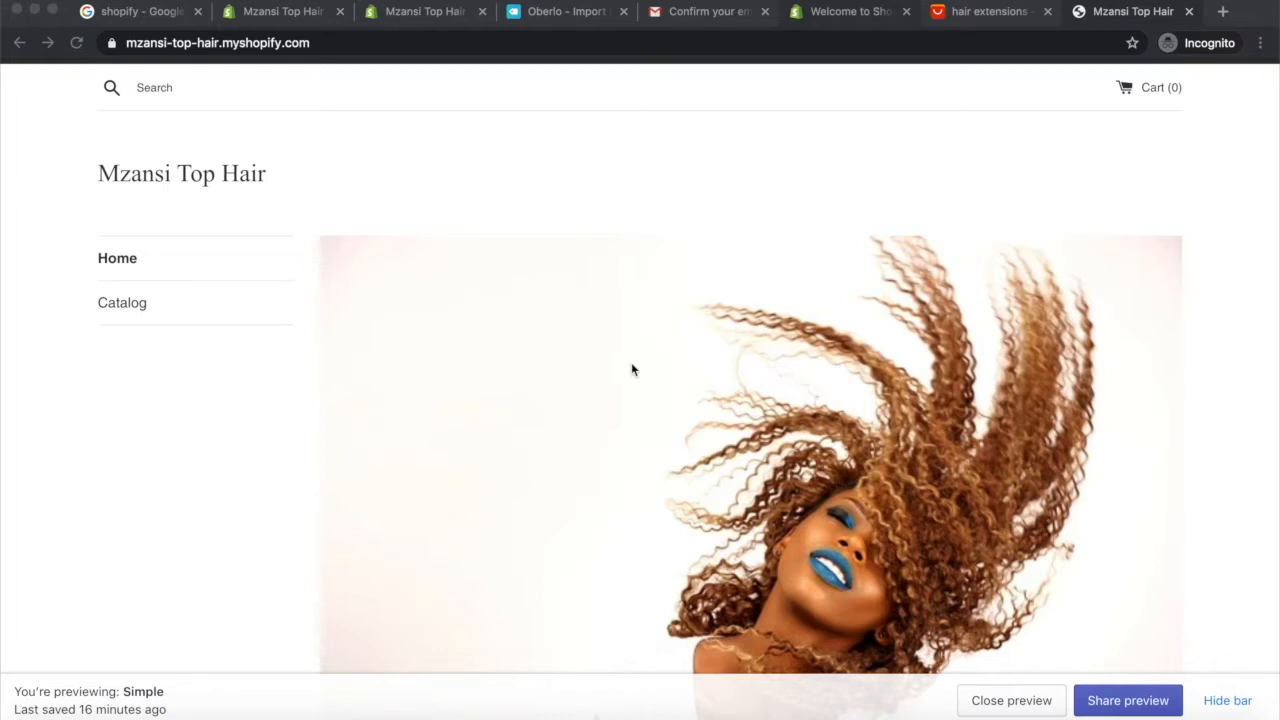
# Step: Examine the Mzansi Top Hair storefront's home page from the banner through the product sections to the footer
pyautogui.scroll(-4, 631, 370)
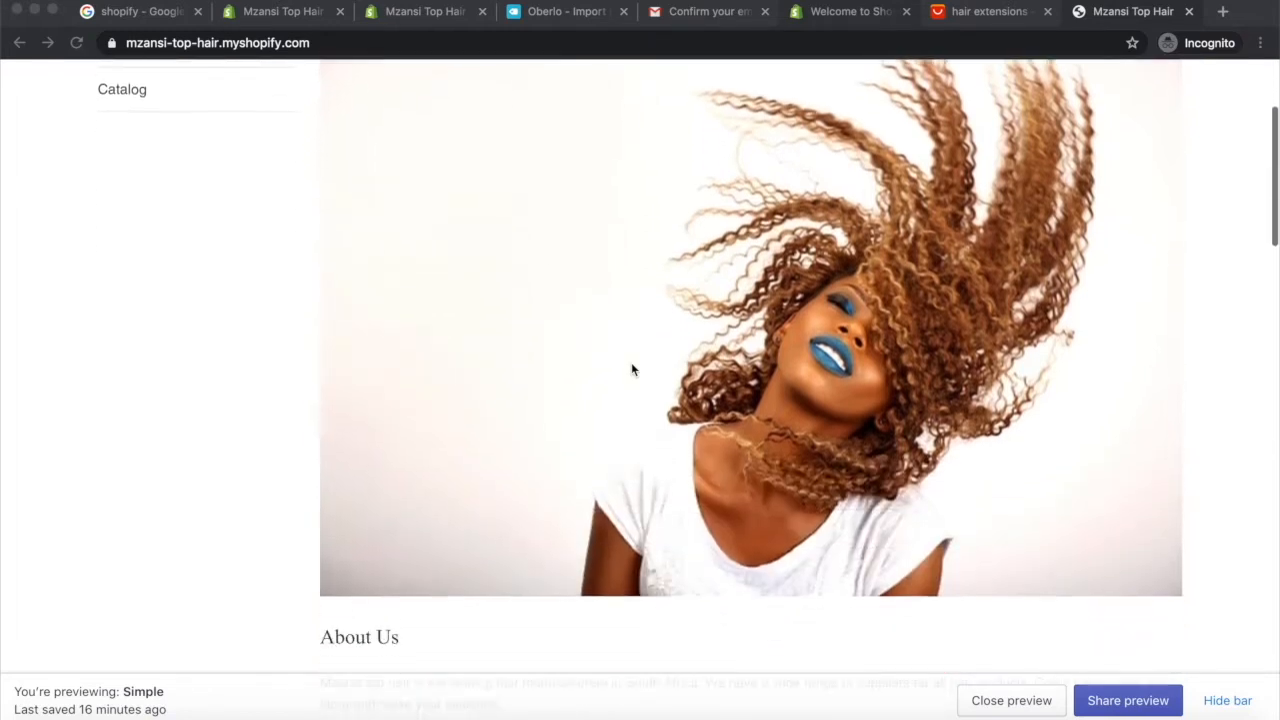
pyautogui.scroll(1, 631, 370)
pyautogui.scroll(3, 631, 370)
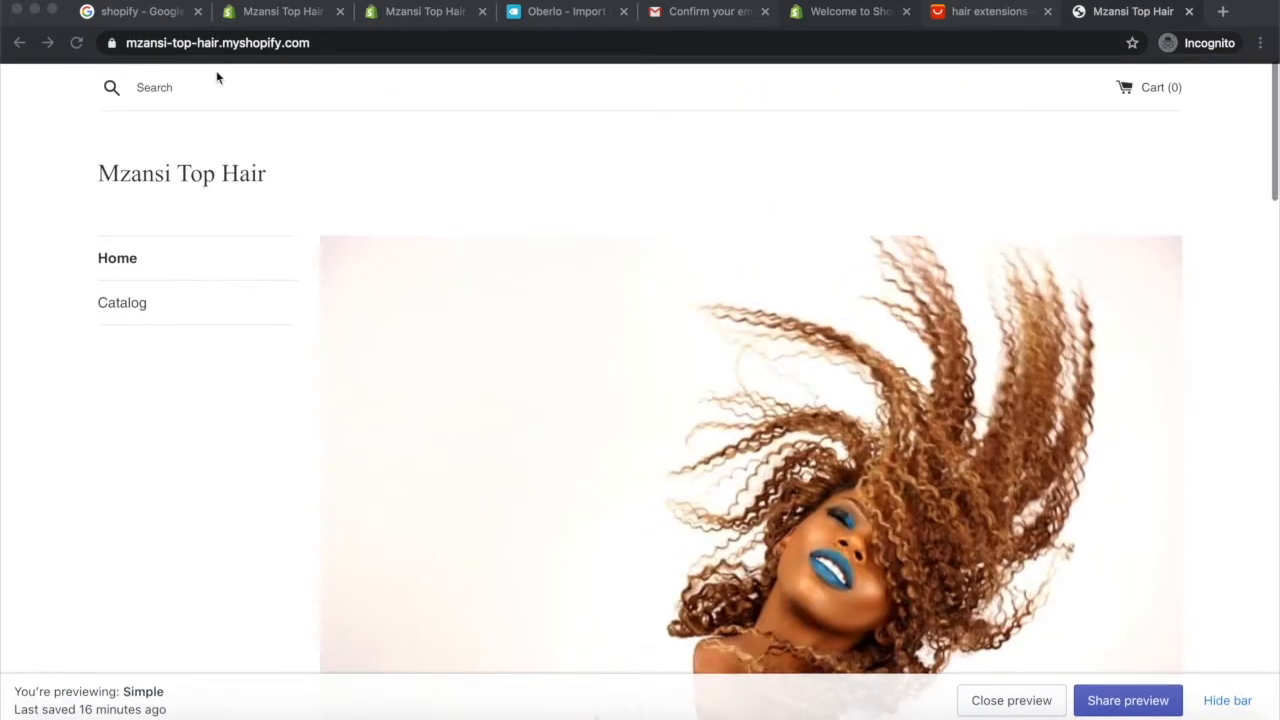
pyautogui.scroll(-8, 596, 400)
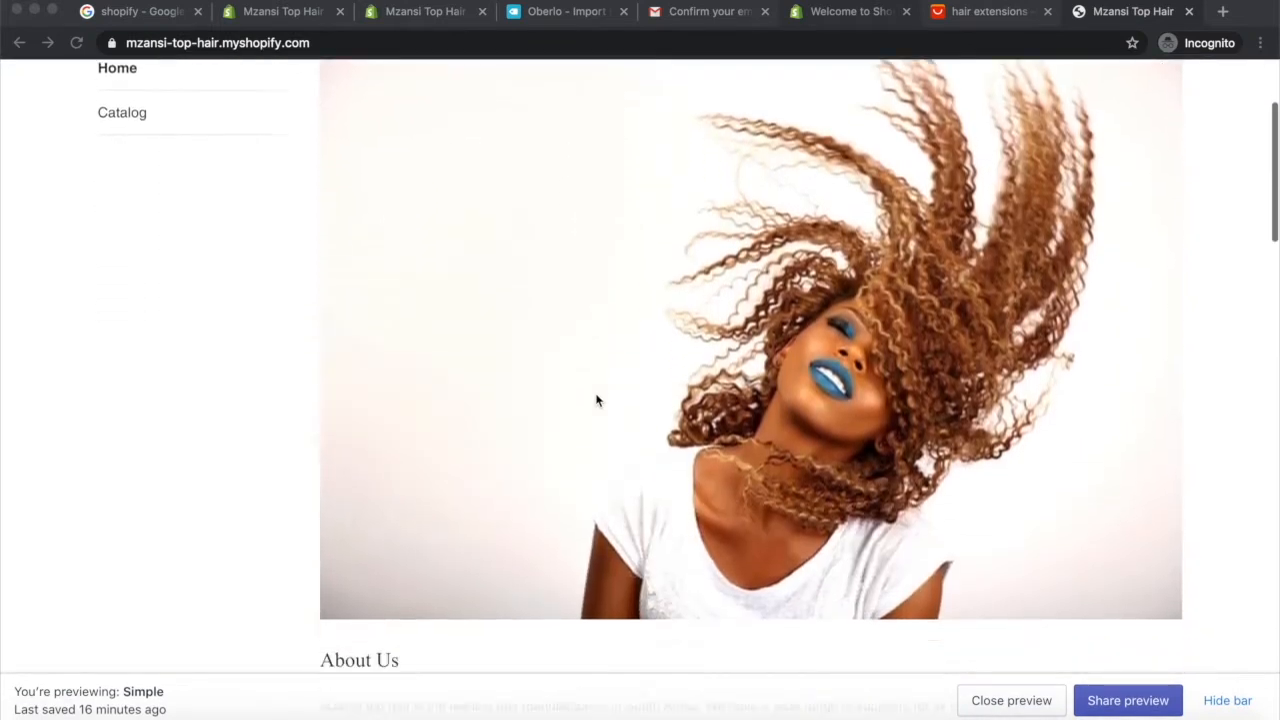
pyautogui.scroll(-10, 596, 400)
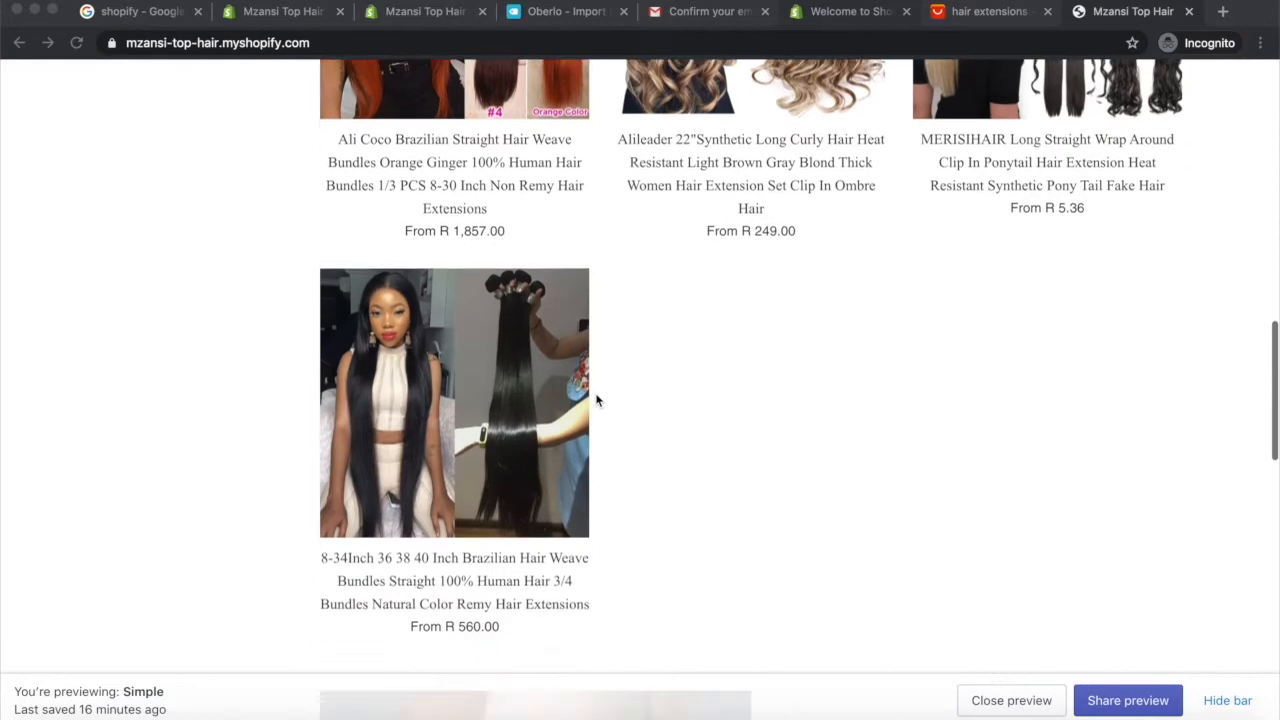
pyautogui.scroll(-4, 596, 400)
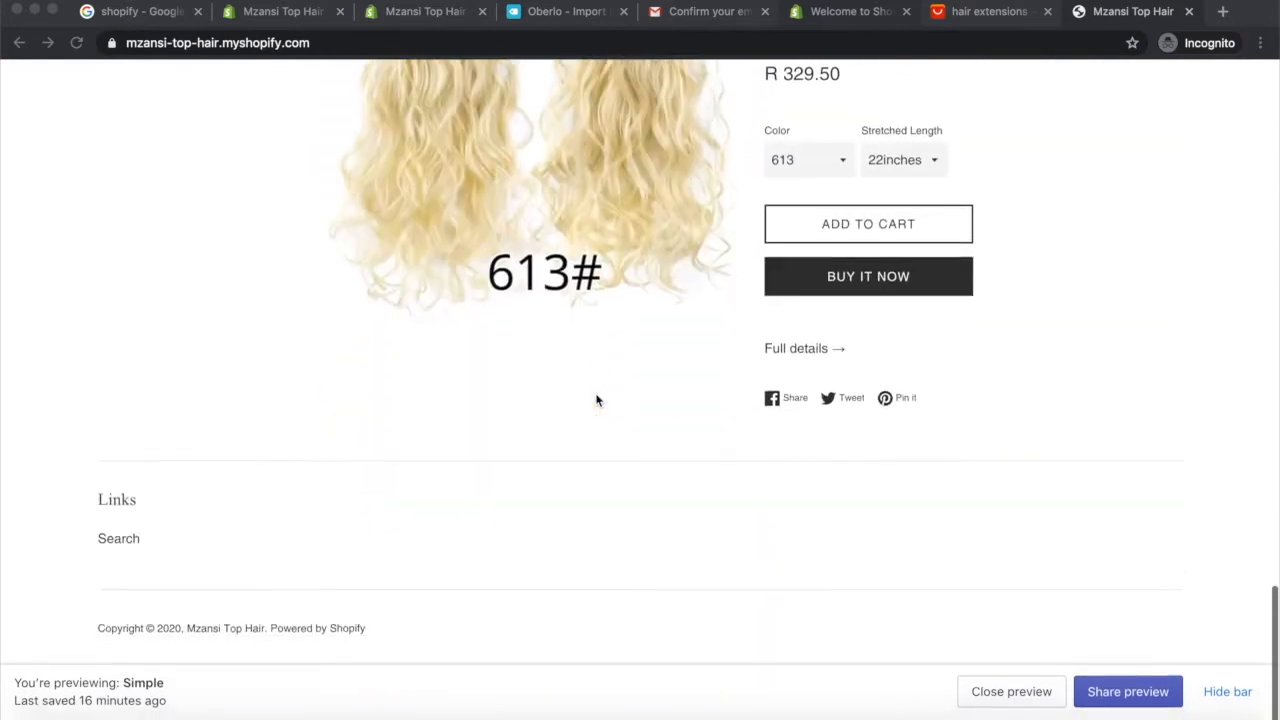
pyautogui.scroll(10, 596, 400)
pyautogui.scroll(10, 596, 400)
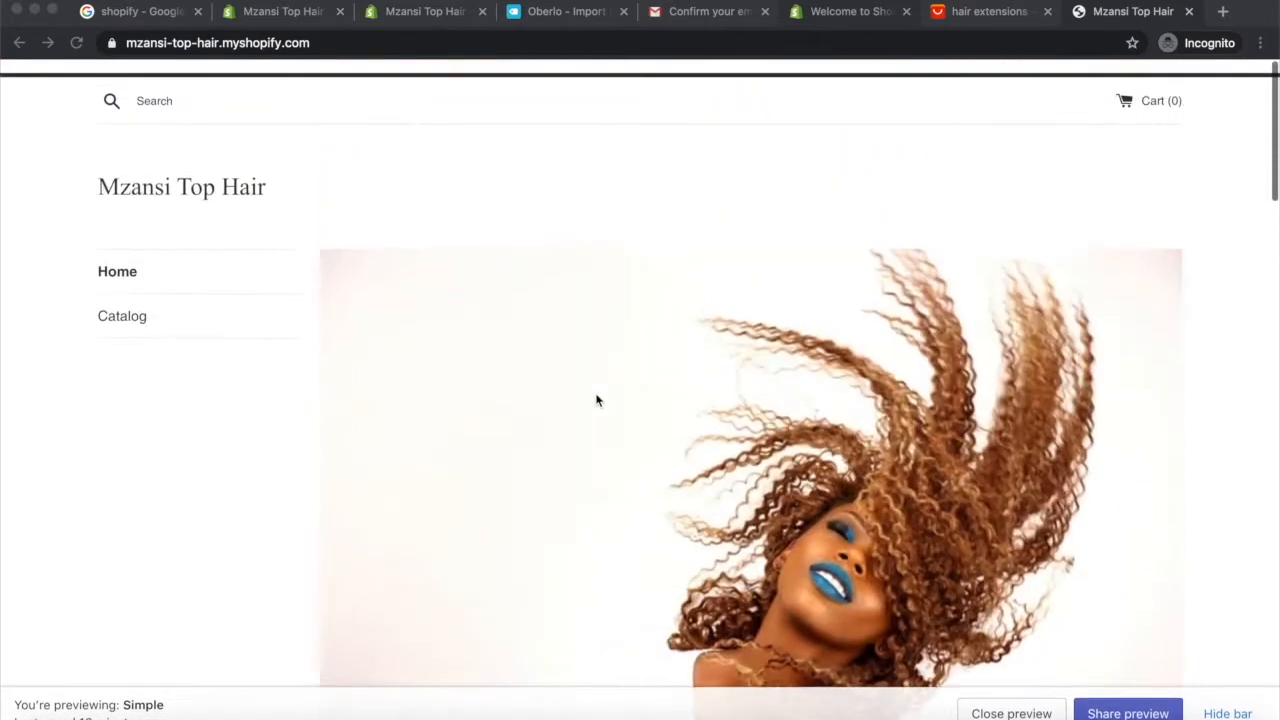
pyautogui.scroll(-6, 596, 400)
pyautogui.scroll(-5, 596, 400)
pyautogui.scroll(10, 596, 400)
pyautogui.scroll(1, 596, 400)
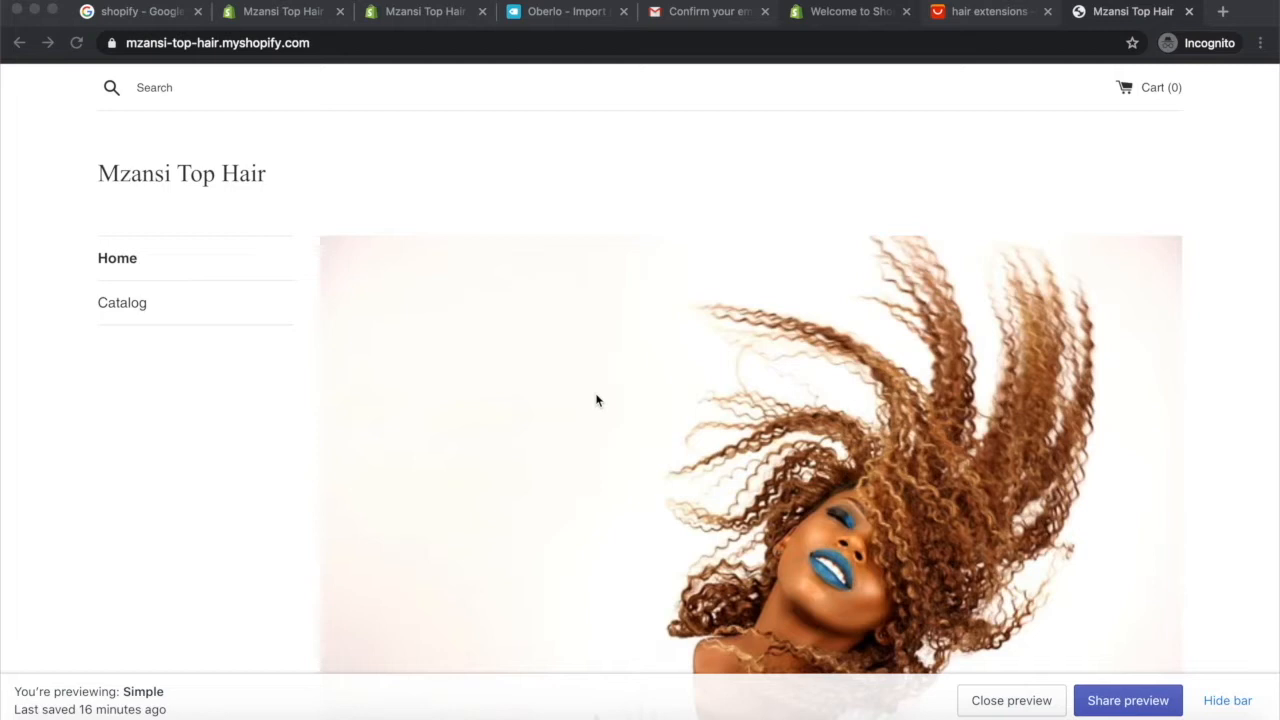
# Step: Browse the products in the store's Catalog, then return to the store's home page
pyautogui.click(125, 311)
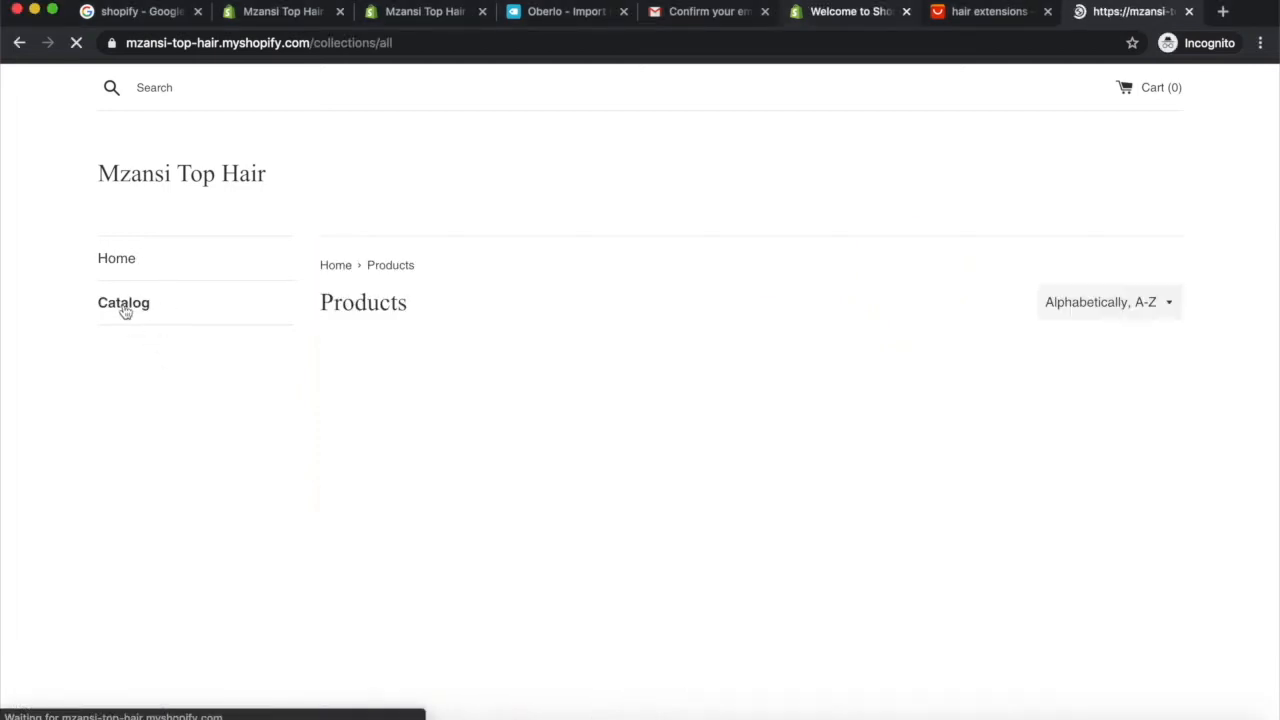
pyautogui.scroll(-2, 459, 380)
pyautogui.scroll(-10, 459, 380)
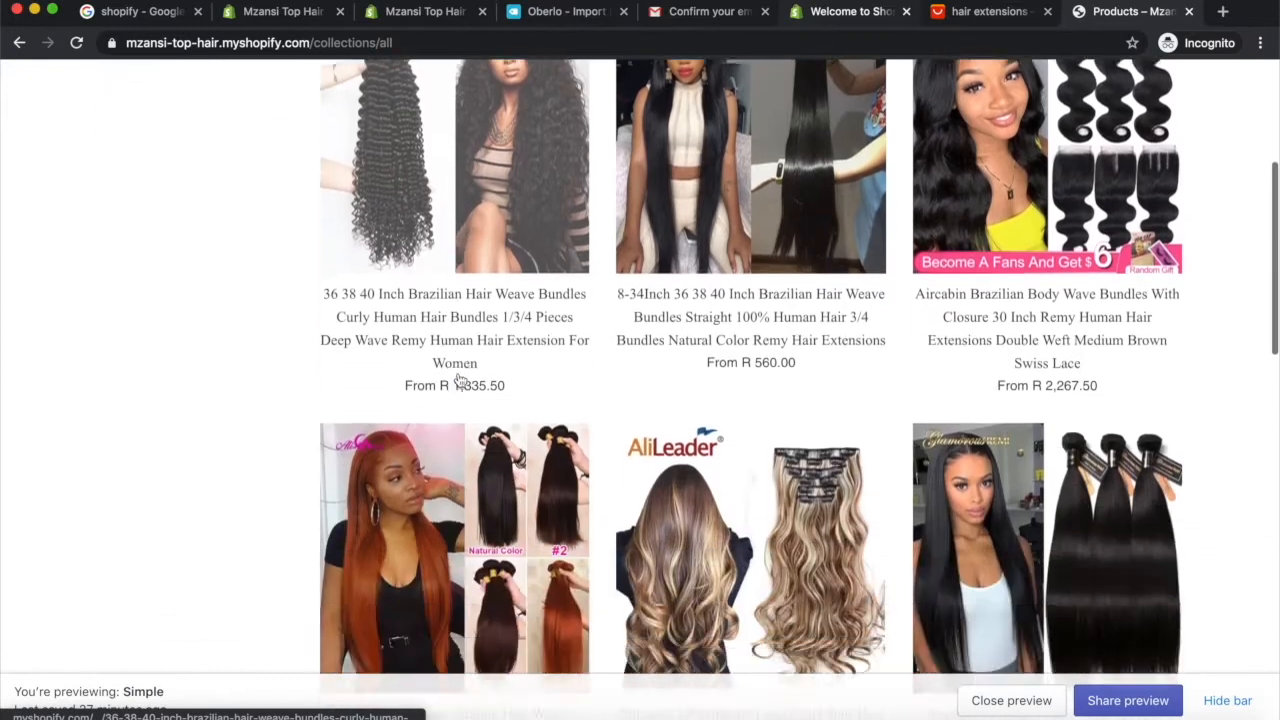
pyautogui.scroll(-5, 459, 378)
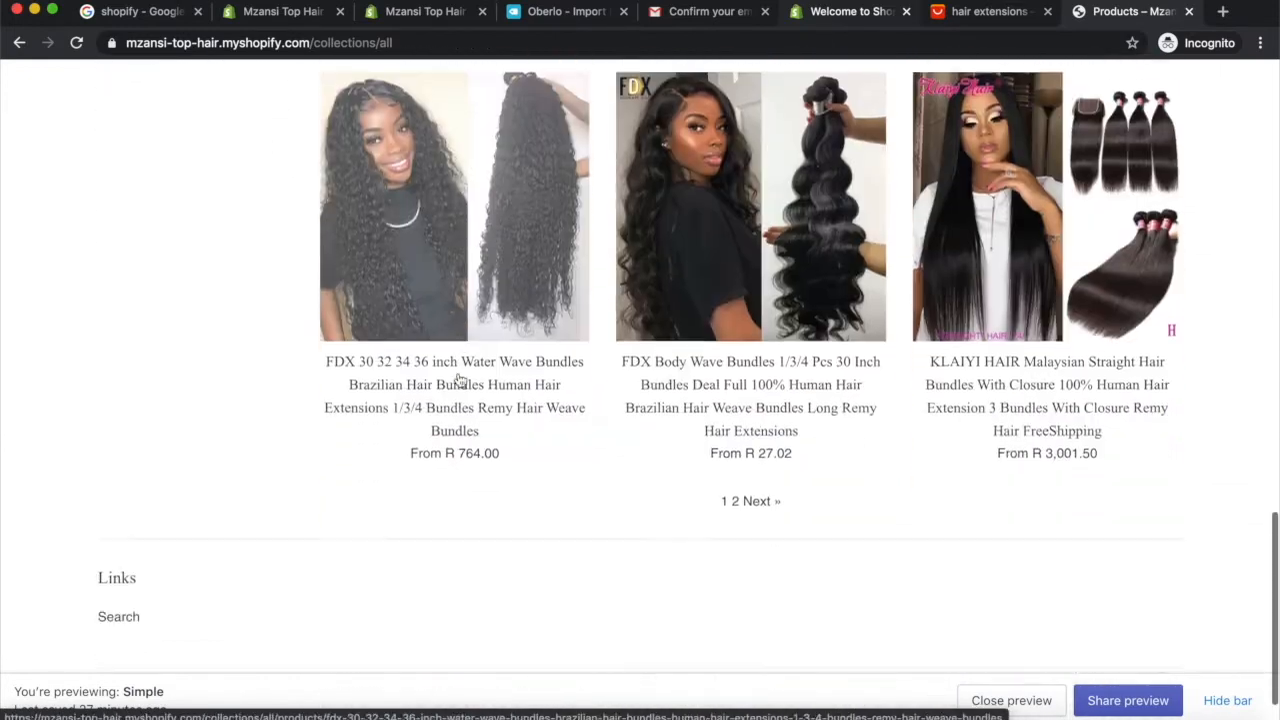
pyautogui.scroll(15, 459, 378)
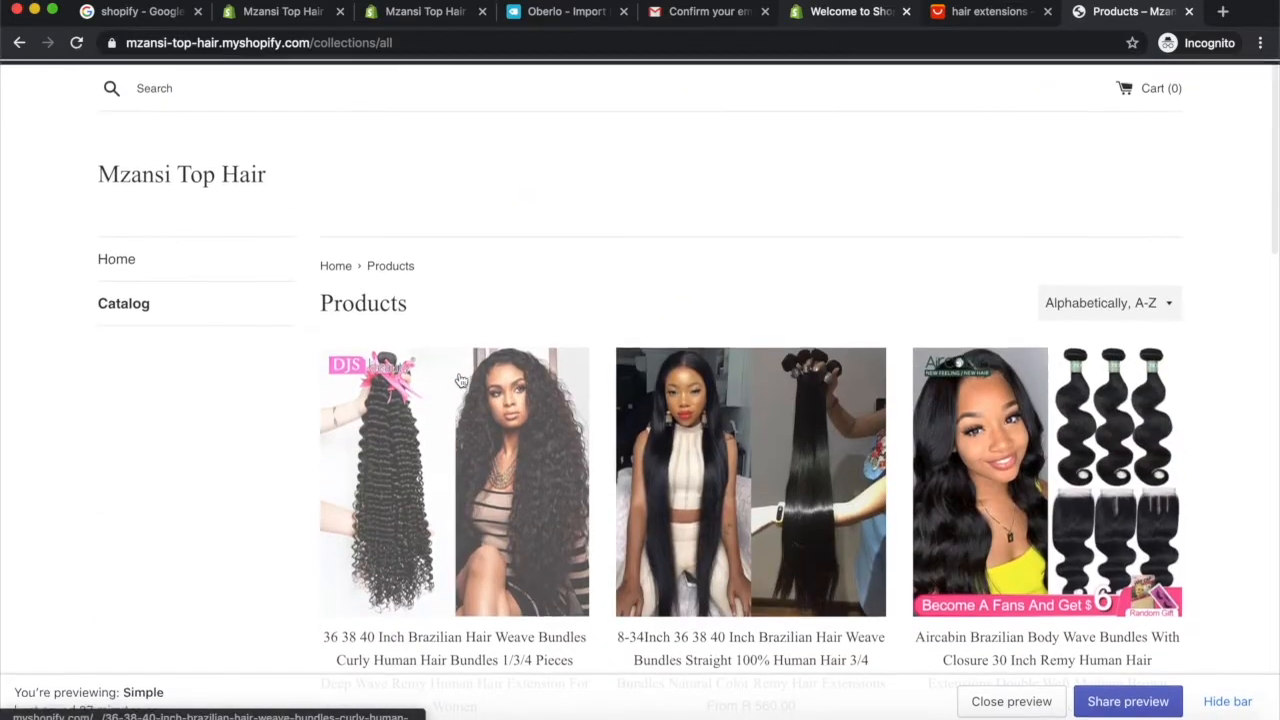
pyautogui.click(115, 259)
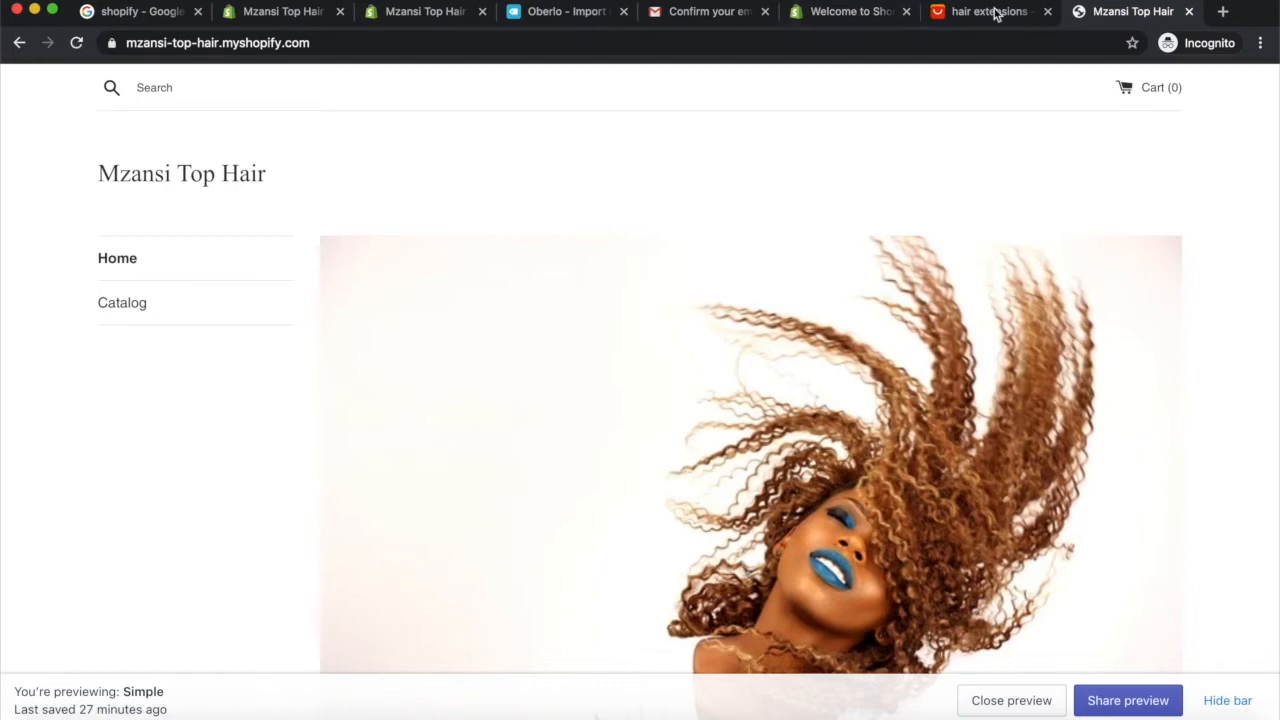
# Step: View the store's featured collection and compare it with the hair extensions listings on AliExpress
pyautogui.scroll(-10, 920, 406)
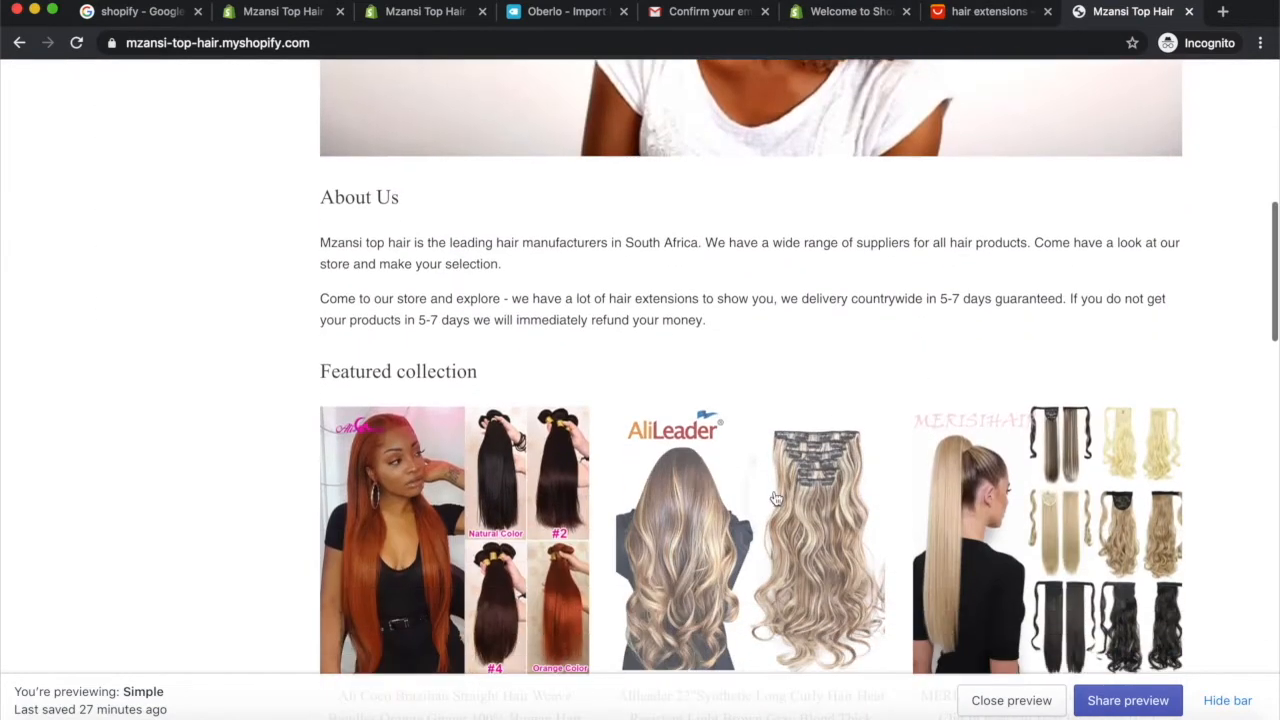
pyautogui.scroll(-3, 700, 502)
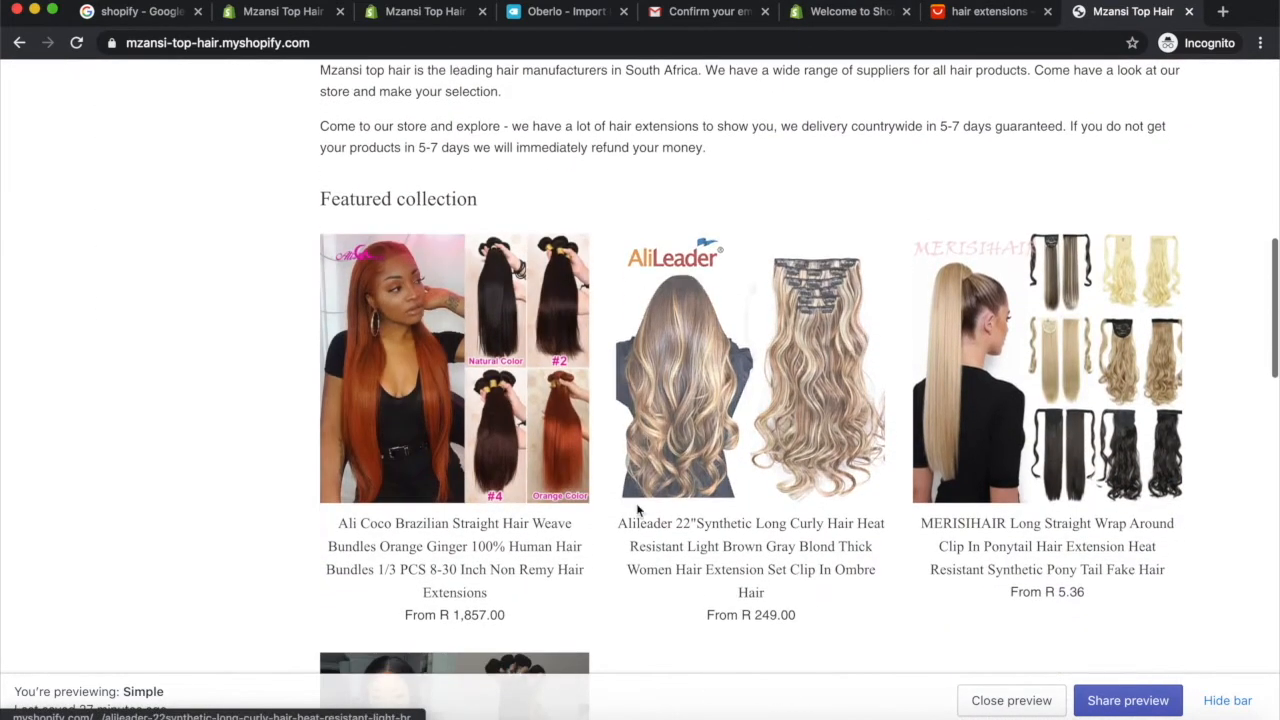
pyautogui.click(985, 12)
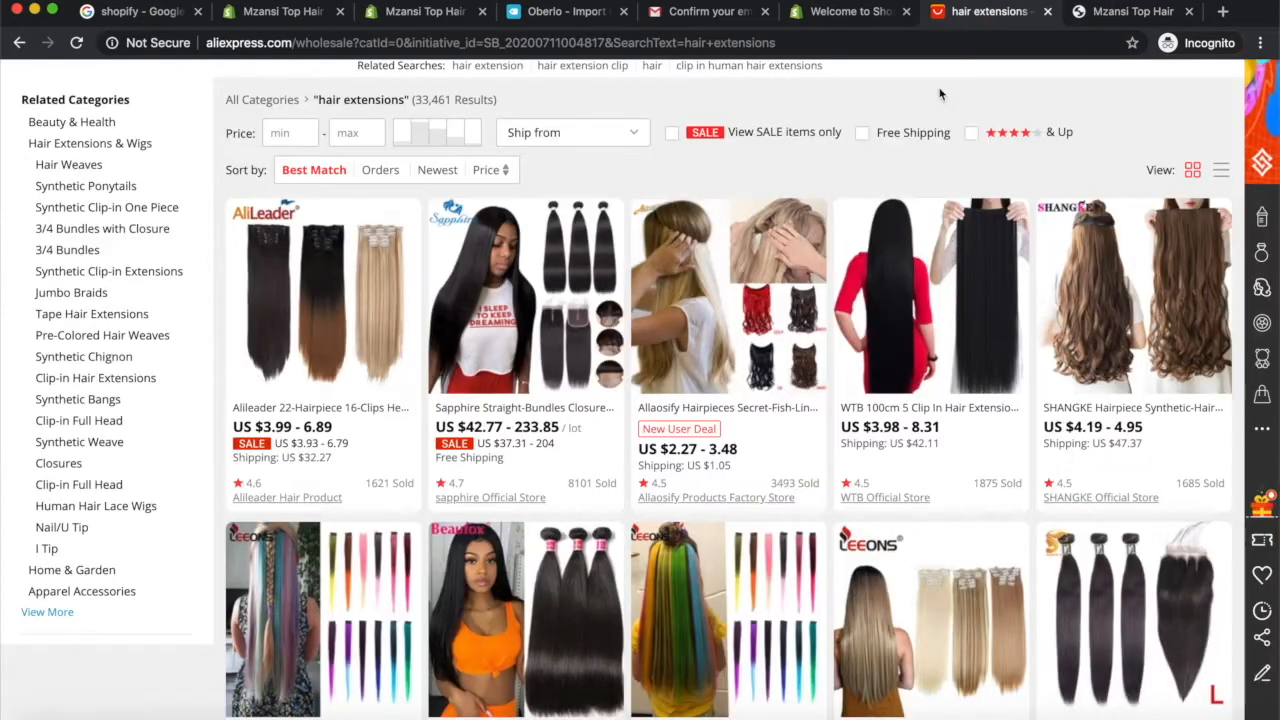
pyautogui.scroll(-9, 730, 335)
pyautogui.scroll(1, 733, 336)
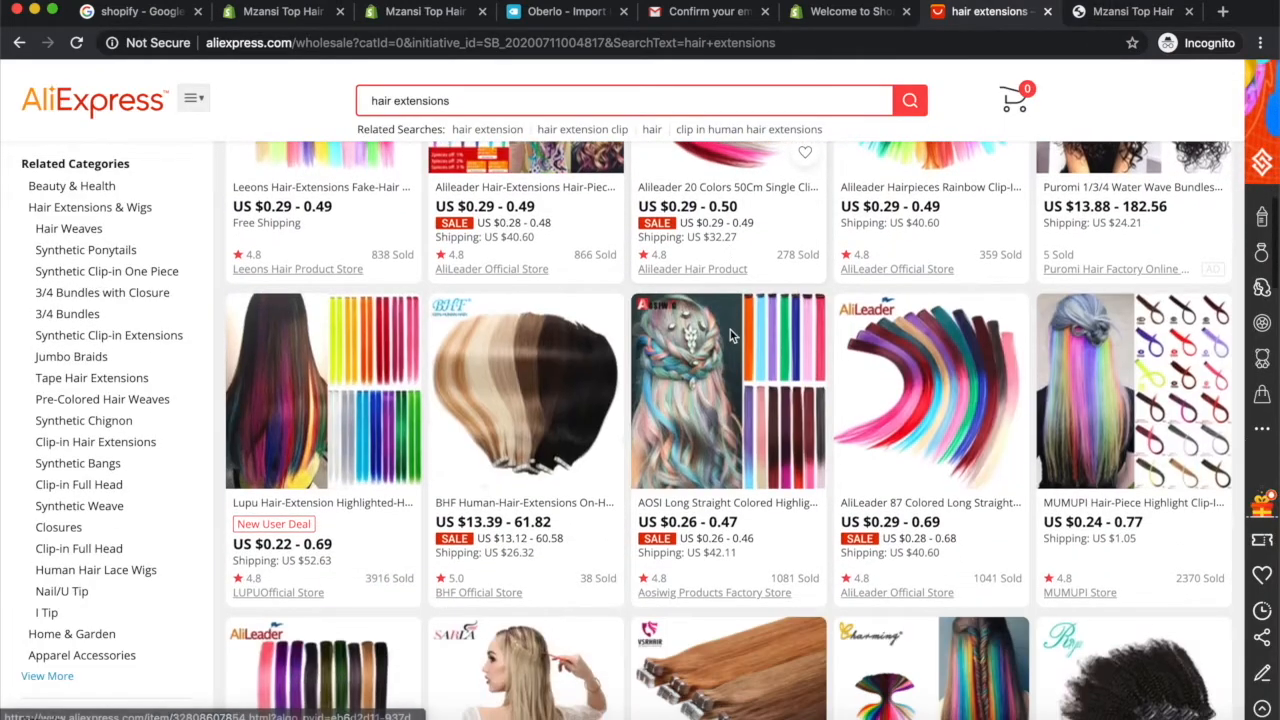
# Step: Return to the Mzansi Top Hair storefront and review its banner, About Us text and featured collection
pyautogui.click(1120, 22)
pyautogui.scroll(-5, 667, 353)
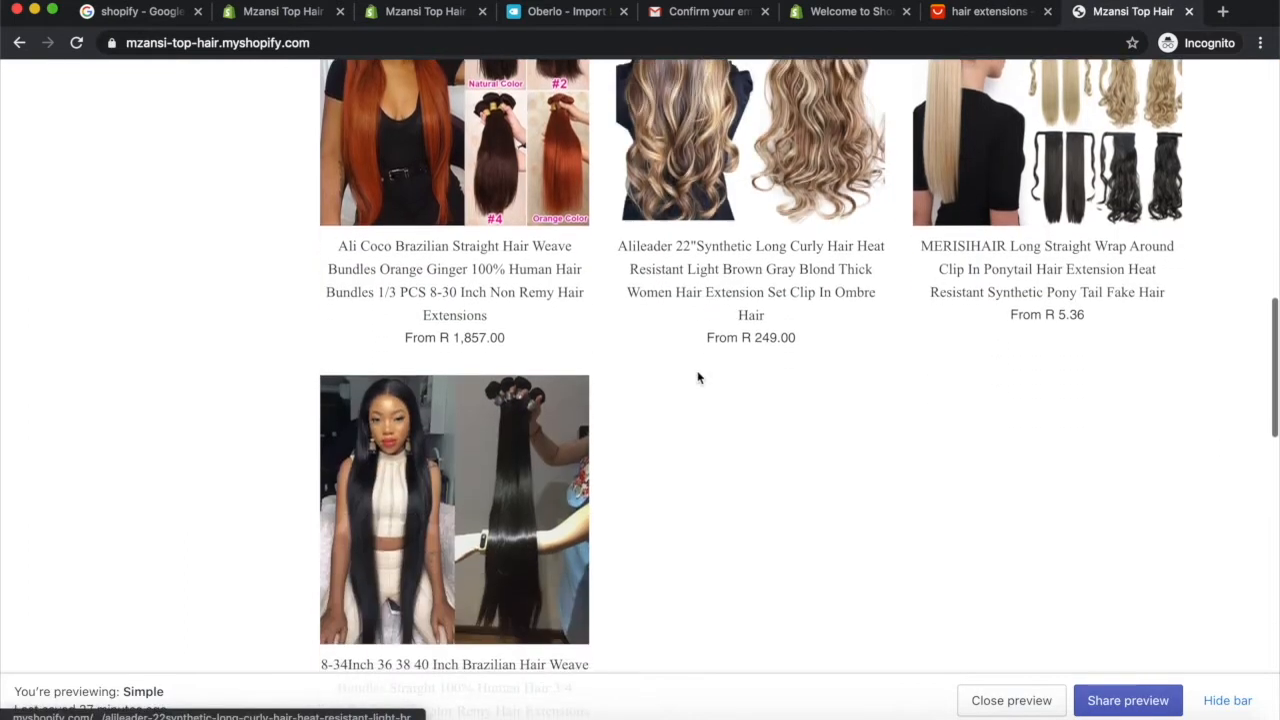
pyautogui.scroll(3, 780, 449)
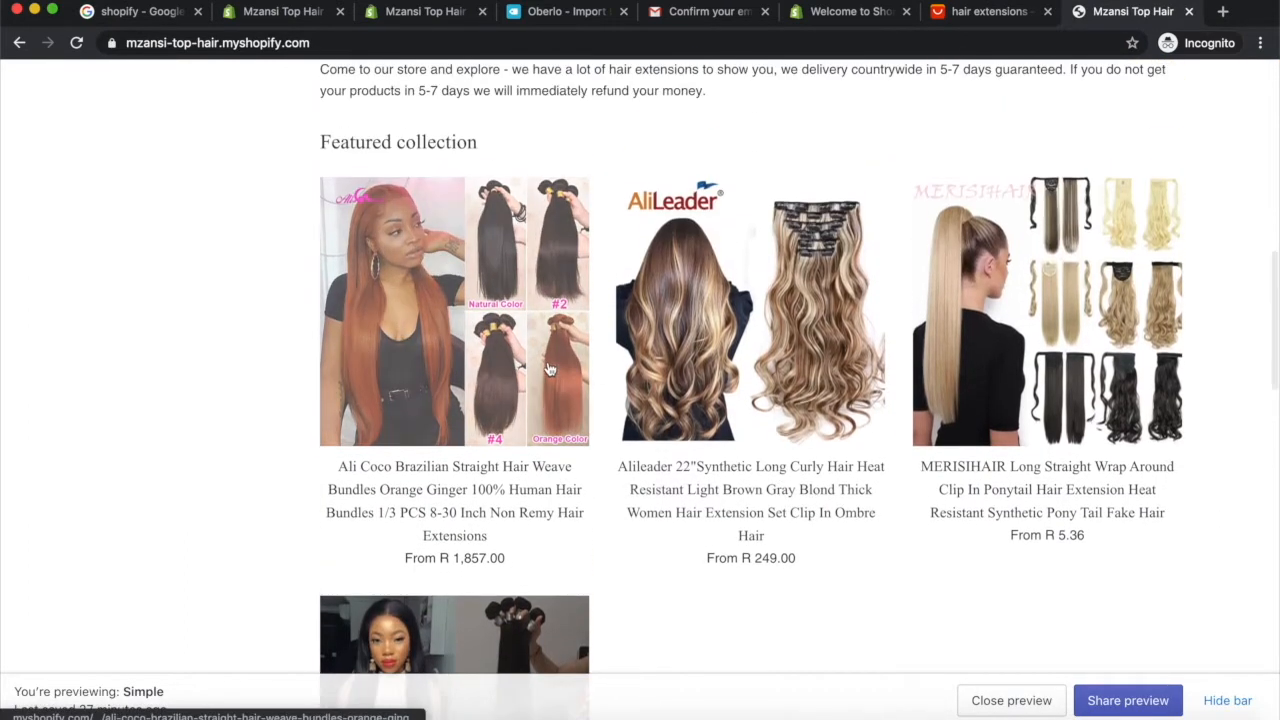
pyautogui.scroll(8, 557, 373)
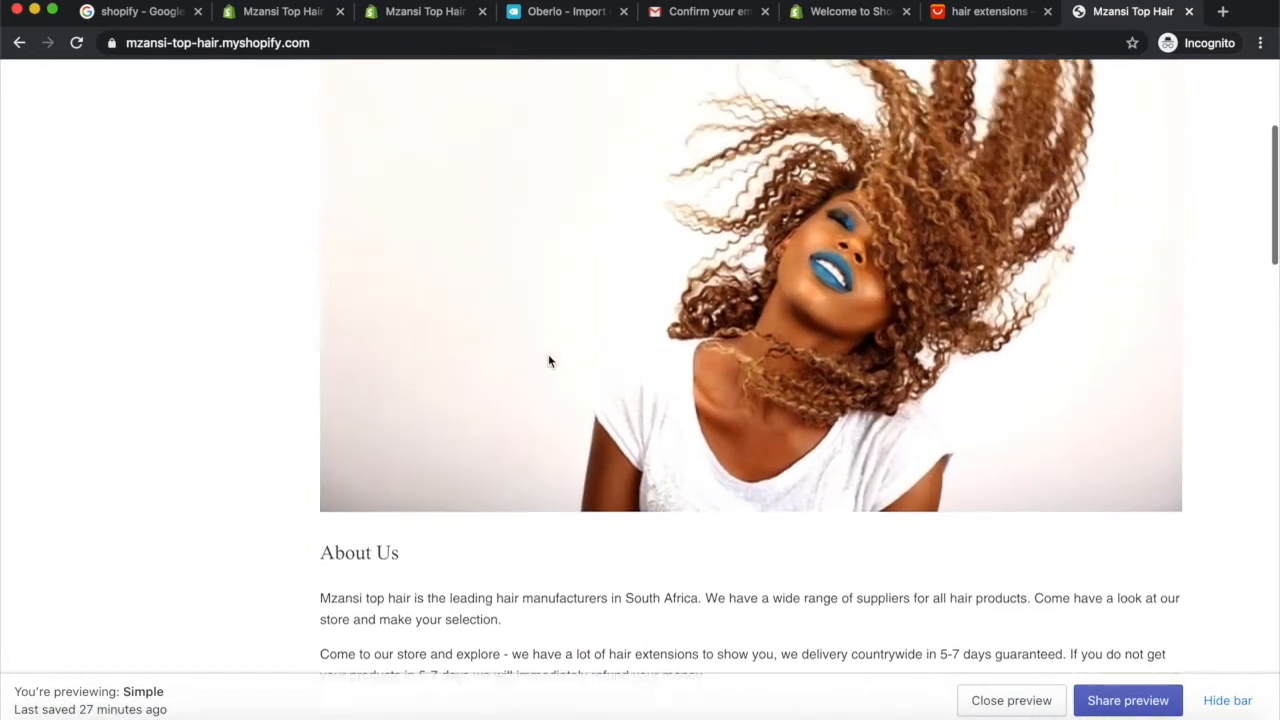
pyautogui.scroll(1, 548, 361)
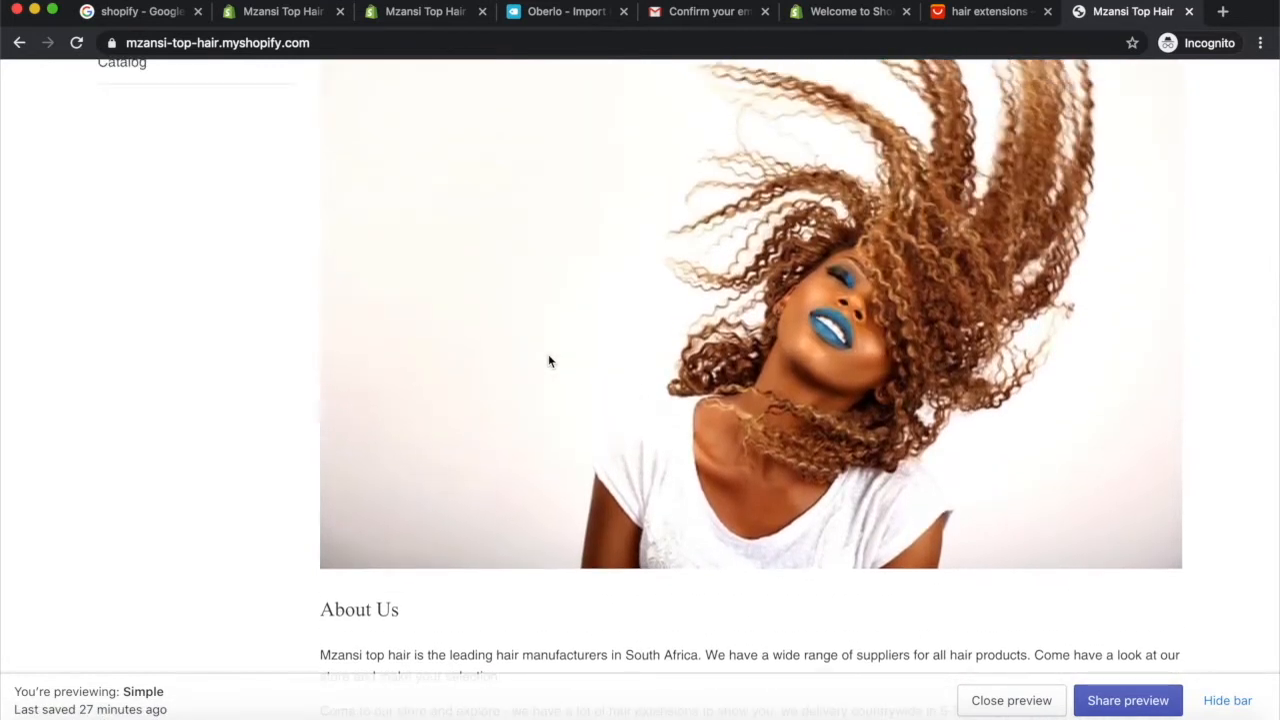
pyautogui.scroll(2, 548, 361)
pyautogui.scroll(-4, 548, 361)
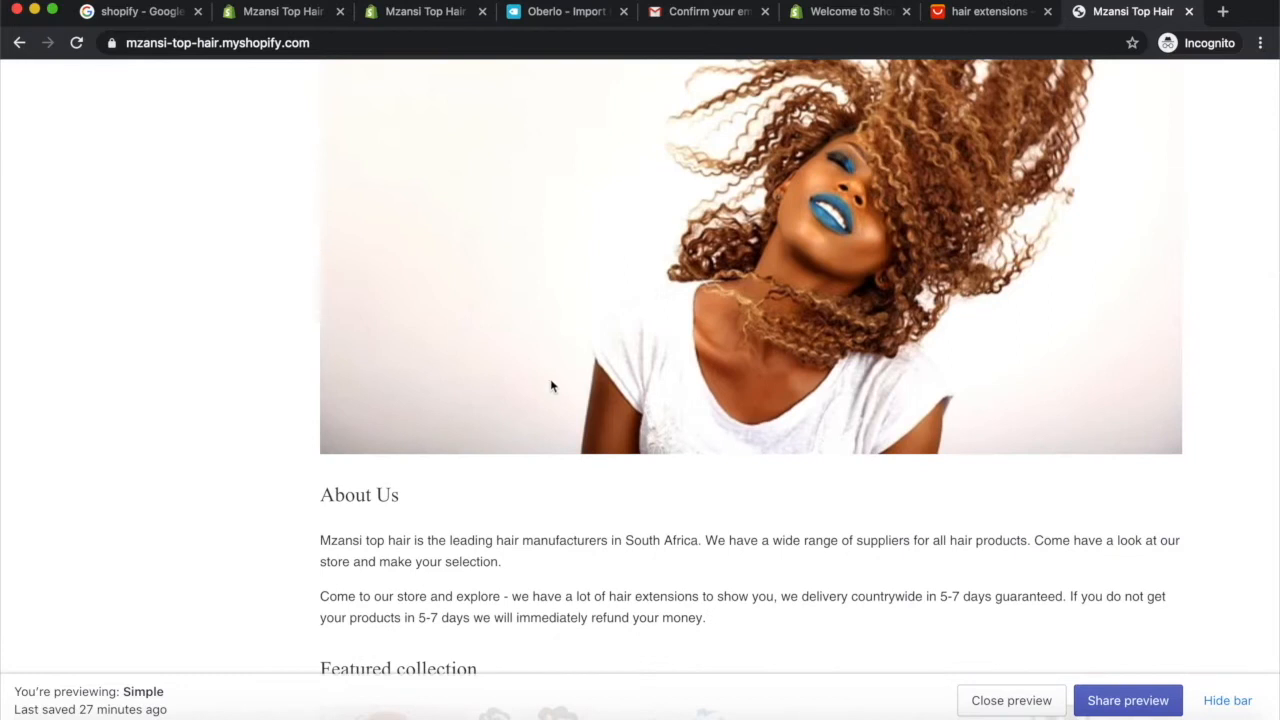
pyautogui.scroll(-3, 549, 534)
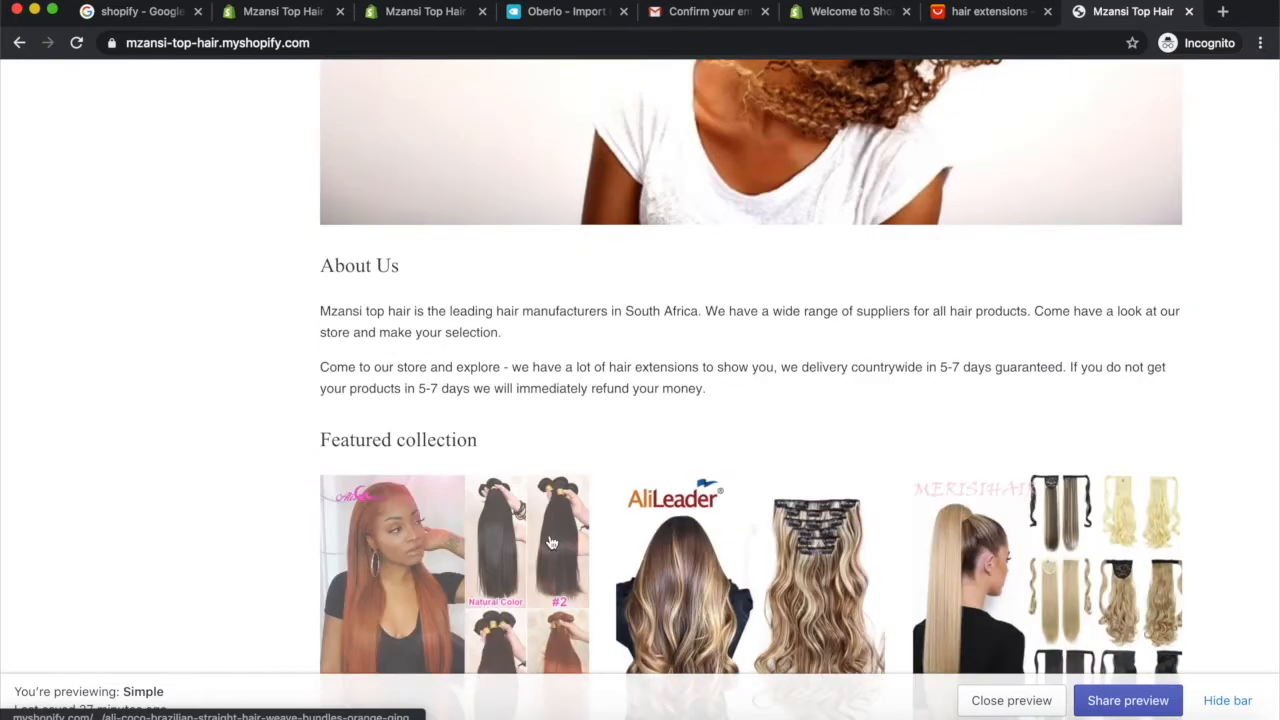
pyautogui.scroll(-4, 550, 543)
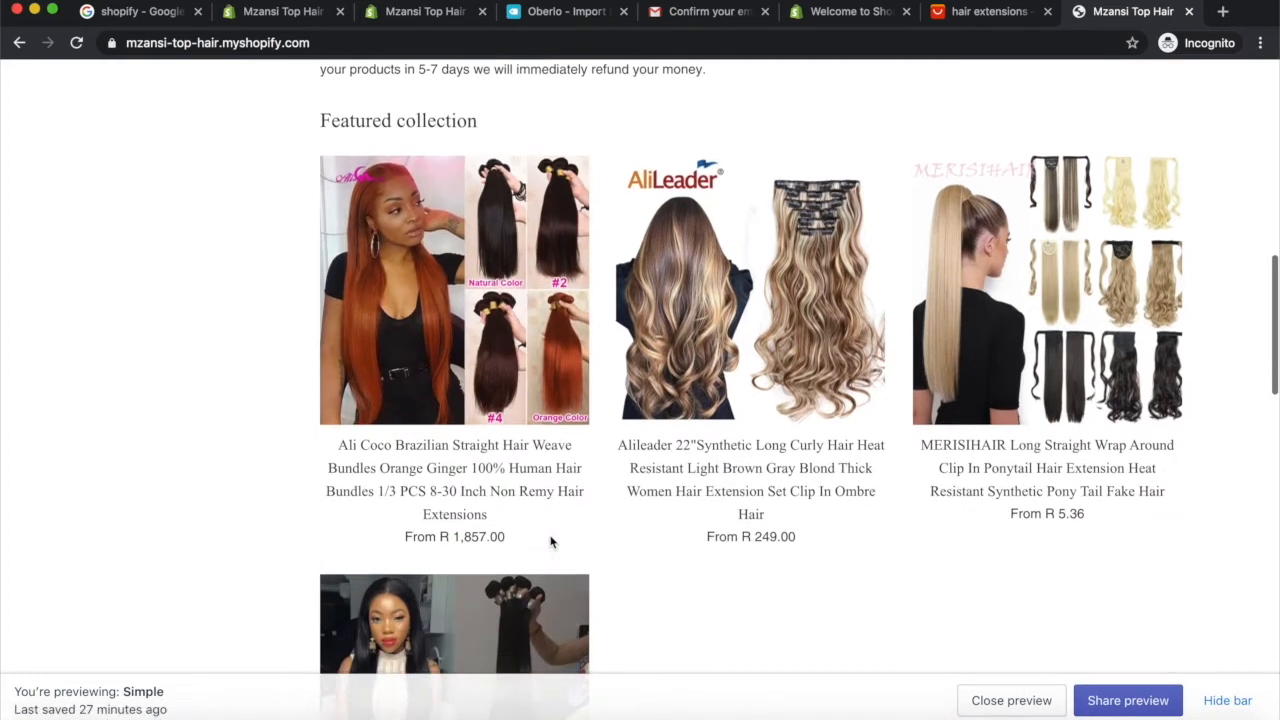
pyautogui.scroll(7, 550, 542)
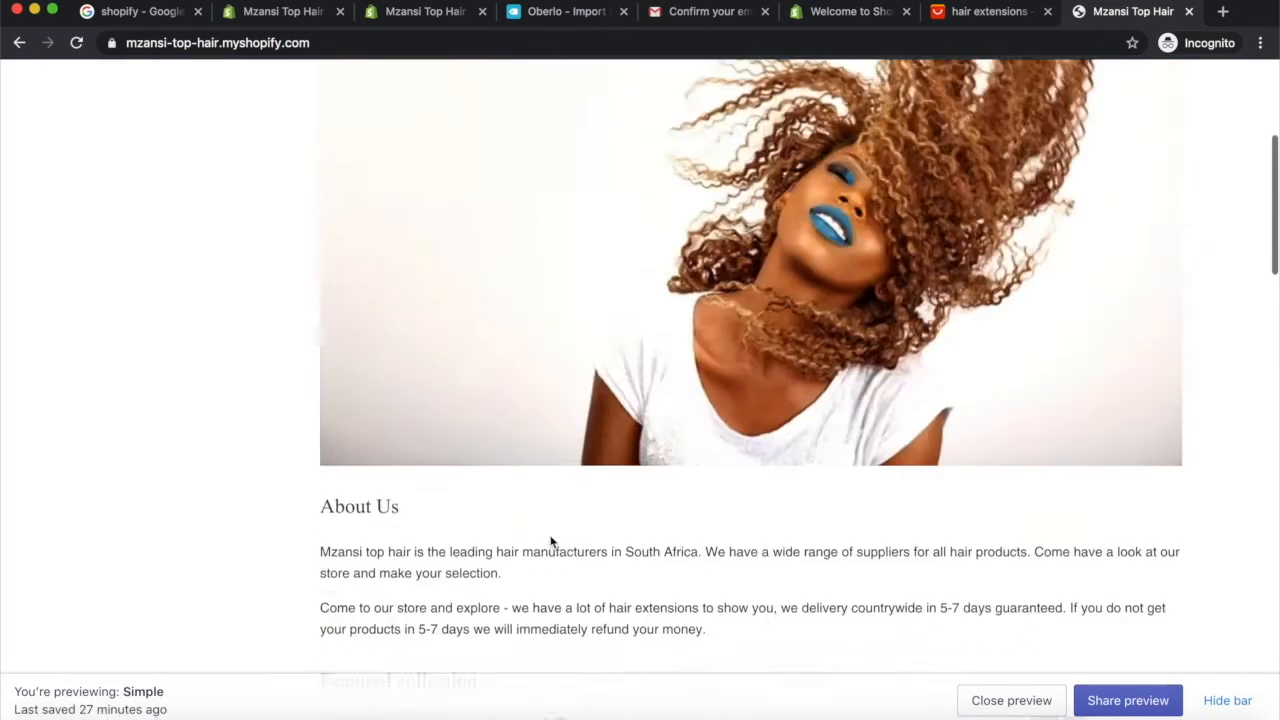
pyautogui.scroll(5, 551, 538)
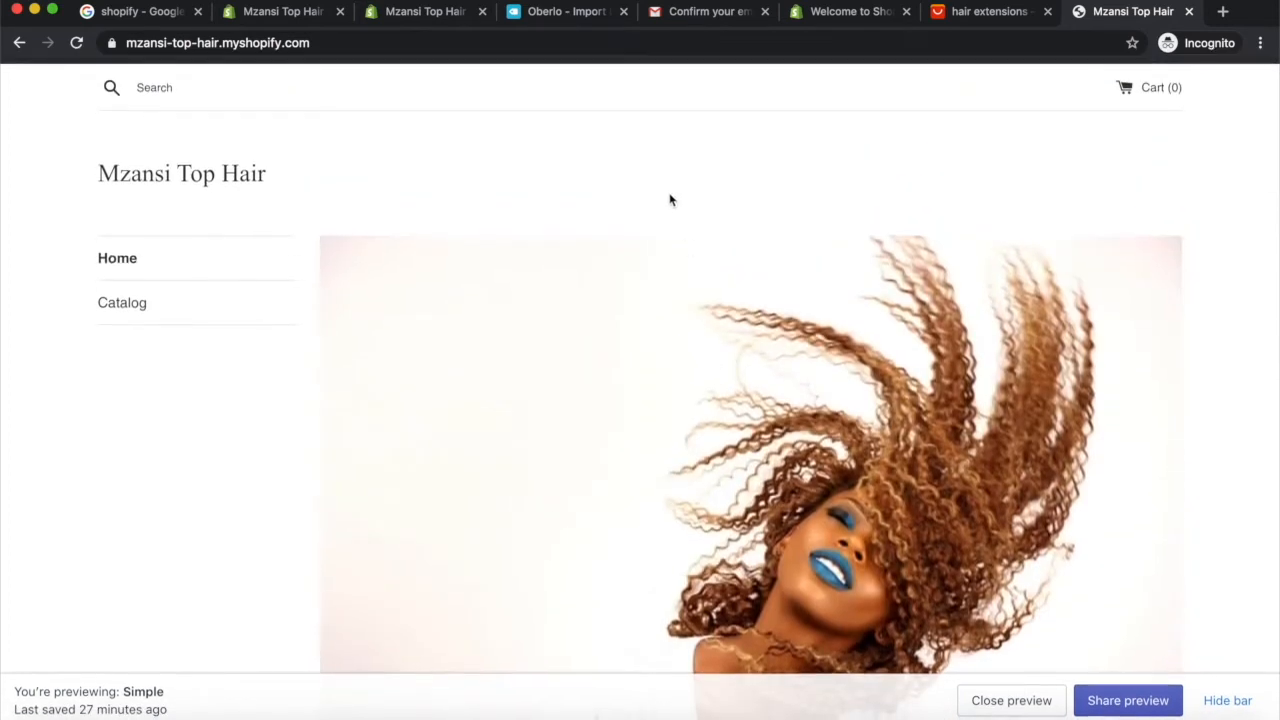
# Step: Review the imported hair products in Oberlo's Import List alongside the AliExpress hair extensions listings
pyautogui.click(560, 12)
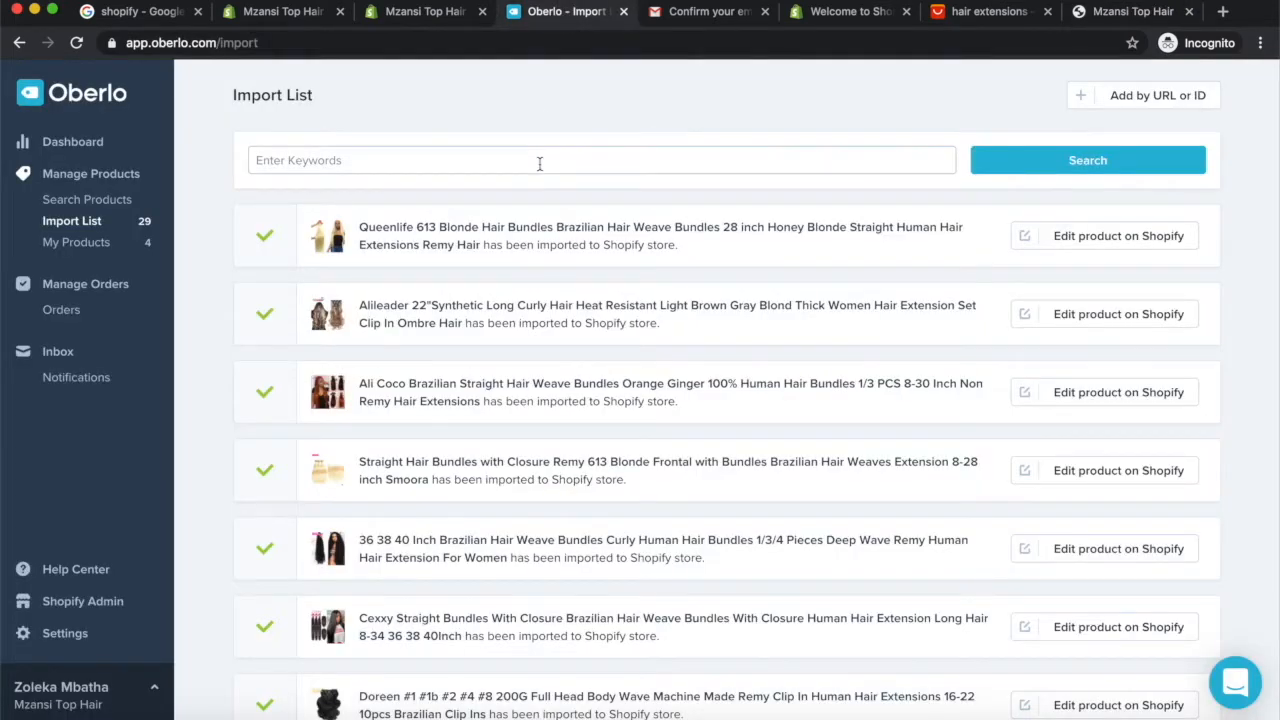
pyautogui.scroll(-7, 539, 163)
pyautogui.scroll(7, 540, 170)
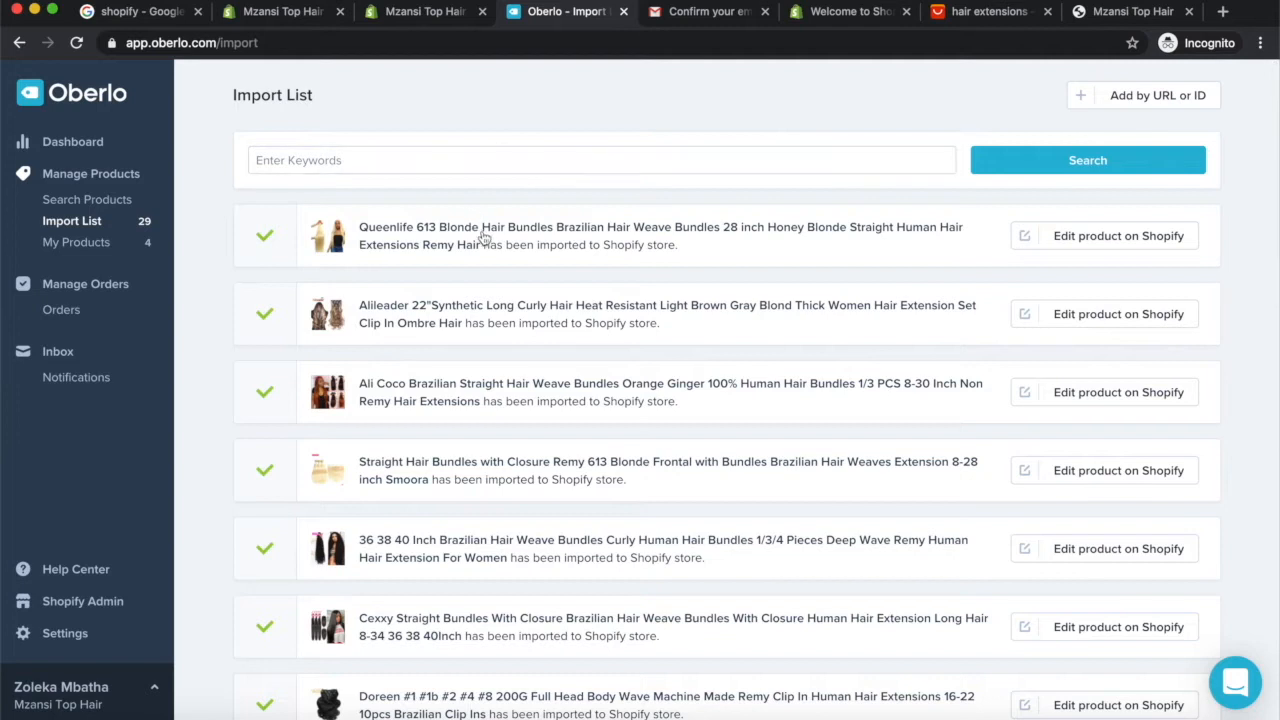
pyautogui.click(988, 12)
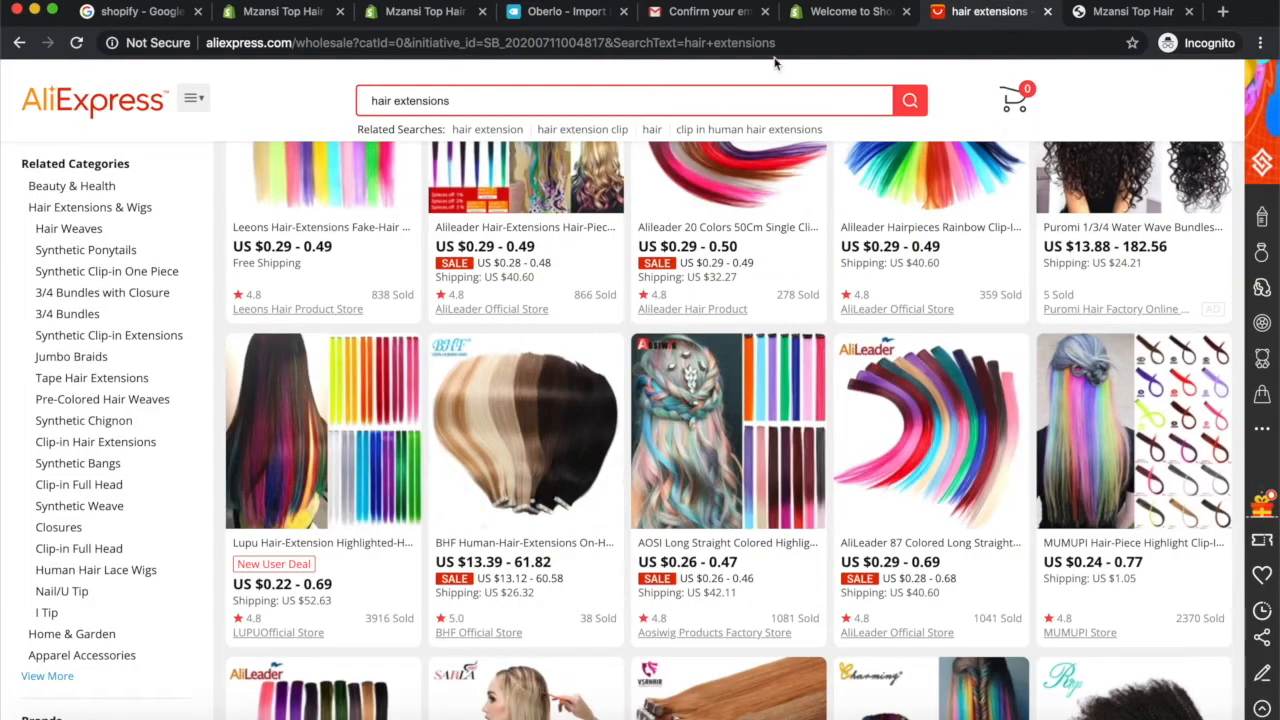
pyautogui.click(545, 14)
pyautogui.scroll(-1, 530, 359)
pyautogui.scroll(1, 530, 355)
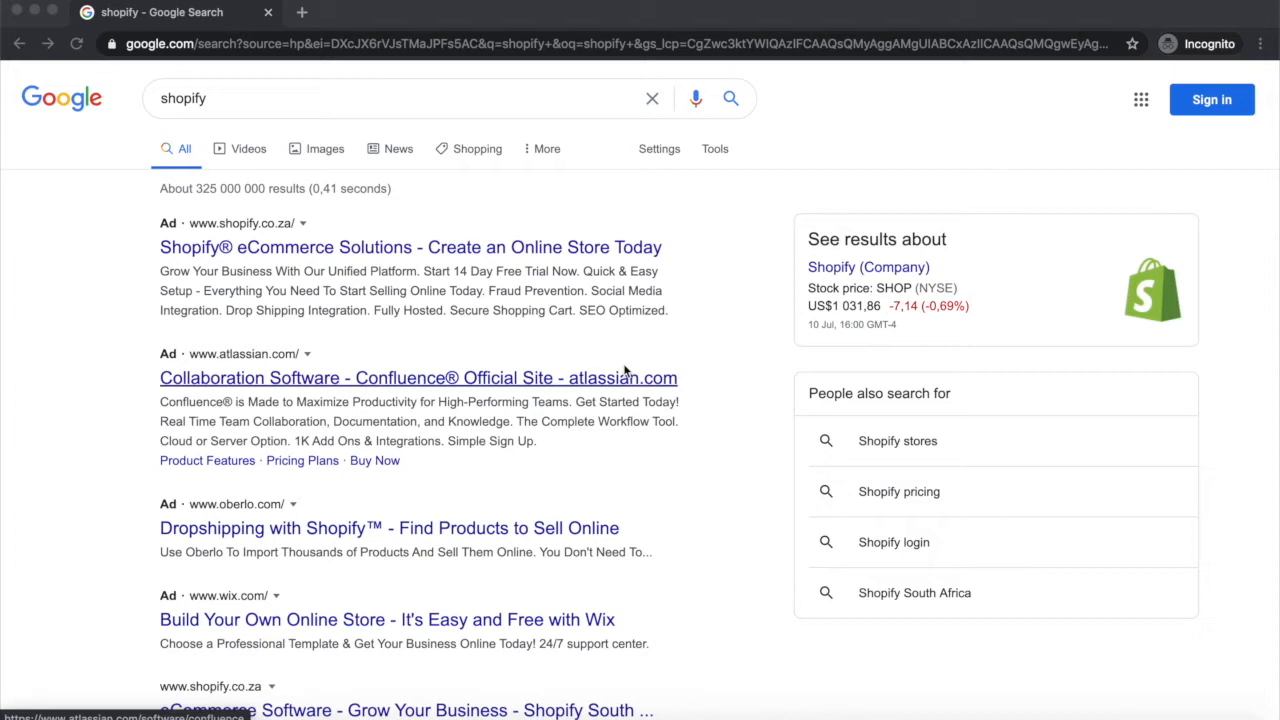
# Step: Search Google for shopify and open the Shopify 14-day free trial ad in a new browser tab
pyautogui.click(250, 103)
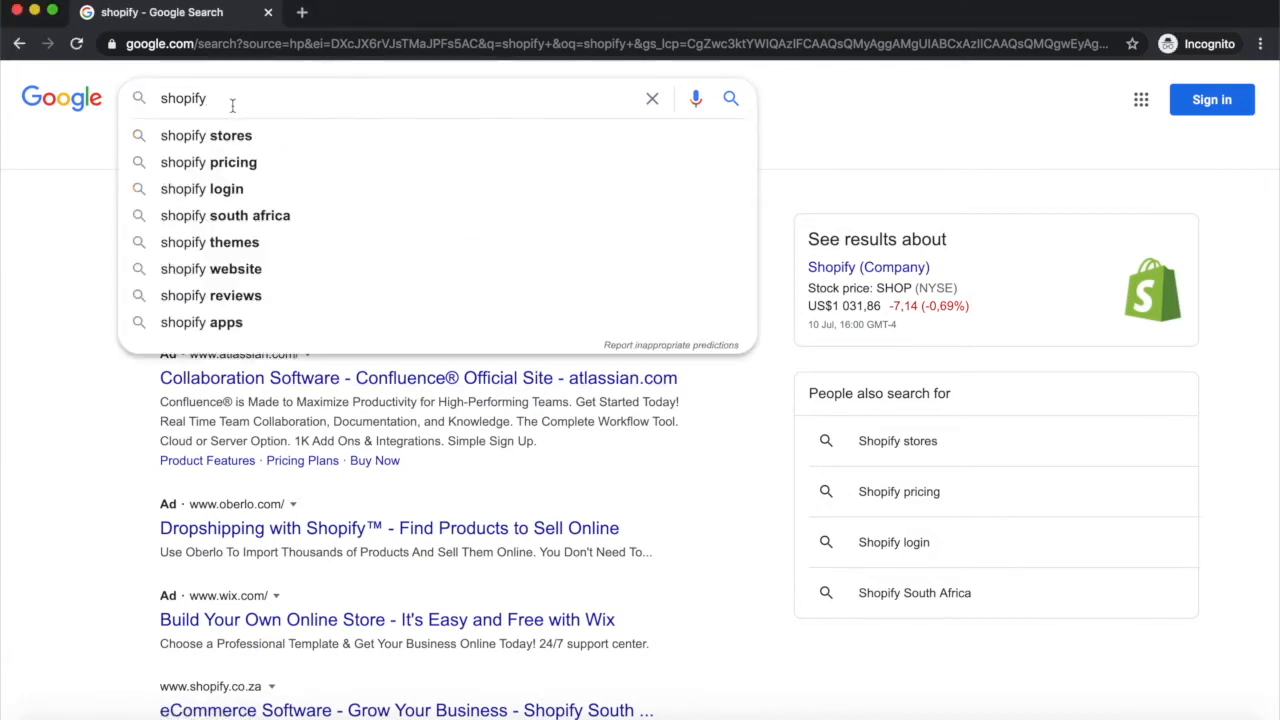
pyautogui.press('Return')
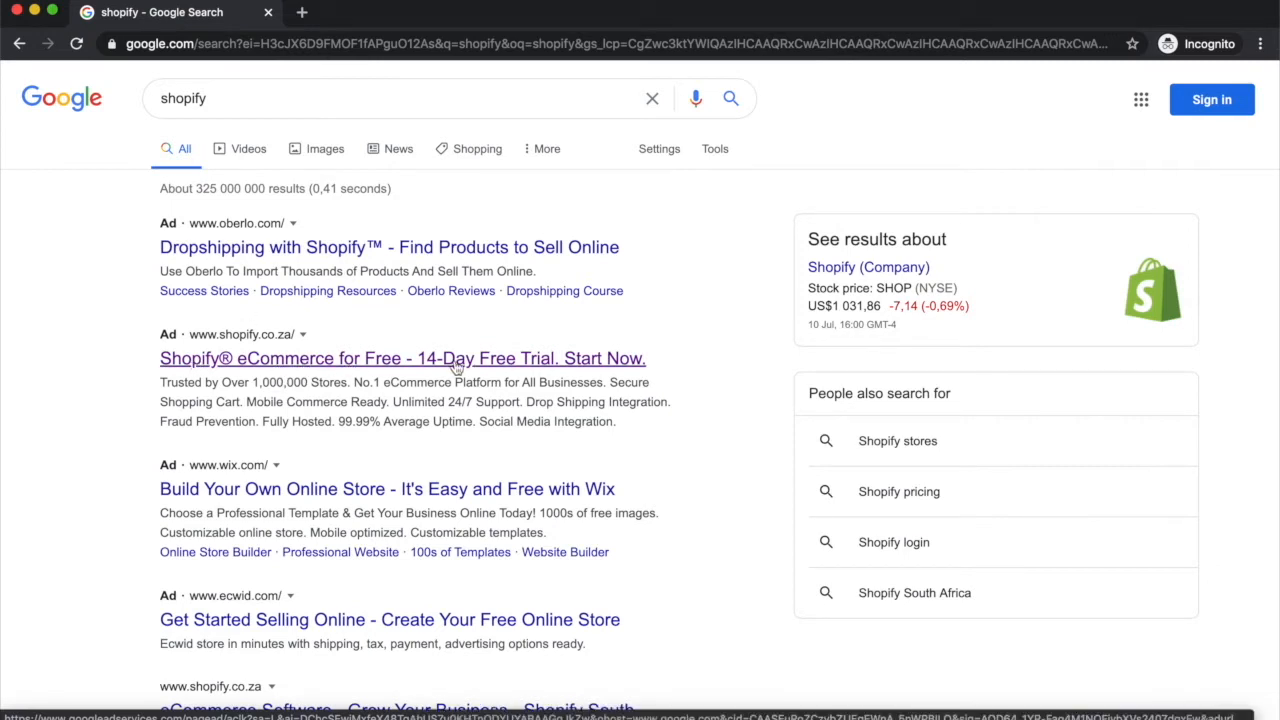
pyautogui.rightClick(328, 365)
pyautogui.click(368, 364)
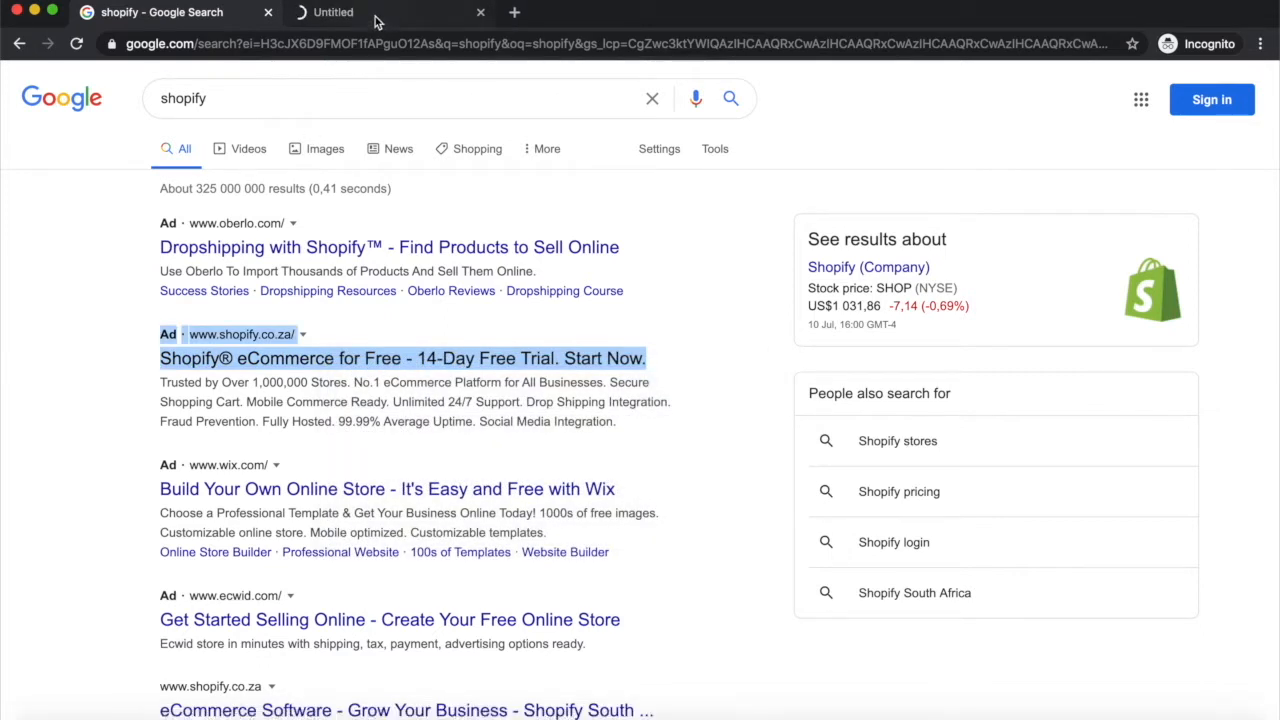
pyautogui.click(376, 21)
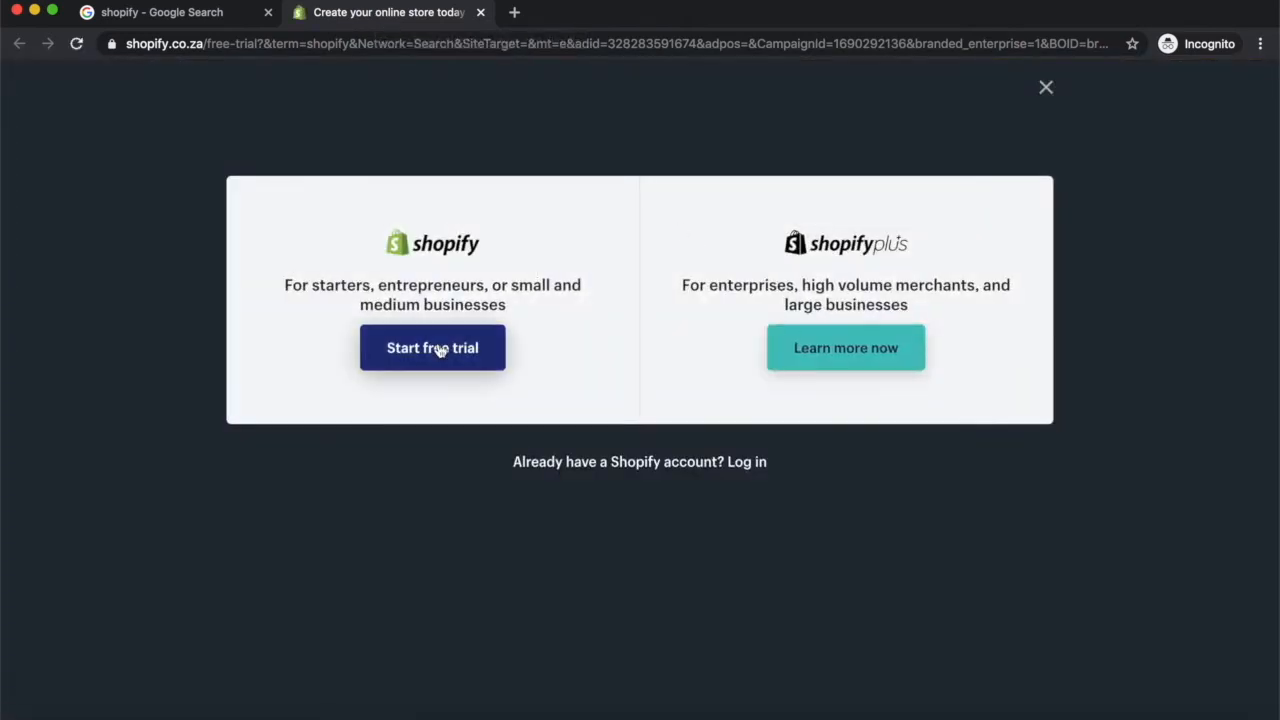
# Step: Choose the Shopify free trial for starters, entrepreneurs, or small and medium businesses
pyautogui.click(866, 340)
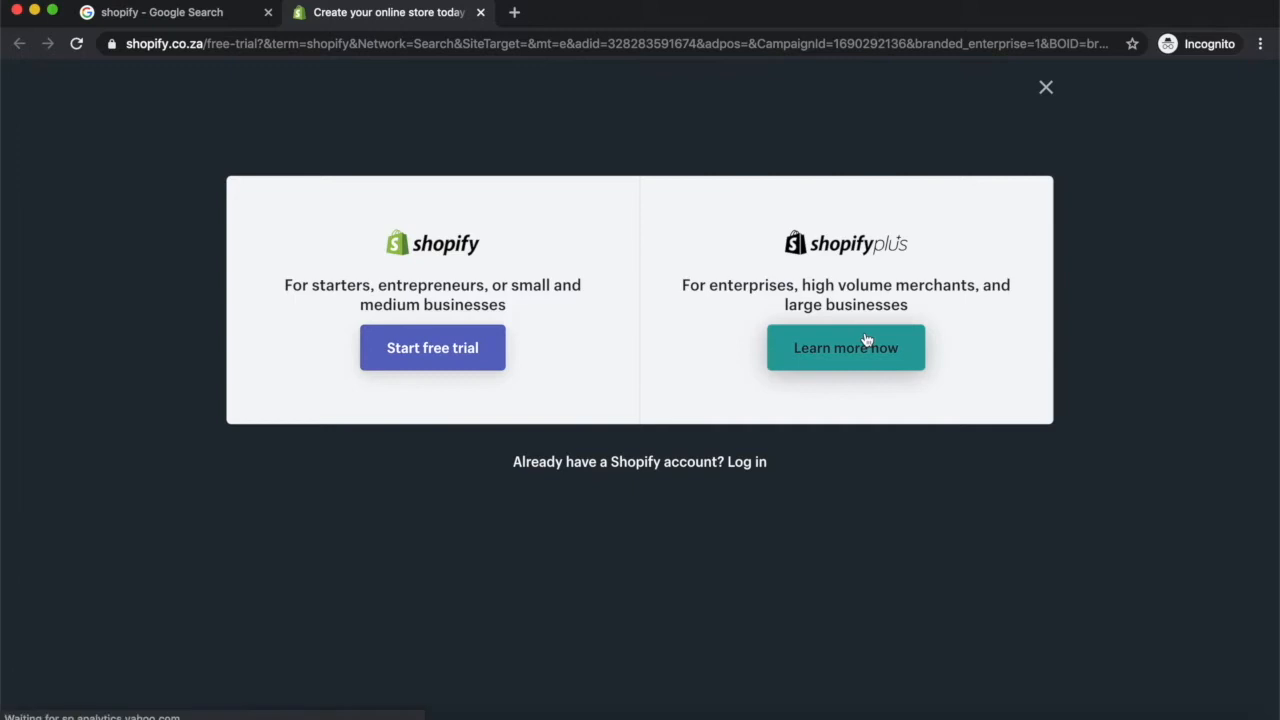
pyautogui.click(423, 347)
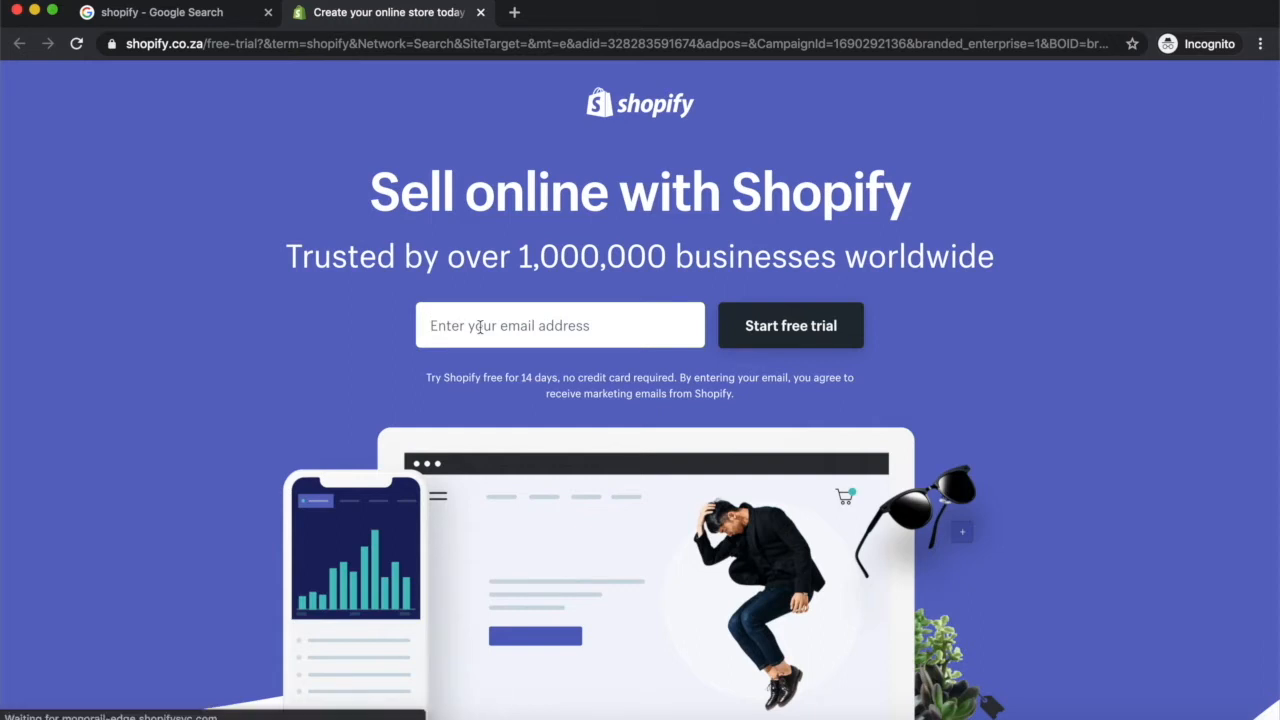
# Step: Enter the account's email address to sign up for the free trial
pyautogui.write('zole')
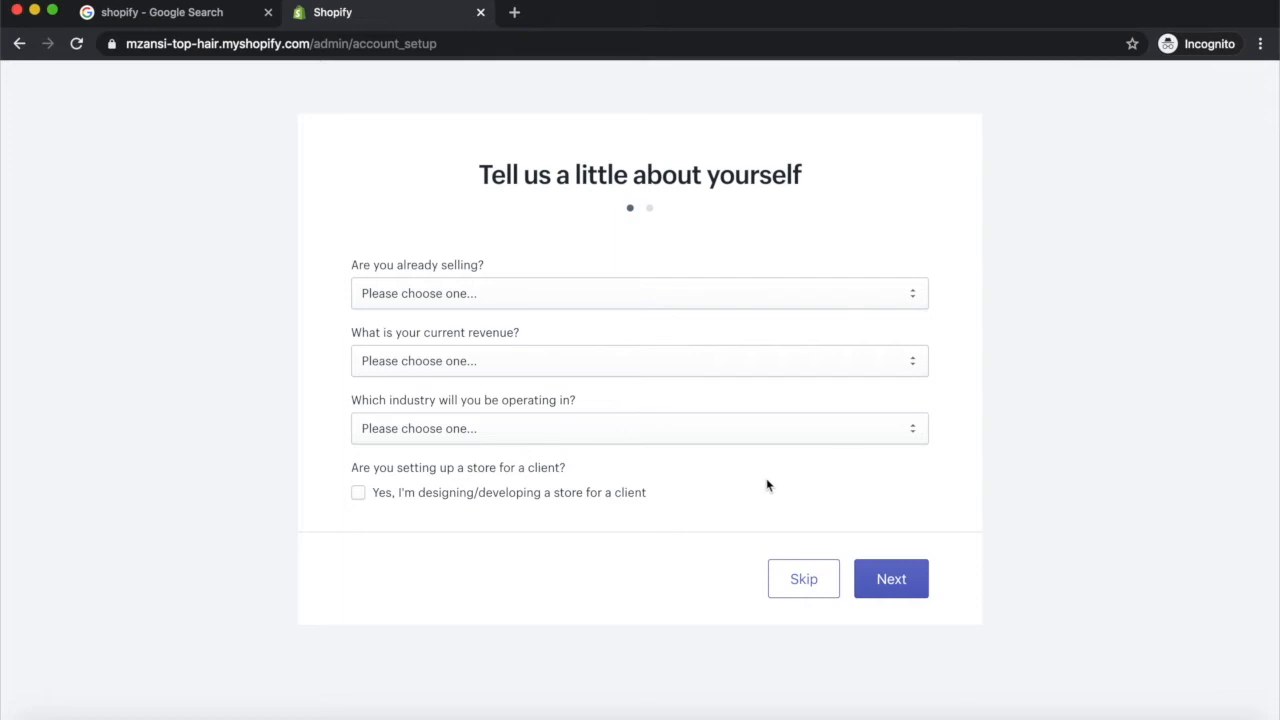
# Step: Answer the setup questions with I'm just playing around, R0 ZAR (I'm just getting started) and Beauty, and continue to the business address form
pyautogui.click(593, 302)
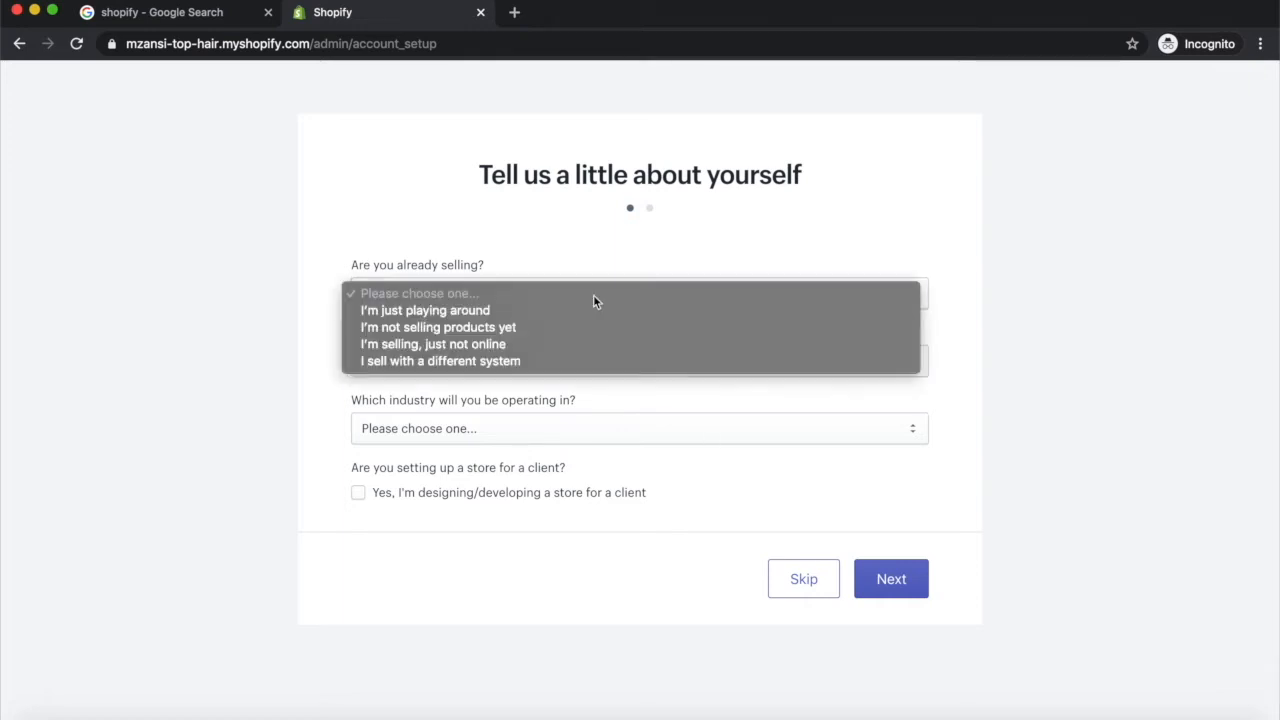
pyautogui.click(472, 311)
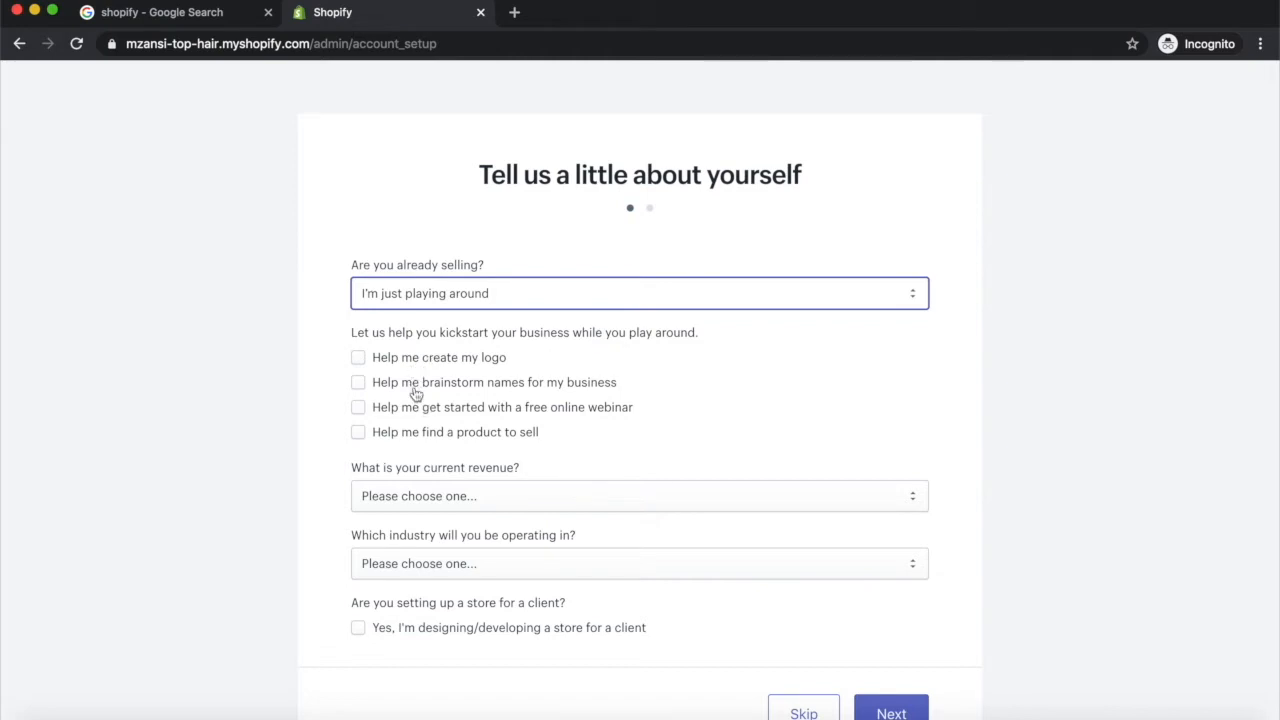
pyautogui.click(412, 506)
pyautogui.click(412, 513)
pyautogui.scroll(-2, 424, 529)
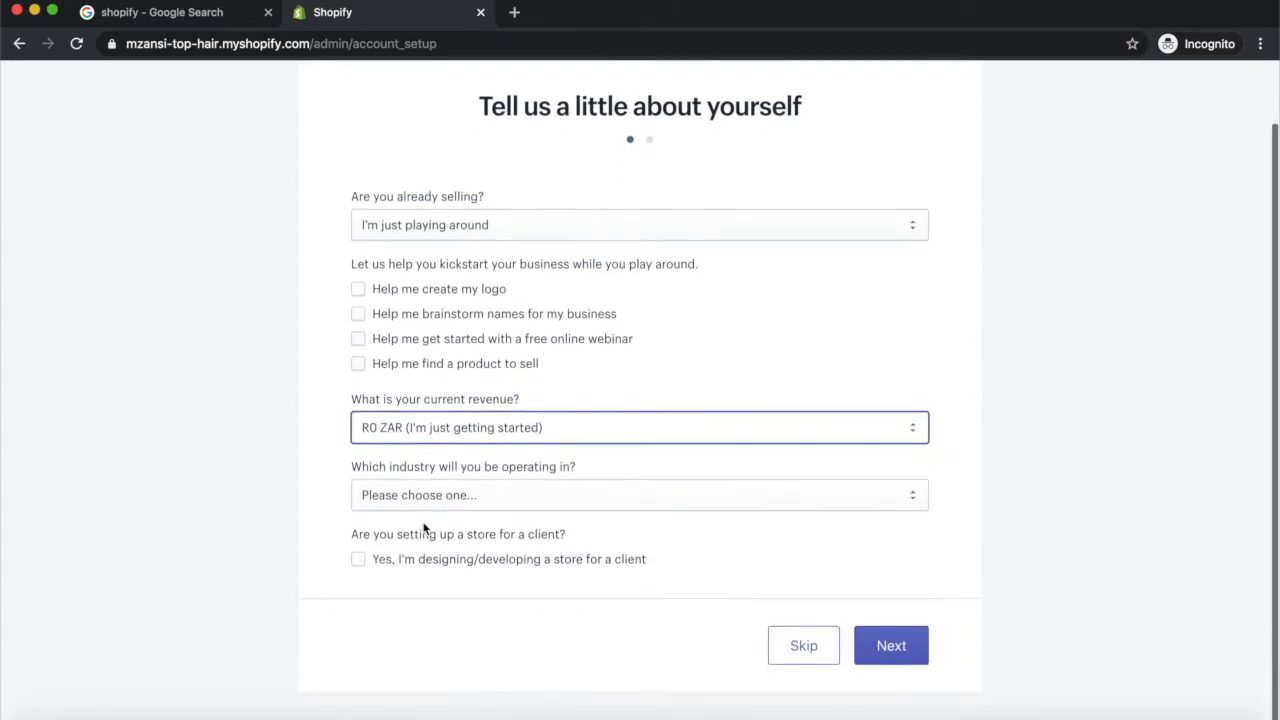
pyautogui.click(417, 497)
pyautogui.click(405, 514)
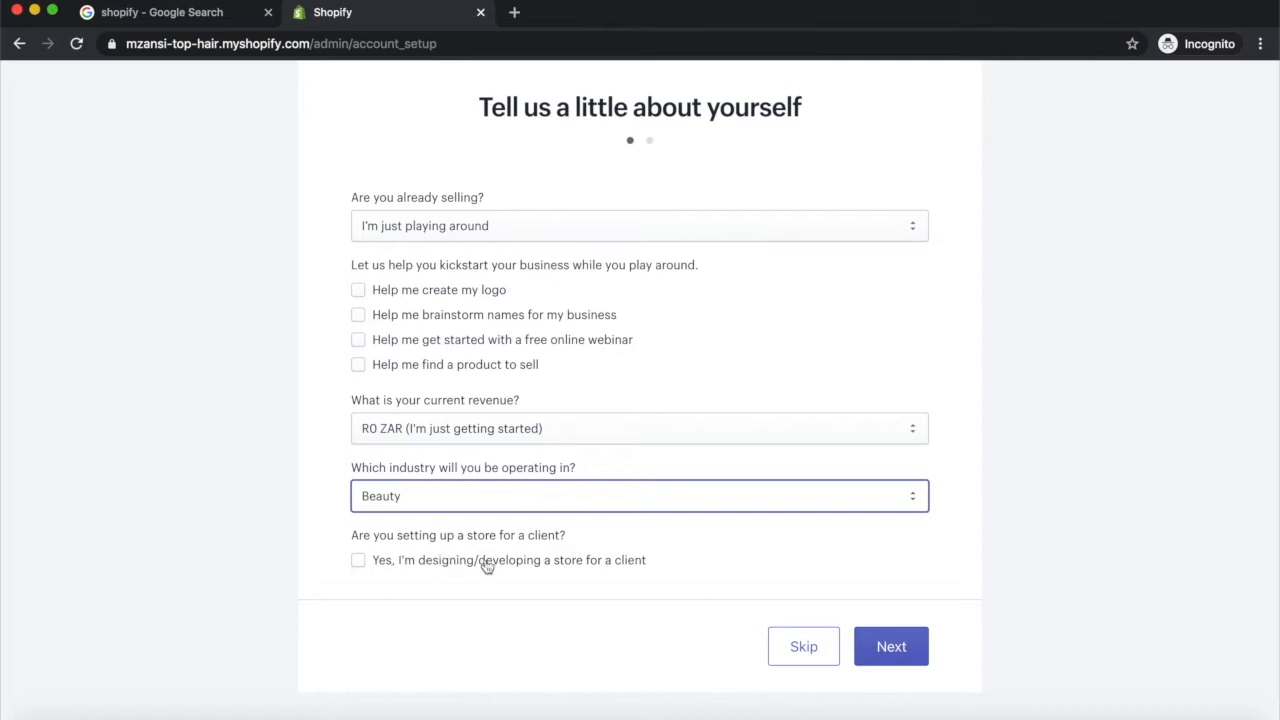
pyautogui.click(893, 647)
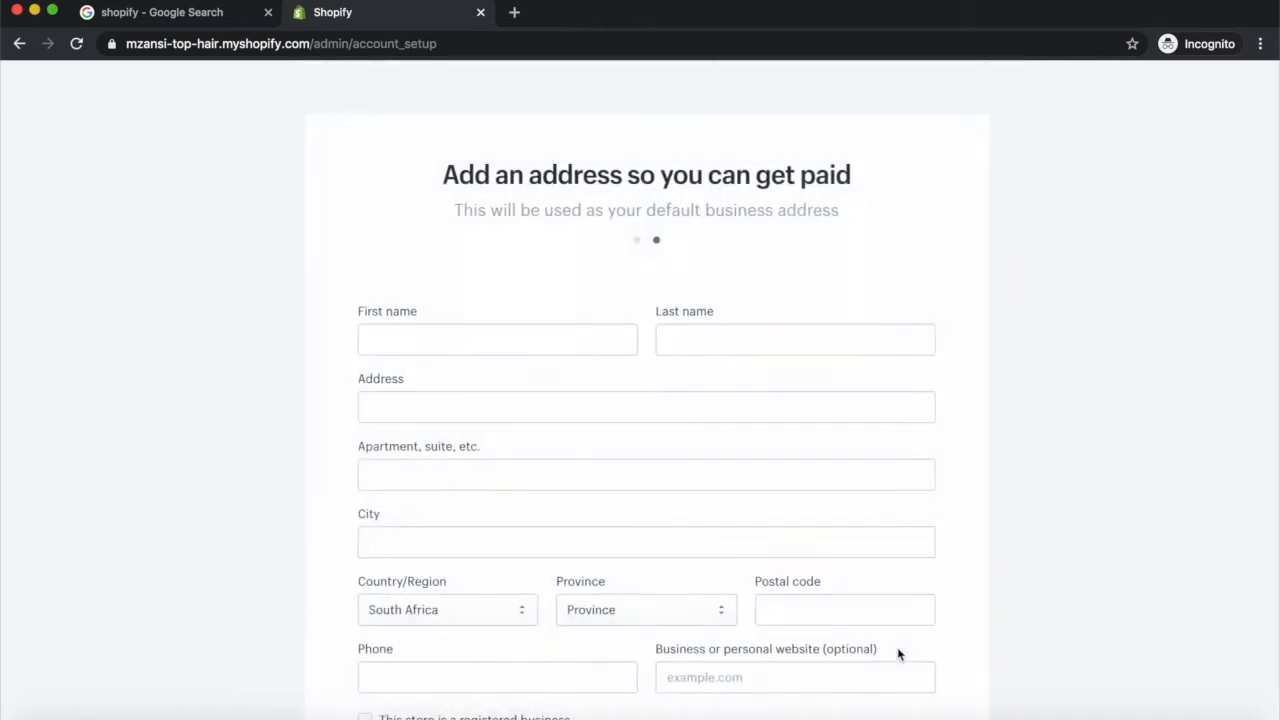
pyautogui.scroll(-3, 690, 538)
pyautogui.scroll(1, 690, 541)
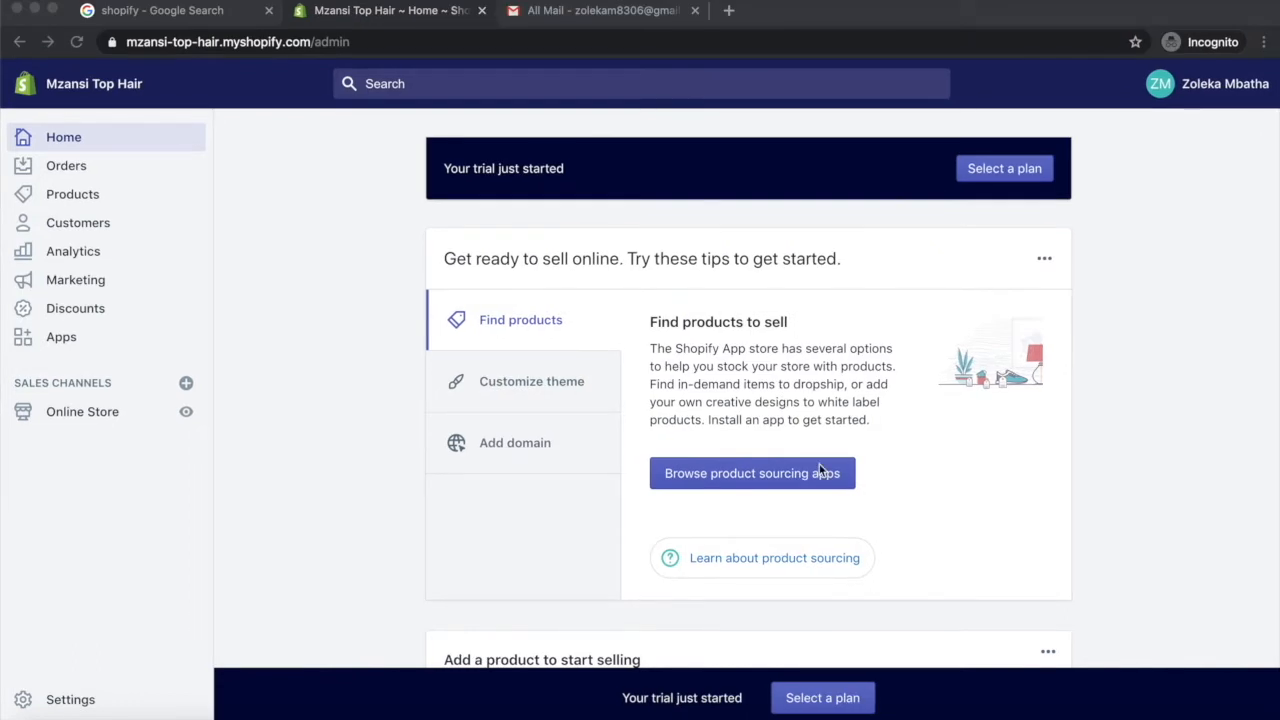
# Step: Look over the store's home page tips and start verifying the account's email address
pyautogui.scroll(-3, 819, 466)
pyautogui.scroll(2, 819, 470)
pyautogui.scroll(2, 819, 470)
pyautogui.scroll(-5, 557, 508)
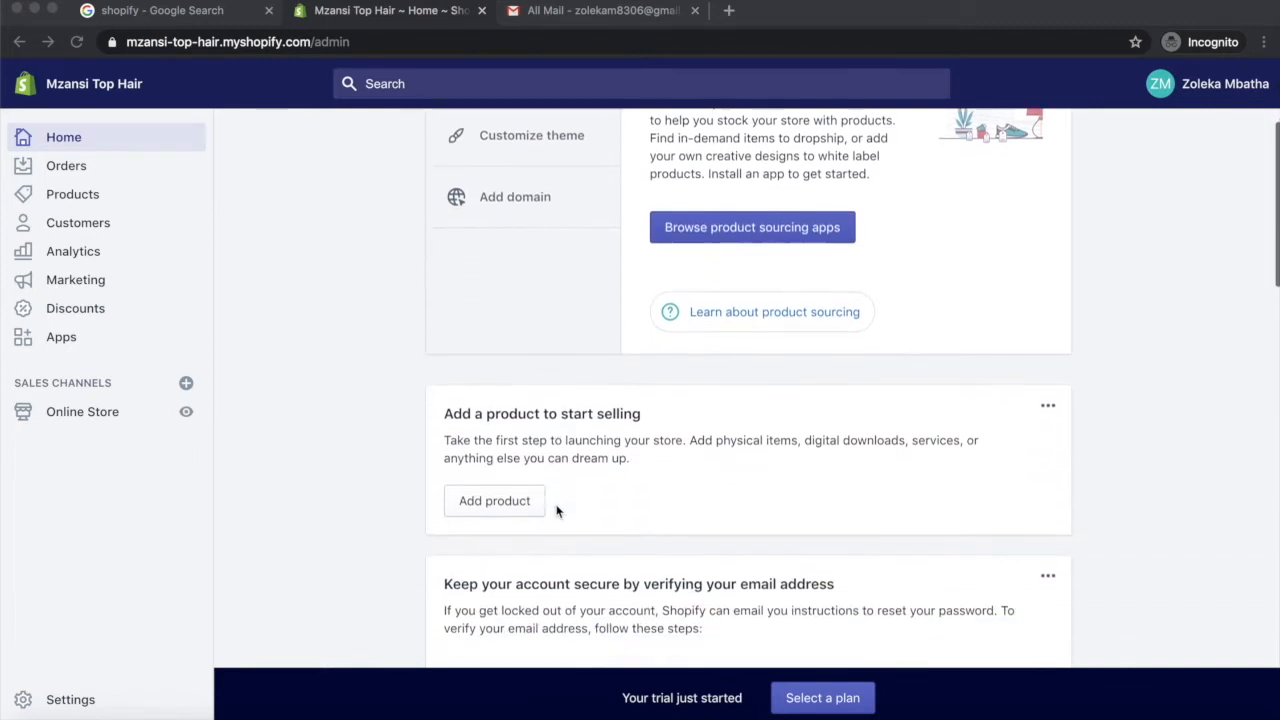
pyautogui.scroll(-3, 557, 510)
pyautogui.scroll(1, 557, 510)
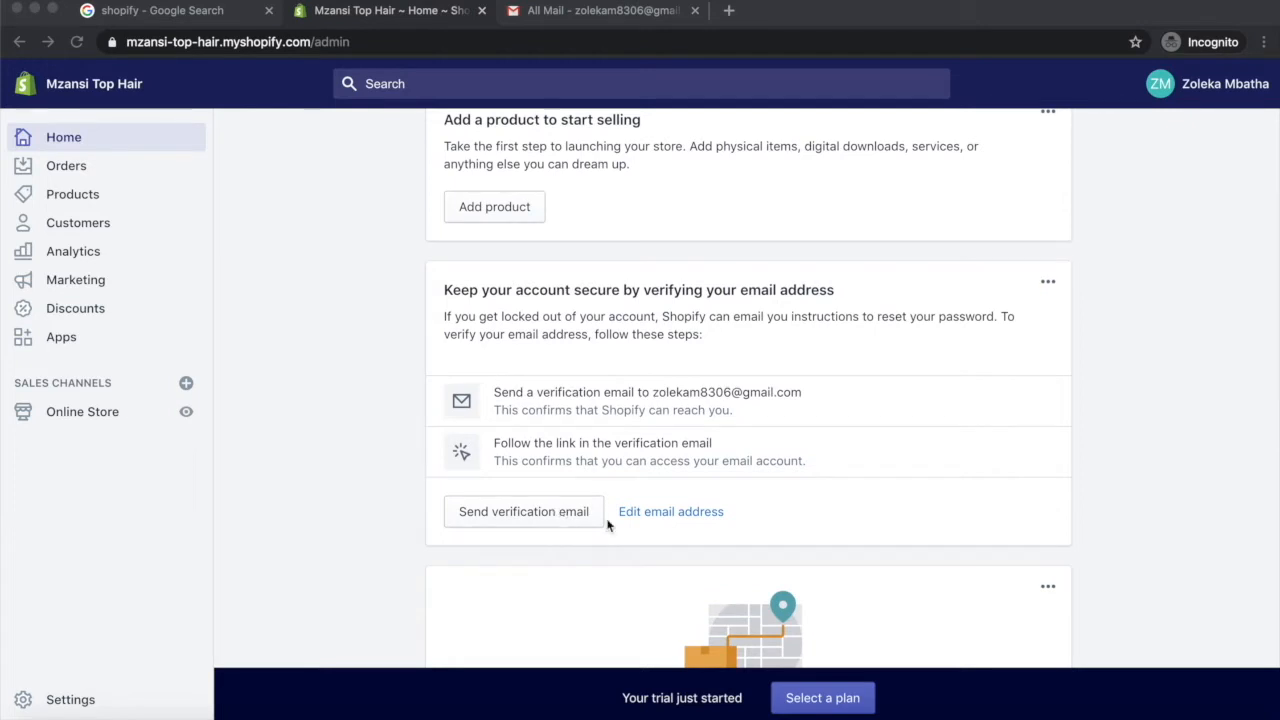
pyautogui.click(529, 518)
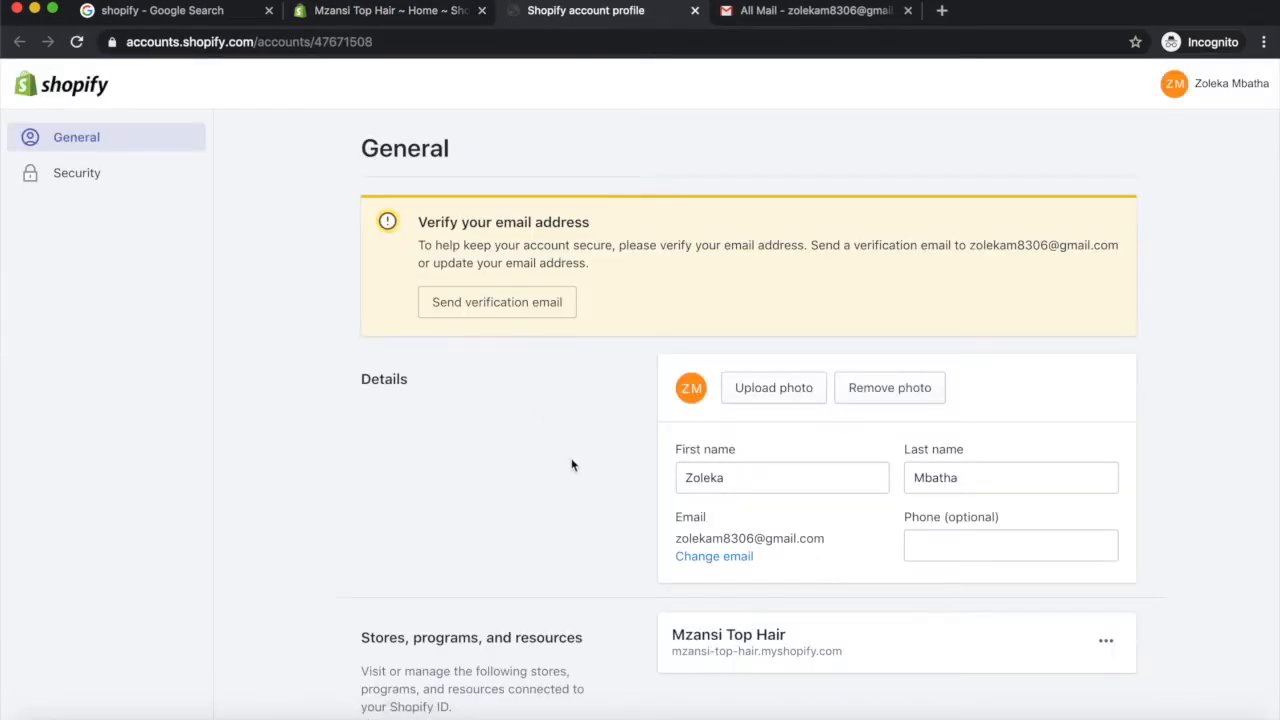
# Step: Review the Shopify account profile and send the verification email to the account's address
pyautogui.scroll(-3, 572, 464)
pyautogui.scroll(-1, 655, 553)
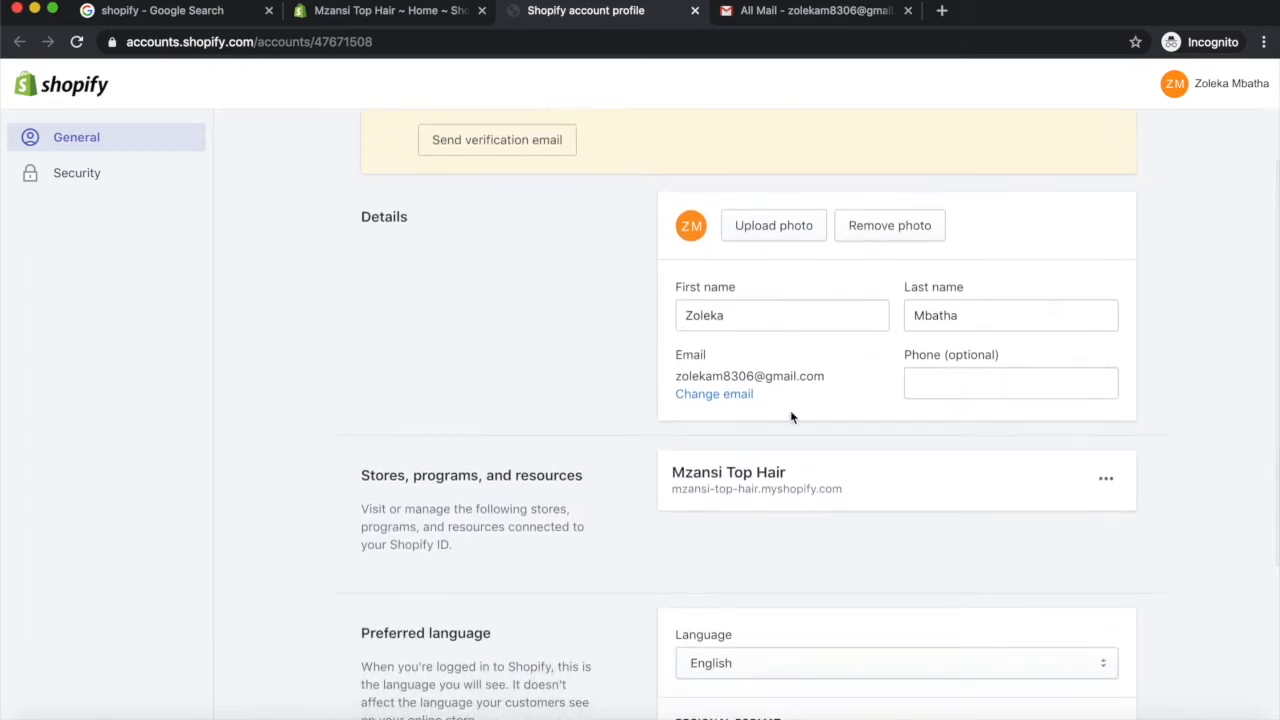
pyautogui.scroll(4, 787, 480)
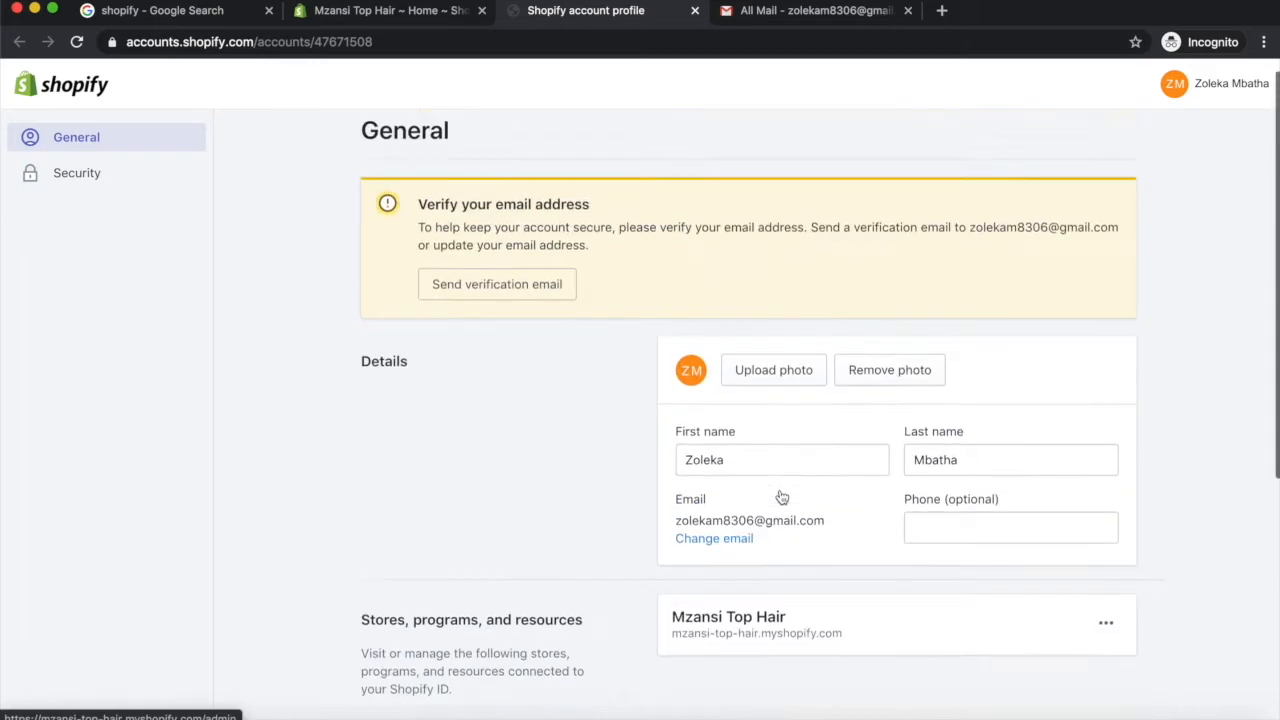
pyautogui.click(505, 305)
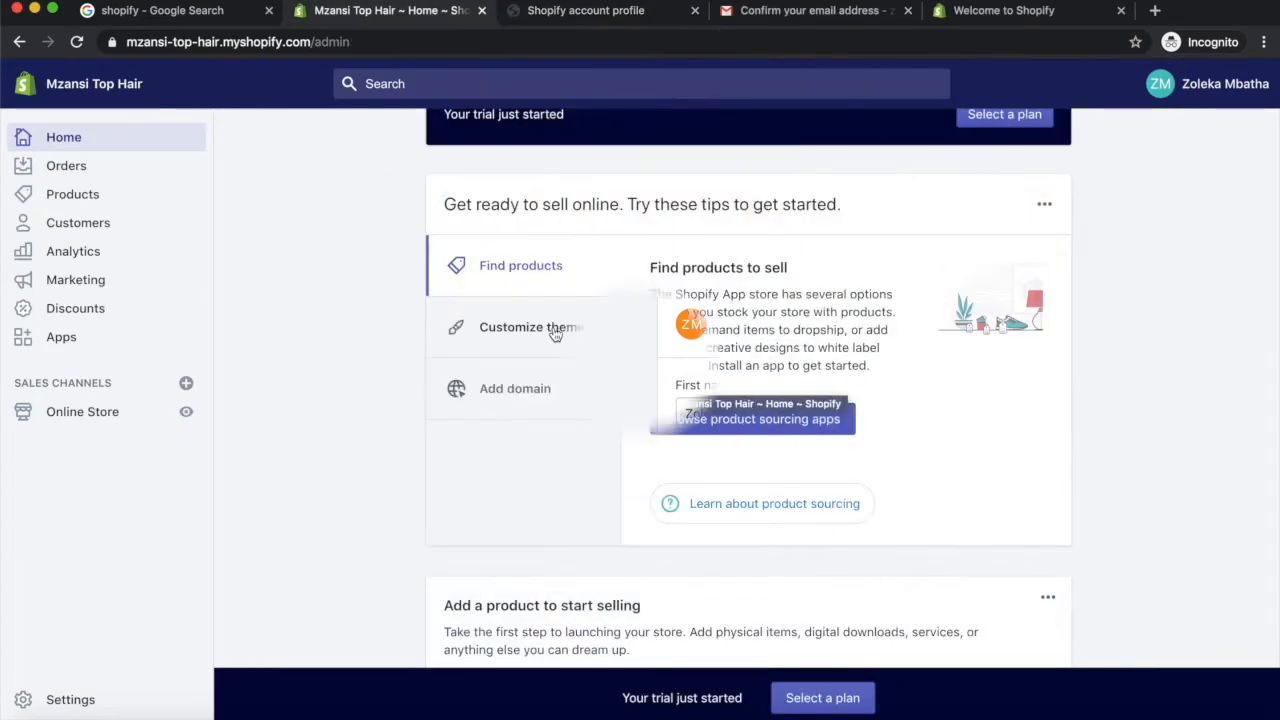
# Step: View the Customize theme tip and open the online store's current Debut theme in the theme editor
pyautogui.click(533, 333)
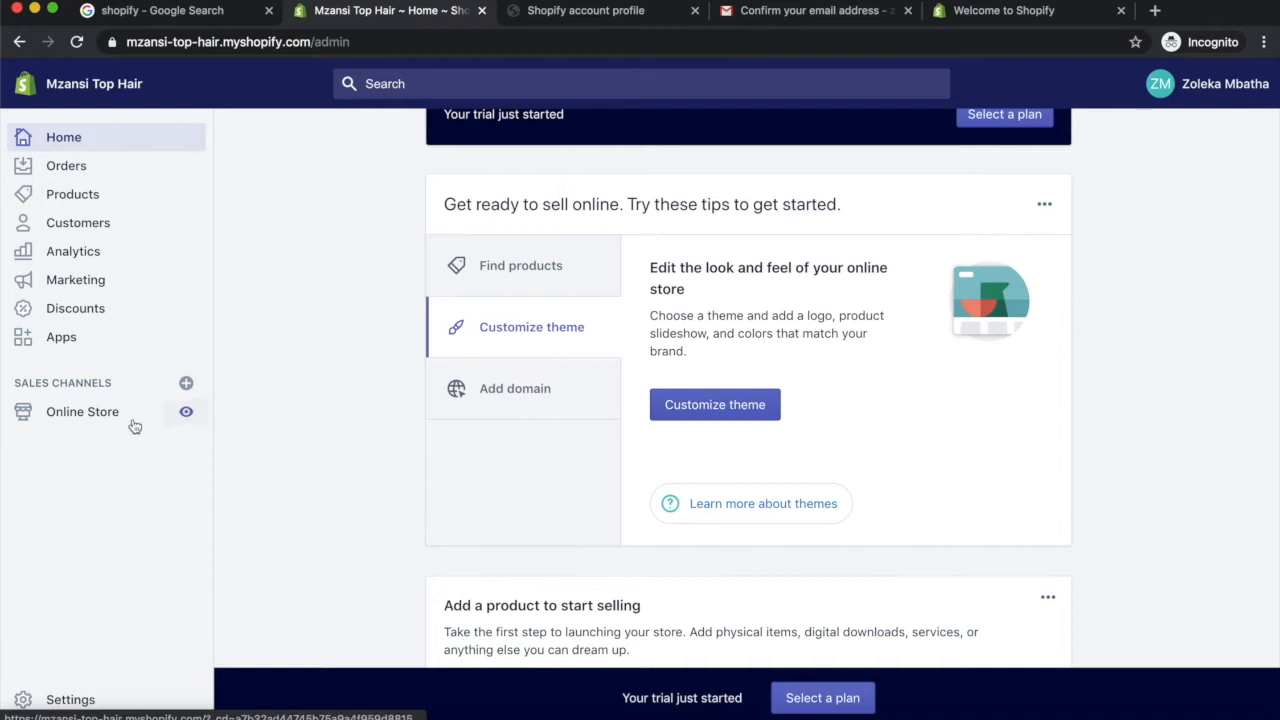
pyautogui.click(82, 412)
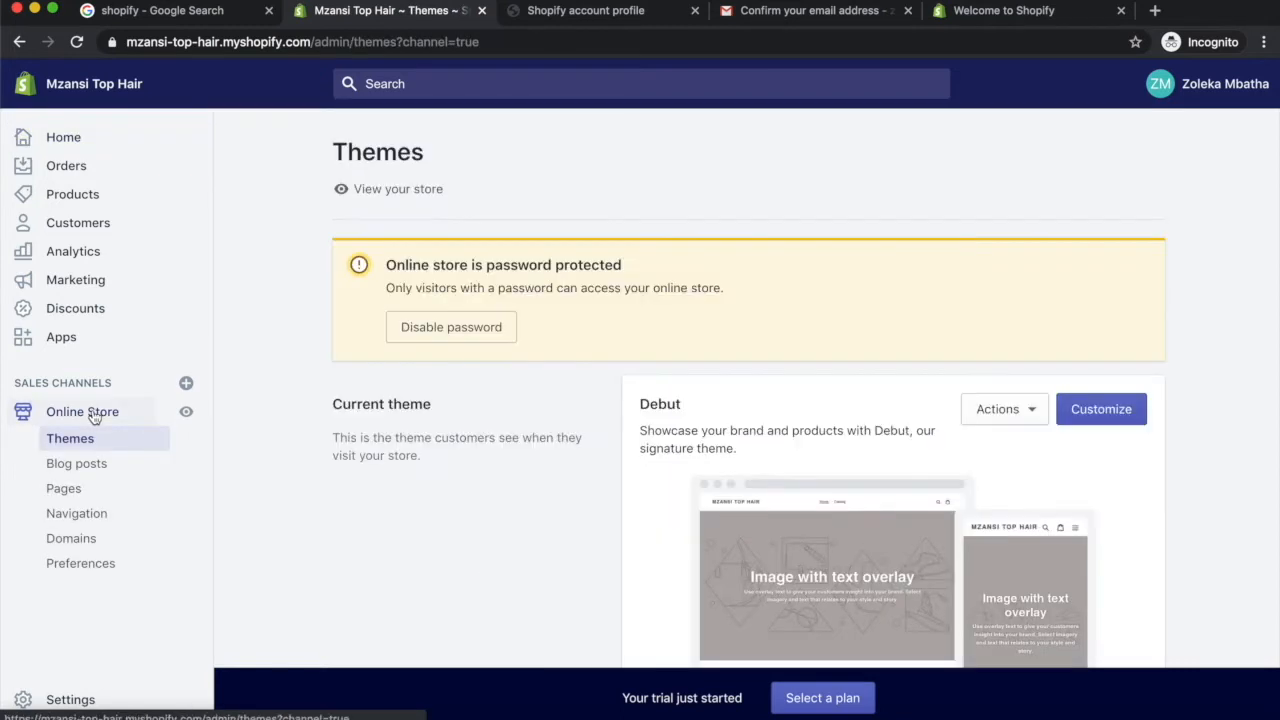
pyautogui.scroll(-2, 355, 493)
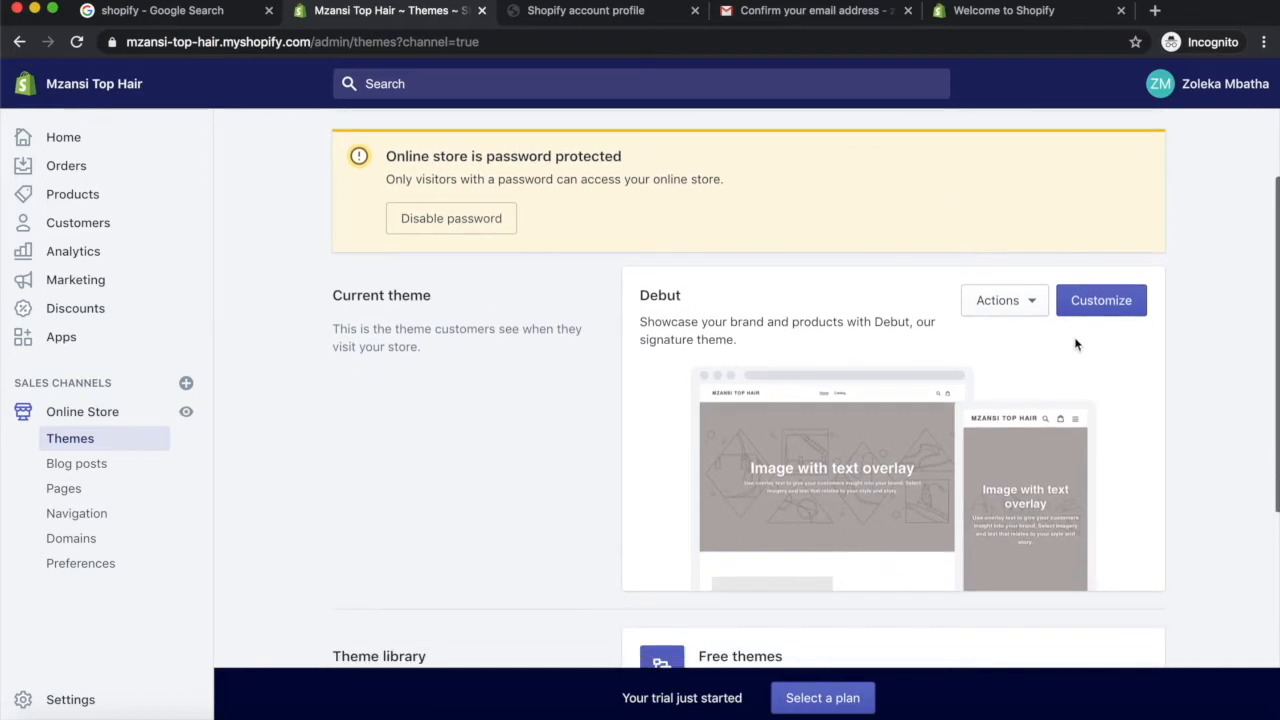
pyautogui.click(1110, 301)
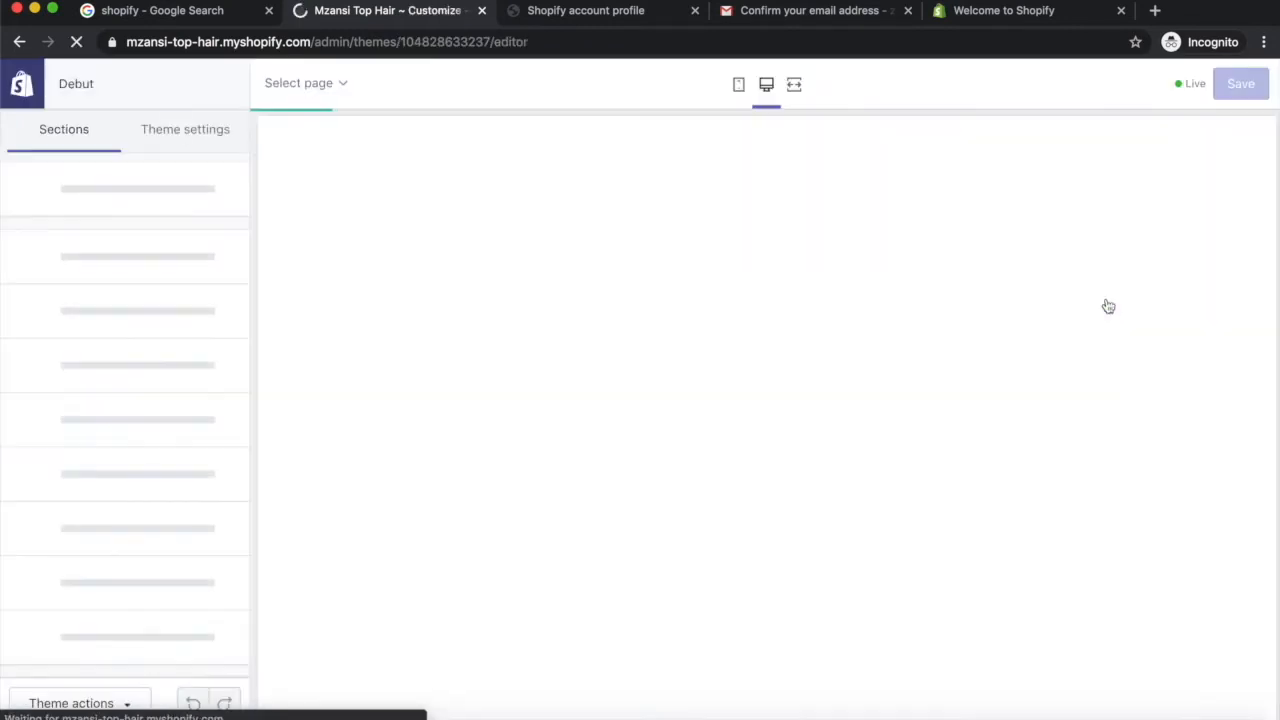
# Step: Examine the Debut home page preview and its sections, and exit the theme editor
pyautogui.scroll(-10, 618, 487)
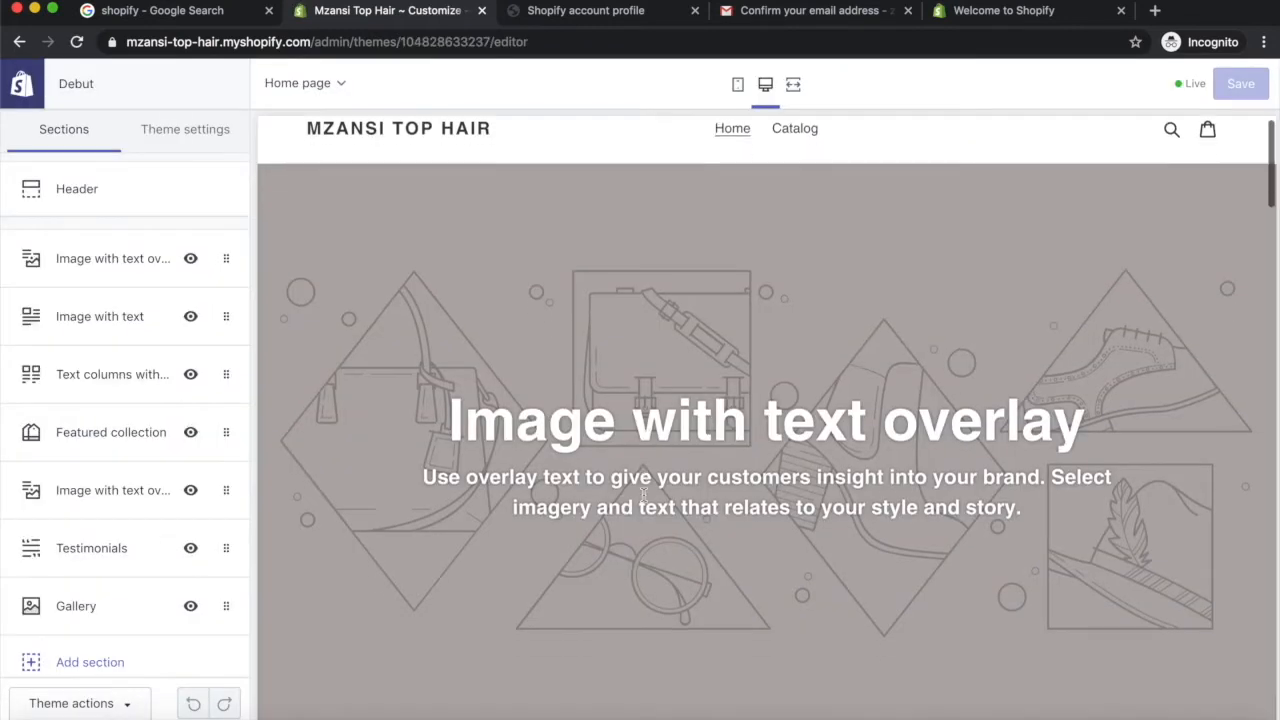
pyautogui.scroll(-6, 644, 501)
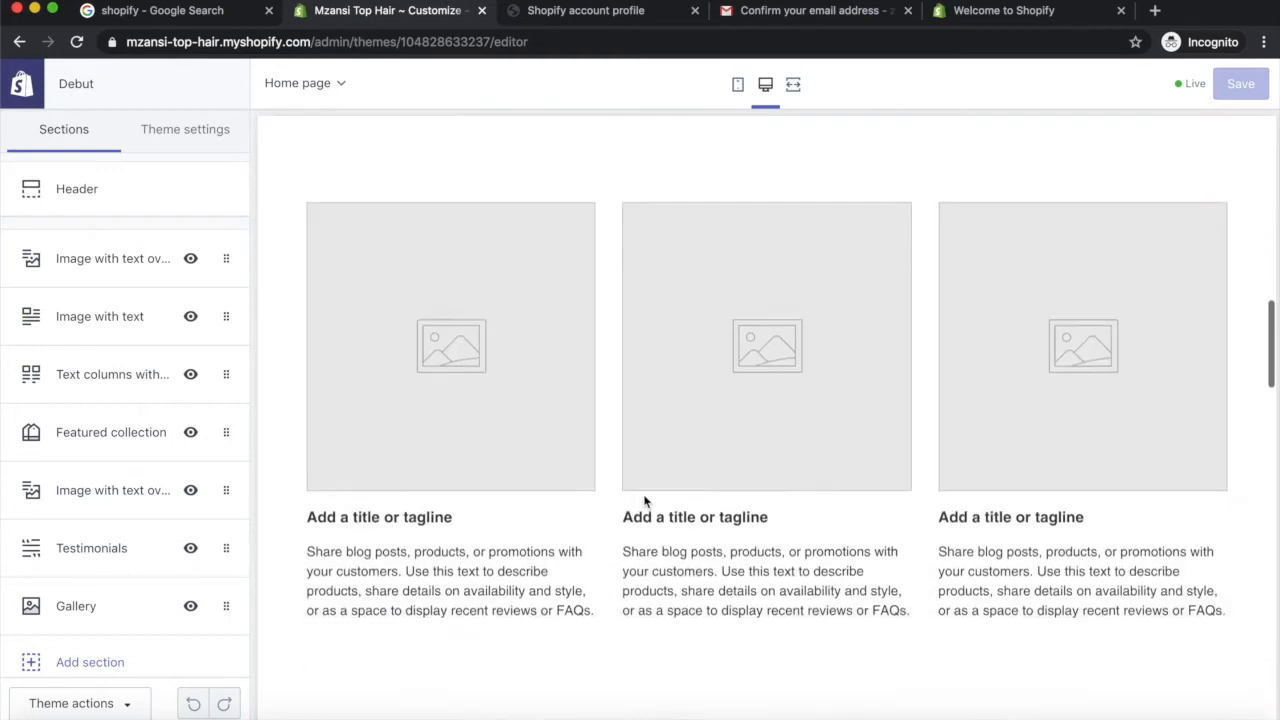
pyautogui.scroll(15, 651, 423)
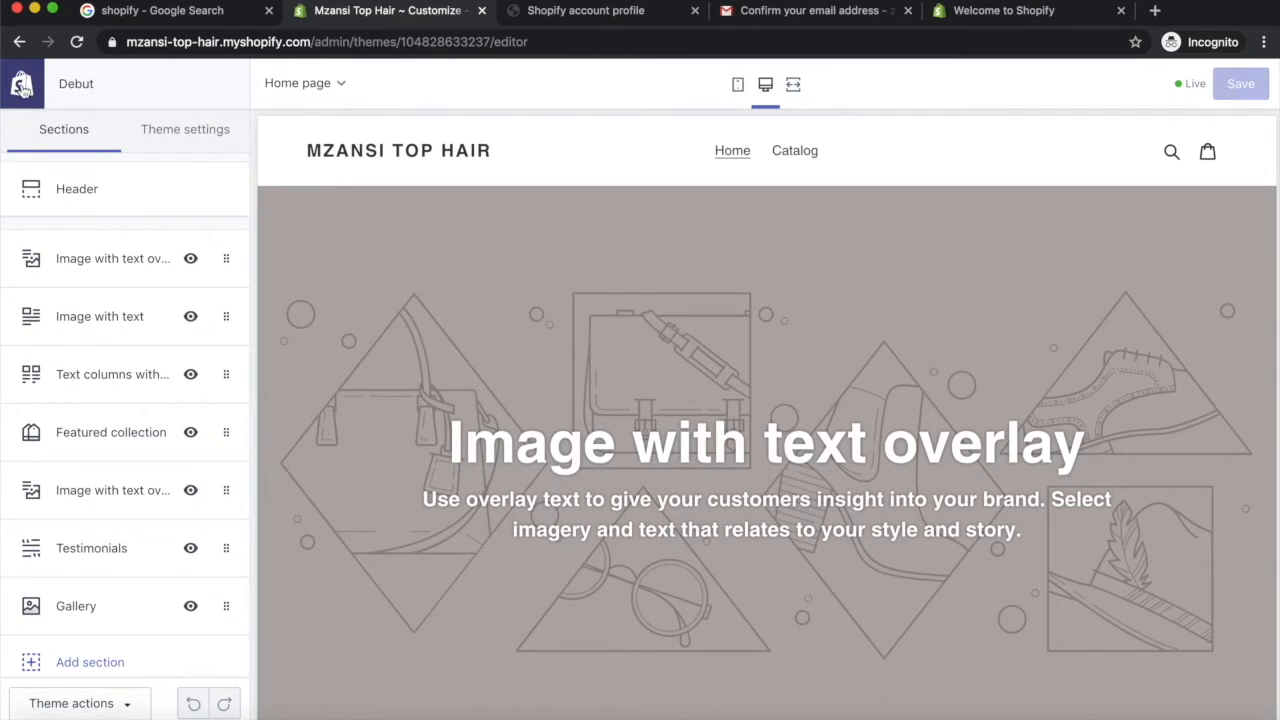
pyautogui.click(21, 86)
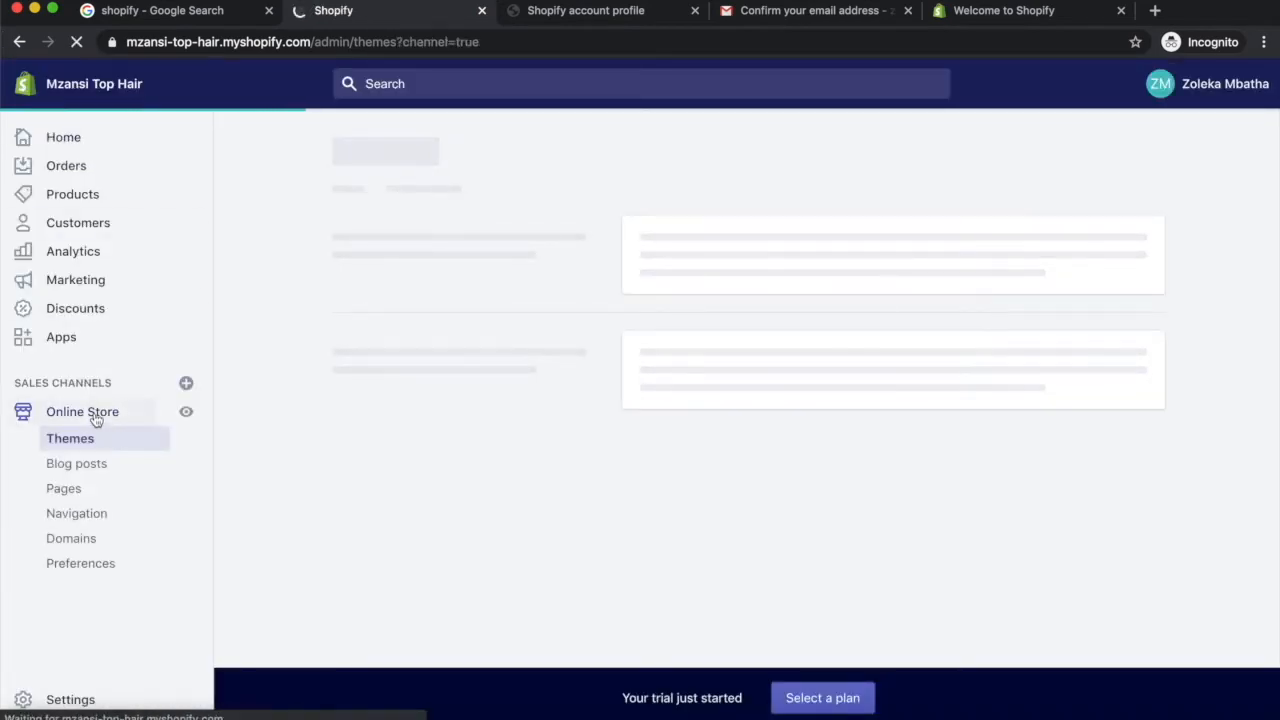
# Step: Browse Shopify's free themes from the online store's theme library and close the theme list
pyautogui.scroll(-5, 494, 494)
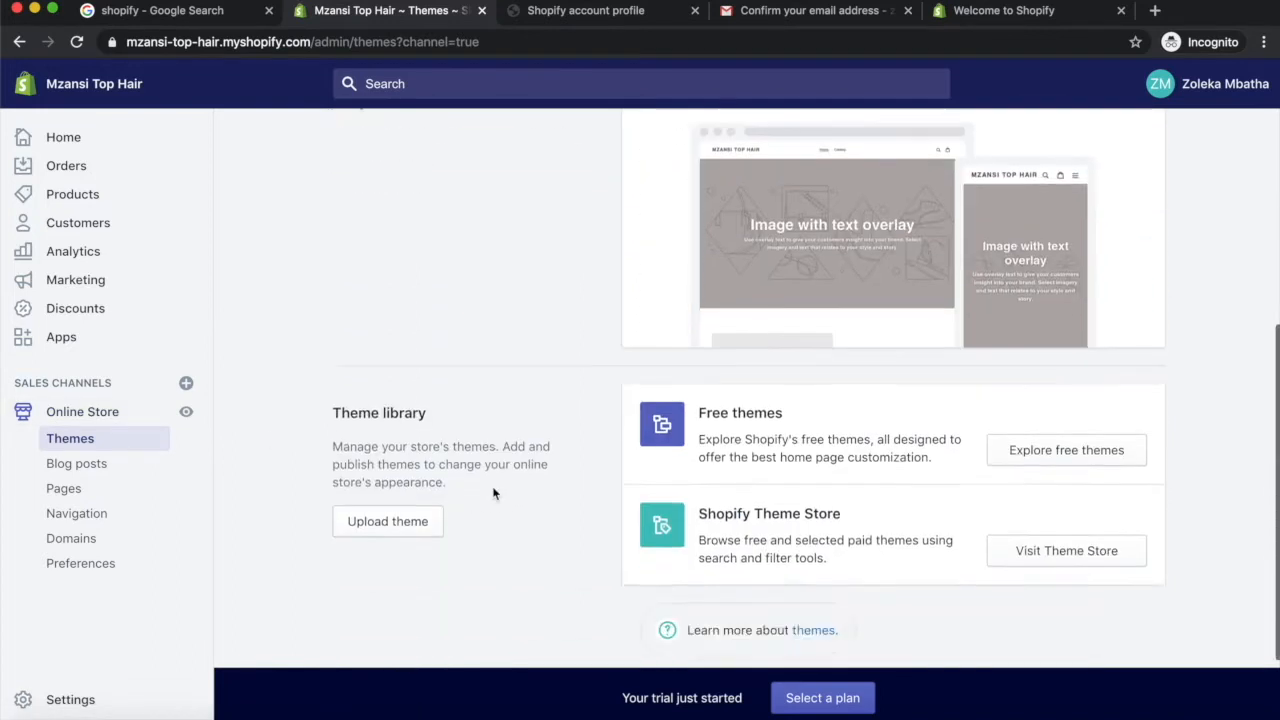
pyautogui.scroll(3, 760, 455)
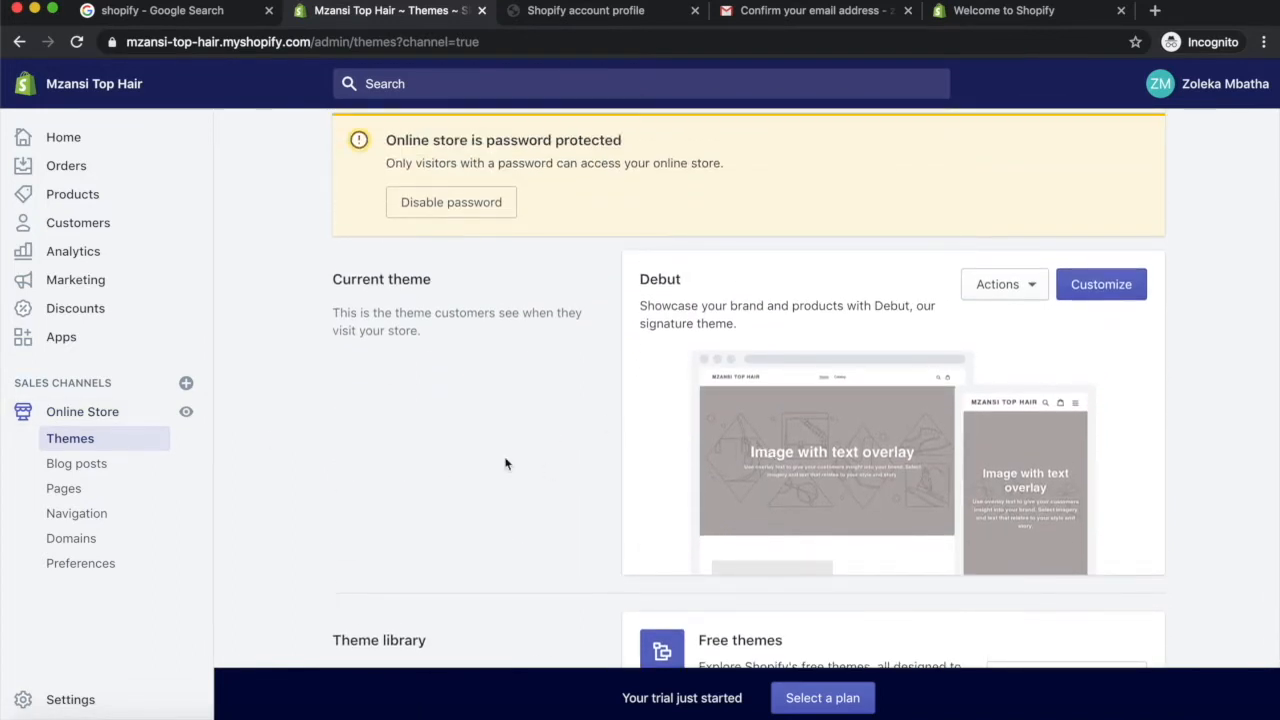
pyautogui.scroll(-4, 505, 463)
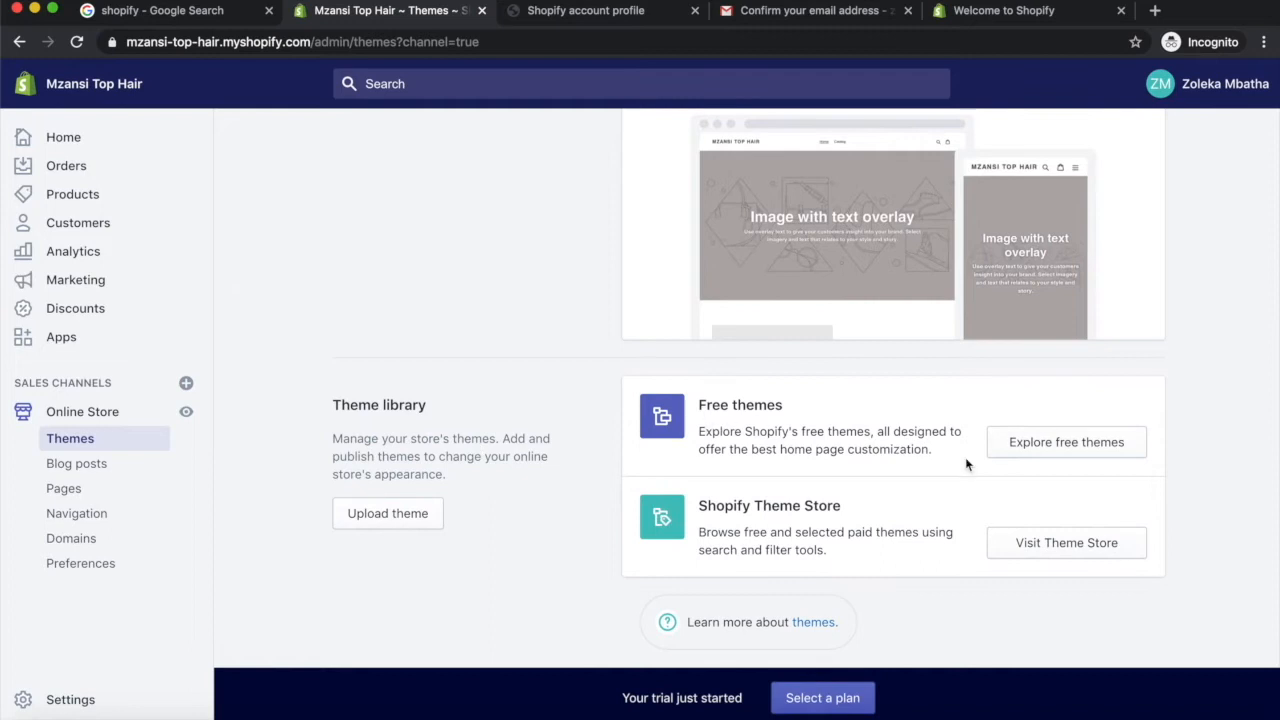
pyautogui.click(1064, 450)
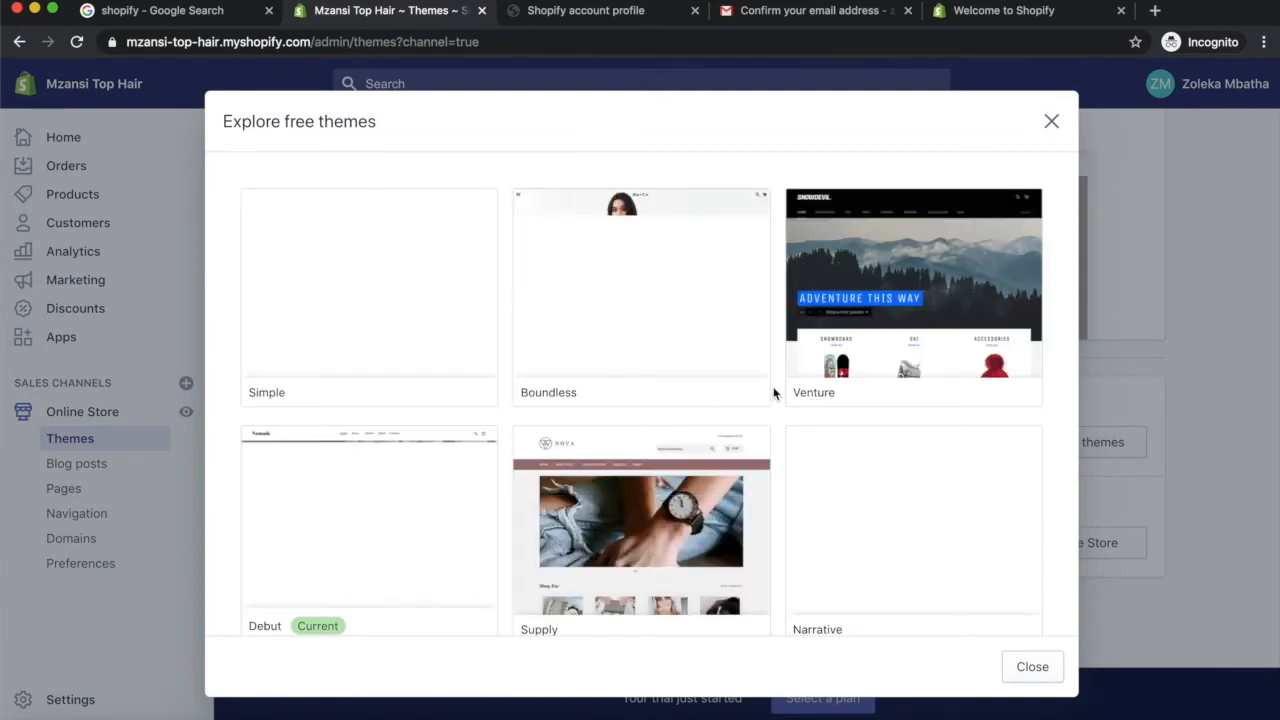
pyautogui.scroll(-5, 716, 416)
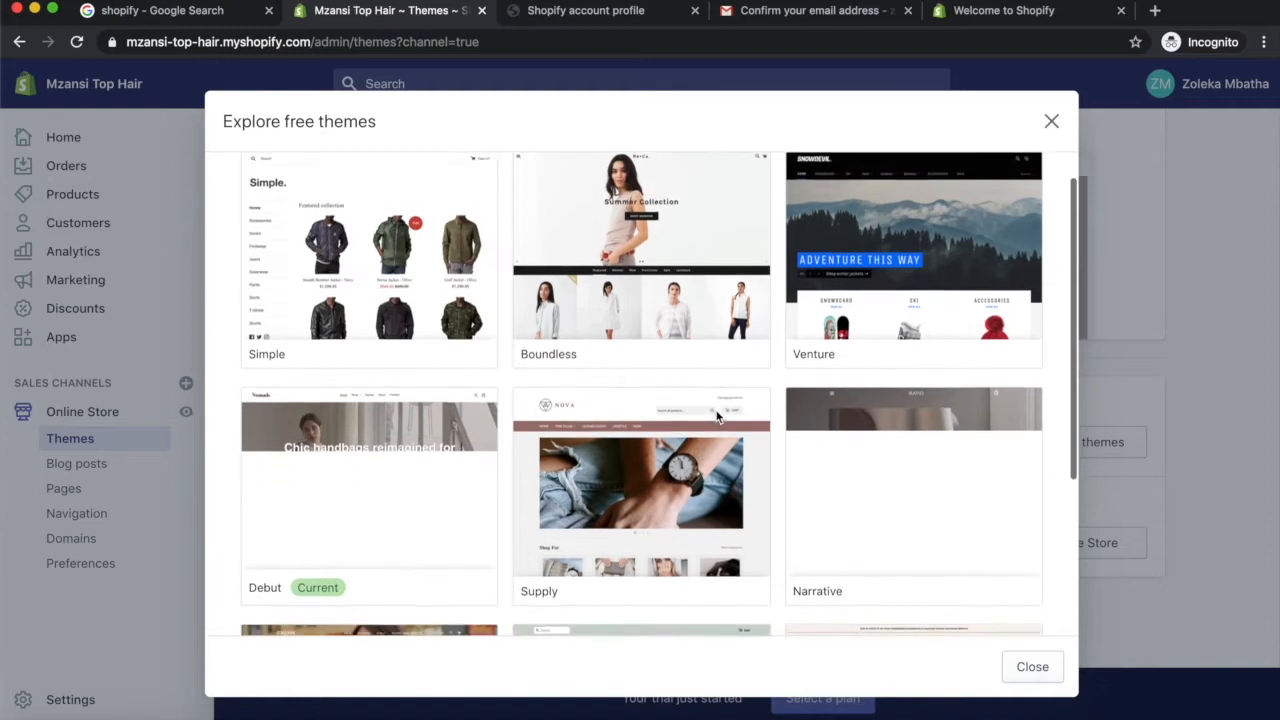
pyautogui.scroll(-1, 717, 417)
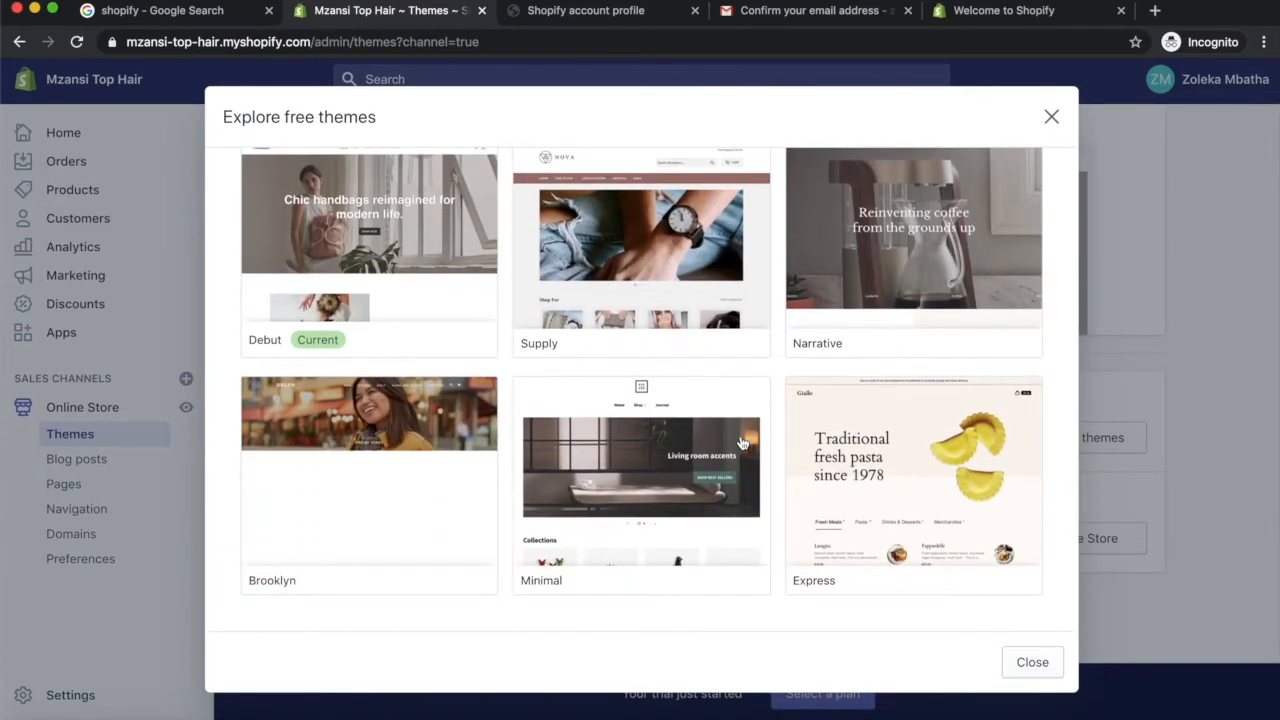
pyautogui.scroll(5, 741, 442)
pyautogui.scroll(-5, 741, 442)
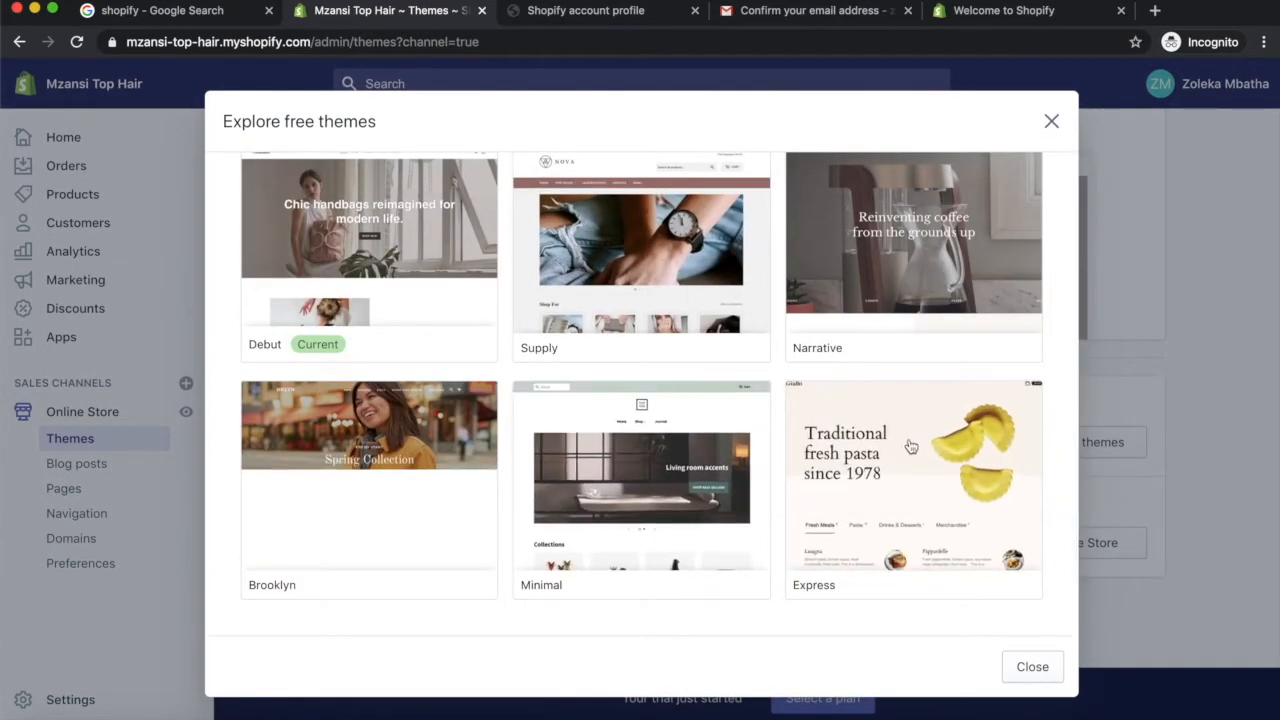
pyautogui.scroll(5, 470, 465)
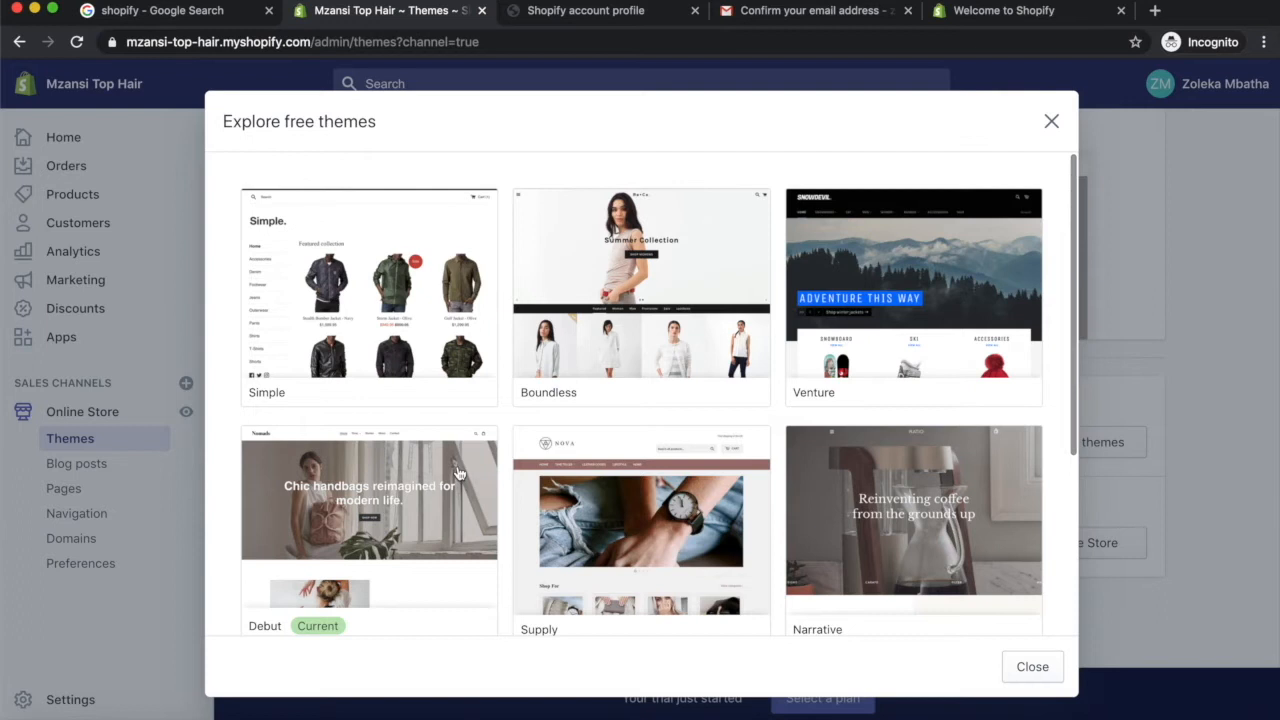
pyautogui.scroll(-3, 721, 487)
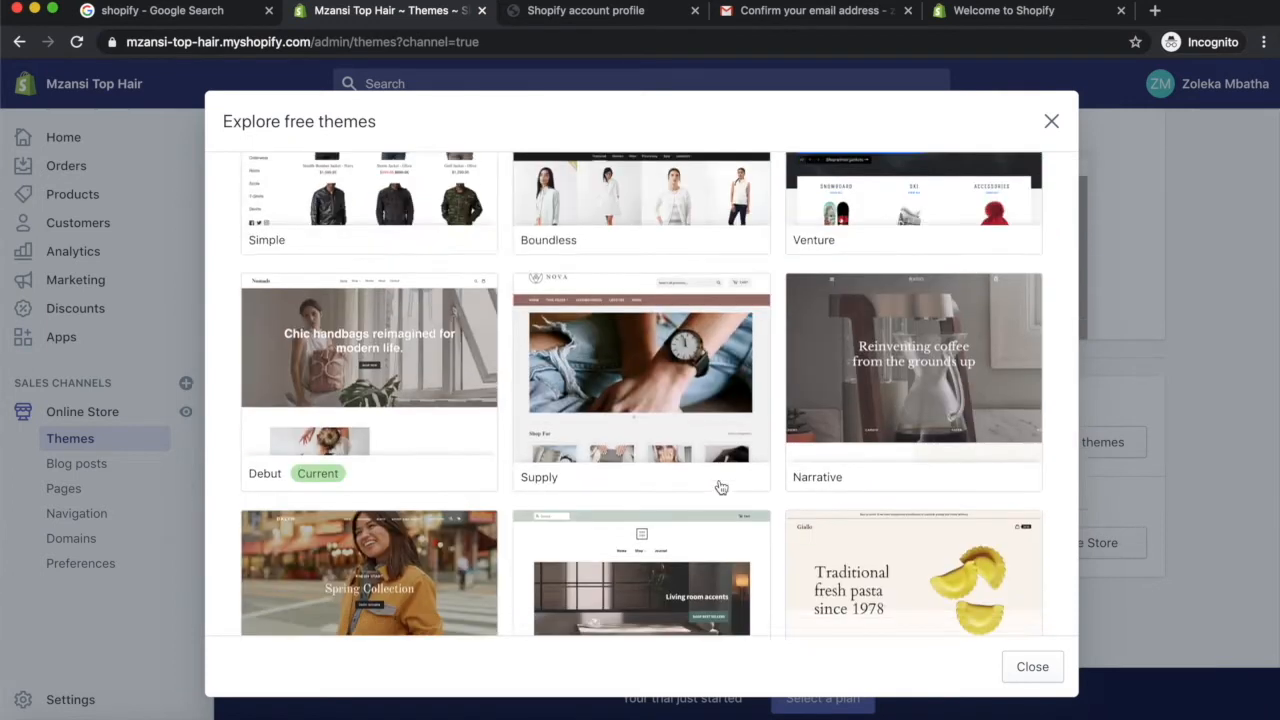
pyautogui.scroll(-2, 721, 487)
pyautogui.scroll(-1, 403, 537)
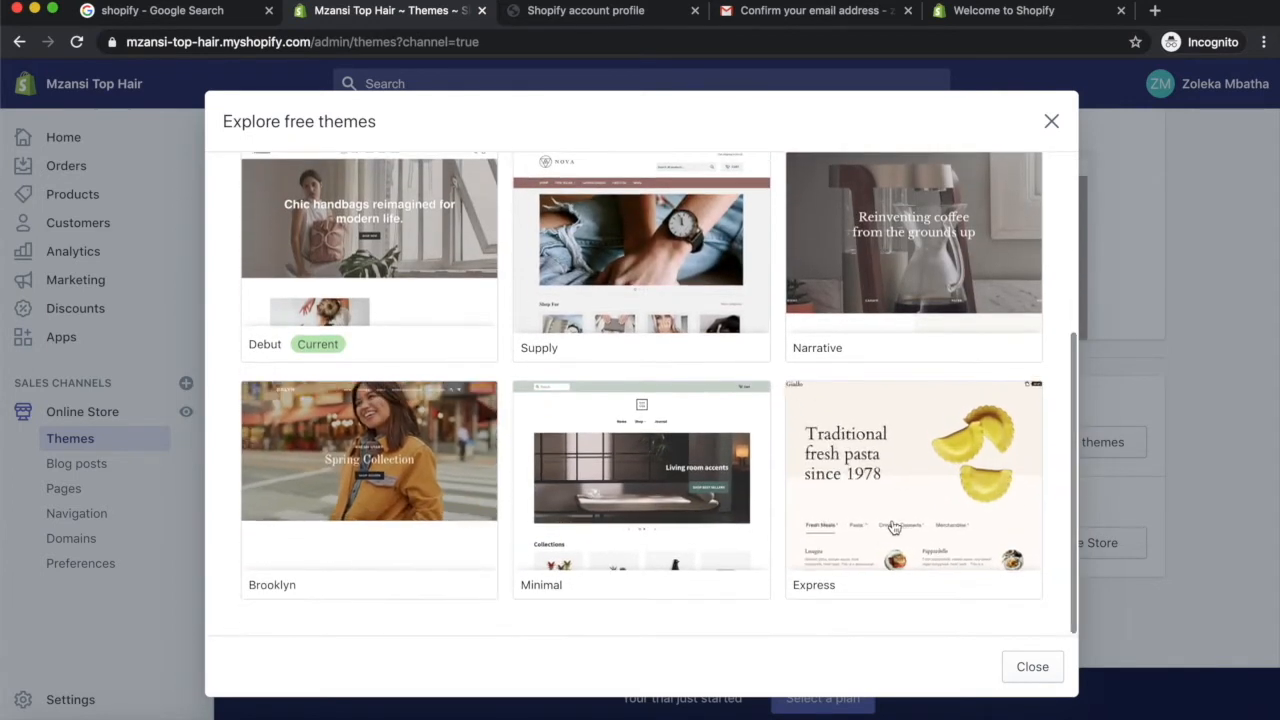
pyautogui.scroll(4, 663, 443)
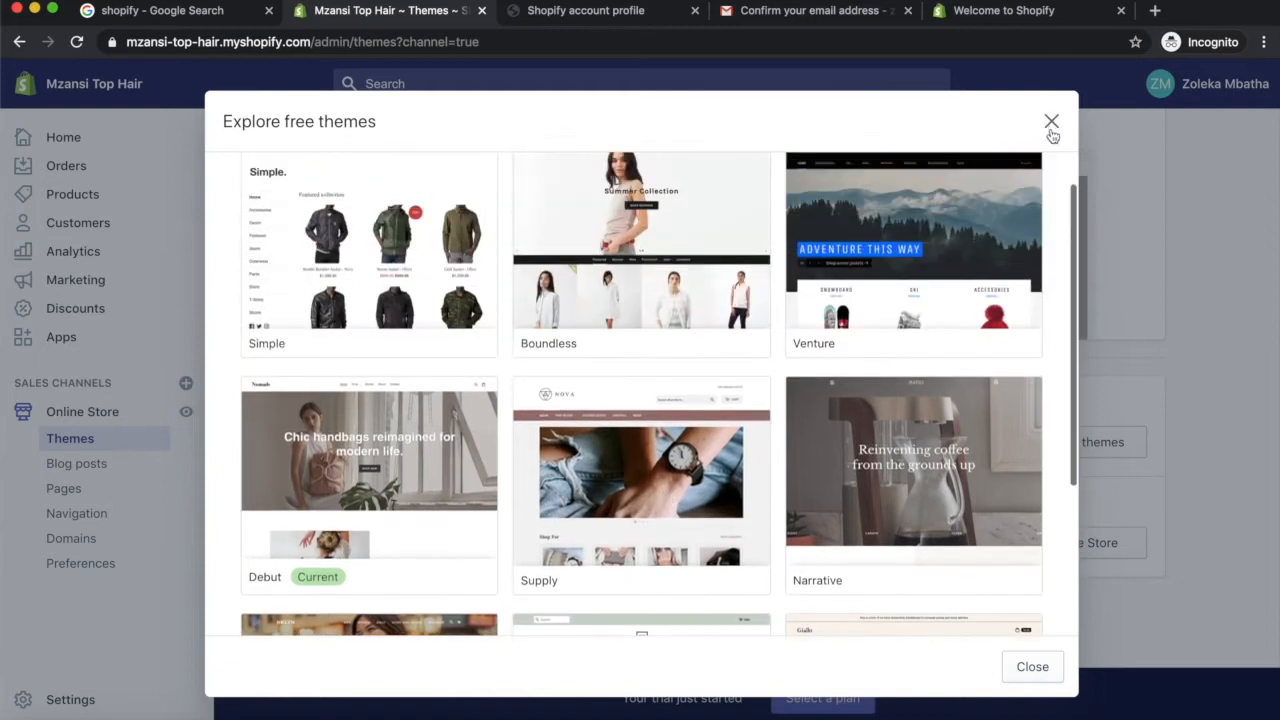
pyautogui.click(1051, 124)
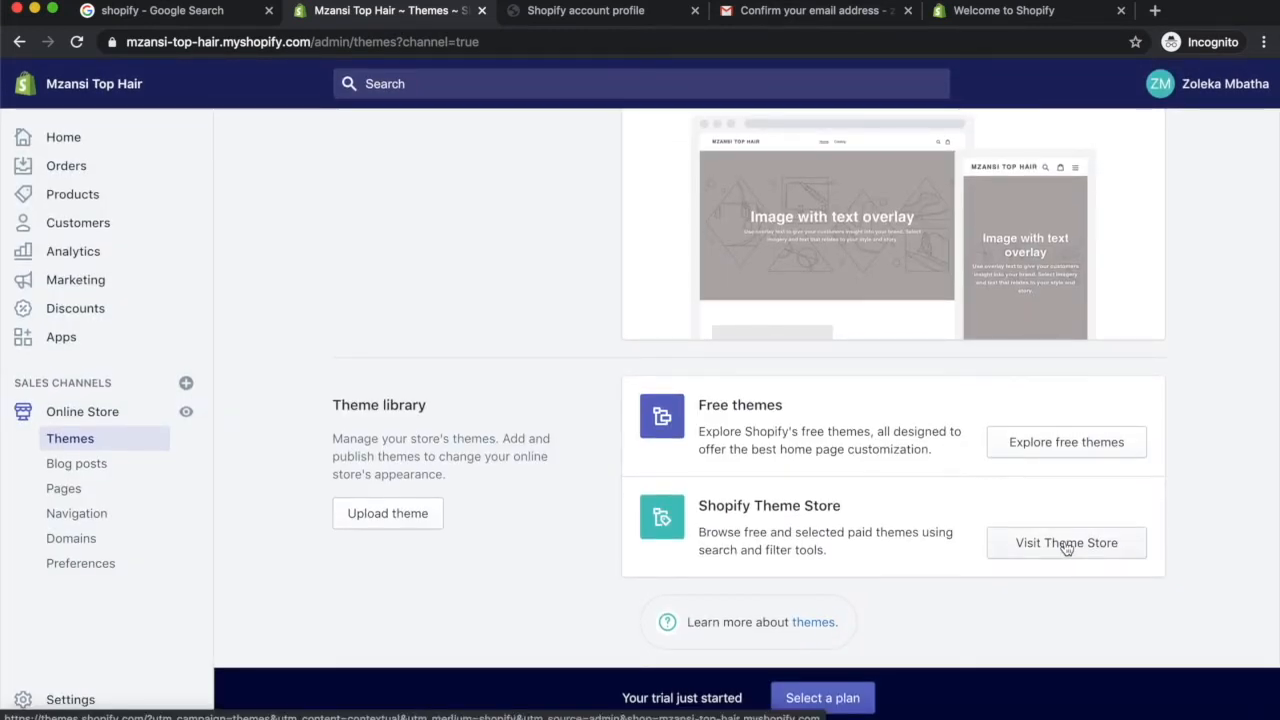
# Step: Open the Shopify Theme Store in a new browser tab and switch to it
pyautogui.rightClick(1066, 547)
pyautogui.click(950, 551)
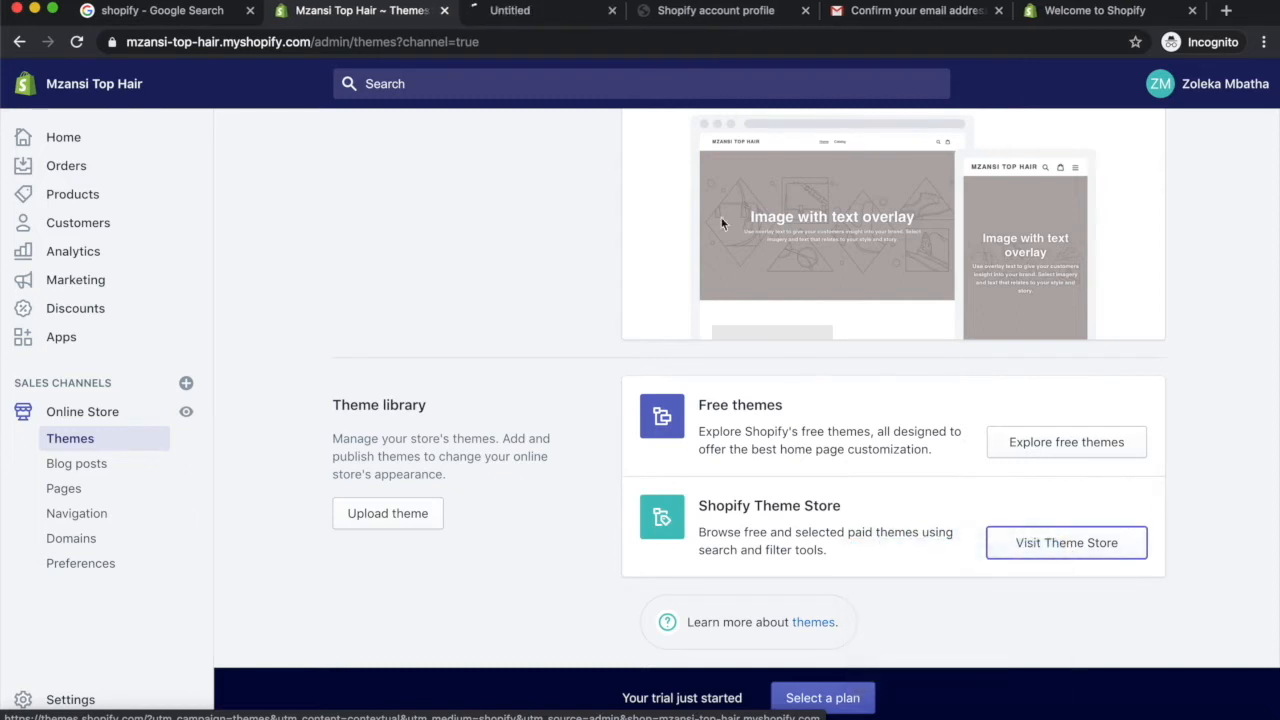
pyautogui.click(530, 17)
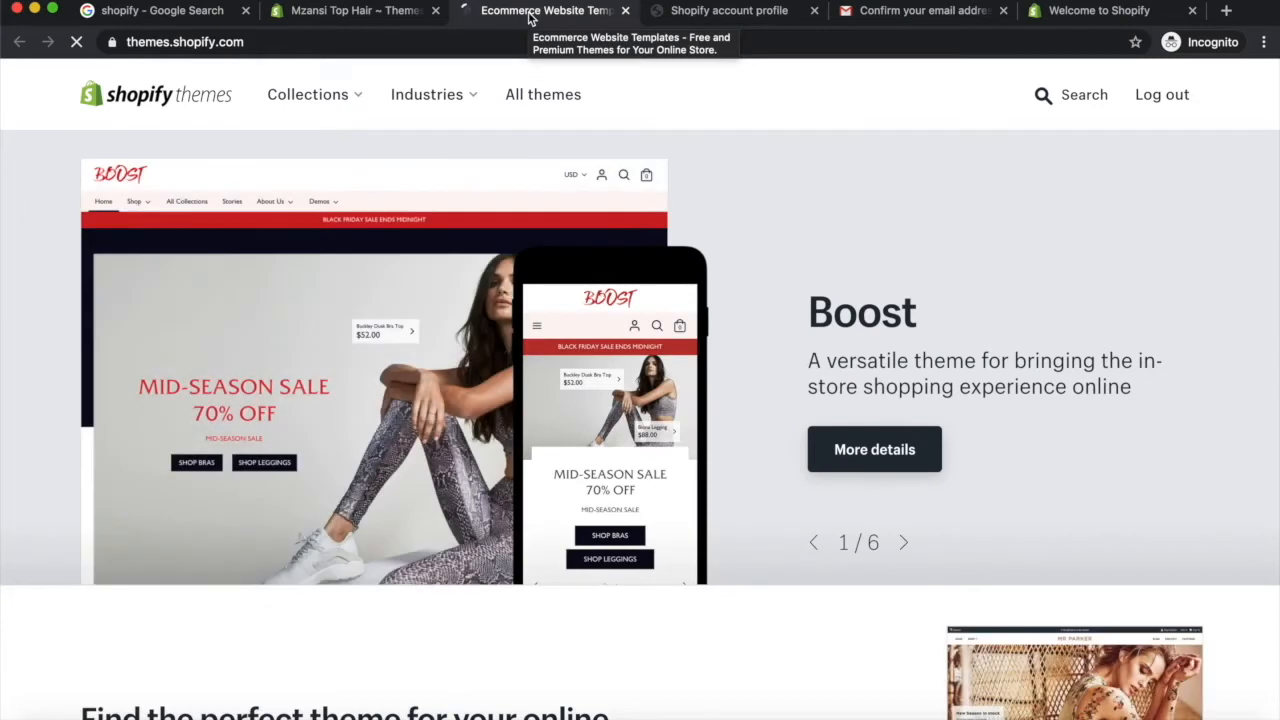
# Step: Return to the store admin's theme page and review the current Debut theme and the theme library options
pyautogui.click(338, 11)
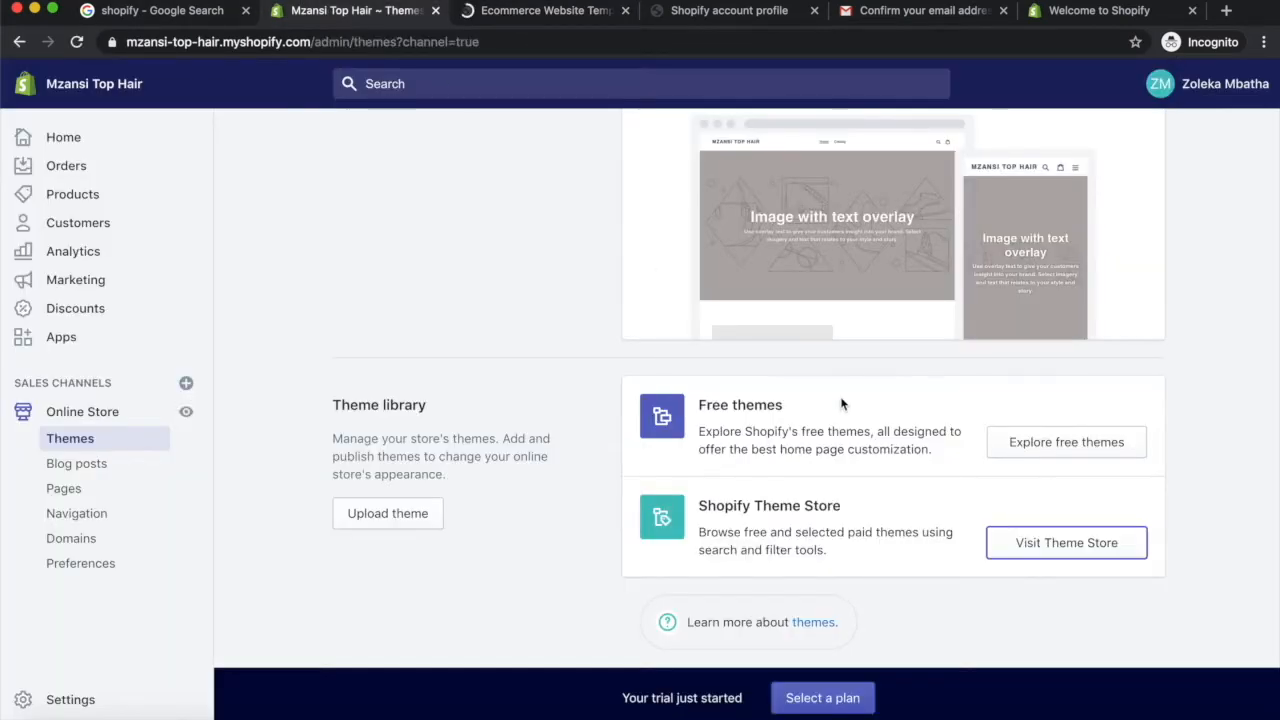
pyautogui.scroll(3, 840, 403)
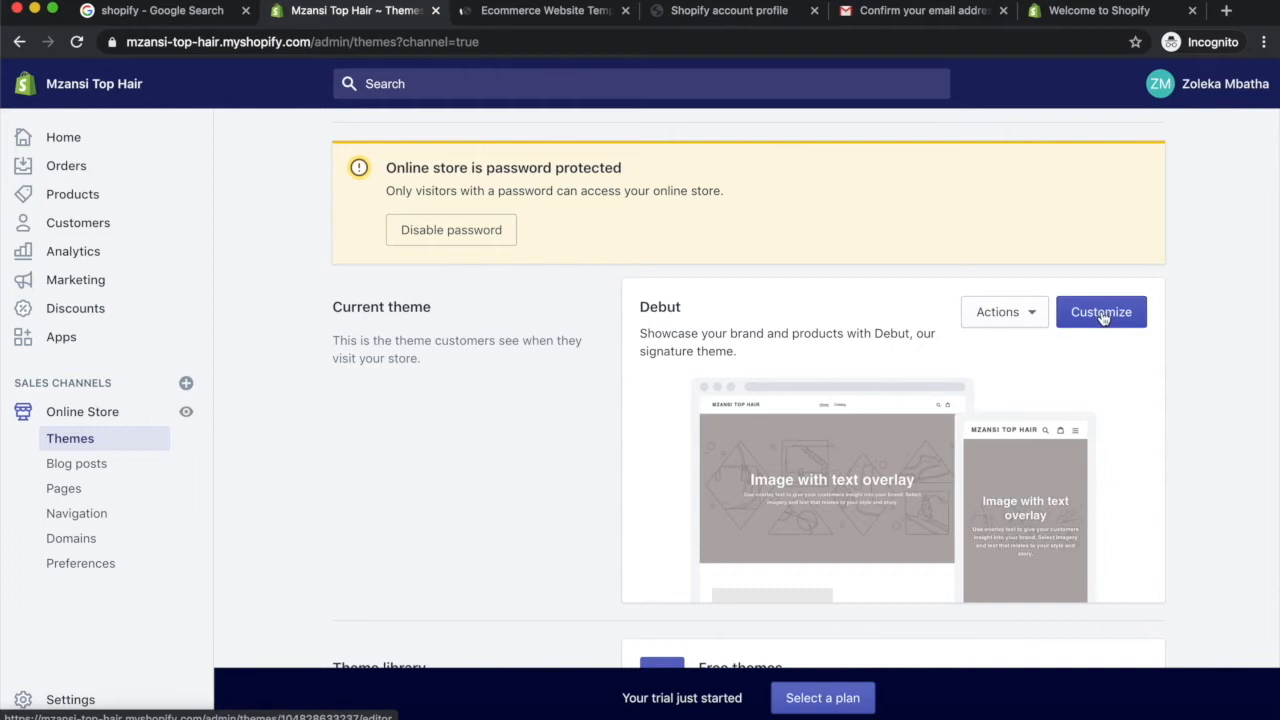
pyautogui.scroll(-5, 1086, 318)
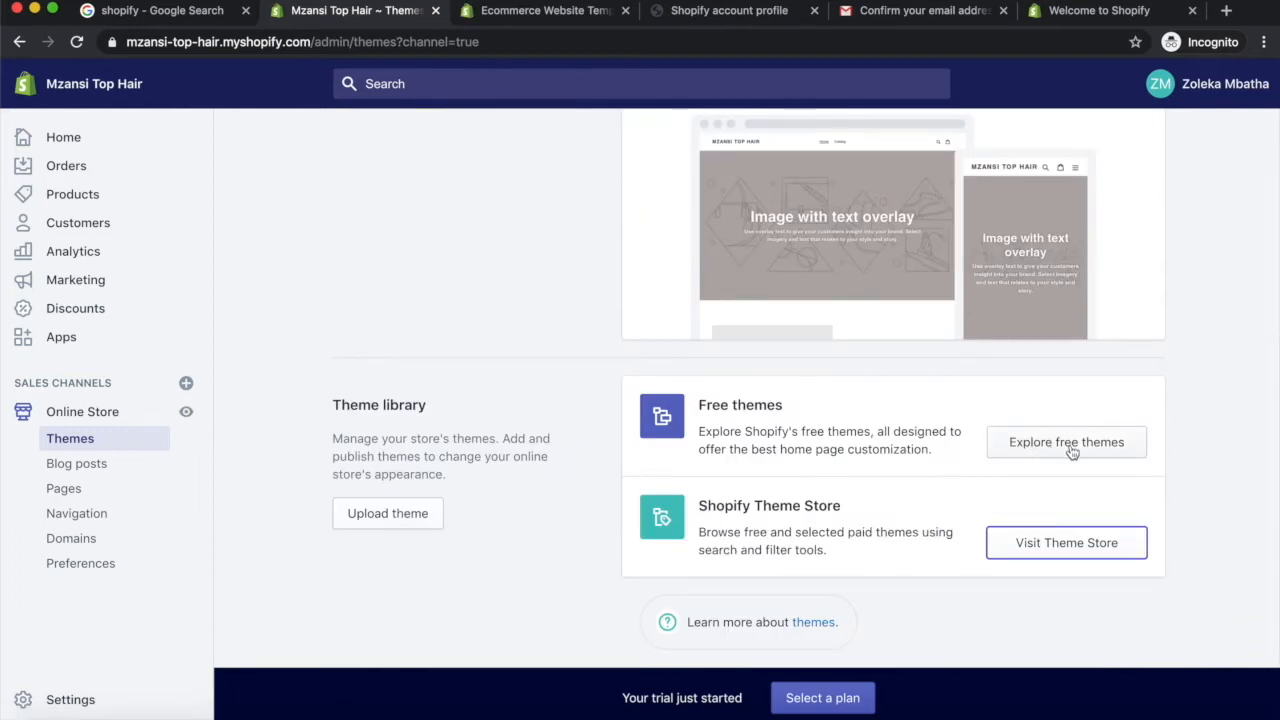
# Step: Browse Shopify's free themes, view the details of the Express theme and return to the theme list
pyautogui.click(1071, 452)
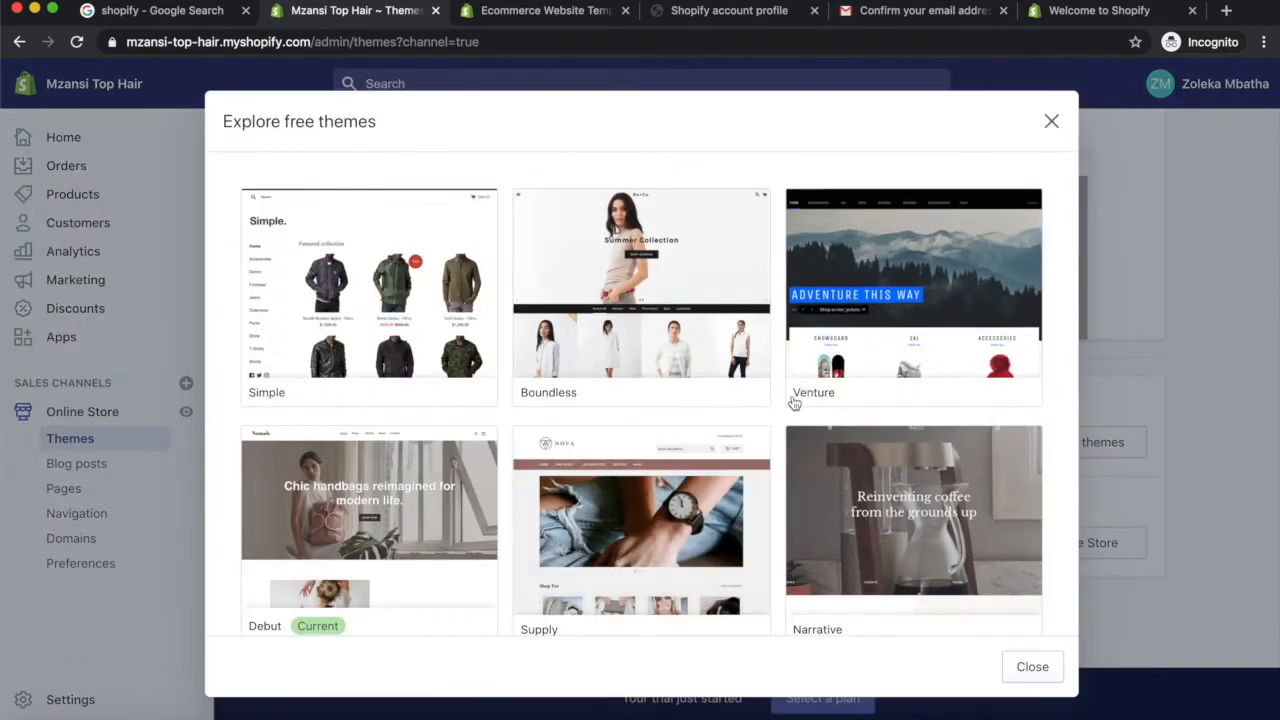
pyautogui.scroll(-3, 786, 449)
pyautogui.scroll(-1, 780, 456)
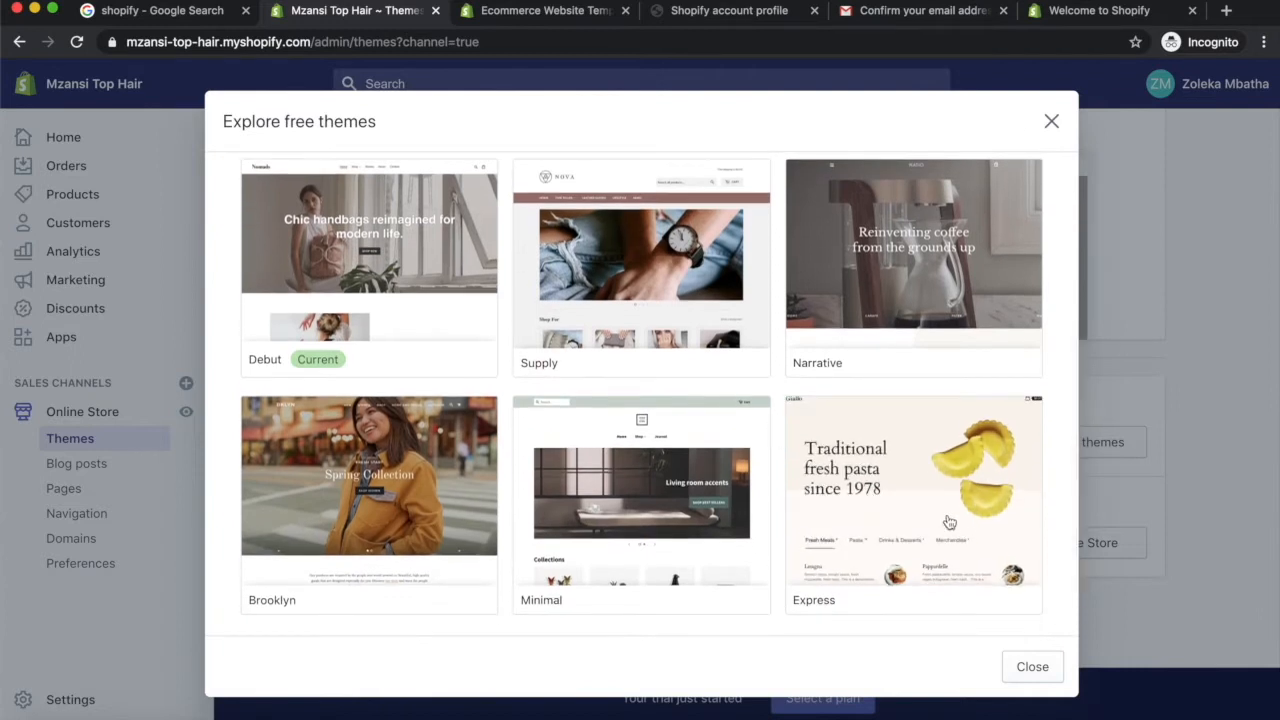
pyautogui.scroll(1, 900, 471)
pyautogui.scroll(-1, 901, 471)
pyautogui.scroll(3, 900, 471)
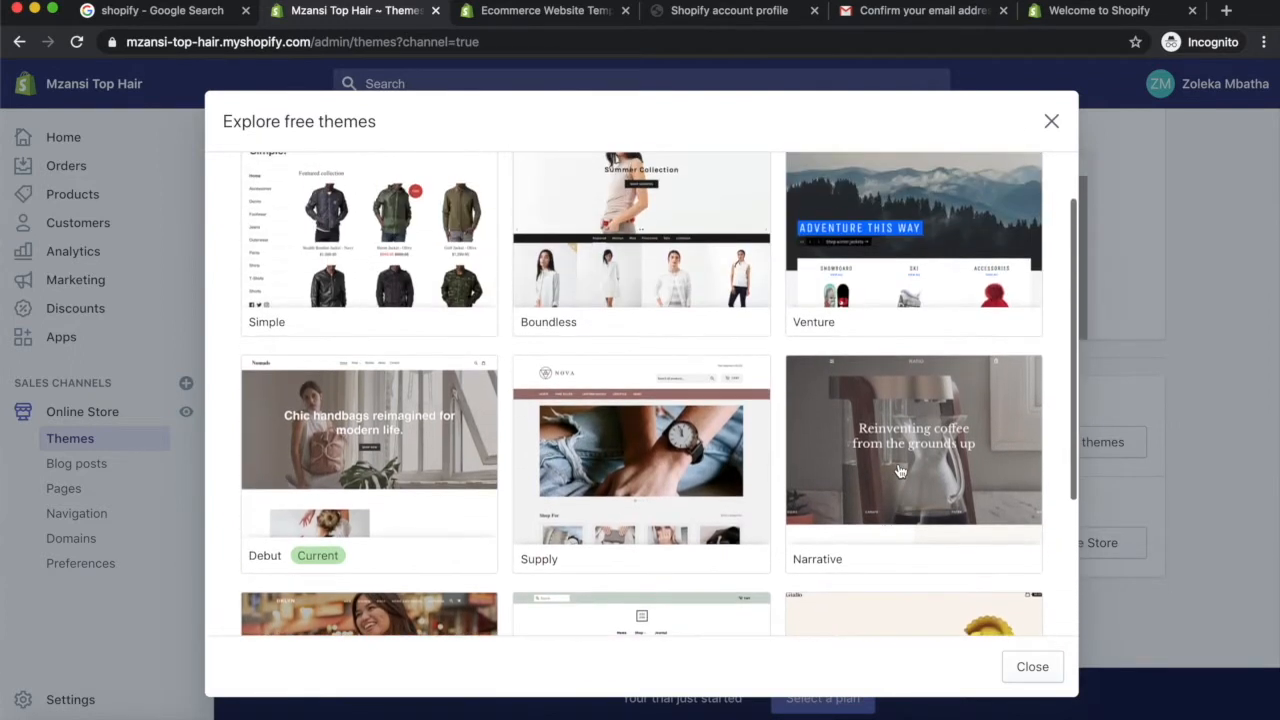
pyautogui.scroll(-3, 937, 468)
pyautogui.click(937, 468)
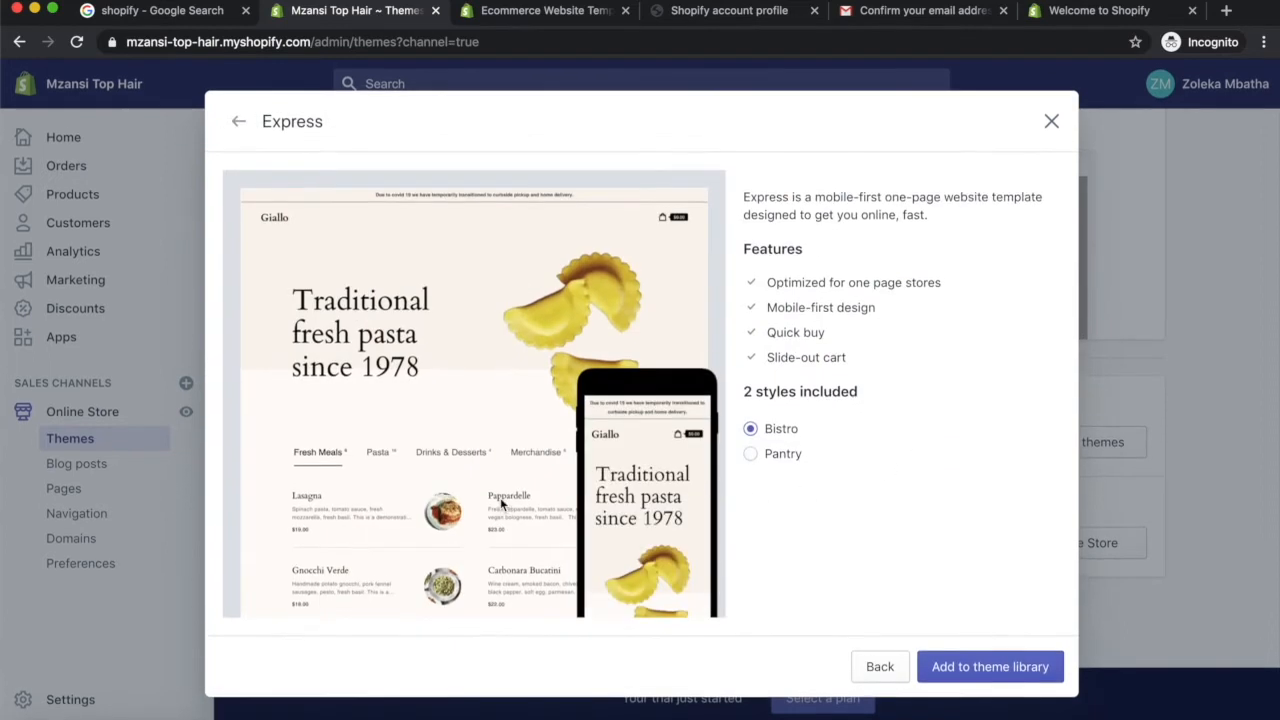
pyautogui.click(238, 121)
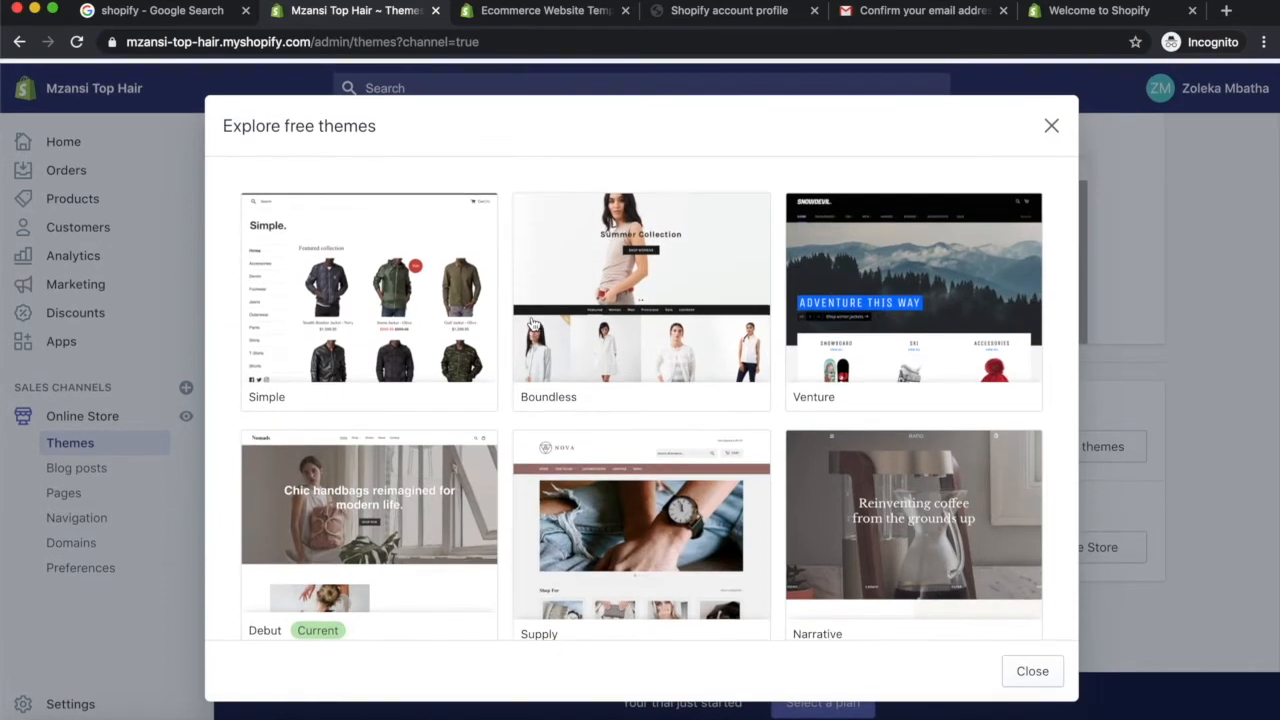
# Step: Add the free Simple theme with its Light style to the store's theme library
pyautogui.click(393, 282)
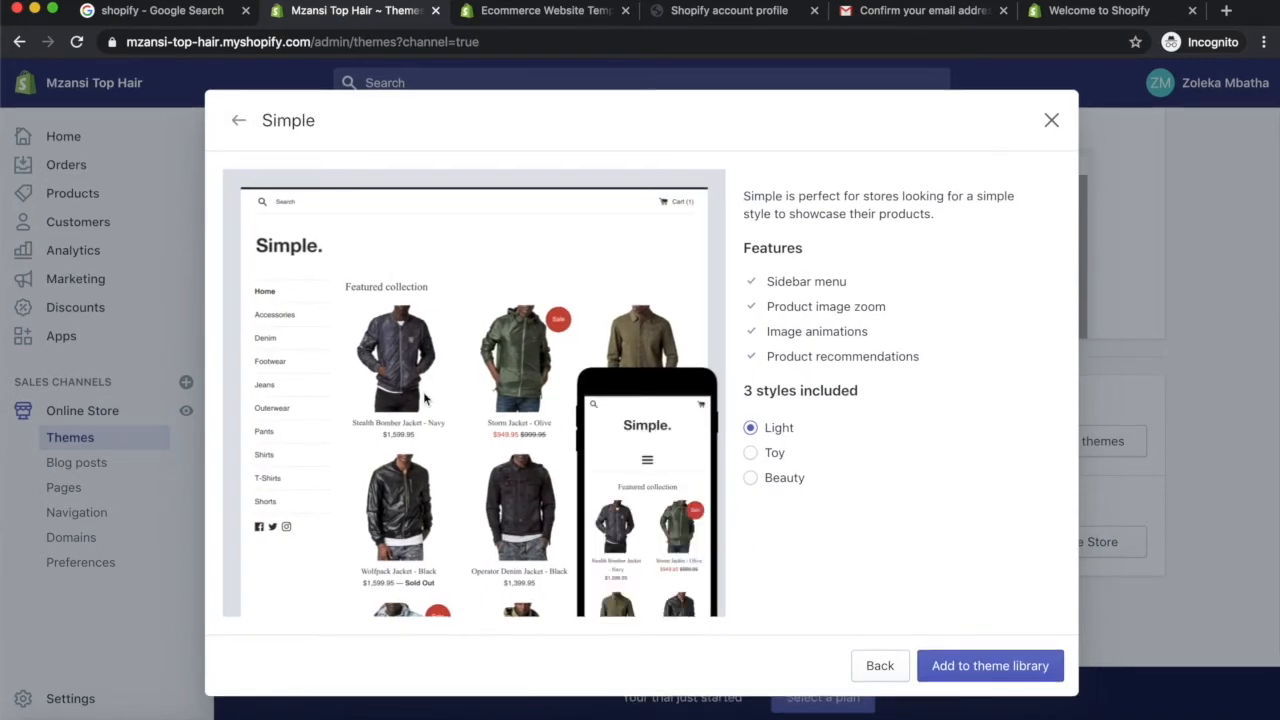
pyautogui.click(979, 662)
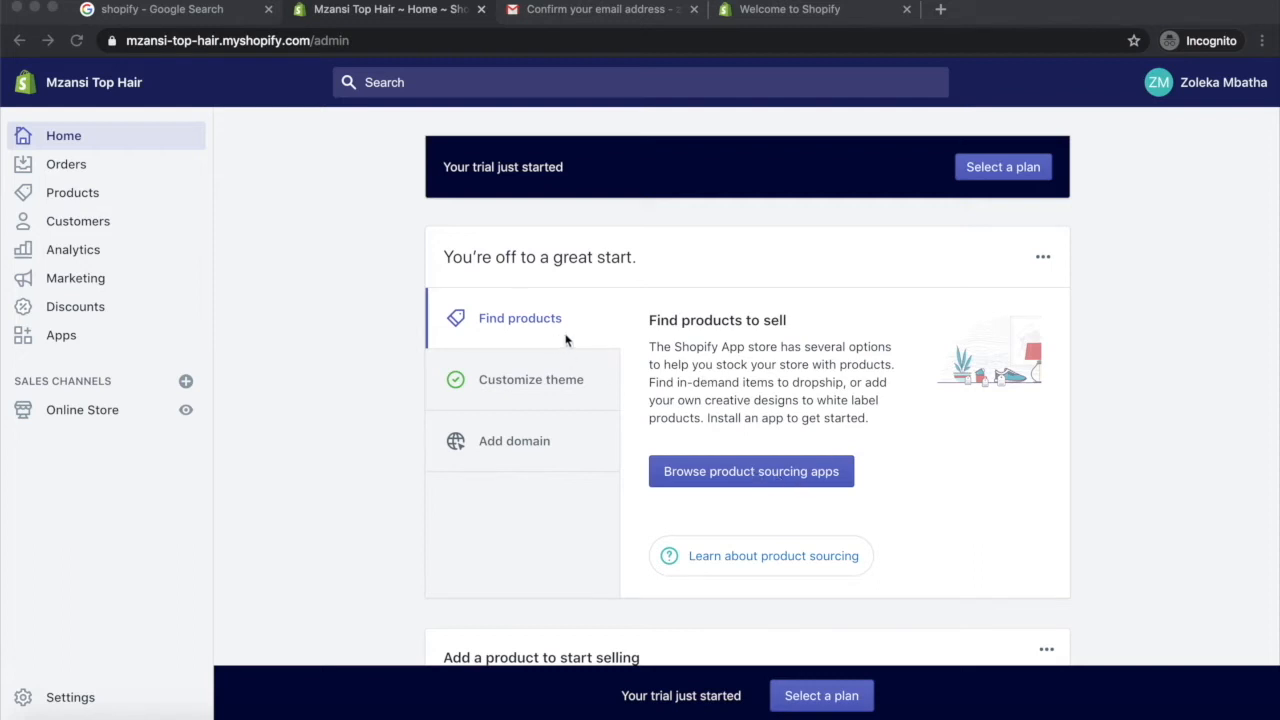
# Step: View the product sourcing apps in the Shopify App Store and the product-adding option on the store admin's home page
pyautogui.click(753, 472)
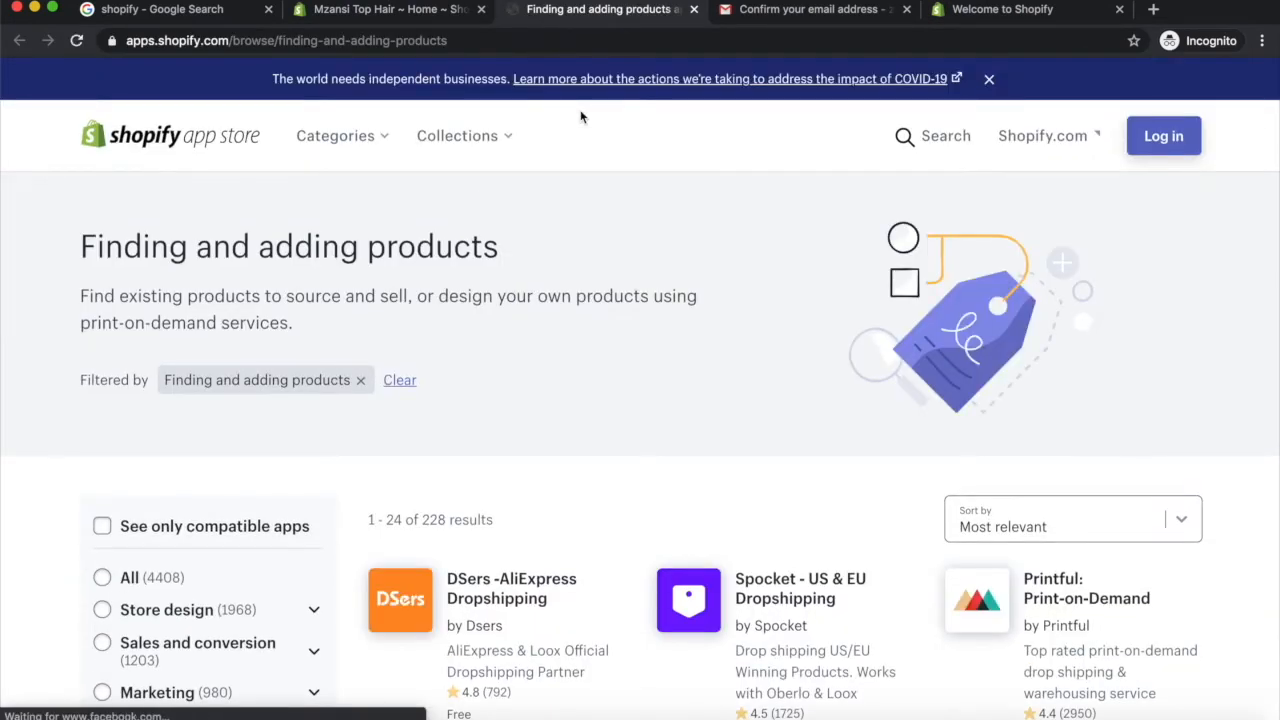
pyautogui.scroll(-5, 528, 430)
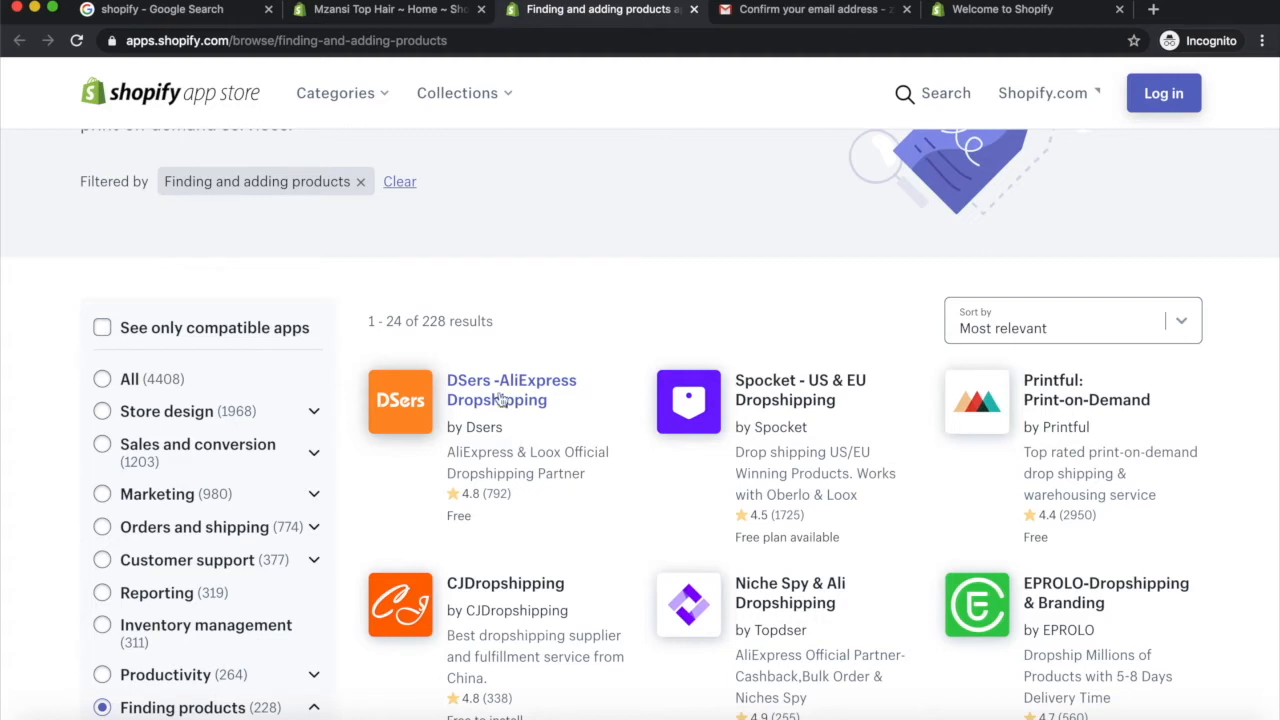
pyautogui.click(359, 12)
pyautogui.scroll(-4, 700, 515)
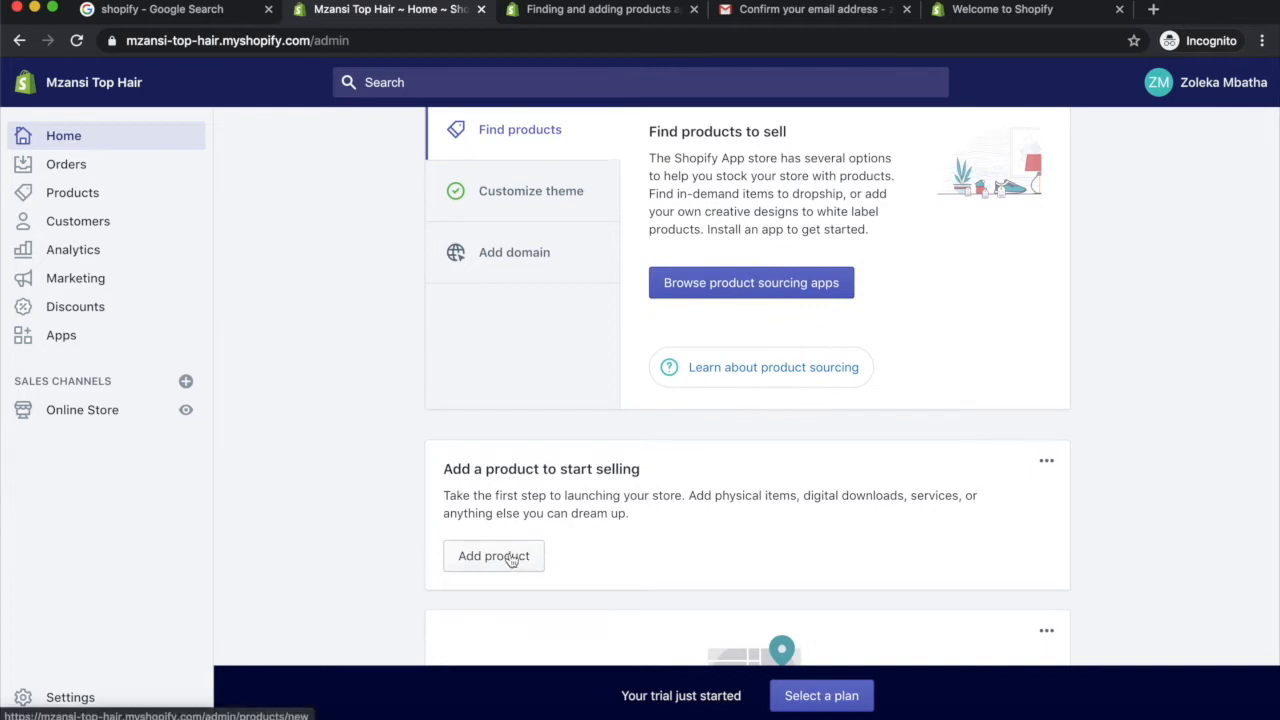
pyautogui.scroll(4, 510, 560)
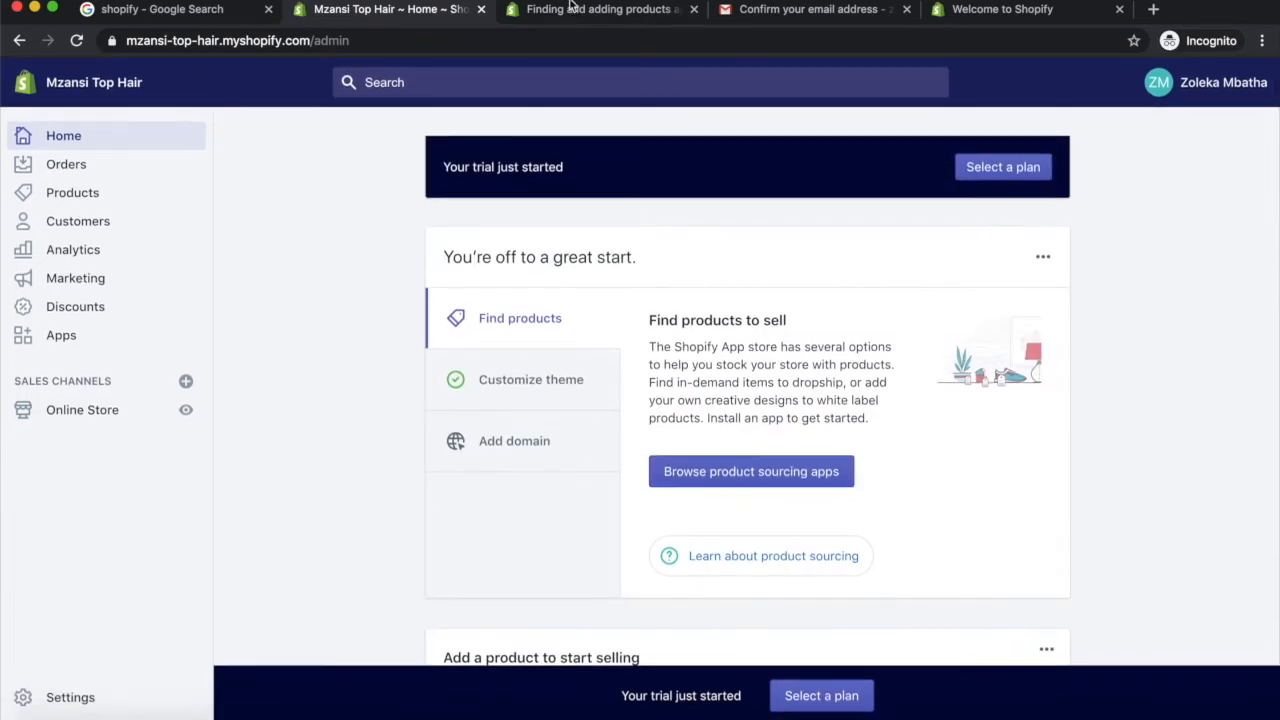
# Step: Find Oberlo - Dropshipping App among the App Store's product sourcing apps and open its listing
pyautogui.click(573, 12)
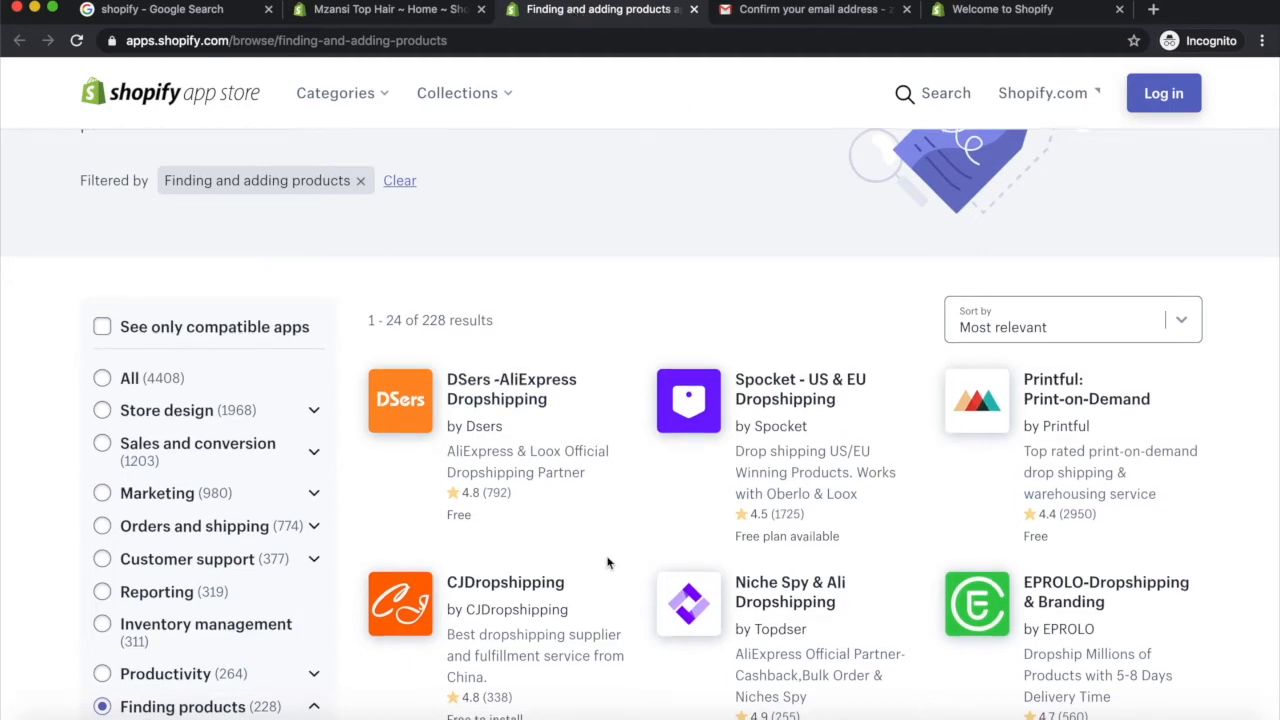
pyautogui.scroll(-5, 607, 563)
pyautogui.scroll(2, 607, 563)
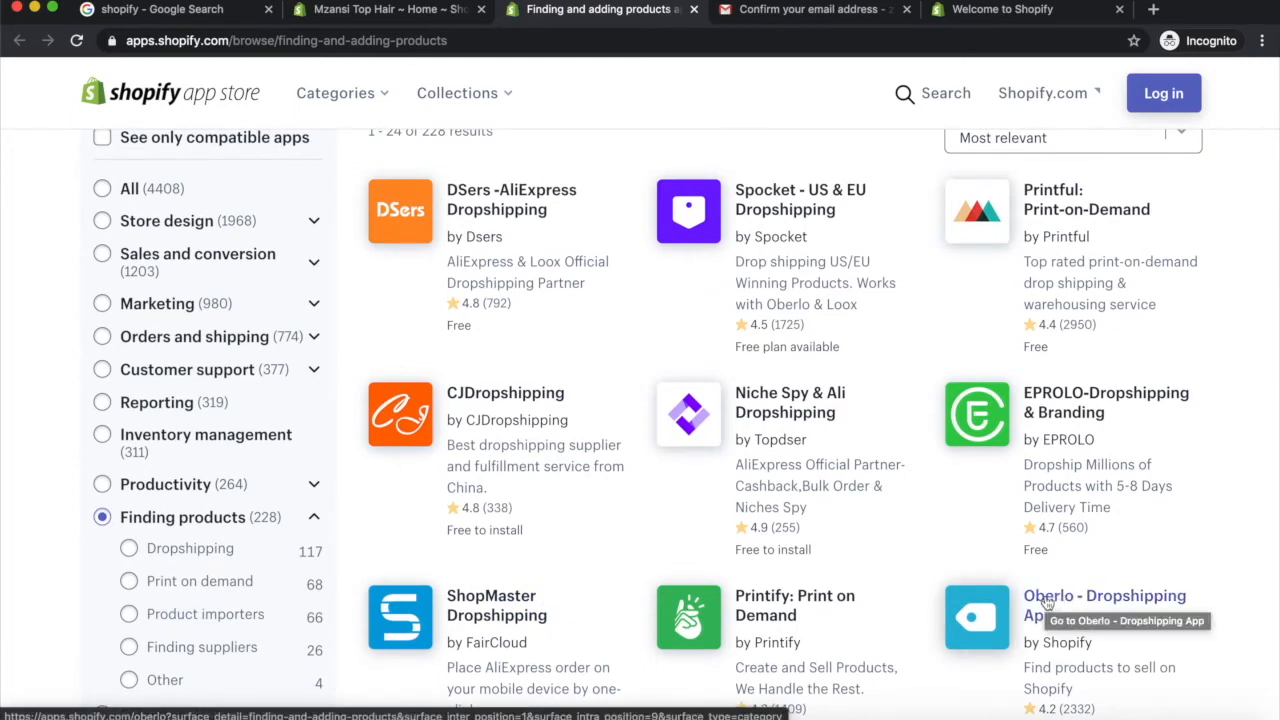
pyautogui.click(1046, 602)
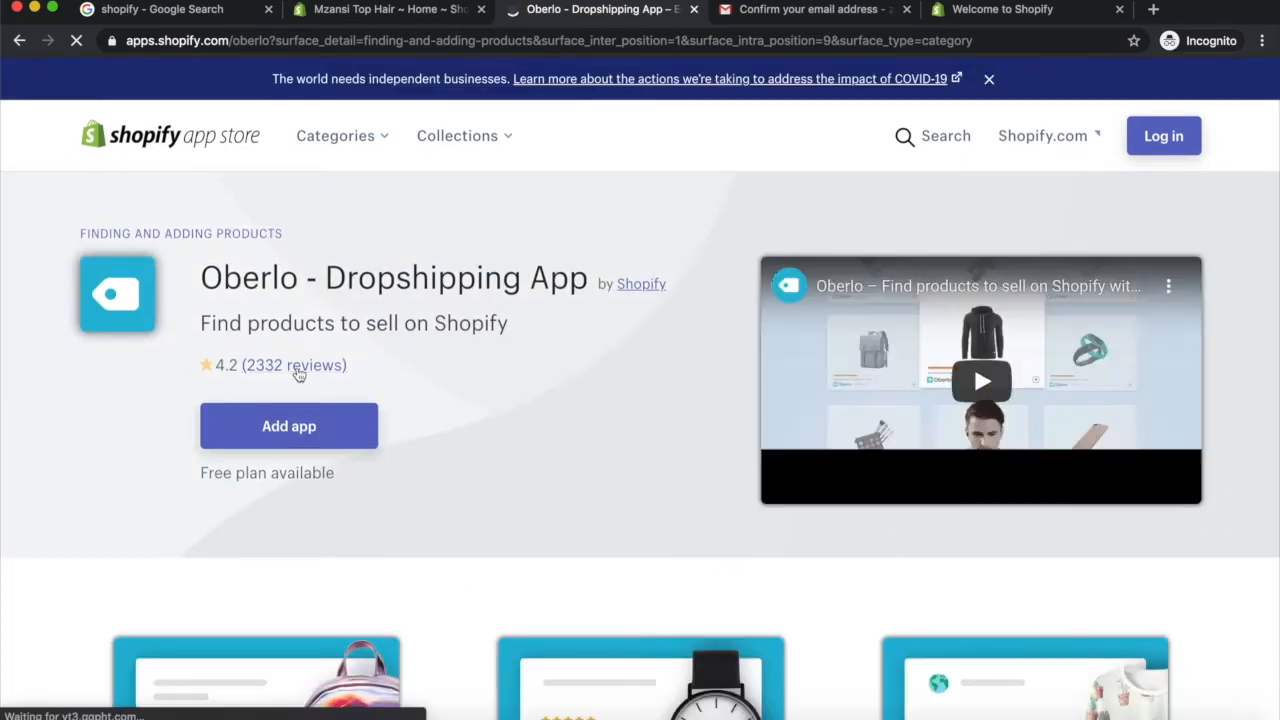
pyautogui.click(284, 428)
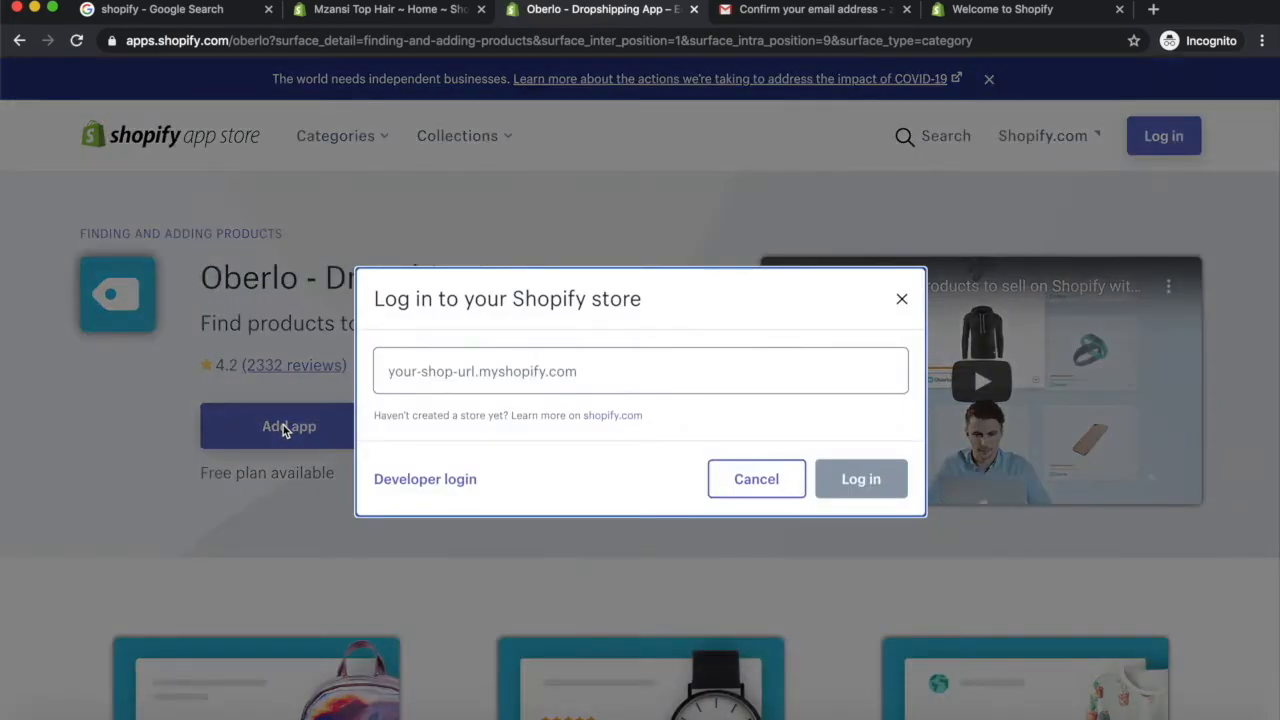
pyautogui.click(492, 369)
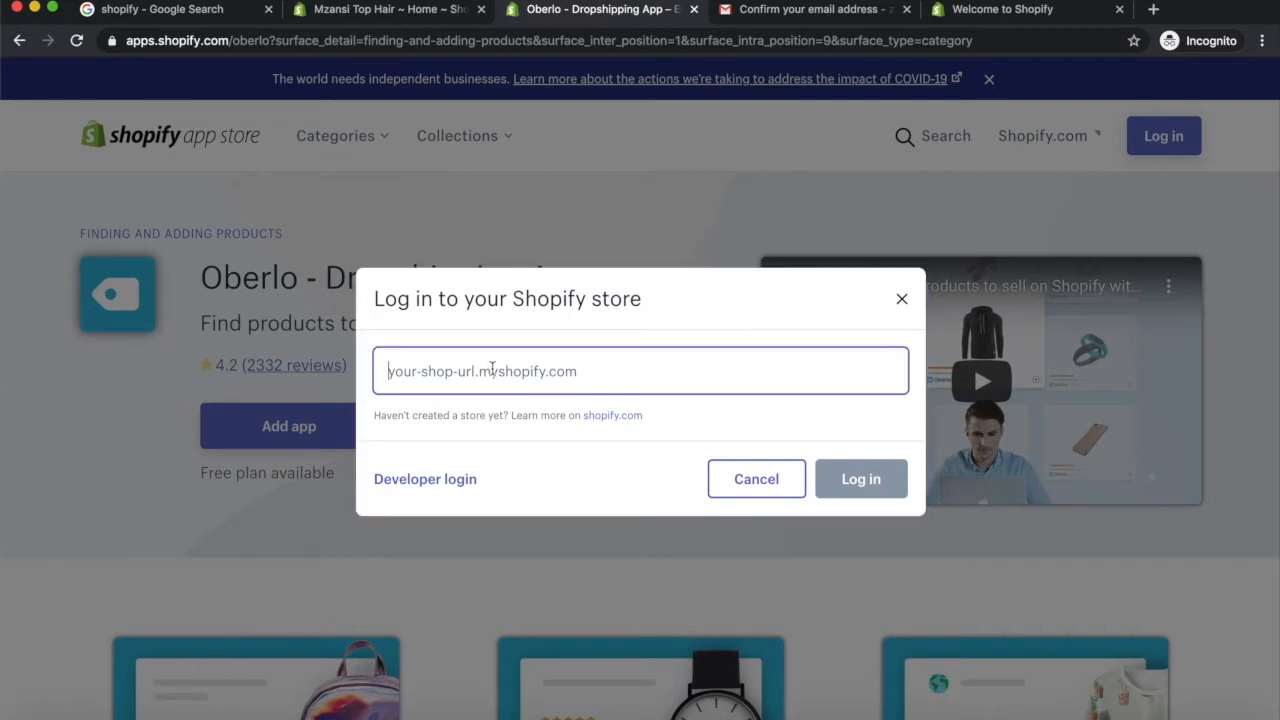
pyautogui.click(368, 13)
pyautogui.moveTo(310, 40); pyautogui.dragTo(108, 44)
pyautogui.press('super+c')
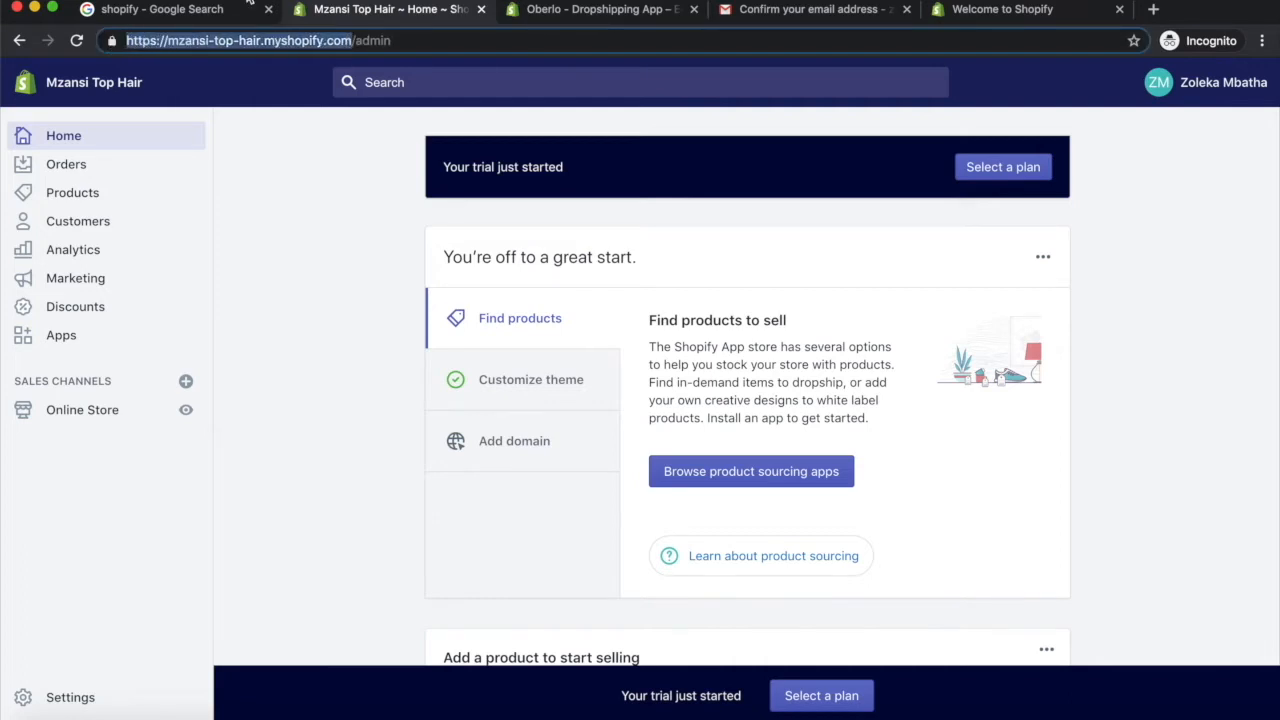
pyautogui.click(580, 14)
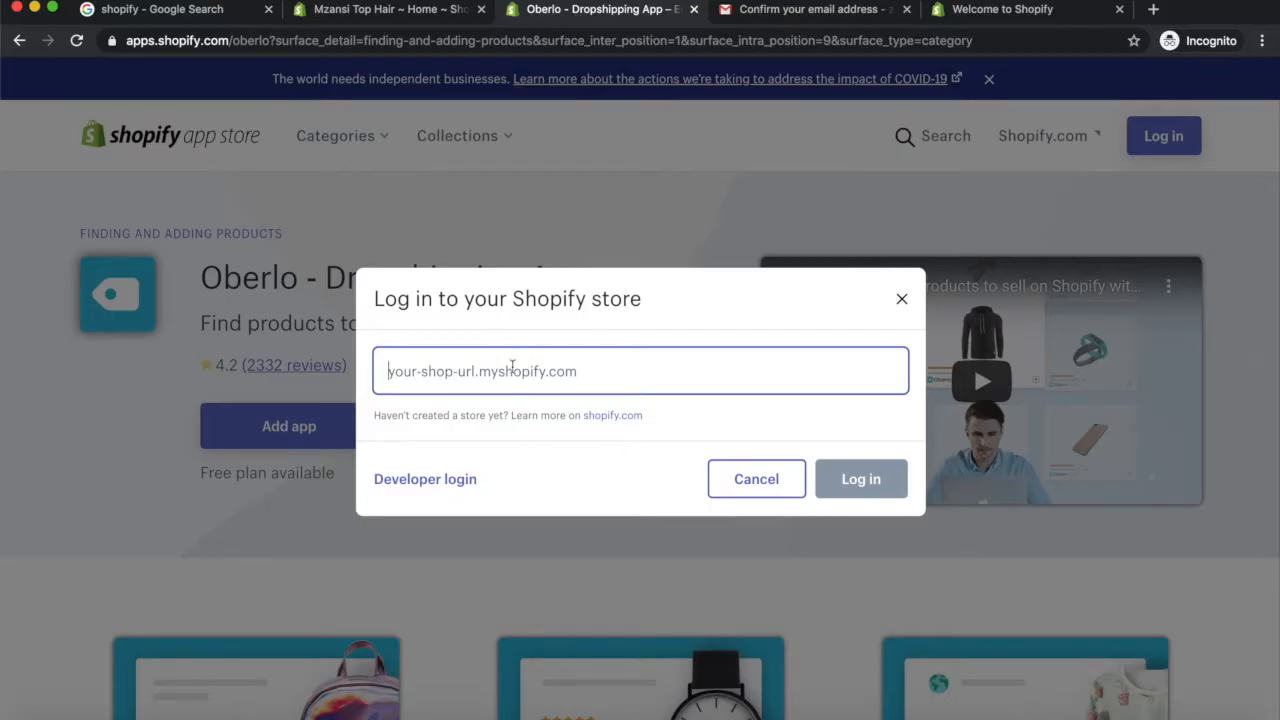
pyautogui.press('super+v')
pyautogui.click(861, 479)
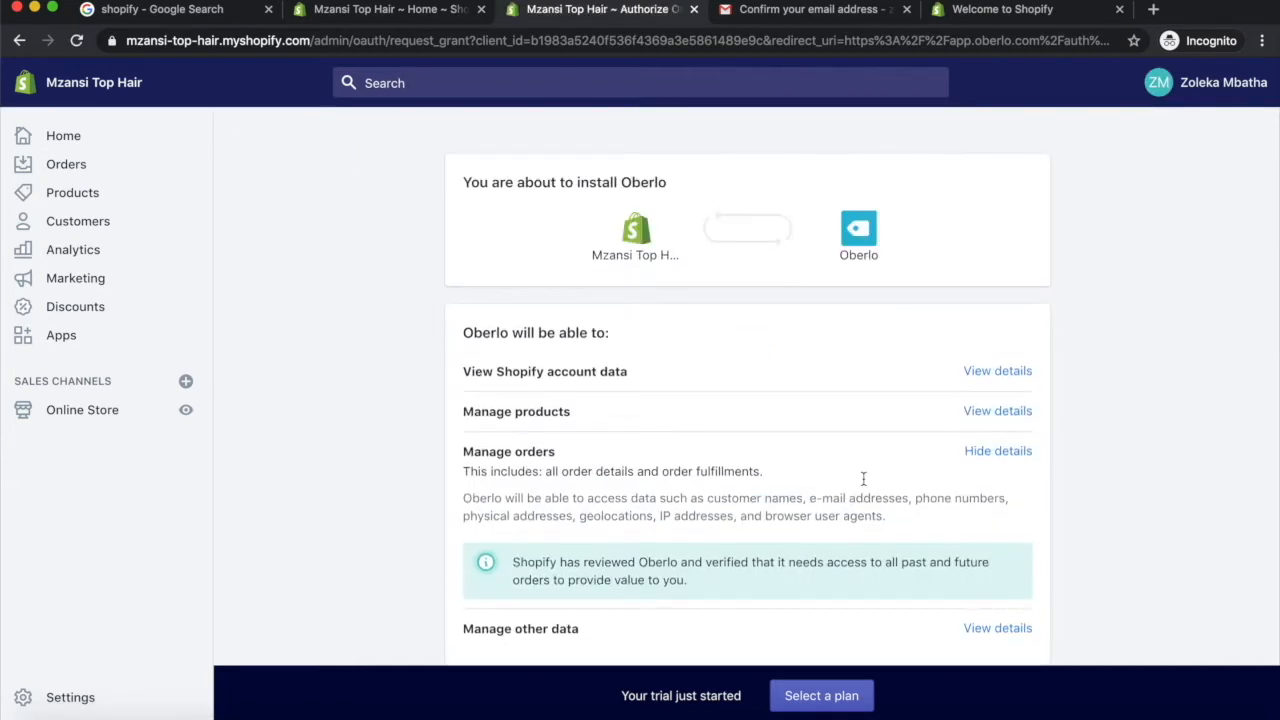
# Step: Install Oberlo on the Mzansi Top Hair store and open Oberlo's product search from its getting-started checklist
pyautogui.scroll(-3, 863, 480)
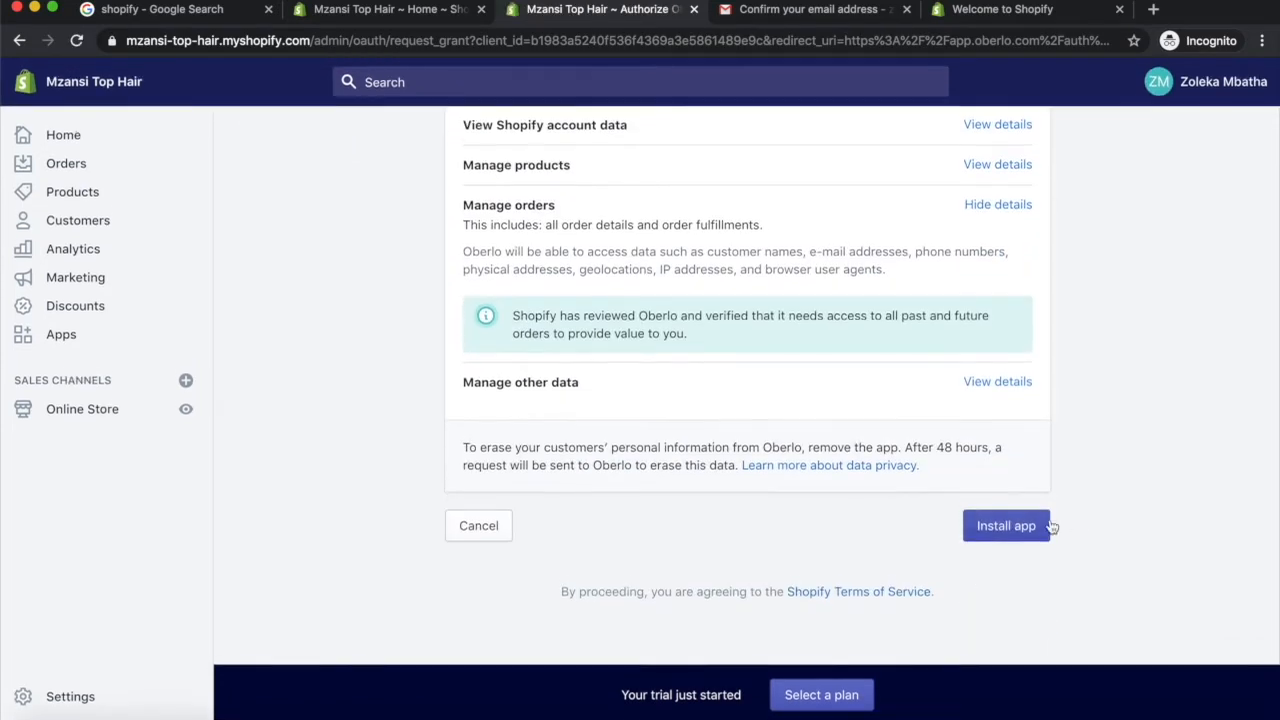
pyautogui.click(1006, 527)
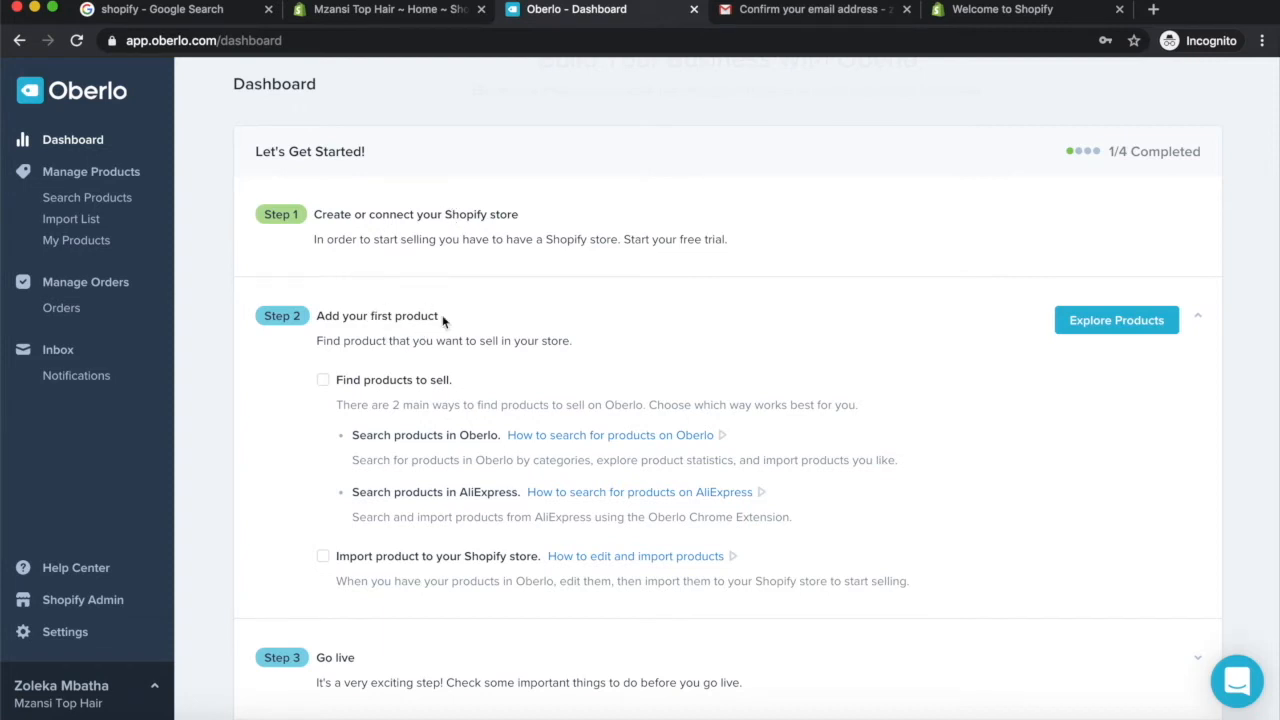
pyautogui.scroll(-2, 443, 320)
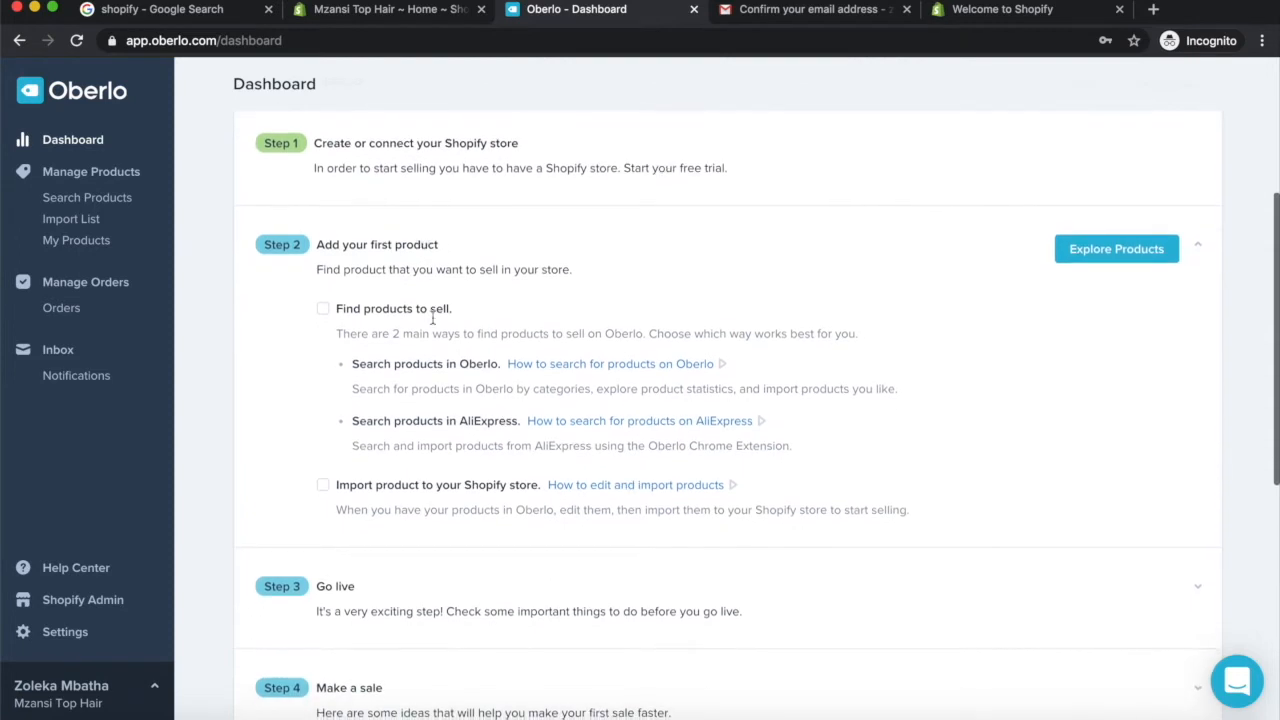
pyautogui.click(1120, 250)
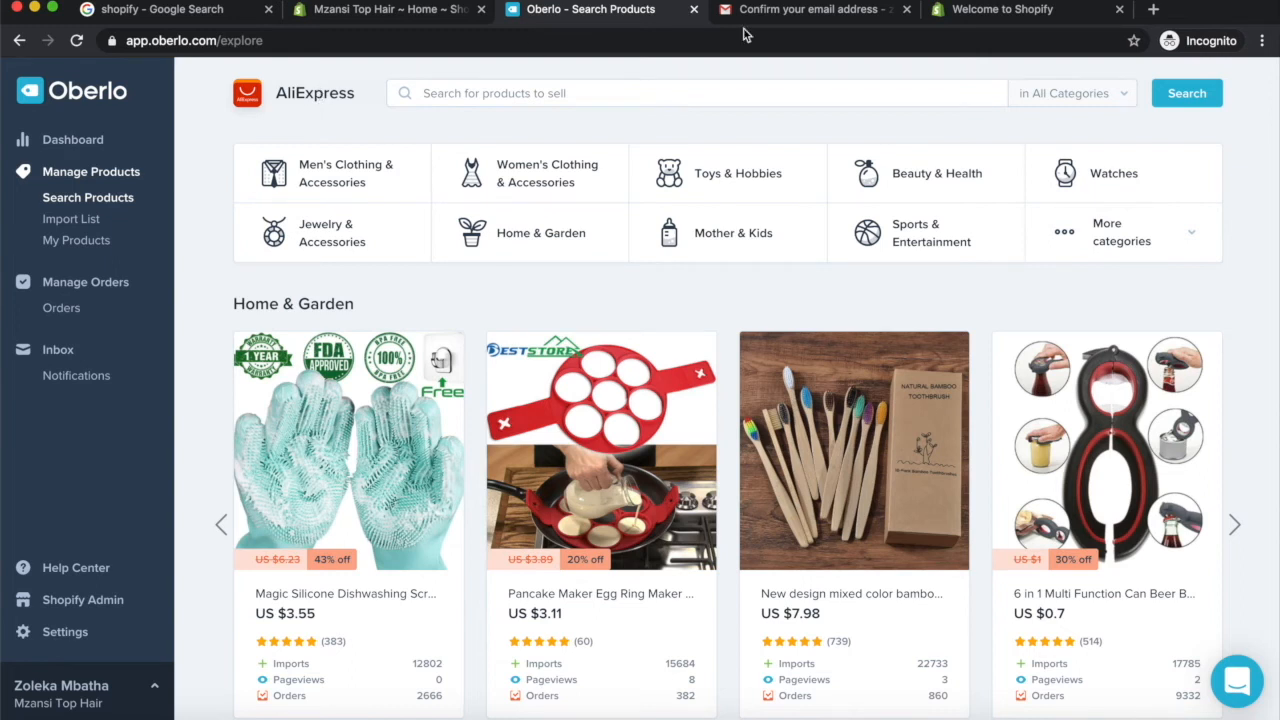
# Step: Open aliexpress.com in a new browser tab
pyautogui.click(1153, 11)
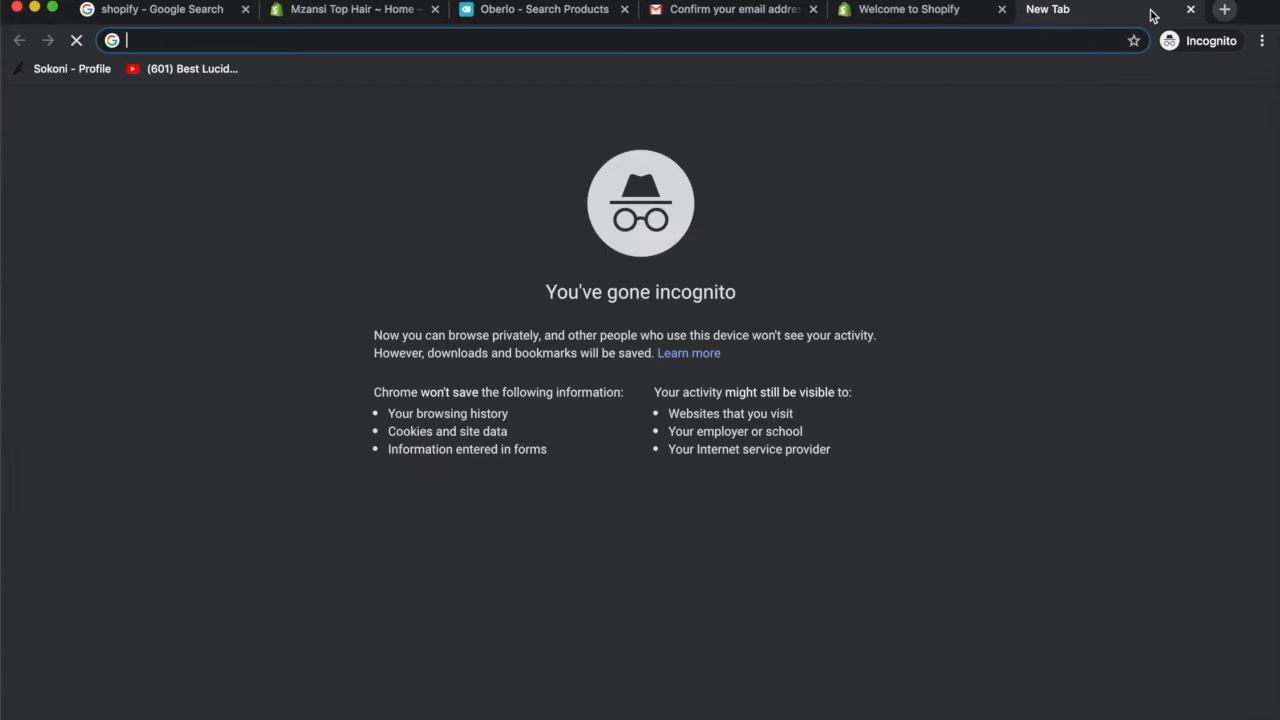
pyautogui.write('ali')
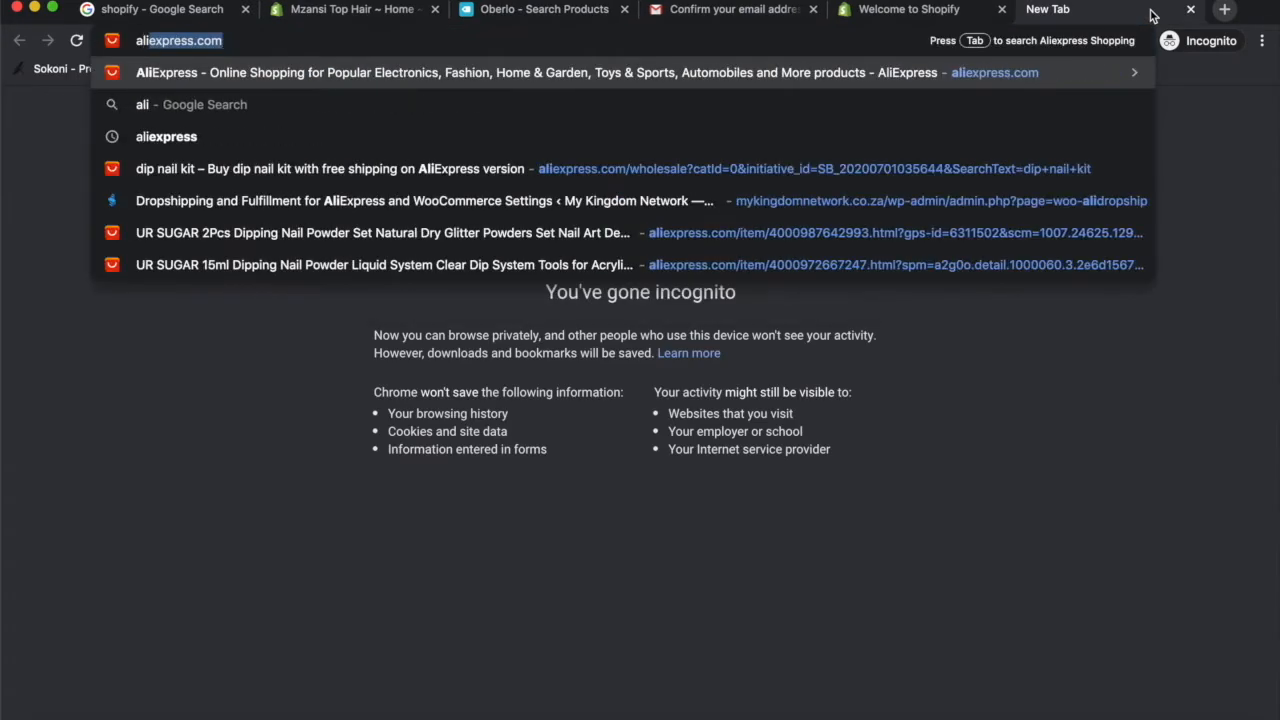
pyautogui.press('Return')
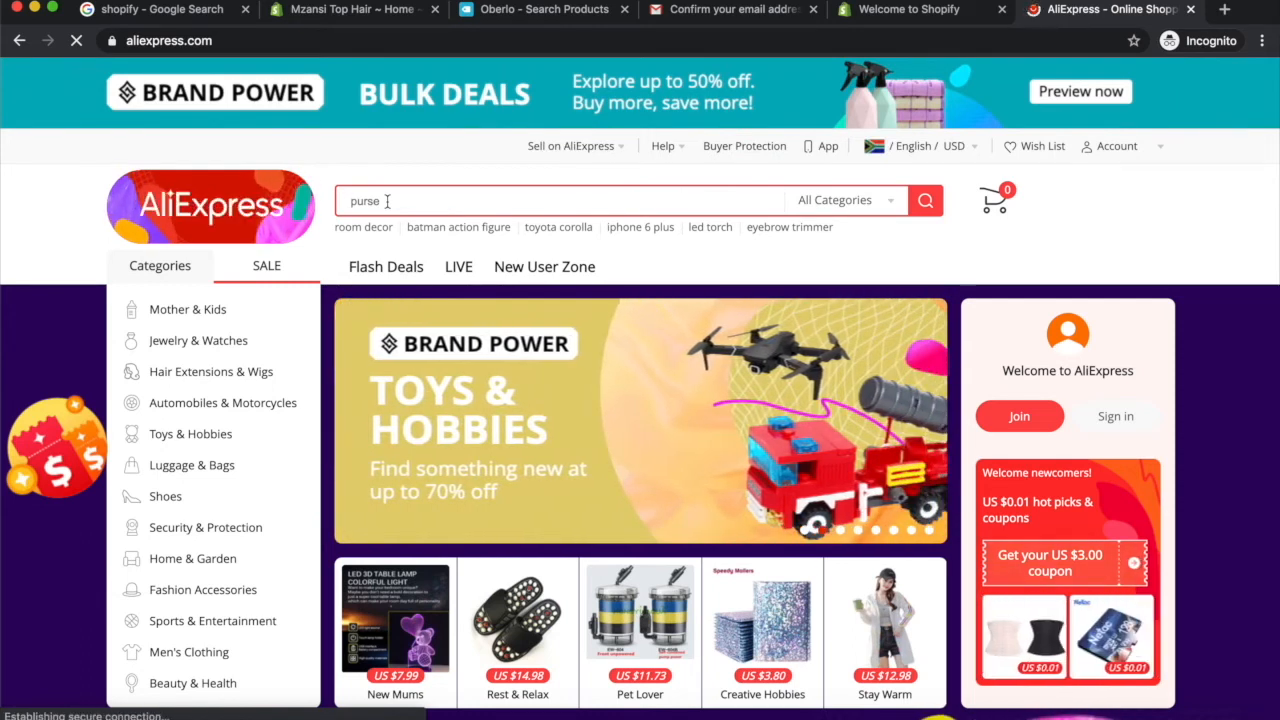
# Step: Search AliExpress for "hair extensions" across all categories
pyautogui.click(387, 201)
pyautogui.write('hair ')
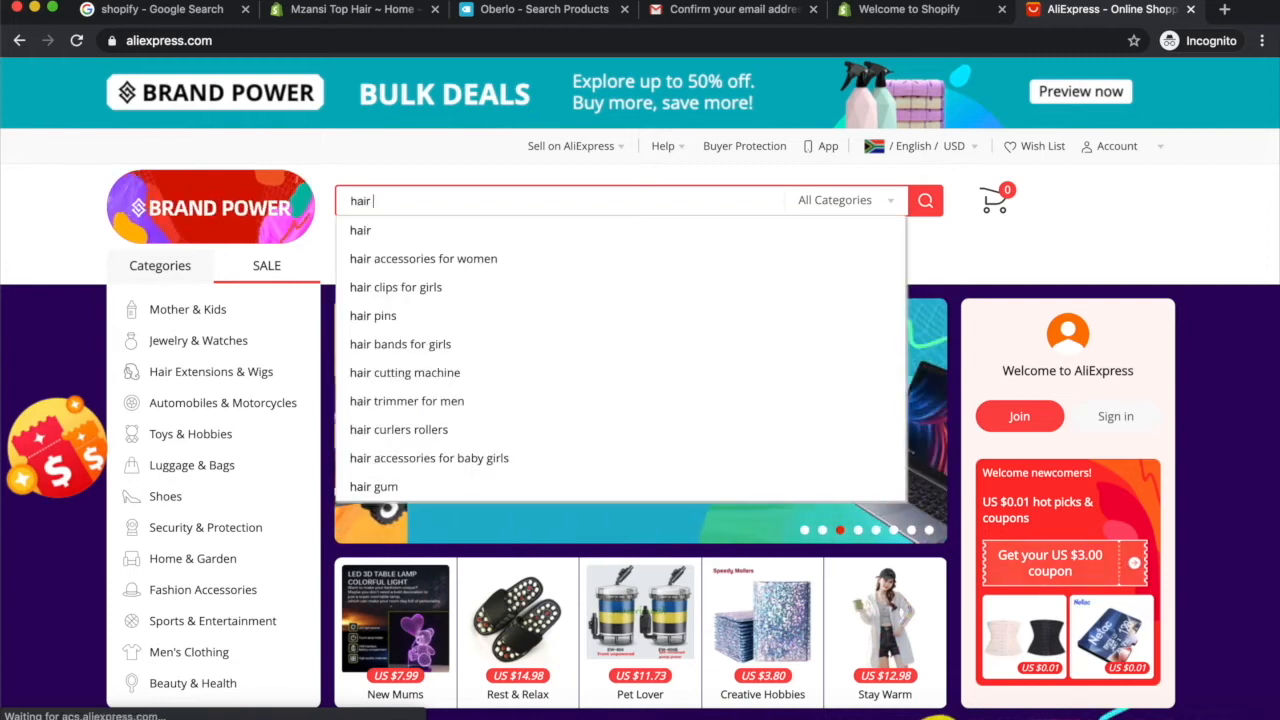
pyautogui.write('extensions')
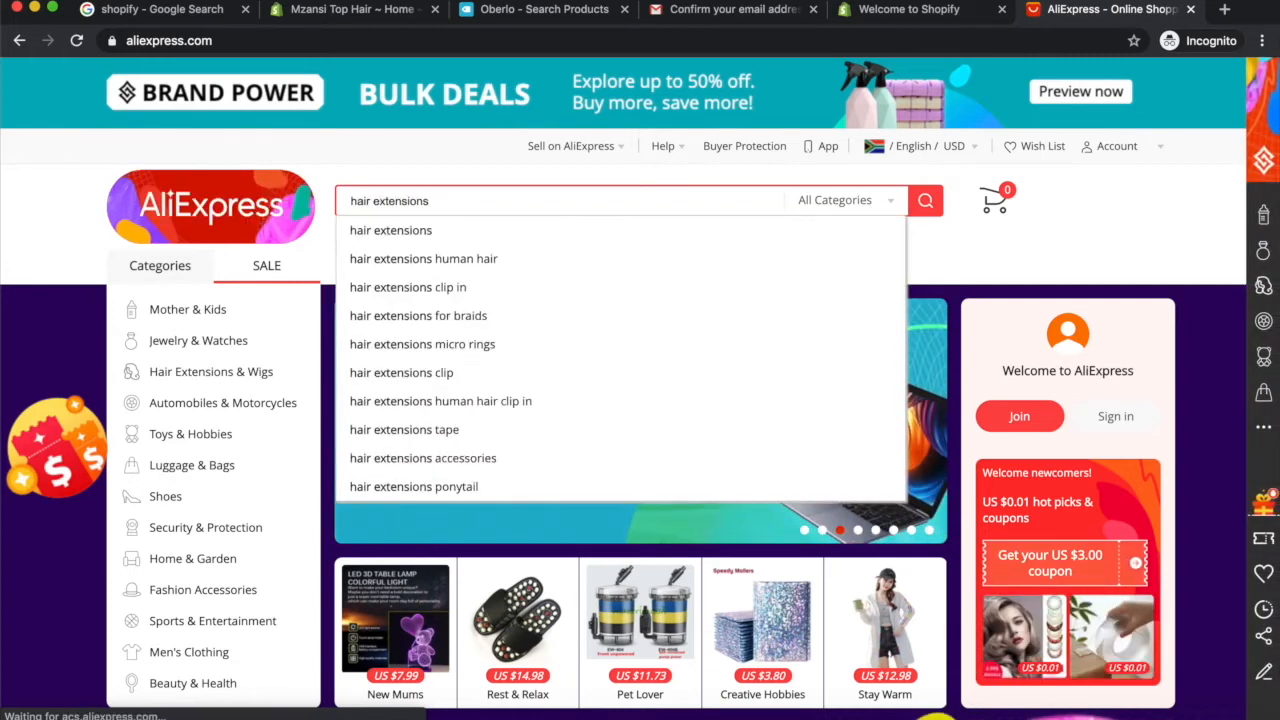
pyautogui.press('Return')
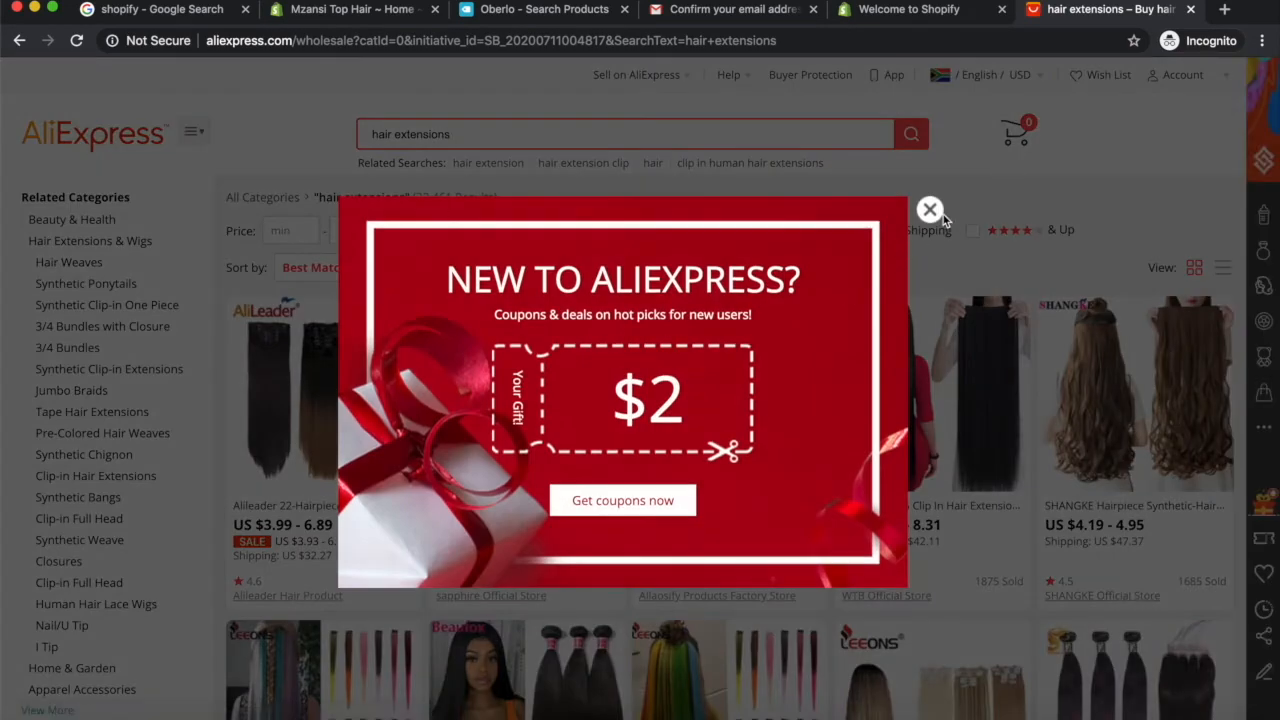
# Step: Dismiss the new-user coupon offer and look through the hair extensions products
pyautogui.click(930, 210)
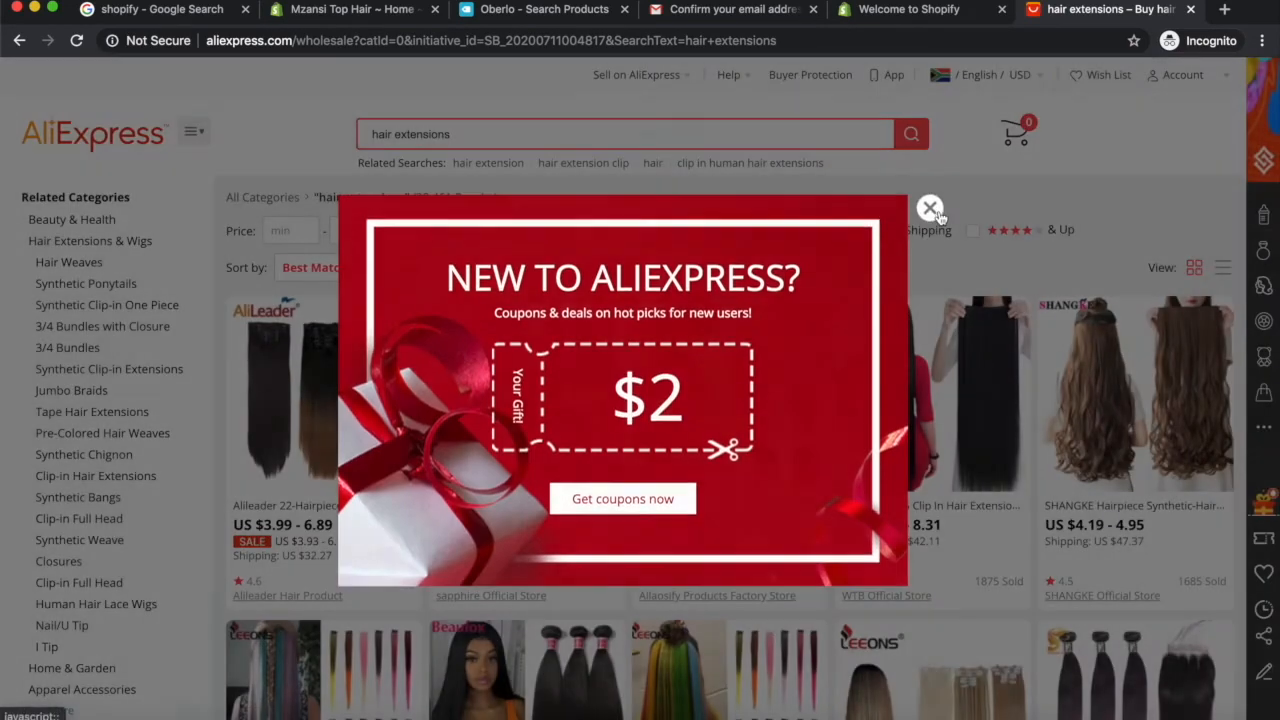
pyautogui.scroll(-4, 614, 345)
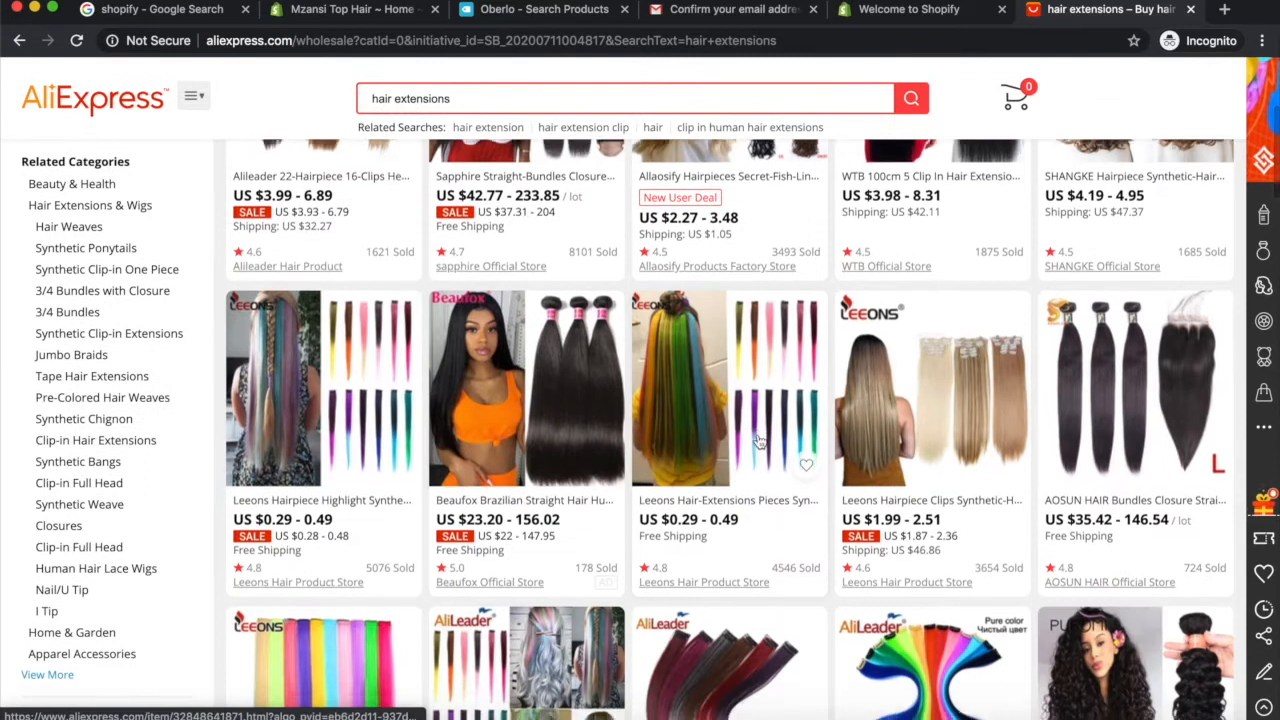
pyautogui.scroll(4, 756, 240)
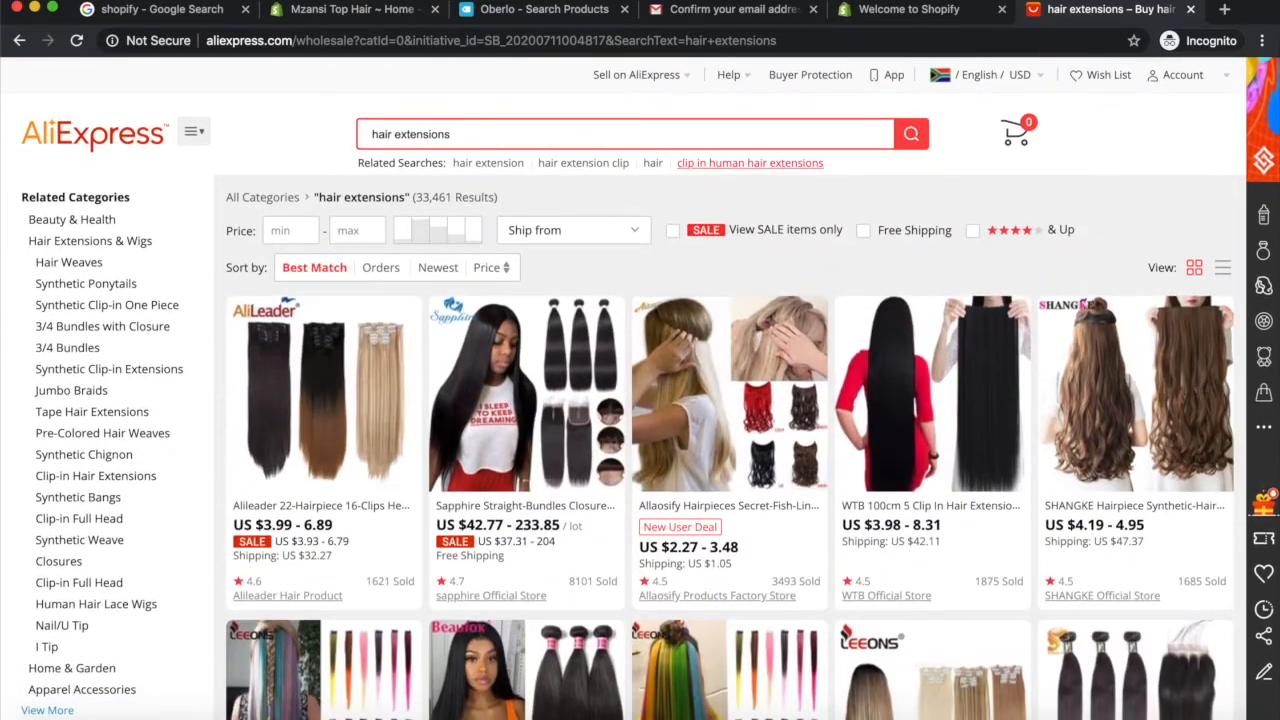
# Step: Switch to Oberlo, search its products for "hair extensions" in all categories and look through the results
pyautogui.click(528, 14)
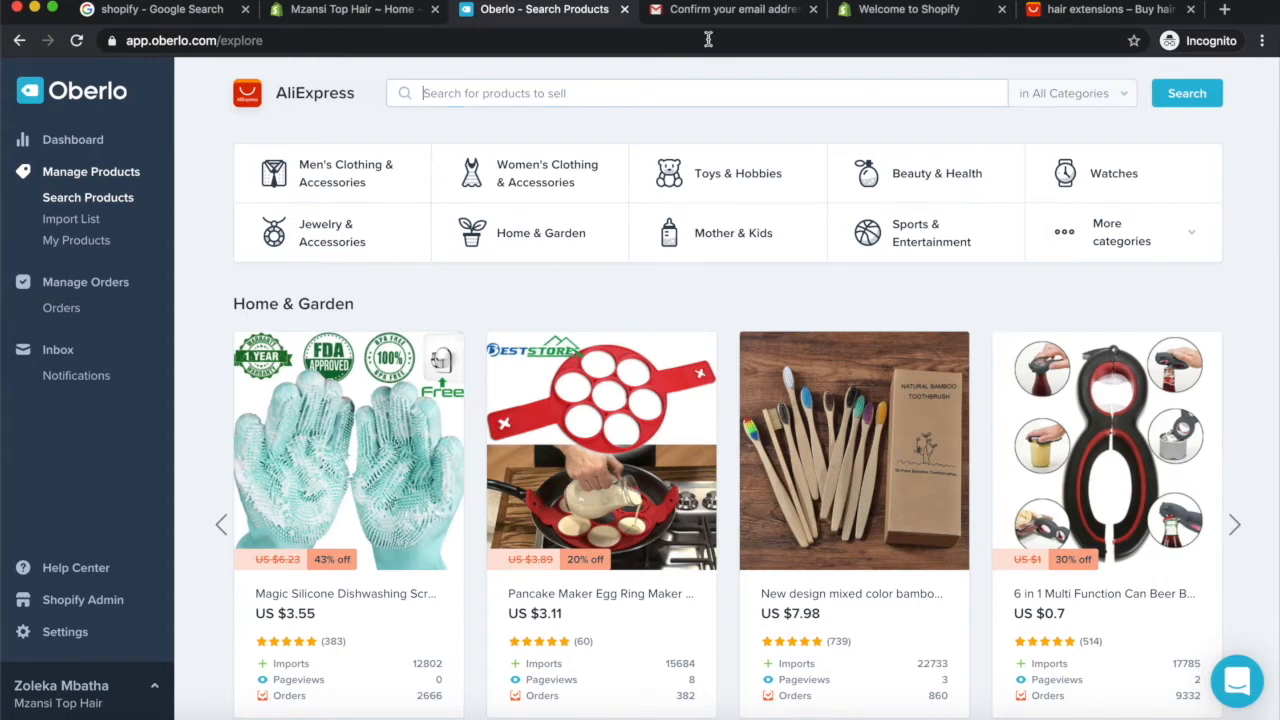
pyautogui.click(1104, 14)
pyautogui.click(516, 16)
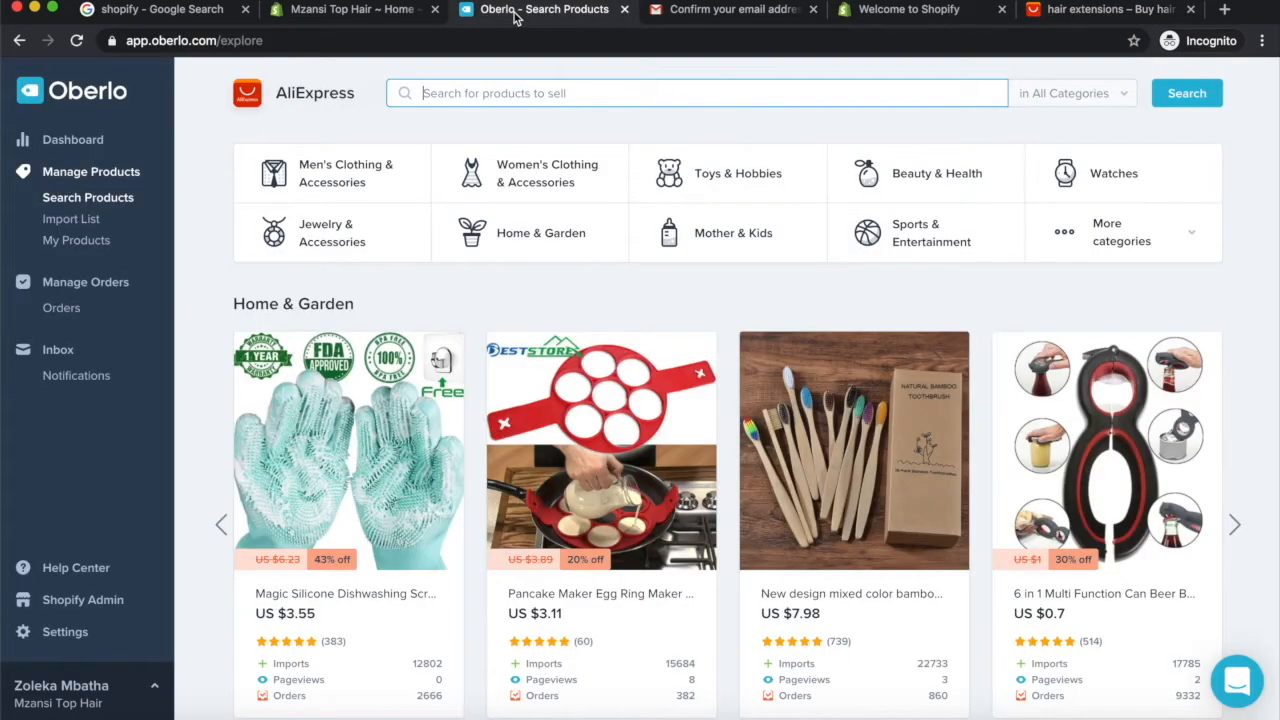
pyautogui.click(505, 101)
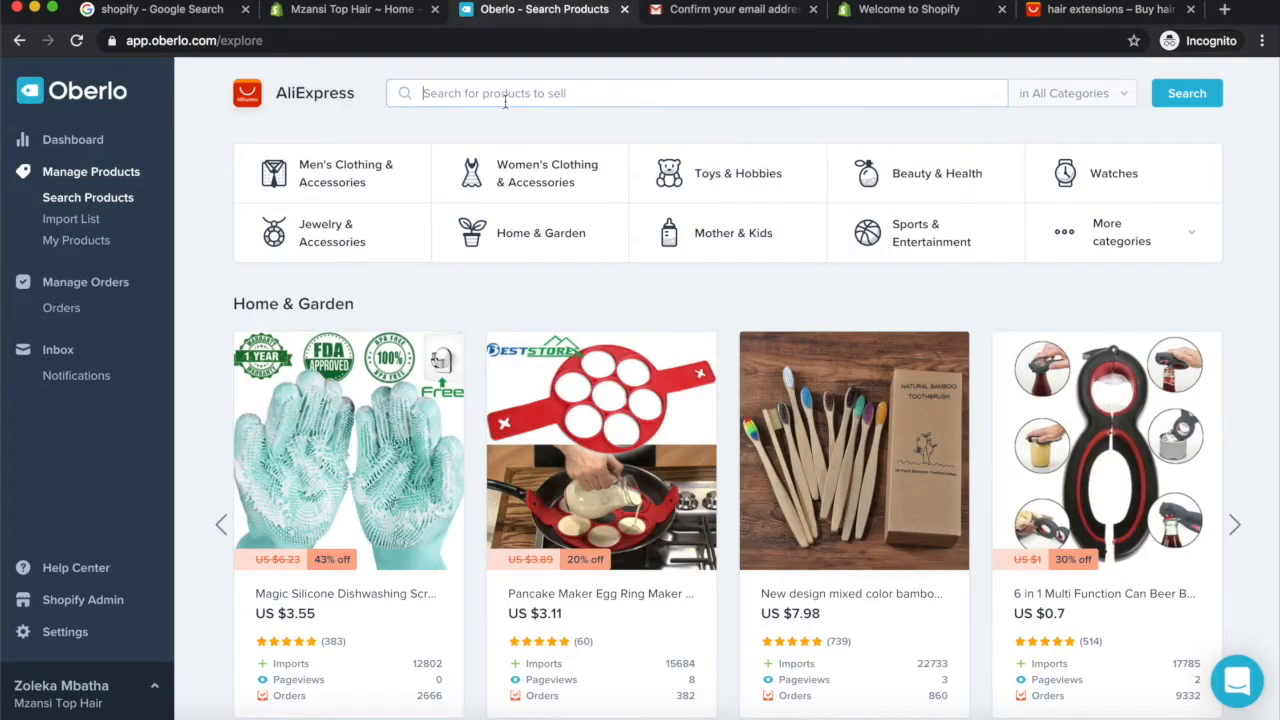
pyautogui.write('hair e')
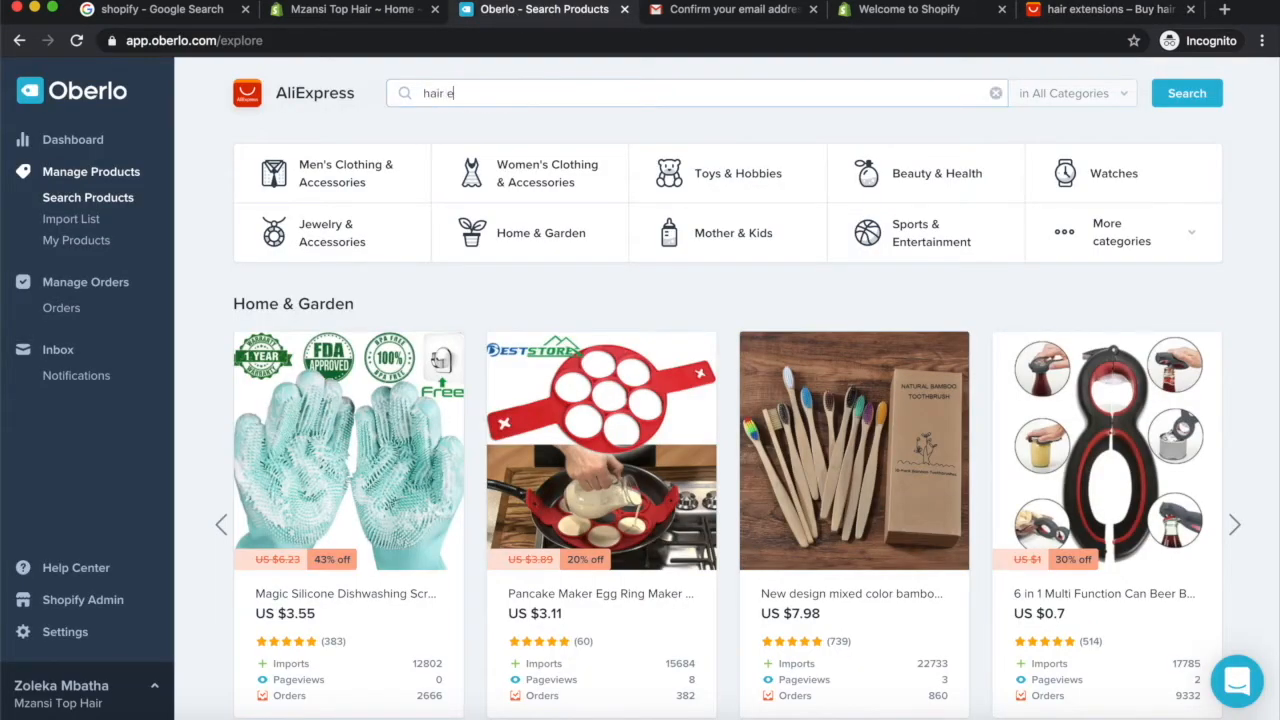
pyautogui.write('xtensions')
pyautogui.click(1195, 98)
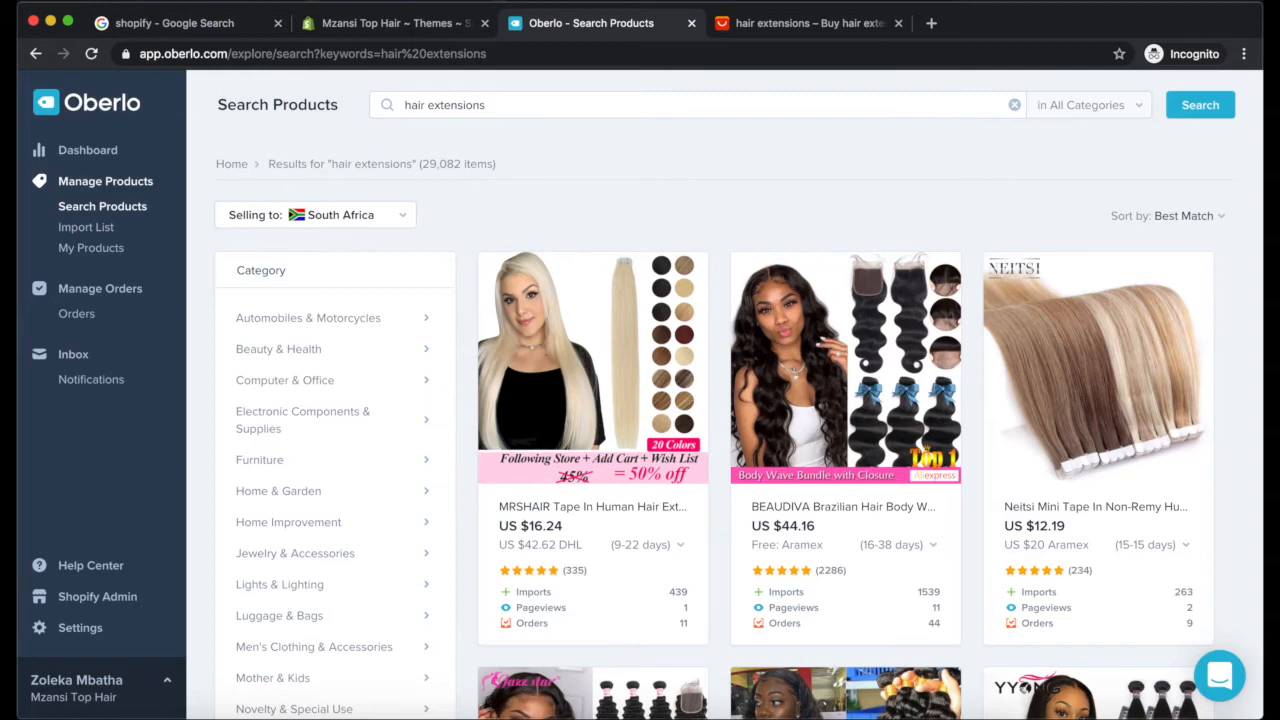
pyautogui.scroll(-5, 848, 429)
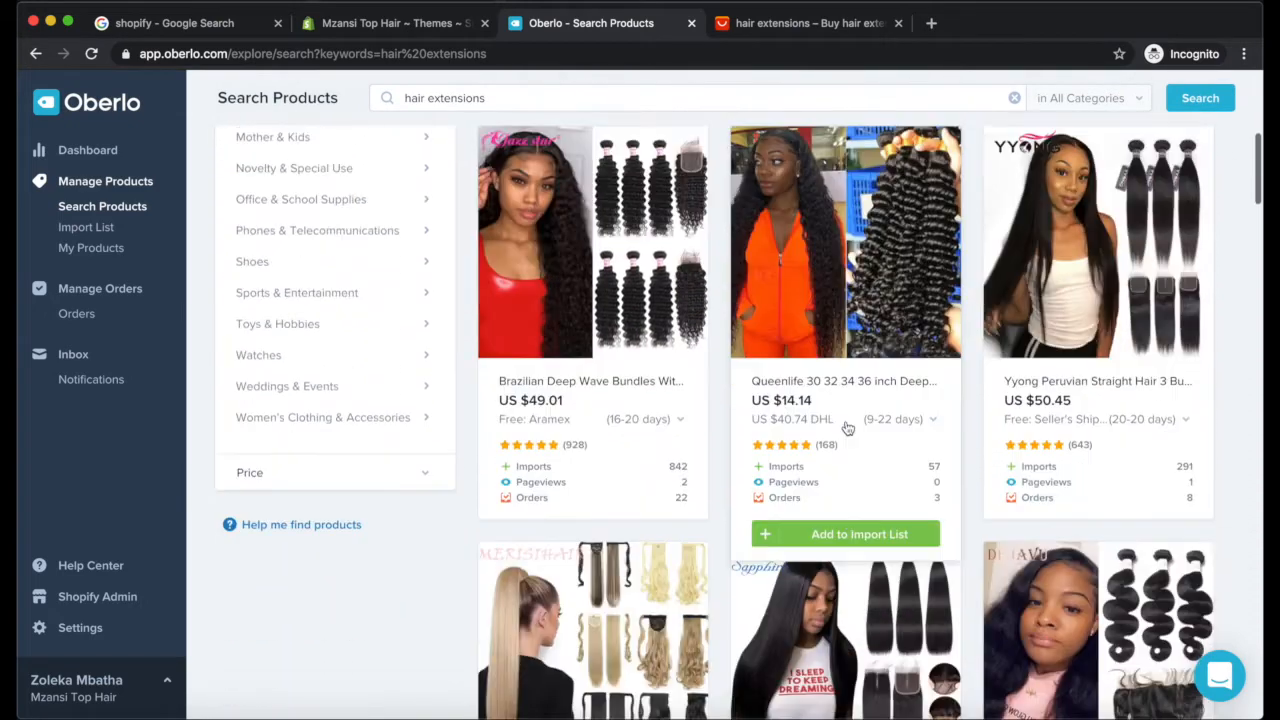
pyautogui.scroll(-4, 848, 429)
pyautogui.scroll(2, 848, 429)
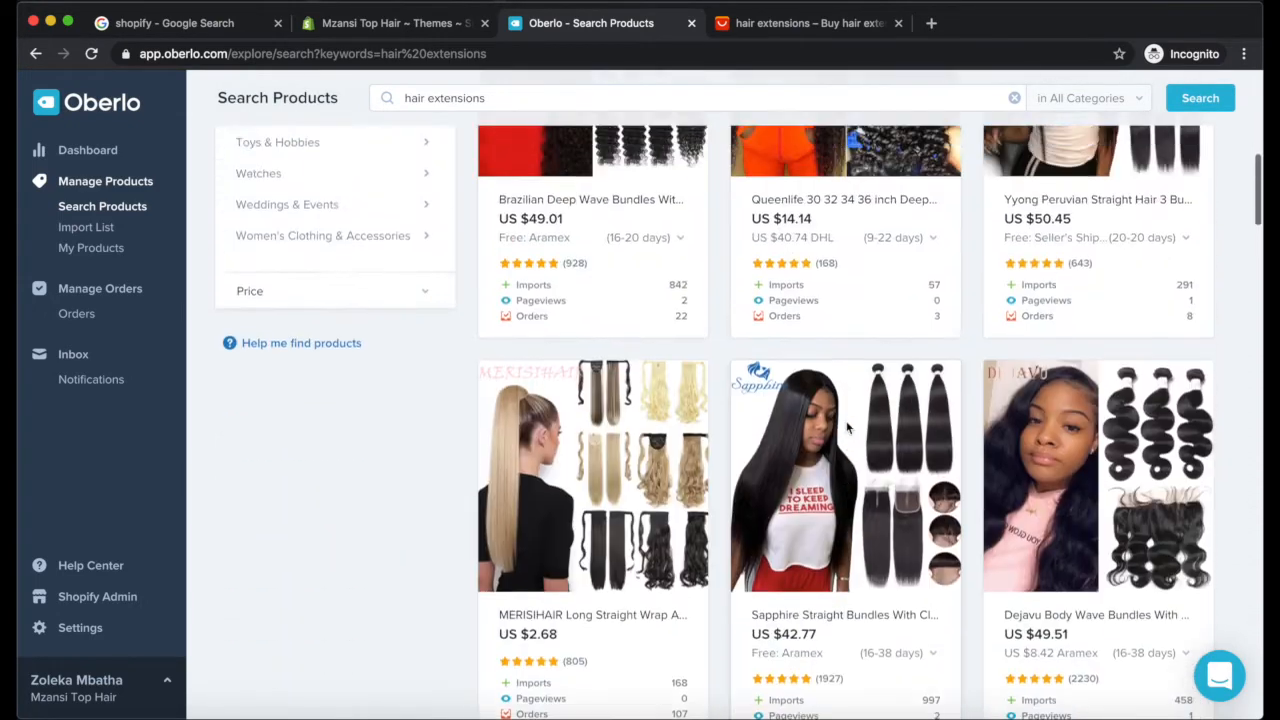
pyautogui.scroll(7, 848, 429)
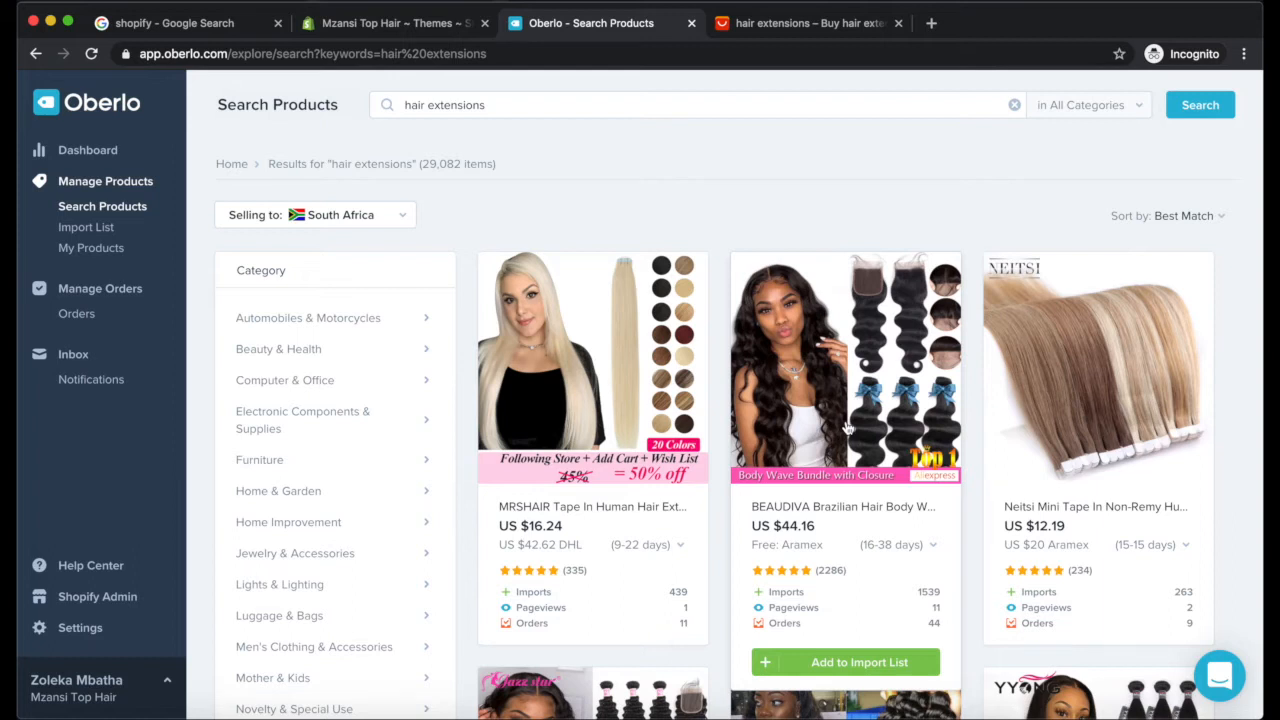
# Step: Return to the AliExpress hair extensions results and open the sapphire Official Store in a new browser tab
pyautogui.click(800, 26)
pyautogui.scroll(6, 594, 323)
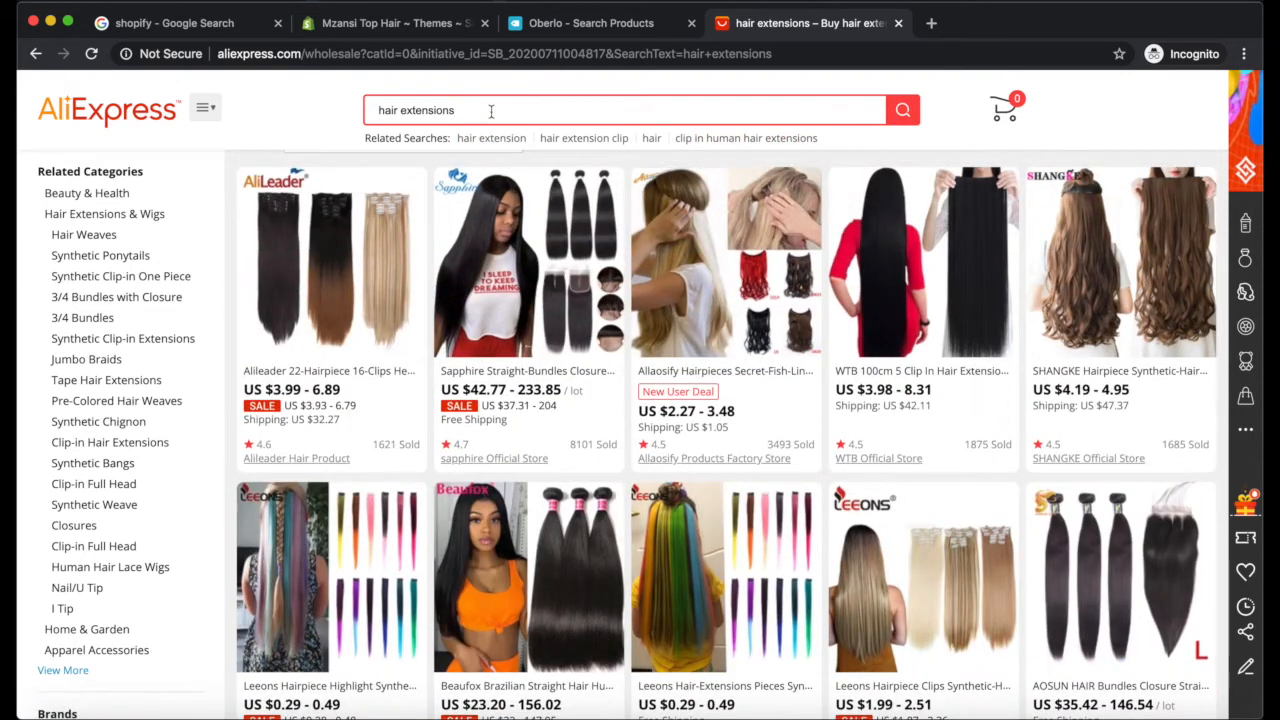
pyautogui.scroll(1, 517, 250)
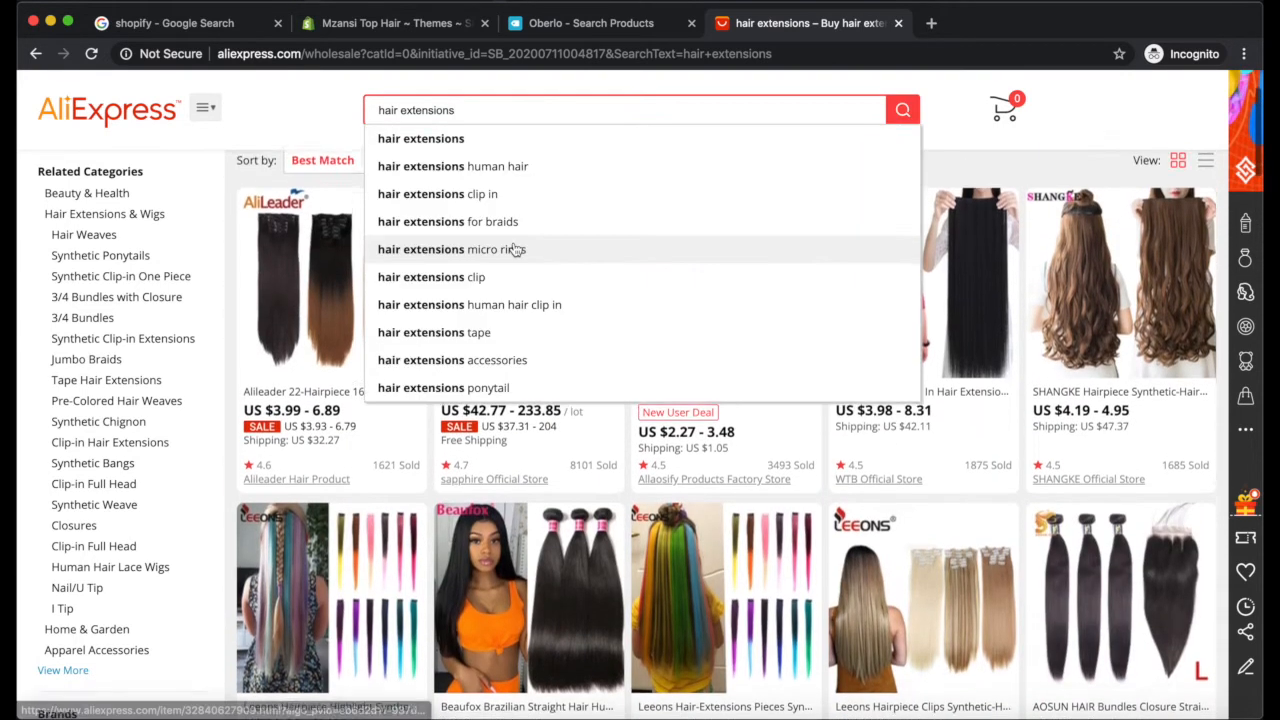
pyautogui.scroll(2, 333, 358)
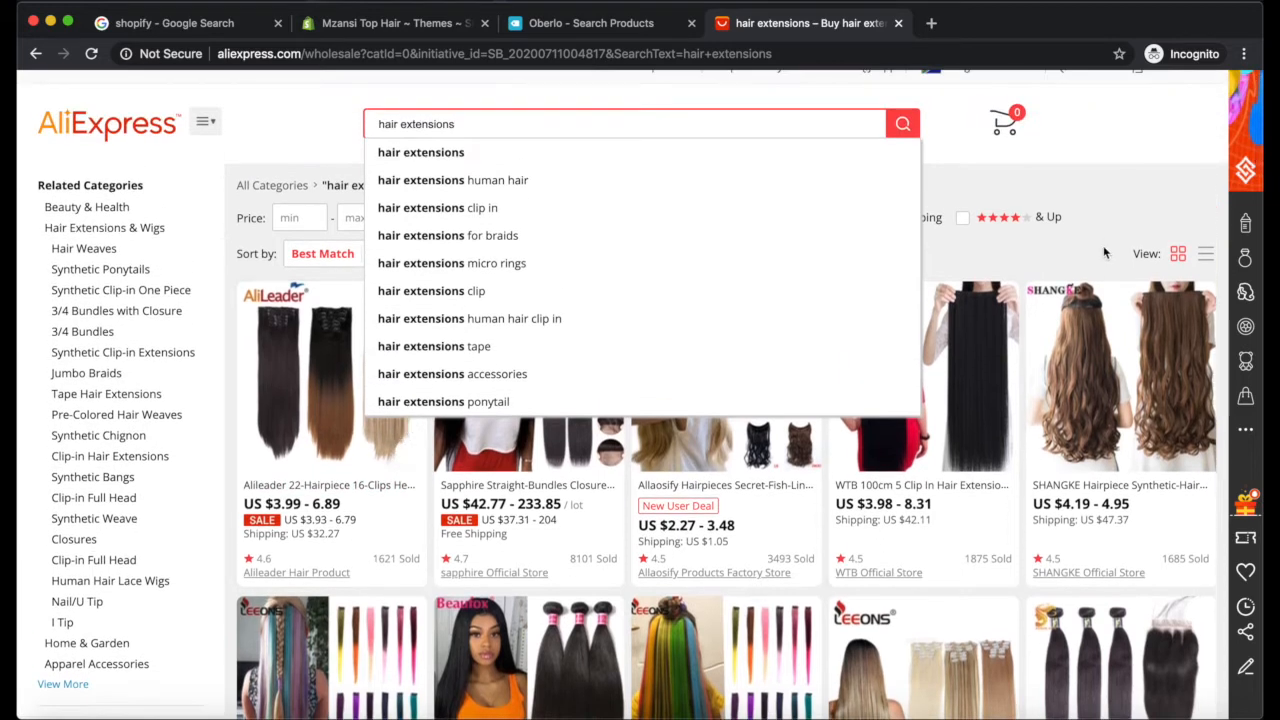
pyautogui.click(1125, 205)
pyautogui.scroll(-2, 500, 450)
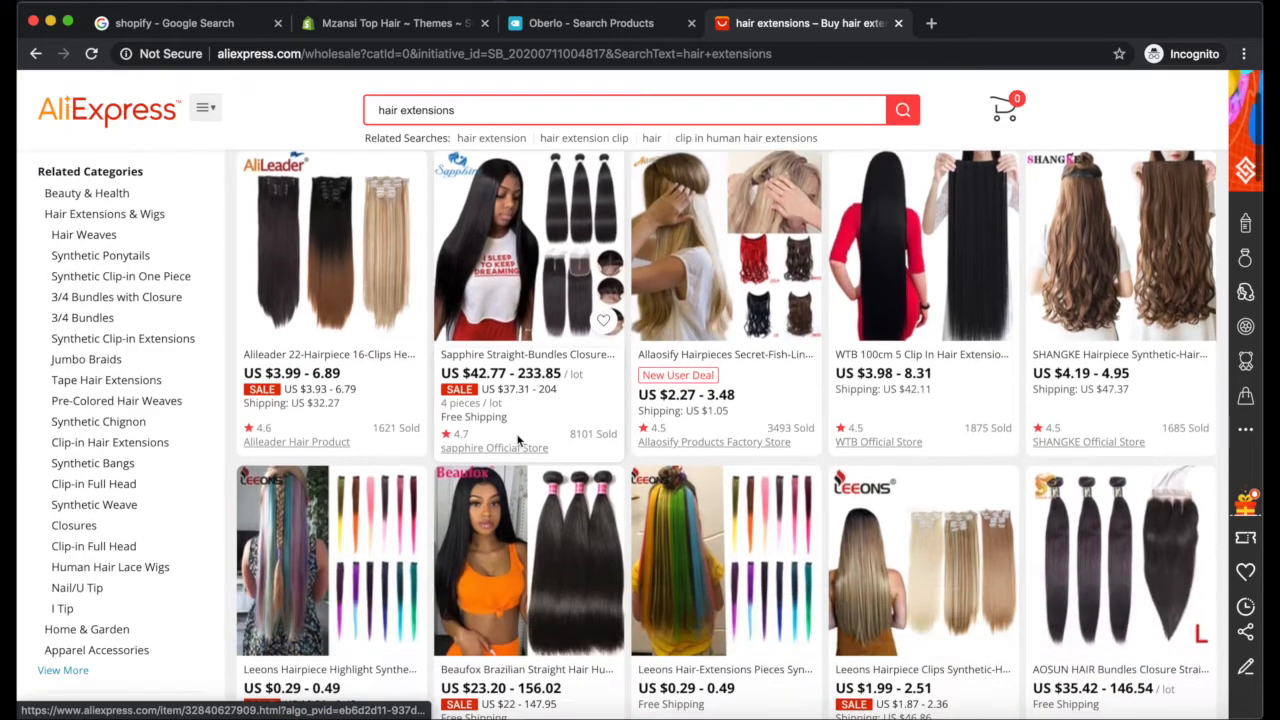
pyautogui.rightClick(466, 457)
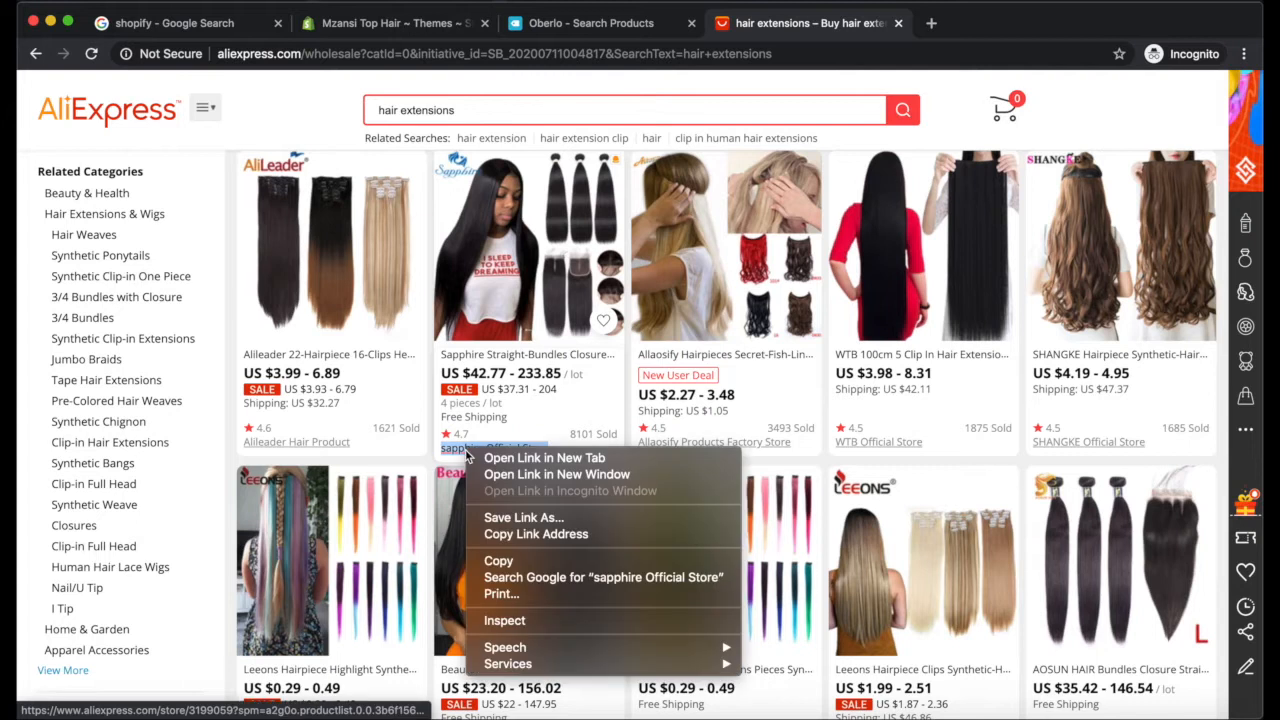
pyautogui.click(517, 461)
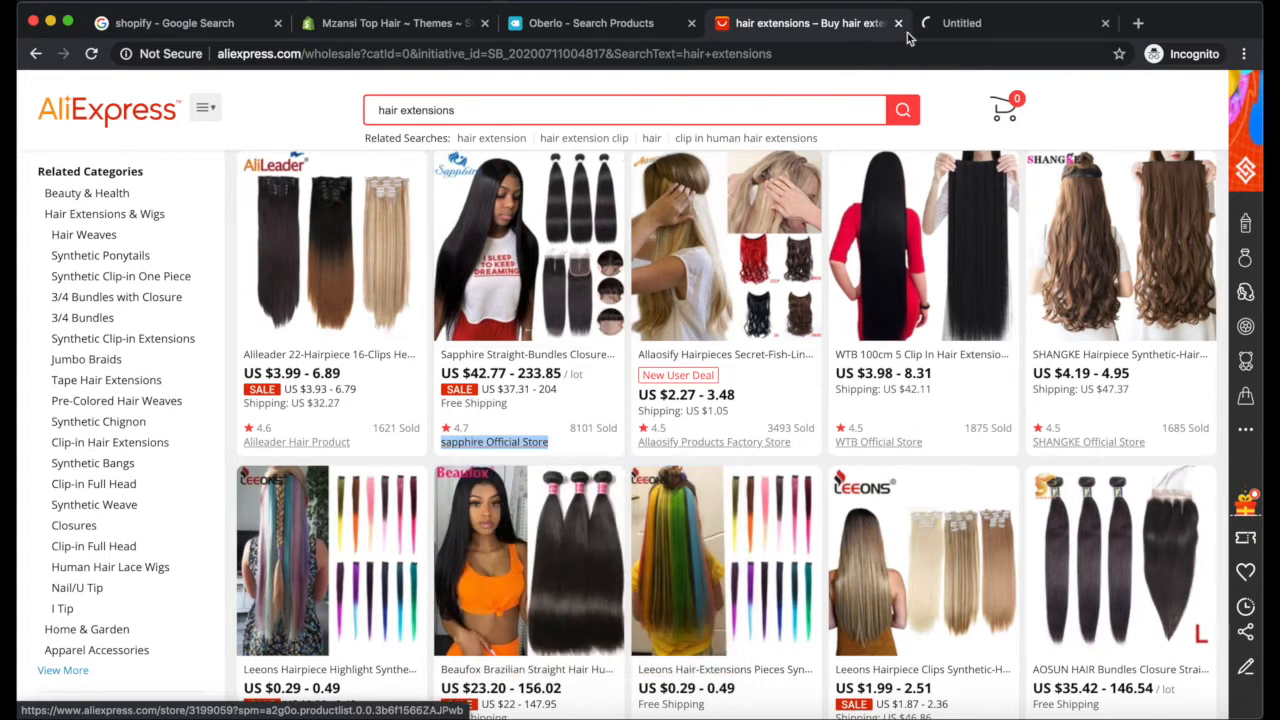
pyautogui.click(985, 25)
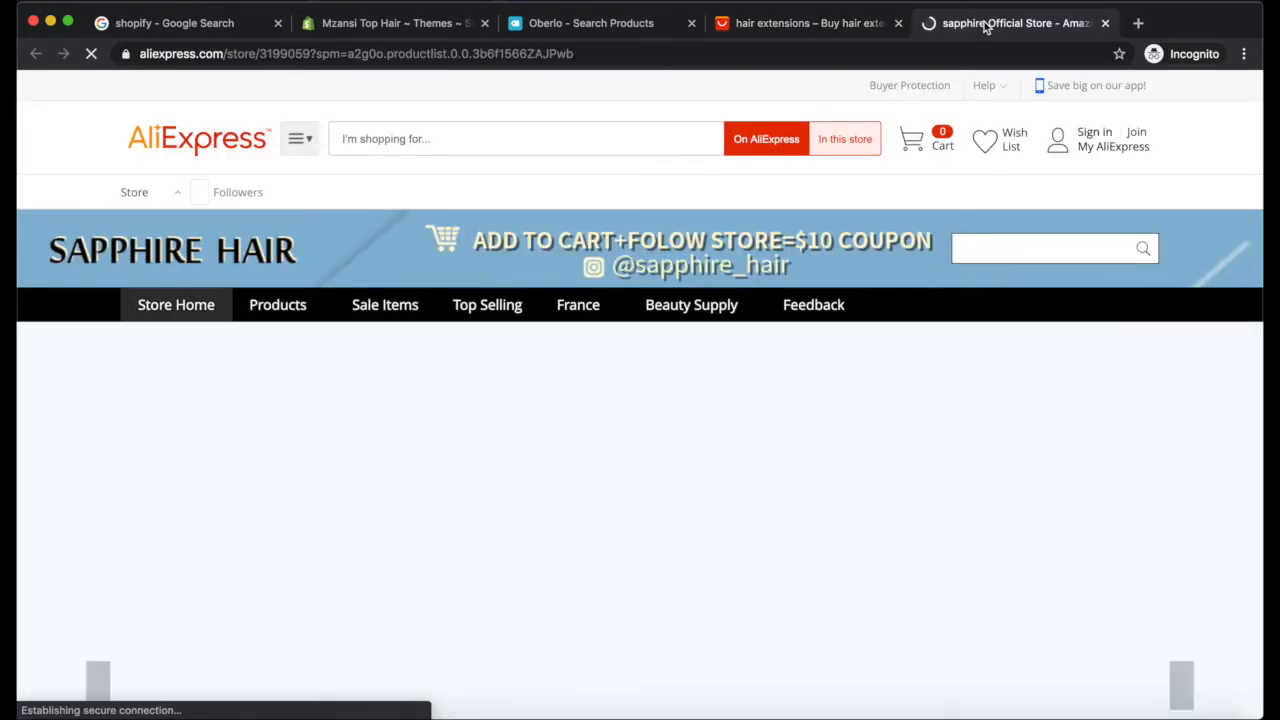
# Step: Open the store's Bob Lace Front Human Hair Wigs category and look through its products
pyautogui.scroll(-2, 771, 332)
pyautogui.scroll(-10, 771, 332)
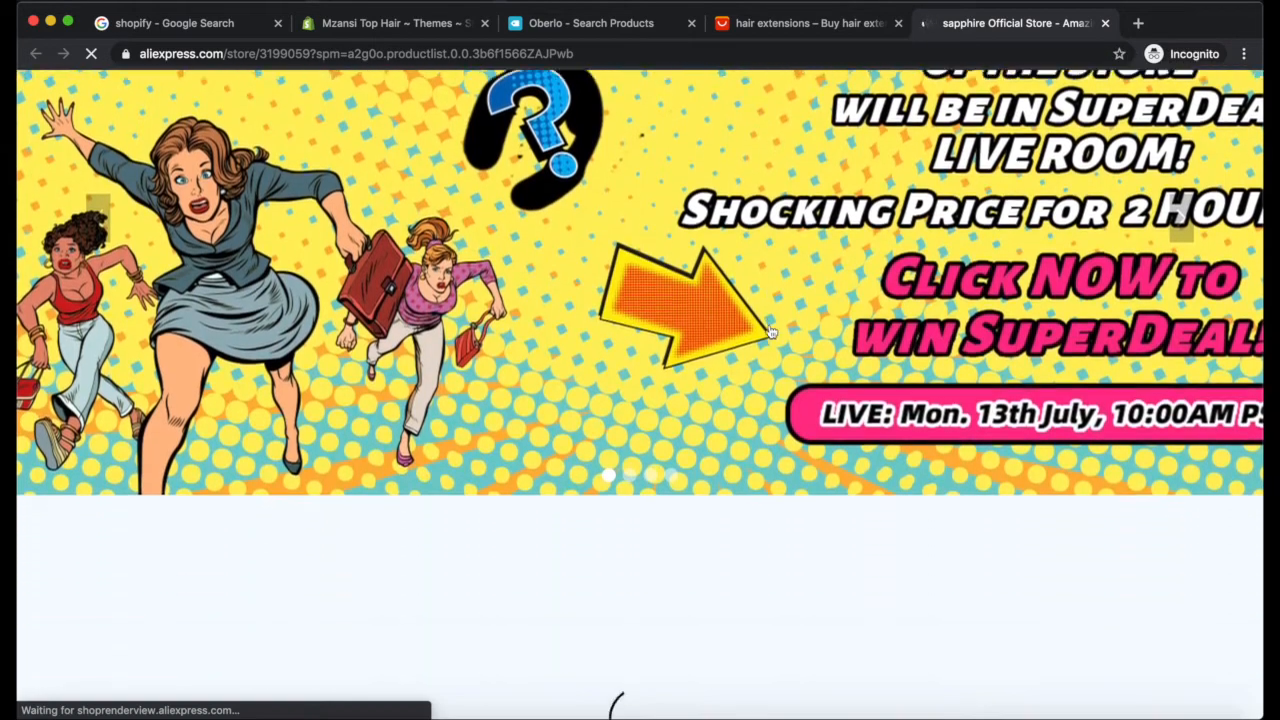
pyautogui.scroll(12, 771, 332)
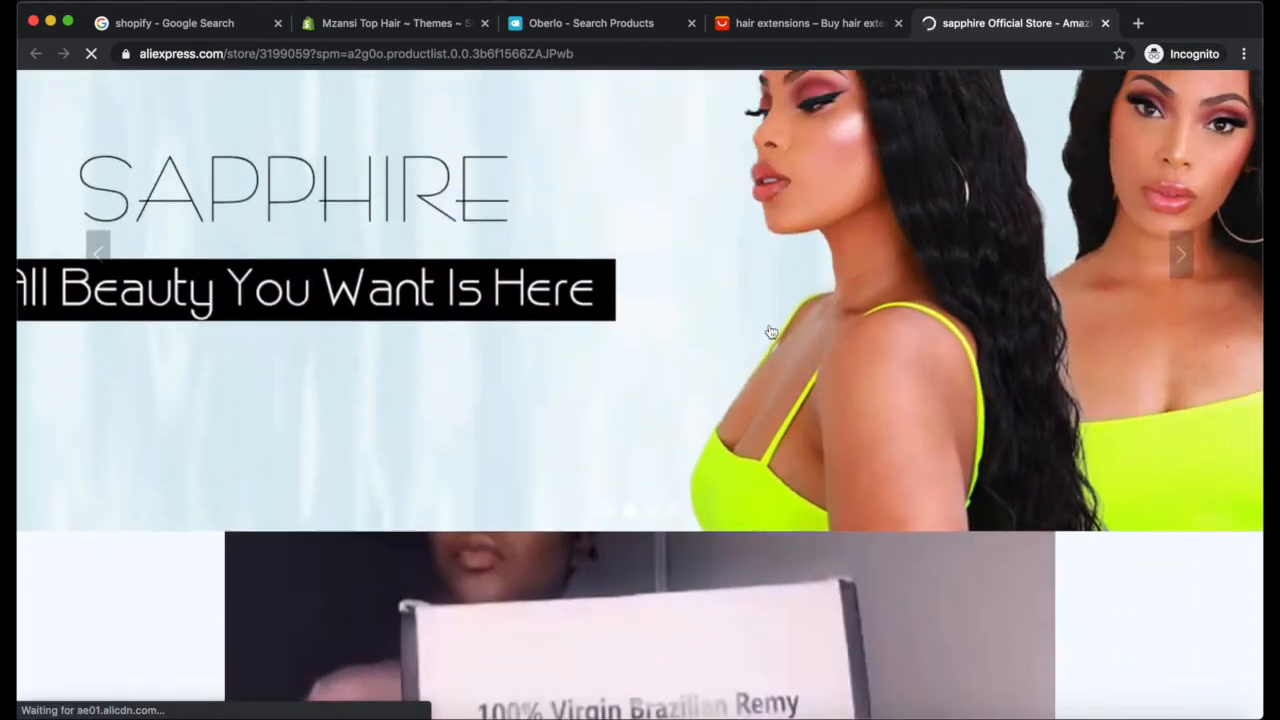
pyautogui.moveTo(251, 334)
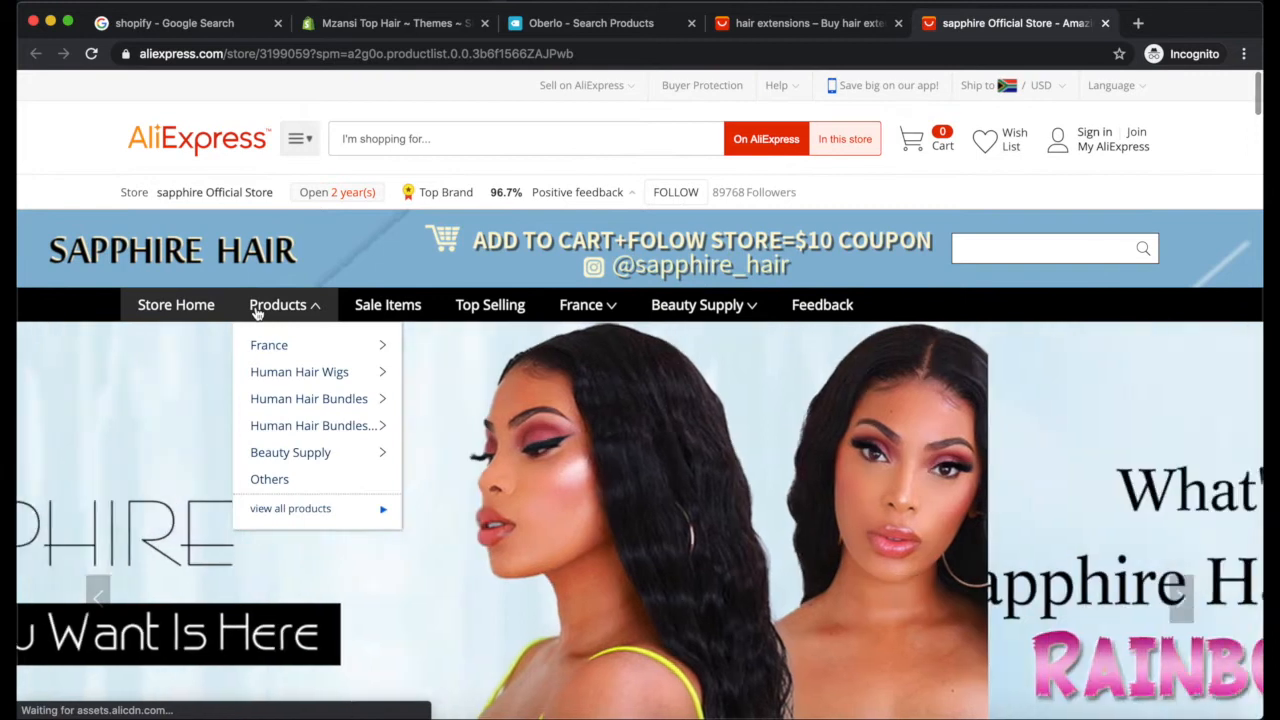
pyautogui.moveTo(275, 380)
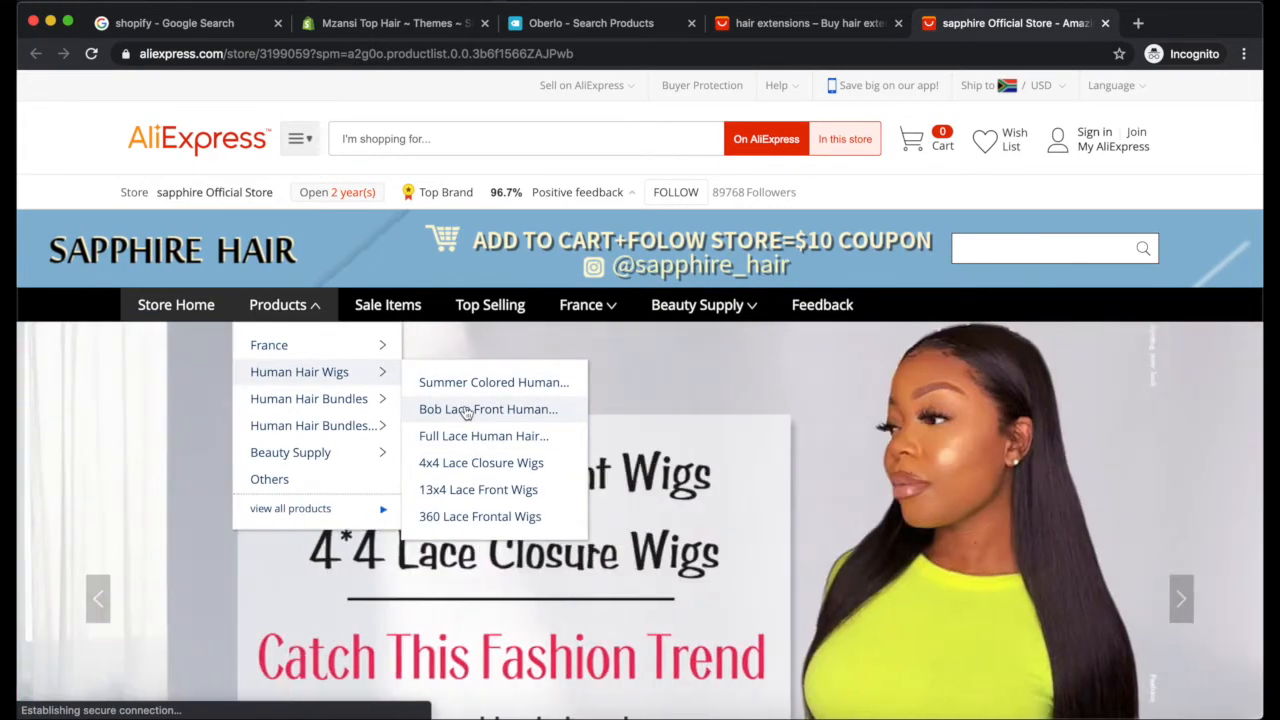
pyautogui.click(466, 410)
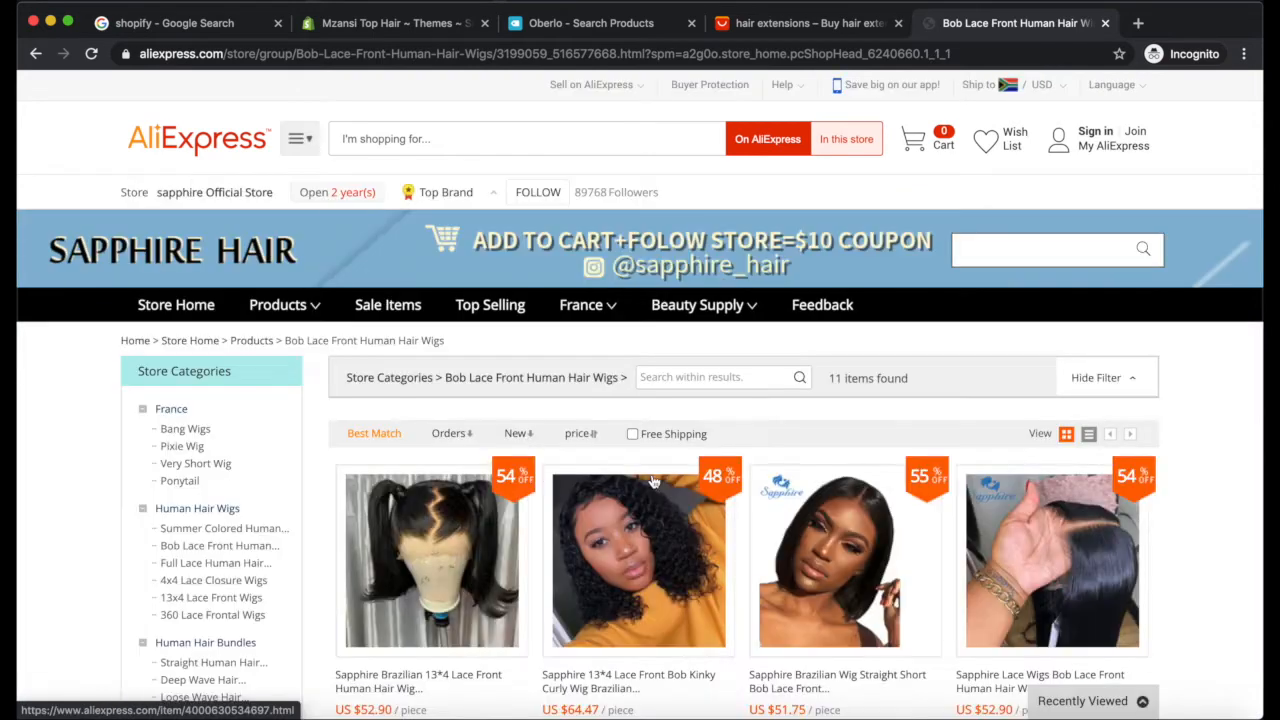
pyautogui.scroll(-3, 652, 480)
pyautogui.scroll(-3, 652, 482)
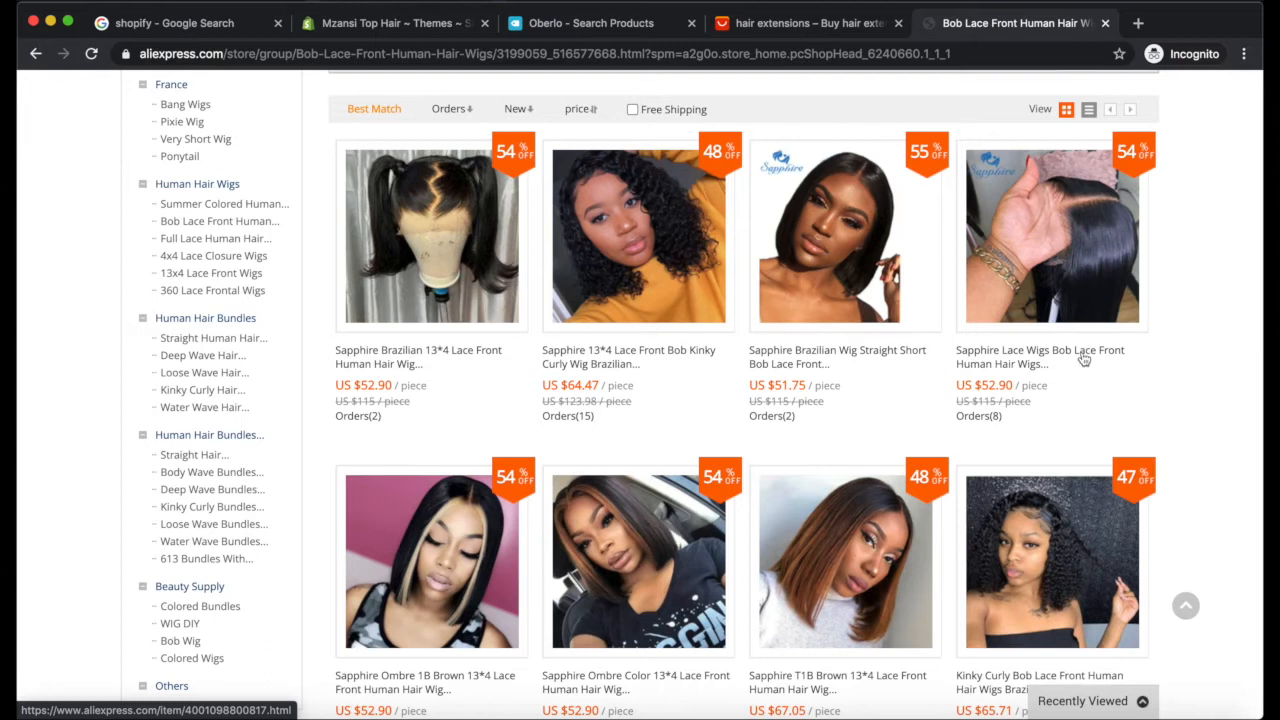
pyautogui.scroll(-5, 1083, 358)
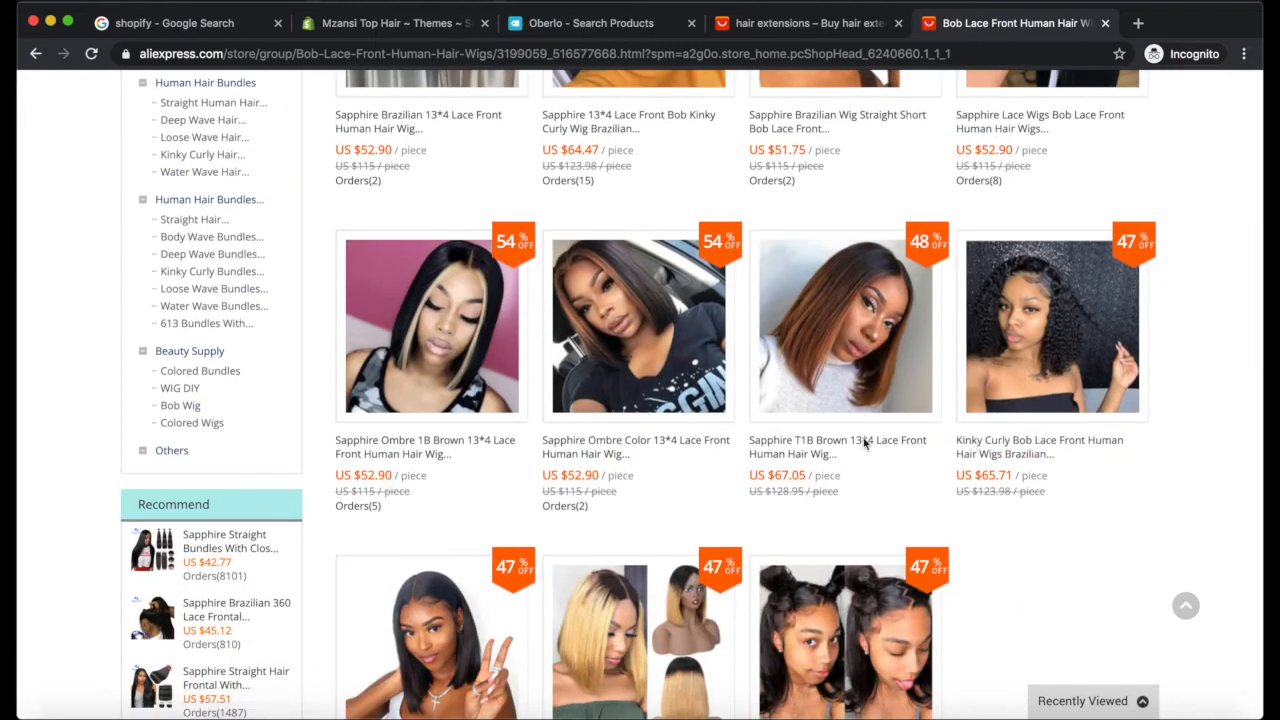
pyautogui.scroll(3, 866, 444)
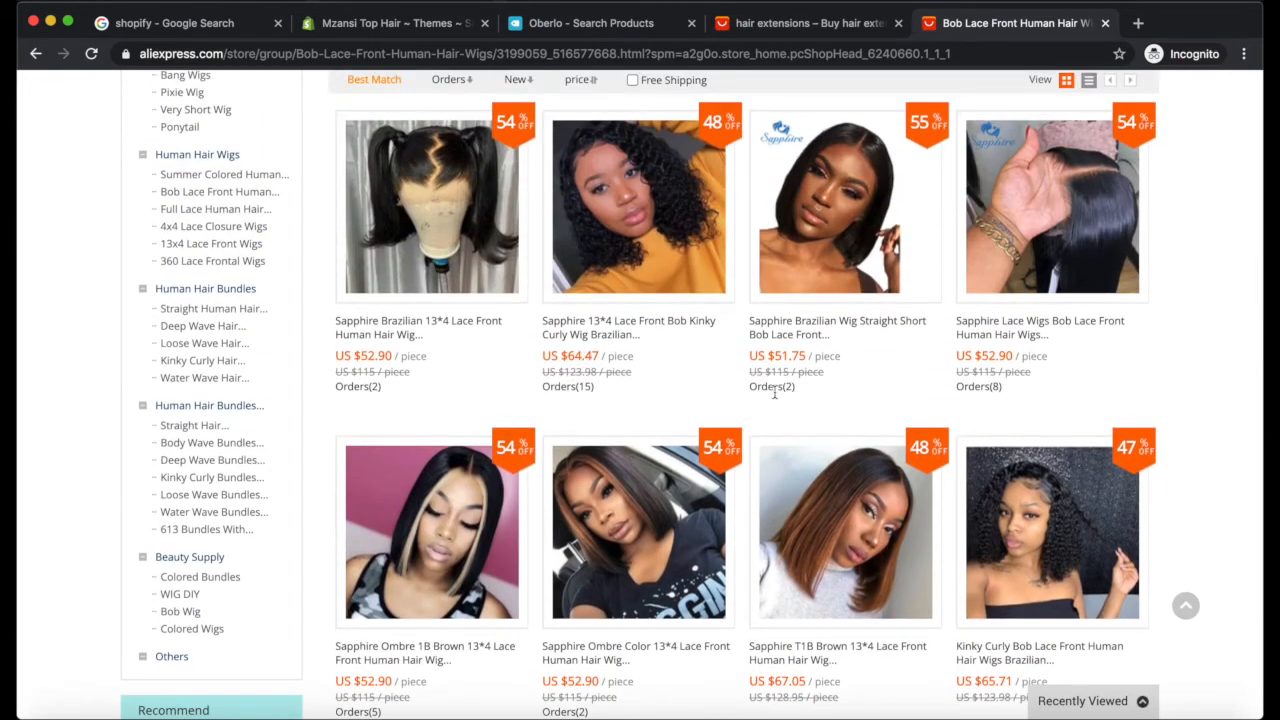
# Step: Switch back to Oberlo's hair extensions results and compare the products' prices, ratings, imports, pageviews and orders
pyautogui.click(395, 23)
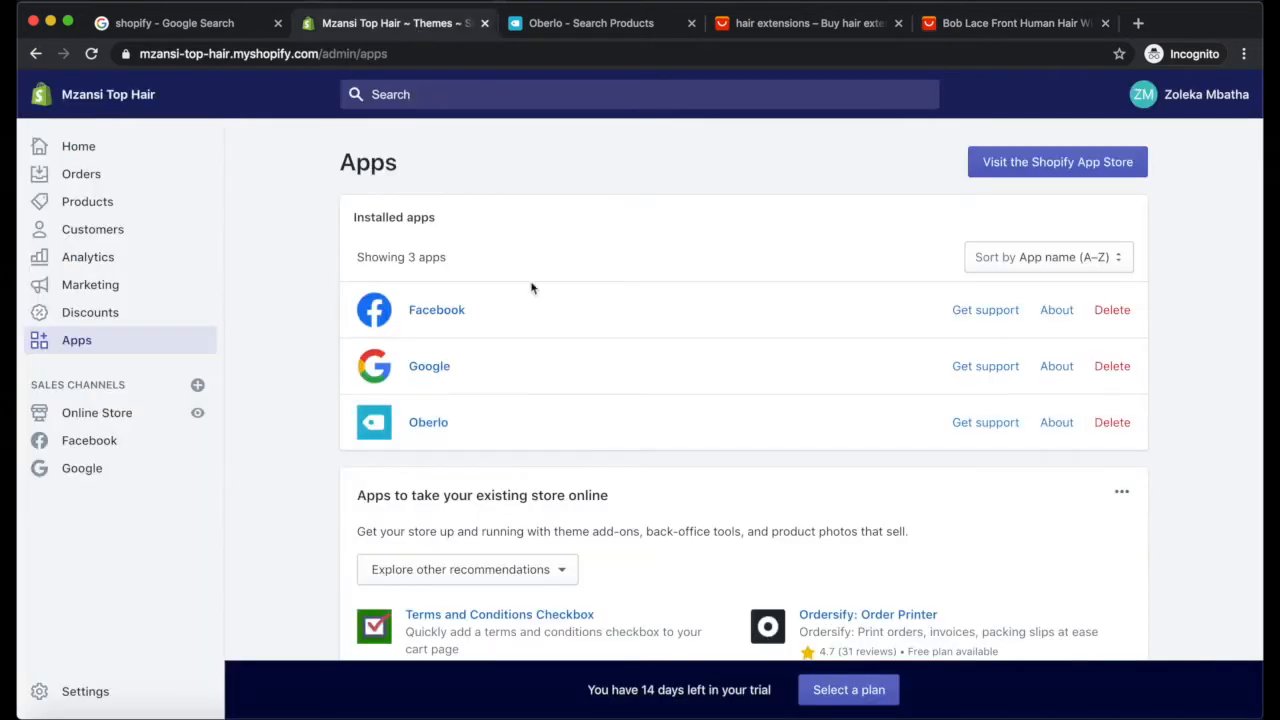
pyautogui.click(586, 29)
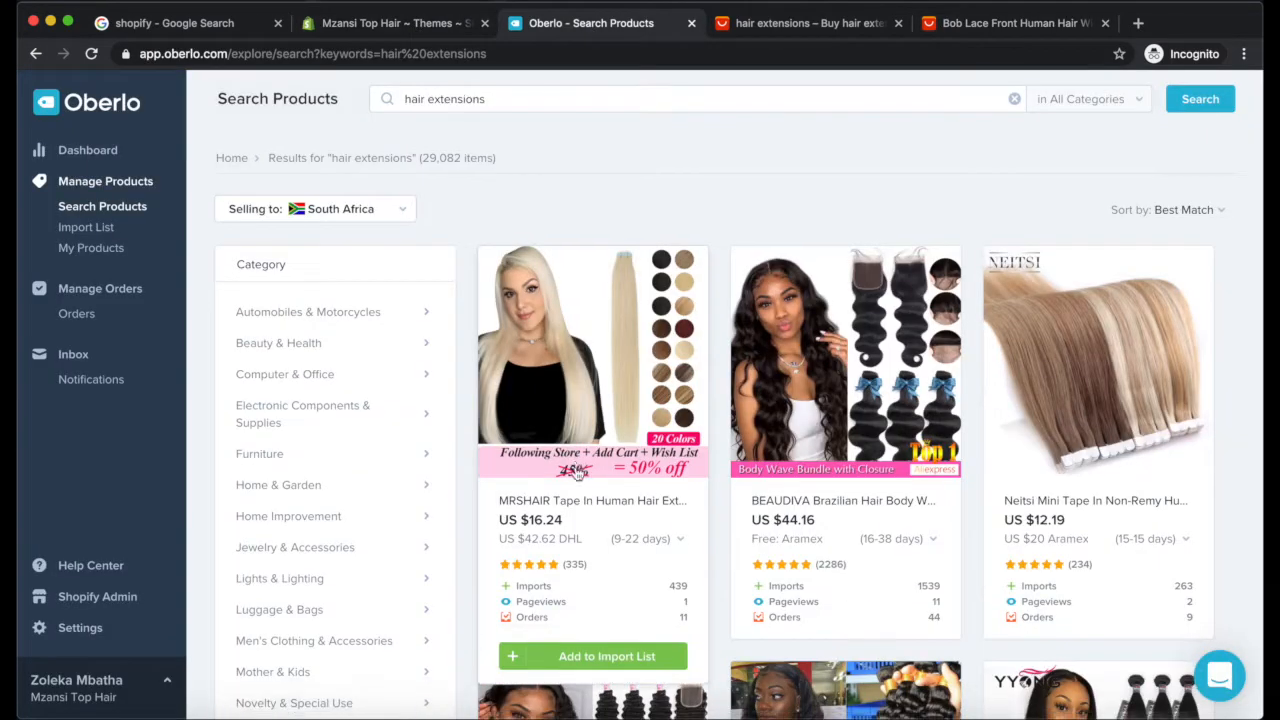
pyautogui.scroll(-2, 579, 486)
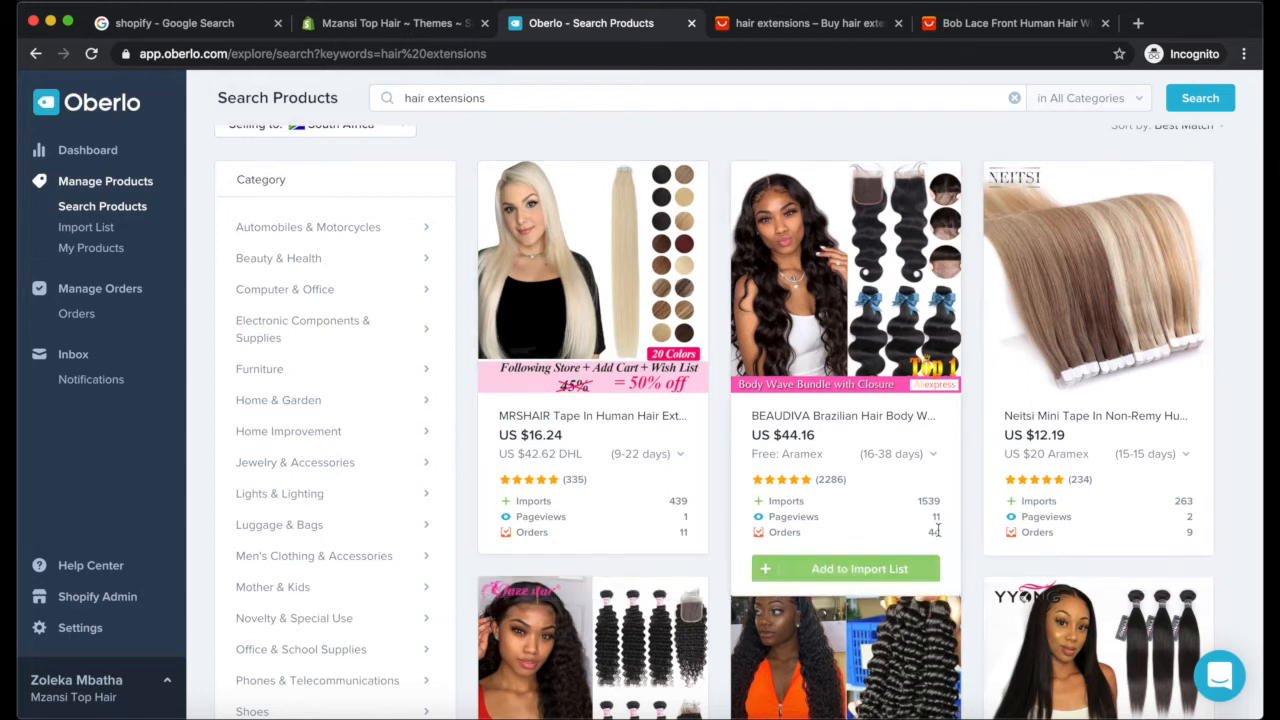
pyautogui.scroll(-1, 933, 537)
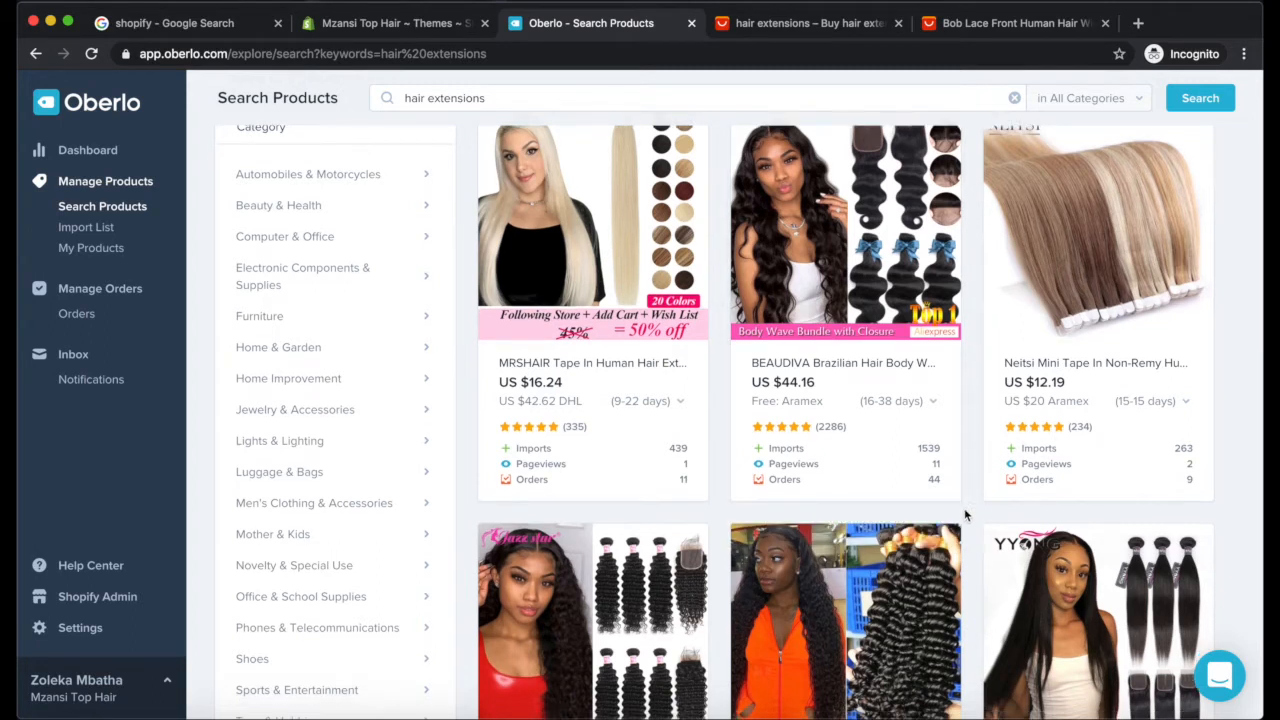
pyautogui.scroll(-1, 965, 514)
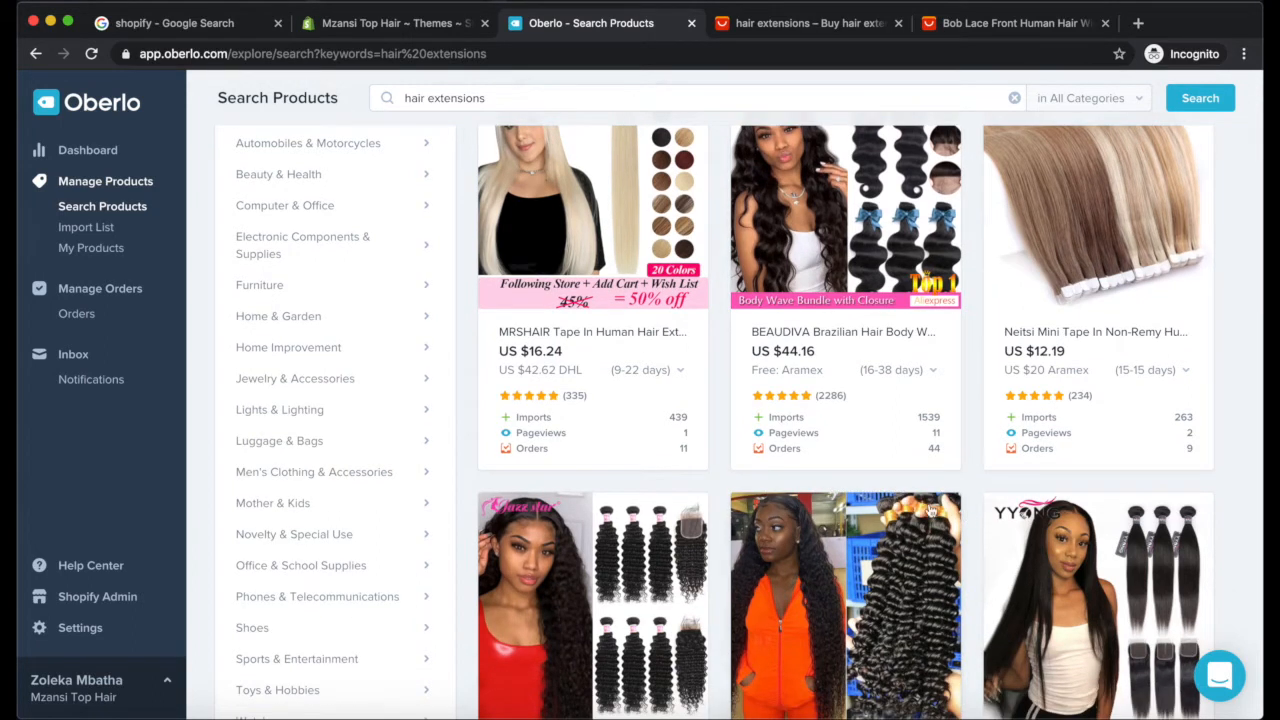
pyautogui.moveTo(800, 421)
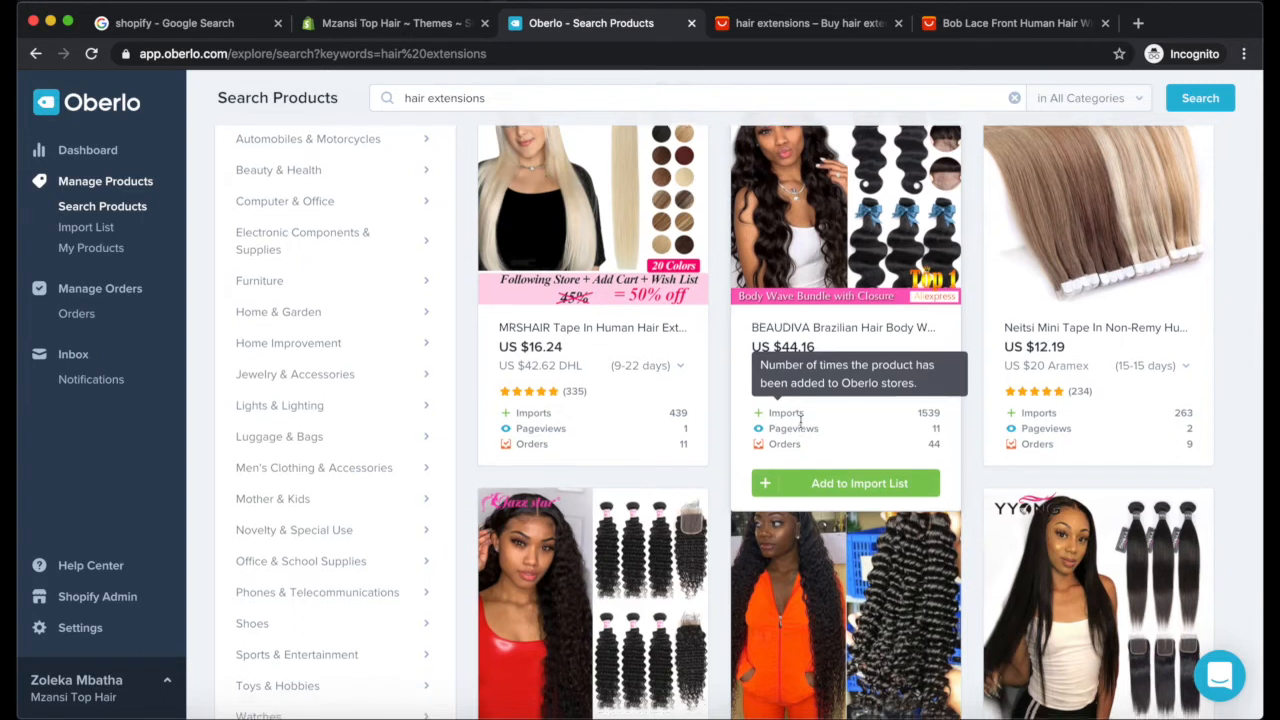
pyautogui.scroll(-1, 800, 421)
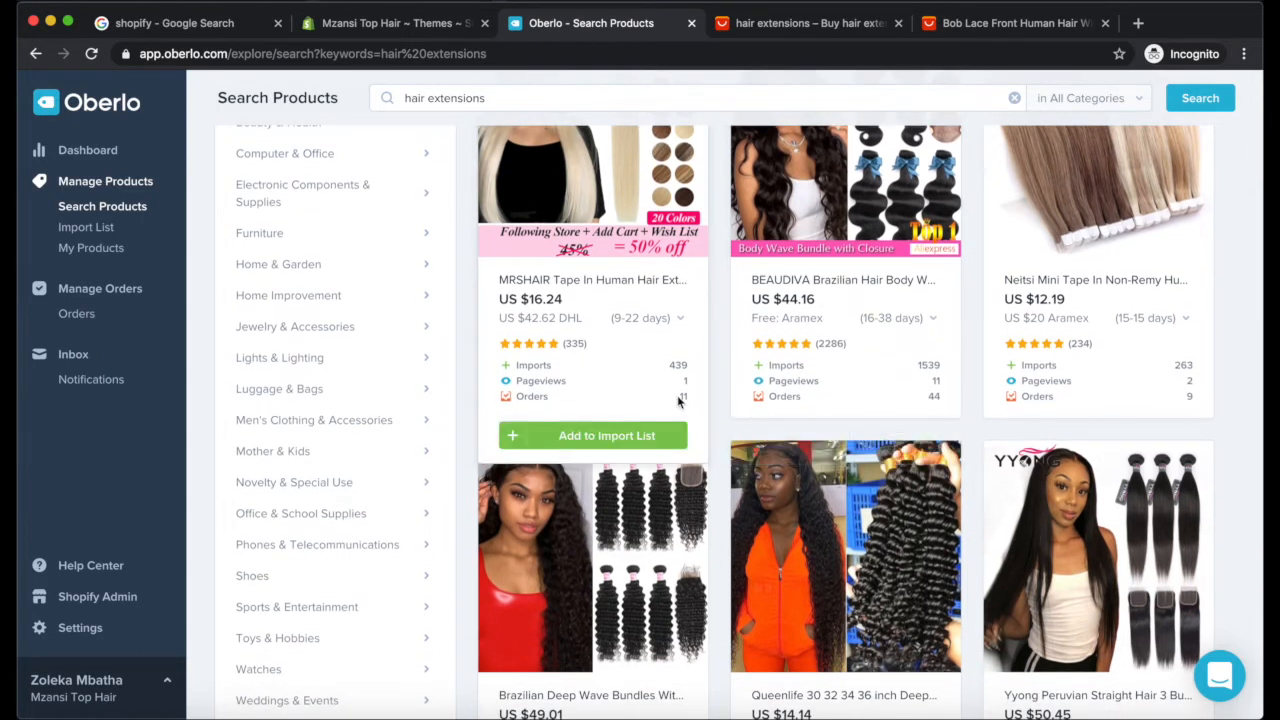
pyautogui.scroll(-5, 1188, 424)
pyautogui.scroll(-1, 1188, 424)
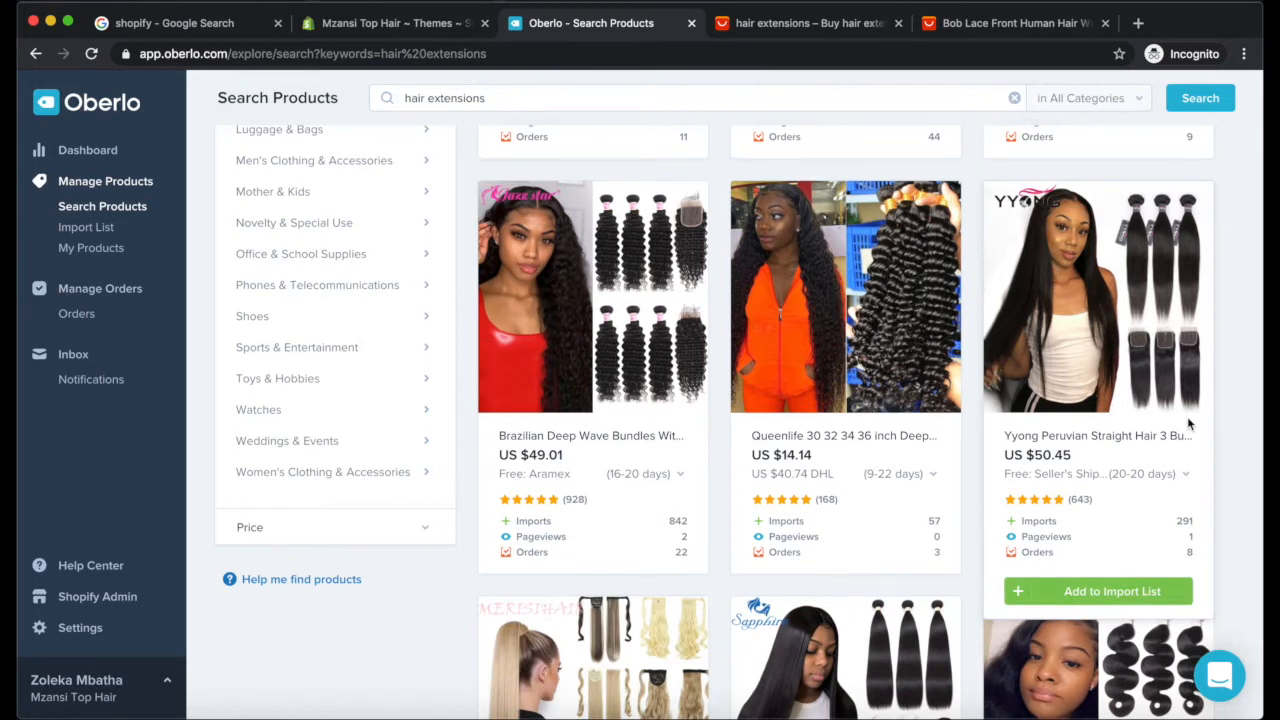
# Step: Find the MERISIHAIR Long Straight Wrap product among the results and add it to the import list
pyautogui.scroll(-5, 1188, 424)
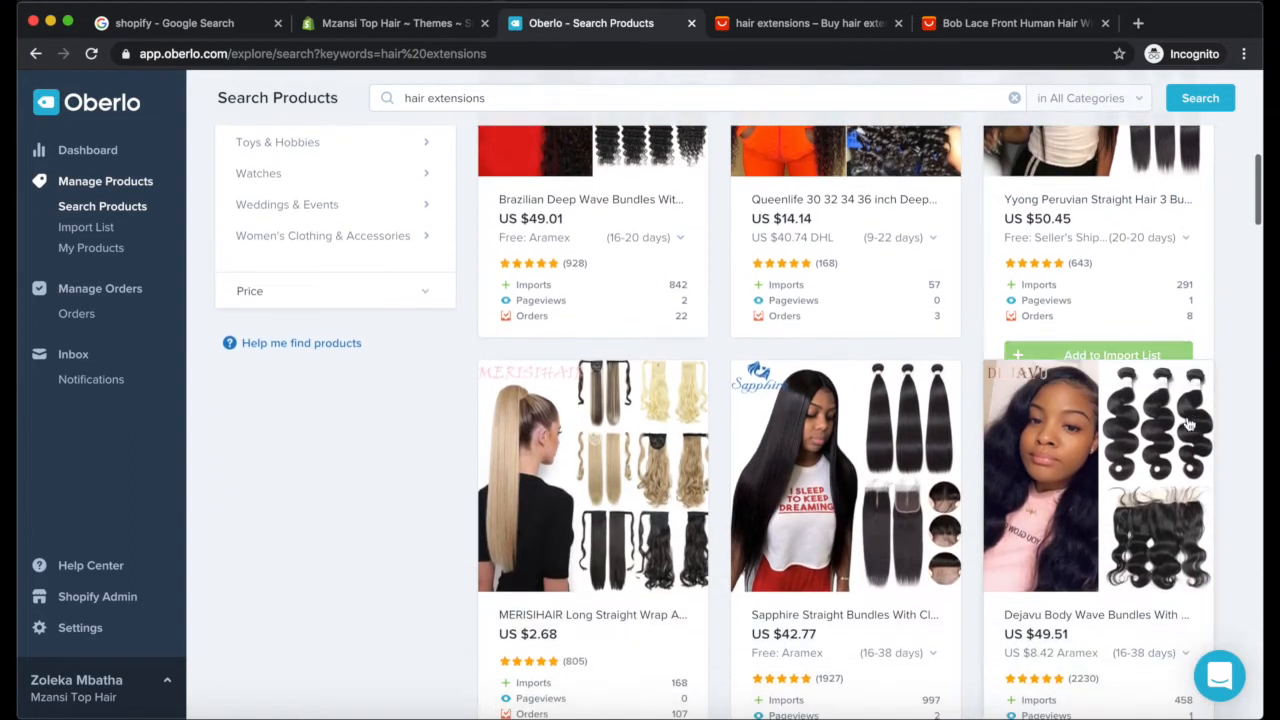
pyautogui.scroll(-3, 1188, 424)
pyautogui.scroll(-3, 1188, 424)
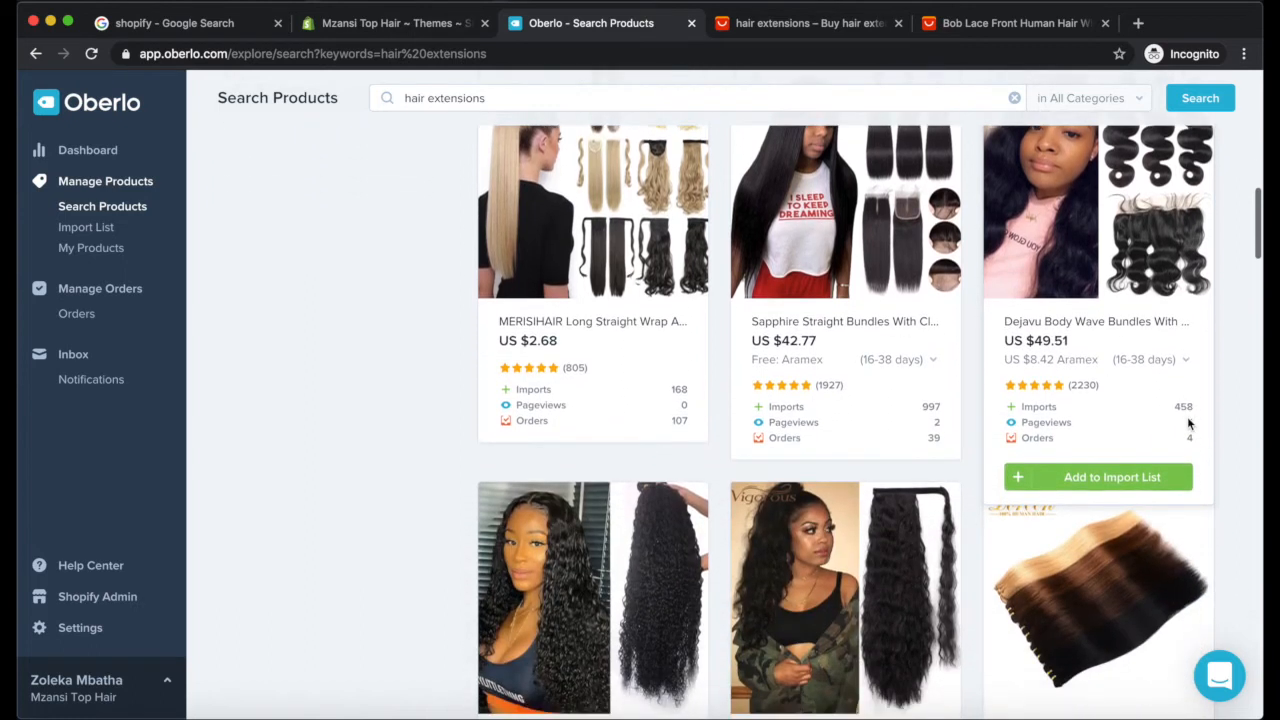
pyautogui.scroll(1, 670, 418)
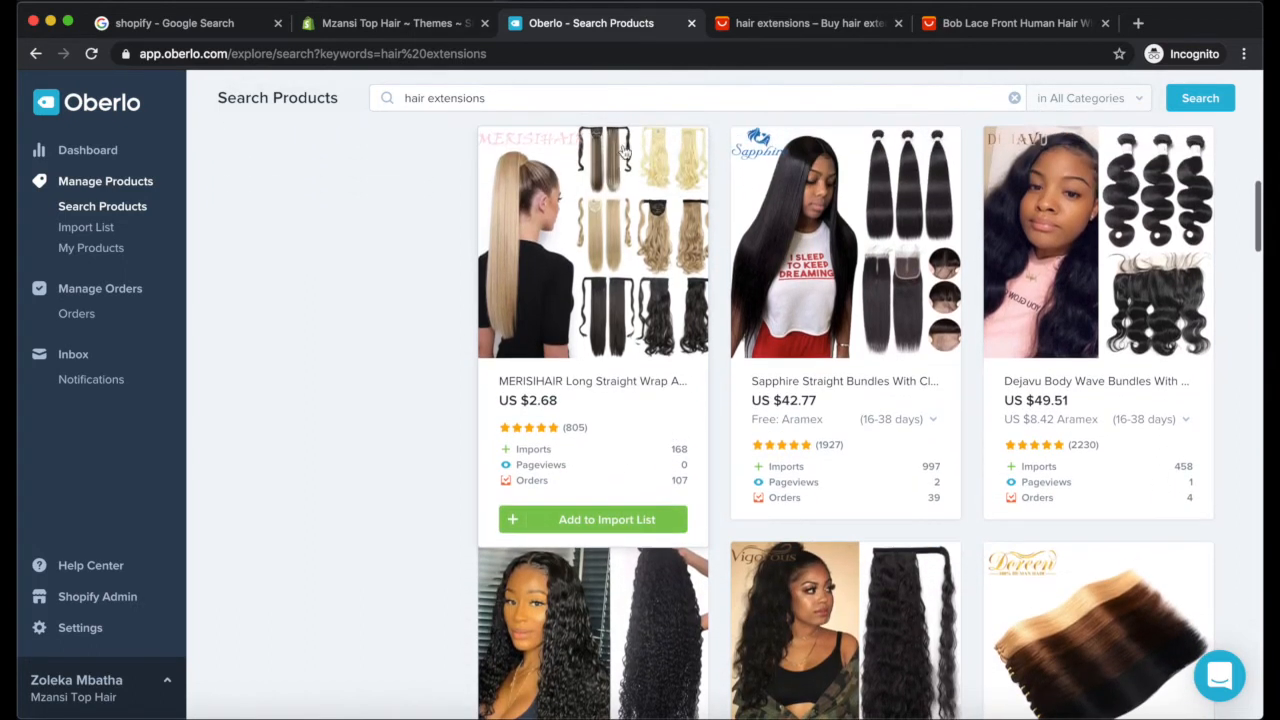
pyautogui.click(575, 520)
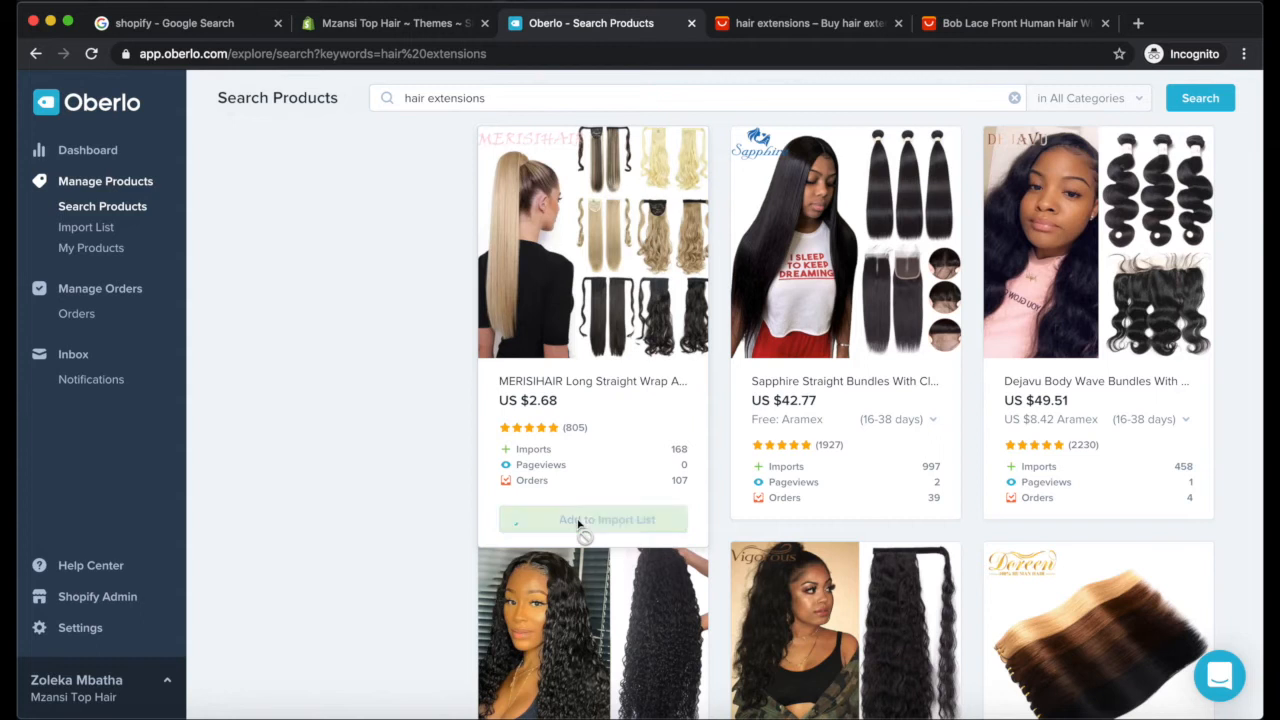
# Step: Browse further Oberlo results, switch to the AliExpress bob wig listing and open the Sapphire Ombre 1B Brown 13*4 Lace Front wig in a new tab
pyautogui.scroll(-1, 682, 523)
pyautogui.scroll(-10, 682, 523)
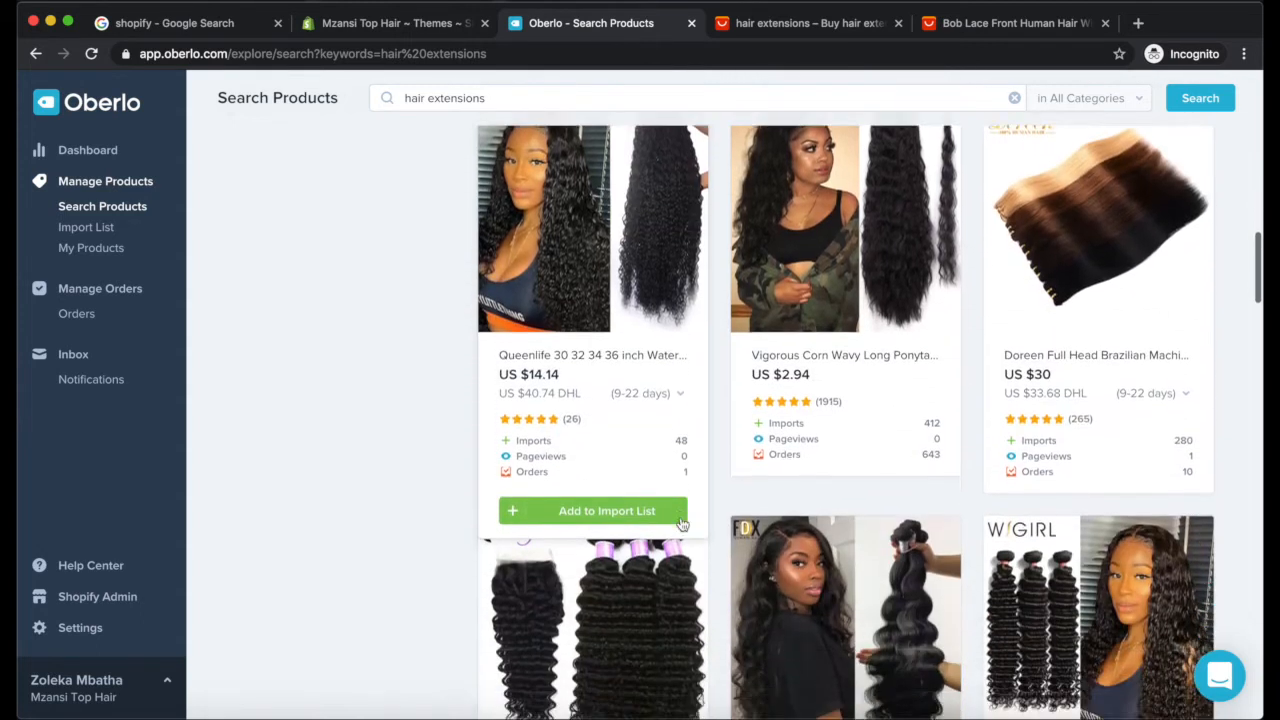
pyautogui.scroll(-2, 680, 524)
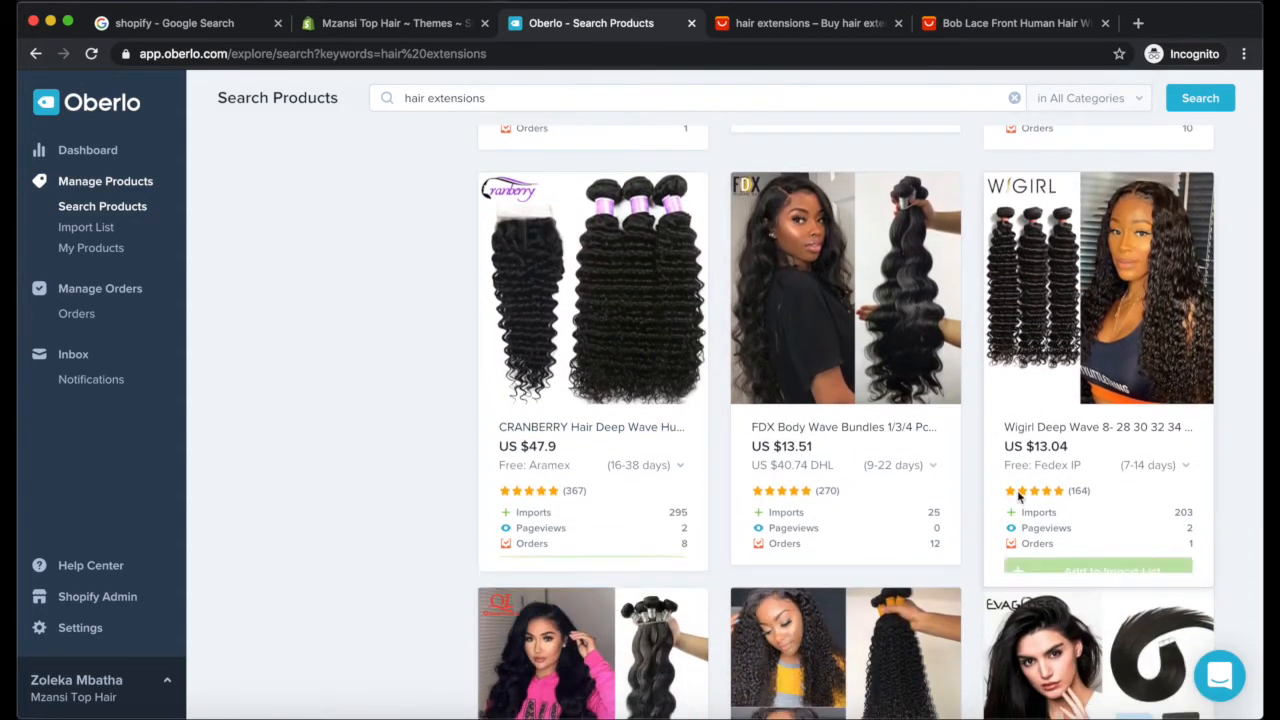
pyautogui.click(996, 28)
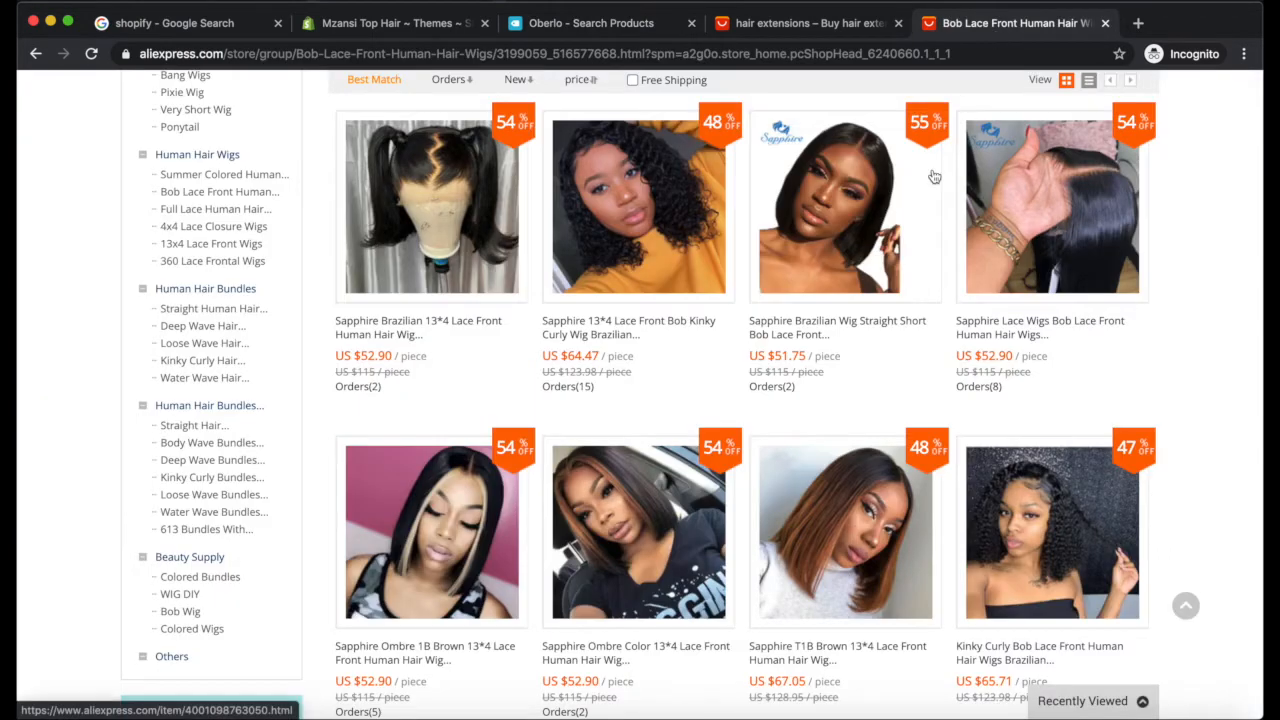
pyautogui.scroll(2, 712, 262)
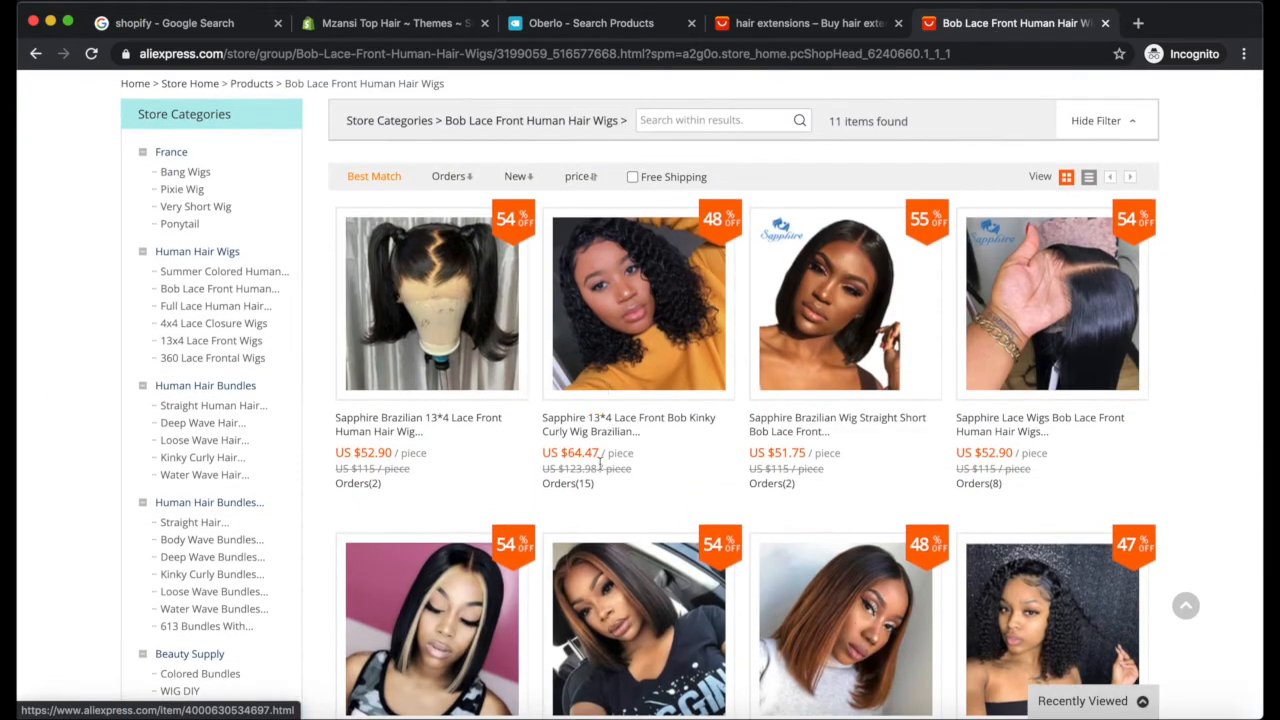
pyautogui.scroll(-6, 600, 410)
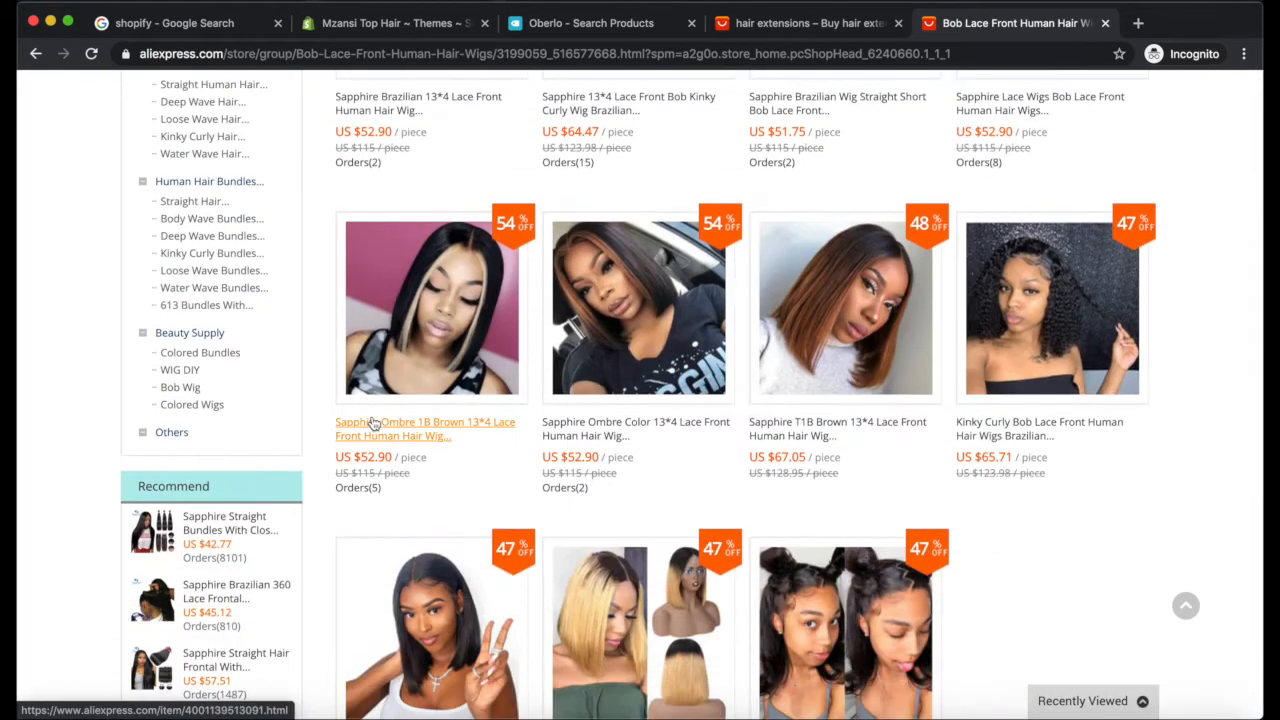
pyautogui.rightClick(364, 427)
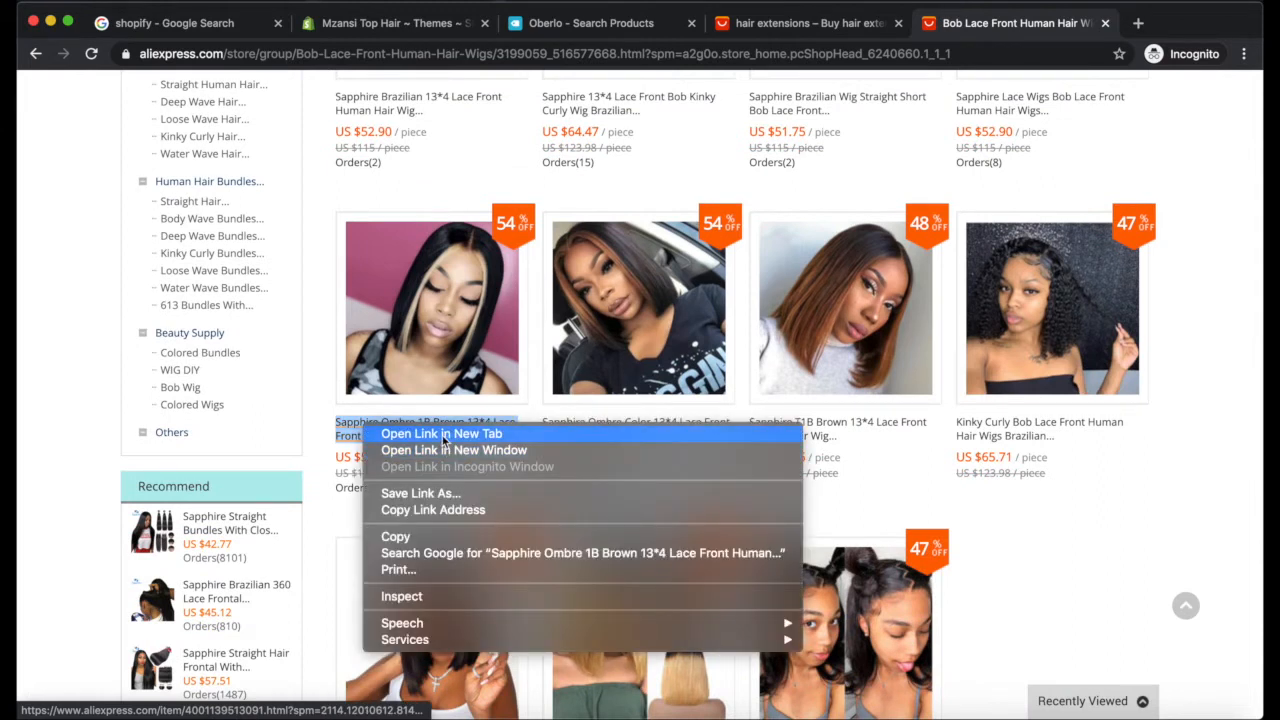
pyautogui.click(457, 430)
pyautogui.click(1100, 22)
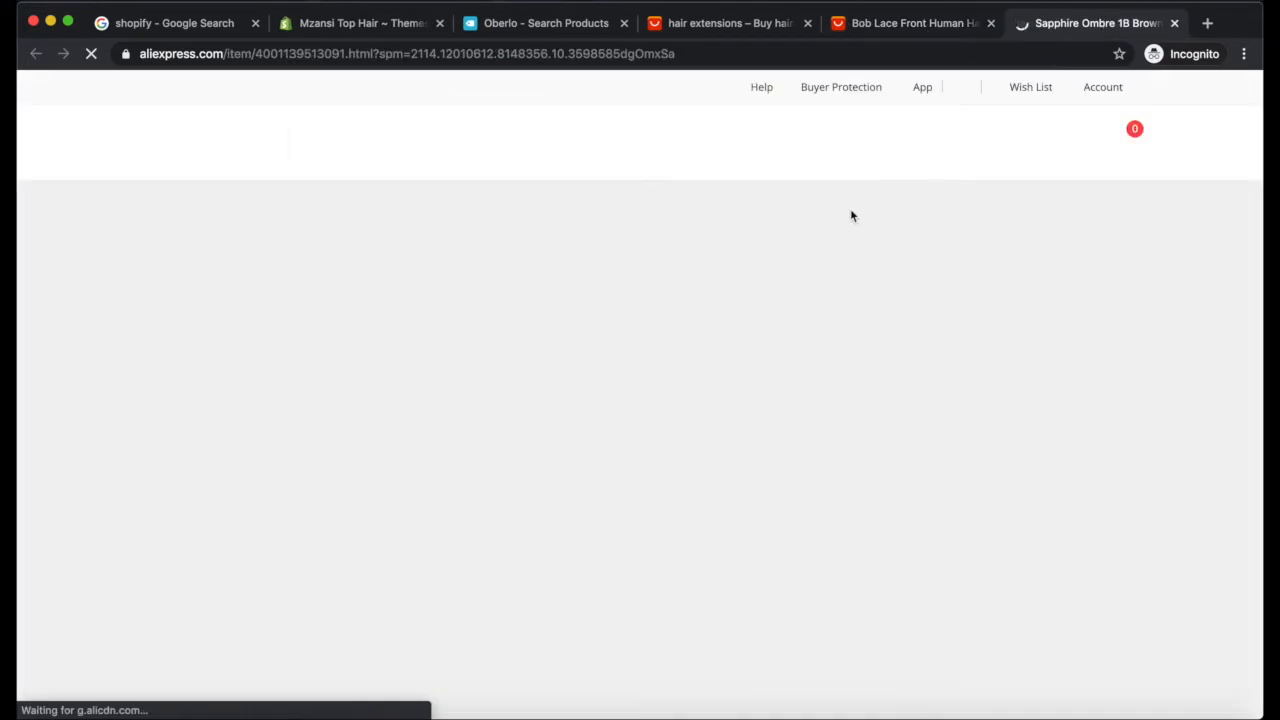
# Step: Choose the 8inches length and CHINA as the shipping origin for the wig, and check its estimated delivery time to South Africa
pyautogui.scroll(-5, 730, 388)
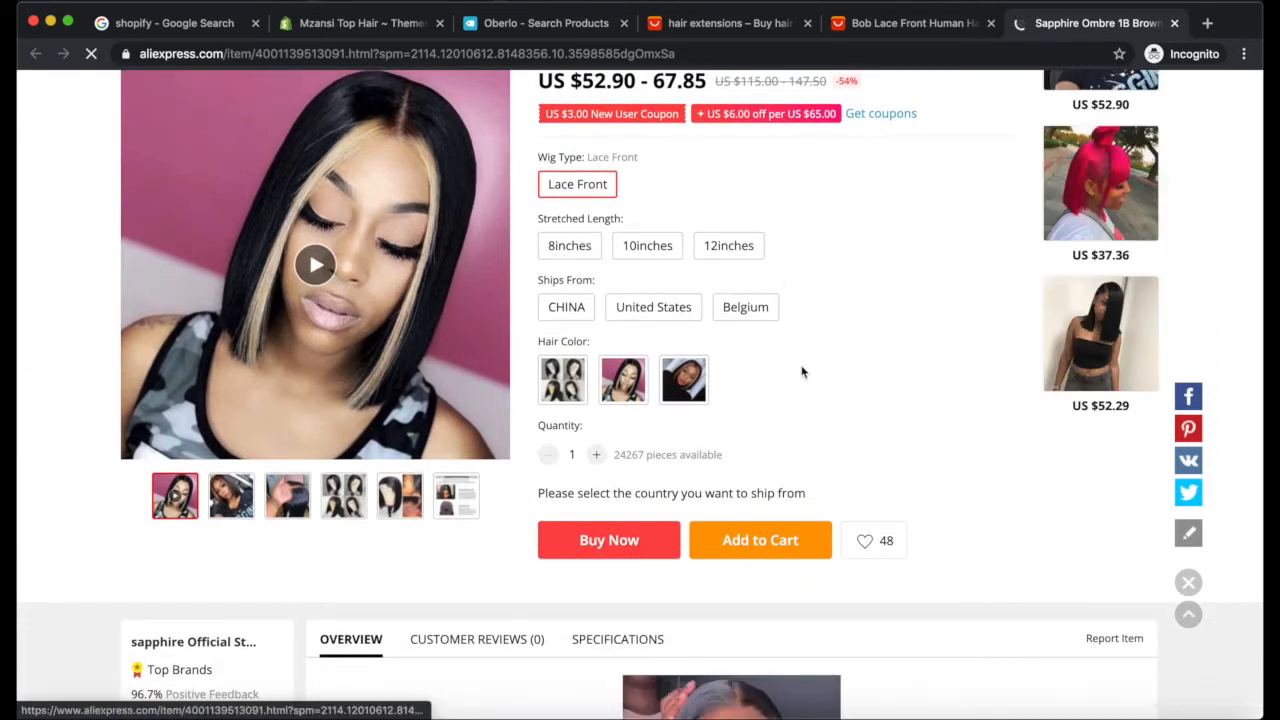
pyautogui.click(570, 248)
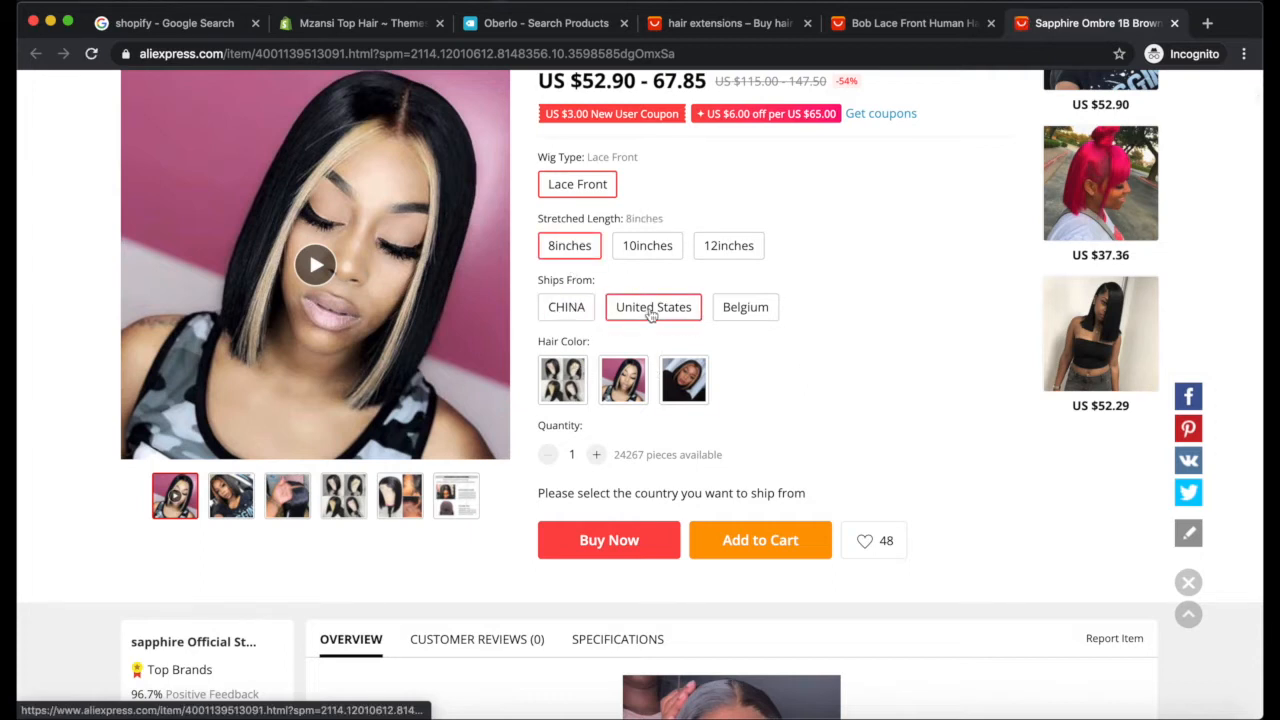
pyautogui.click(567, 310)
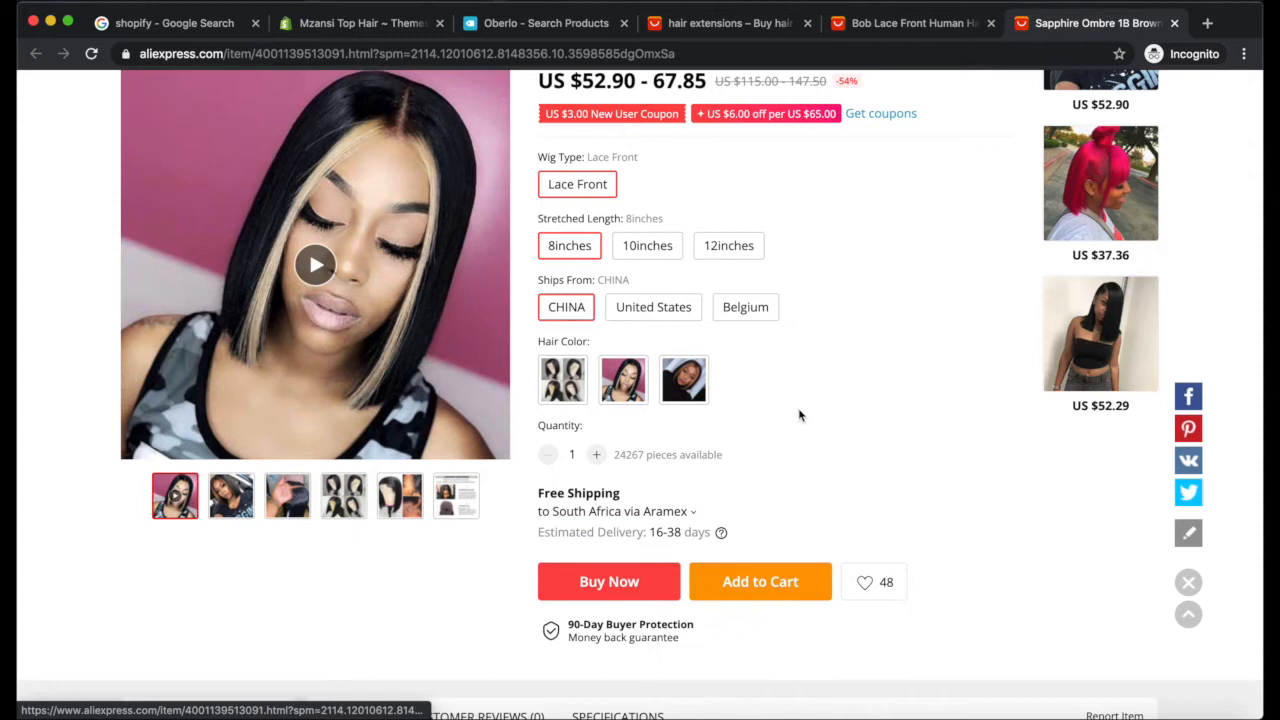
pyautogui.scroll(-1, 799, 415)
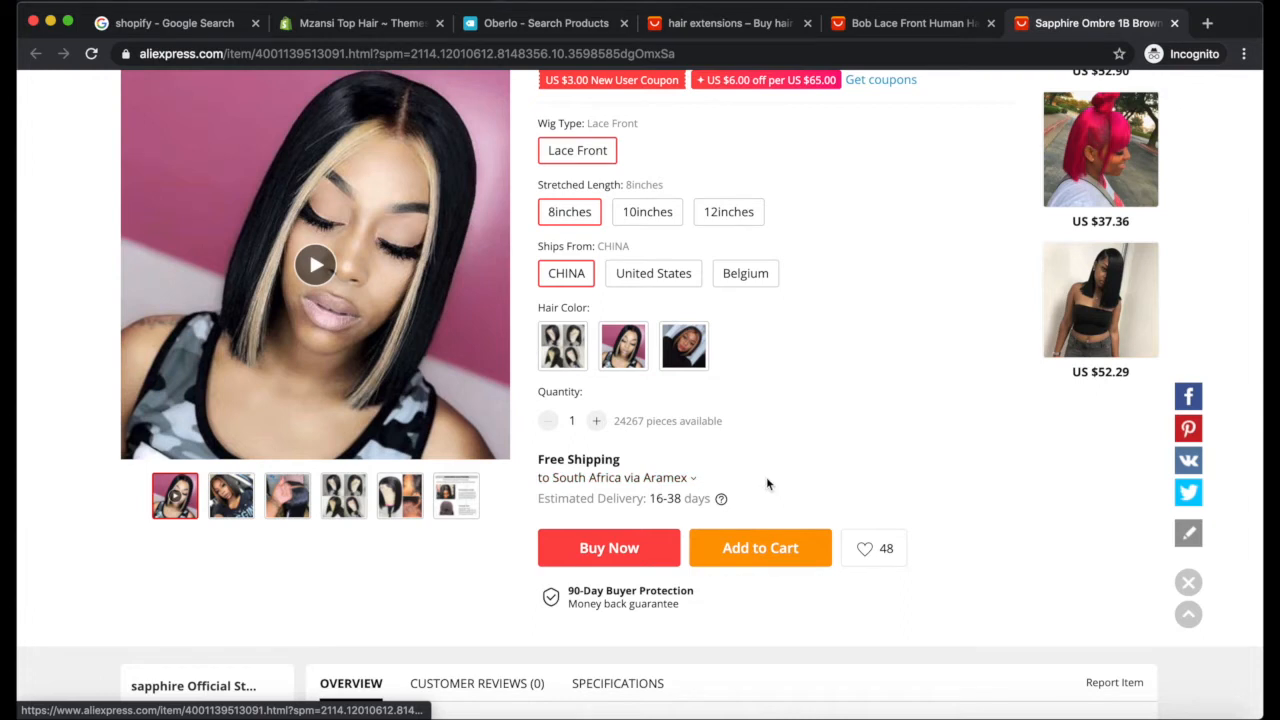
pyautogui.scroll(-1, 767, 484)
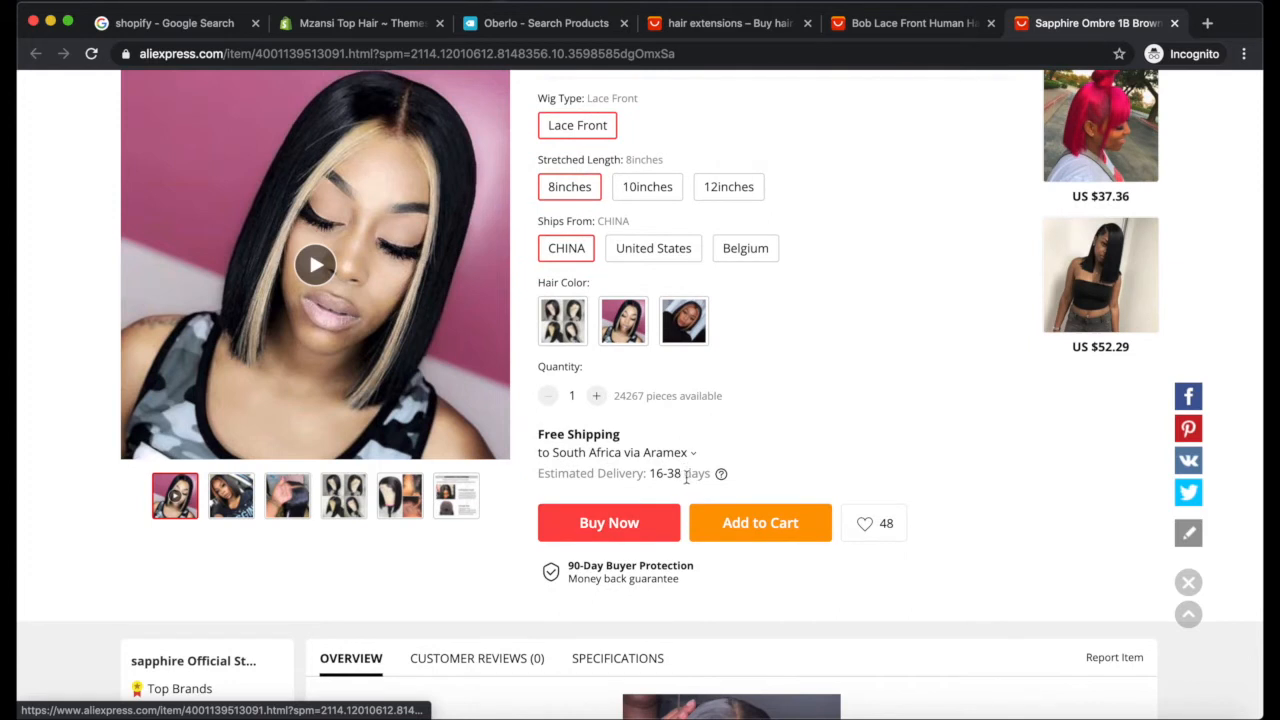
pyautogui.scroll(3, 734, 436)
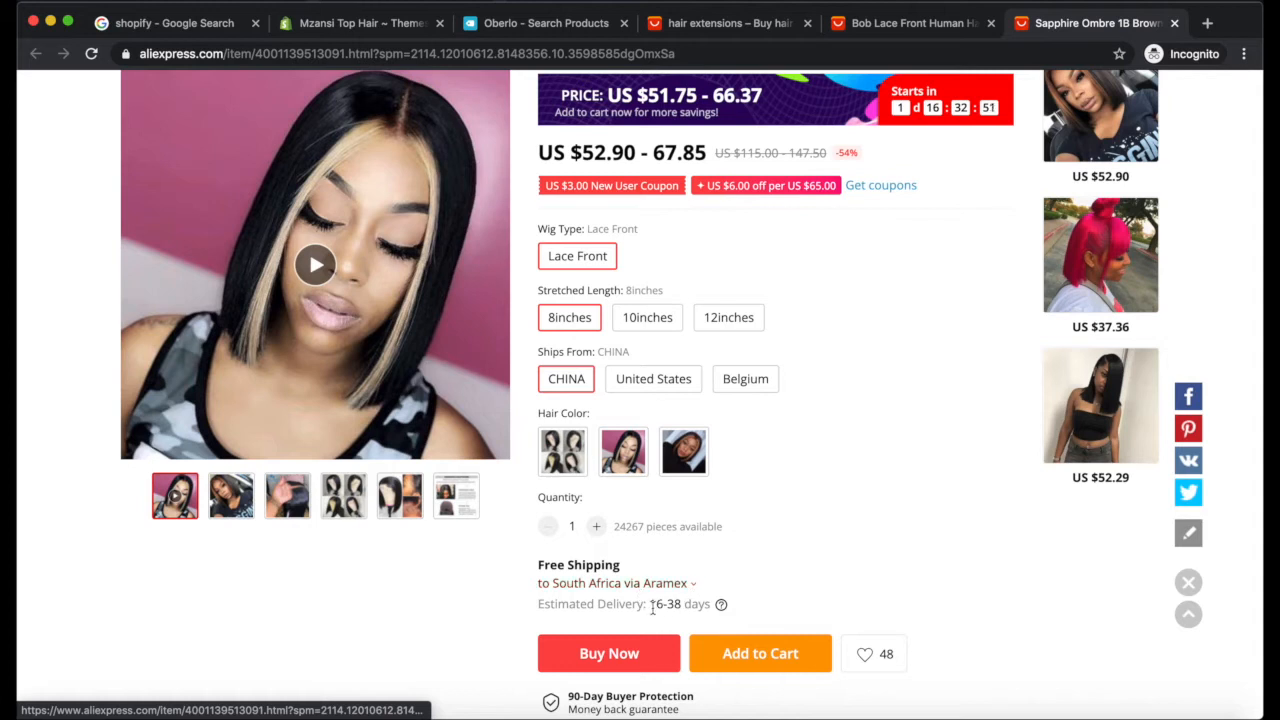
pyautogui.moveTo(651, 603); pyautogui.dragTo(718, 604)
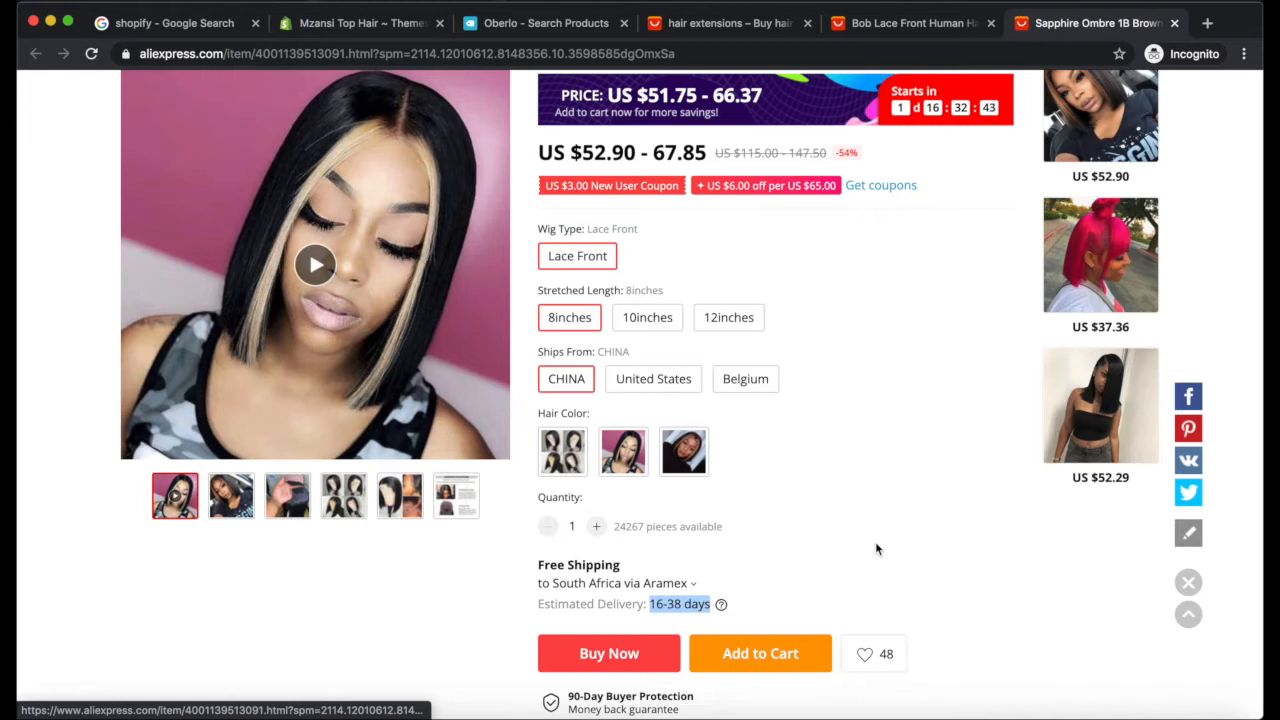
# Step: Switch to Oberlo's hair extensions results and compare the bundles' delivery times and shipping costs with the AliExpress wig's
pyautogui.click(530, 25)
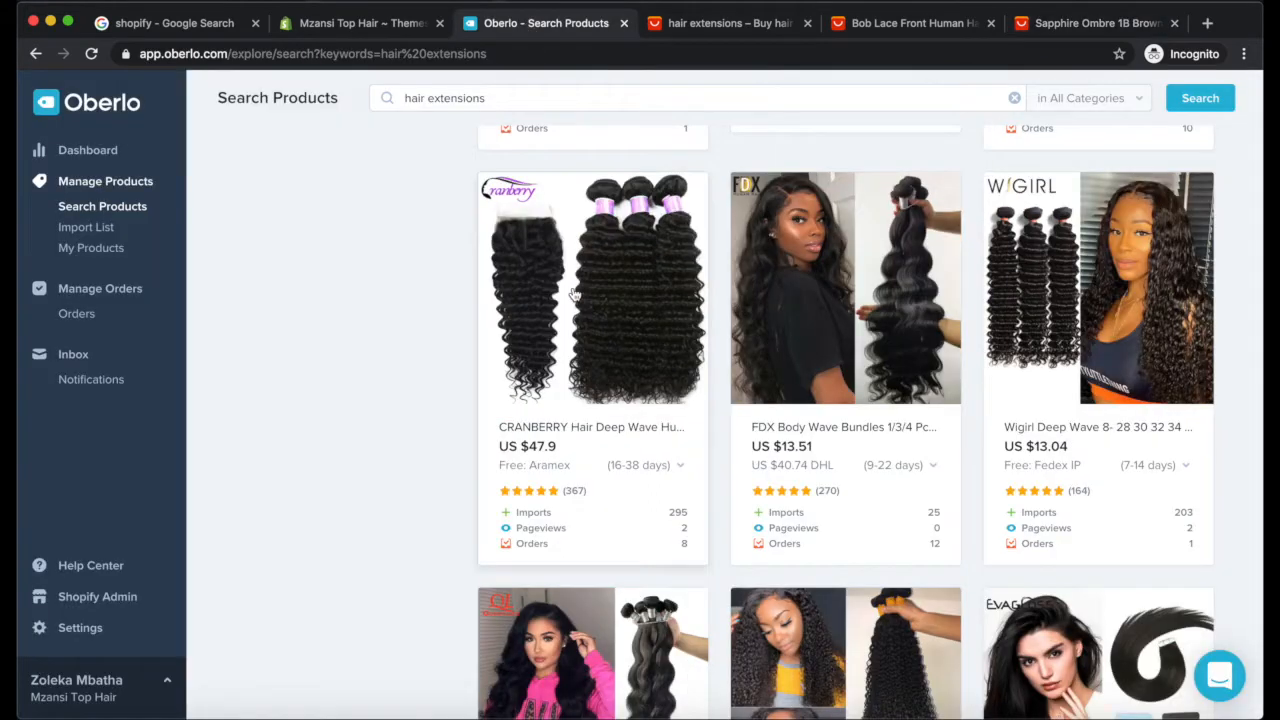
pyautogui.scroll(-1, 623, 471)
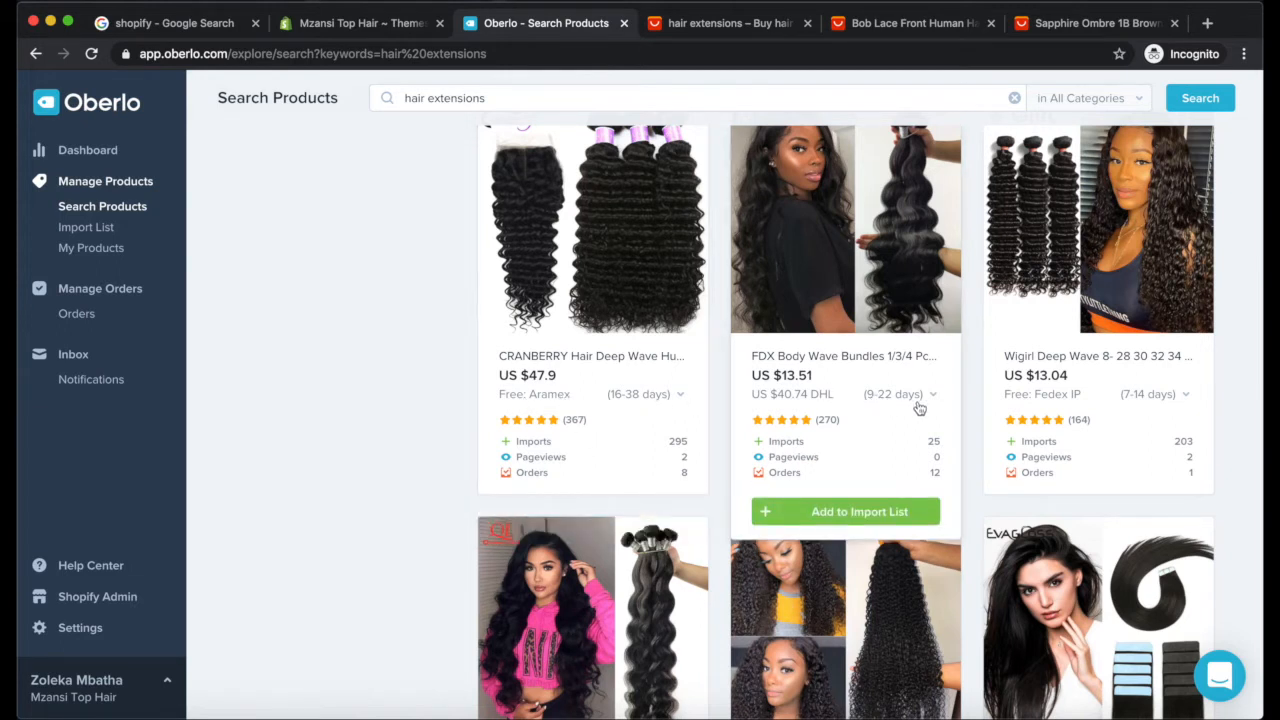
pyautogui.scroll(-1, 920, 415)
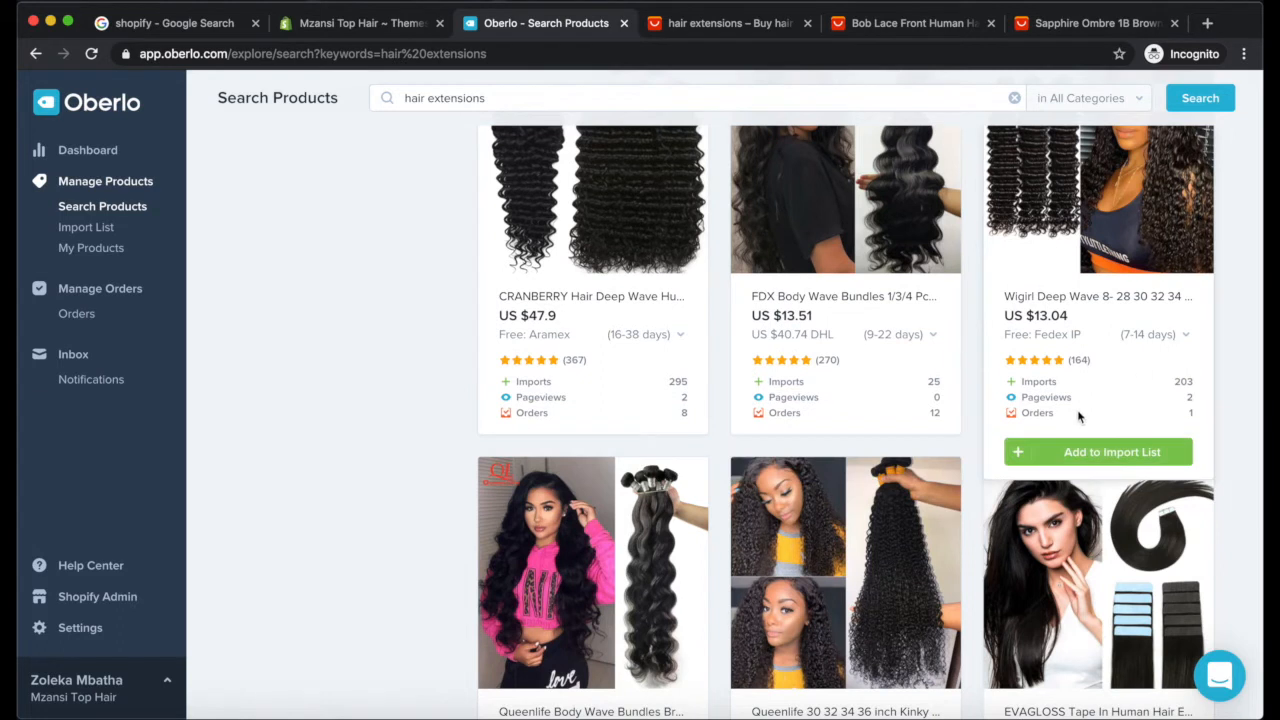
pyautogui.scroll(-1, 1110, 330)
pyautogui.click(1079, 32)
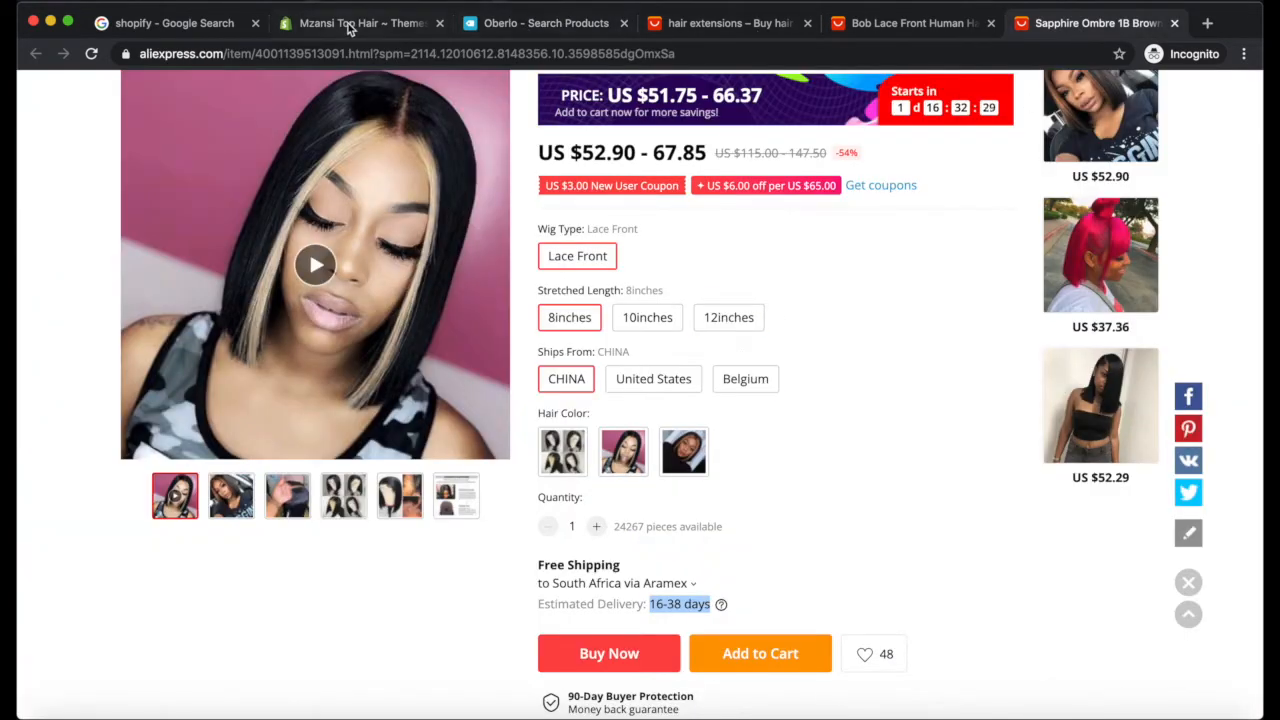
# Step: Return to Oberlo's results, review the bundles' prices and shipping, and add the FDX Body Wave Bundles product to the import list
pyautogui.click(530, 27)
pyautogui.scroll(-1, 650, 320)
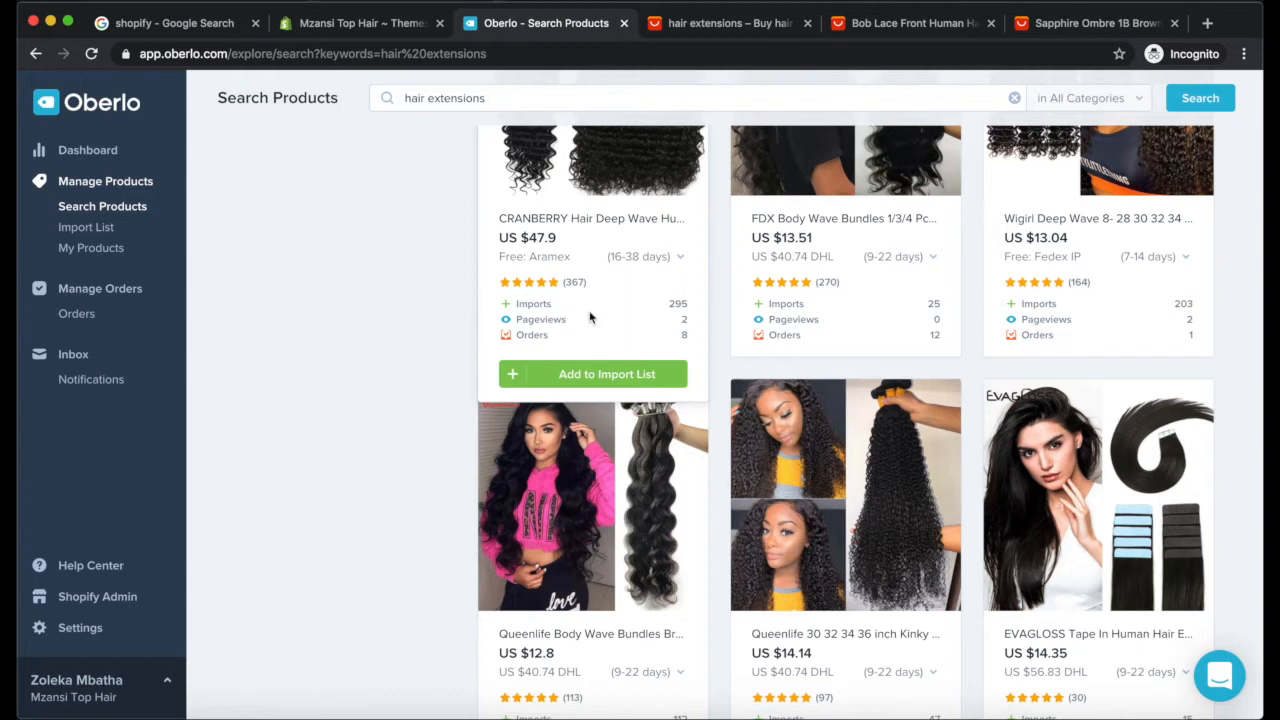
pyautogui.scroll(1, 593, 314)
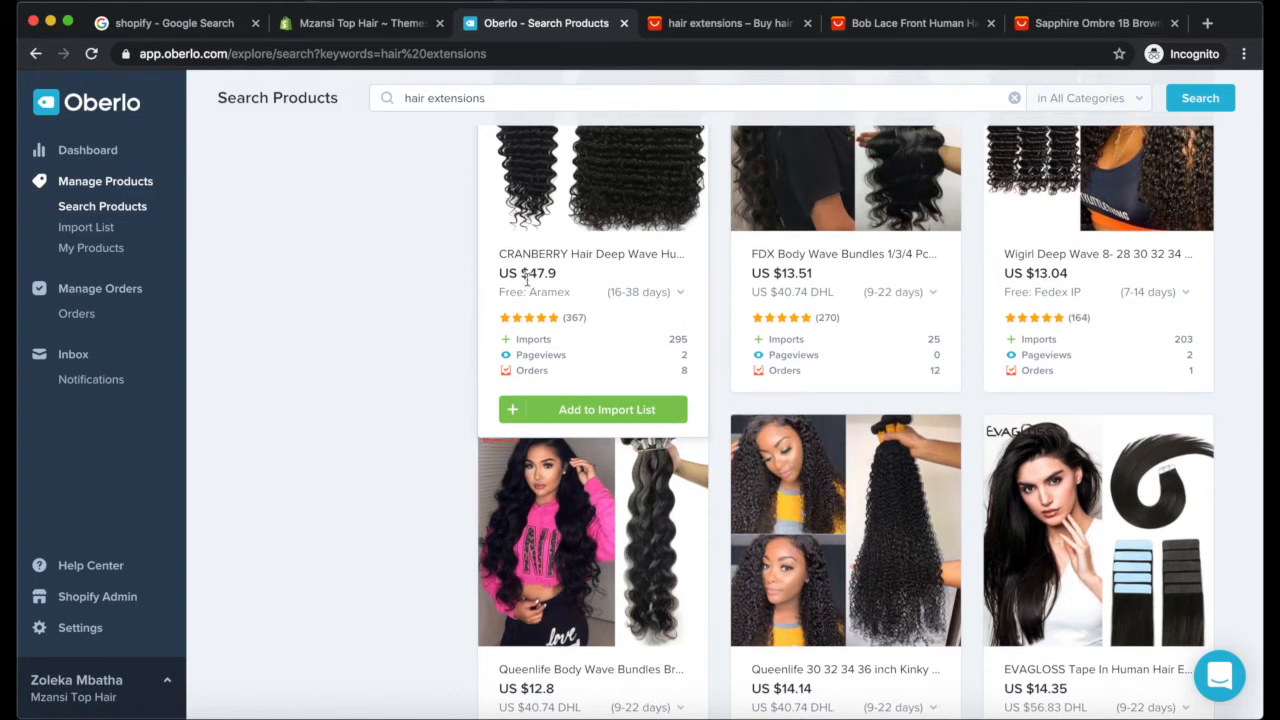
pyautogui.scroll(3, 527, 281)
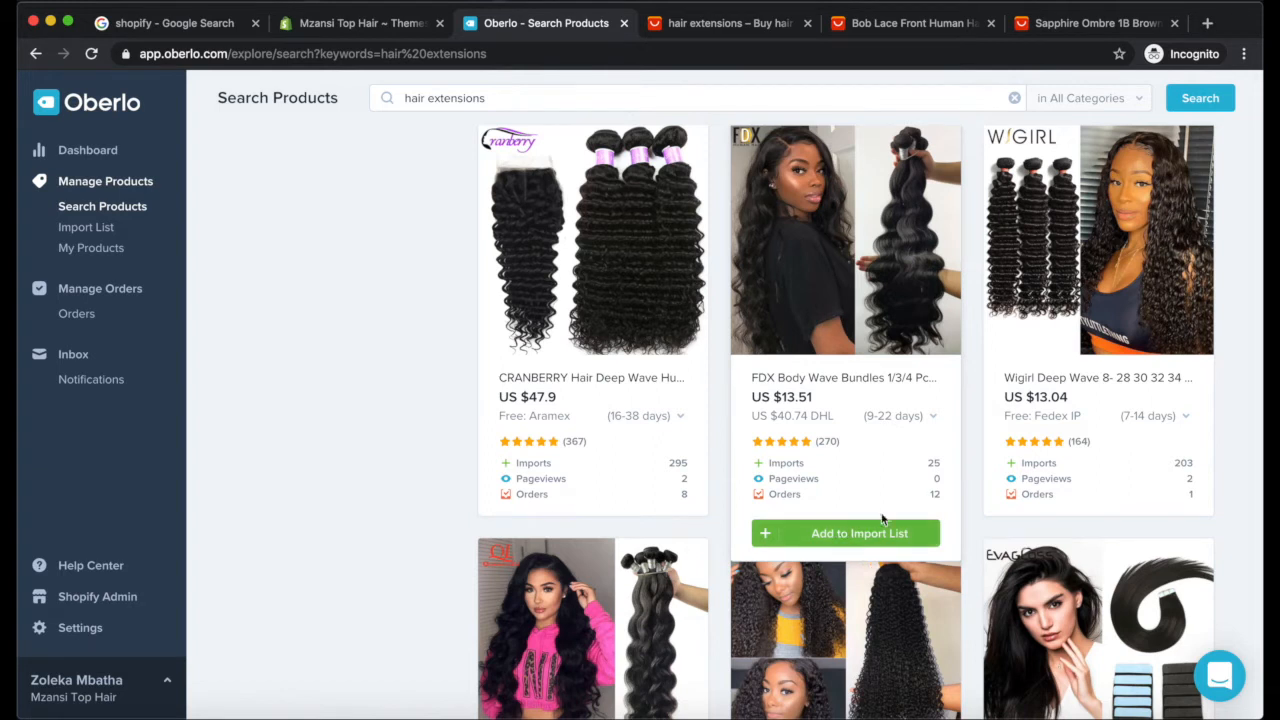
pyautogui.click(862, 536)
# Step: Find the Luvin Deep Wave Brazilian Hair product further along the results and add it to the import list
pyautogui.scroll(-2, 855, 541)
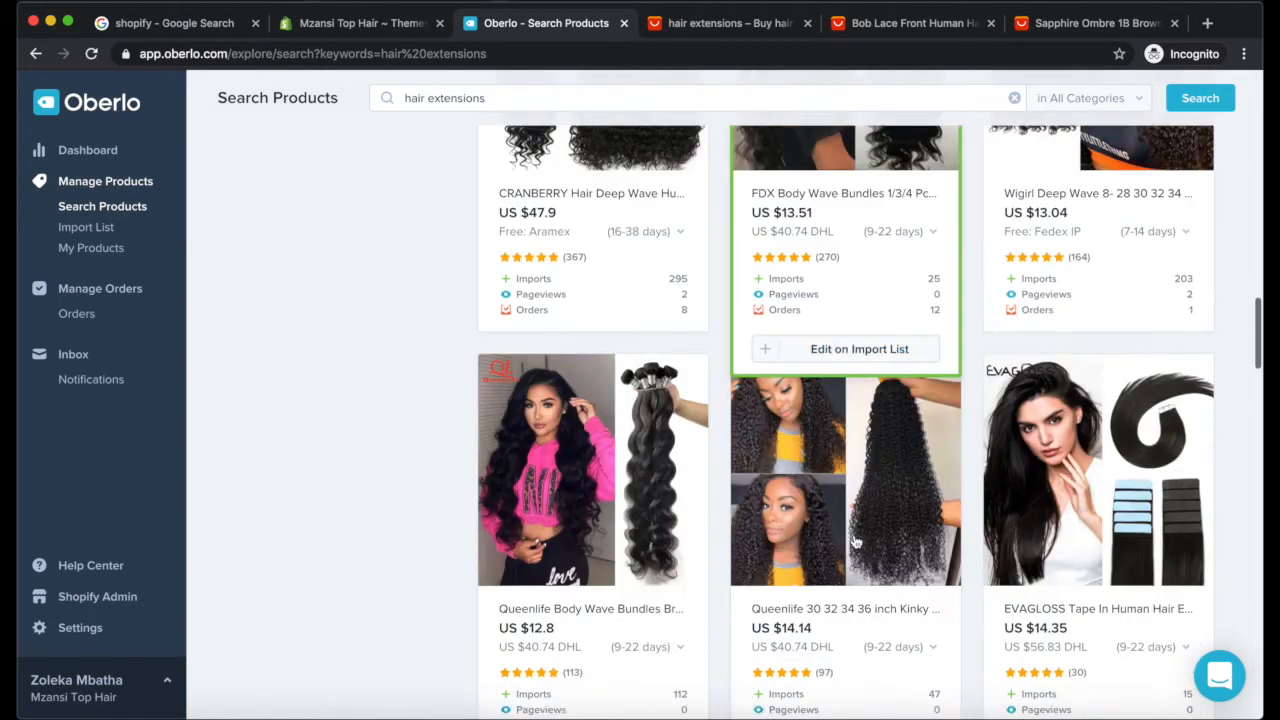
pyautogui.scroll(-2, 855, 541)
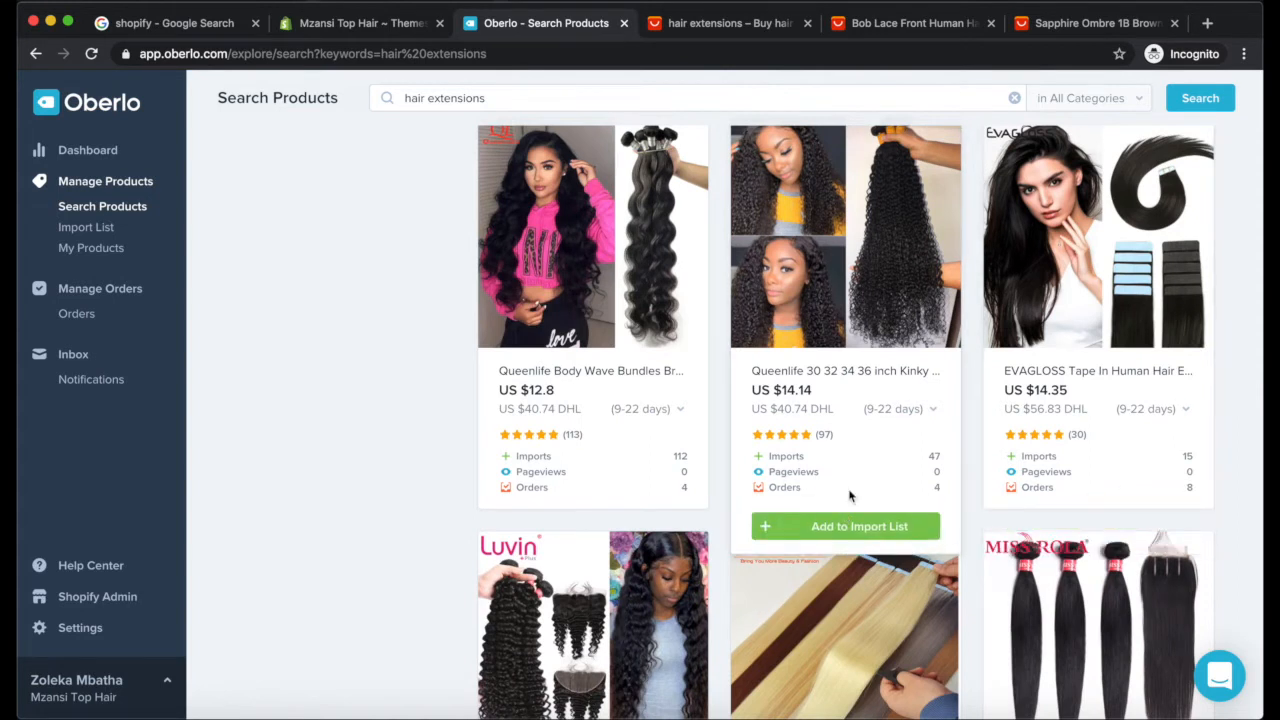
pyautogui.scroll(-2, 857, 434)
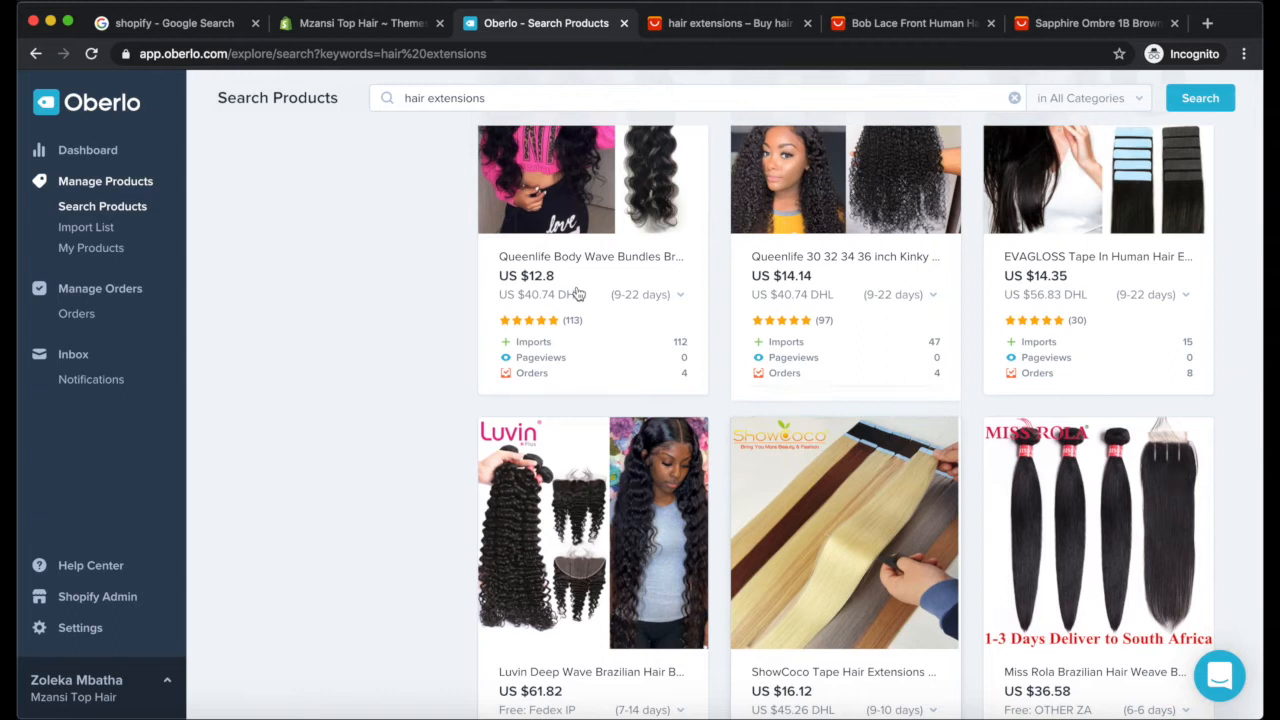
pyautogui.scroll(-3, 620, 400)
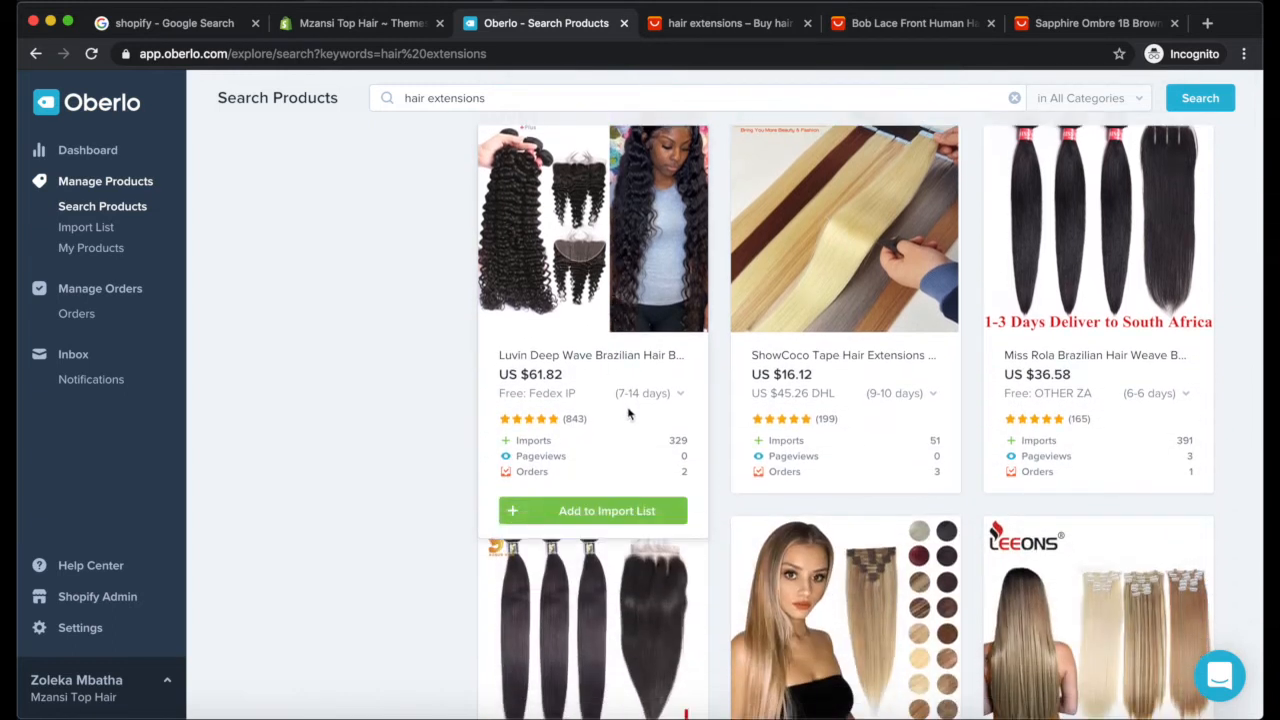
pyautogui.click(625, 510)
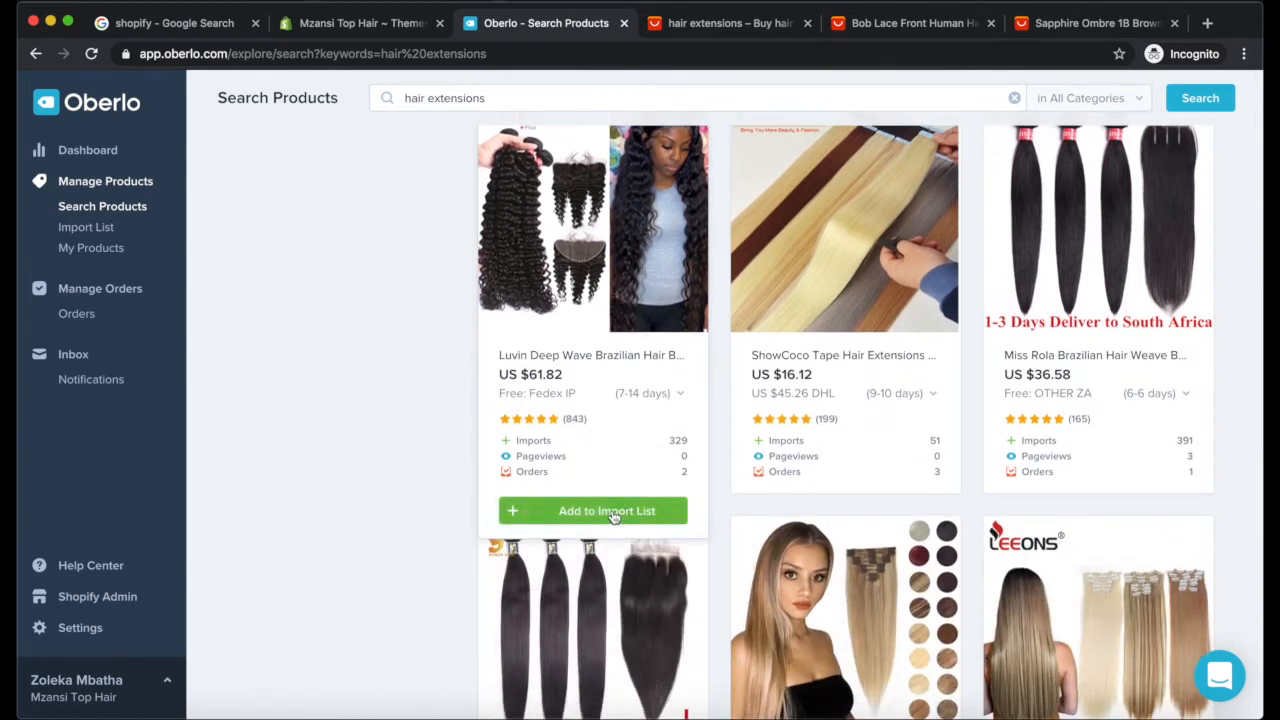
# Step: Review the weave and clip-in products that follow and add the BHF 100% Human Braiding Hair product to the import list
pyautogui.scroll(-5, 766, 512)
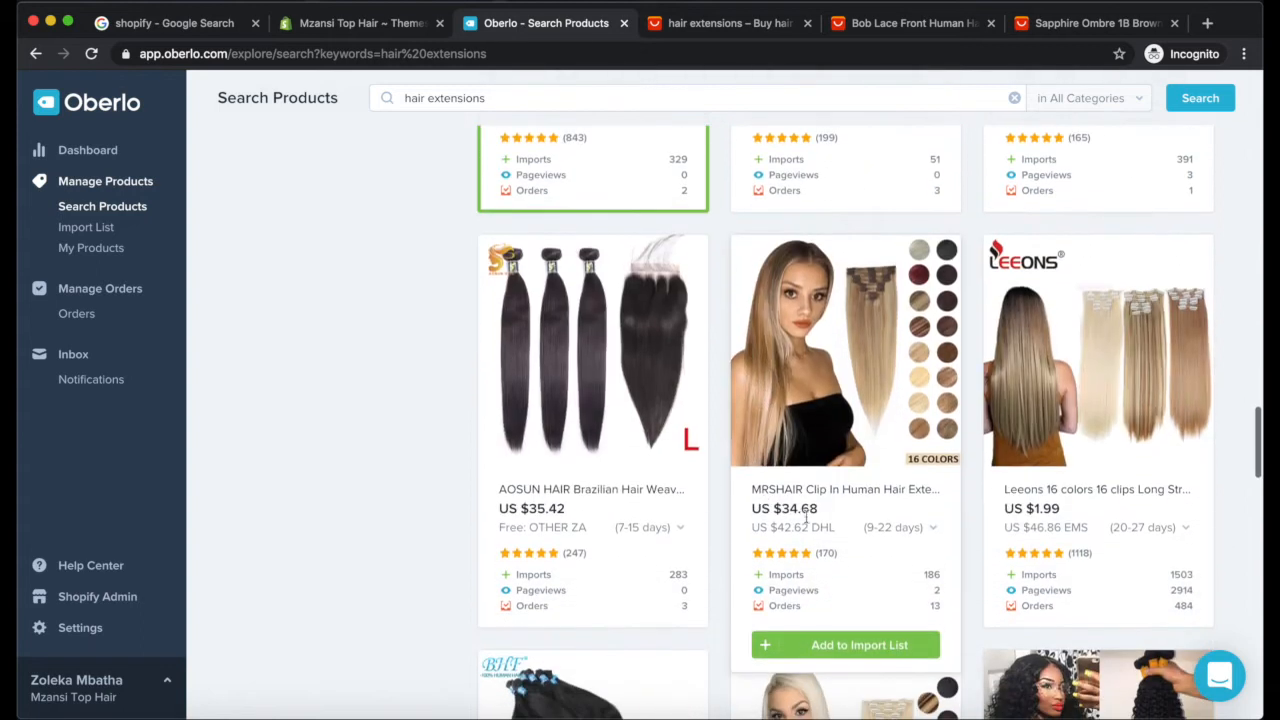
pyautogui.scroll(1, 990, 300)
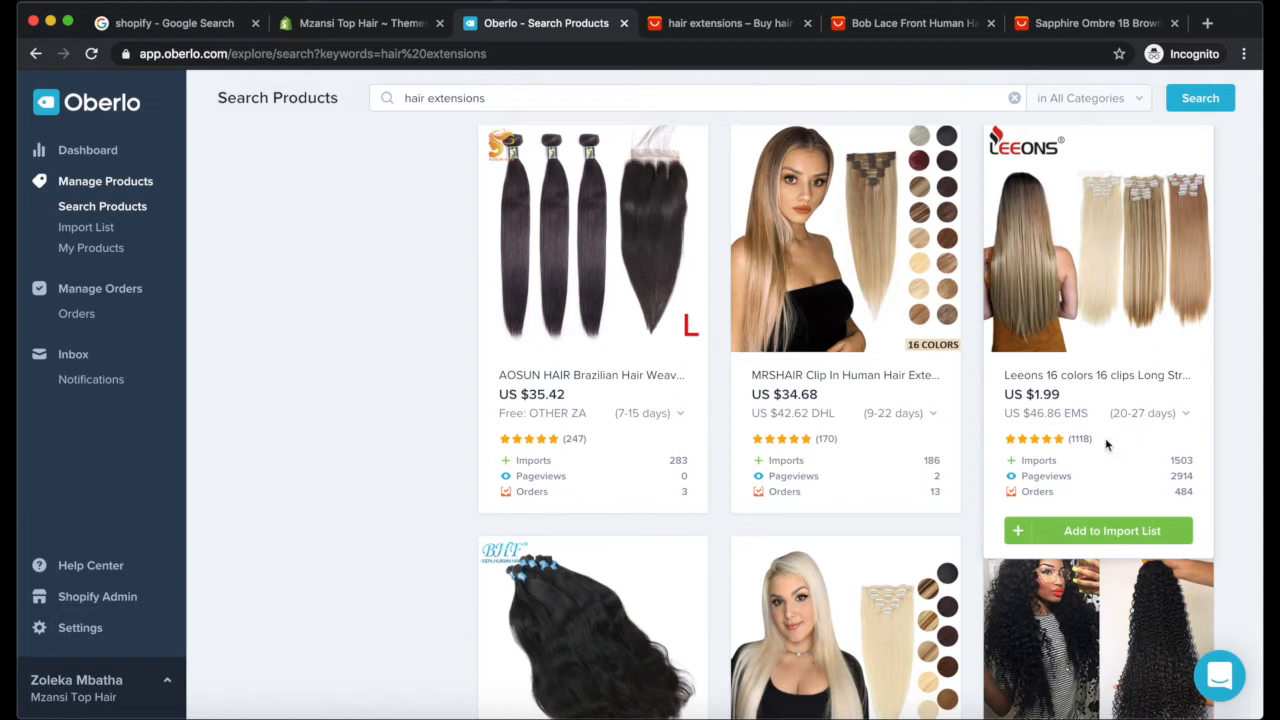
pyautogui.scroll(-1, 884, 457)
pyautogui.scroll(-5, 884, 457)
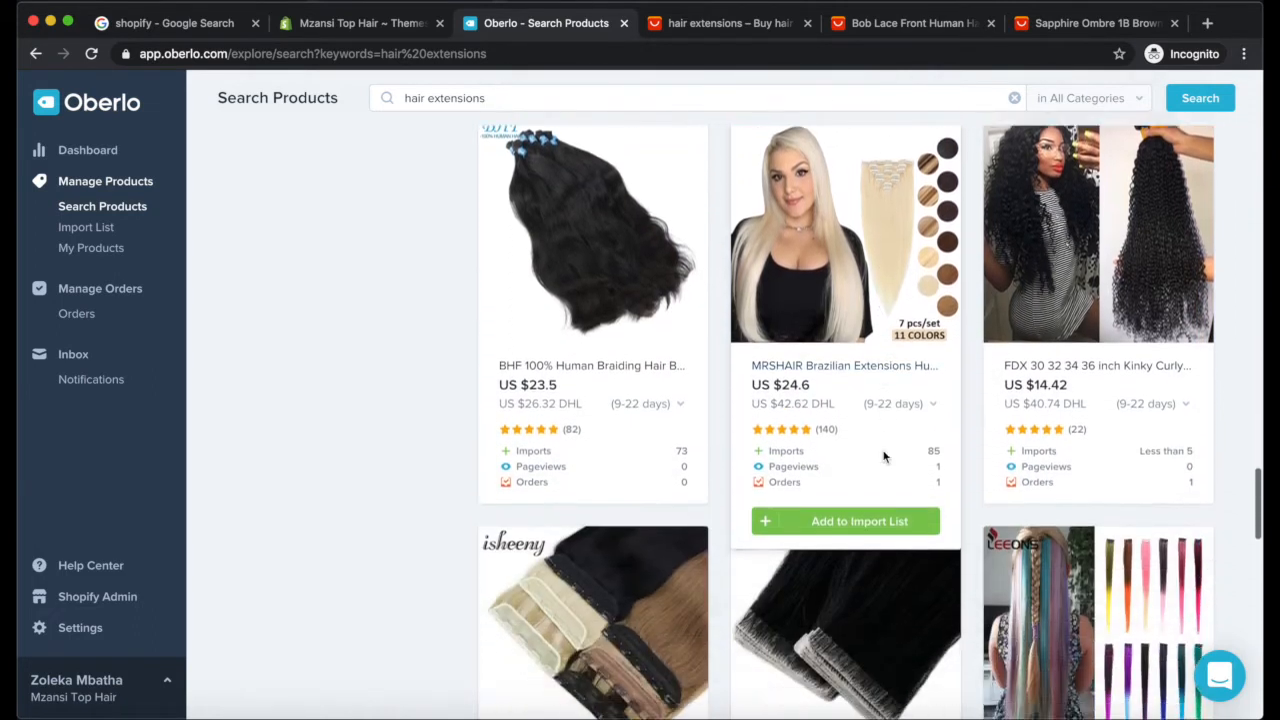
pyautogui.scroll(1, 624, 400)
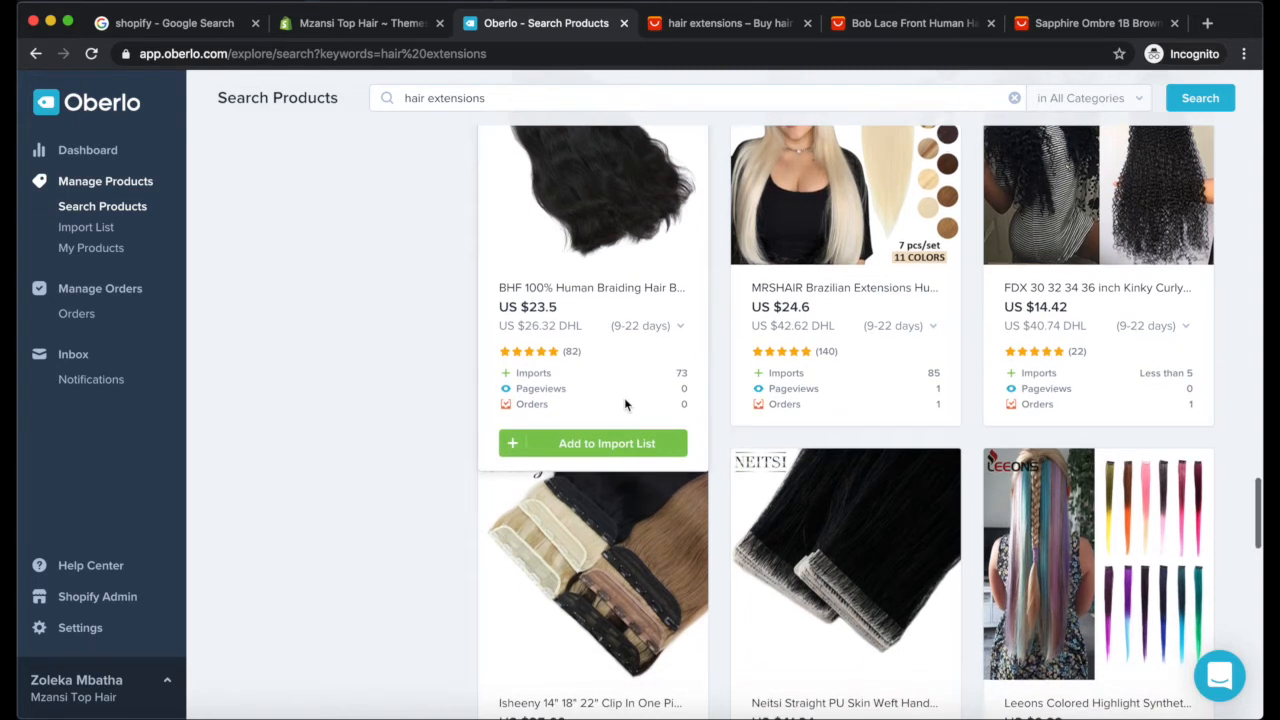
pyautogui.scroll(1, 624, 400)
pyautogui.scroll(-2, 606, 466)
pyautogui.click(604, 476)
# Step: Review the remaining hair extension products on the first results page, and open page 2 of the results
pyautogui.scroll(-8, 722, 497)
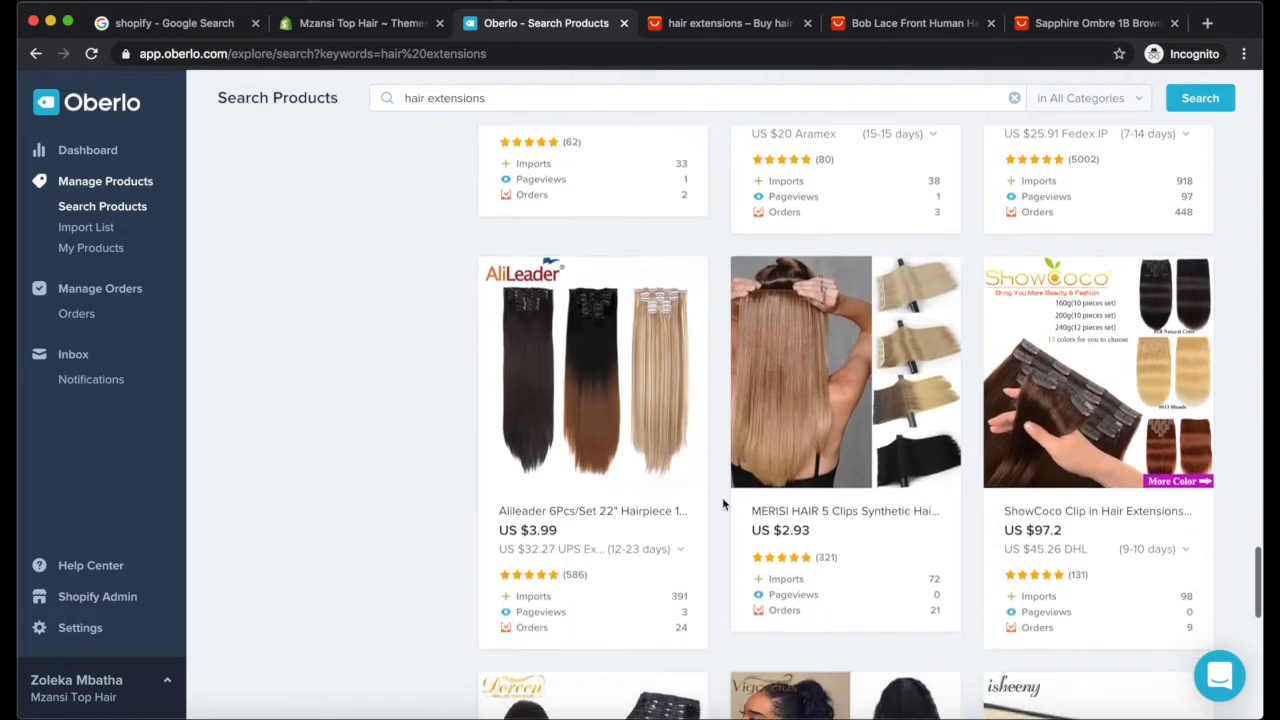
pyautogui.scroll(-5, 722, 503)
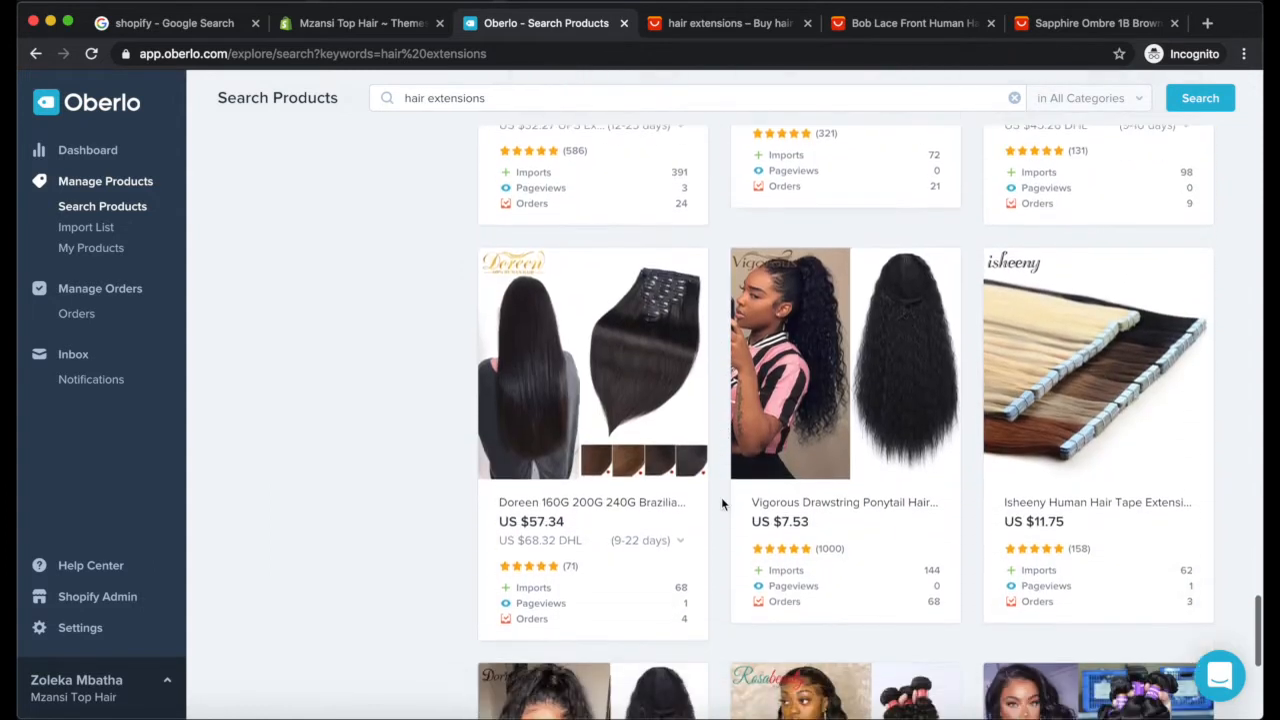
pyautogui.scroll(-3, 722, 503)
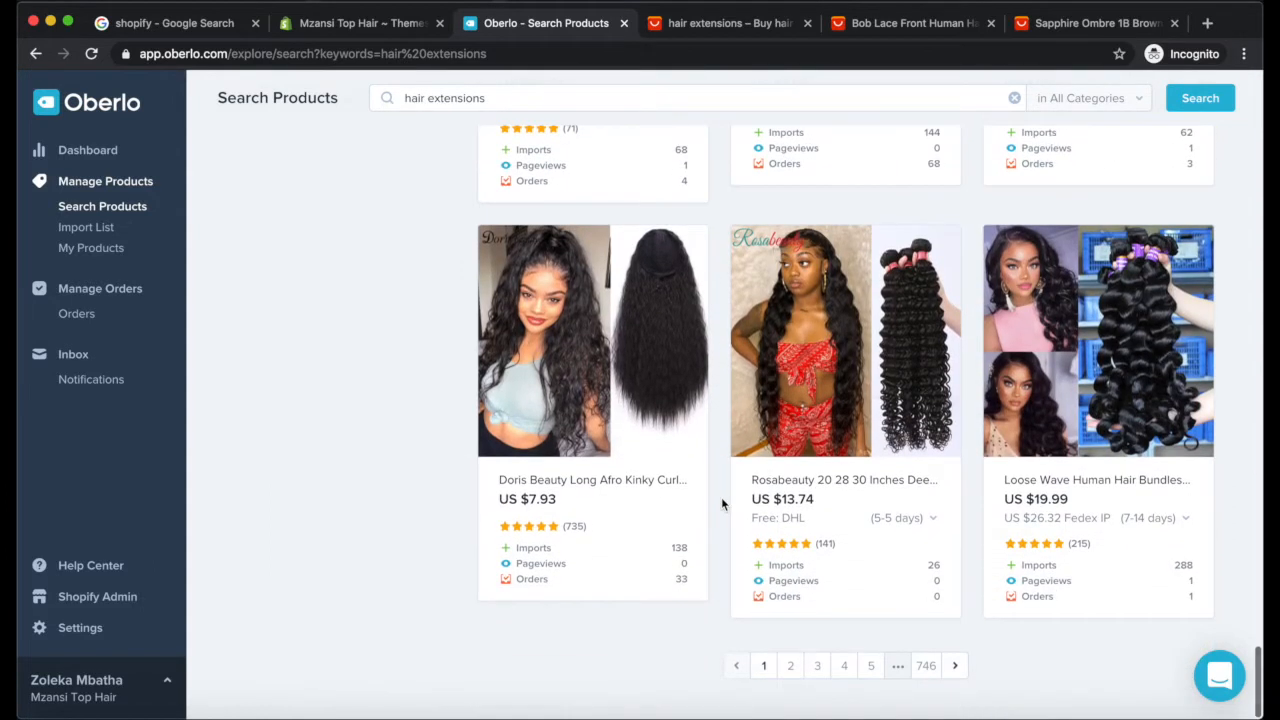
pyautogui.moveTo(745, 512)
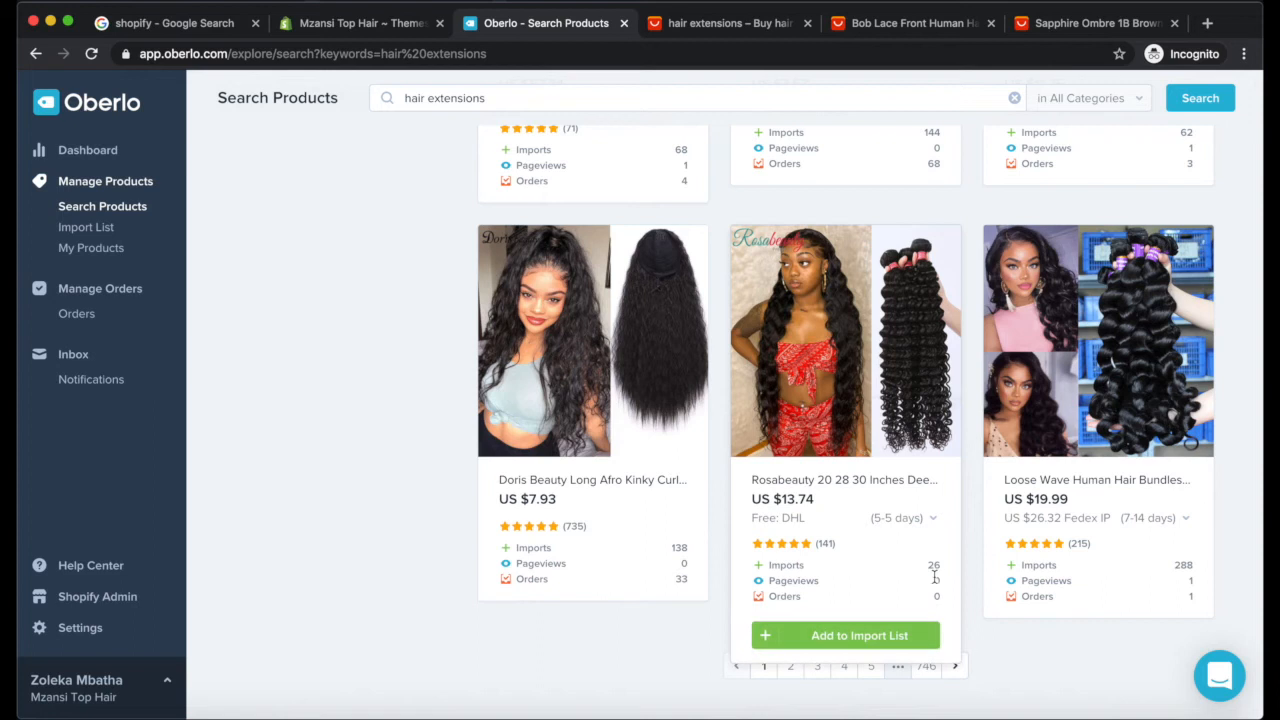
pyautogui.moveTo(1107, 641)
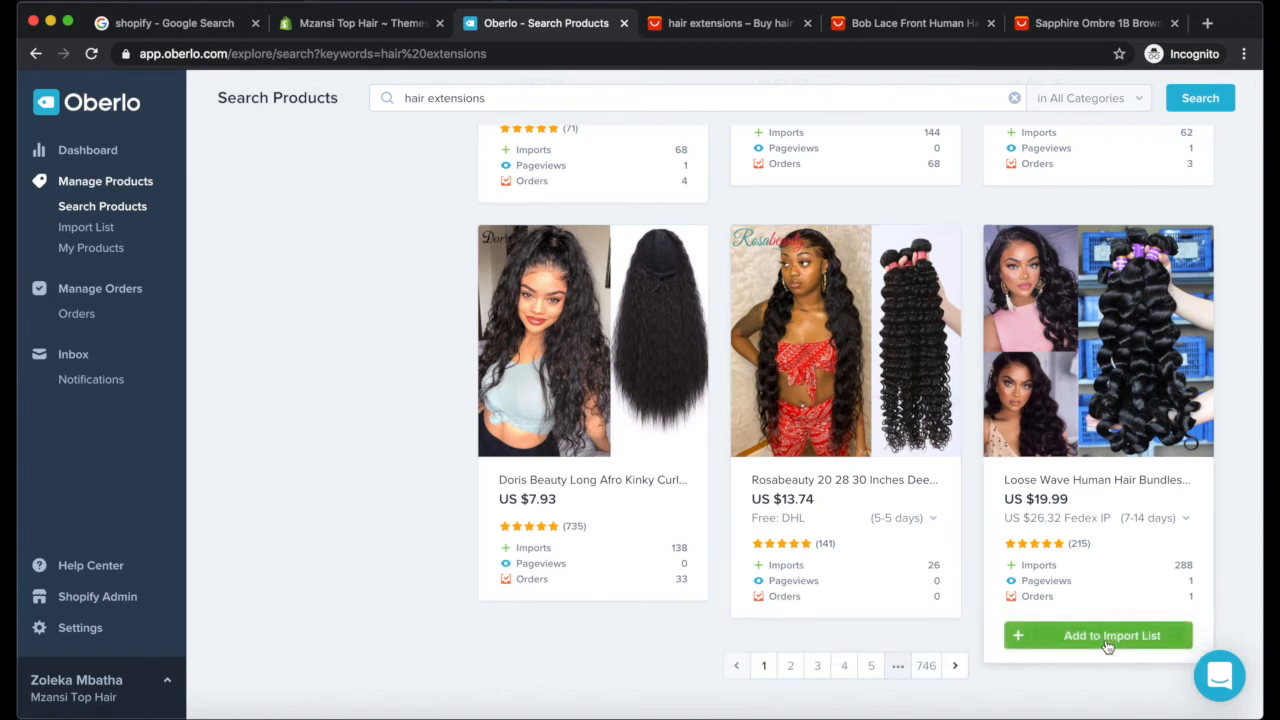
pyautogui.click(791, 670)
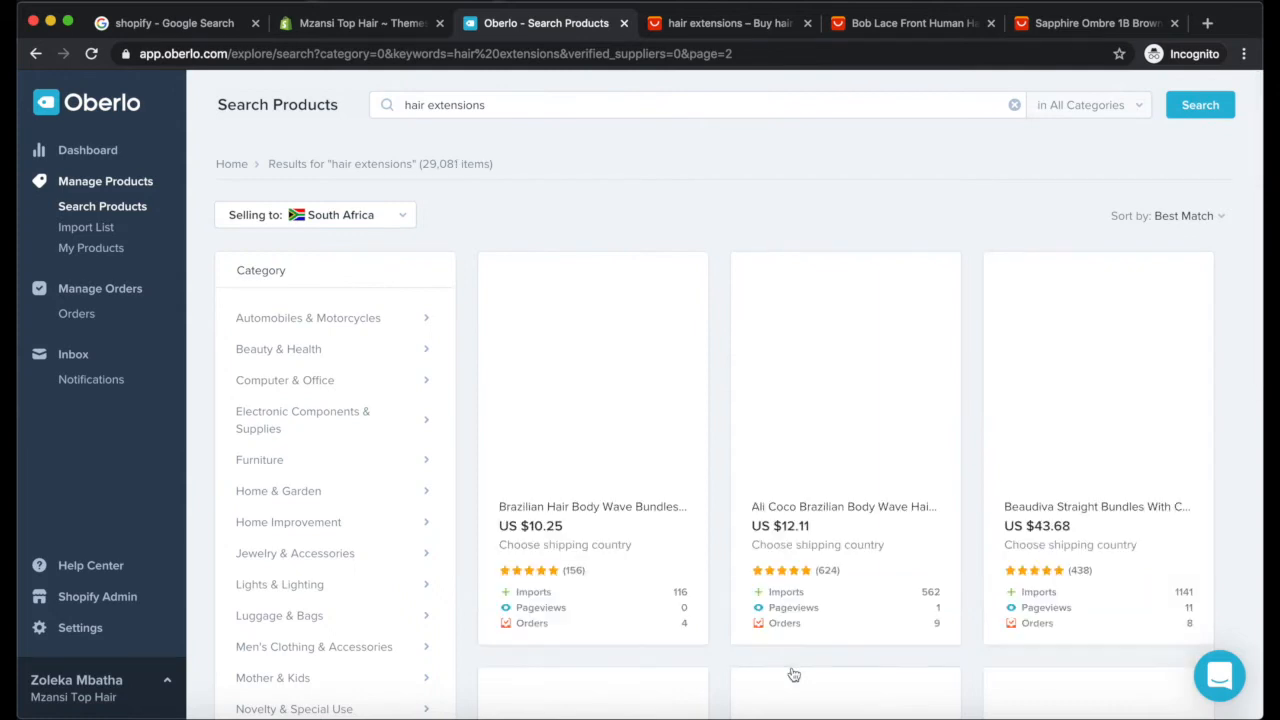
# Step: Browse results pages 2 and 3 and add the Aircabin Brazilian Body Wave and Sapphire Brazilian Hair Weave bundles to the import list
pyautogui.scroll(-5, 793, 675)
pyautogui.scroll(2, 793, 675)
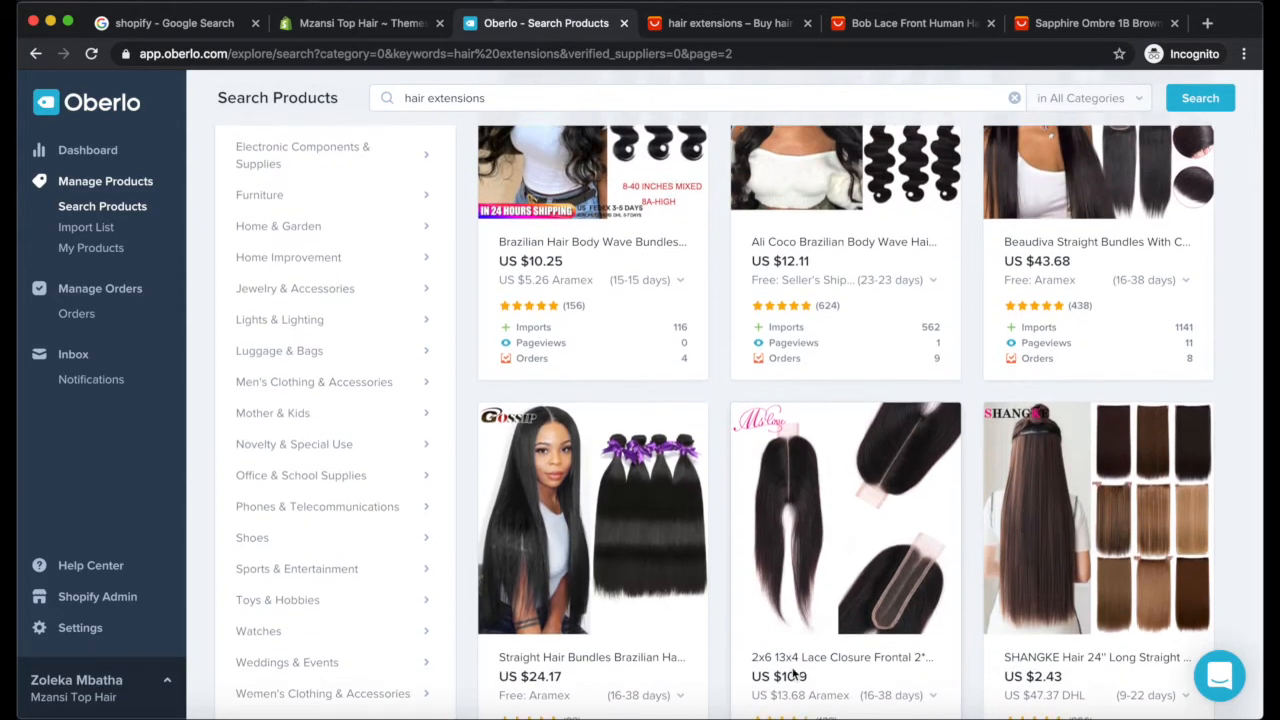
pyautogui.click(612, 432)
pyautogui.scroll(-4, 640, 500)
pyautogui.scroll(-4, 656, 554)
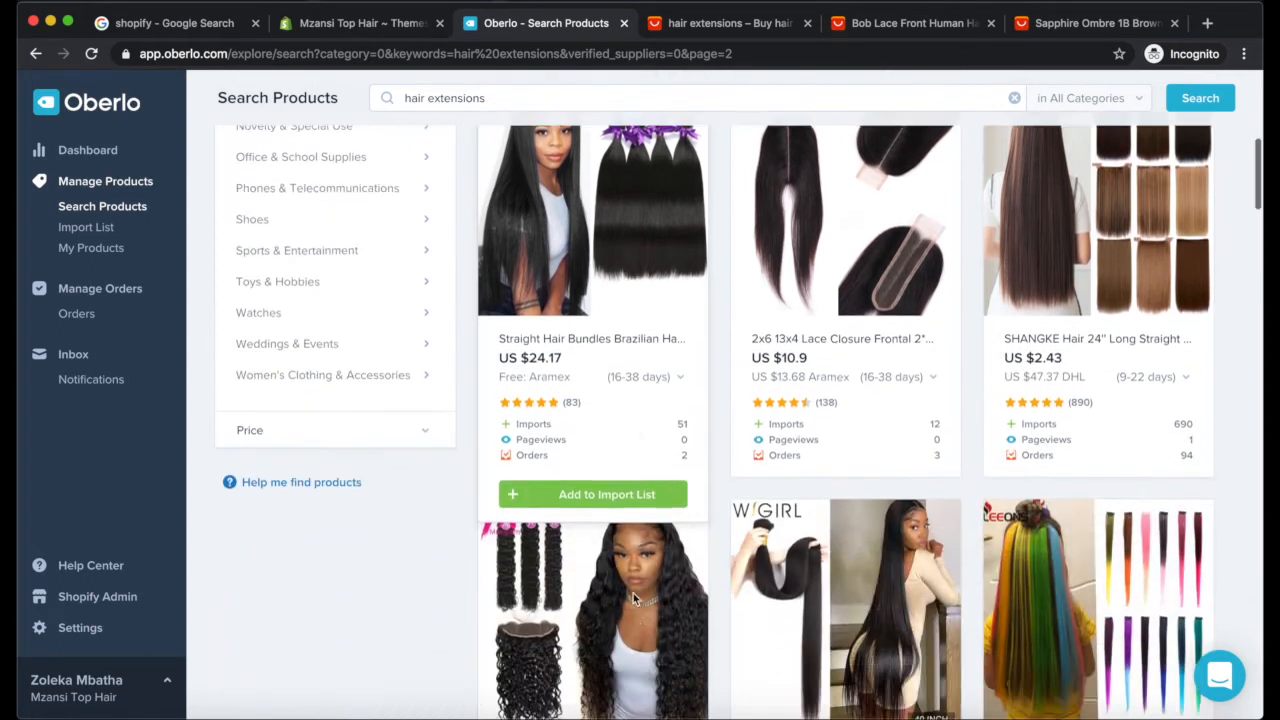
pyautogui.click(600, 467)
pyautogui.scroll(-10, 776, 524)
pyautogui.scroll(-15, 776, 524)
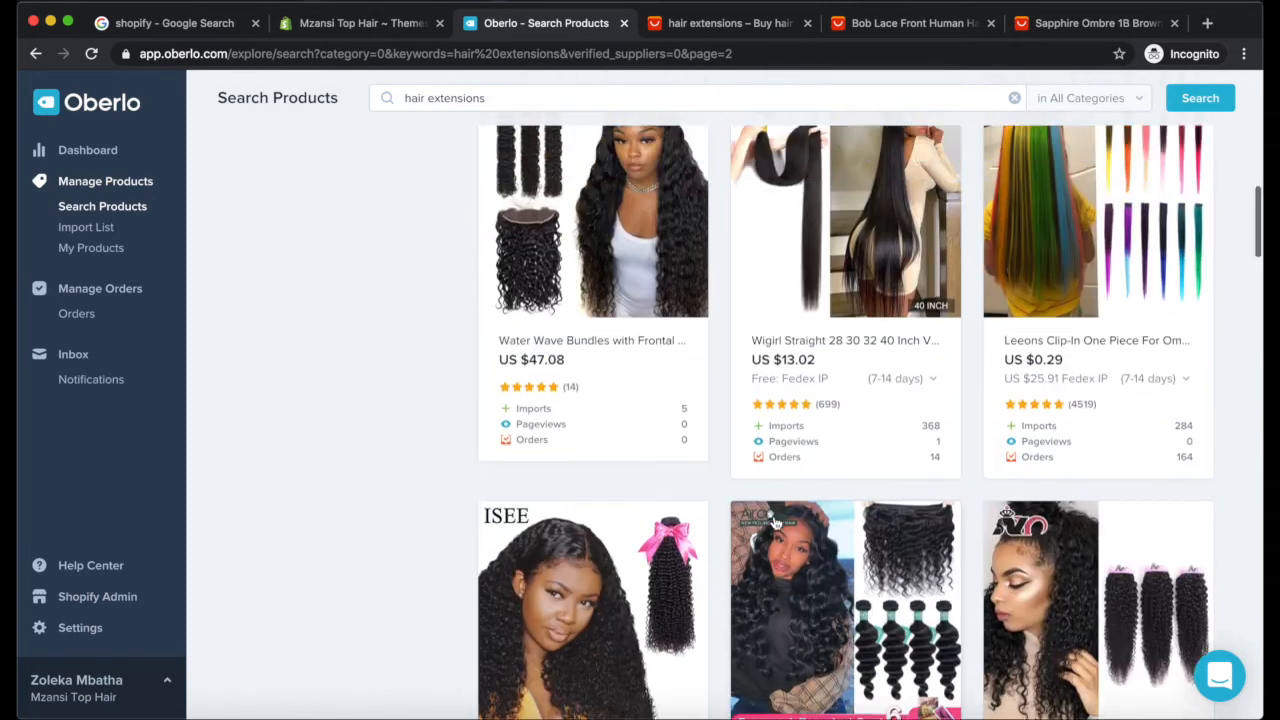
pyautogui.scroll(-15, 820, 578)
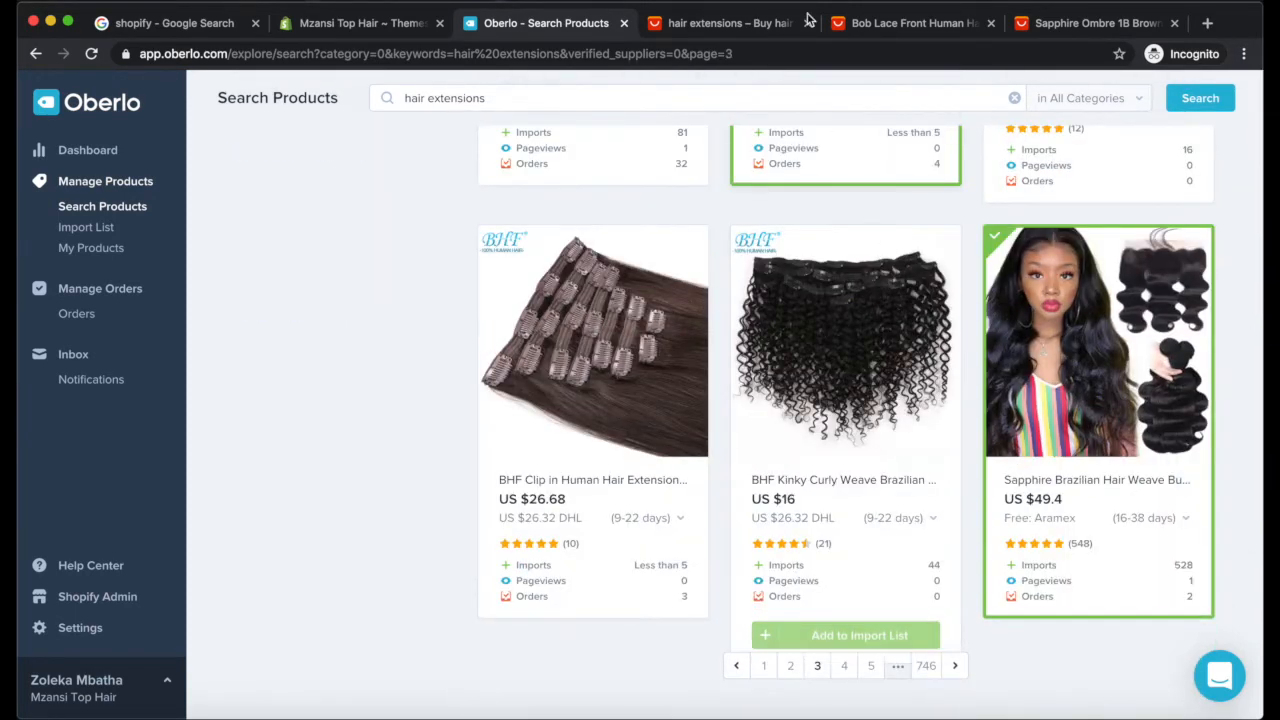
# Step: Switch to the Sapphire Ombre 1B Brown wig on AliExpress and preview its product video, pausing it near the start
pyautogui.click(900, 30)
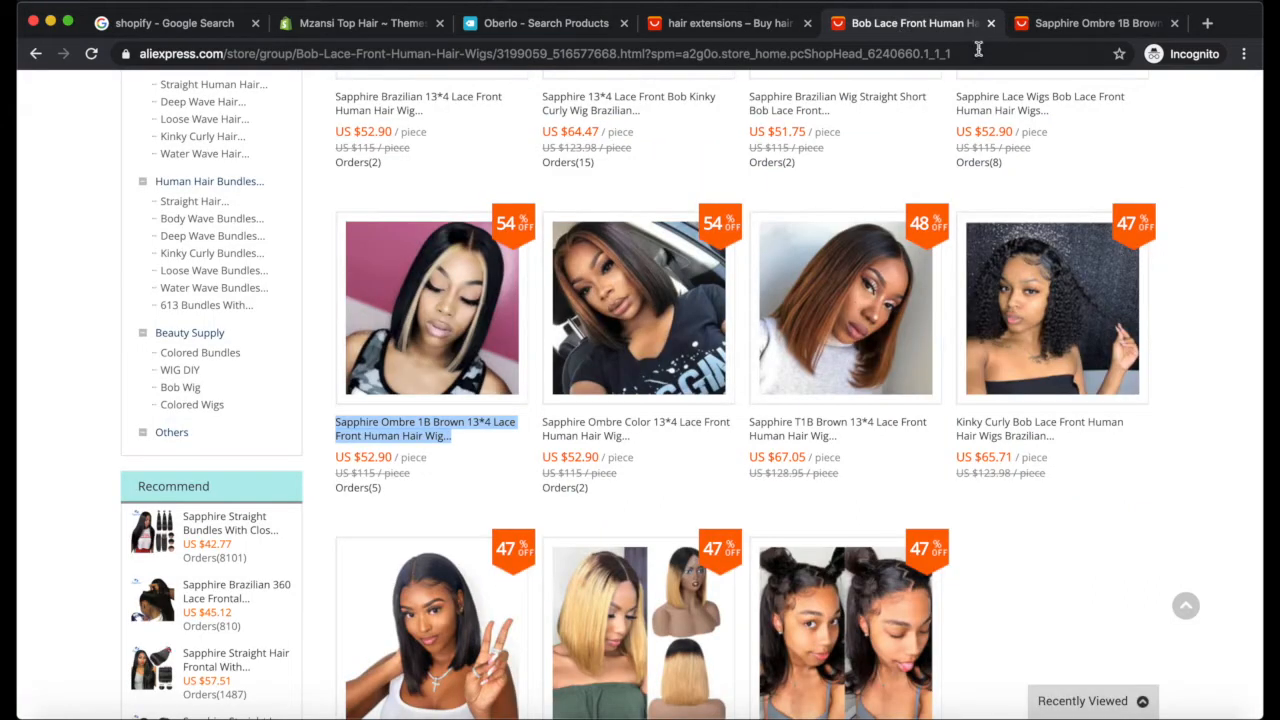
pyautogui.click(1066, 24)
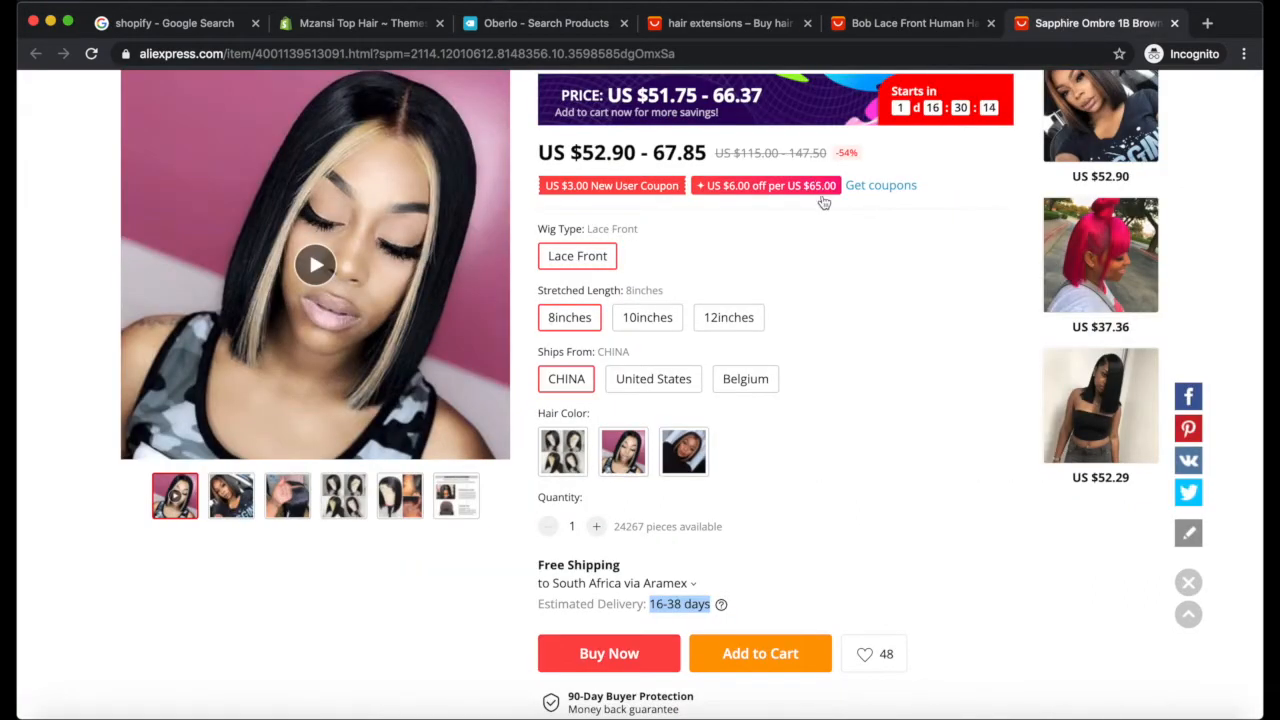
pyautogui.scroll(3, 833, 229)
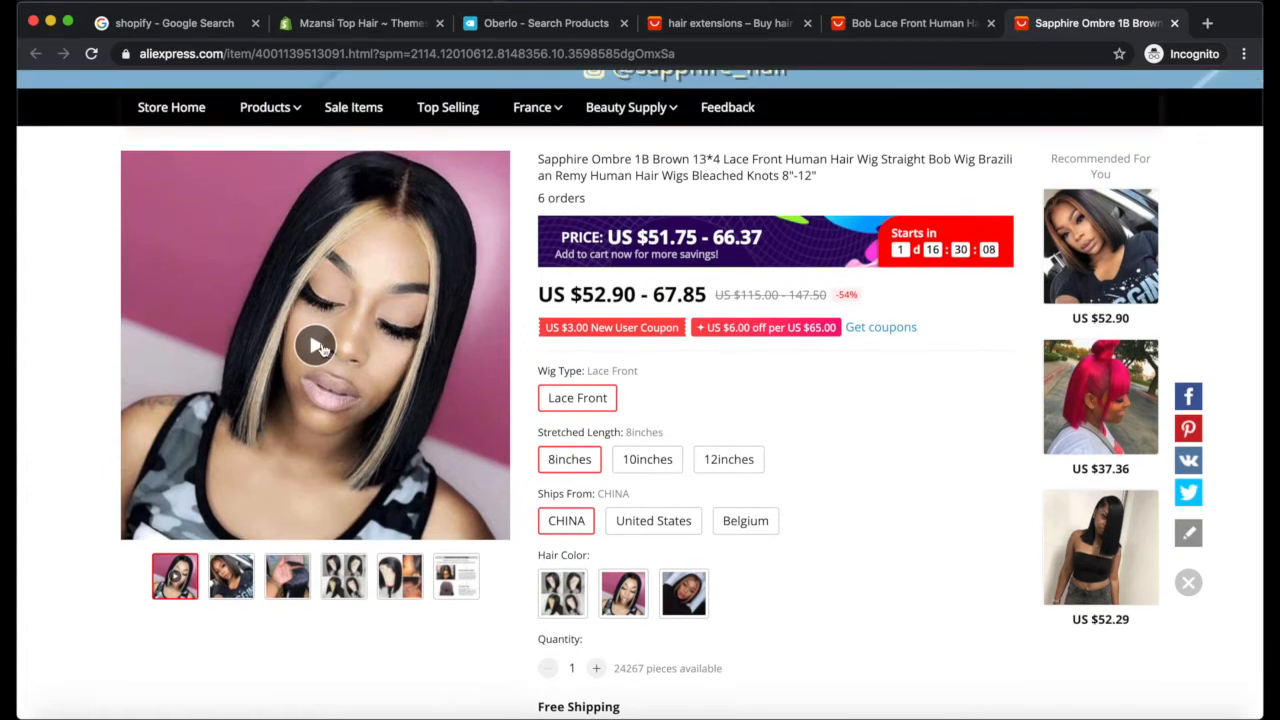
pyautogui.click(316, 346)
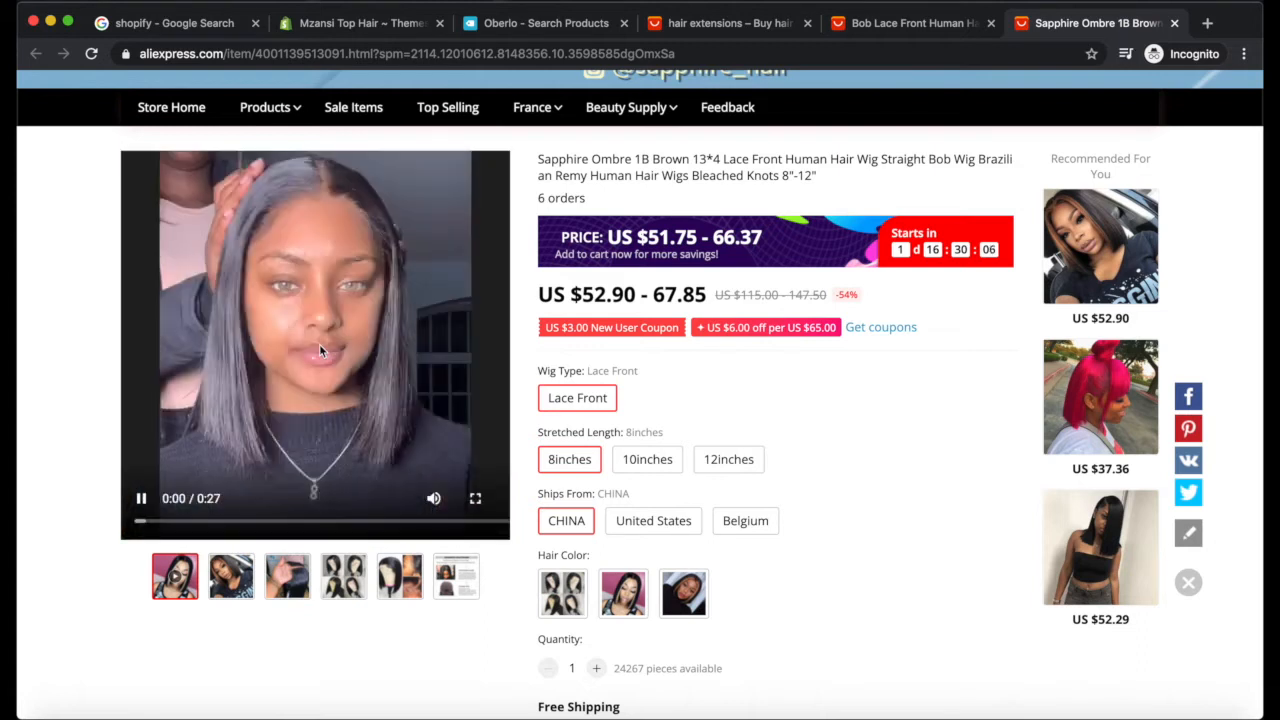
pyautogui.click(142, 500)
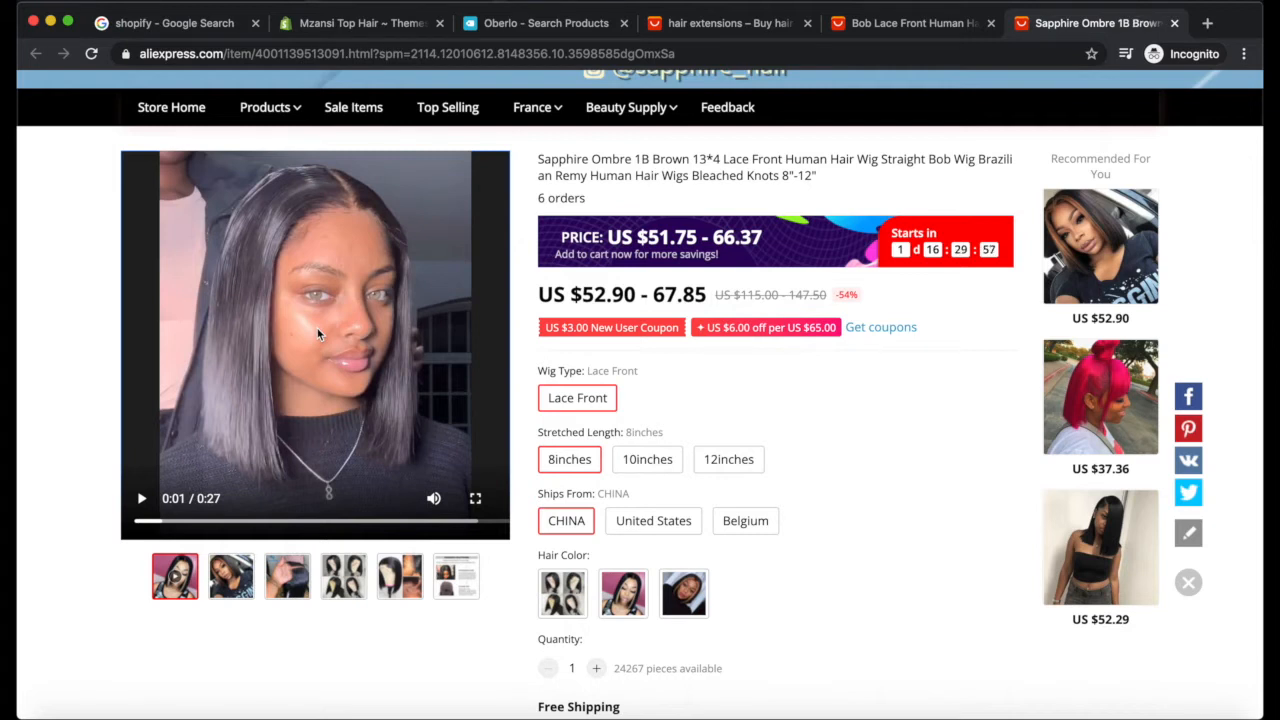
pyautogui.scroll(1, 317, 328)
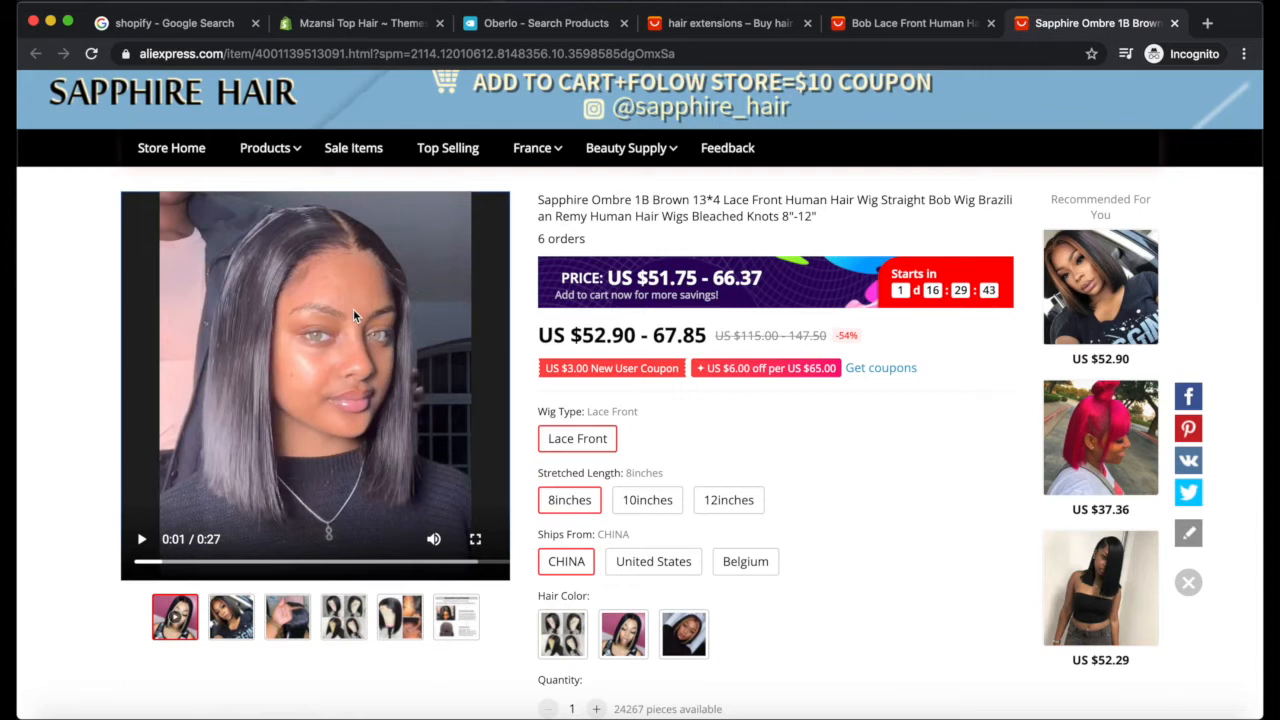
# Step: Return to Oberlo, open the import list and look through the products collected there
pyautogui.click(546, 22)
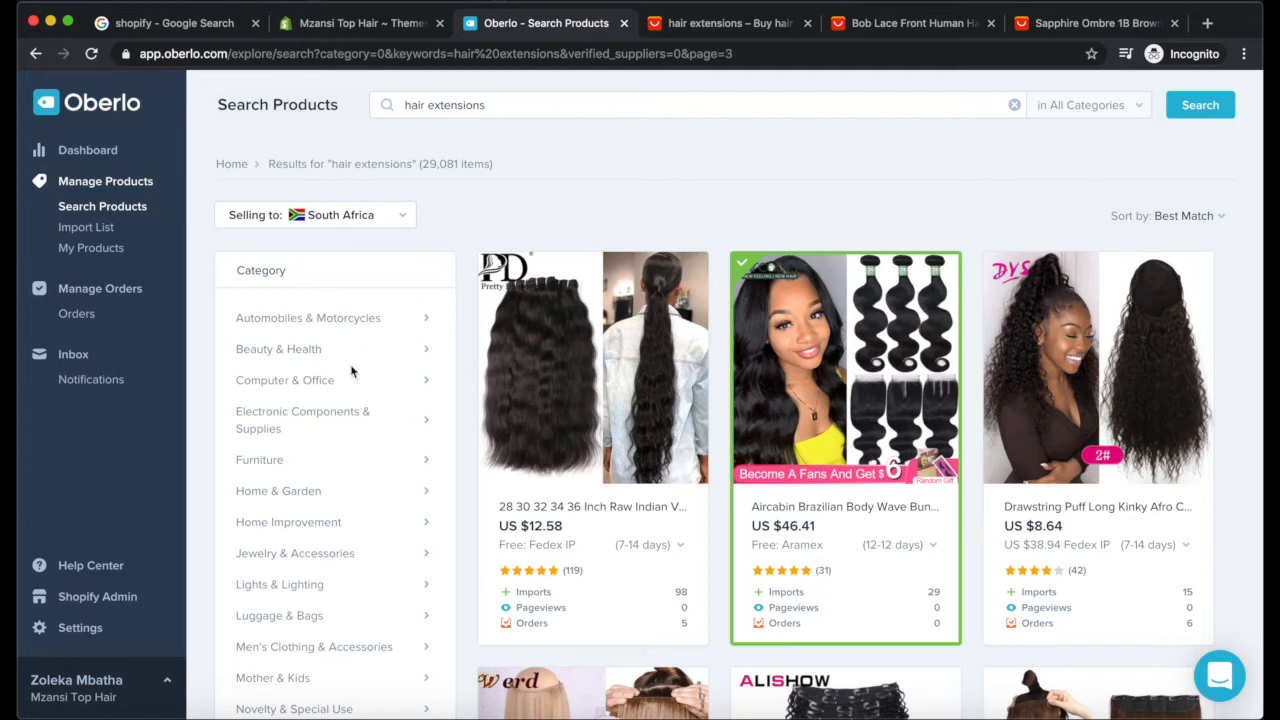
pyautogui.click(88, 230)
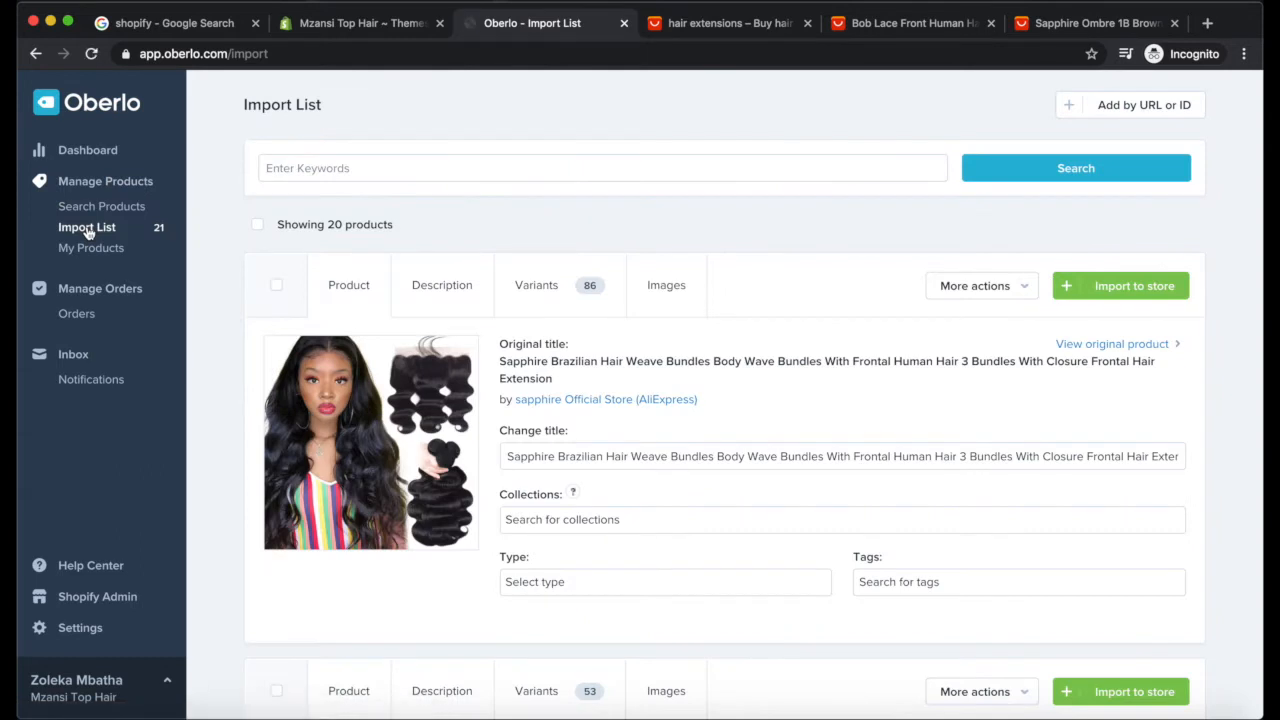
pyautogui.scroll(-8, 577, 400)
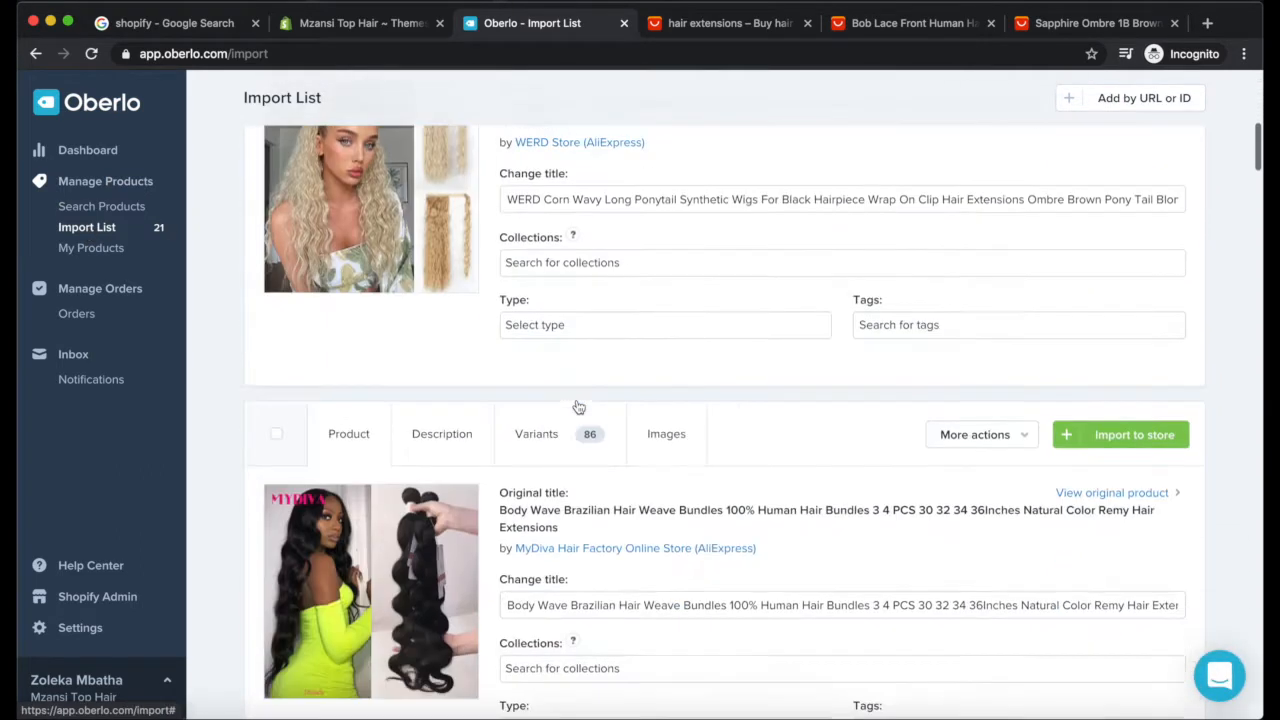
pyautogui.scroll(-15, 577, 400)
pyautogui.scroll(4, 578, 406)
pyautogui.scroll(10, 578, 406)
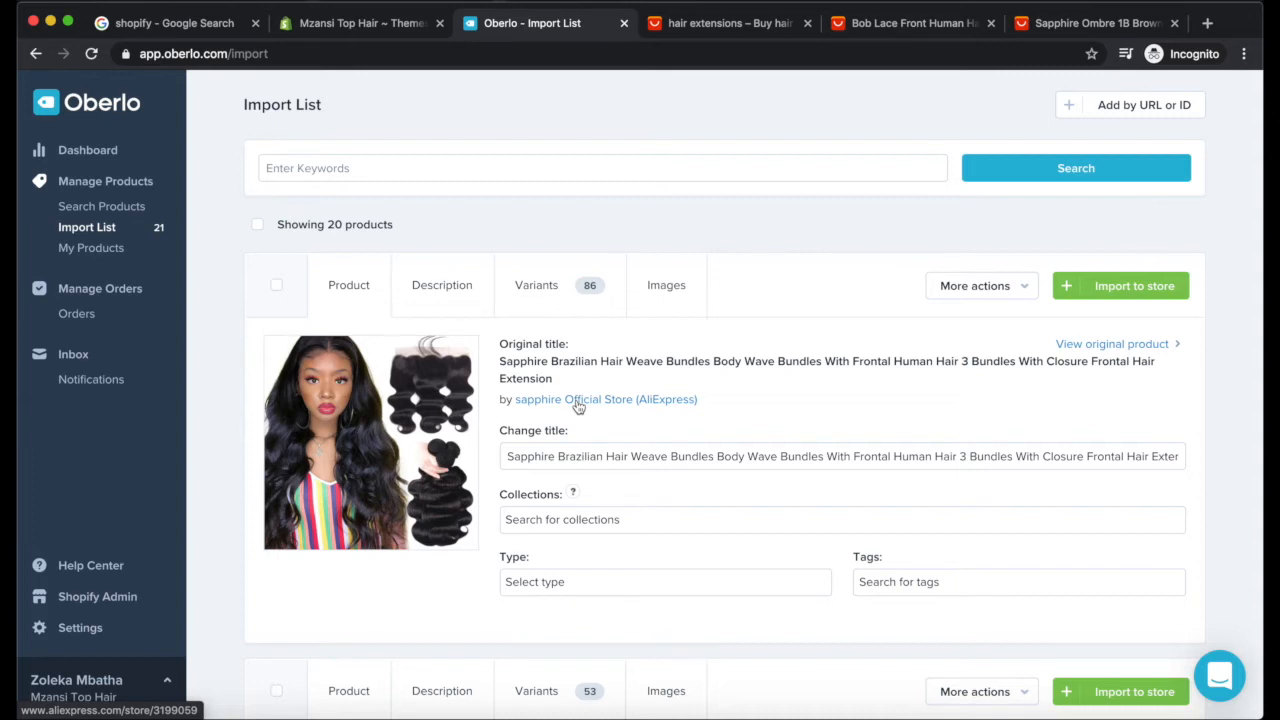
# Step: Review the description of the Sapphire Brazilian Hair Weave Bundles in the import list, and open its variants
pyautogui.click(438, 290)
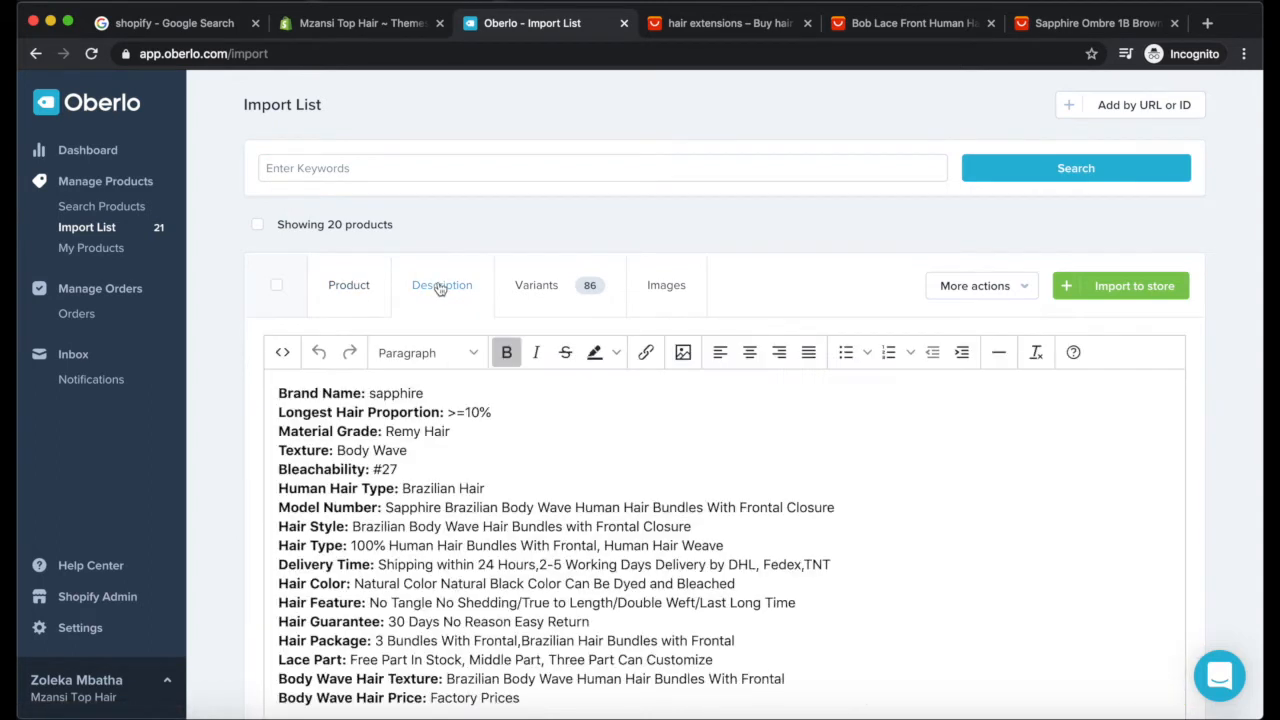
pyautogui.scroll(-3, 480, 580)
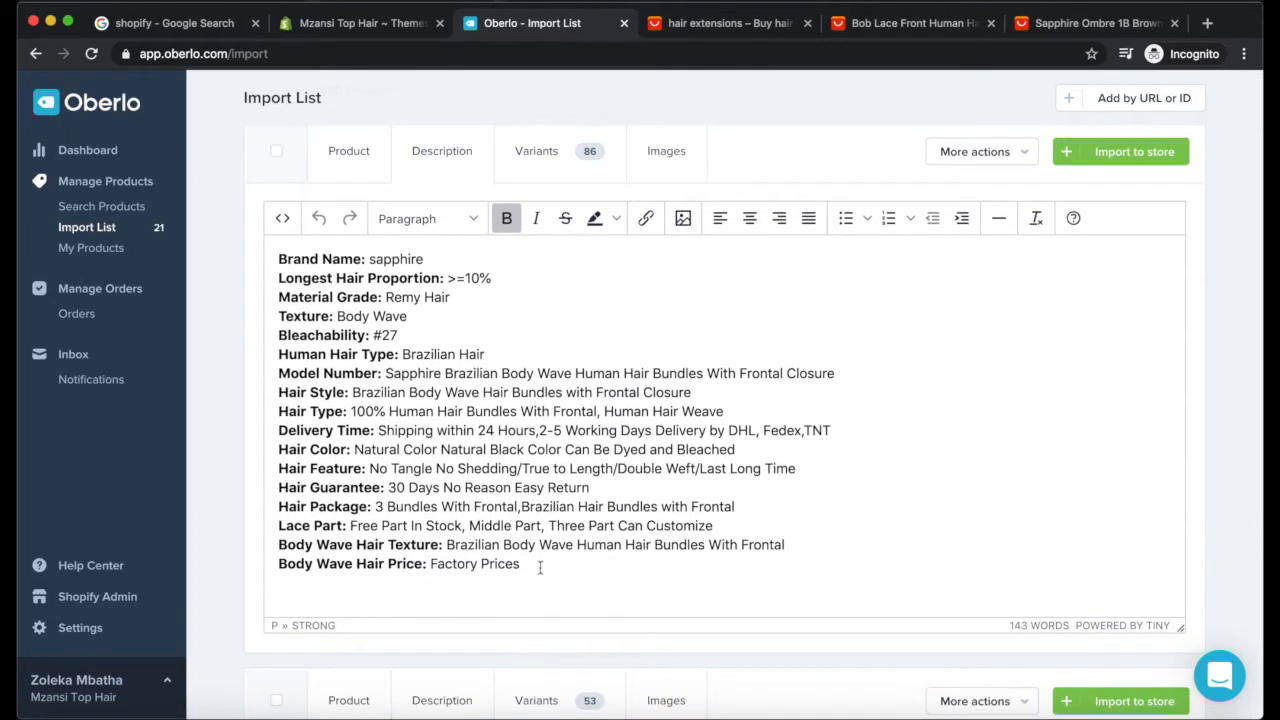
pyautogui.scroll(2, 462, 440)
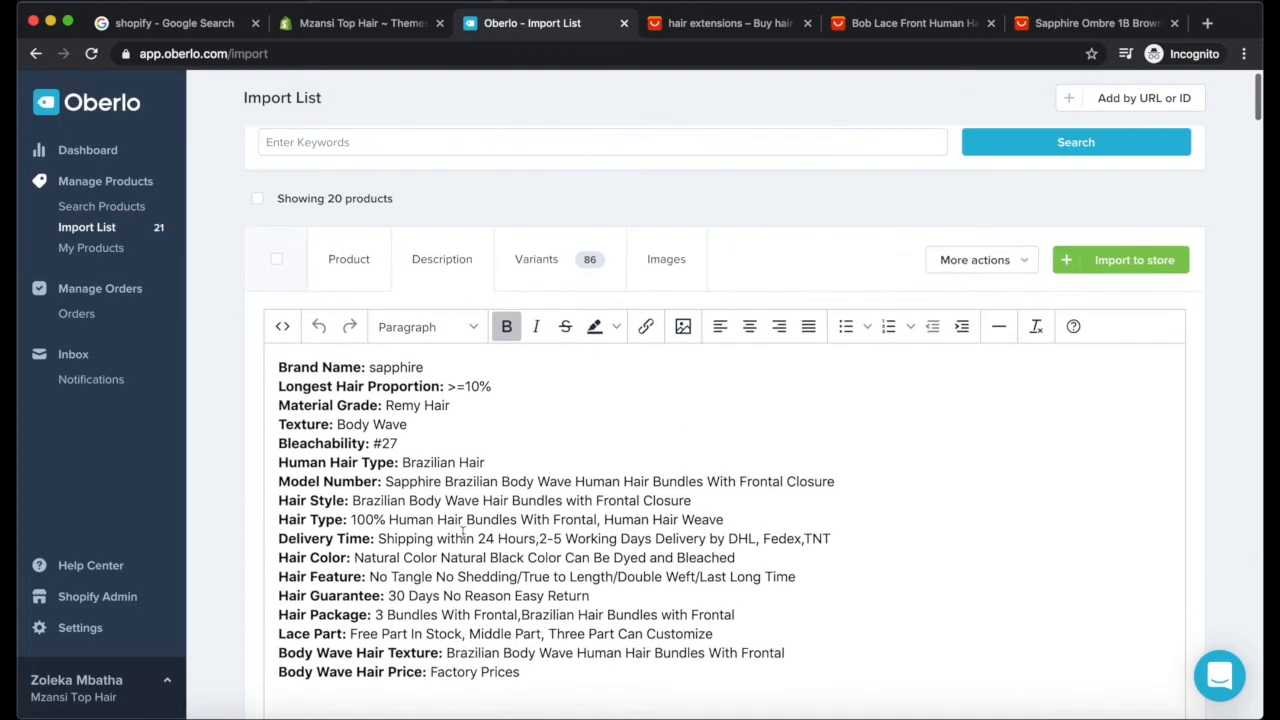
pyautogui.scroll(-1, 461, 439)
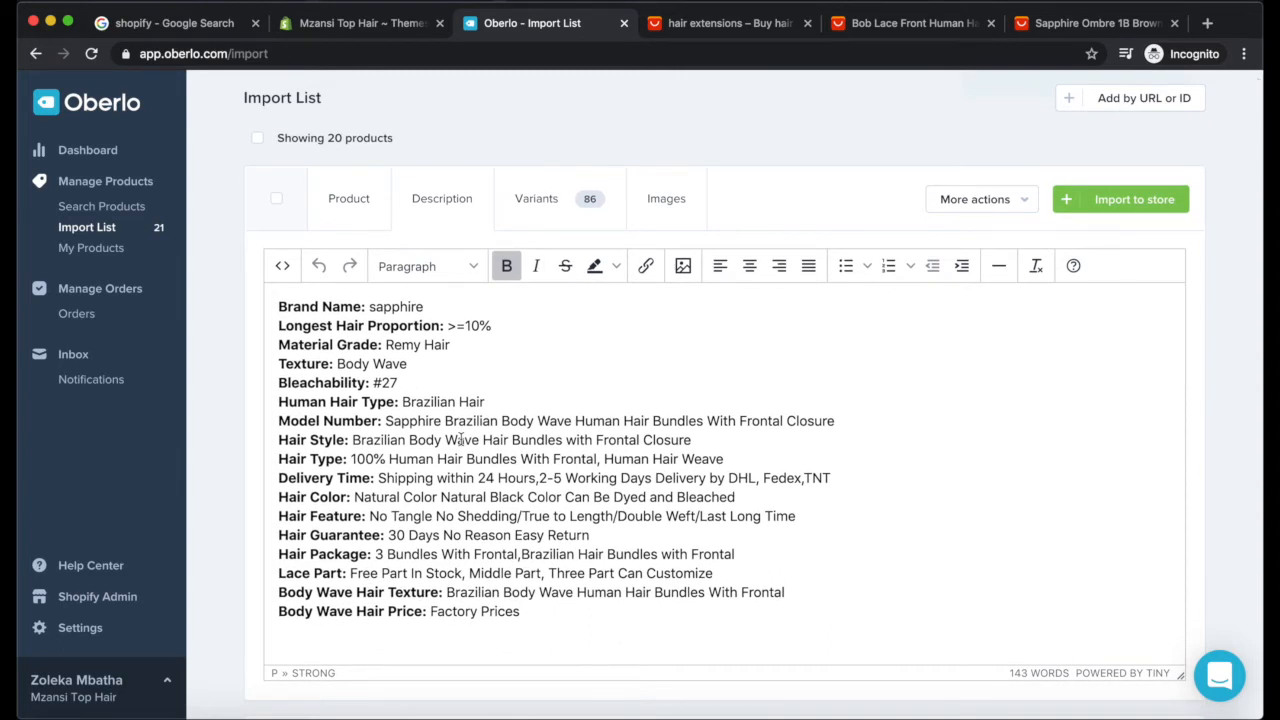
pyautogui.click(532, 202)
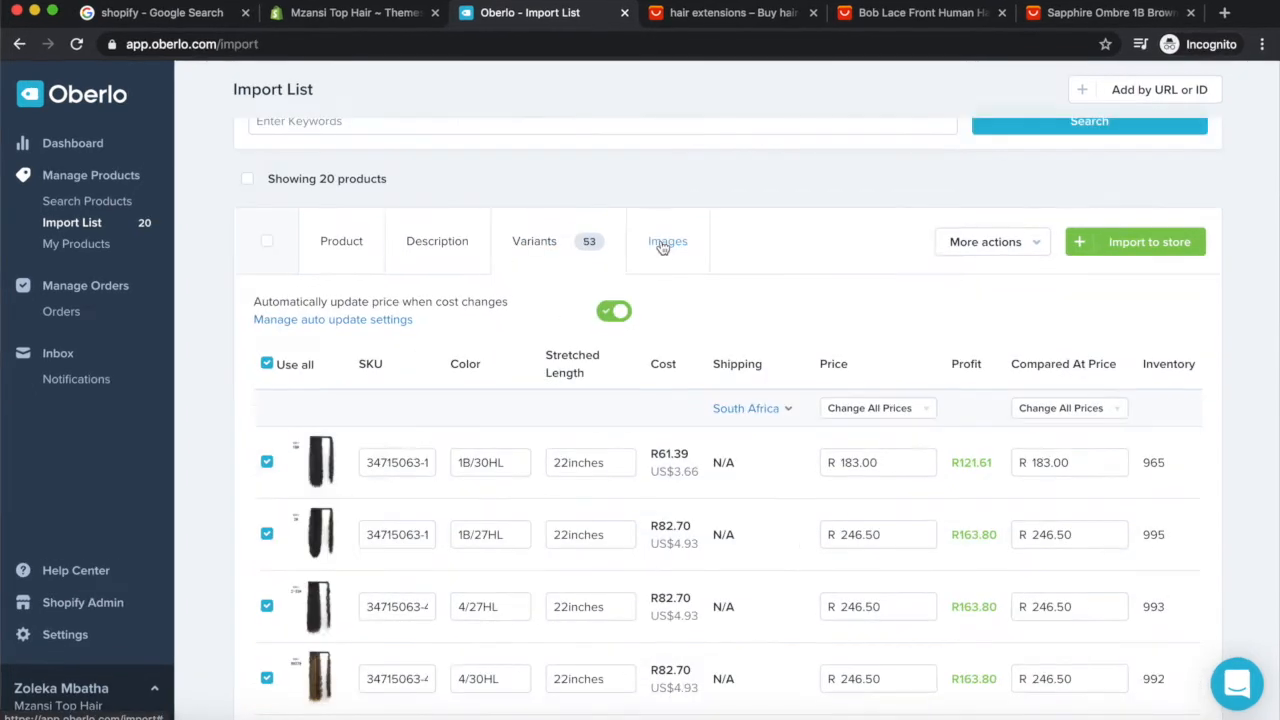
# Step: Review the product images of the WERD Corn Wavy Long Ponytail, and return to its general product details
pyautogui.click(662, 243)
pyautogui.scroll(-2, 596, 492)
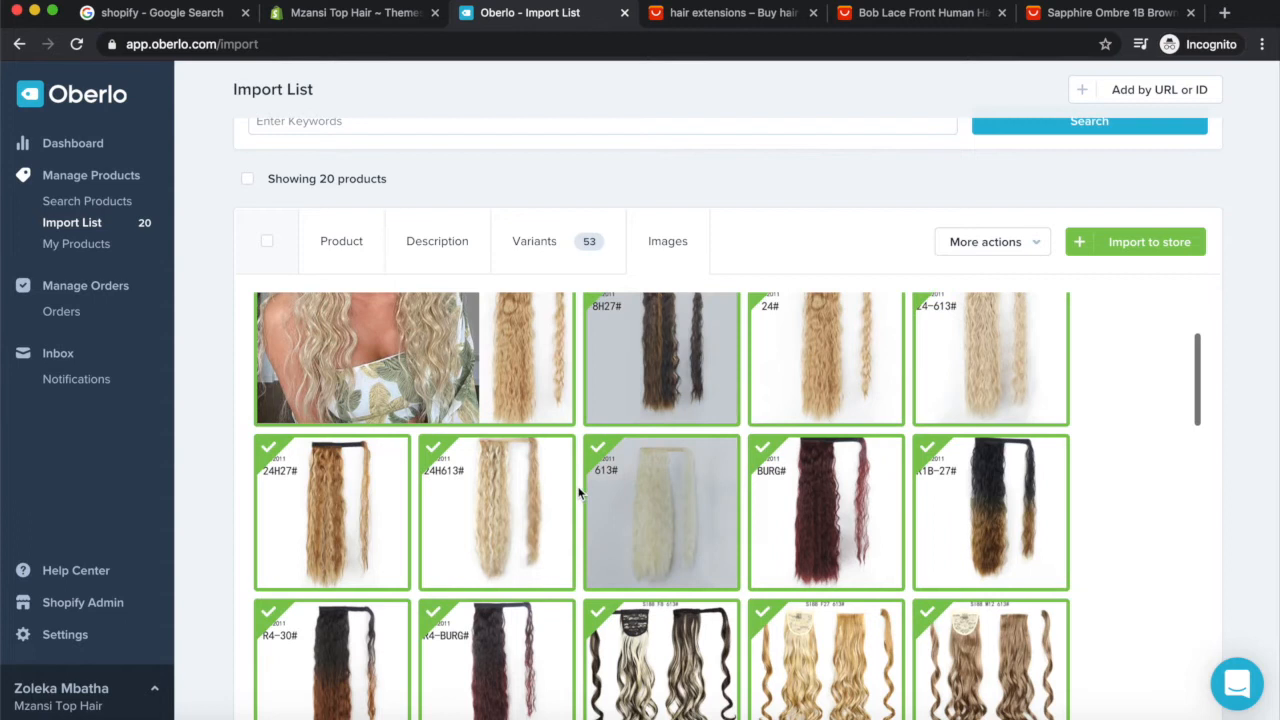
pyautogui.scroll(-5, 918, 501)
pyautogui.scroll(8, 920, 508)
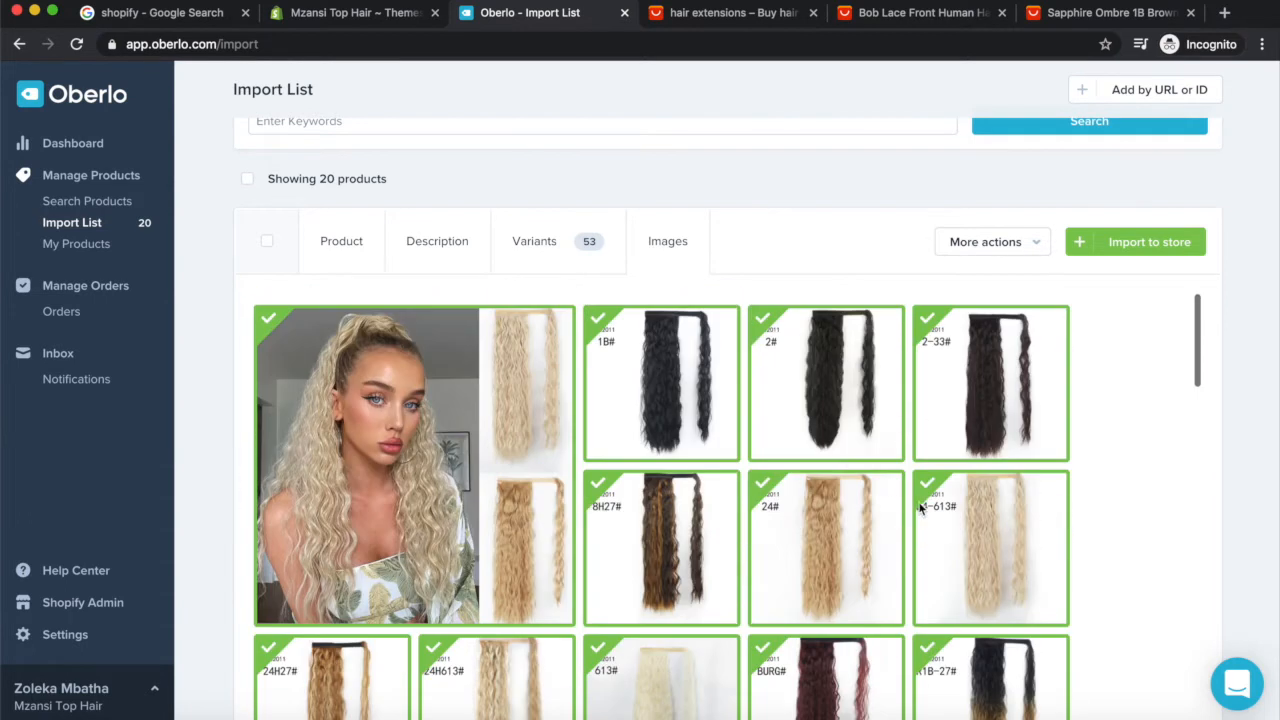
pyautogui.click(339, 248)
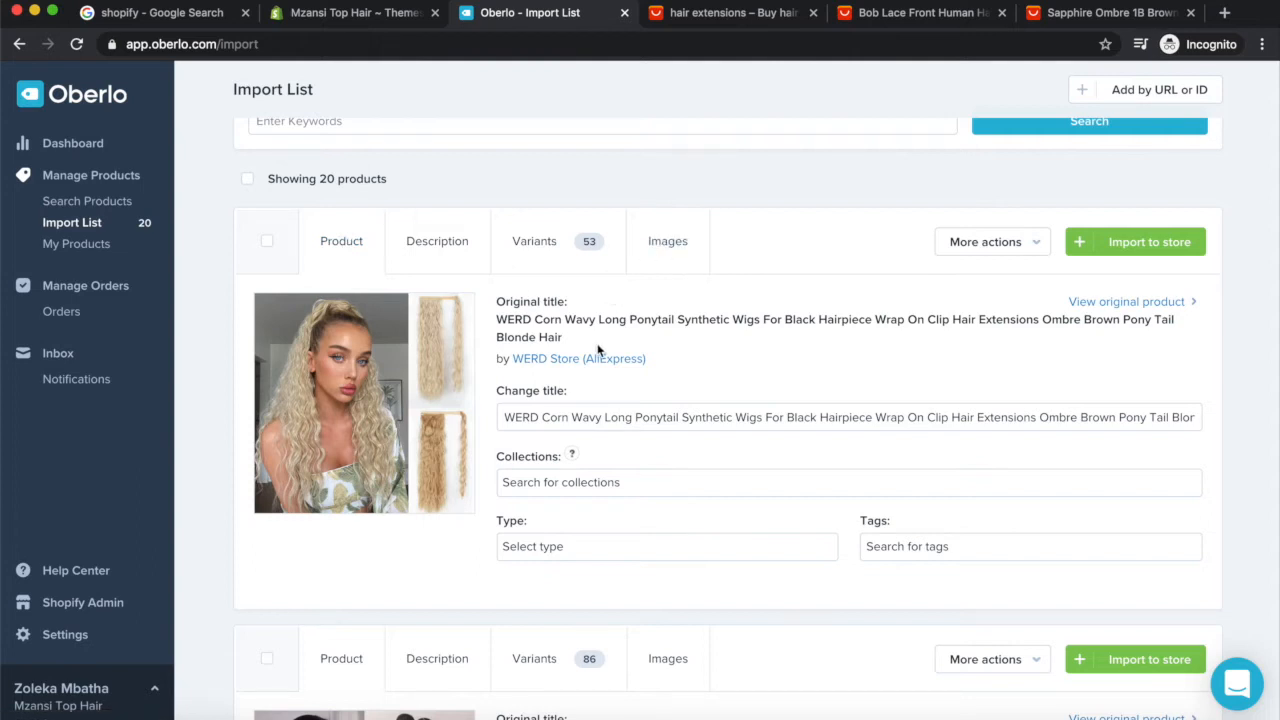
# Step: Select all products in the import list for a bulk action, and clear the selection again
pyautogui.scroll(1, 598, 349)
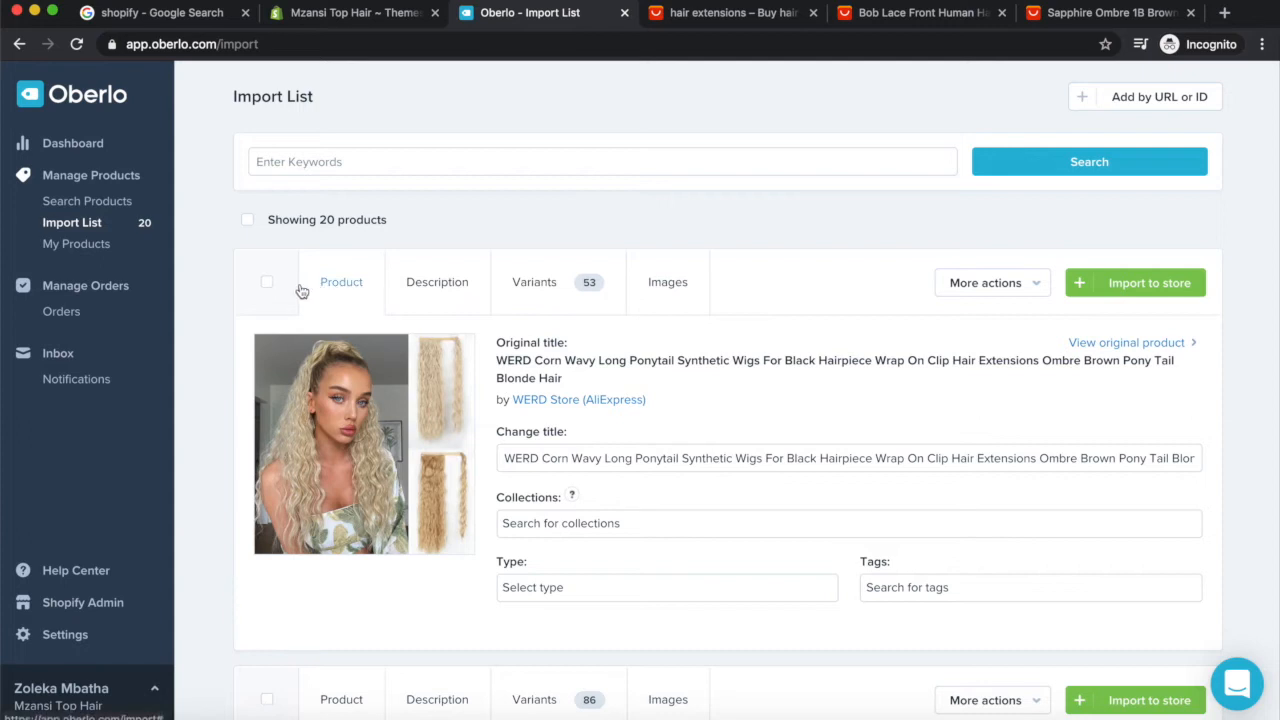
pyautogui.click(249, 222)
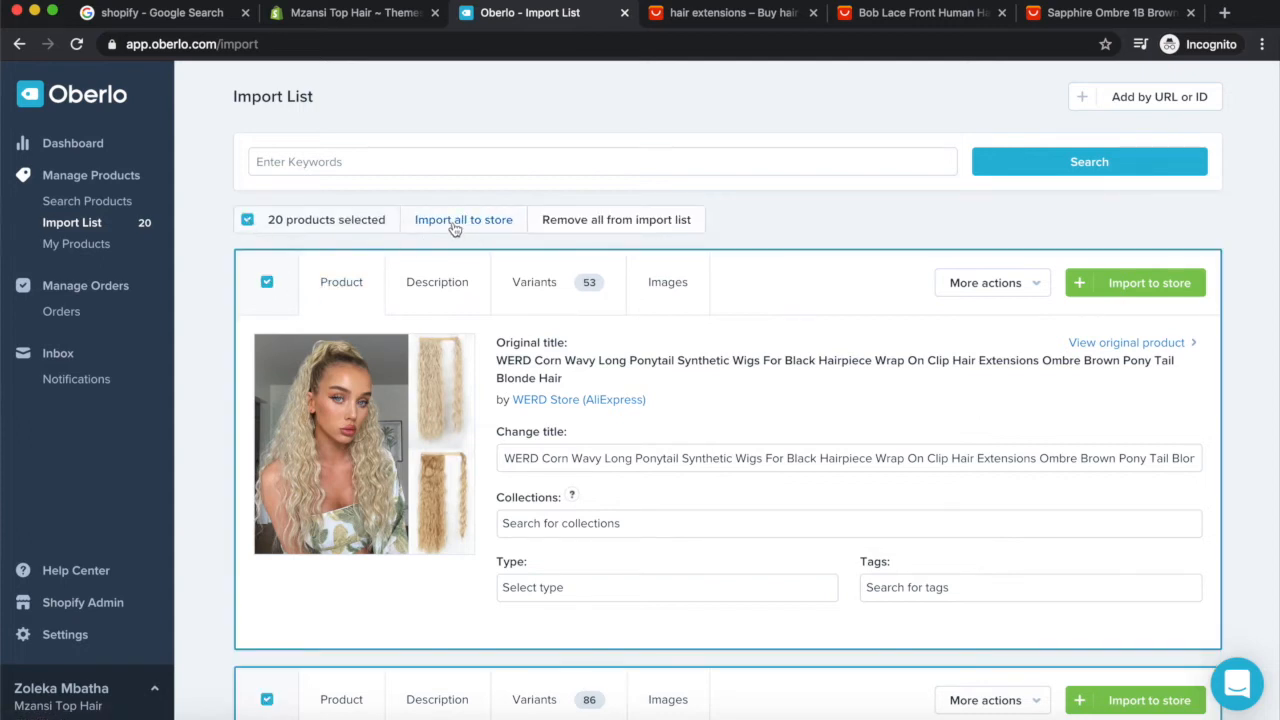
pyautogui.click(249, 221)
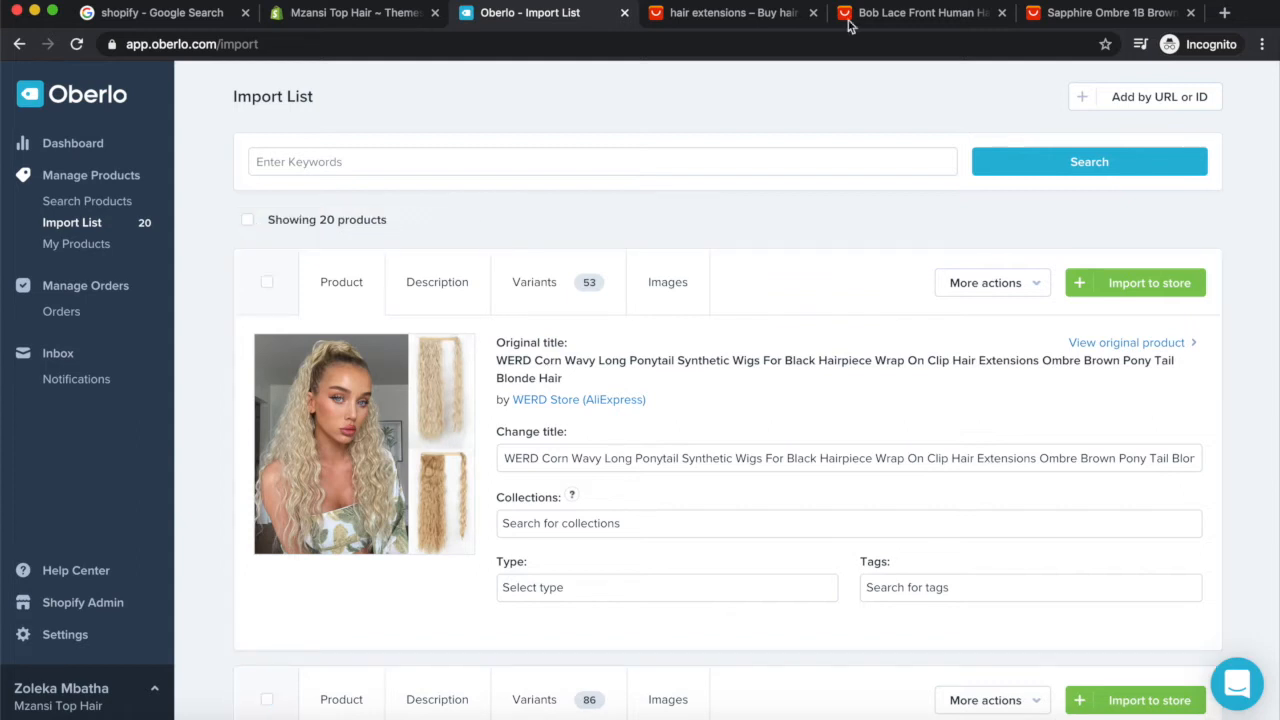
# Step: Check the bob wig prices in the Sapphire store on AliExpress, and open Oberlo's settings
pyautogui.click(893, 14)
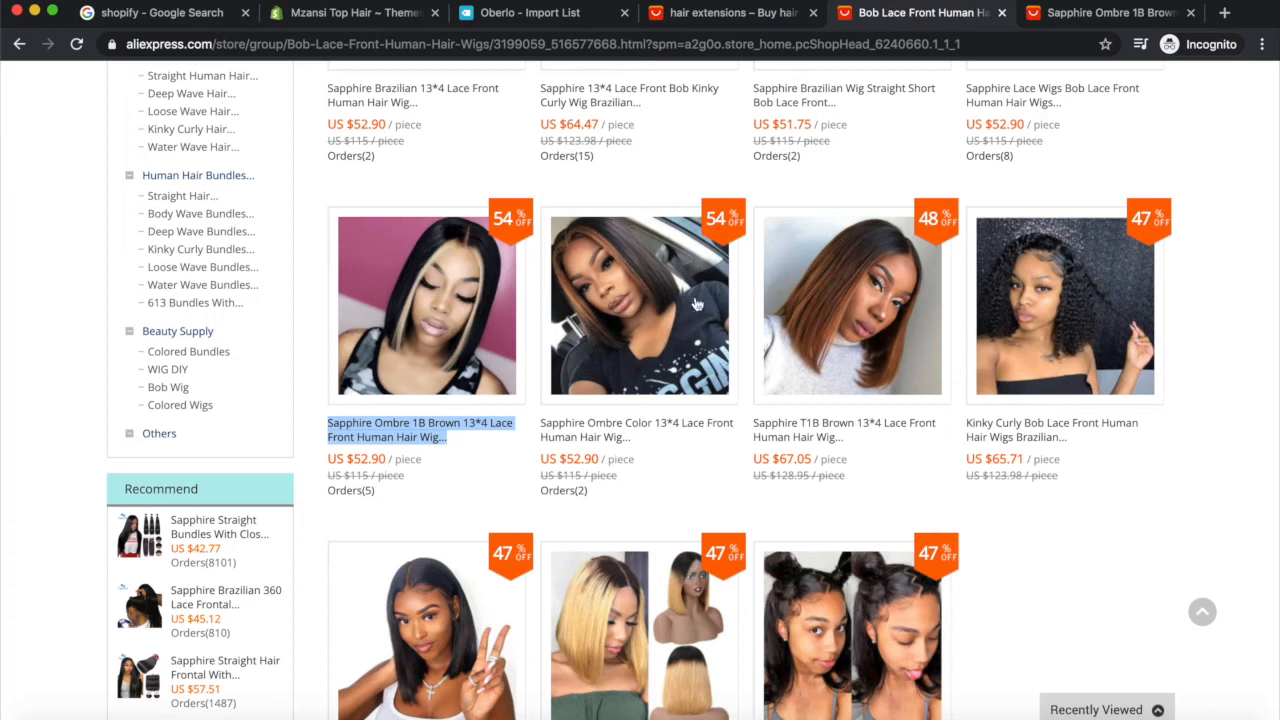
pyautogui.scroll(1, 660, 385)
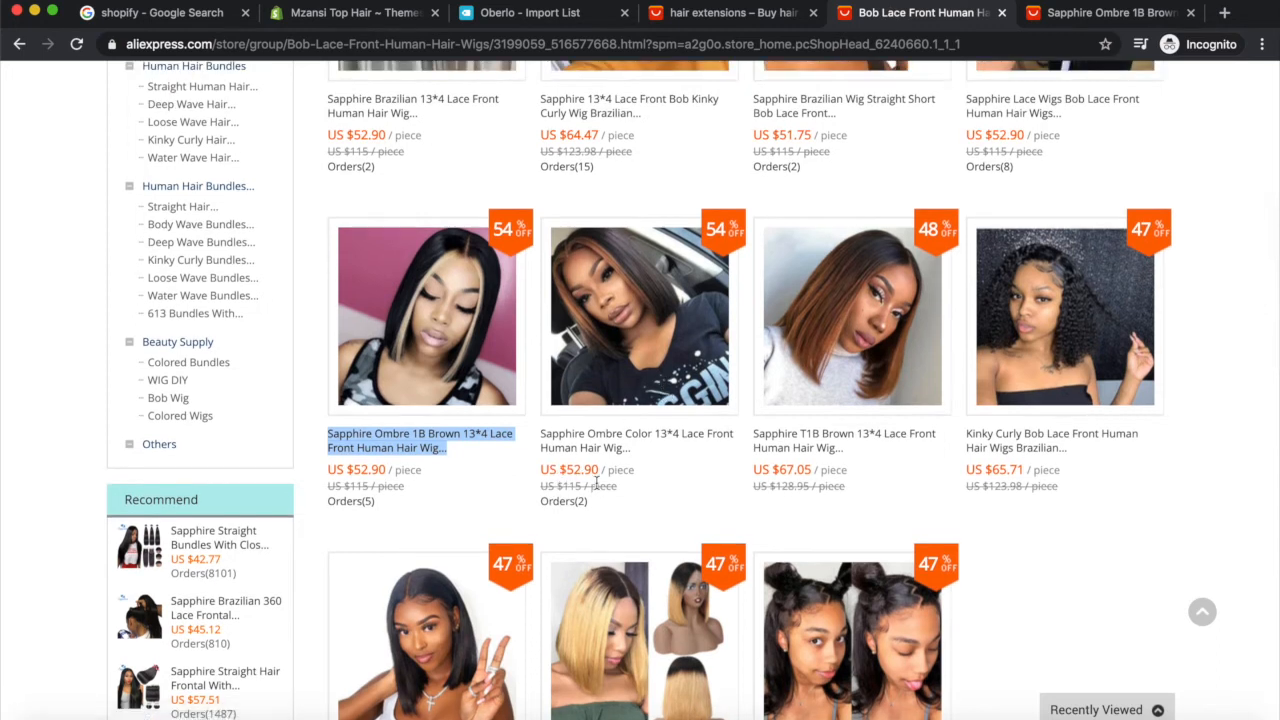
pyautogui.click(510, 24)
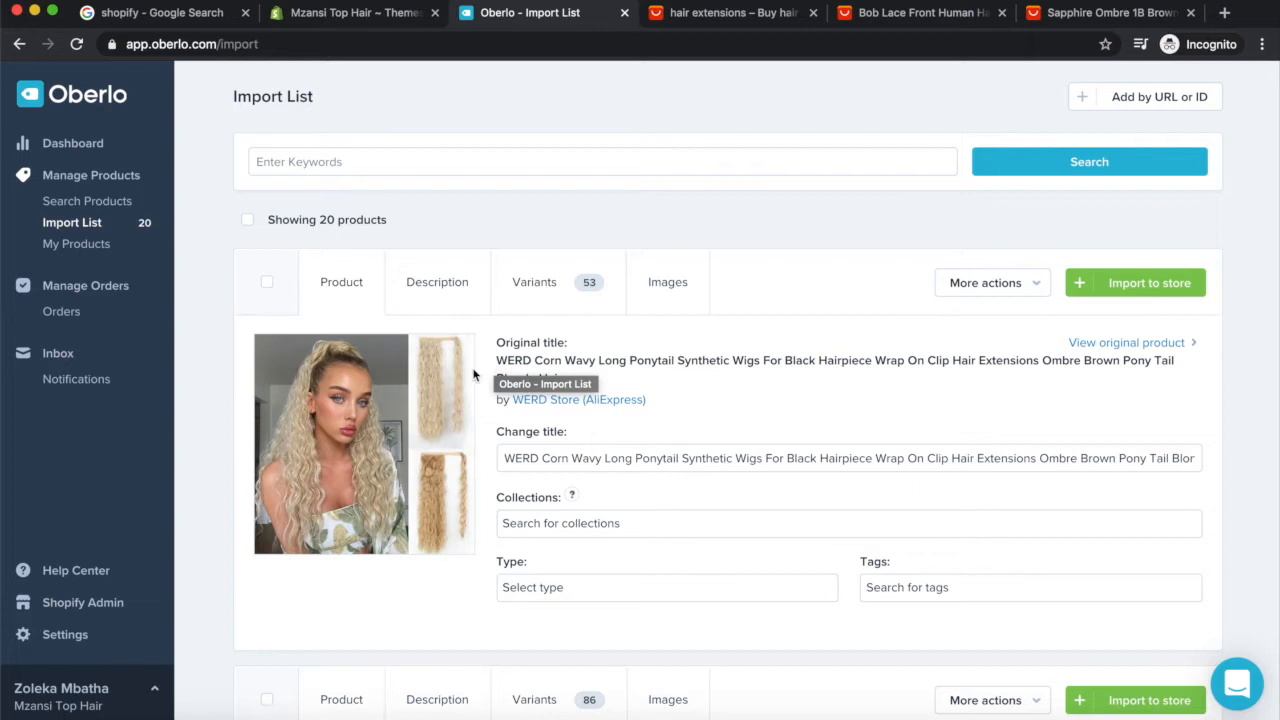
pyautogui.click(61, 641)
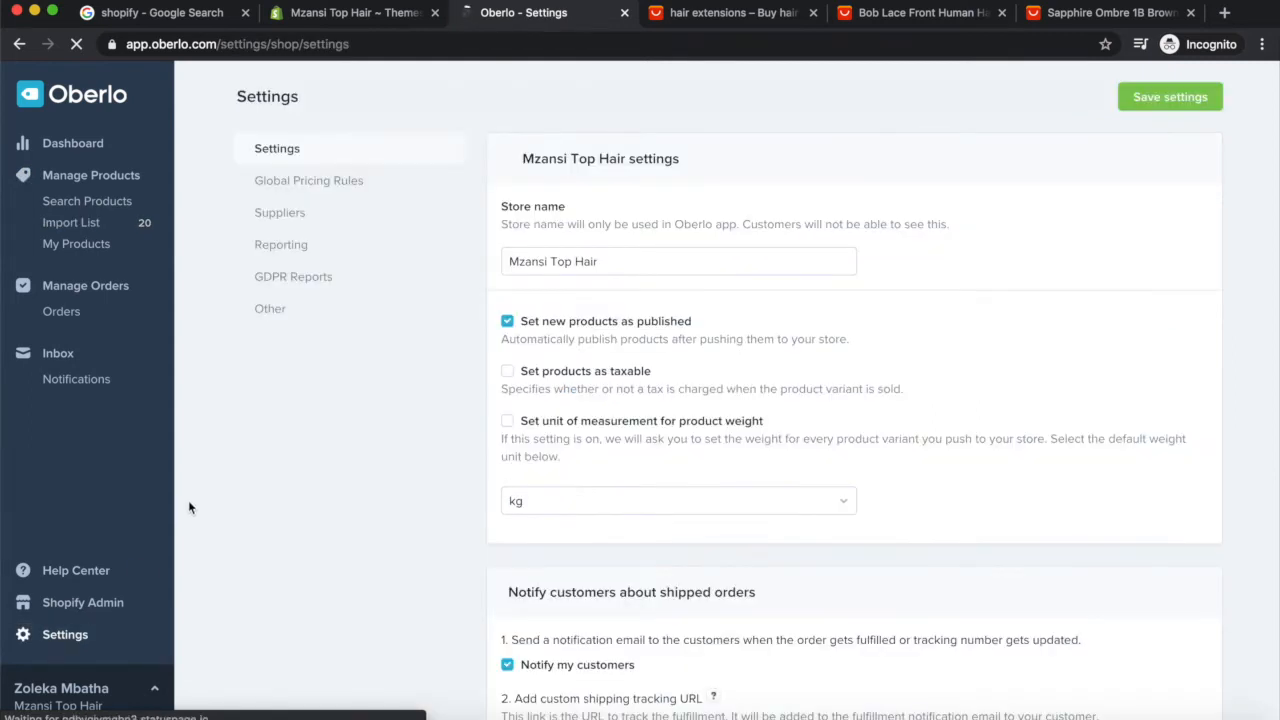
# Step: Open the global pricing rules and compare the product cost multiplier with the Sapphire bob wig prices on AliExpress
pyautogui.click(305, 190)
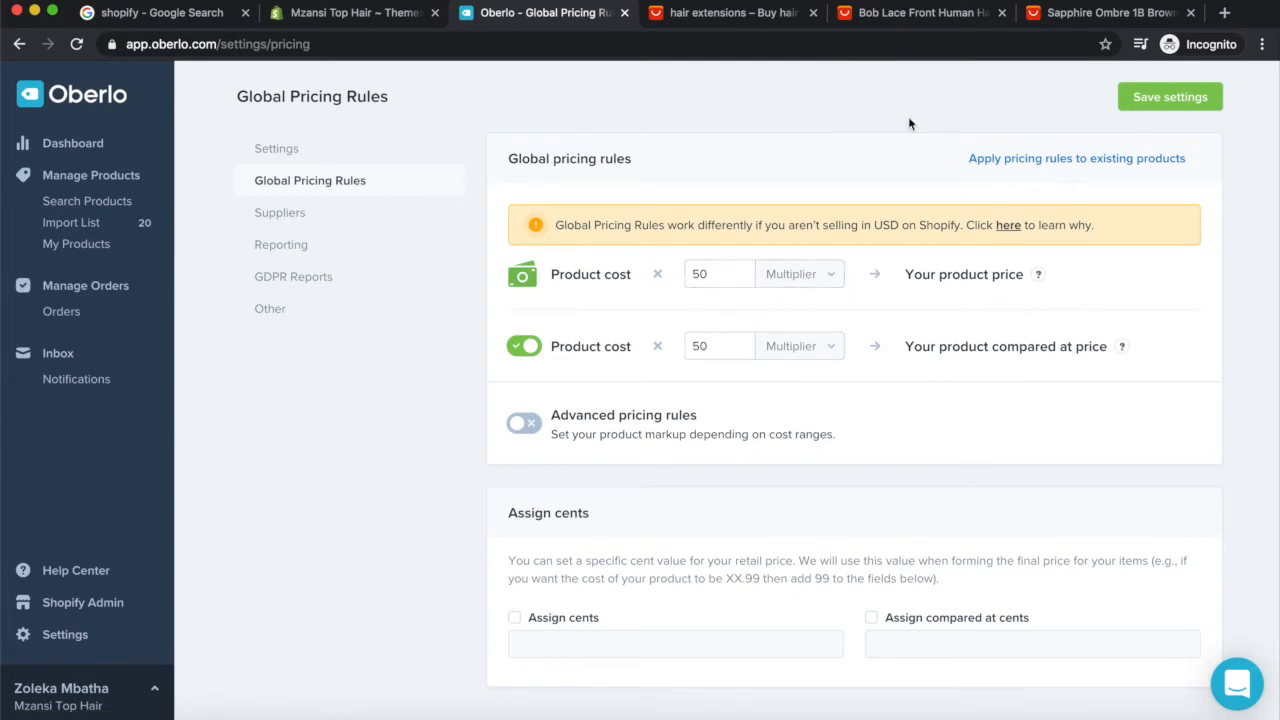
pyautogui.click(888, 13)
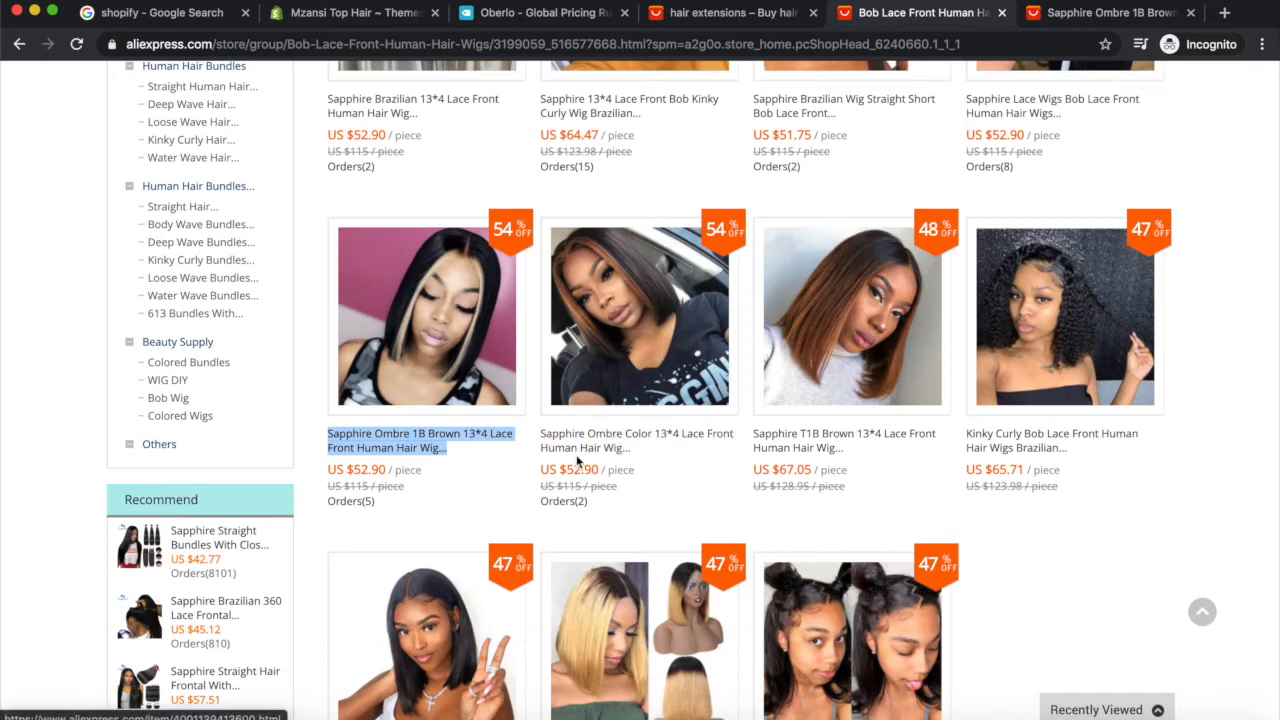
pyautogui.click(345, 13)
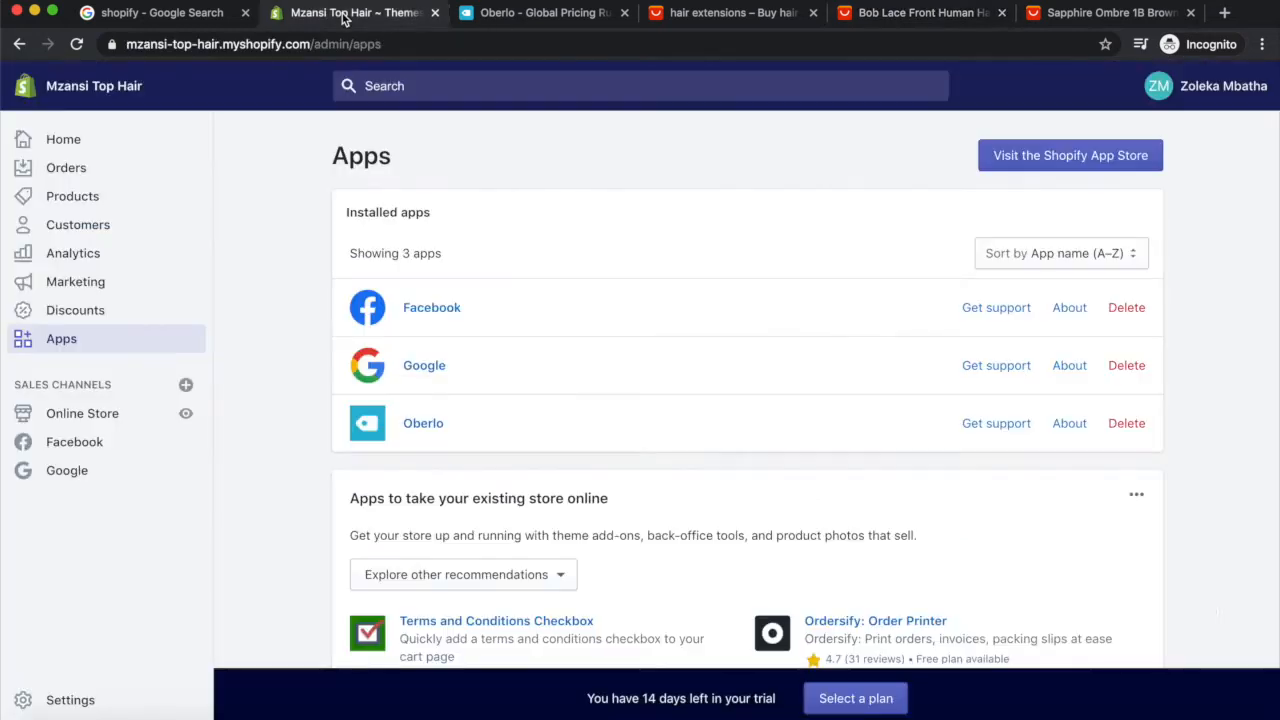
pyautogui.click(519, 13)
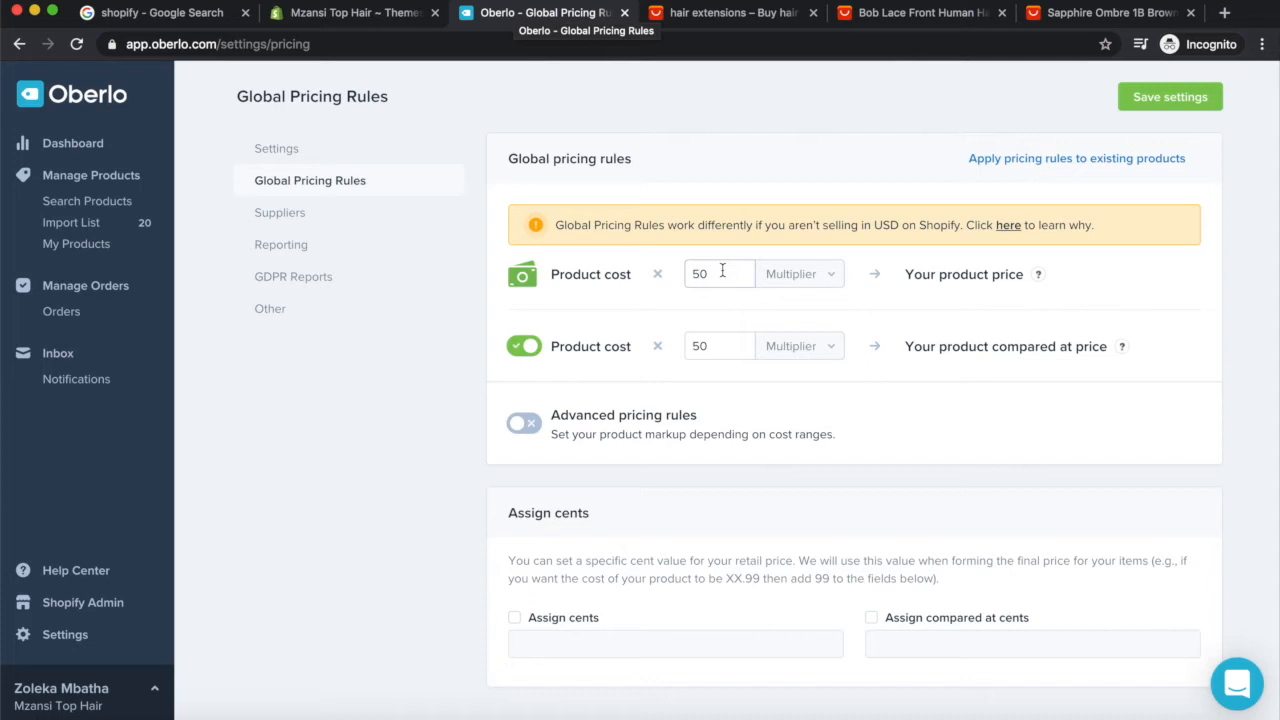
pyautogui.moveTo(722, 272); pyautogui.dragTo(655, 278)
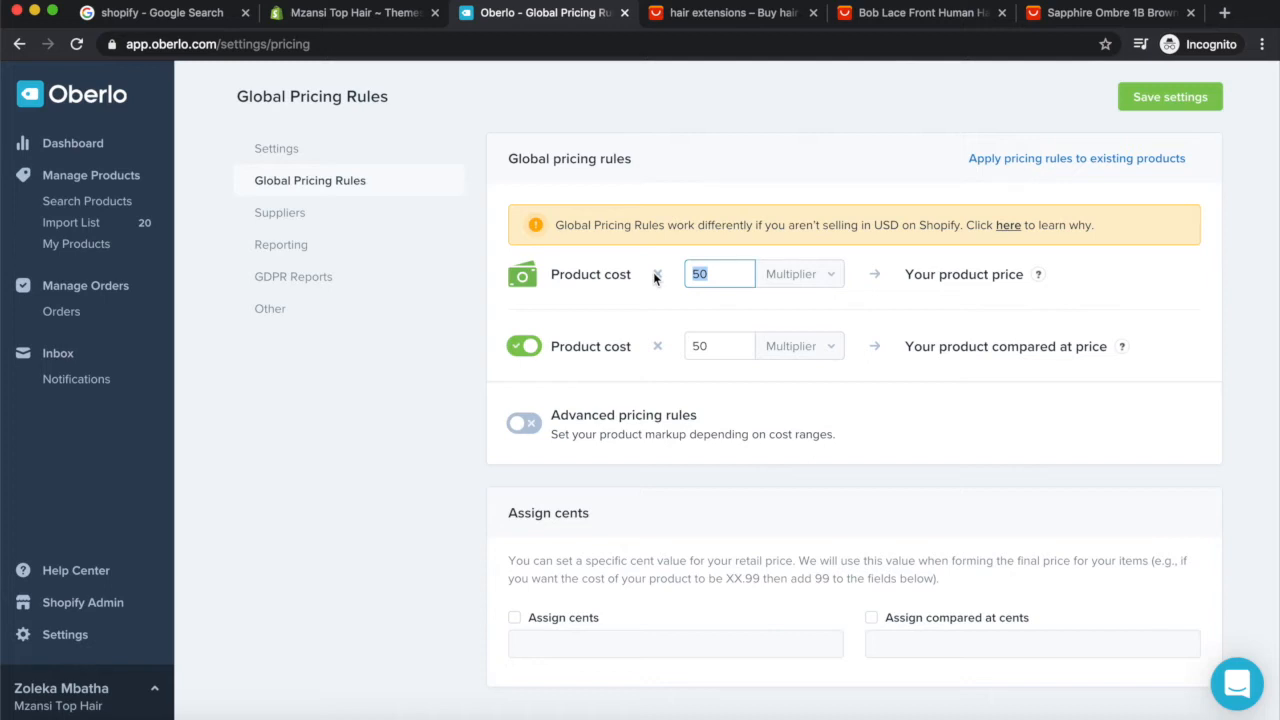
pyautogui.click(909, 22)
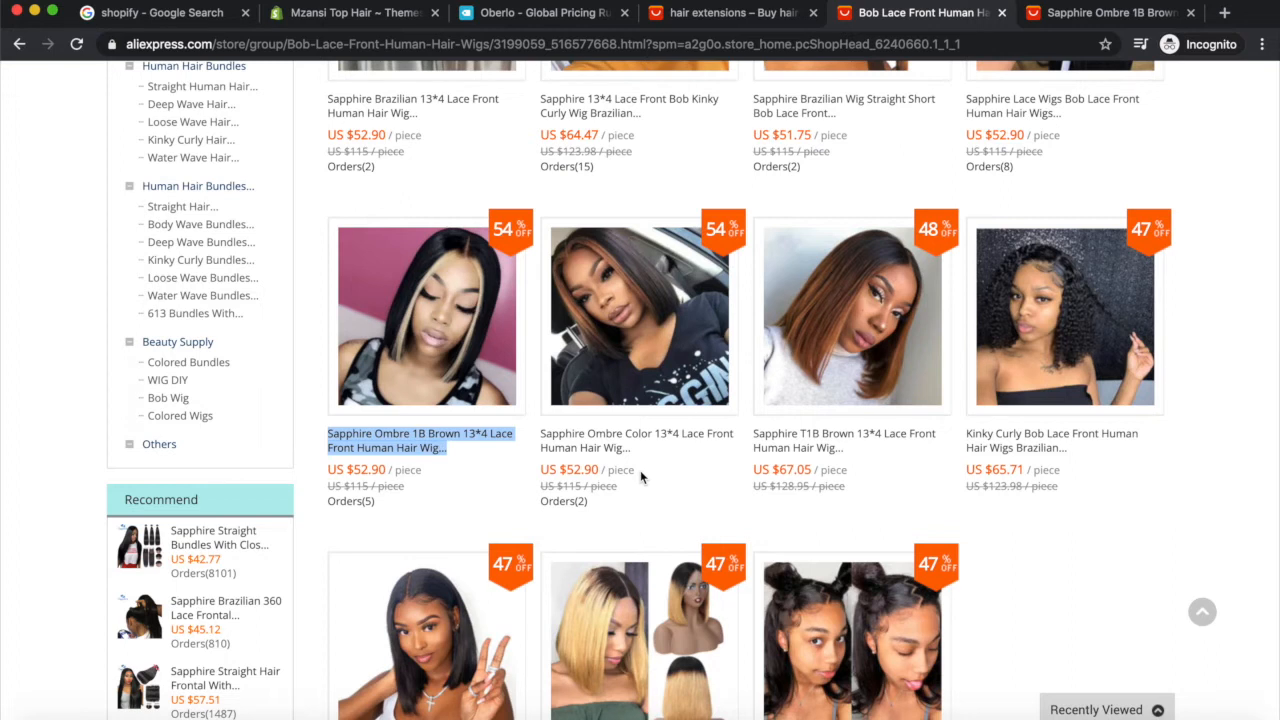
pyautogui.click(380, 16)
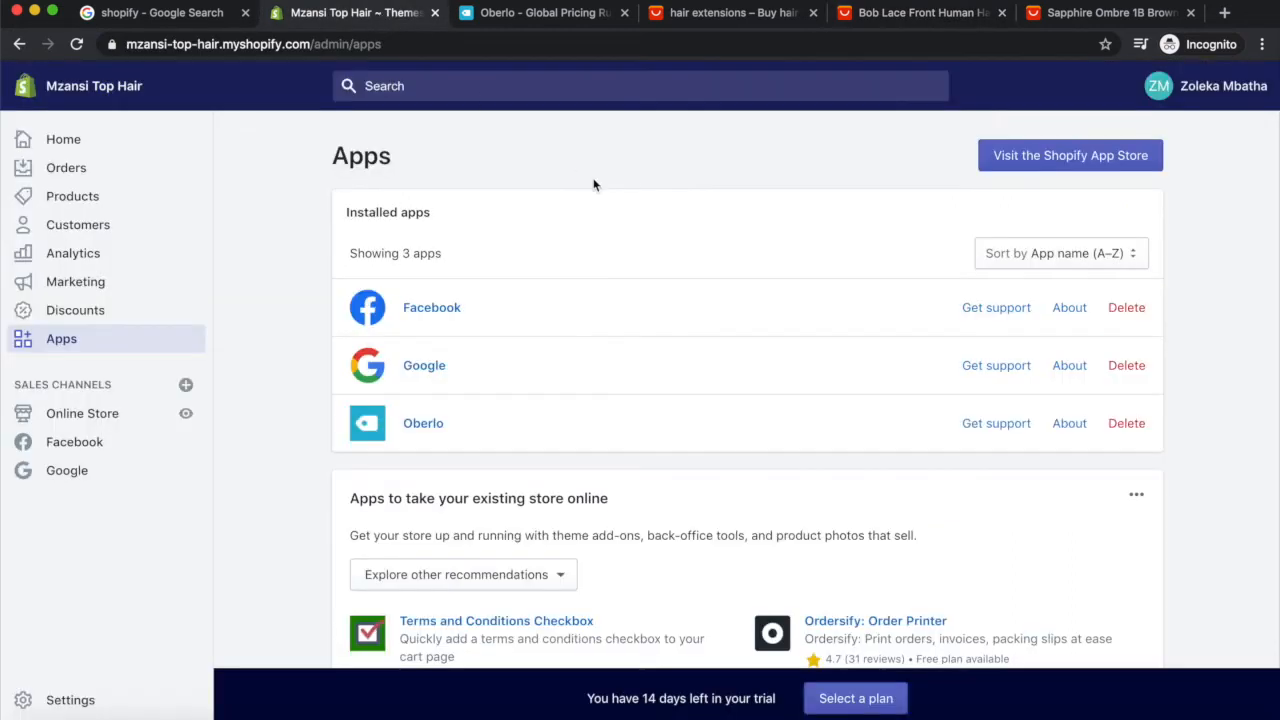
pyautogui.click(542, 13)
pyautogui.click(726, 268)
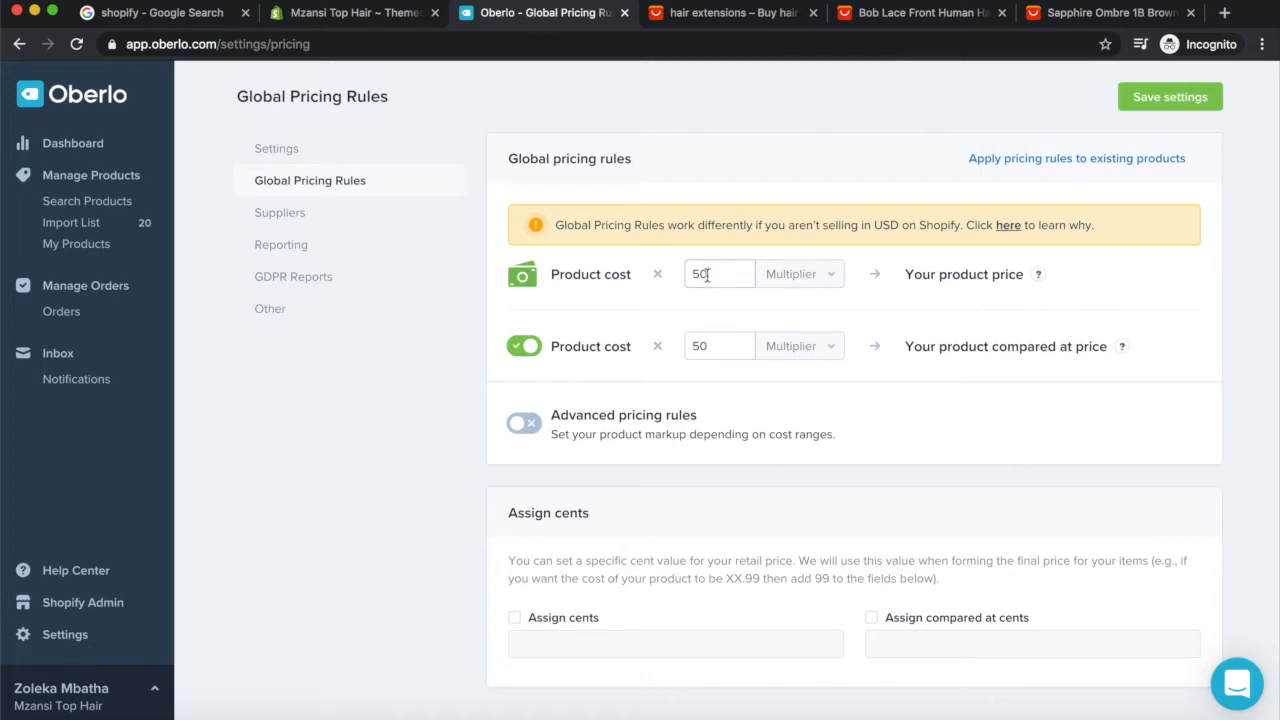
pyautogui.click(706, 275)
# Step: Turn on advanced pricing rules and set the upper limit of the first cost range to 5 USD
pyautogui.click(527, 423)
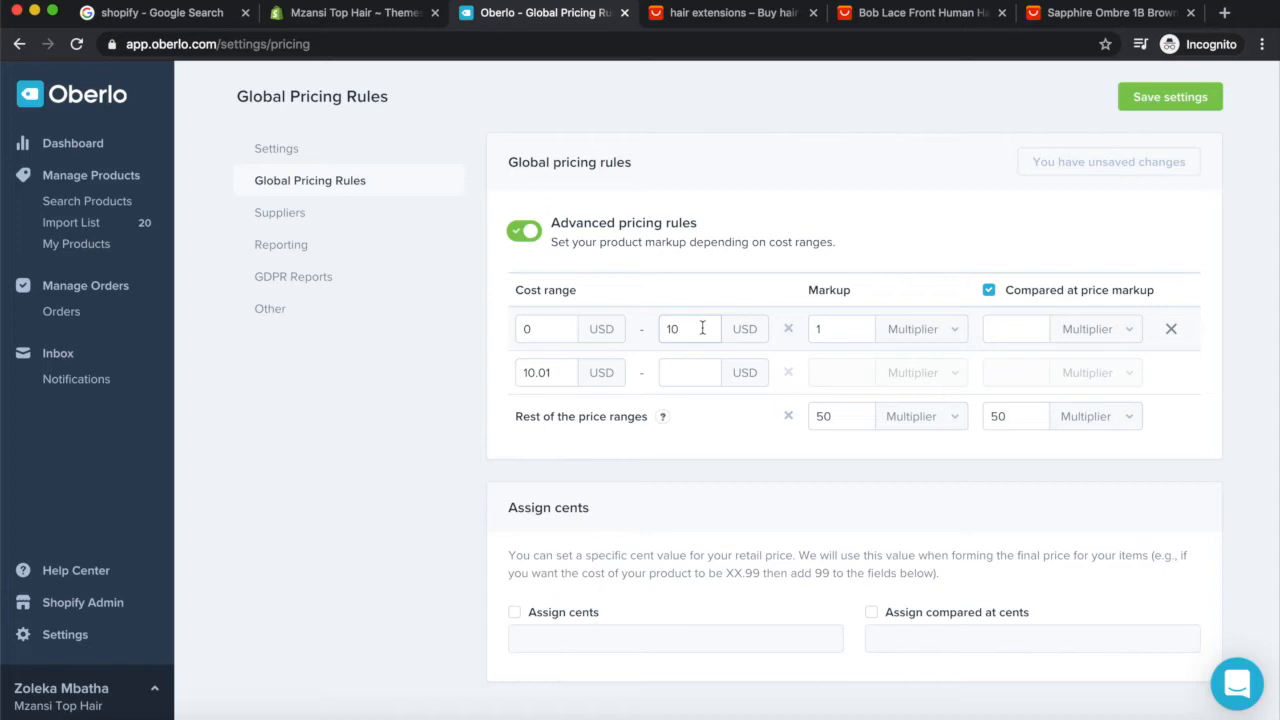
pyautogui.click(542, 328)
pyautogui.doubleClick(683, 331)
pyautogui.write('5')
# Step: Set the first range's markup and compared at price markup to a multiplier of 70, and save the pricing settings
pyautogui.click(840, 330)
pyautogui.doubleClick(842, 330)
pyautogui.write('70')
pyautogui.click(1011, 341)
pyautogui.write('70')
pyautogui.click(1236, 347)
pyautogui.click(1155, 97)
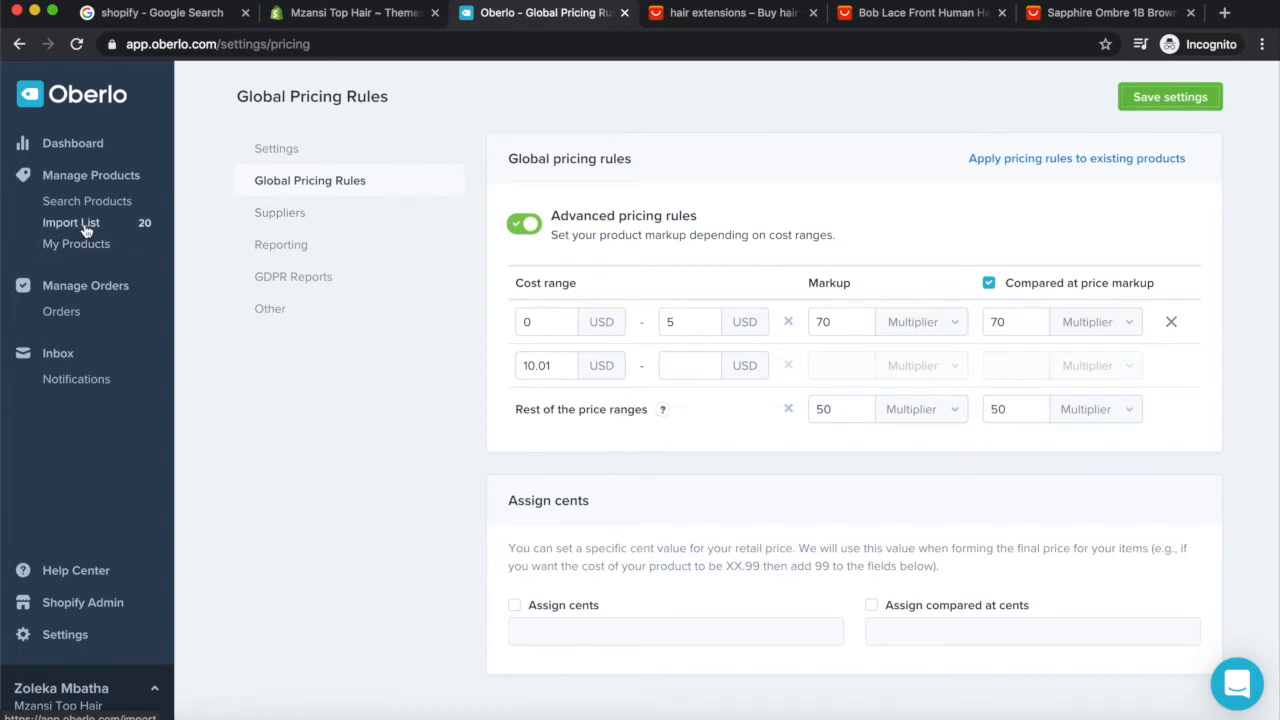
# Step: Open the import list and look over its first products, checking the AliExpress and Shopify pages before returning
pyautogui.click(40, 224)
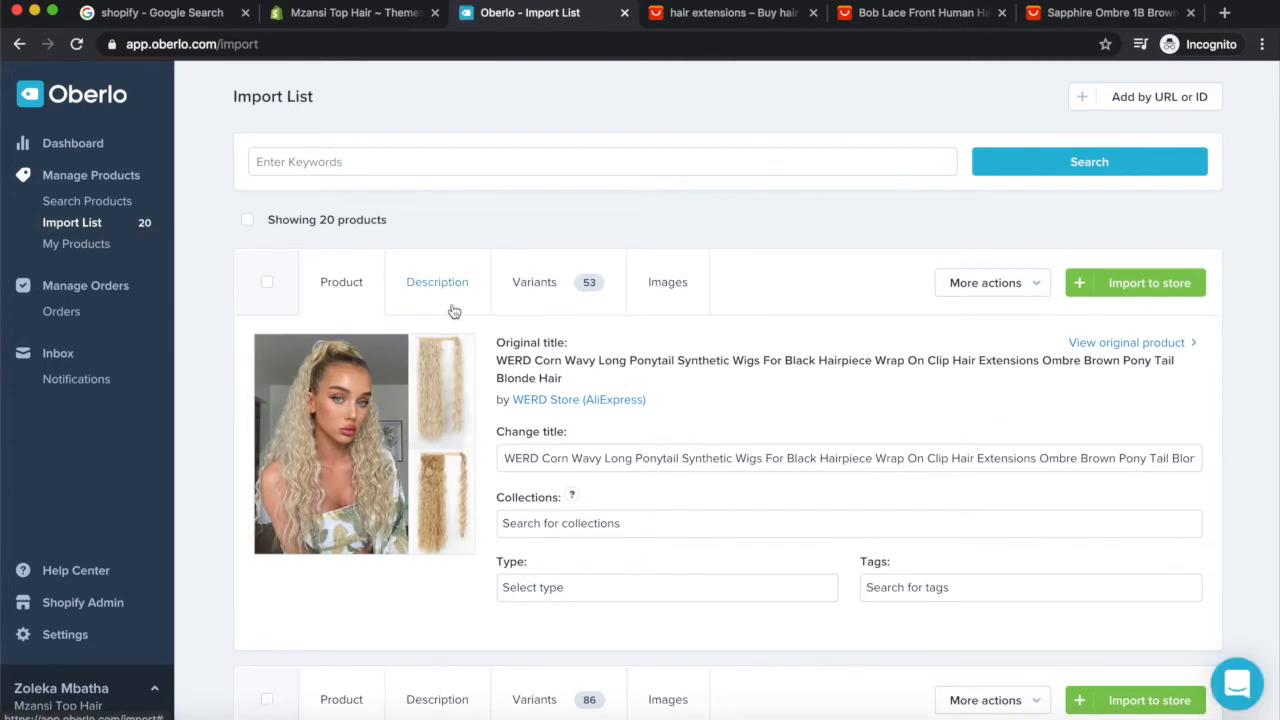
pyautogui.scroll(-1, 525, 491)
pyautogui.scroll(-2, 522, 489)
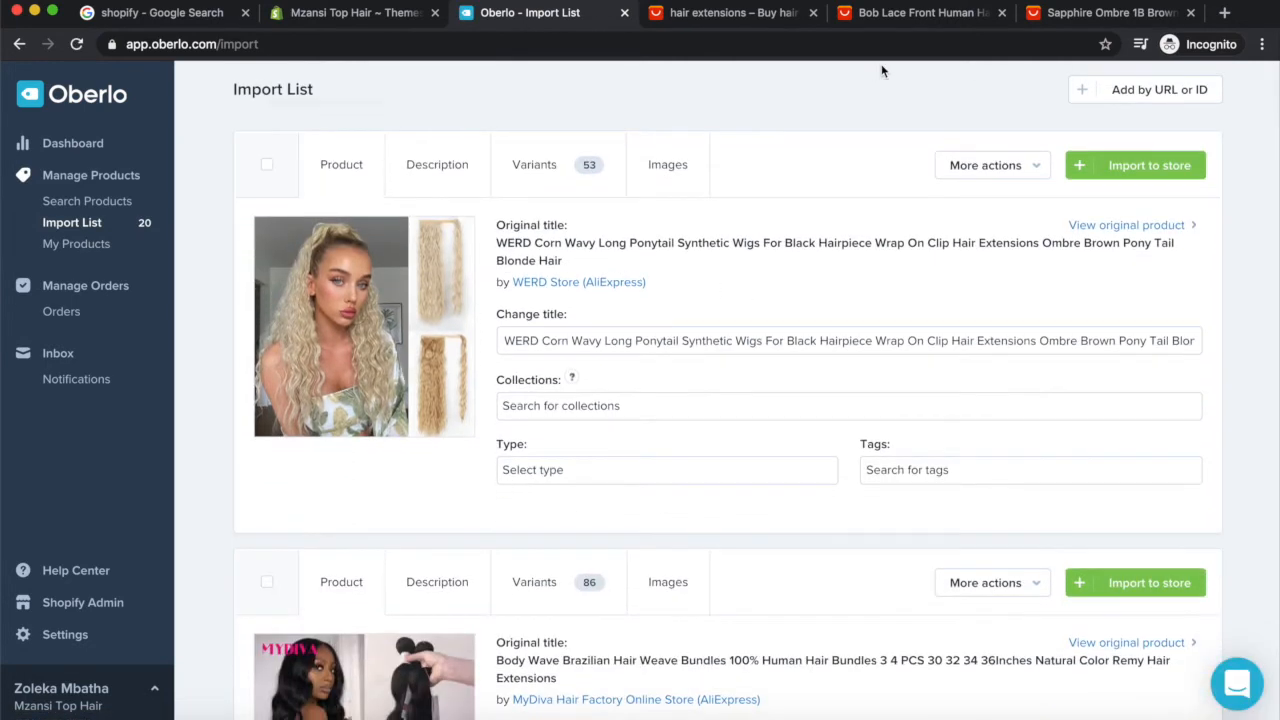
pyautogui.click(908, 13)
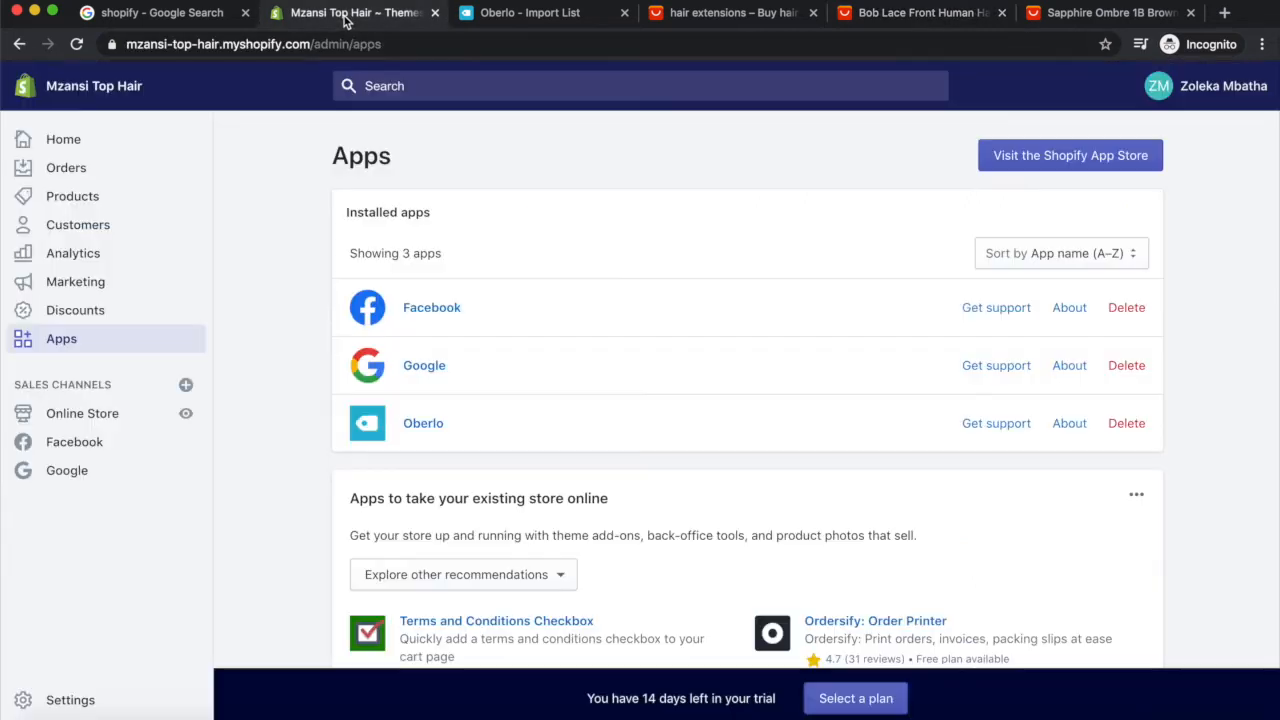
pyautogui.click(345, 15)
pyautogui.click(513, 13)
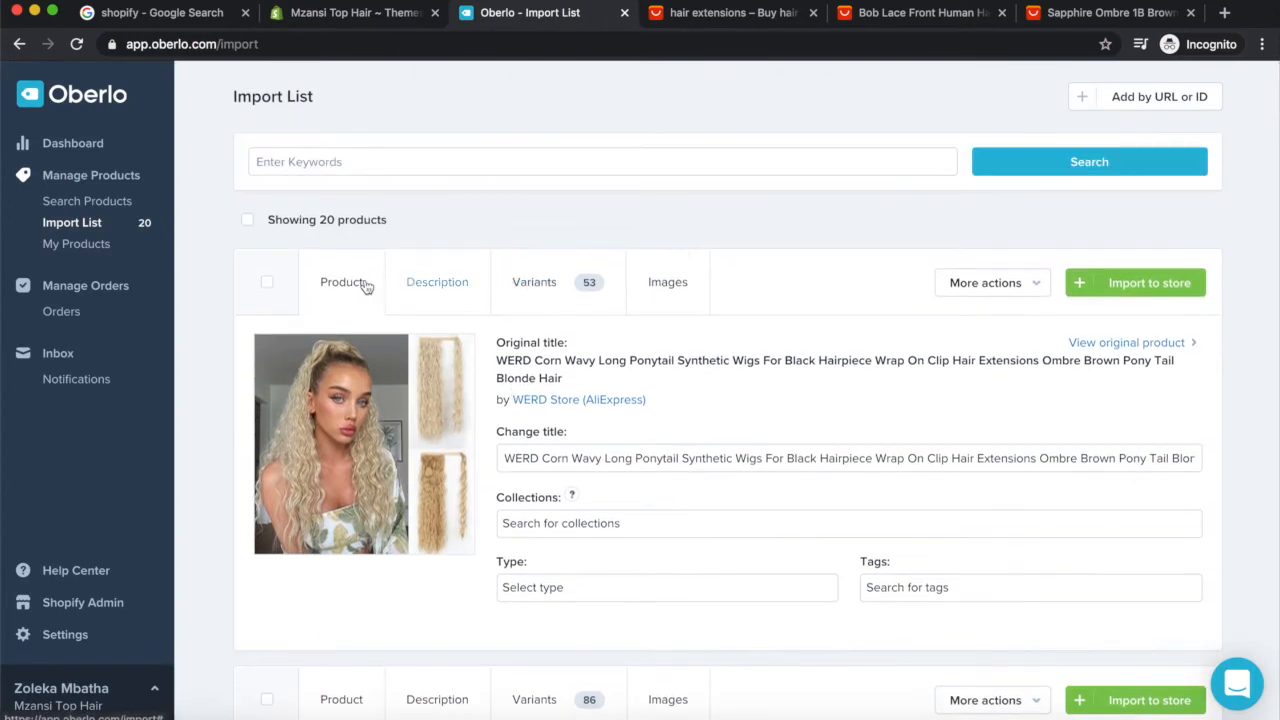
# Step: Select all products in the import list and push them to the Shopify store
pyautogui.click(248, 221)
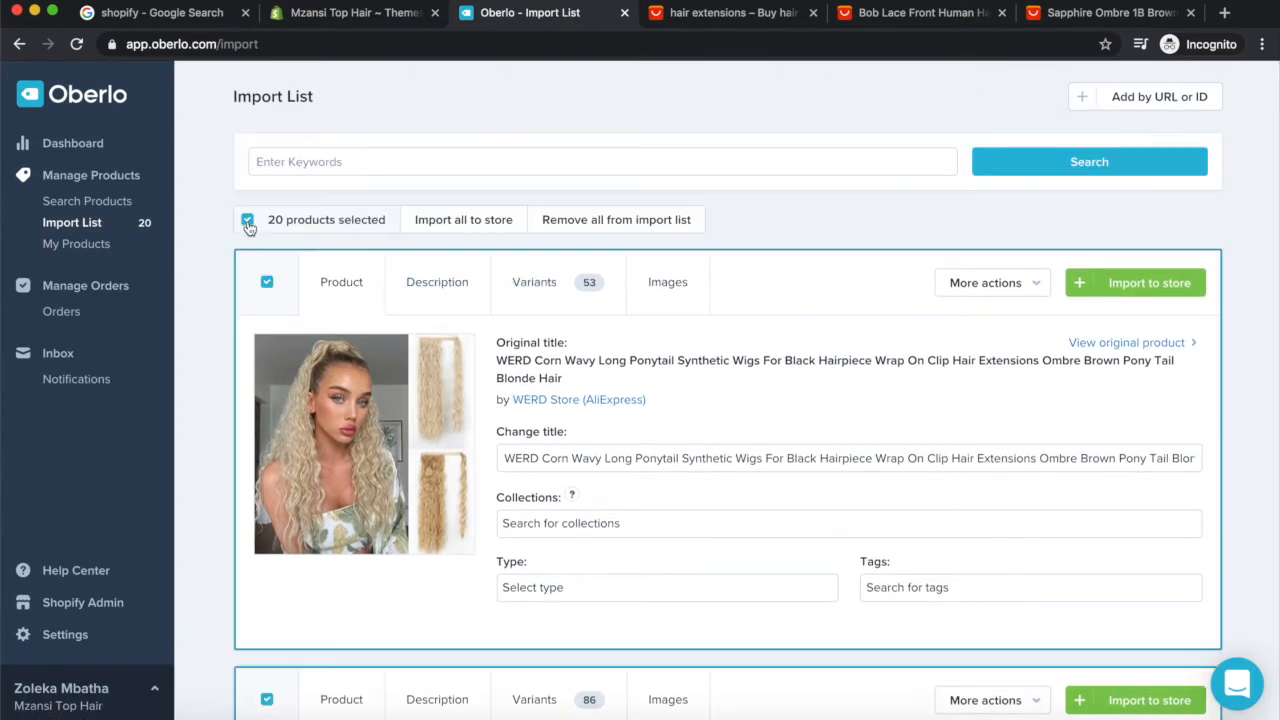
pyautogui.click(475, 220)
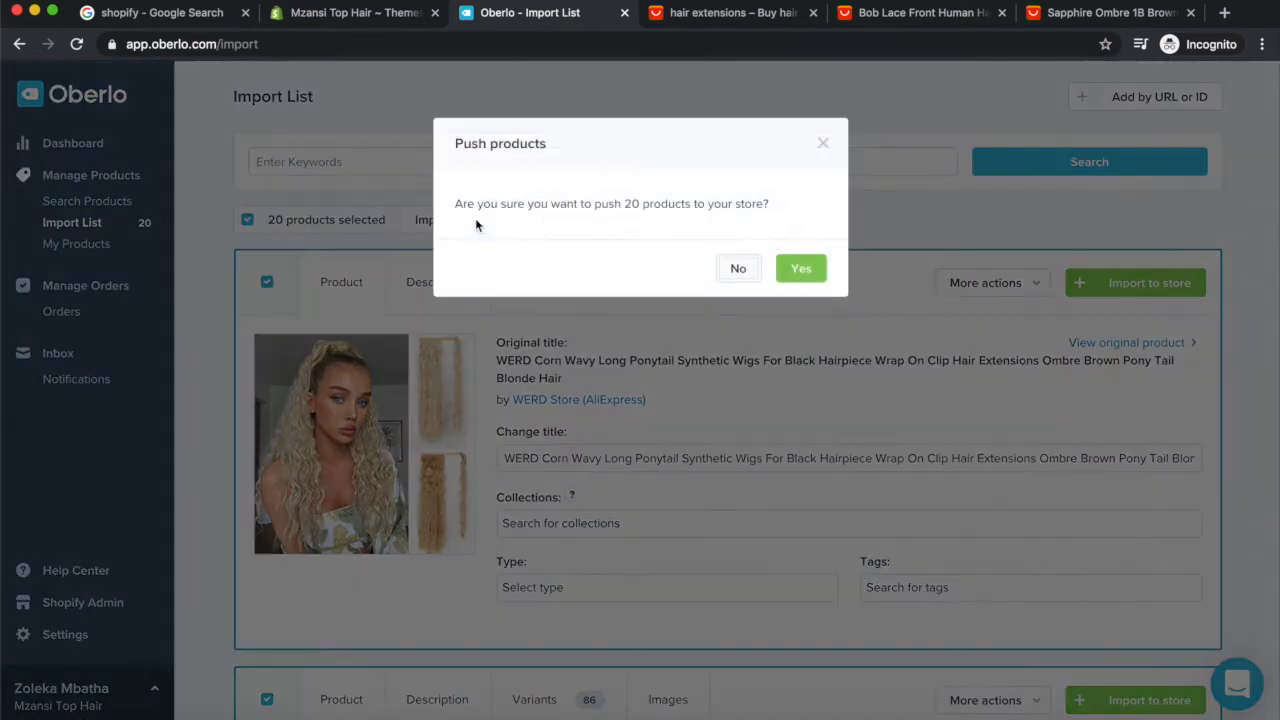
pyautogui.click(801, 270)
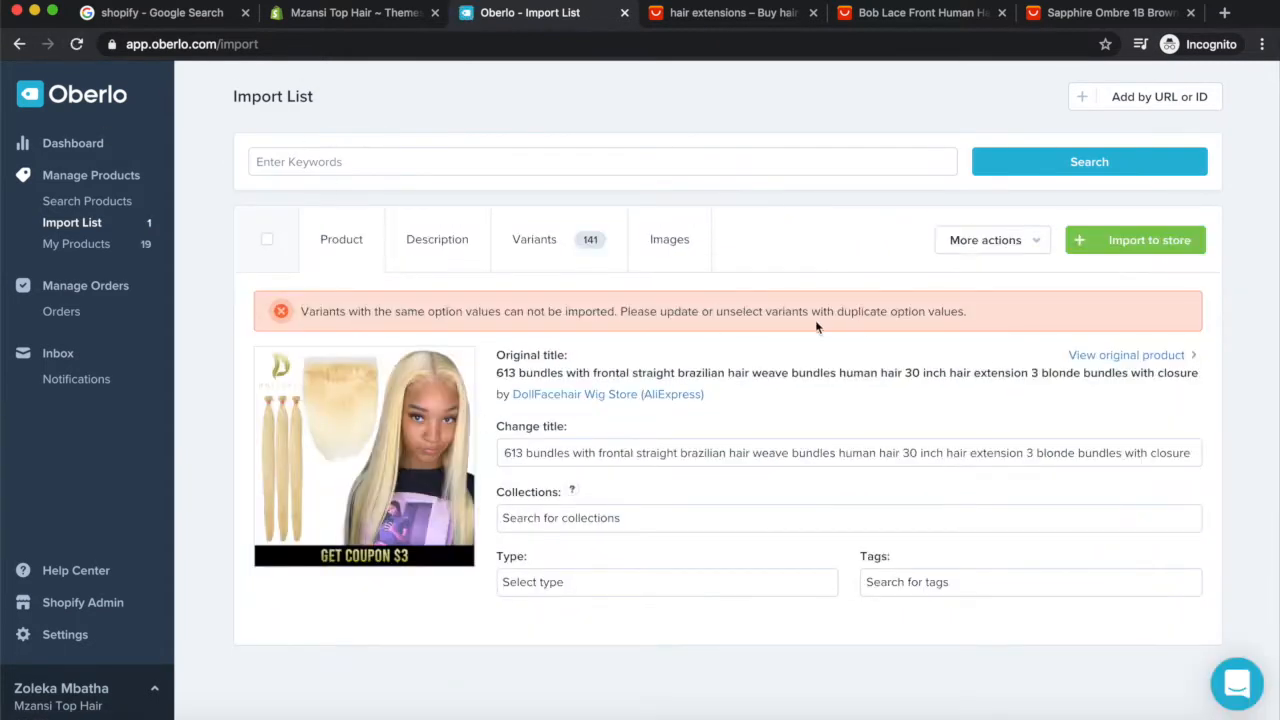
# Step: Switch to the Shopify admin and look through the full list of imported products
pyautogui.hotkey('ctrl', 'shift', 'Tab')
pyautogui.click(63, 140)
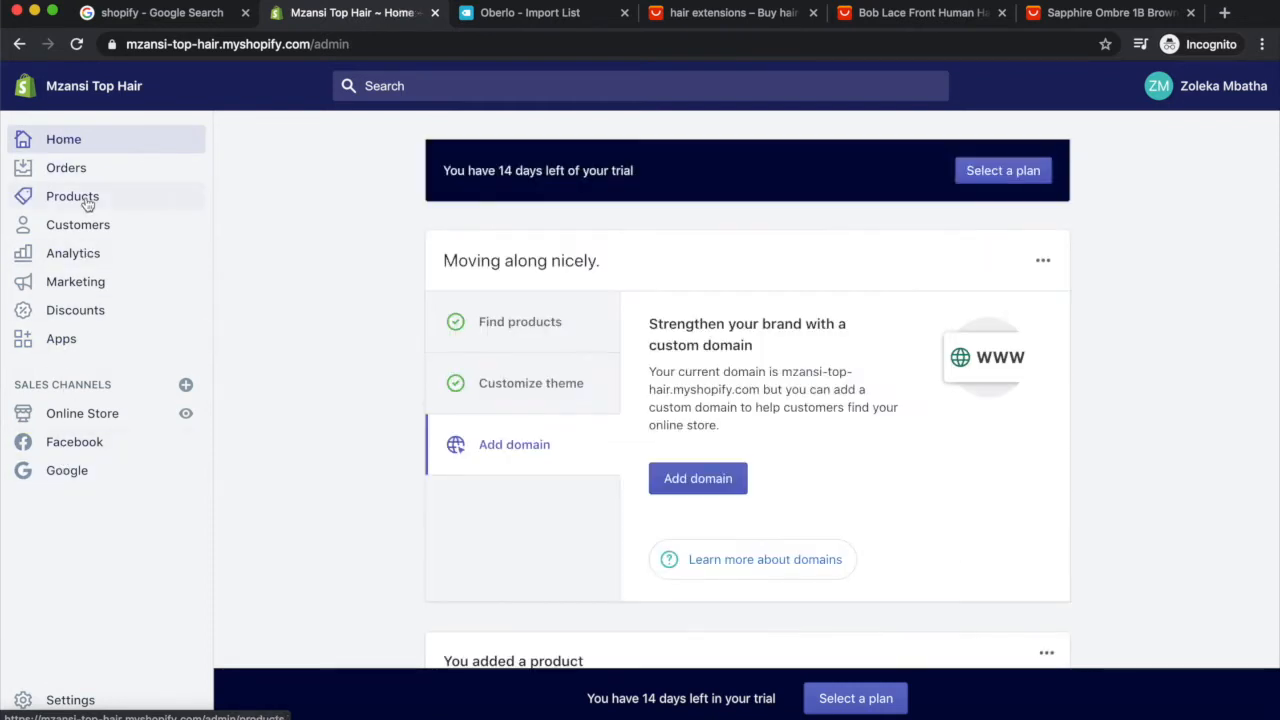
pyautogui.click(88, 204)
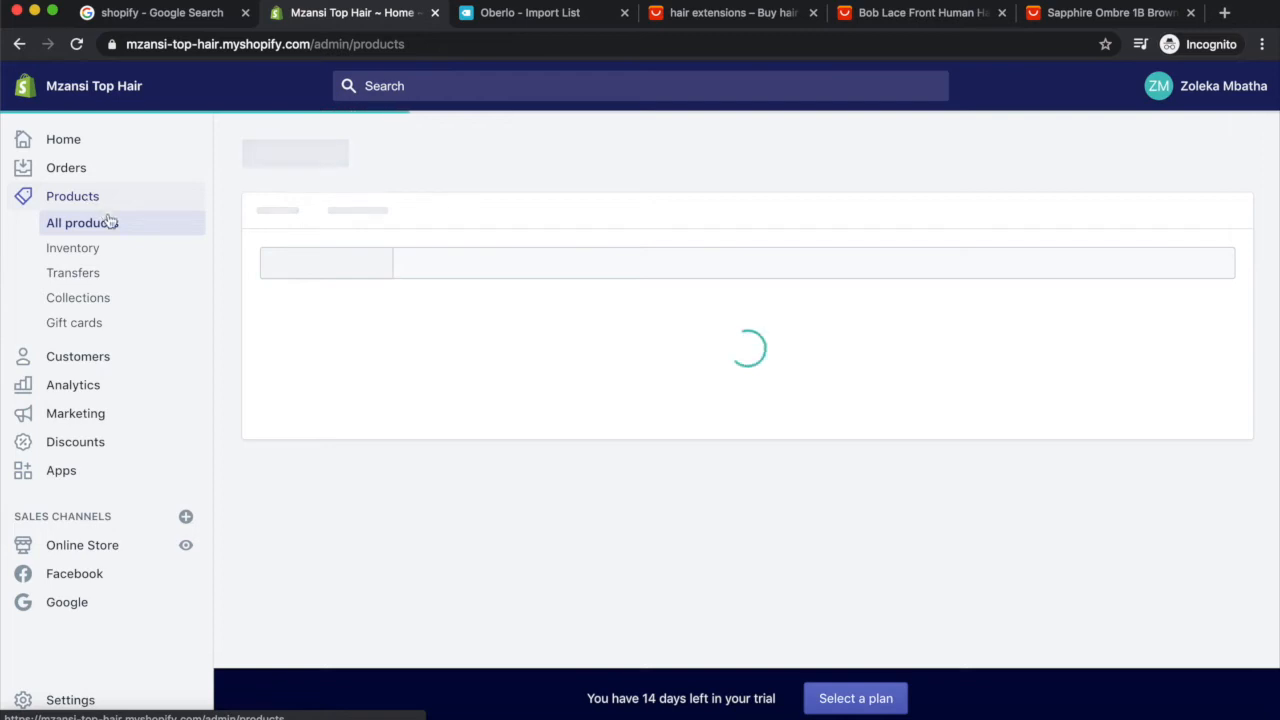
pyautogui.scroll(-4, 500, 425)
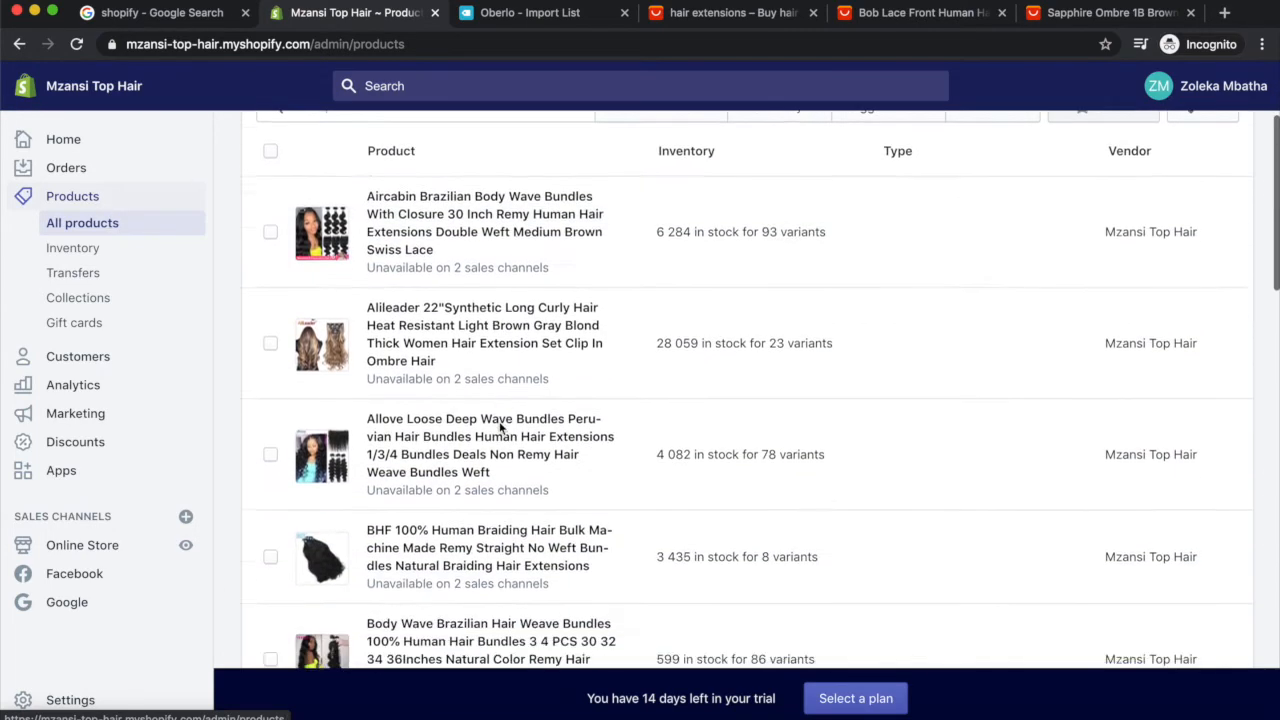
pyautogui.scroll(-12, 500, 428)
pyautogui.scroll(-15, 500, 428)
pyautogui.scroll(20, 500, 428)
# Step: Open the Aircabin Brazilian Body Wave Bundles product and review its description, media and variants
pyautogui.click(450, 399)
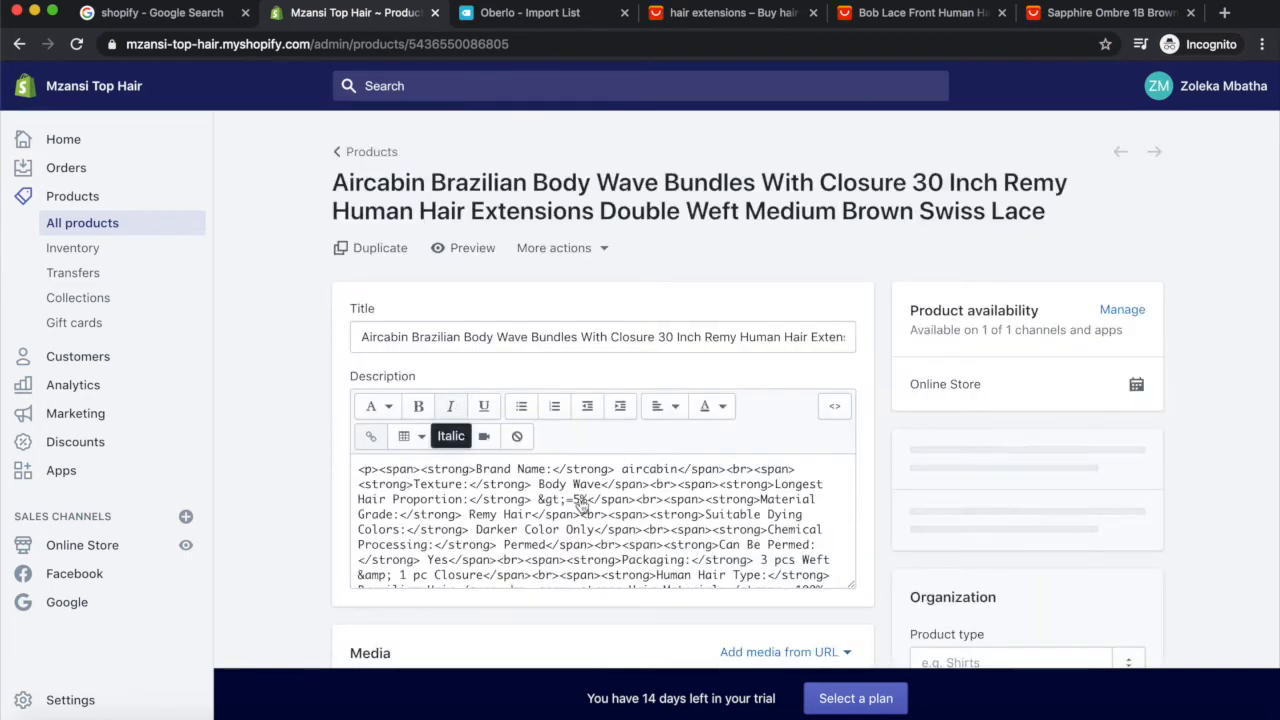
pyautogui.scroll(-1, 580, 499)
pyautogui.scroll(-5, 590, 500)
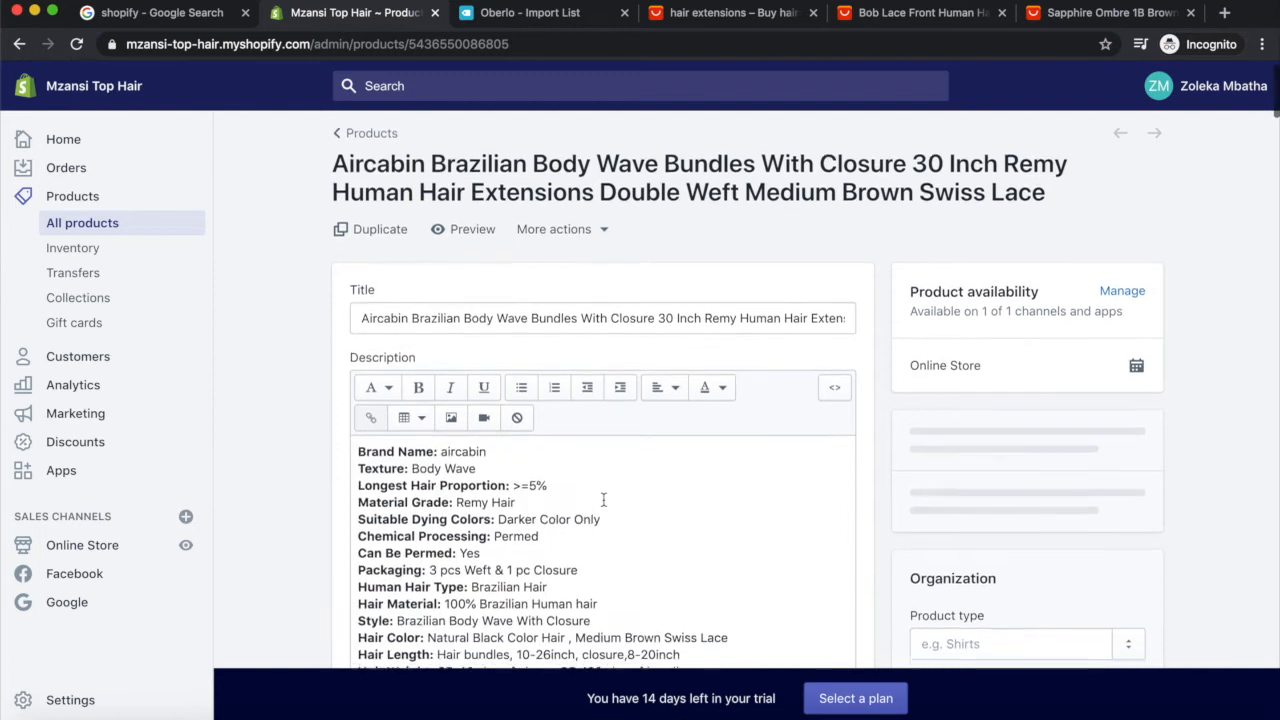
pyautogui.scroll(-1, 604, 500)
pyautogui.scroll(1, 603, 500)
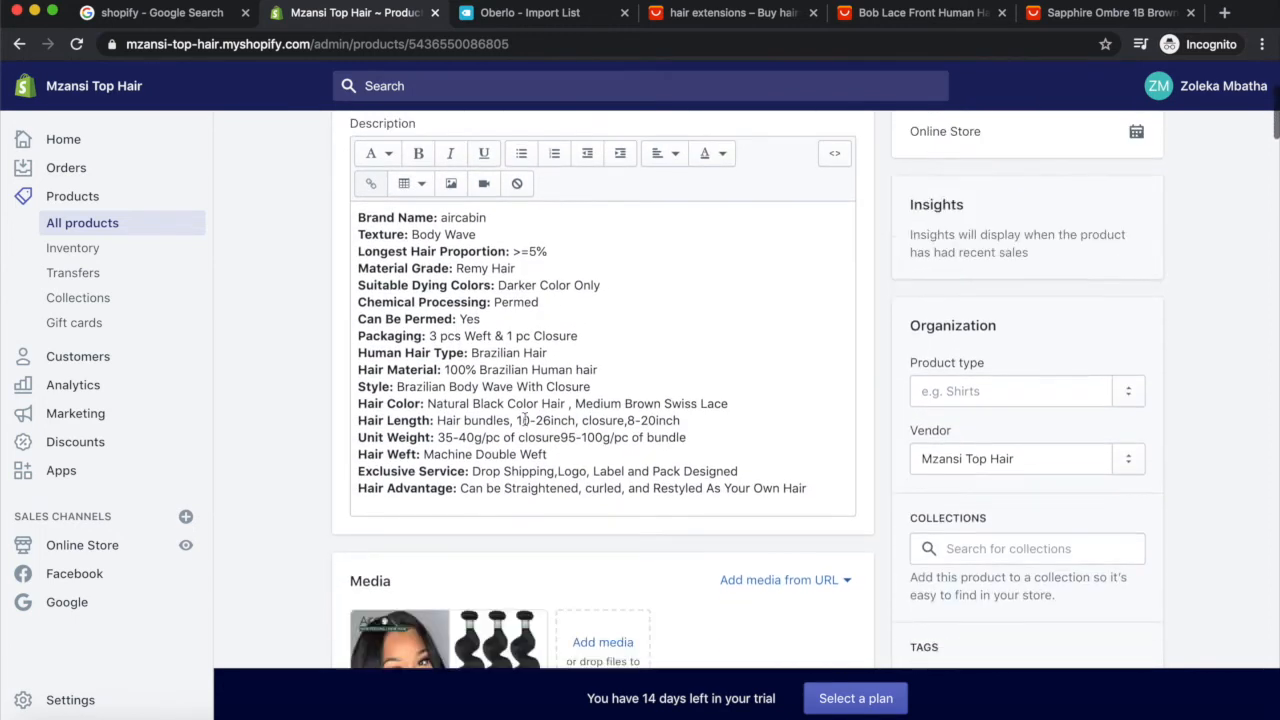
pyautogui.scroll(1, 548, 336)
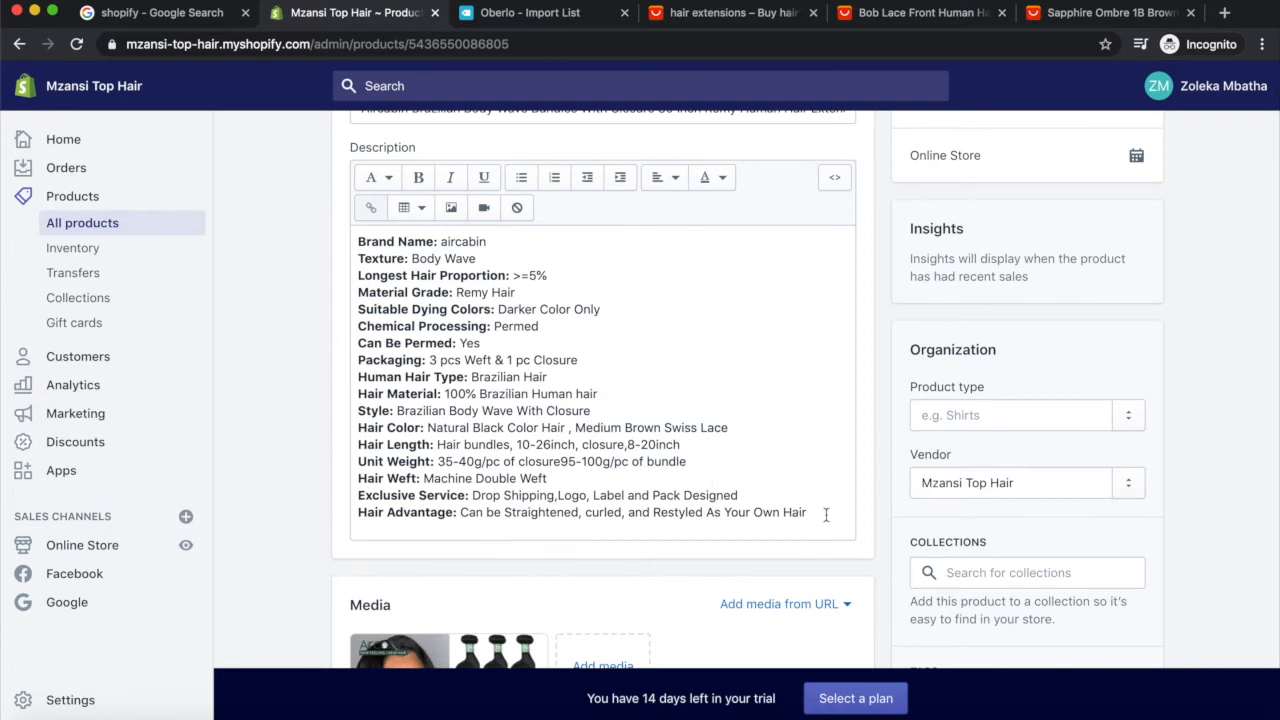
pyautogui.scroll(-7, 531, 418)
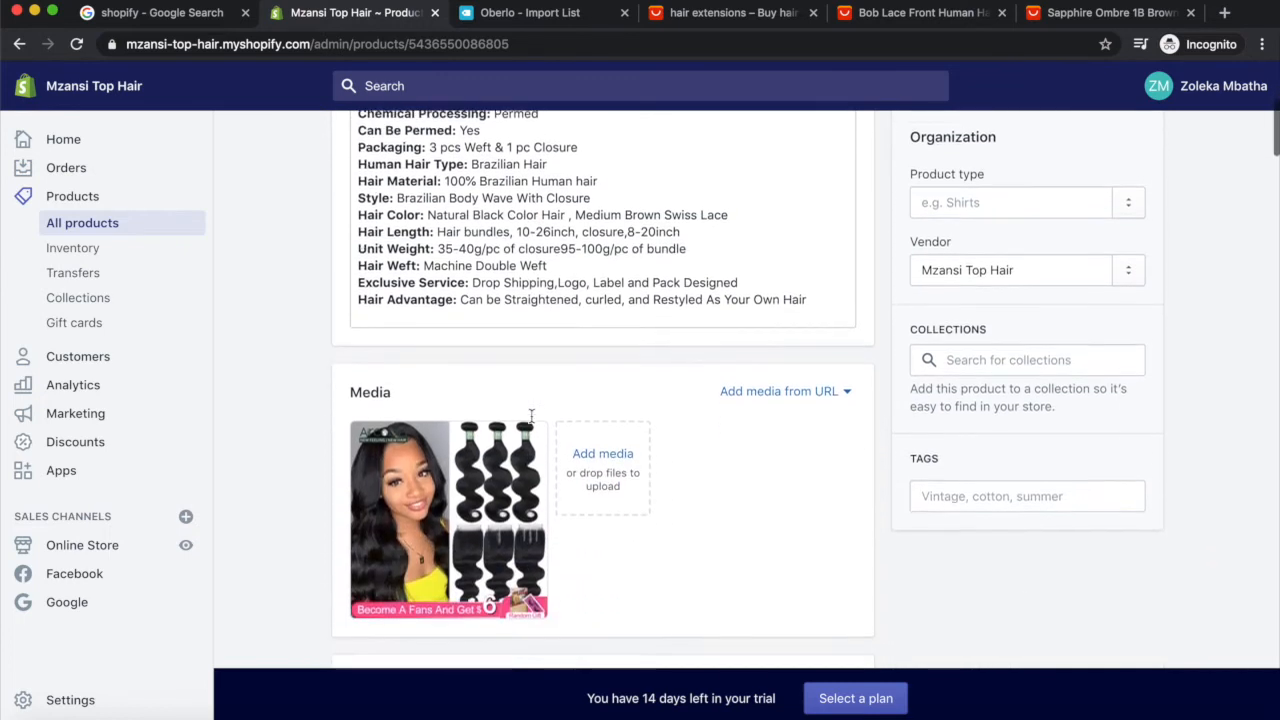
pyautogui.scroll(-10, 545, 471)
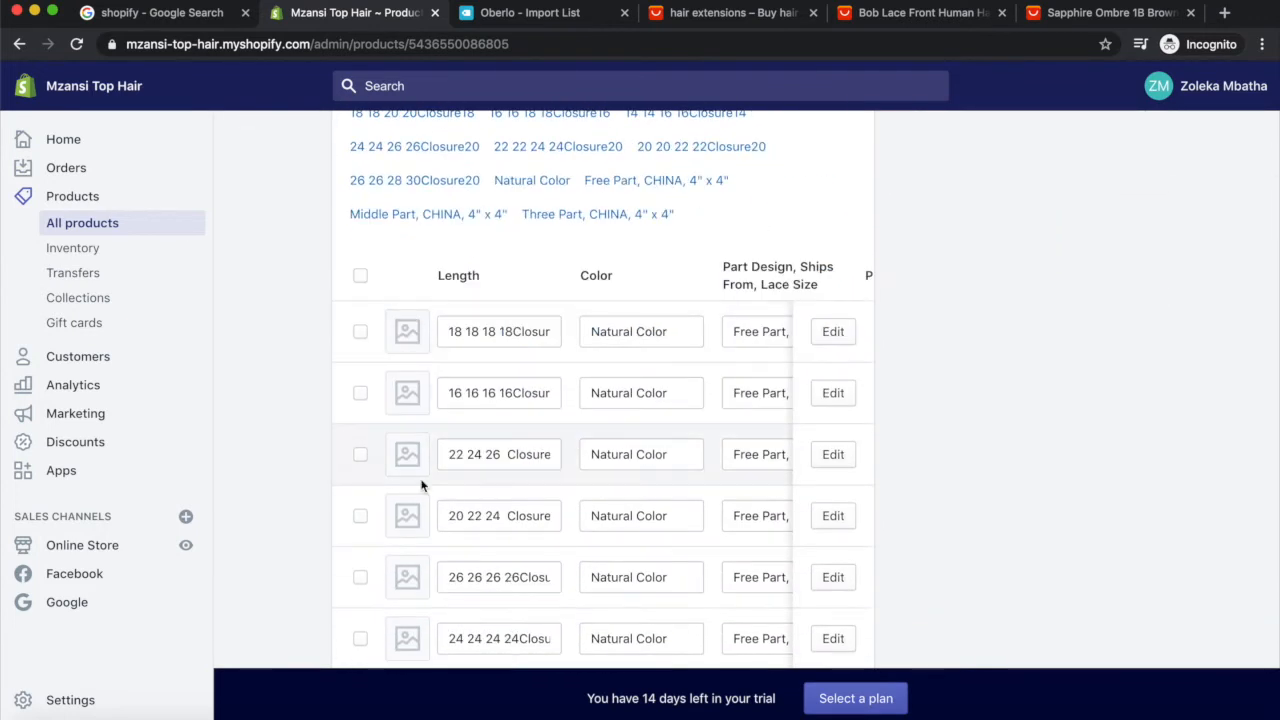
pyautogui.scroll(-3, 423, 486)
pyautogui.scroll(-2, 418, 514)
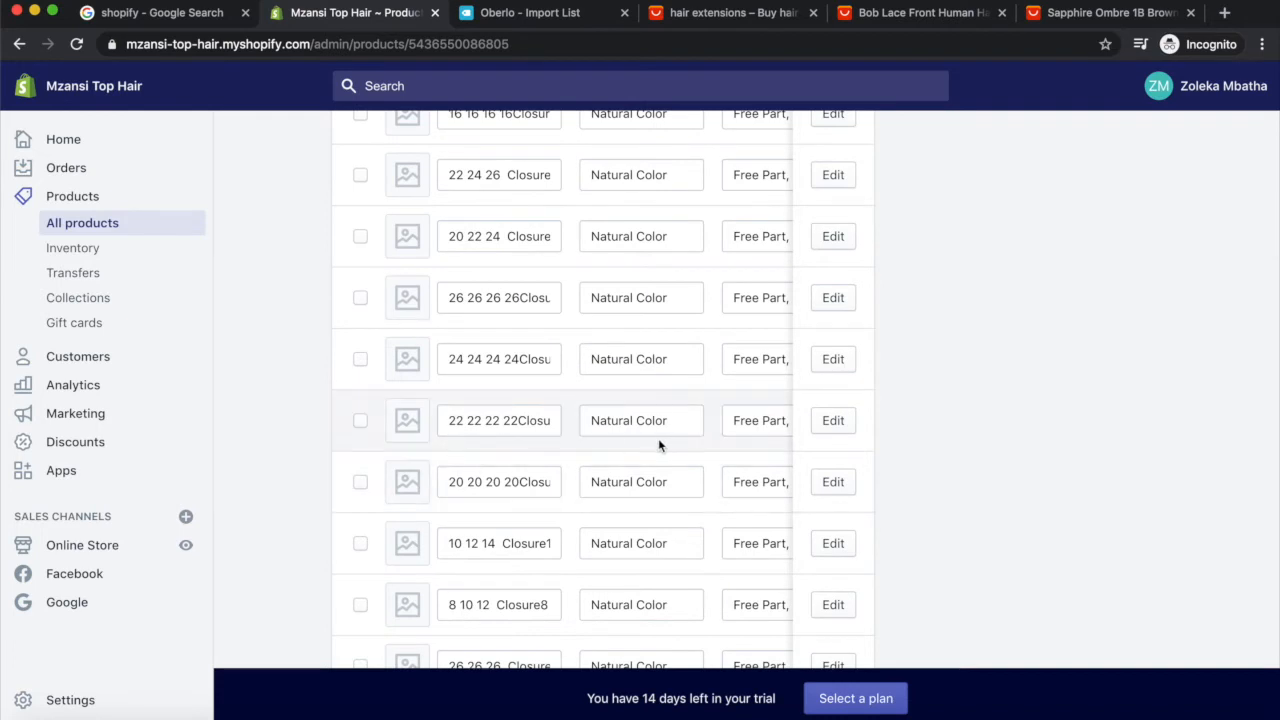
# Step: Look through the hair bundle product's variant rows, option values and media image
pyautogui.scroll(-7, 474, 540)
pyautogui.scroll(-2, 477, 556)
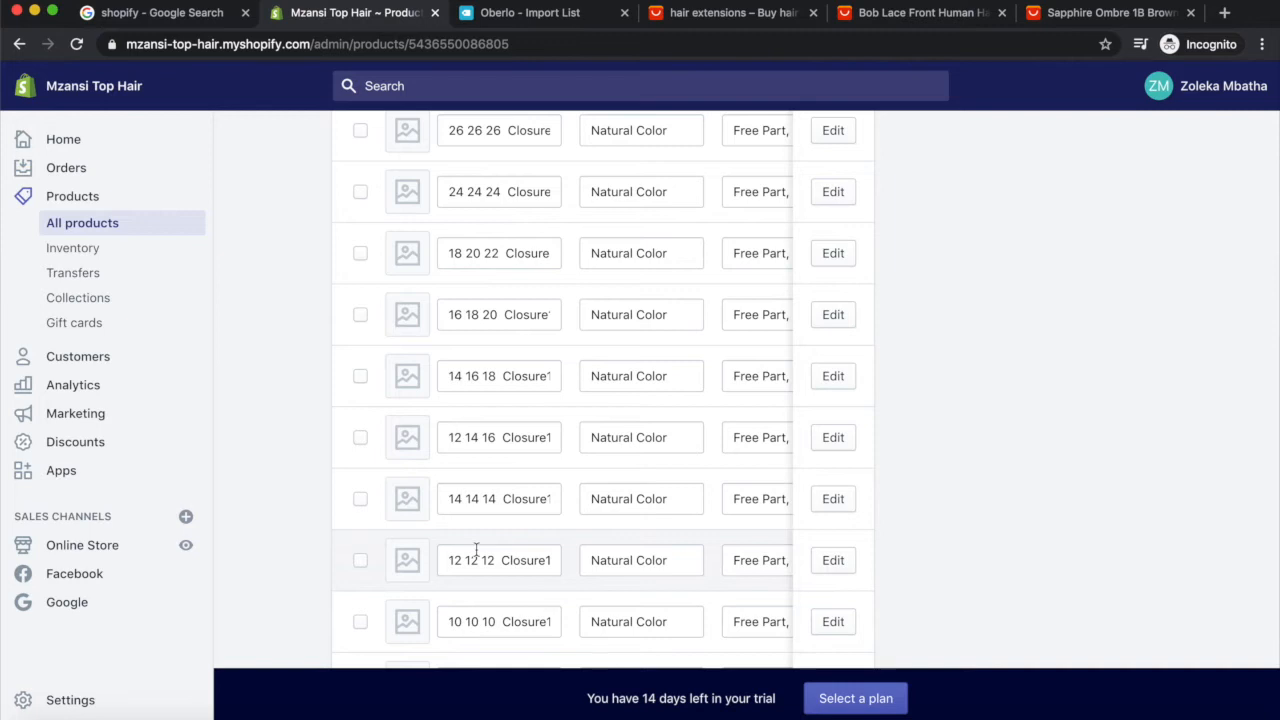
pyautogui.scroll(16, 477, 552)
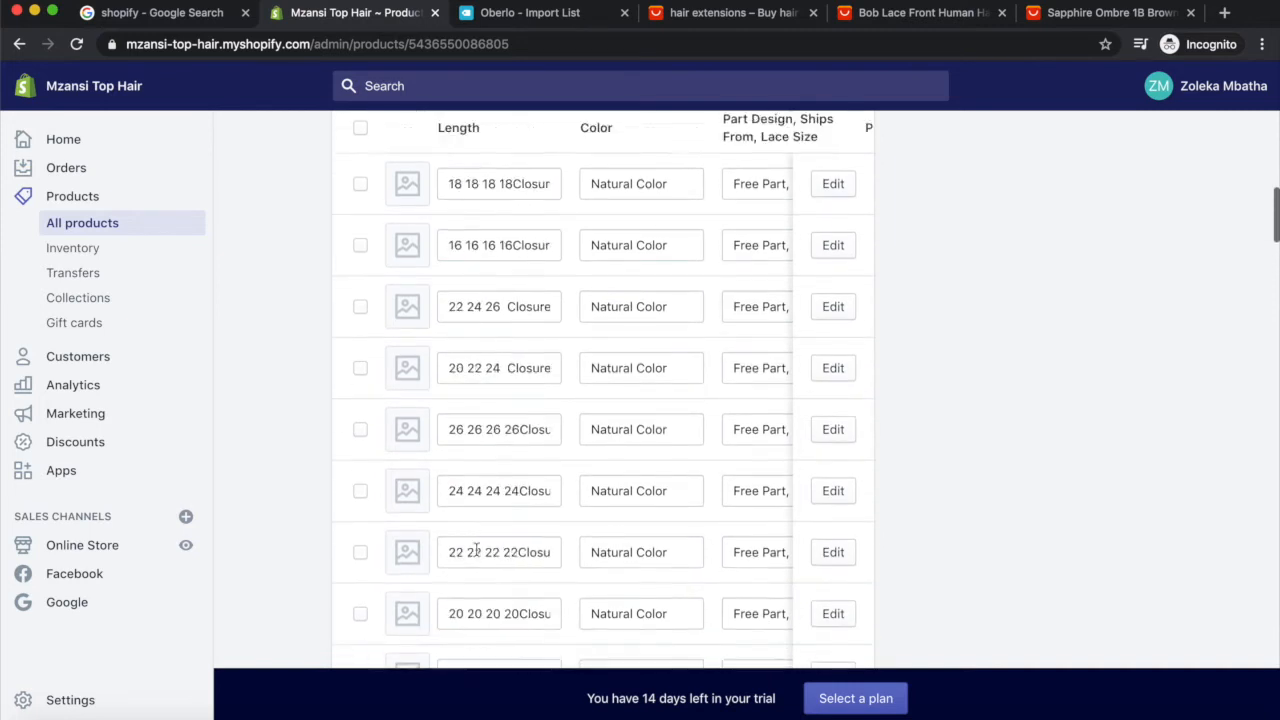
pyautogui.scroll(-7, 477, 556)
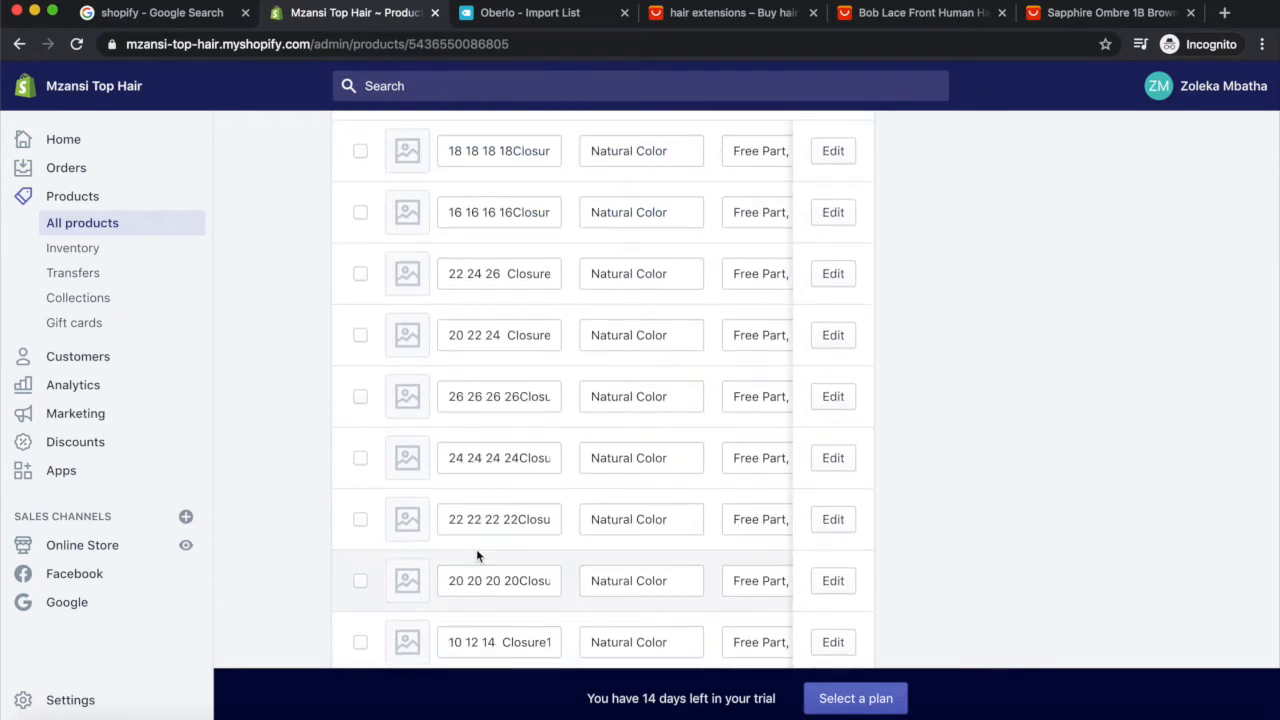
pyautogui.scroll(5, 477, 556)
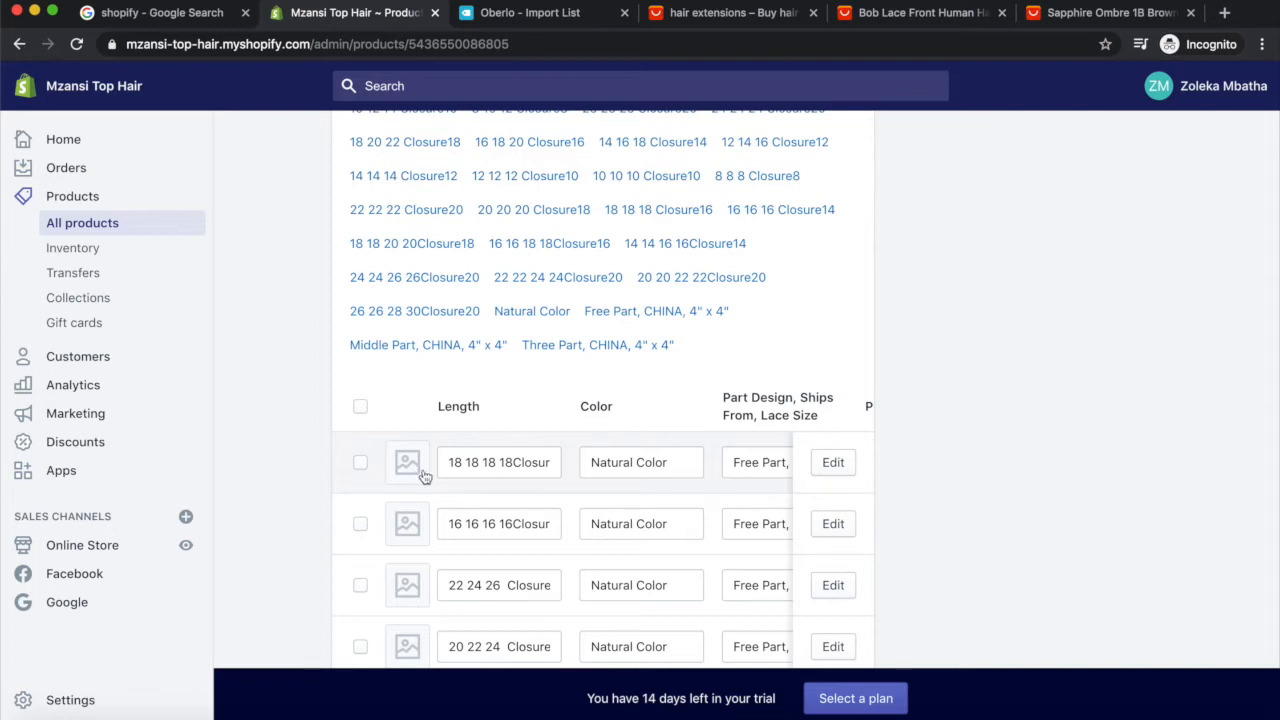
pyautogui.scroll(5, 406, 466)
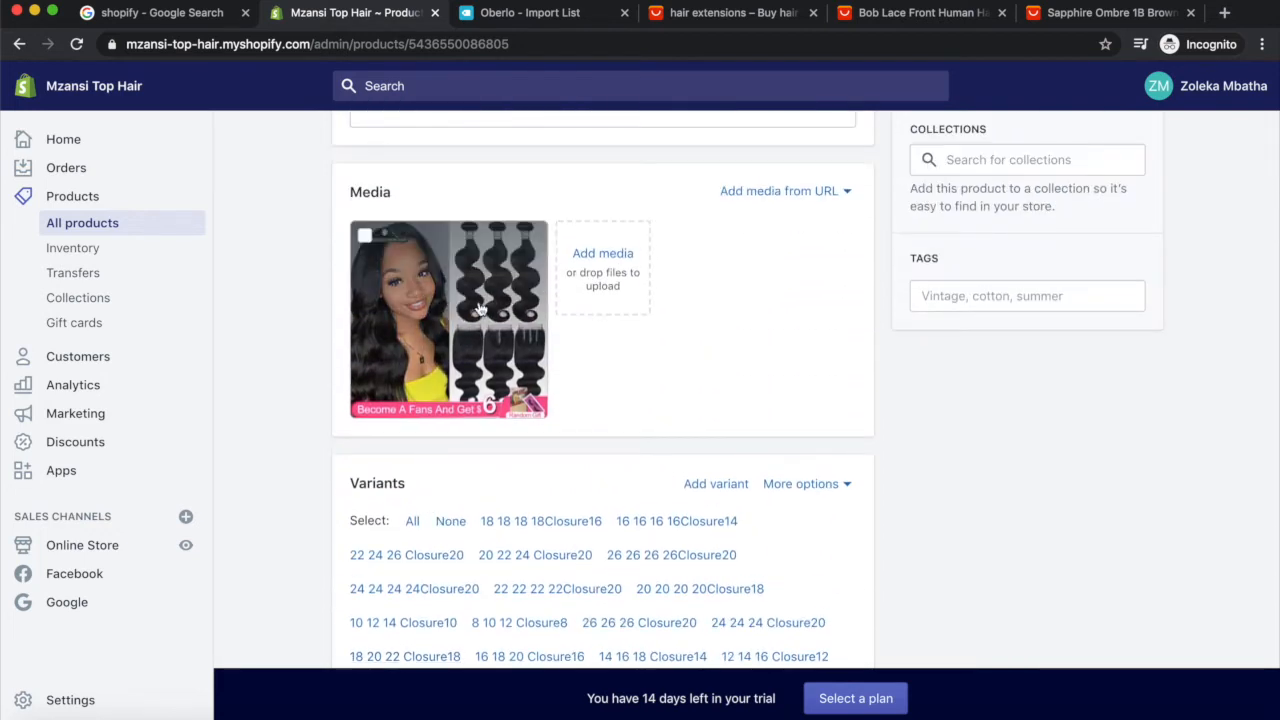
# Step: Compare the options on the AliExpress Sapphire Ombre wig listing with the variant rows of the Shopify product
pyautogui.click(1087, 12)
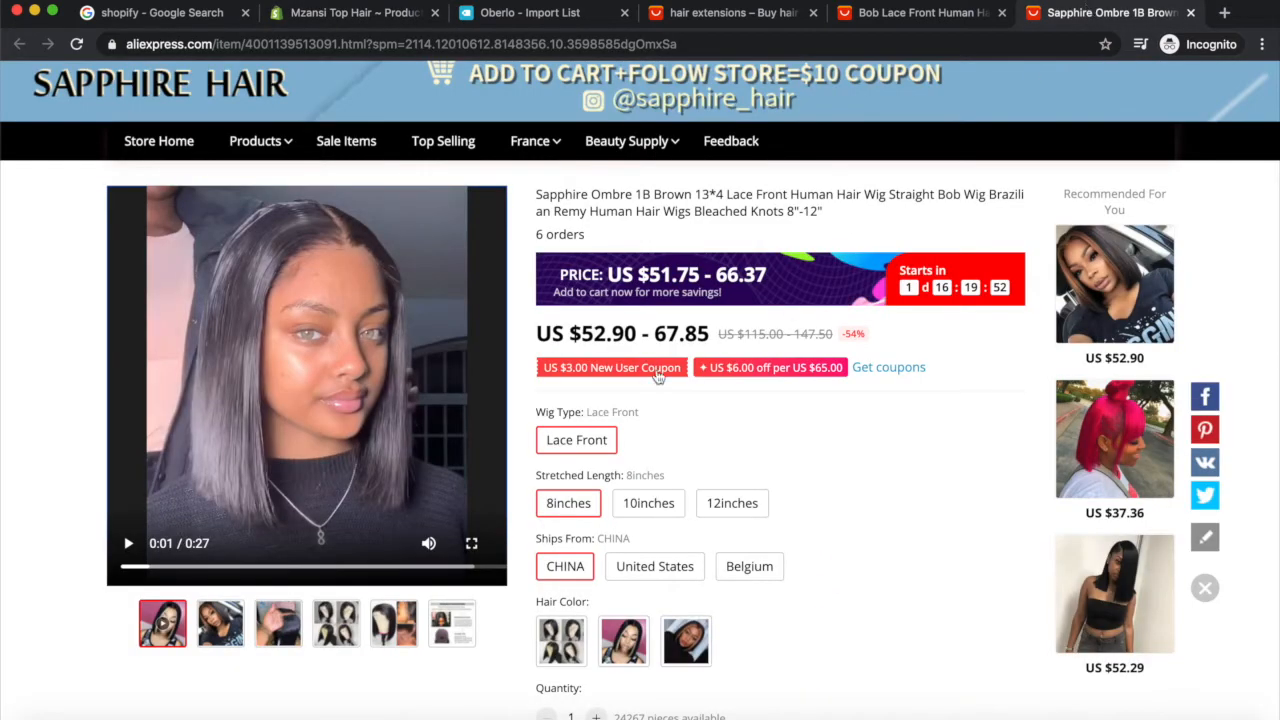
pyautogui.scroll(-3, 654, 531)
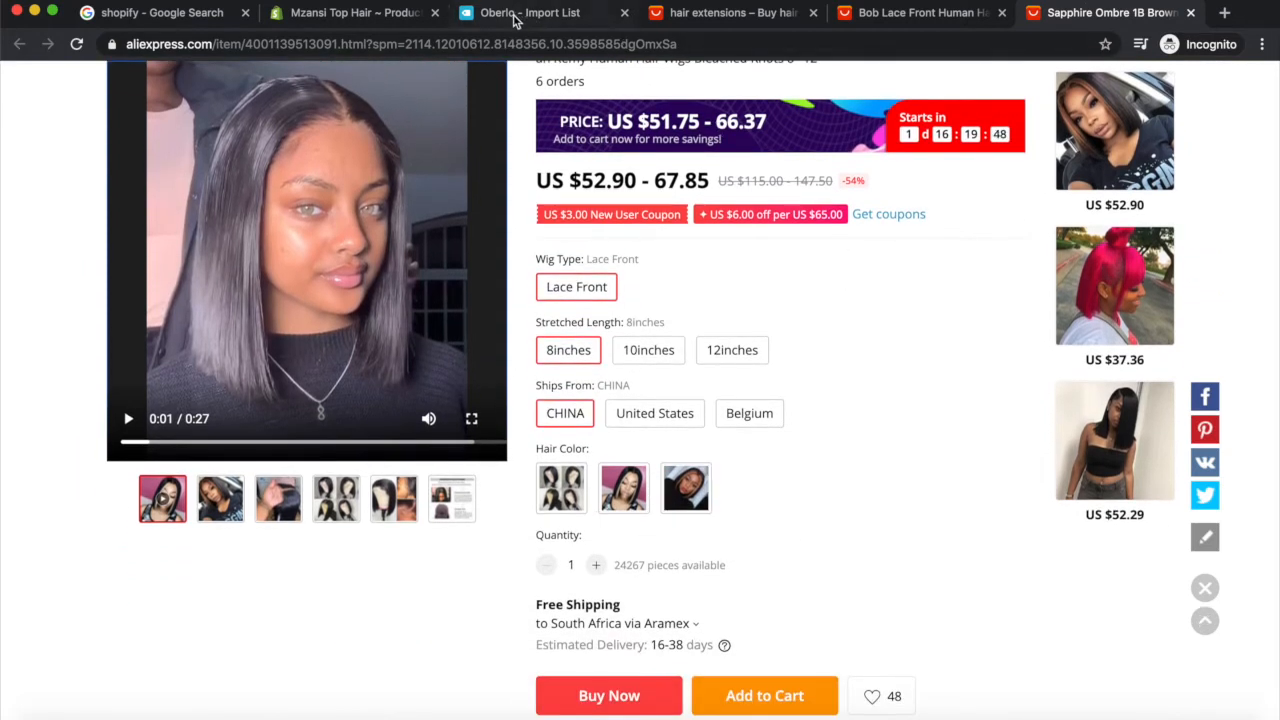
pyautogui.click(345, 13)
pyautogui.scroll(-5, 540, 500)
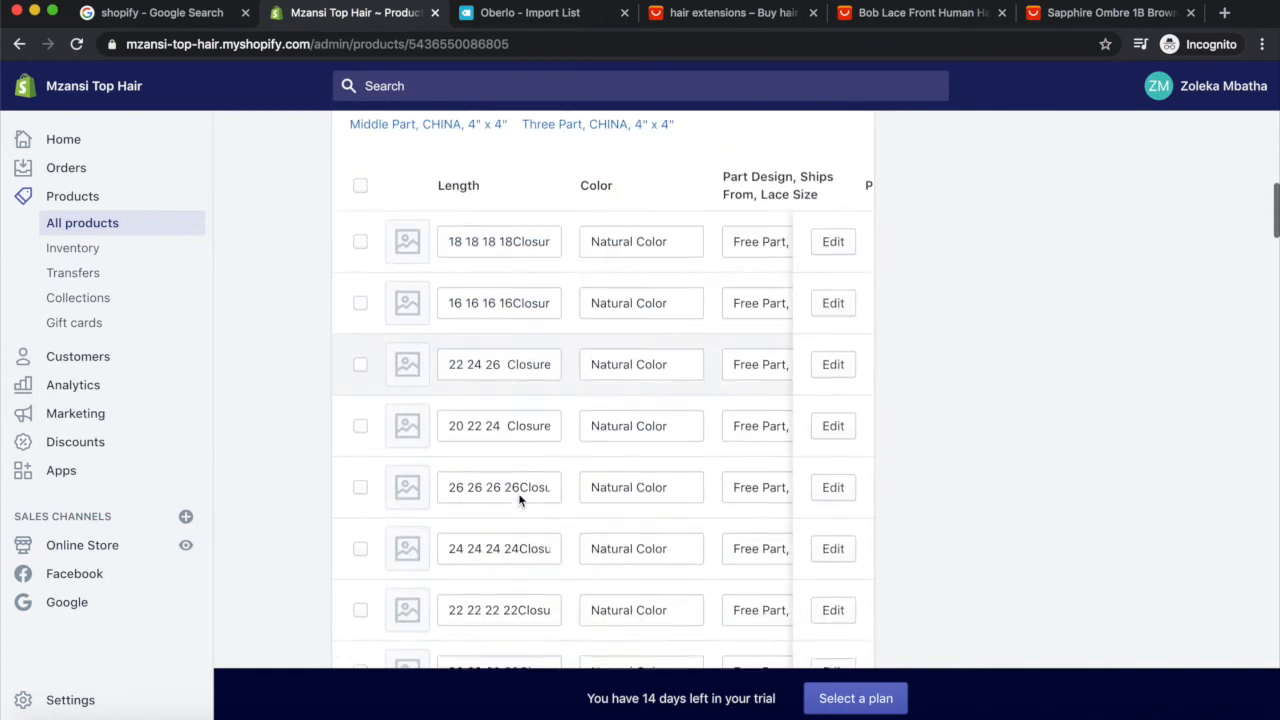
pyautogui.scroll(-1, 519, 500)
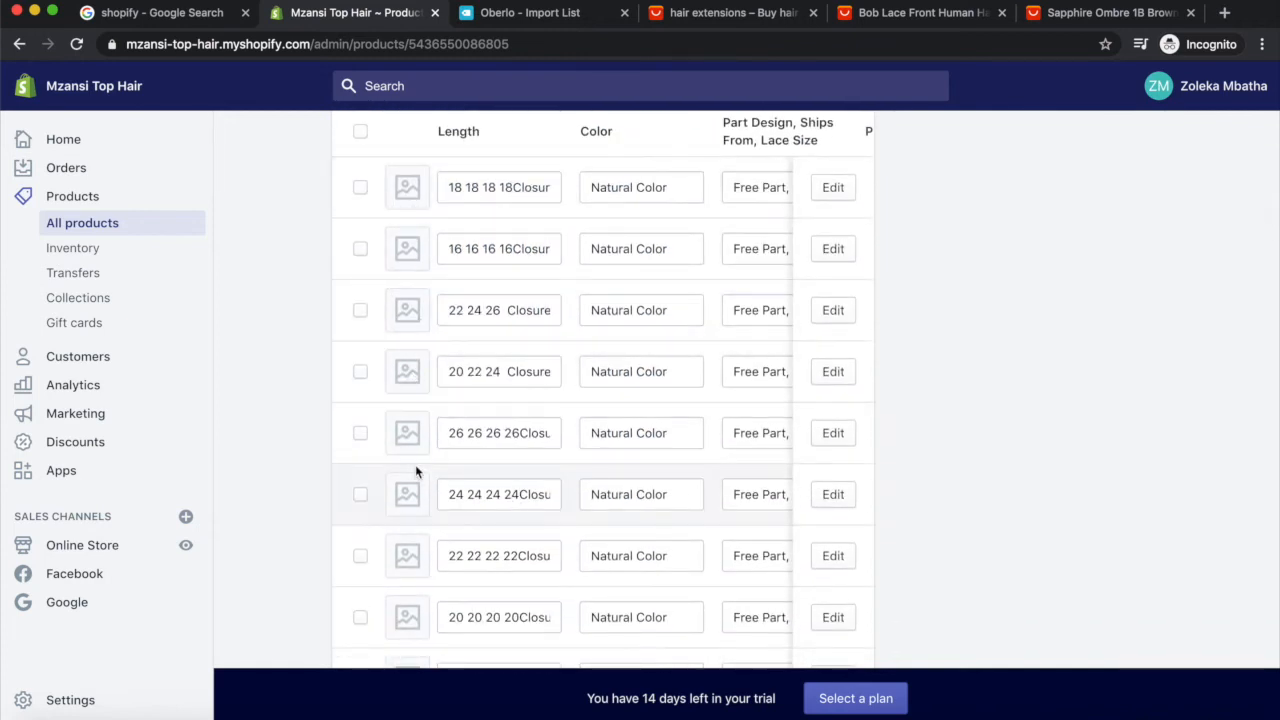
pyautogui.scroll(-2, 415, 485)
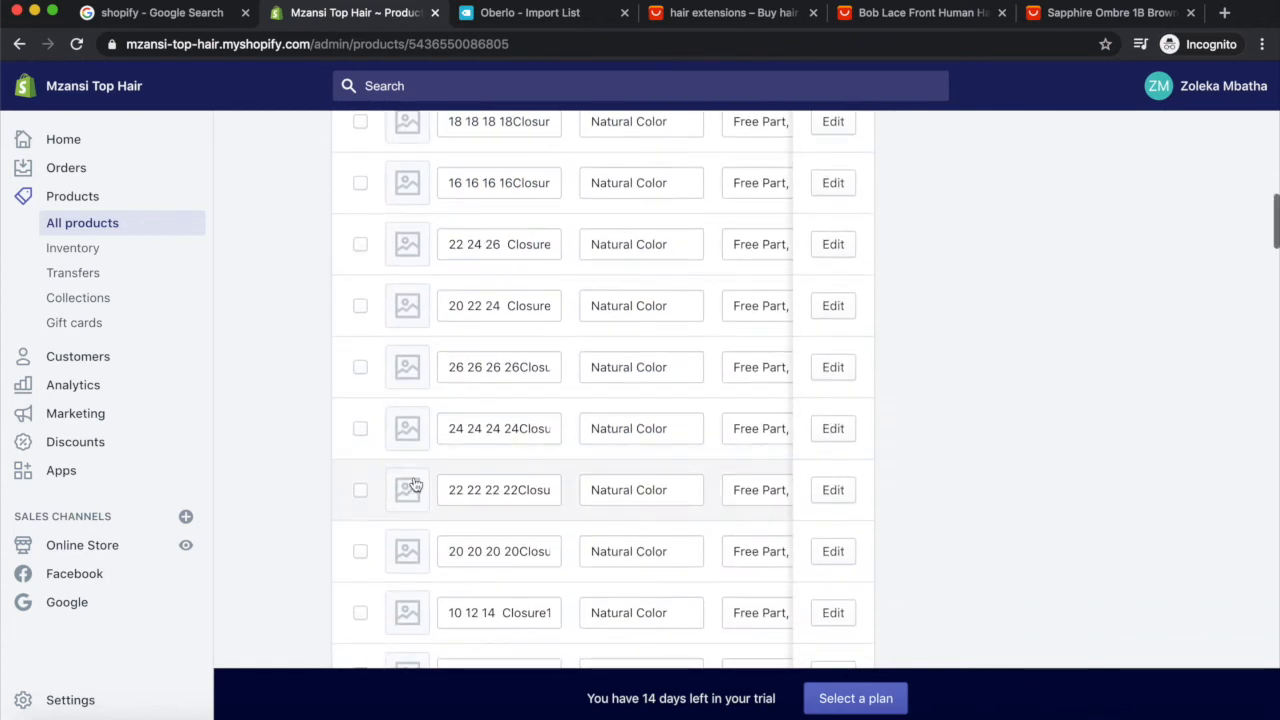
pyautogui.scroll(6, 409, 486)
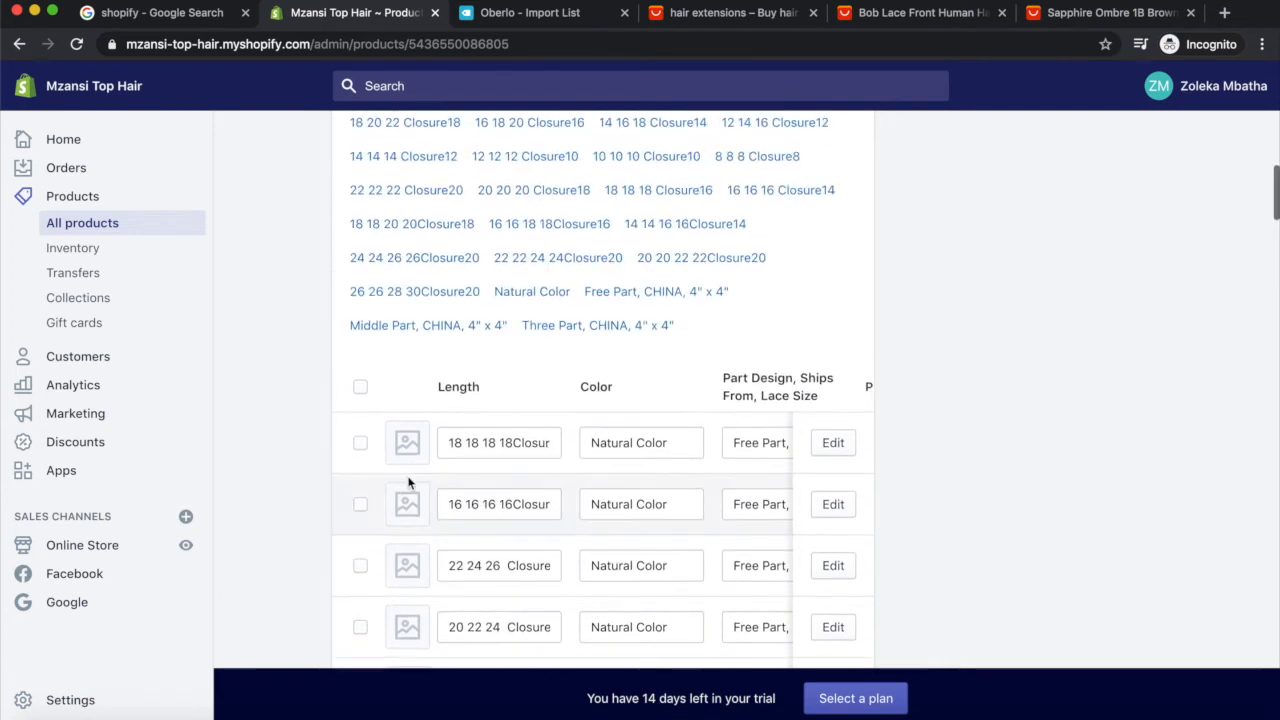
# Step: Check which bulk actions are offered for the first variant in the list, leaving it unselected
pyautogui.click(360, 443)
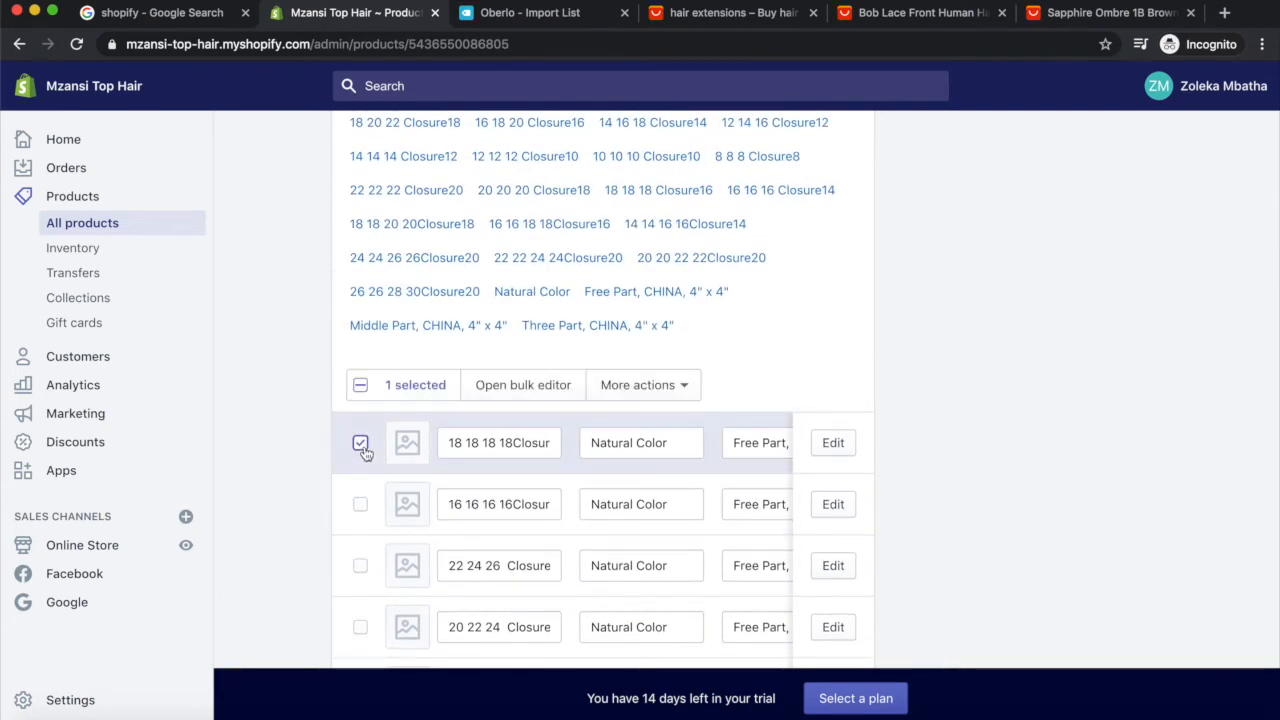
pyautogui.click(630, 390)
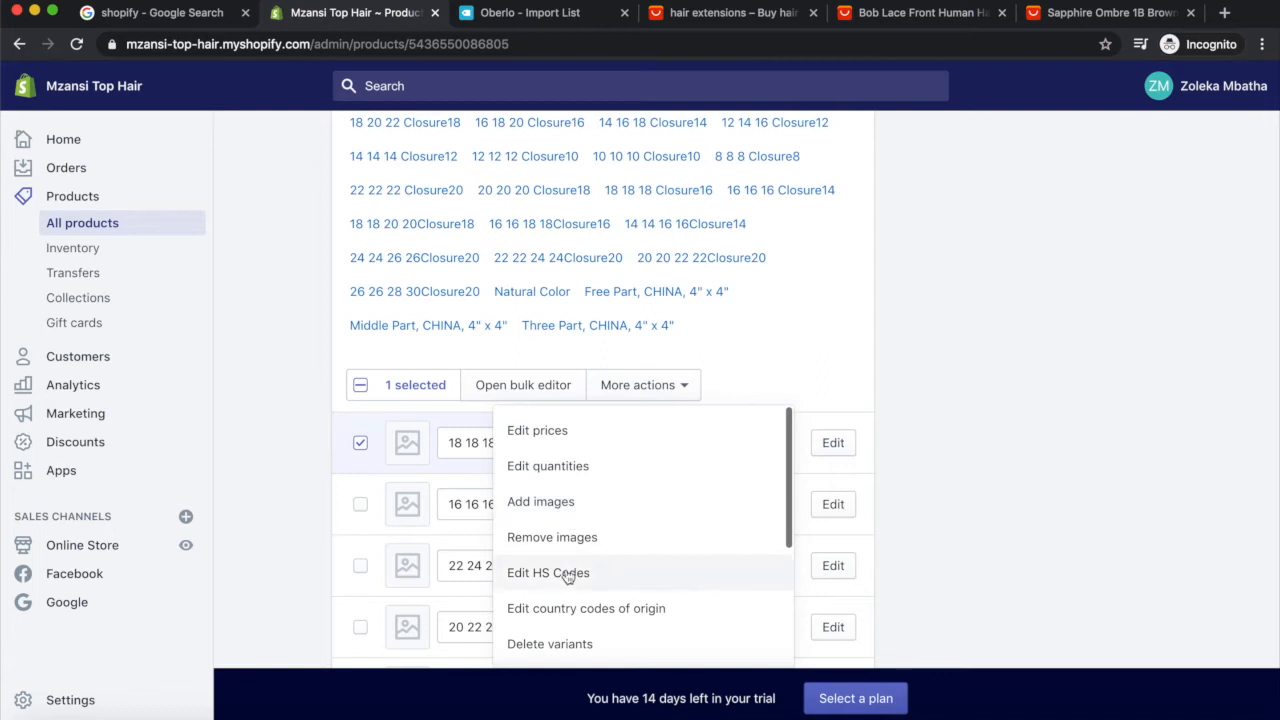
pyautogui.click(360, 443)
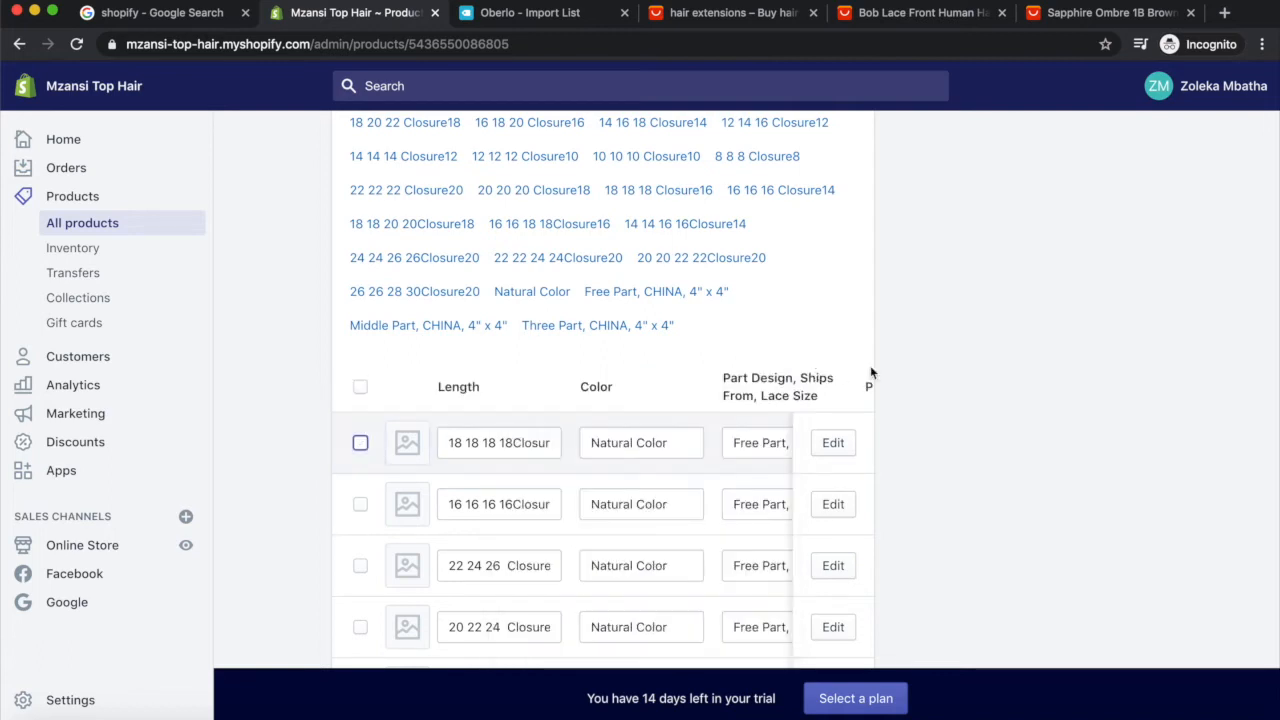
# Step: Review the product's title, description and media, and check which collections it can be added to
pyautogui.scroll(-5, 981, 407)
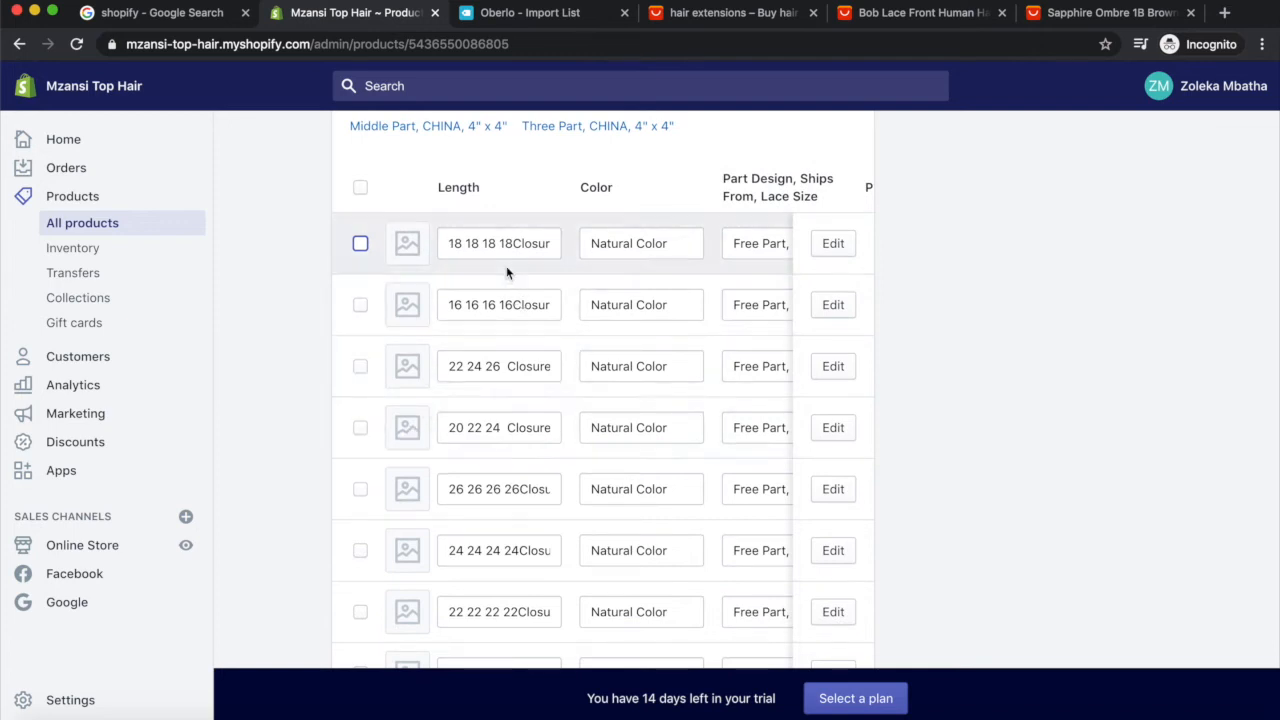
pyautogui.scroll(20, 506, 233)
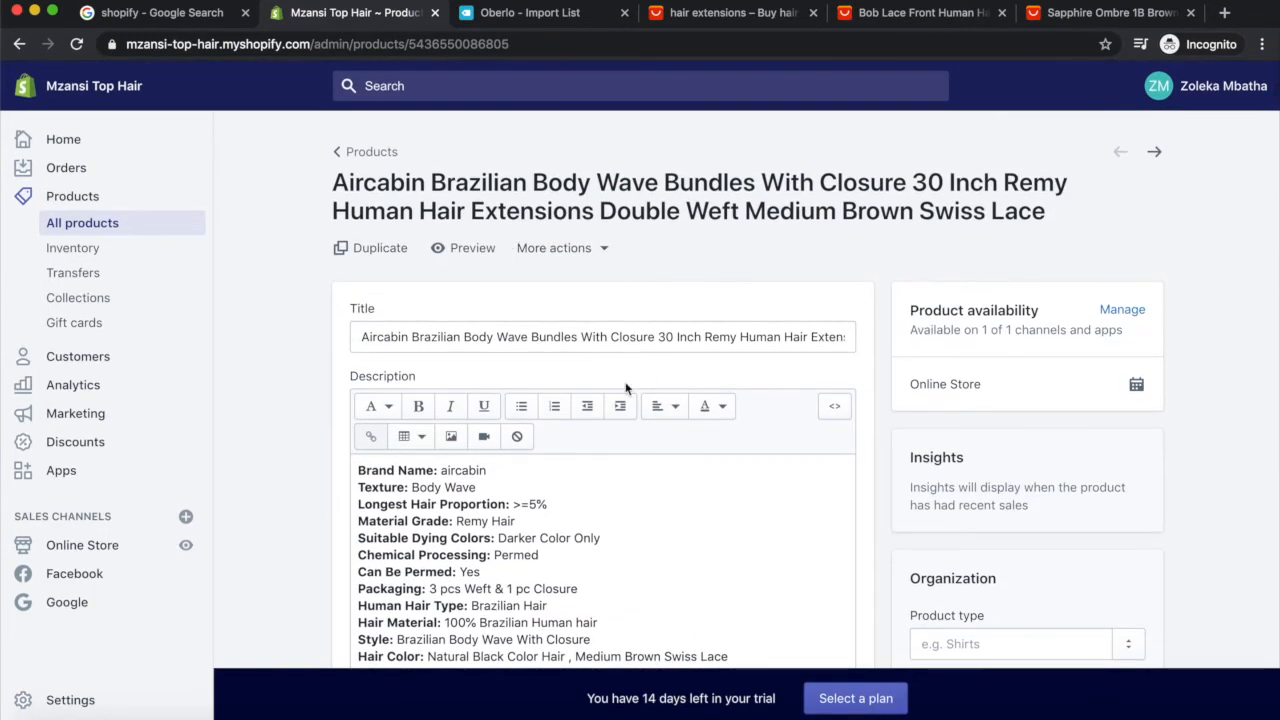
pyautogui.scroll(-5, 577, 497)
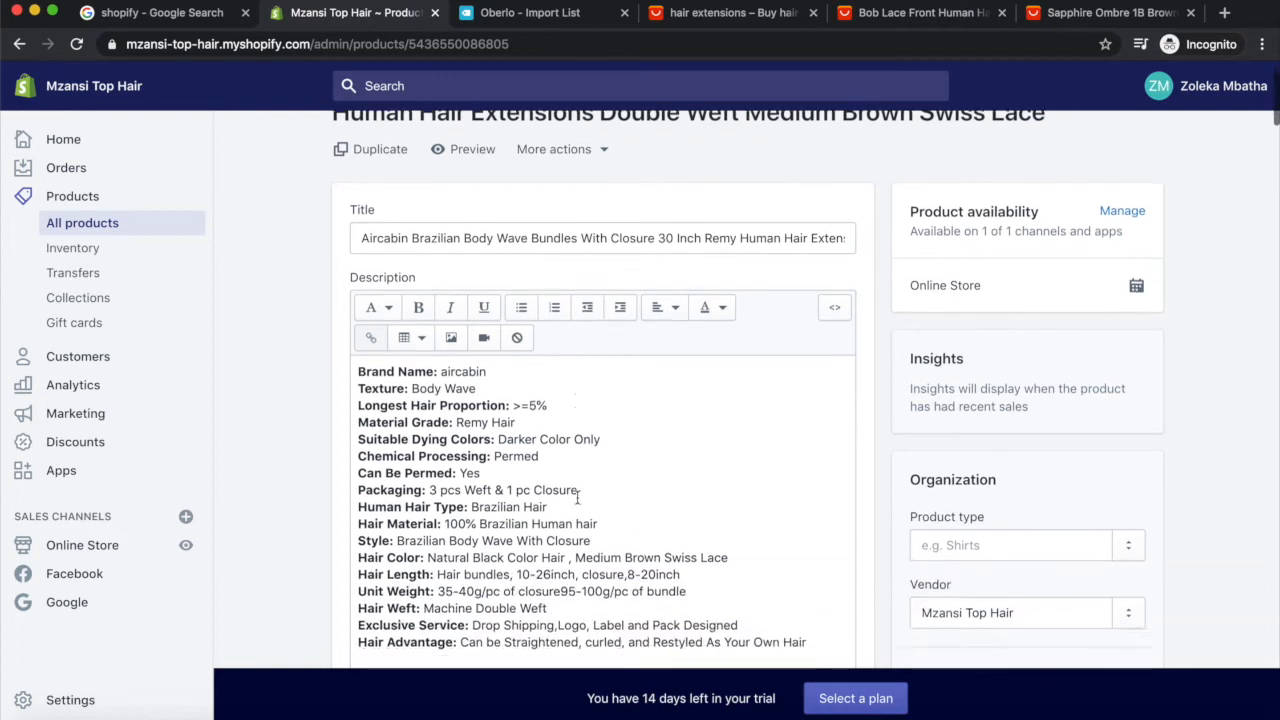
pyautogui.scroll(4, 577, 497)
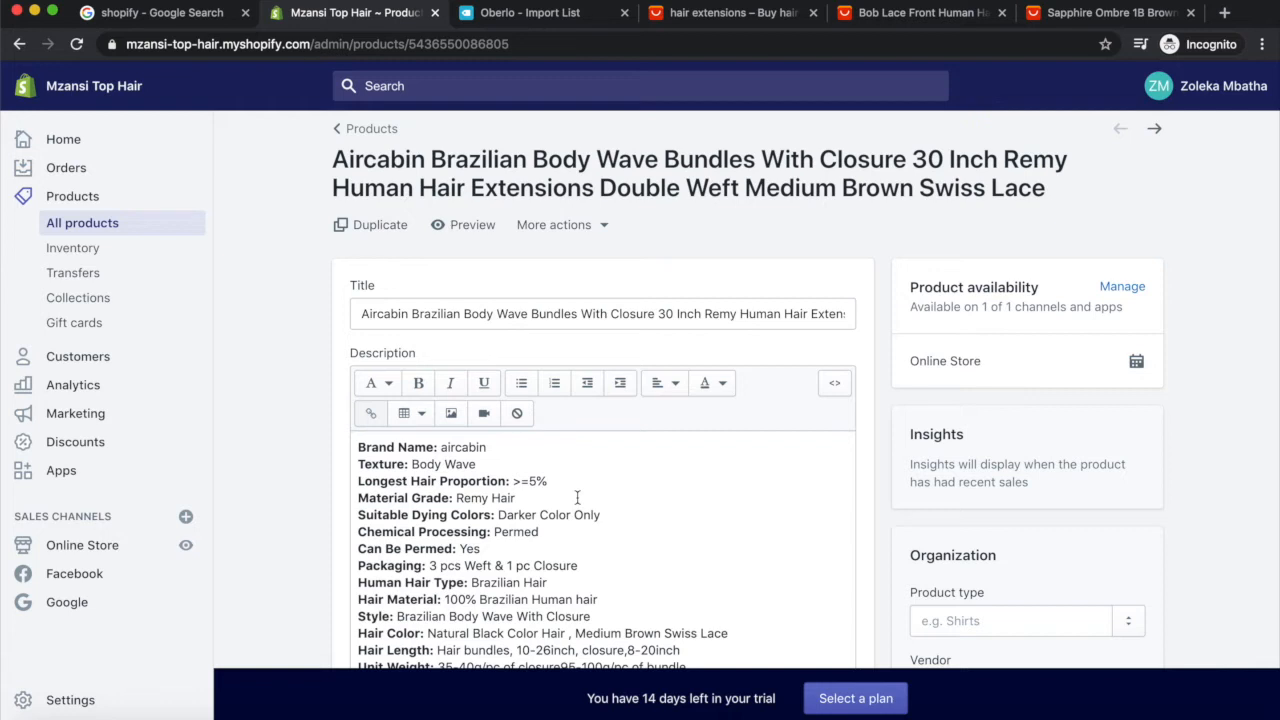
pyautogui.scroll(-7, 577, 497)
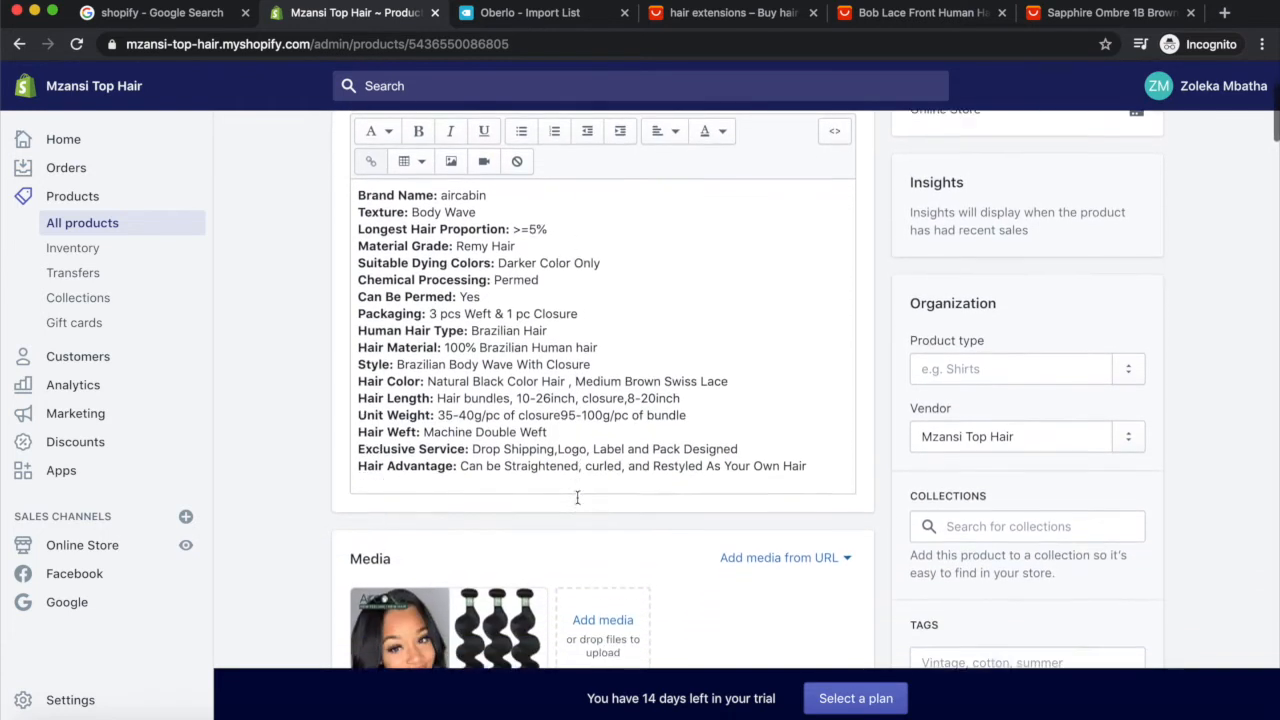
pyautogui.scroll(-7, 577, 503)
pyautogui.scroll(6, 577, 503)
pyautogui.scroll(2, 578, 503)
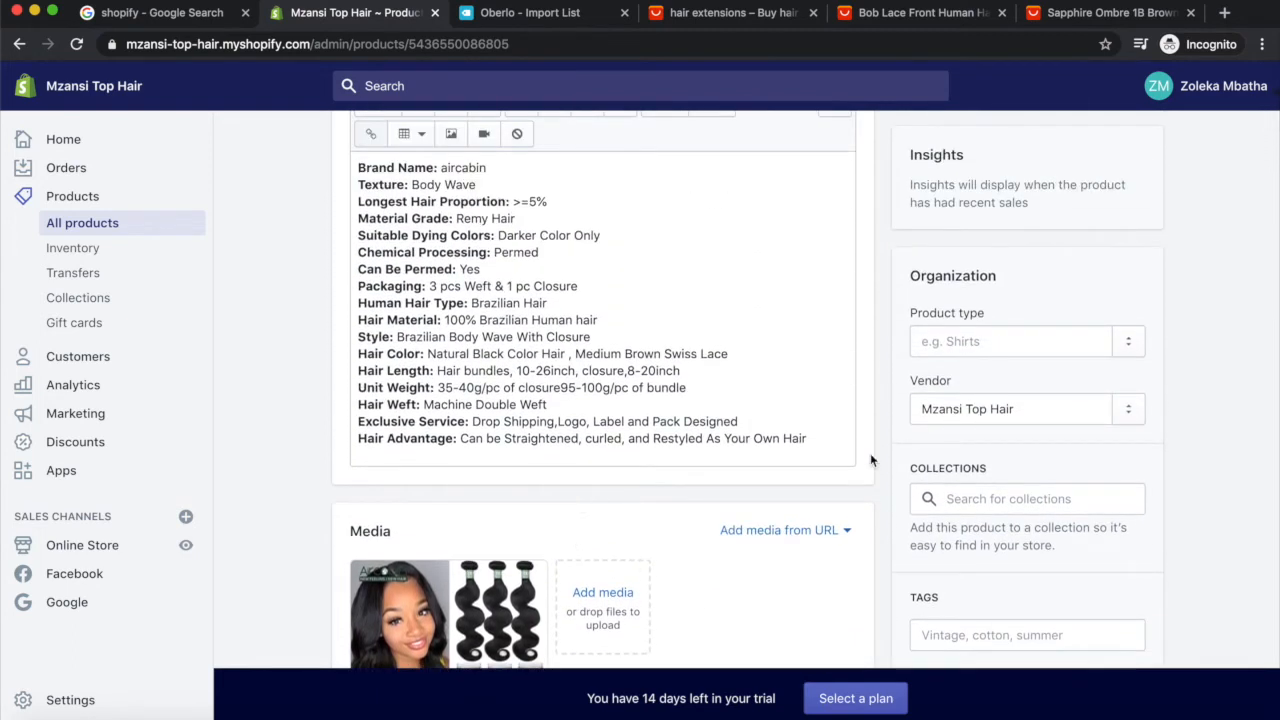
pyautogui.click(998, 500)
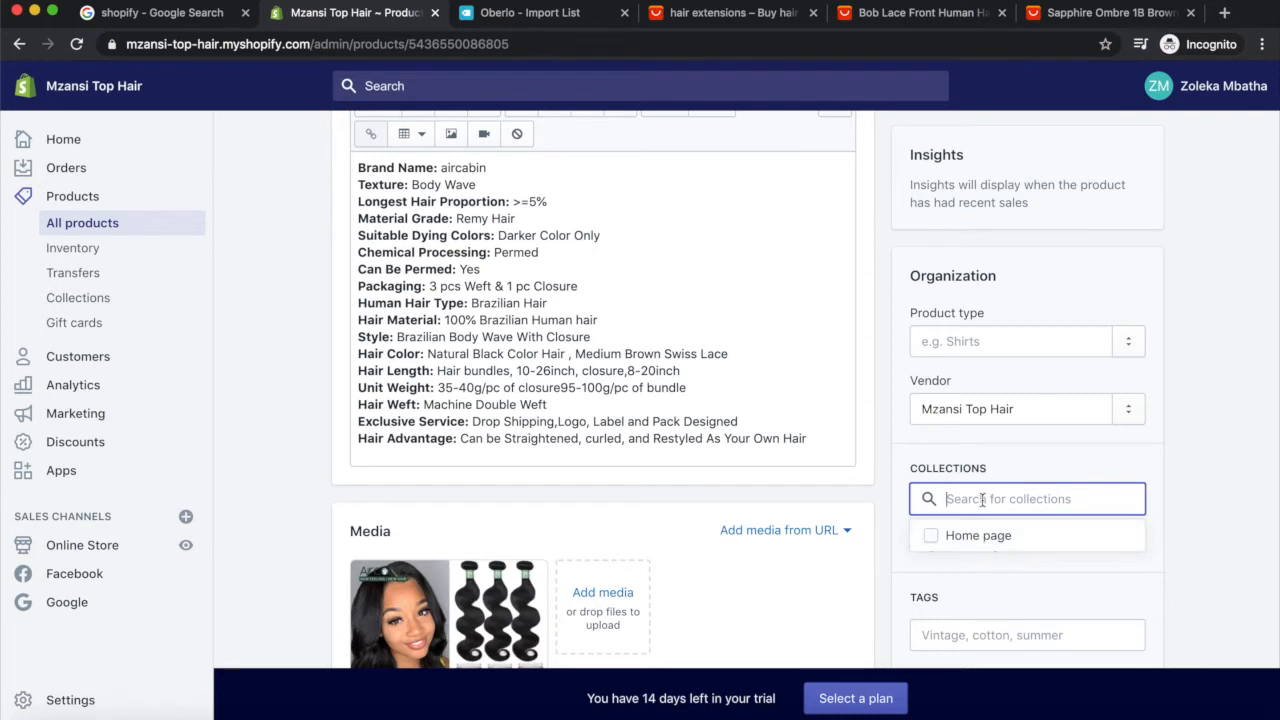
pyautogui.click(1233, 443)
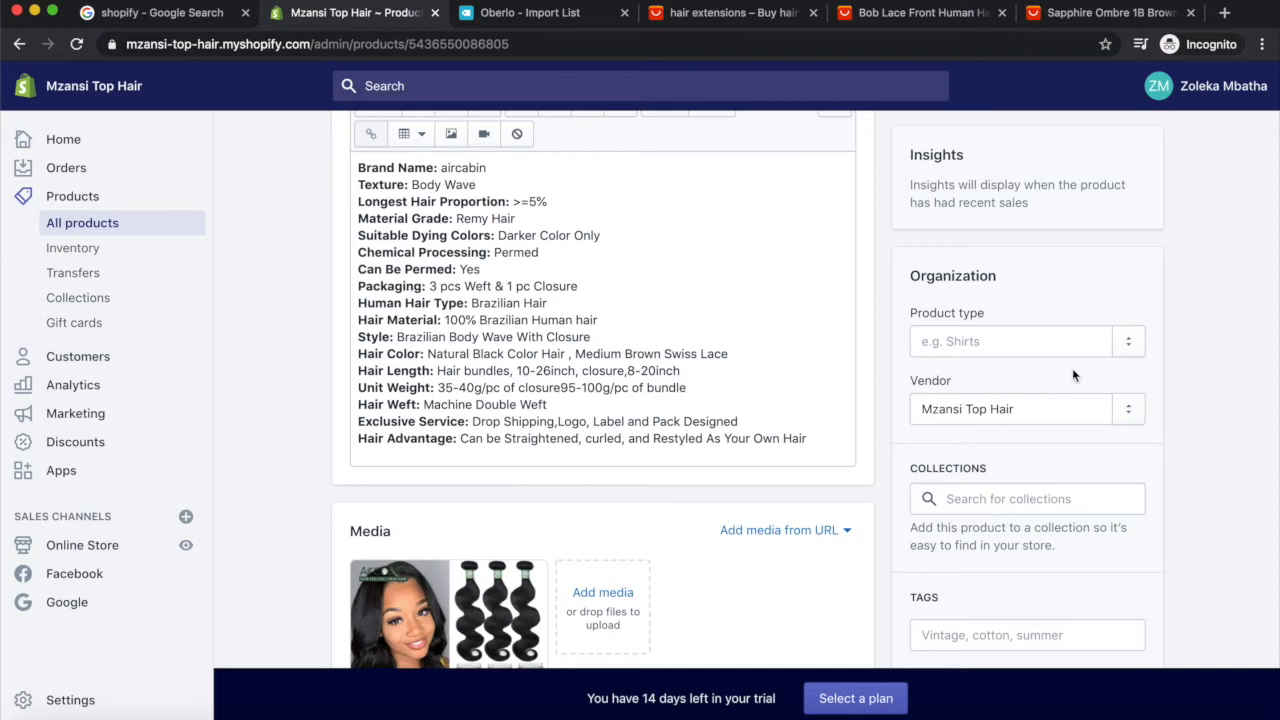
# Step: Start a new product collection and title it "Summer Collection"
pyautogui.click(83, 304)
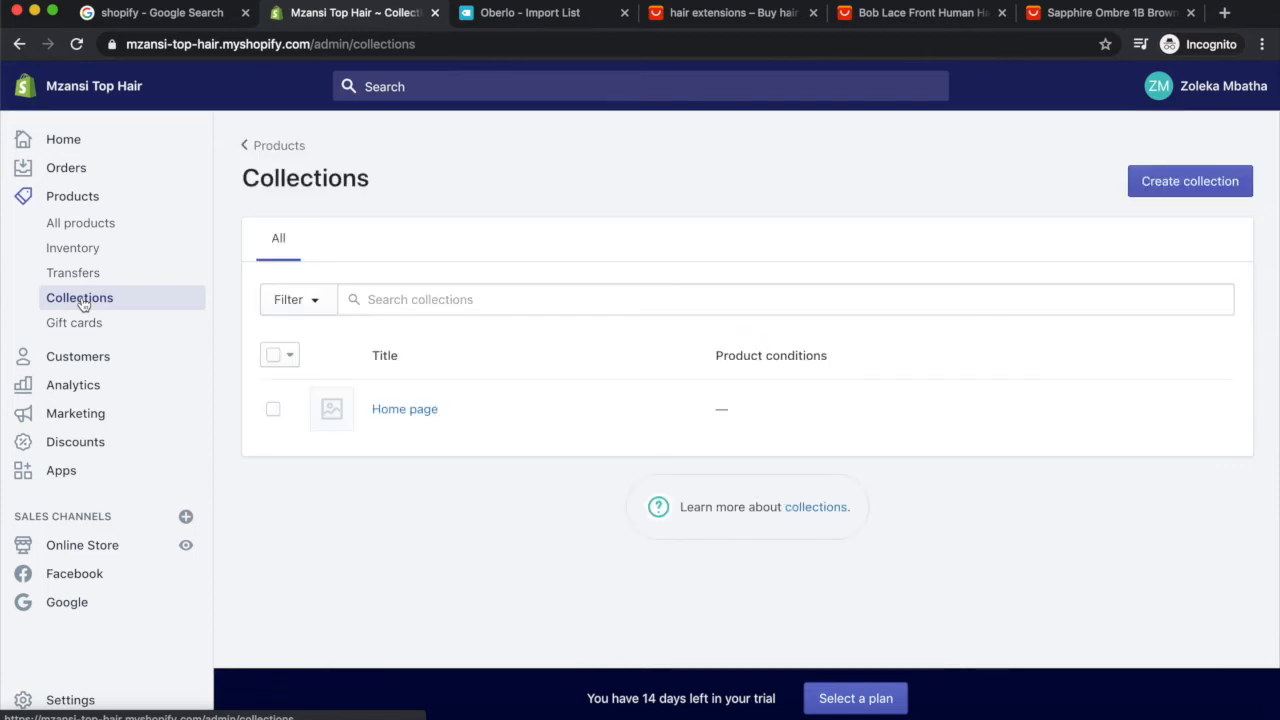
pyautogui.click(1147, 175)
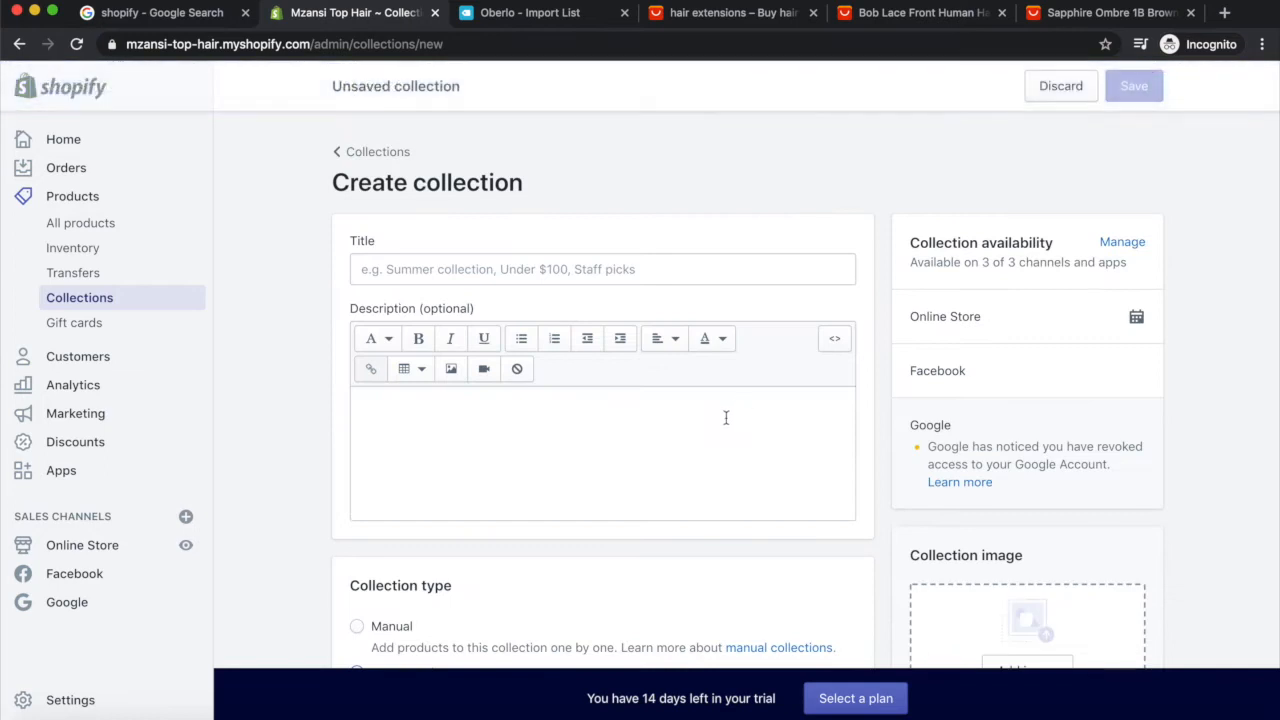
pyautogui.click(531, 269)
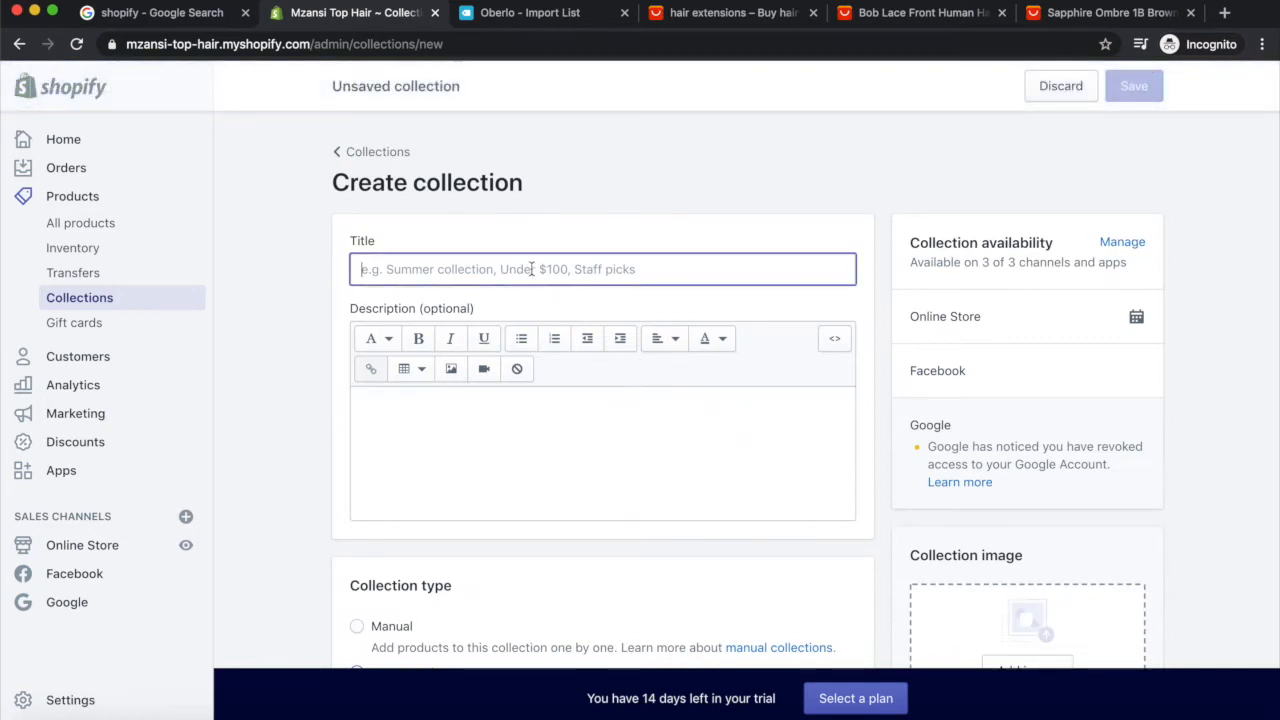
pyautogui.write('Sum')
pyautogui.write('mer Xol')
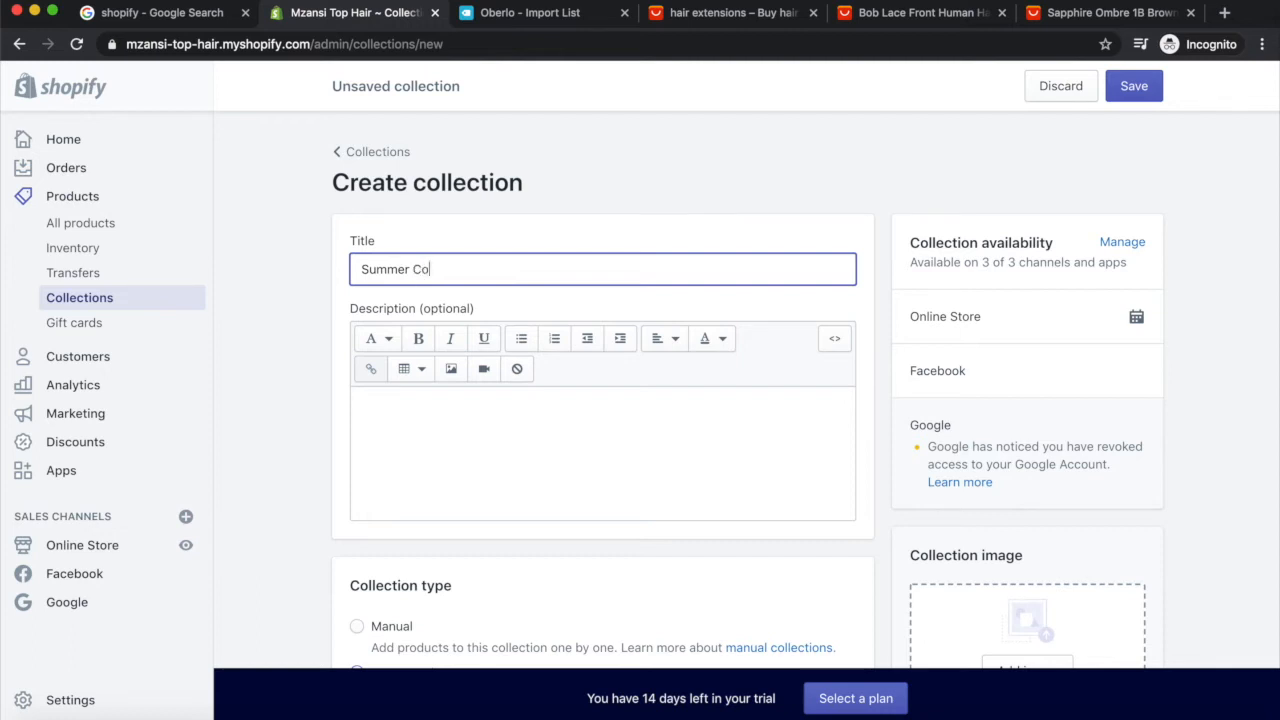
pyautogui.write('ection')
# Step: Upload girl-2120196_640.jpg from the Desktop as the collection image
pyautogui.scroll(-2, 549, 354)
pyautogui.click(539, 251)
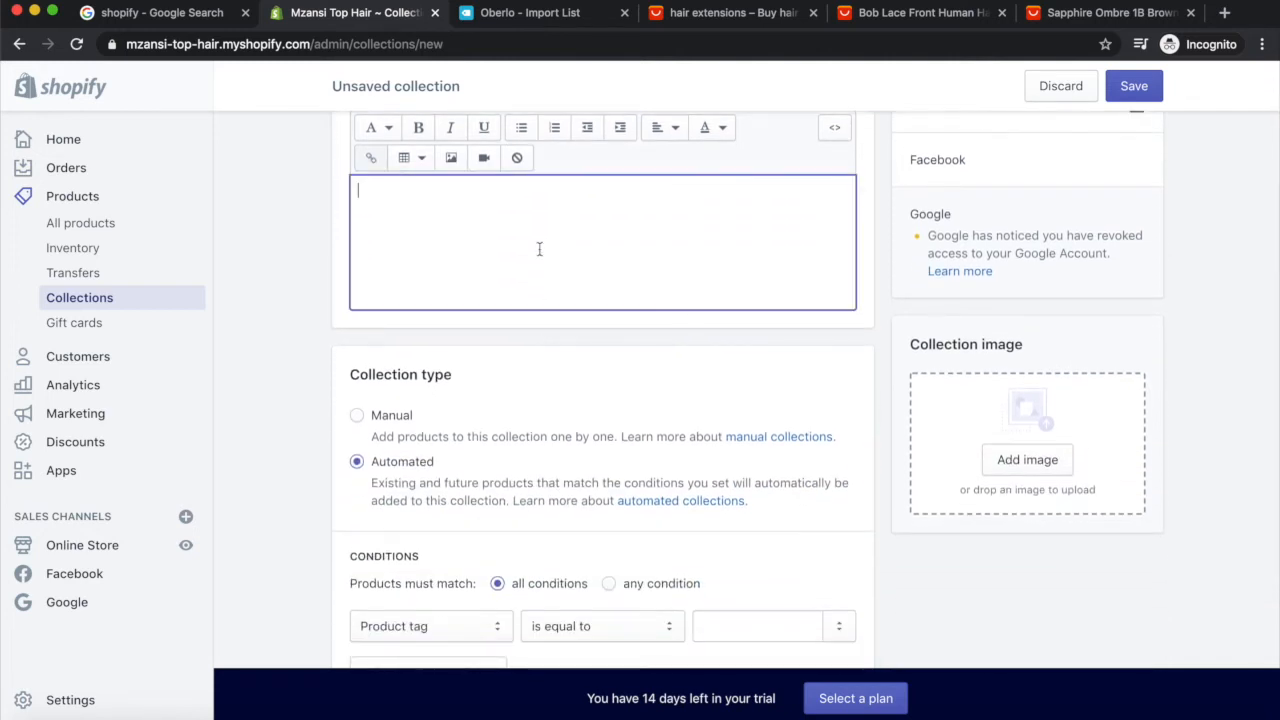
pyautogui.scroll(2, 539, 251)
pyautogui.scroll(-1, 539, 253)
pyautogui.scroll(-1, 539, 255)
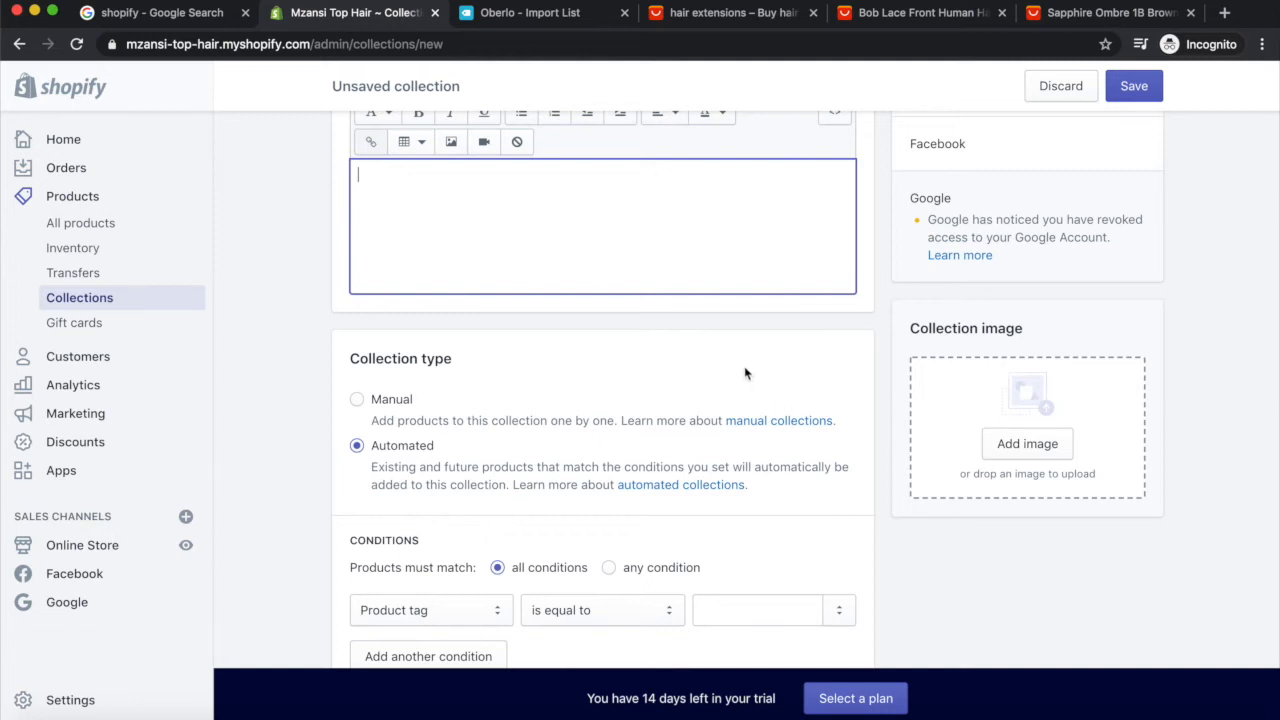
pyautogui.click(1016, 450)
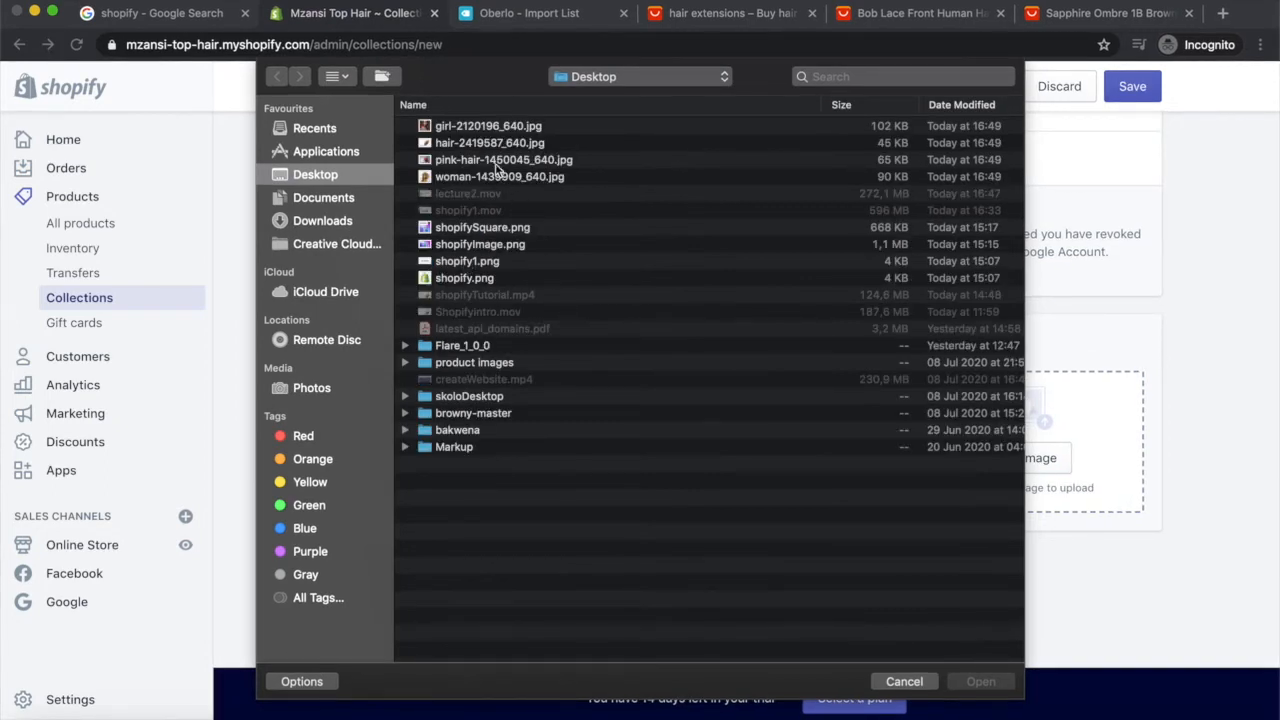
pyautogui.click(486, 128)
pyautogui.click(980, 681)
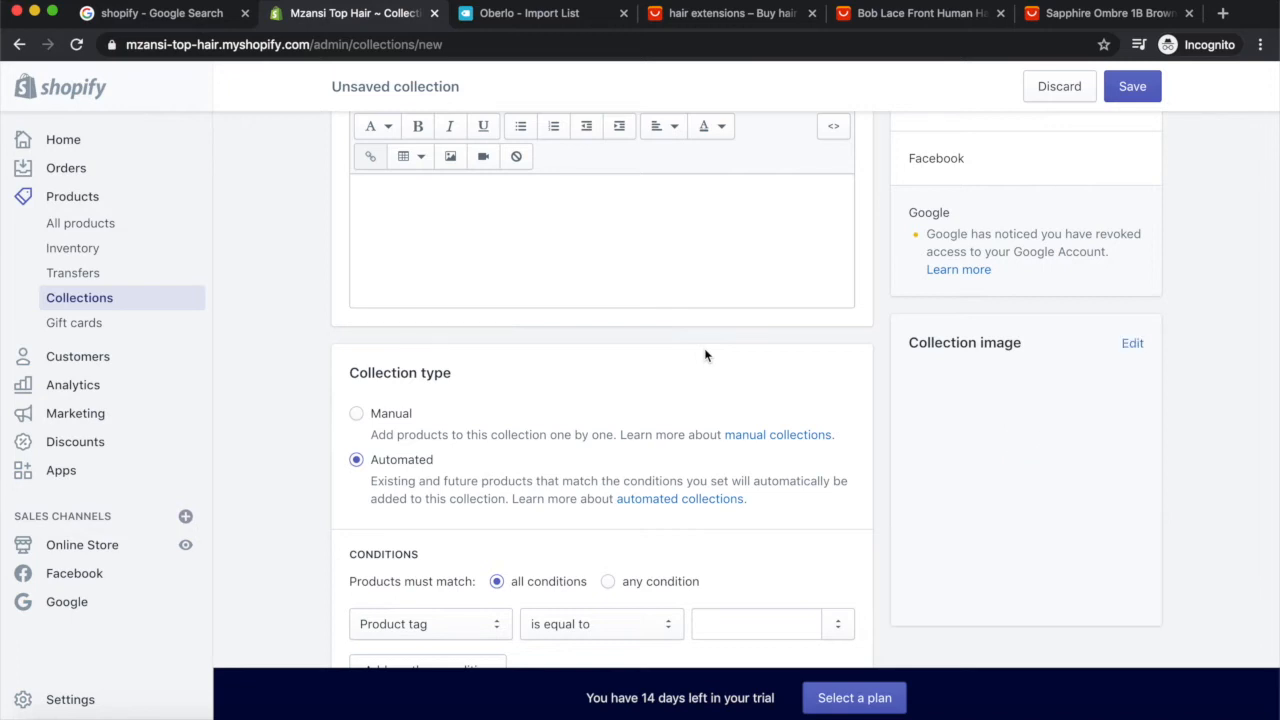
# Step: Set the collection type to Manual and save the new collection
pyautogui.scroll(3, 705, 355)
pyautogui.scroll(-3, 705, 355)
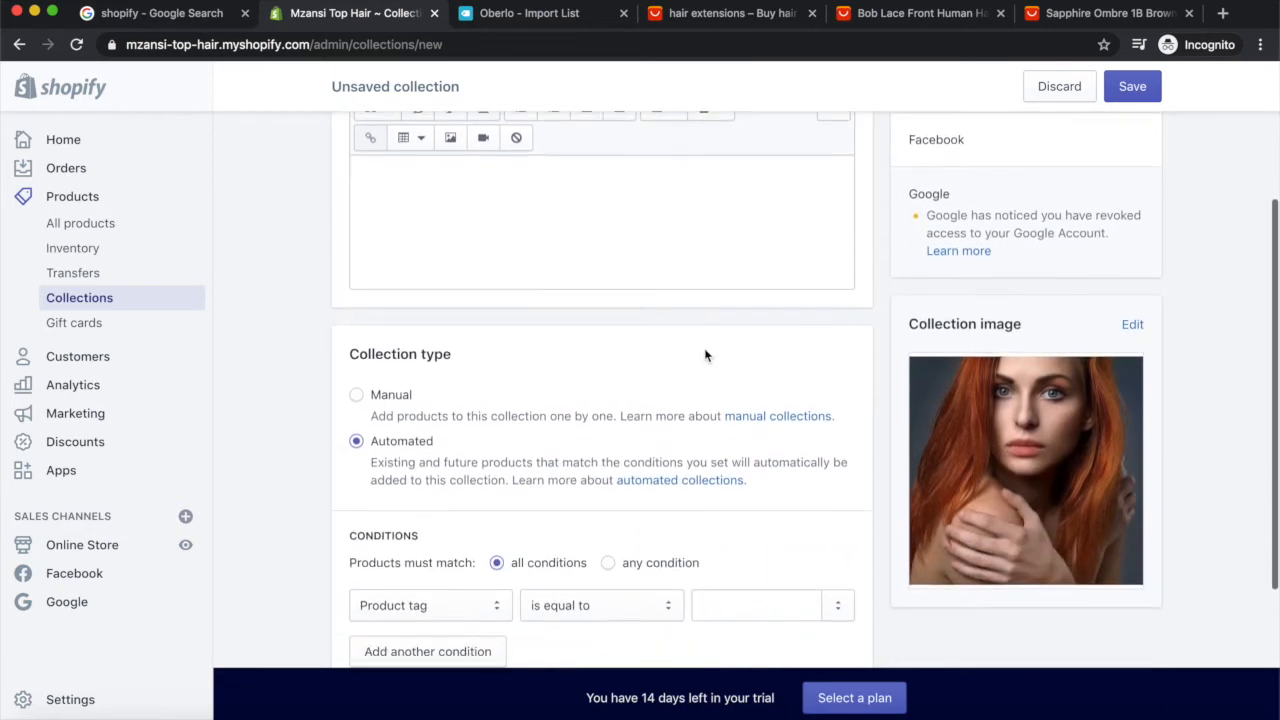
pyautogui.click(357, 396)
pyautogui.scroll(3, 487, 364)
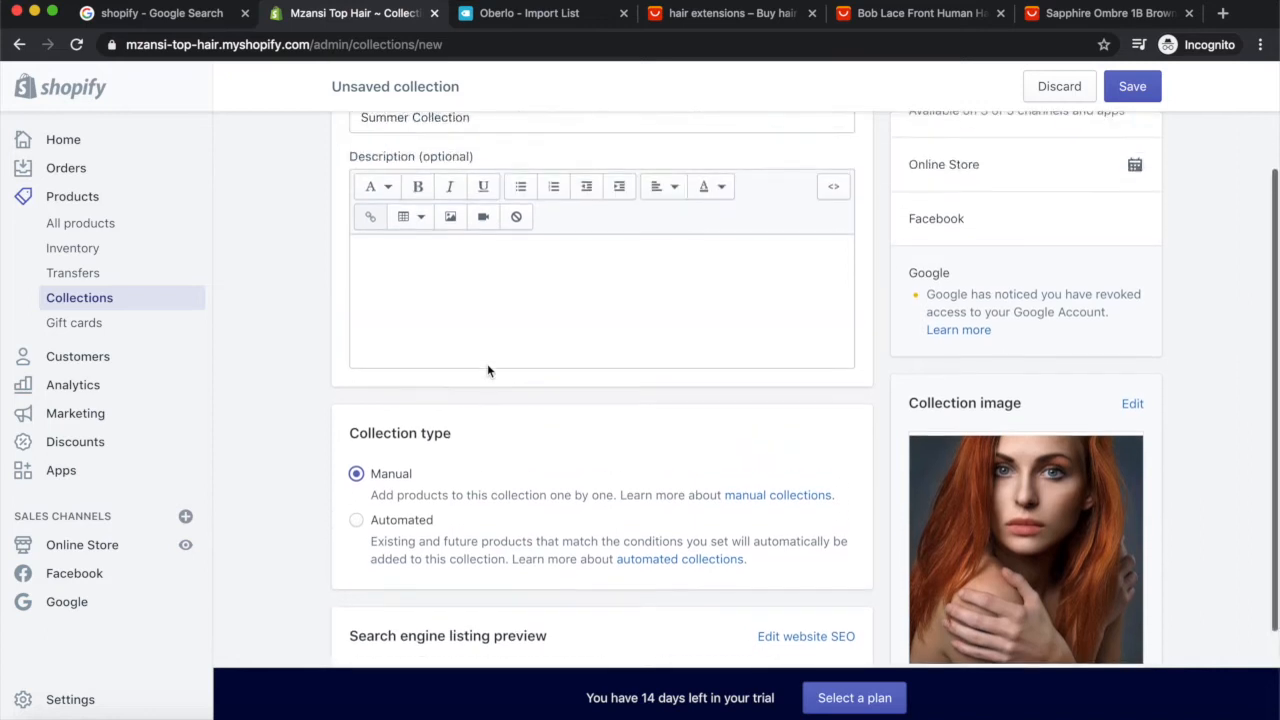
pyautogui.scroll(-5, 487, 364)
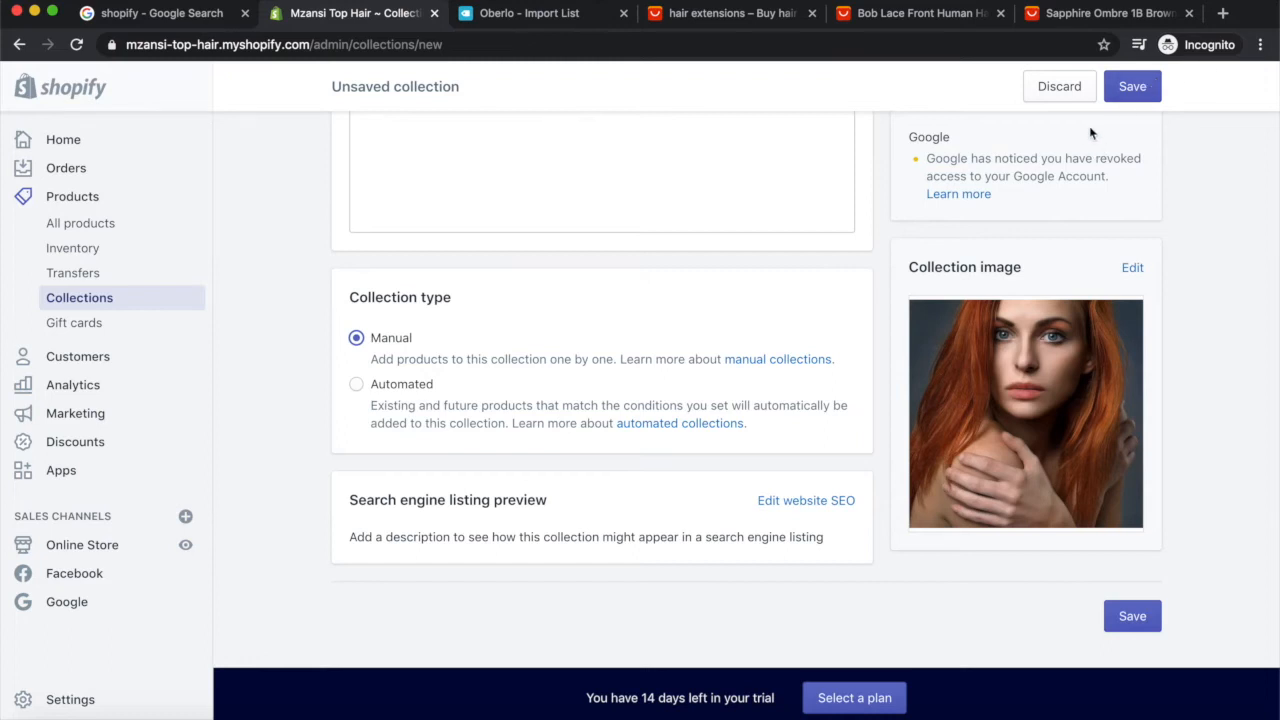
pyautogui.click(1132, 92)
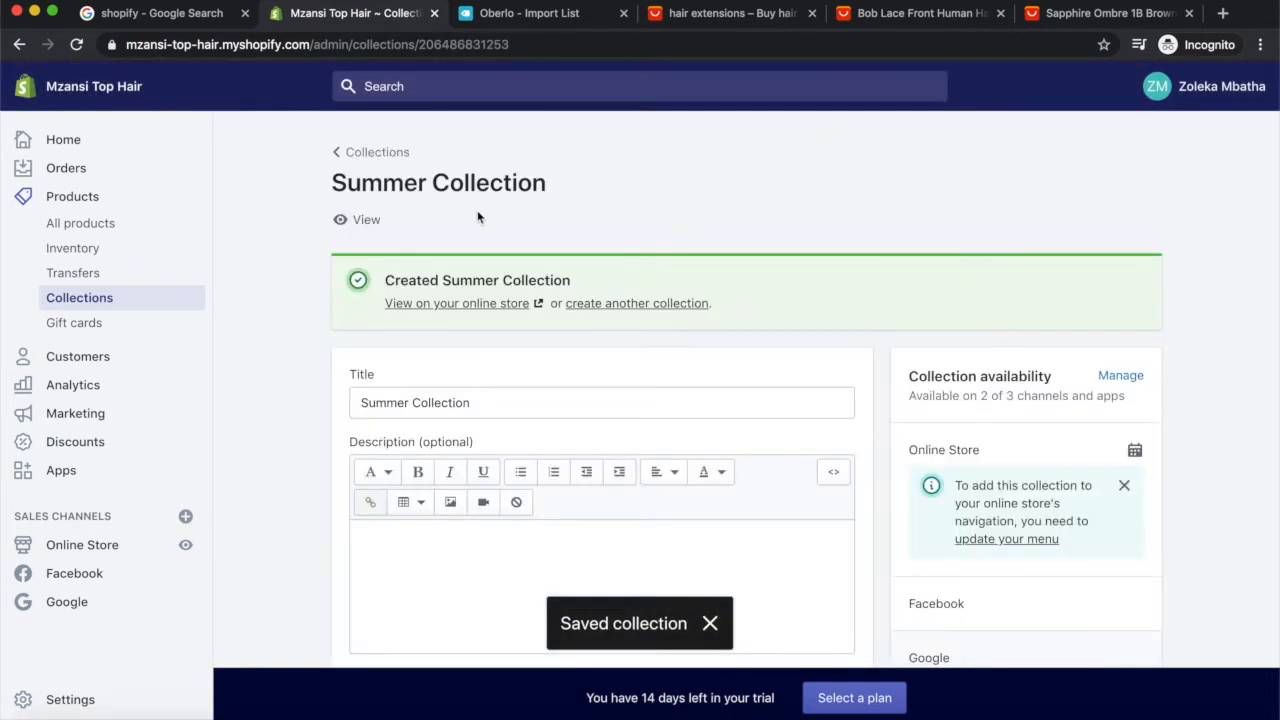
pyautogui.scroll(-10, 475, 240)
pyautogui.scroll(10, 460, 230)
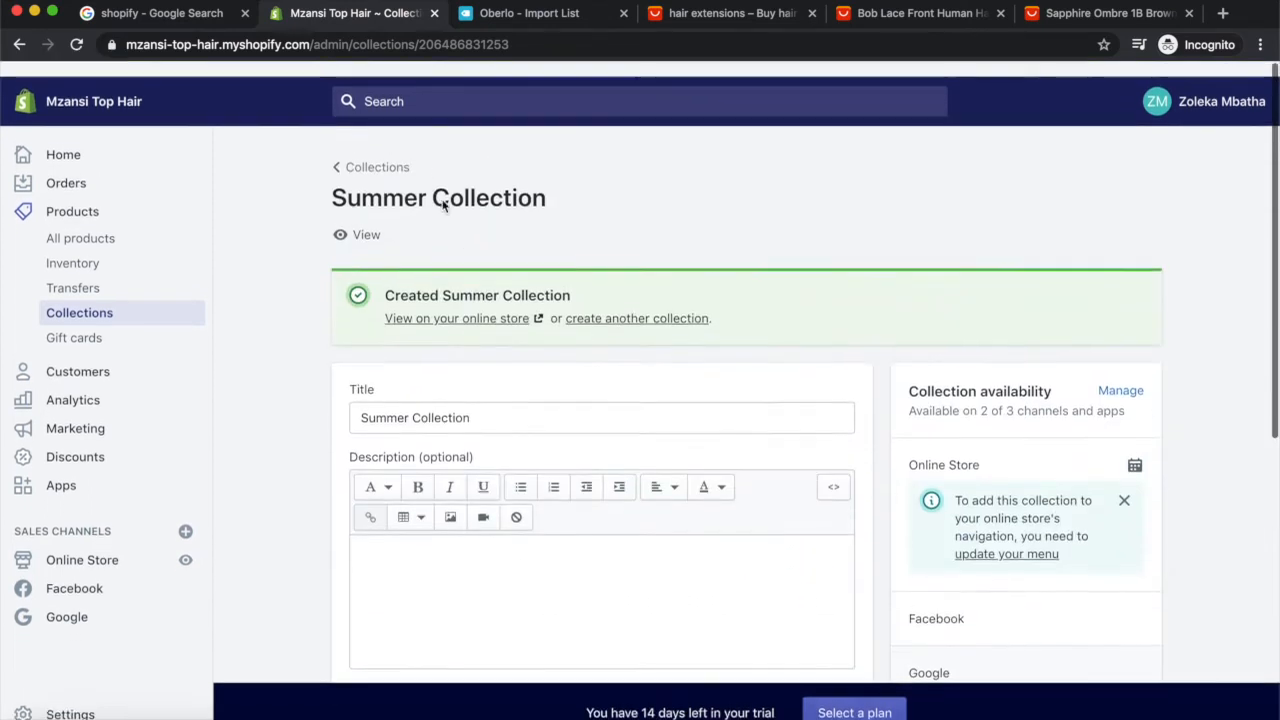
# Step: Return to the collections list and reopen the Summer Collection at its products area
pyautogui.click(367, 152)
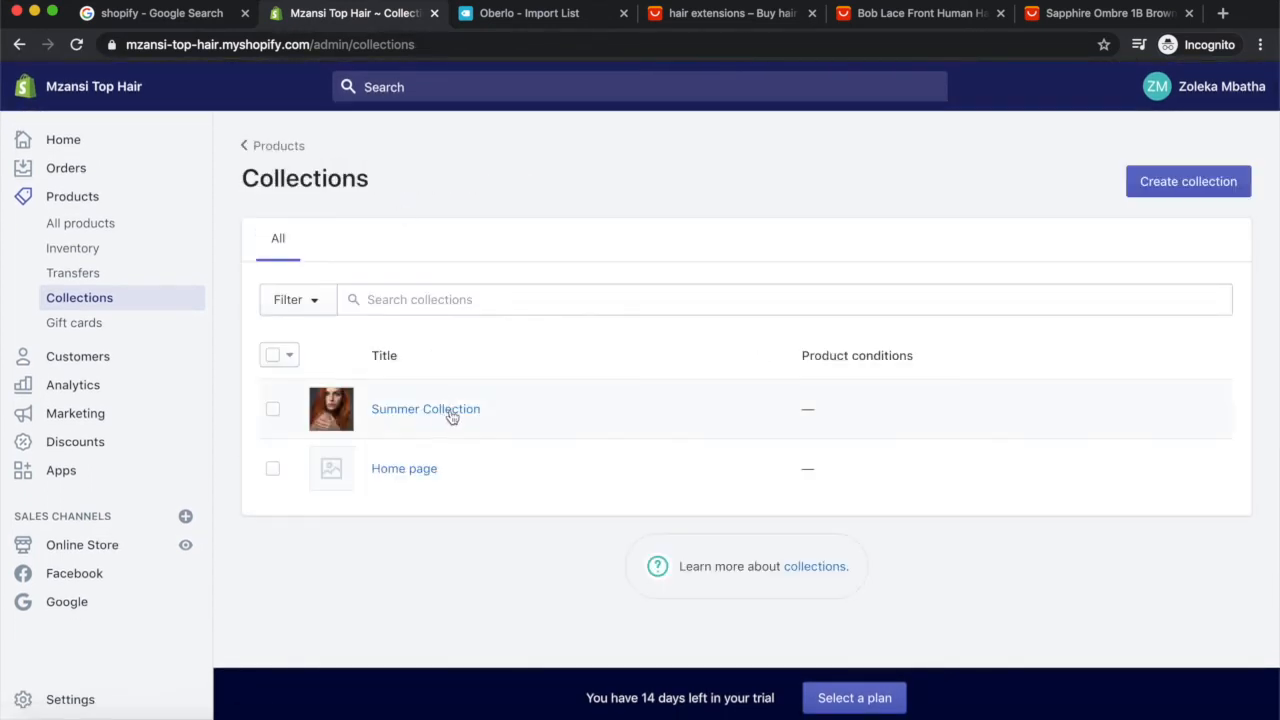
pyautogui.click(451, 410)
pyautogui.scroll(-5, 637, 524)
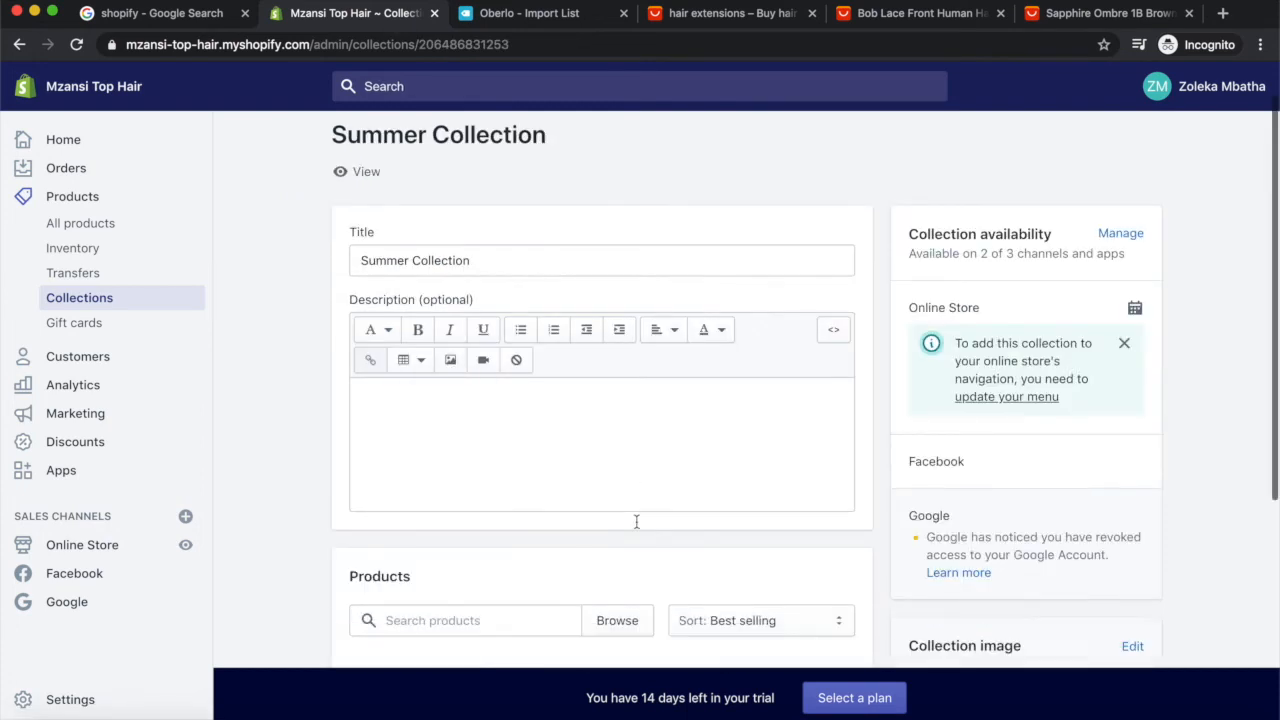
pyautogui.scroll(1, 637, 528)
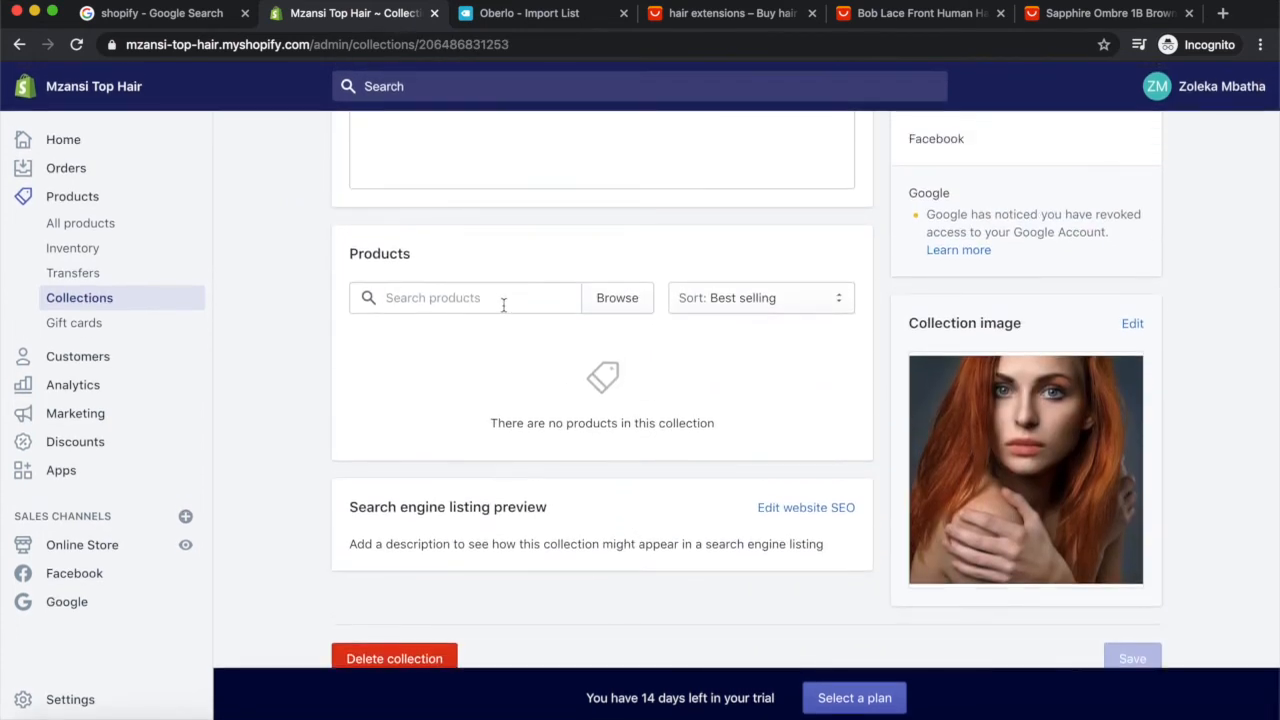
# Step: Browse for products to add and select the Alileader 22" curly clip-in set, MERISIHAIR ponytail extension and Brazilian Hair Body Wave Bundles 8-40"
pyautogui.click(615, 298)
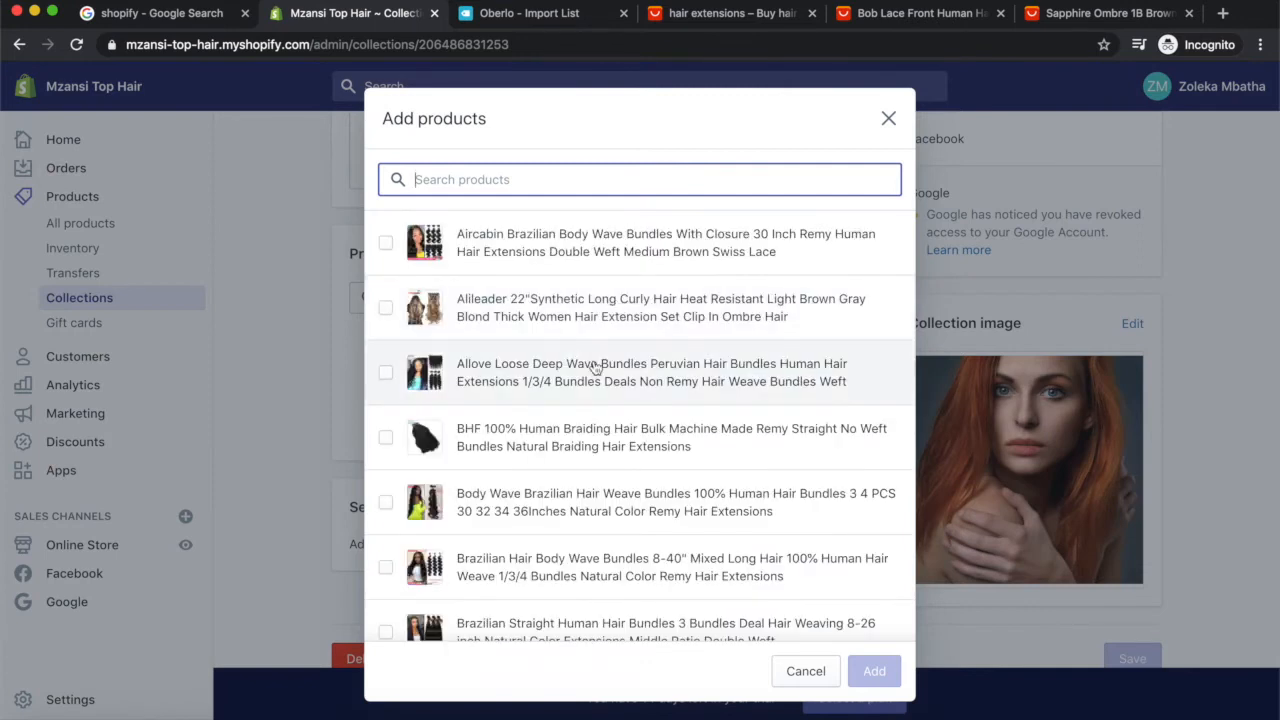
pyautogui.click(386, 308)
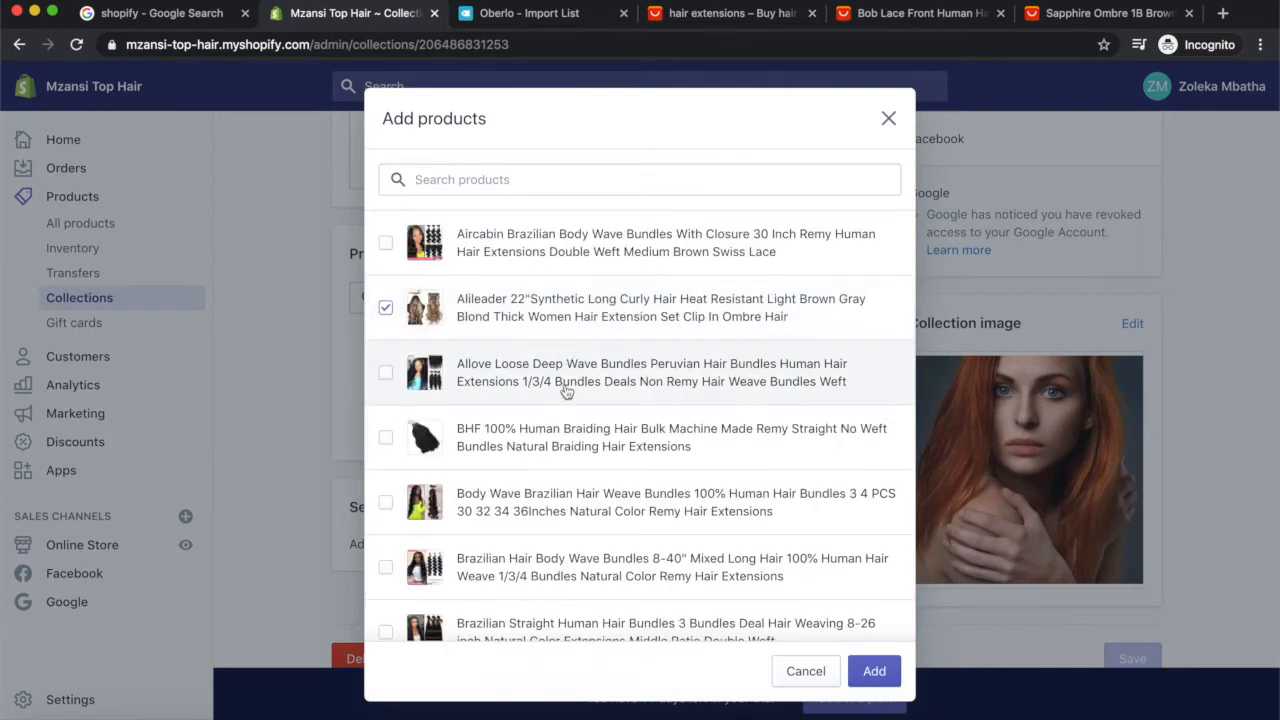
pyautogui.scroll(-5, 563, 310)
pyautogui.scroll(-3, 510, 432)
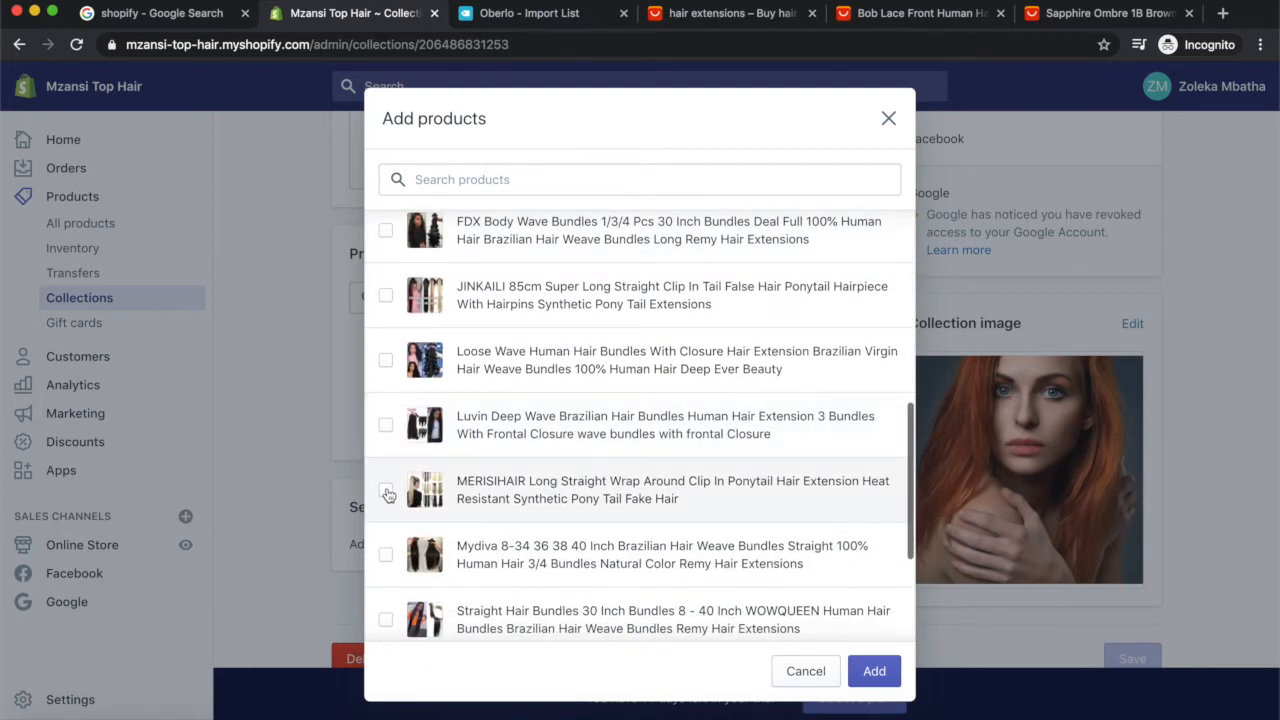
pyautogui.click(386, 493)
pyautogui.scroll(4, 495, 420)
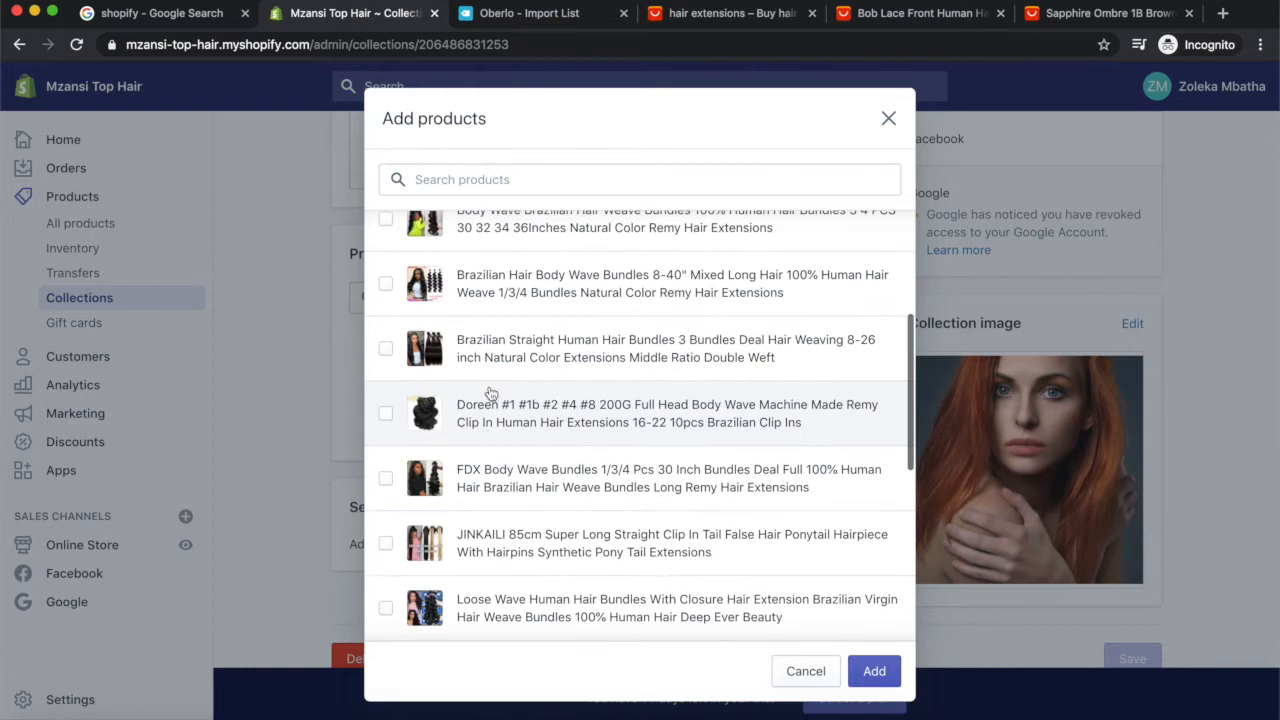
pyautogui.scroll(2, 491, 393)
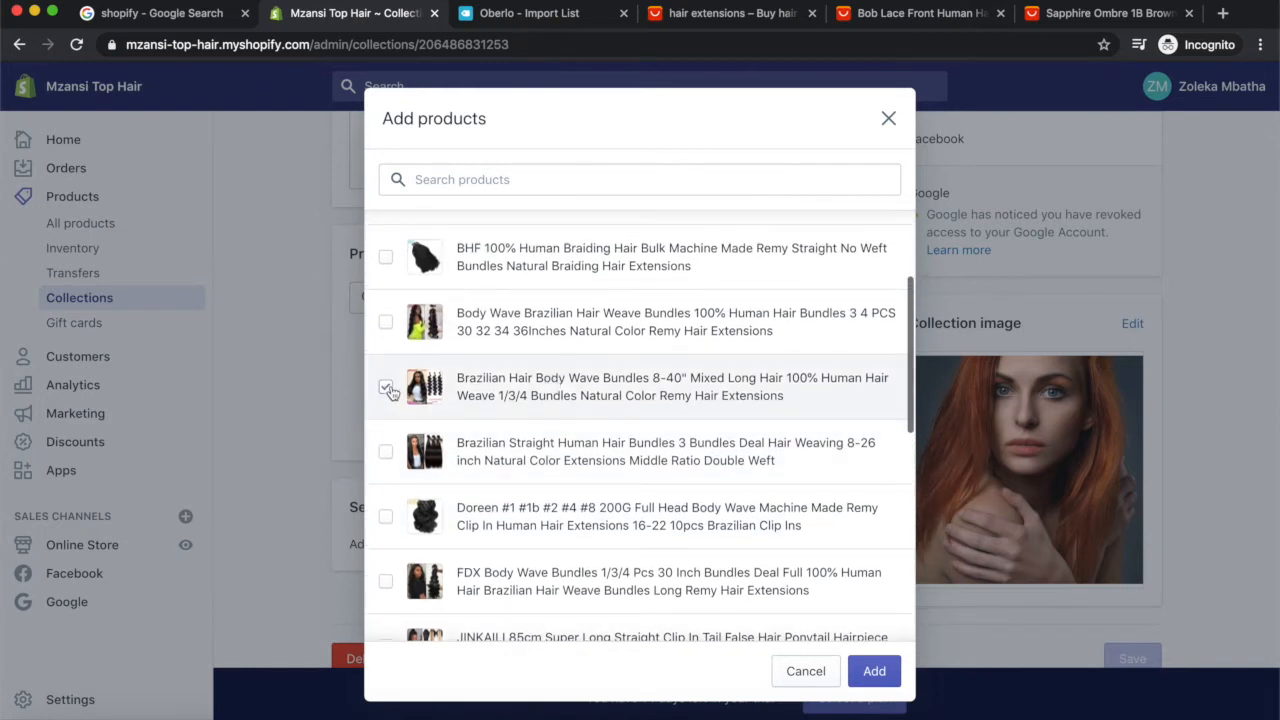
# Step: Also select the WERD Corn Wavy ponytail and Aircabin Brazilian Body Wave Bundles, and add all selected products to the collection
pyautogui.scroll(-10, 497, 430)
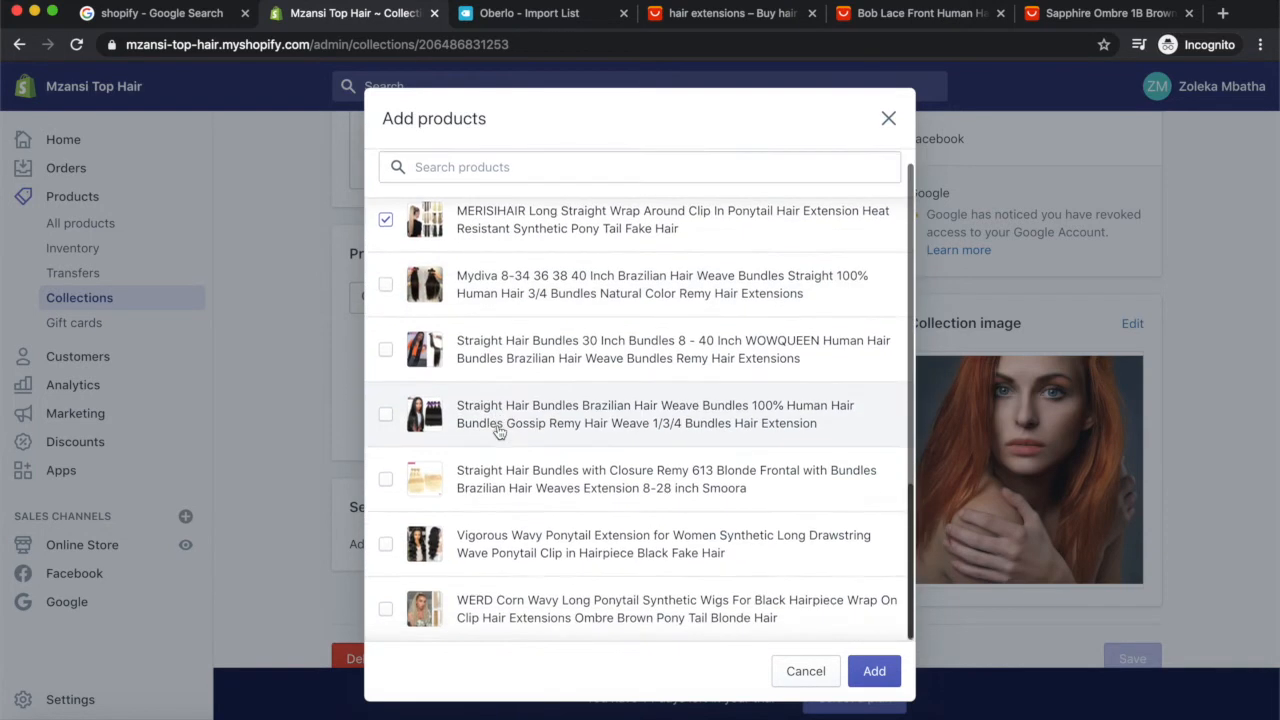
pyautogui.click(386, 612)
pyautogui.scroll(10, 525, 532)
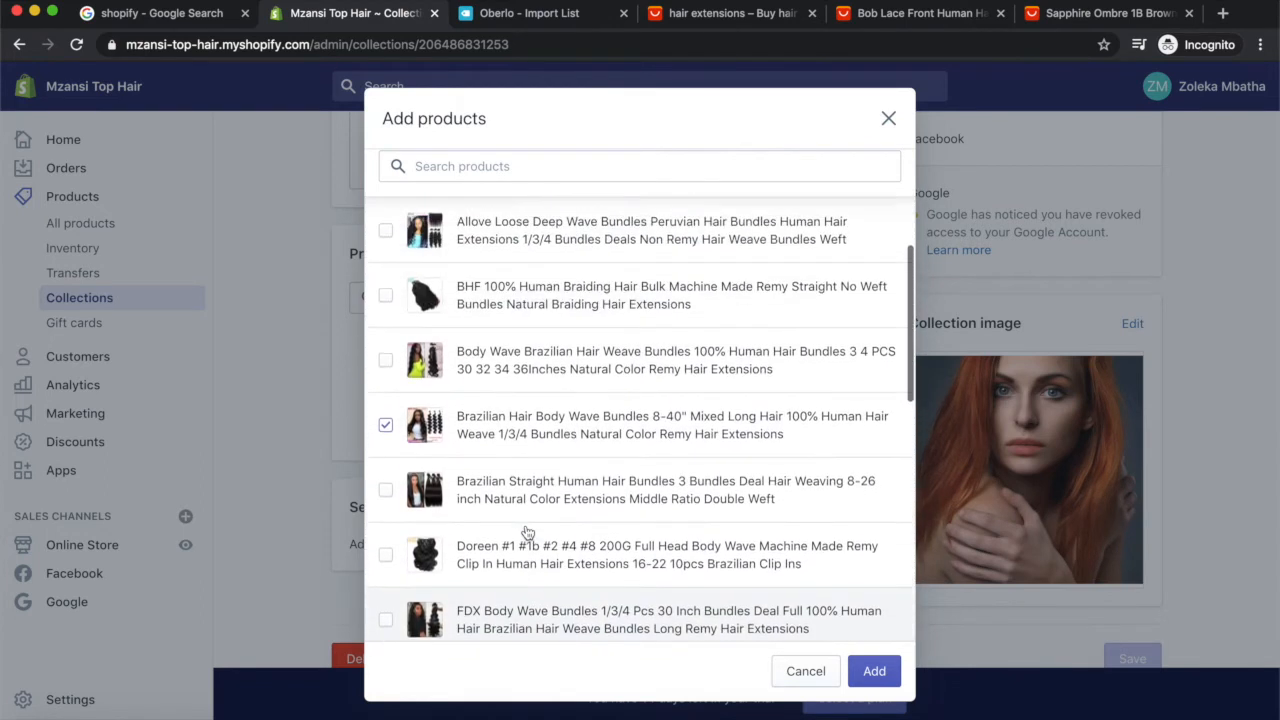
pyautogui.scroll(2, 527, 532)
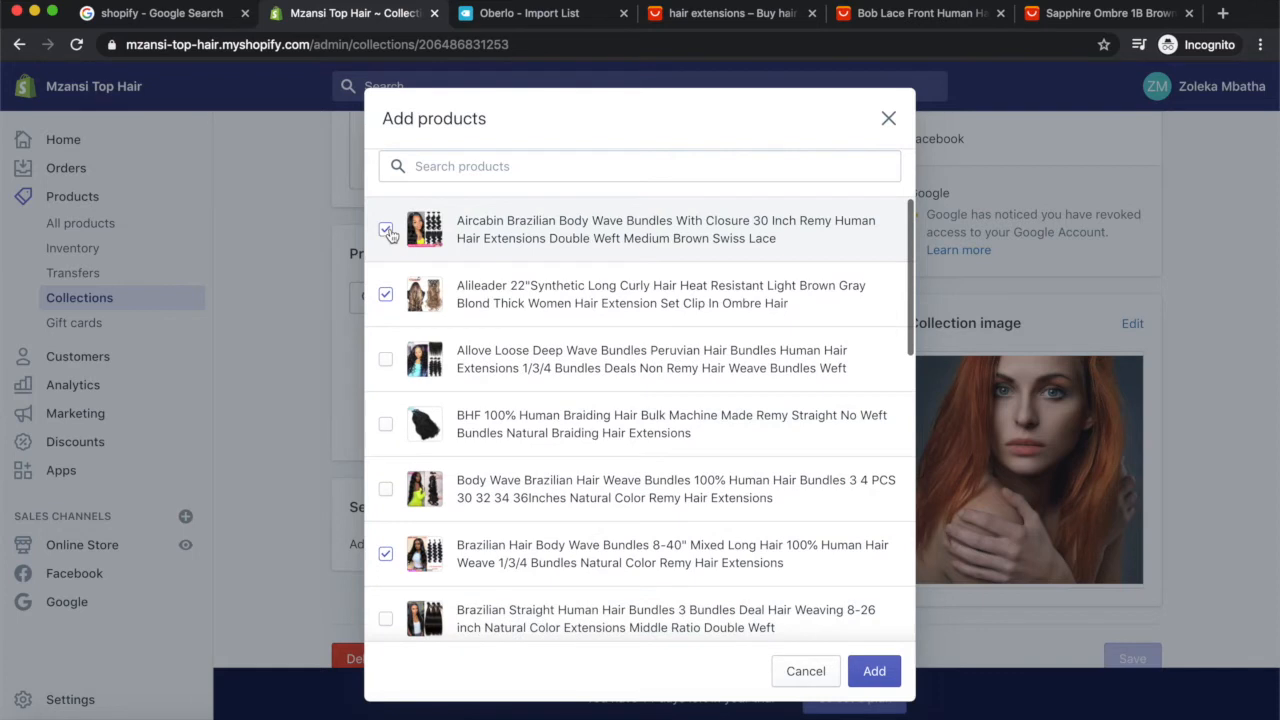
pyautogui.scroll(-4, 537, 409)
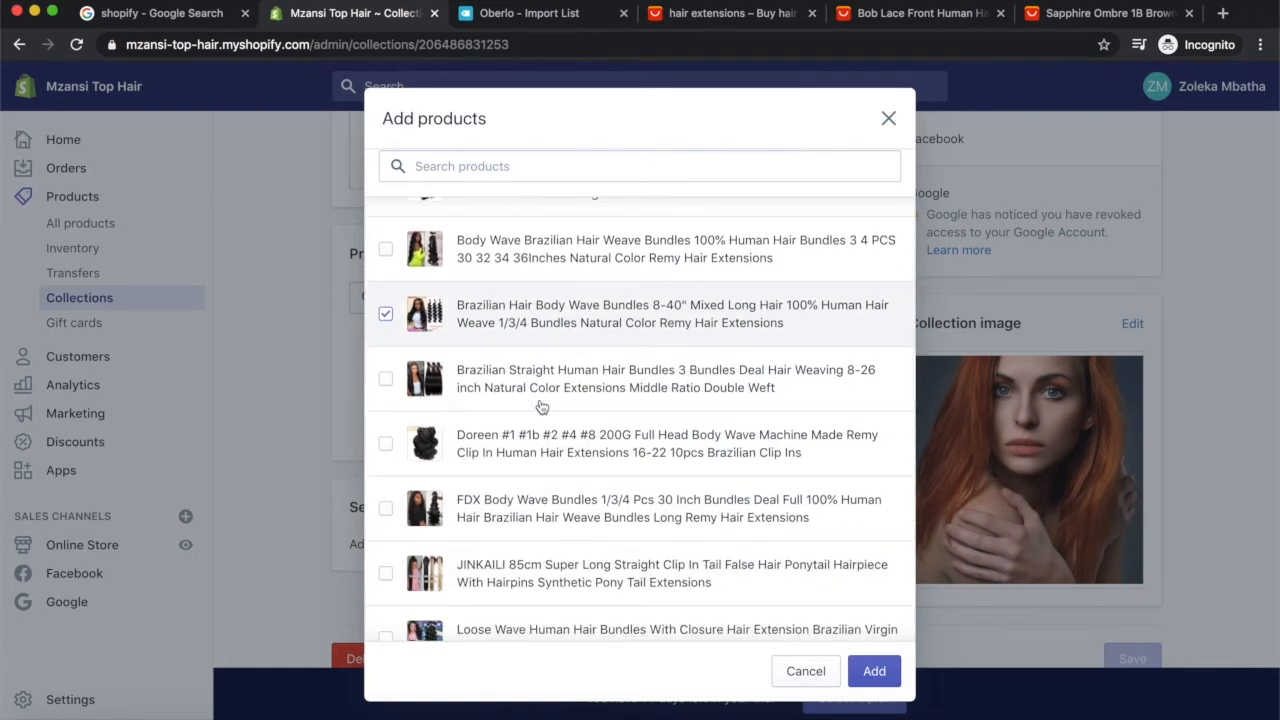
pyautogui.click(874, 671)
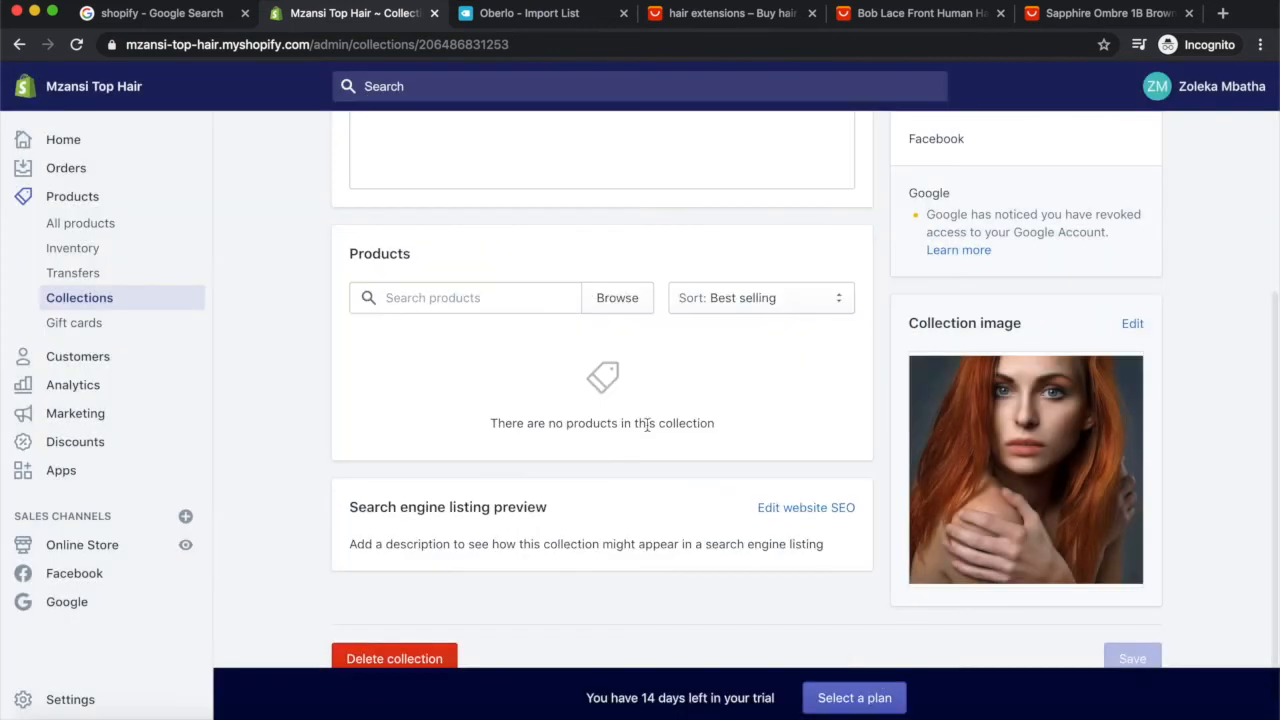
pyautogui.scroll(-5, 647, 424)
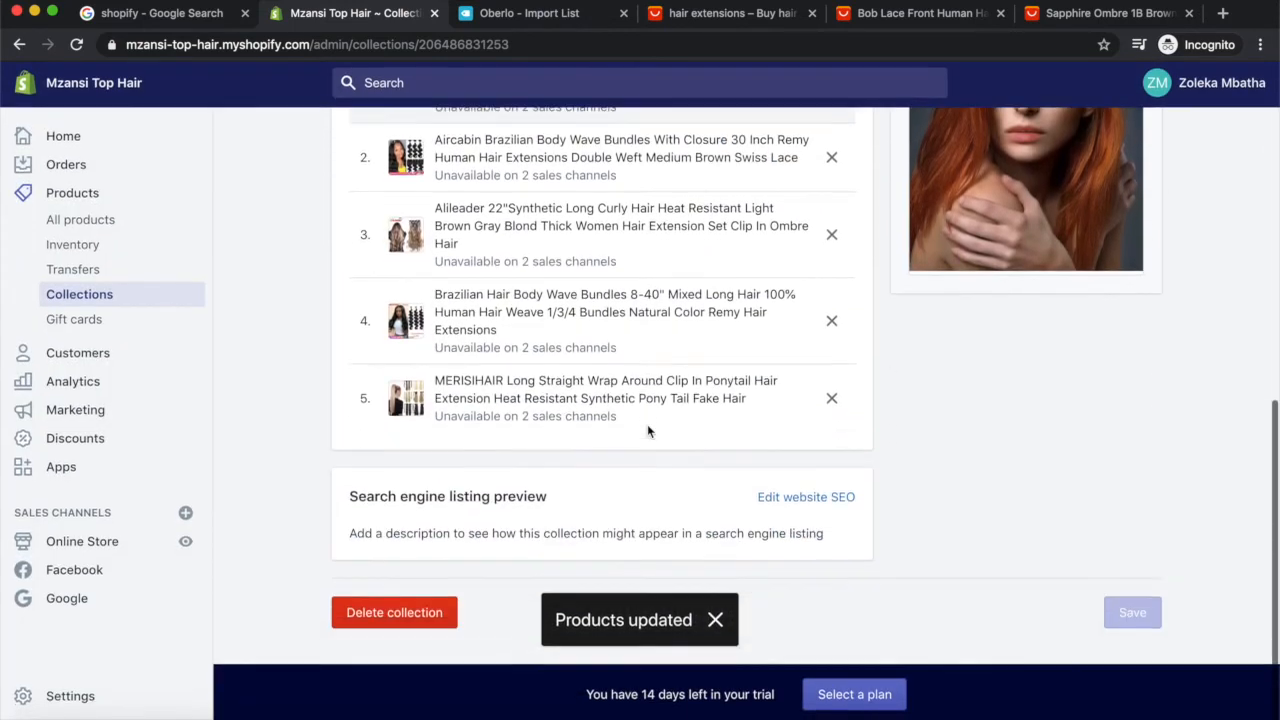
# Step: Add the Body Wave Brazilian Hair Weave Bundles 3 4 PCS product to the Summer Collection as well
pyautogui.scroll(4, 614, 405)
pyautogui.click(616, 323)
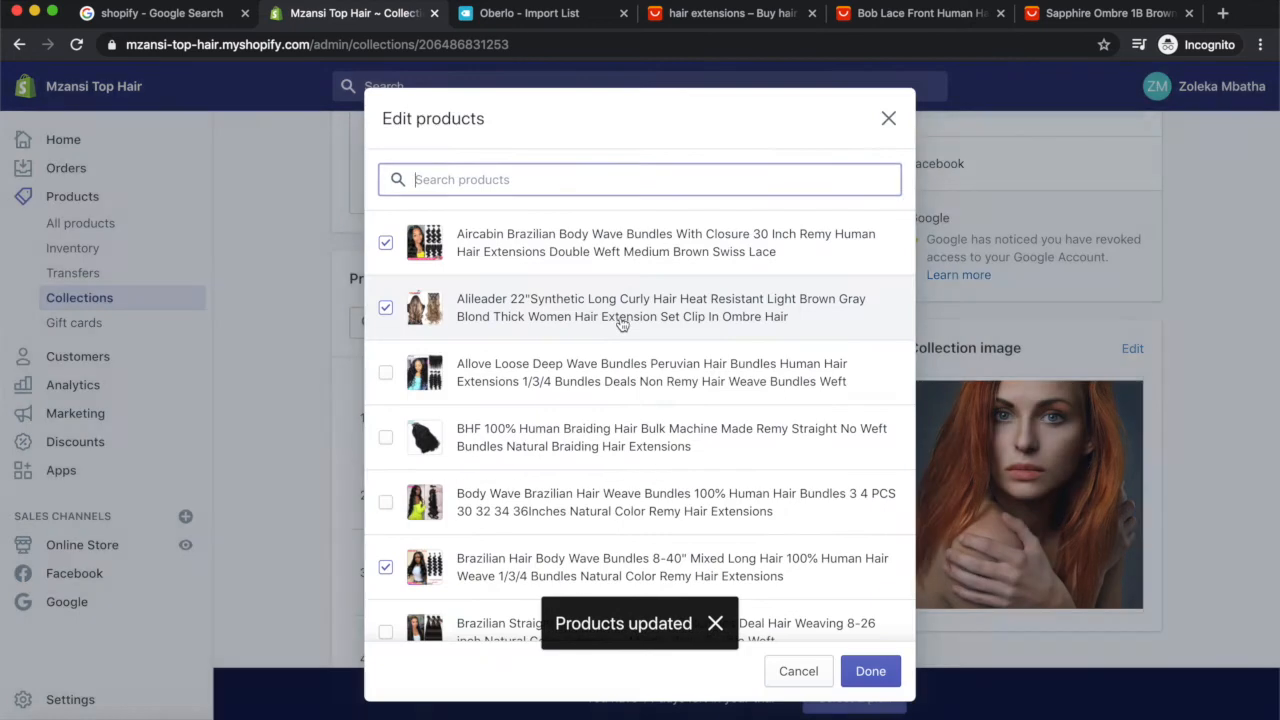
pyautogui.scroll(-3, 523, 406)
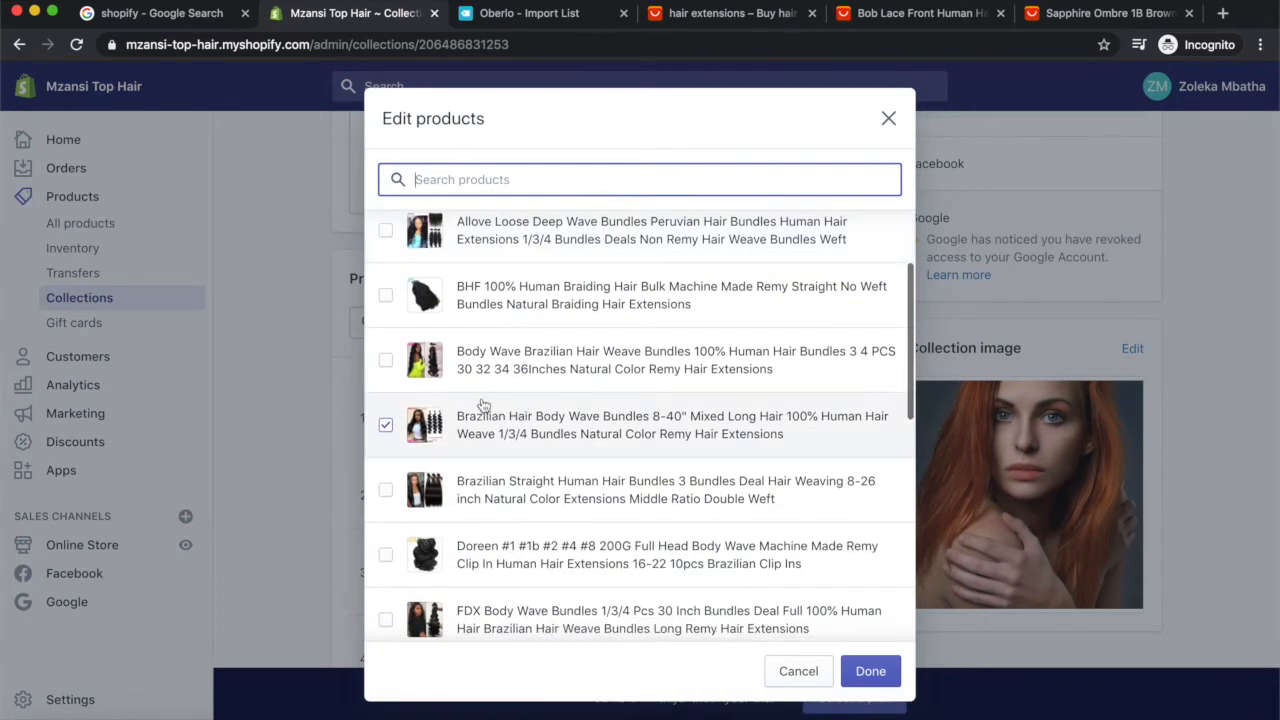
pyautogui.click(386, 362)
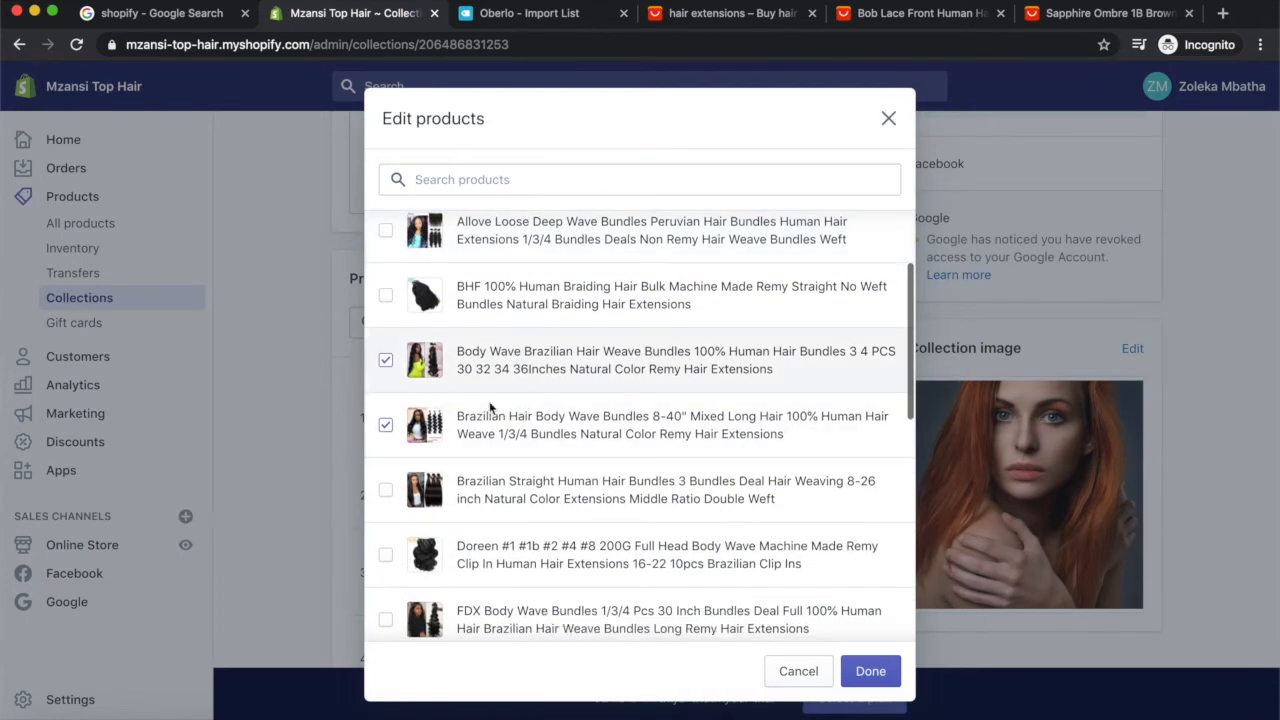
pyautogui.click(870, 671)
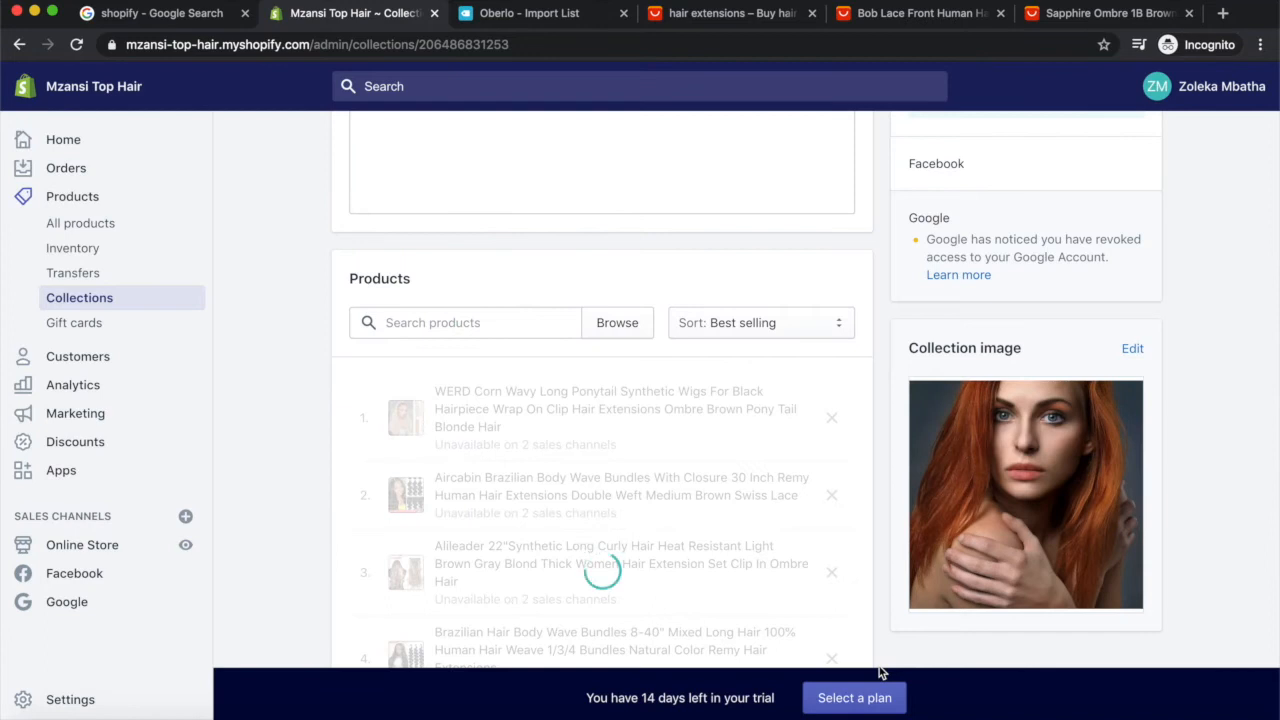
pyautogui.scroll(-8, 740, 584)
pyautogui.scroll(10, 740, 584)
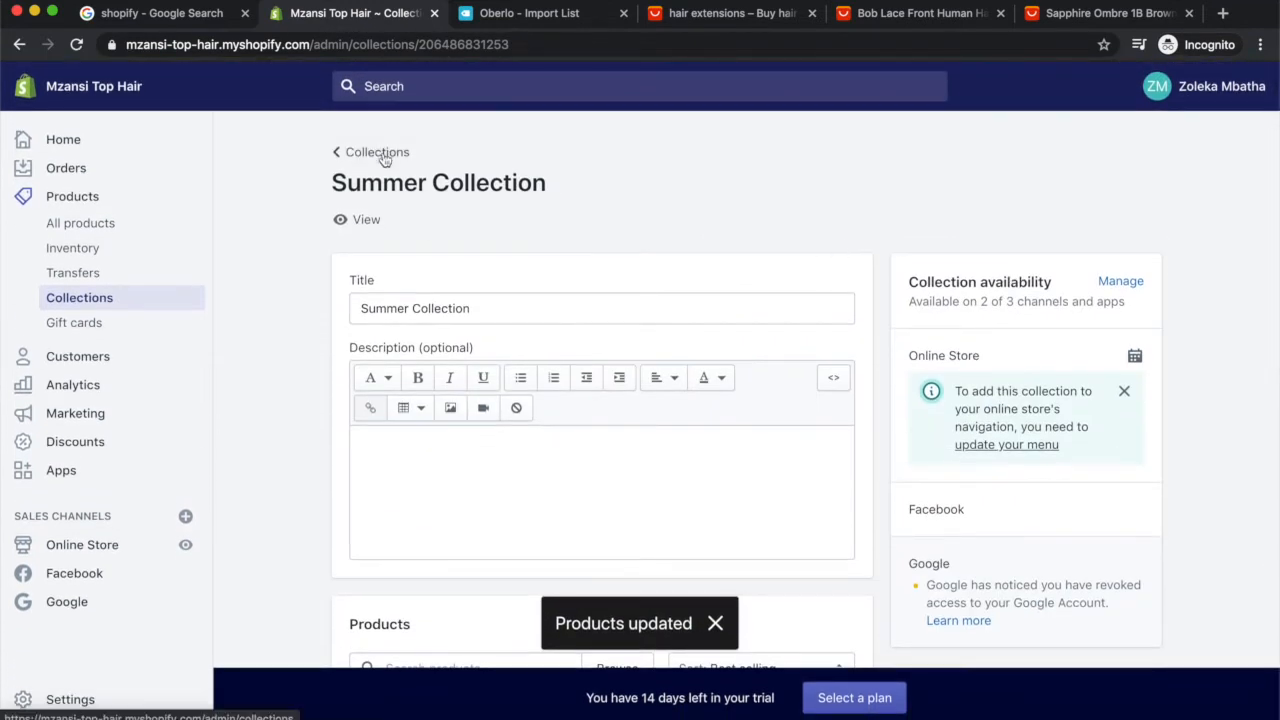
# Step: Leave the collection and open the online store's current Simple theme for customization
pyautogui.click(380, 153)
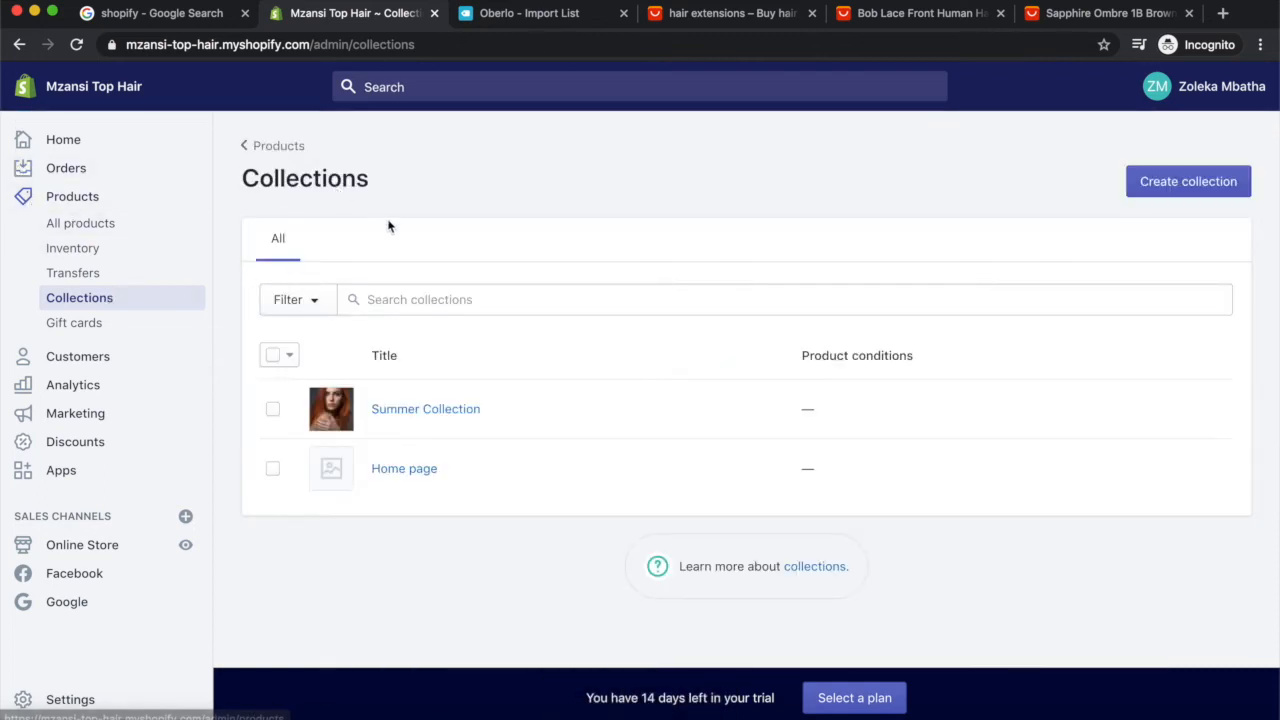
pyautogui.click(100, 549)
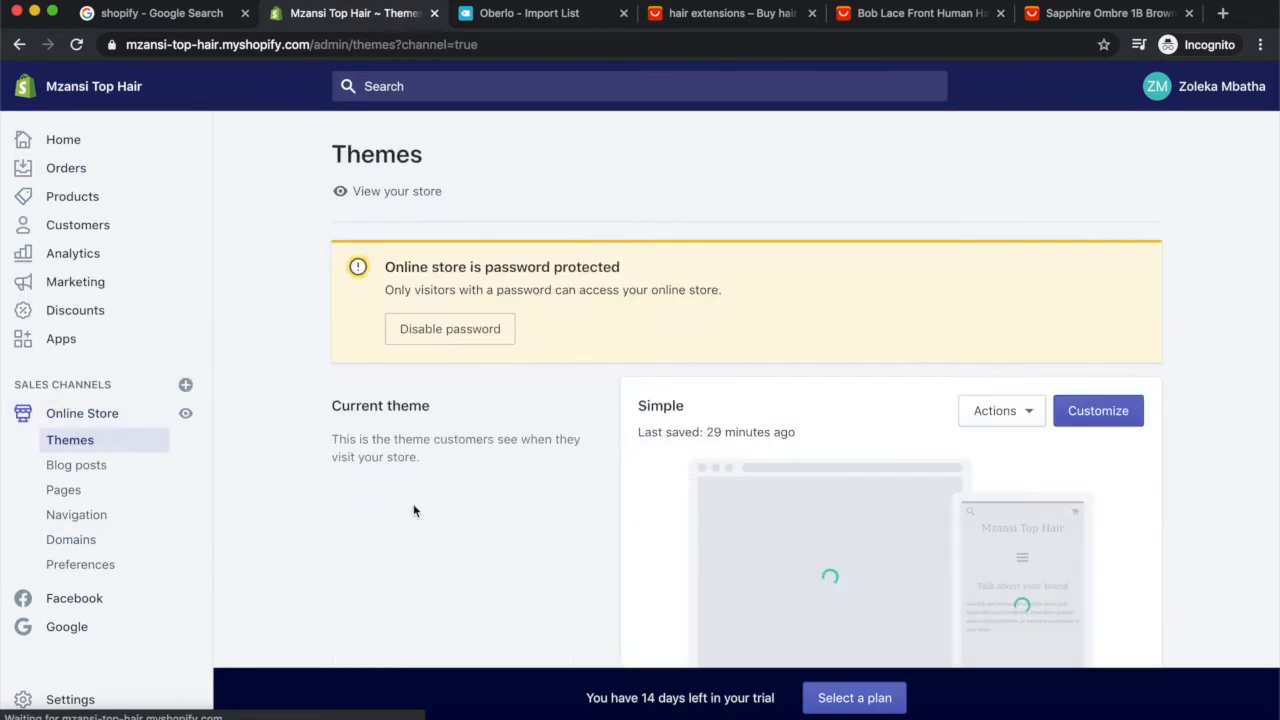
pyautogui.scroll(-3, 500, 486)
pyautogui.scroll(2, 499, 482)
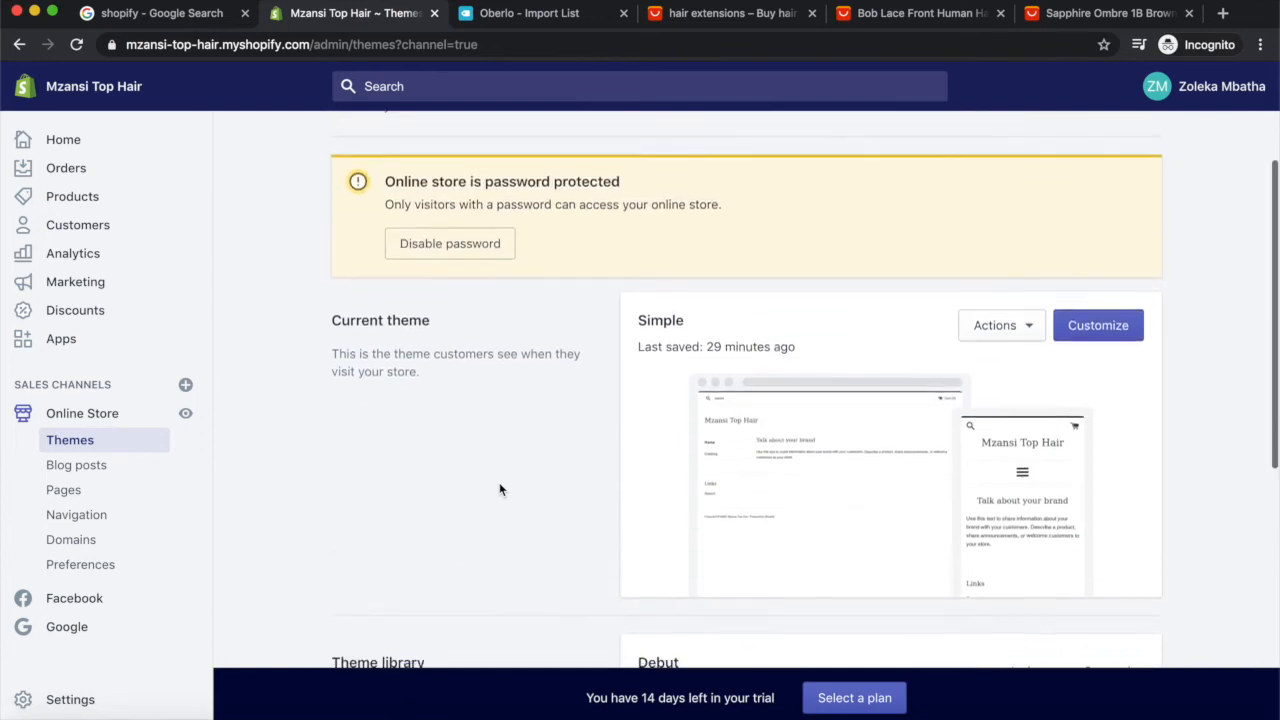
pyautogui.click(1115, 335)
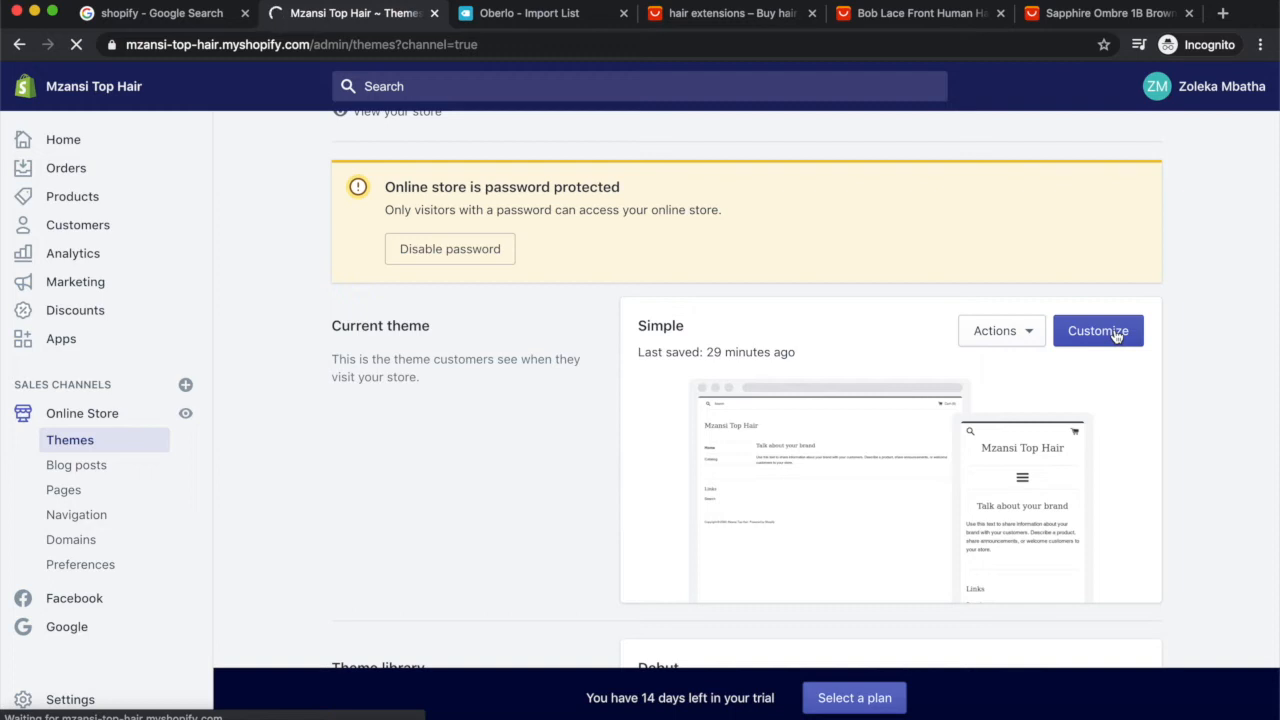
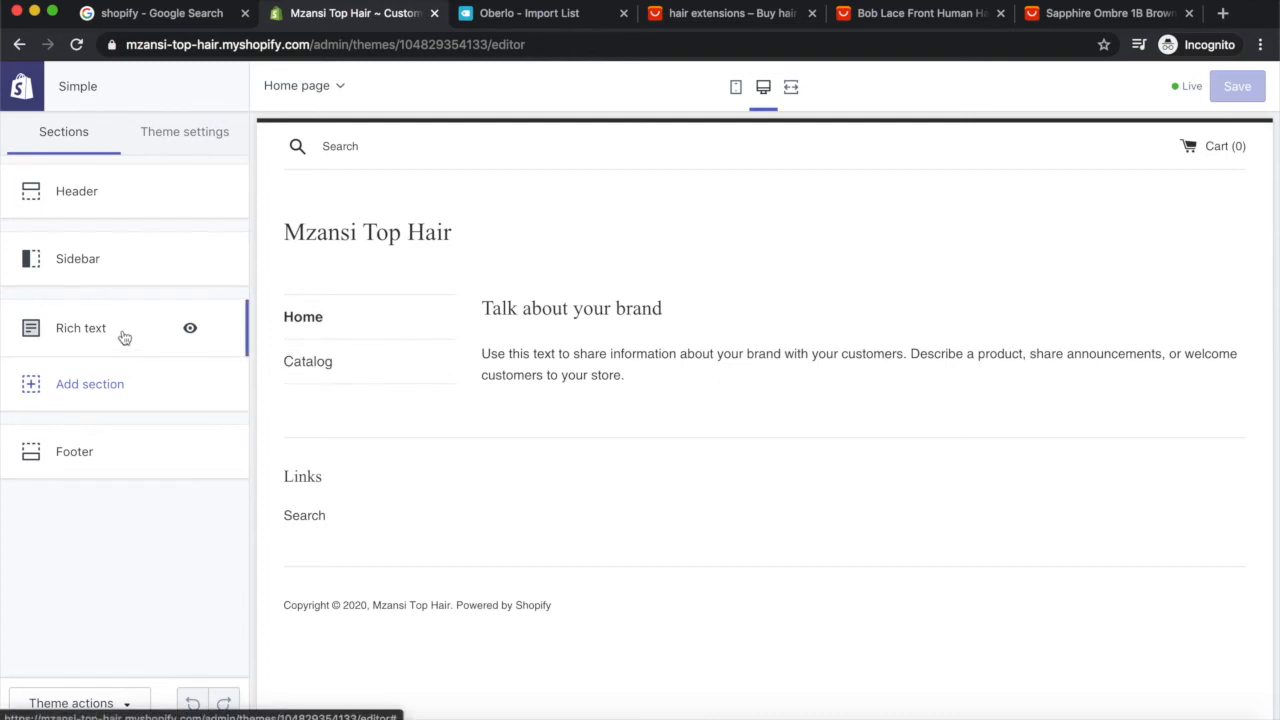
# Step: Add a Featured banner section to the home page, using the library image of the woman tossing her curly hair, and save
pyautogui.click(88, 389)
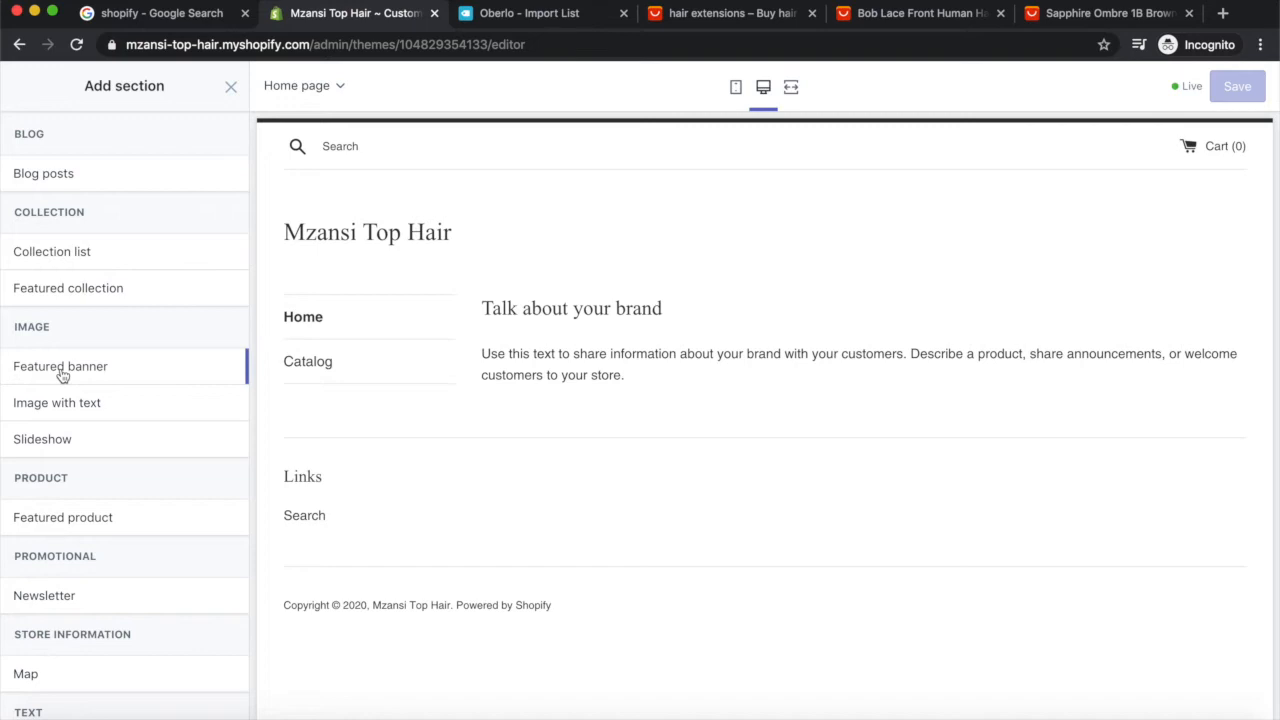
pyautogui.moveTo(62, 375)
pyautogui.click(215, 366)
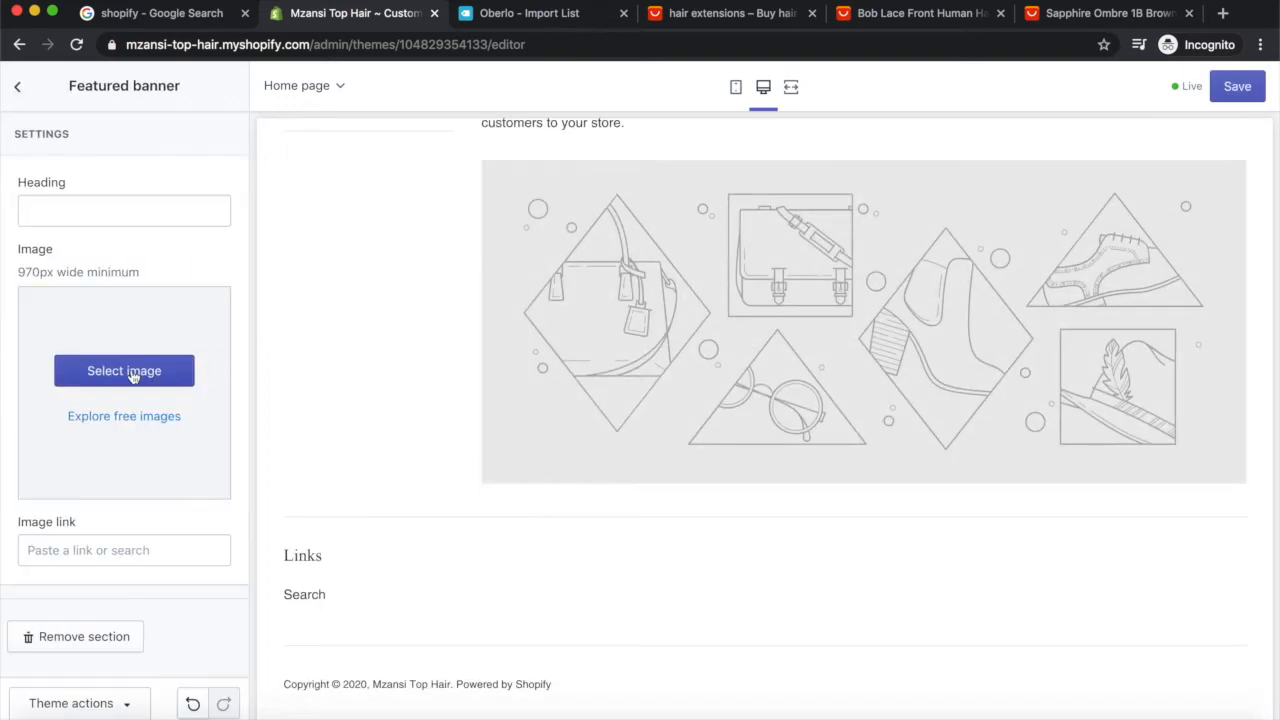
pyautogui.click(133, 372)
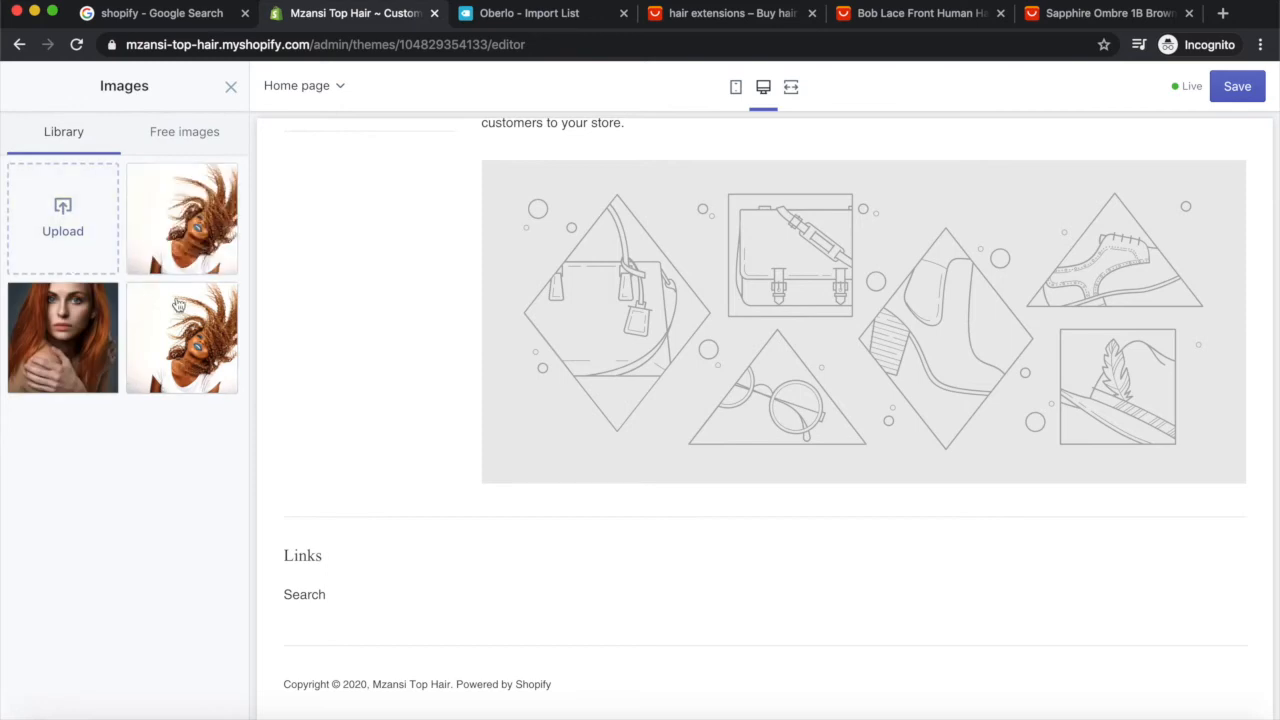
pyautogui.click(195, 352)
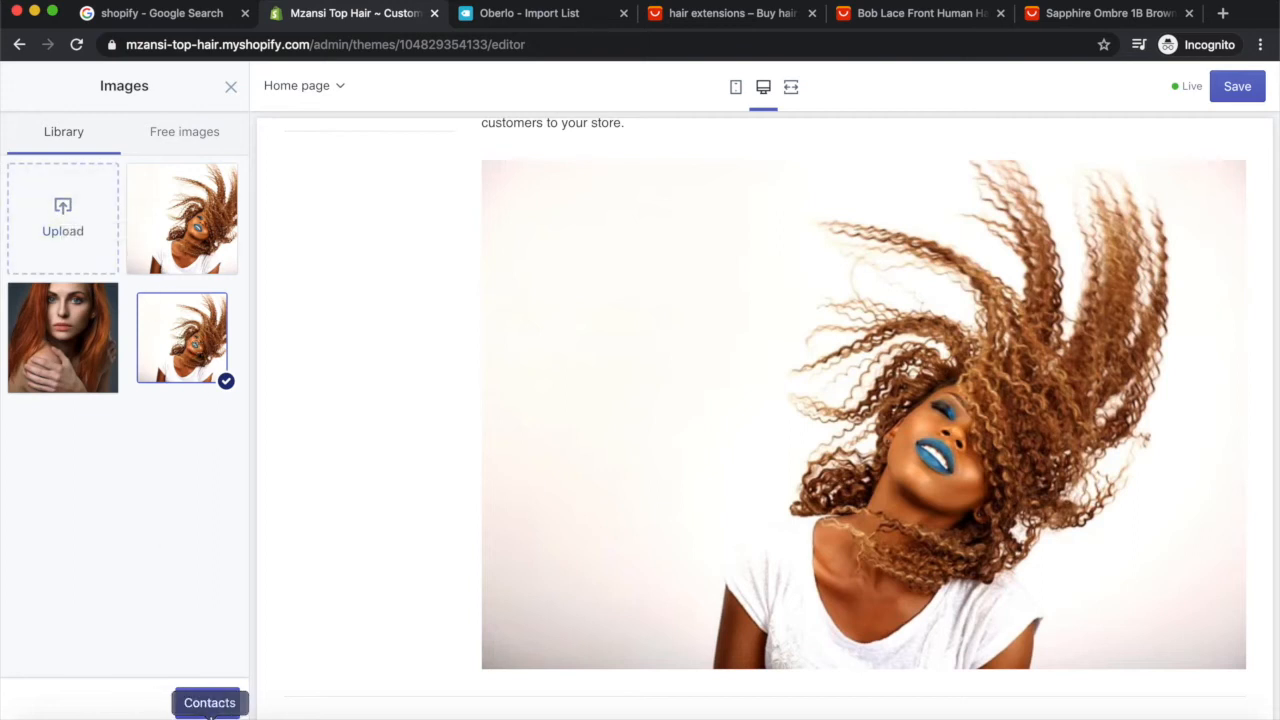
pyautogui.click(206, 703)
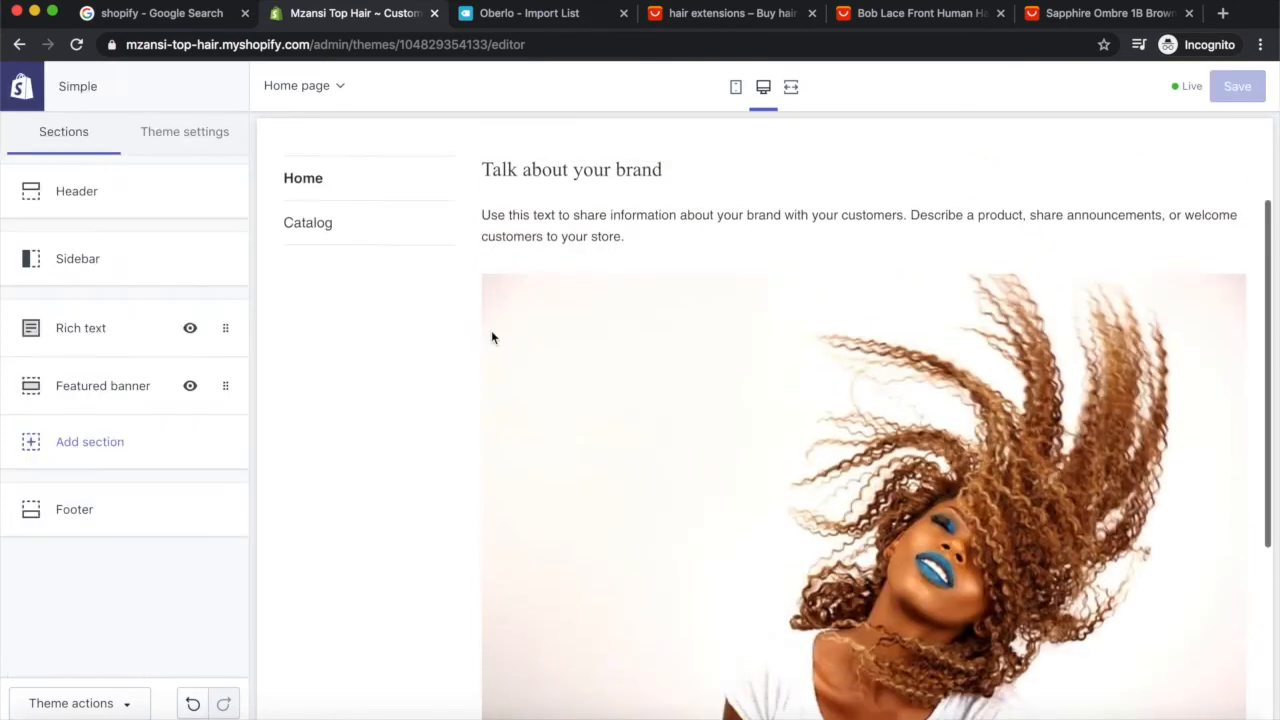
# Step: Move the Featured banner section above the Rich text section and check the resulting home page layout
pyautogui.scroll(-2, 492, 337)
pyautogui.scroll(4, 502, 339)
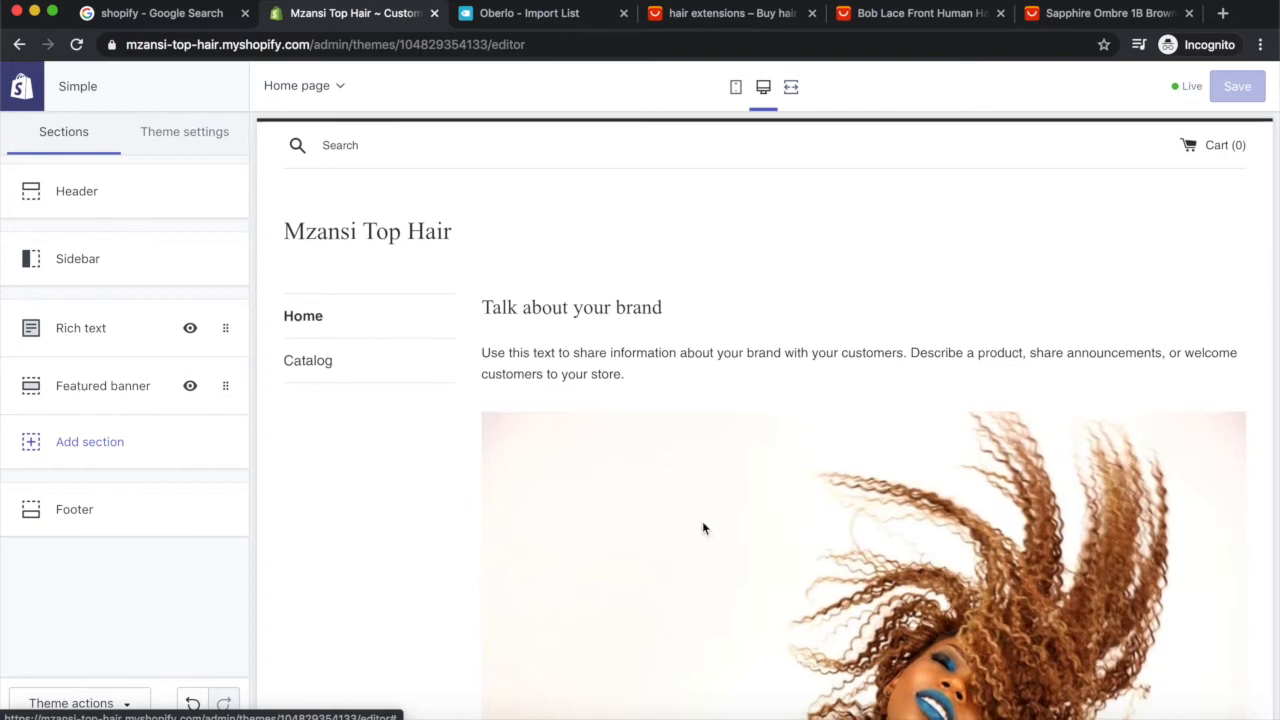
pyautogui.scroll(-3, 702, 521)
pyautogui.scroll(2, 934, 450)
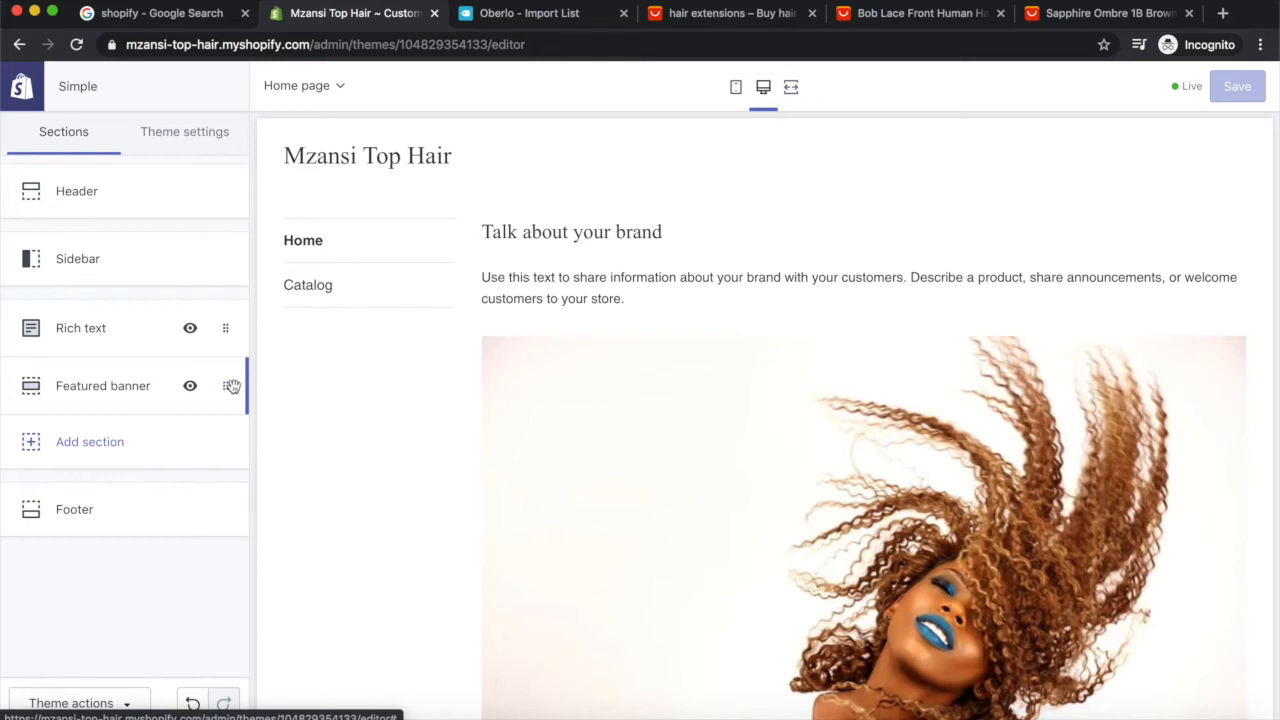
pyautogui.moveTo(228, 389); pyautogui.dragTo(220, 318)
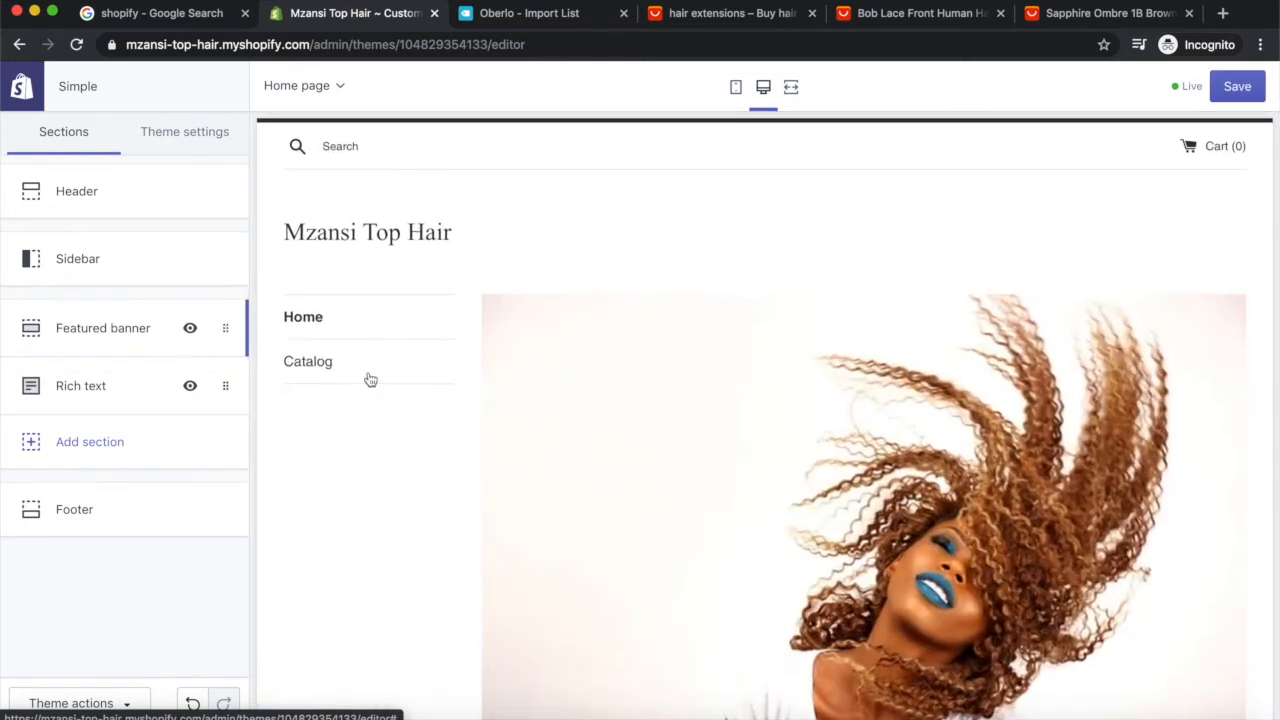
pyautogui.scroll(-3, 506, 436)
pyautogui.scroll(-3, 709, 257)
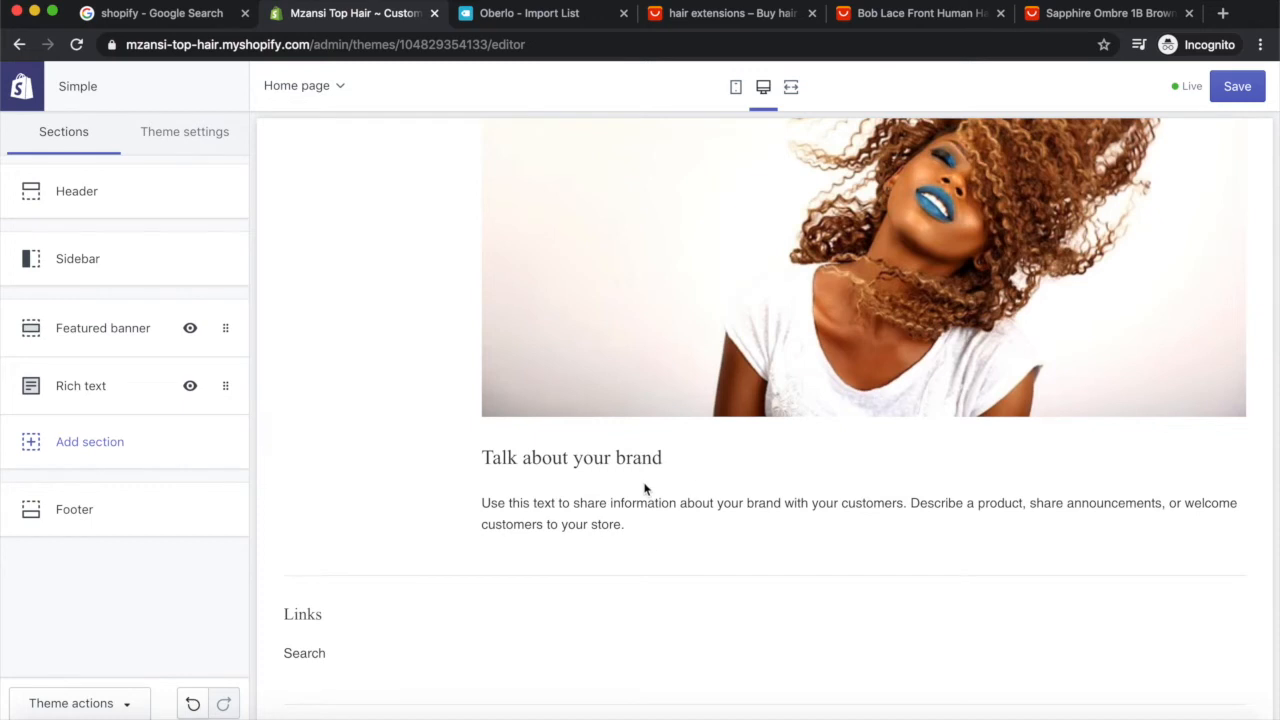
# Step: Replace the first word of the Rich text section's body text with "Hair Extensions" and save the theme
pyautogui.click(123, 393)
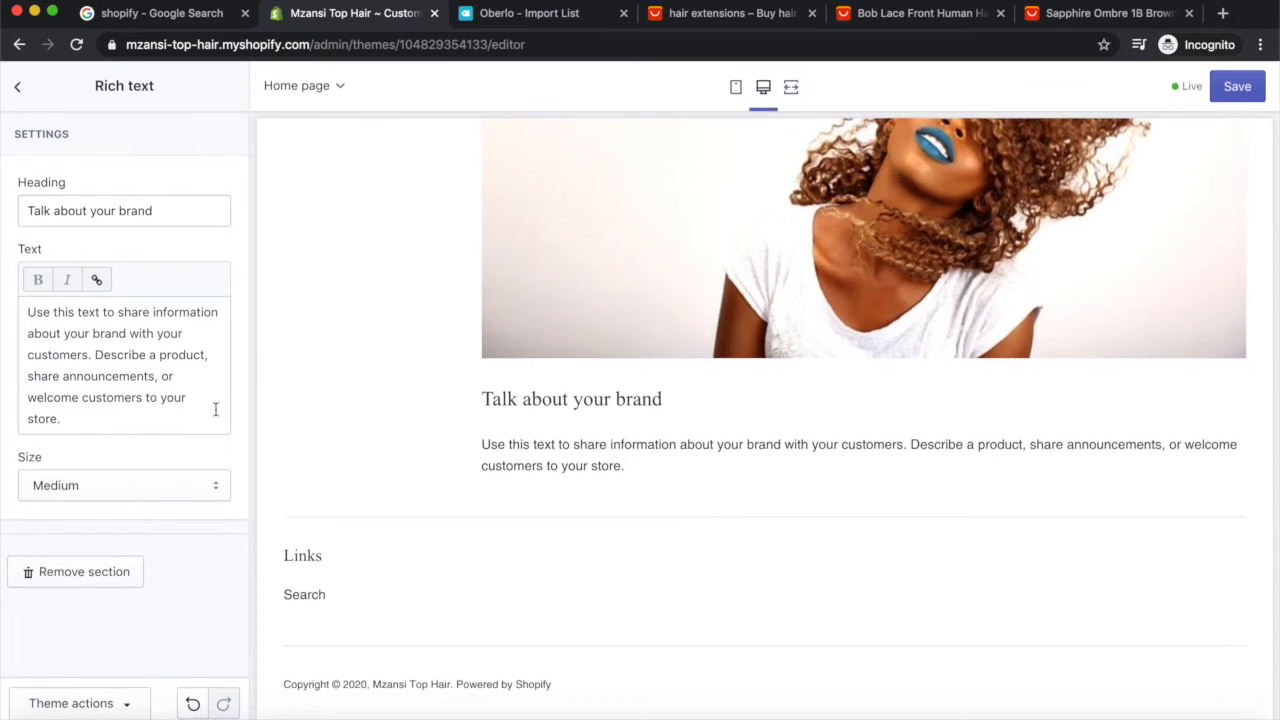
pyautogui.click(84, 407)
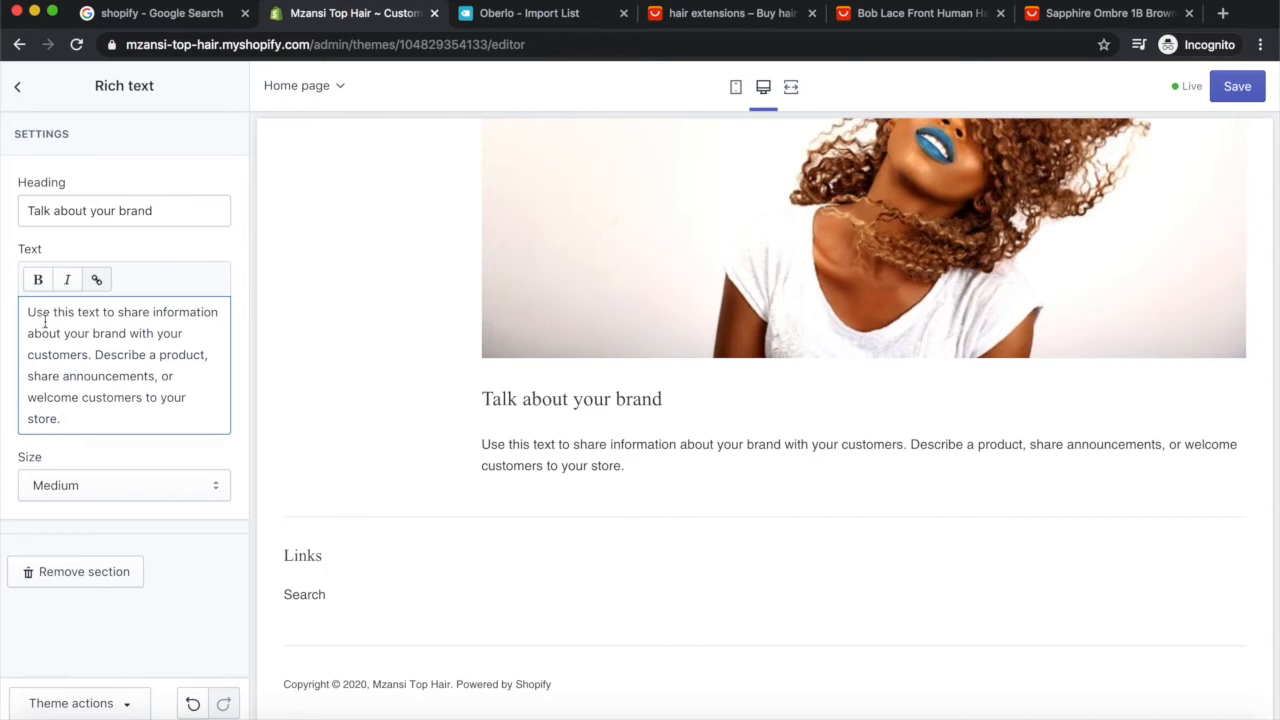
pyautogui.moveTo(50, 313); pyautogui.dragTo(14, 318)
pyautogui.write('Hair Exten')
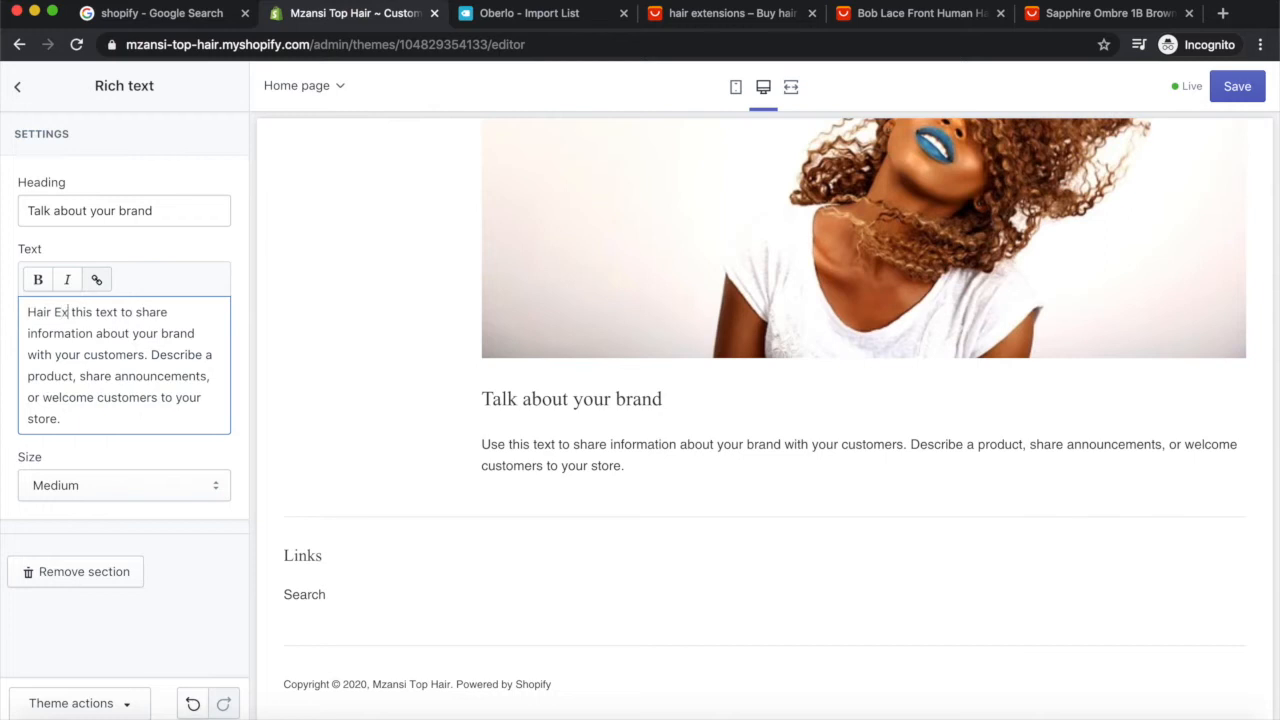
pyautogui.write('sions')
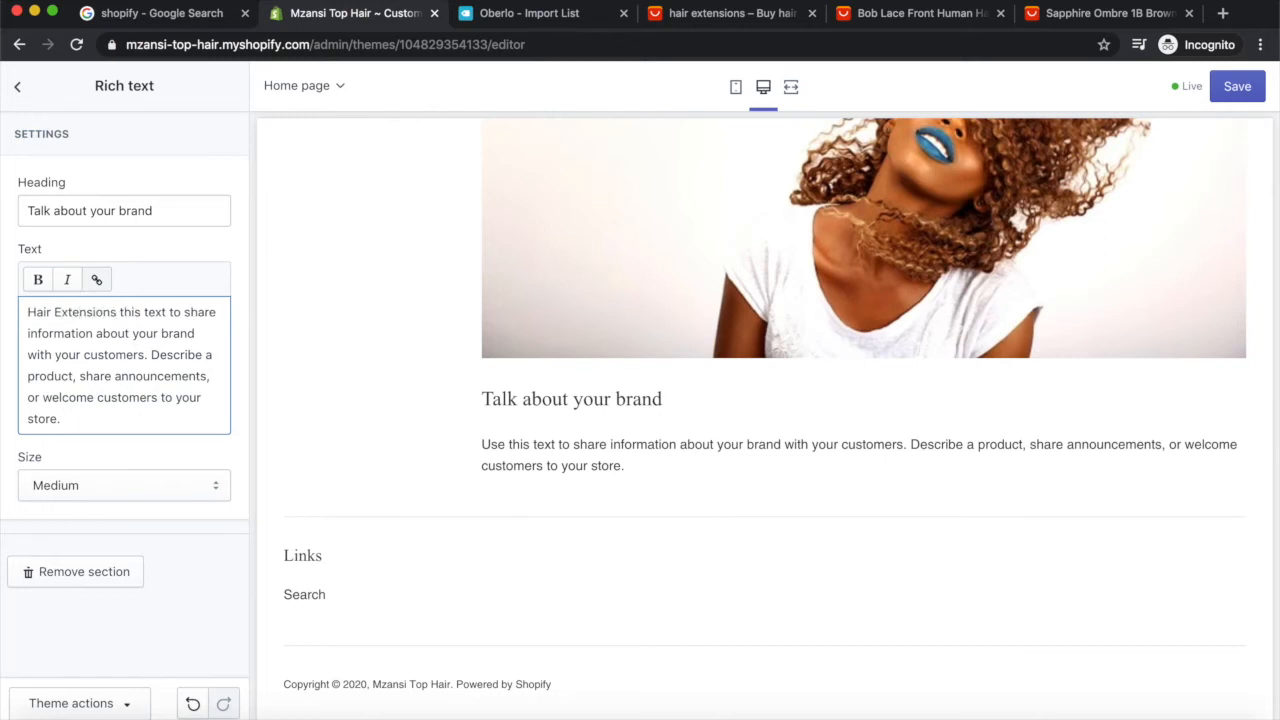
pyautogui.click(84, 419)
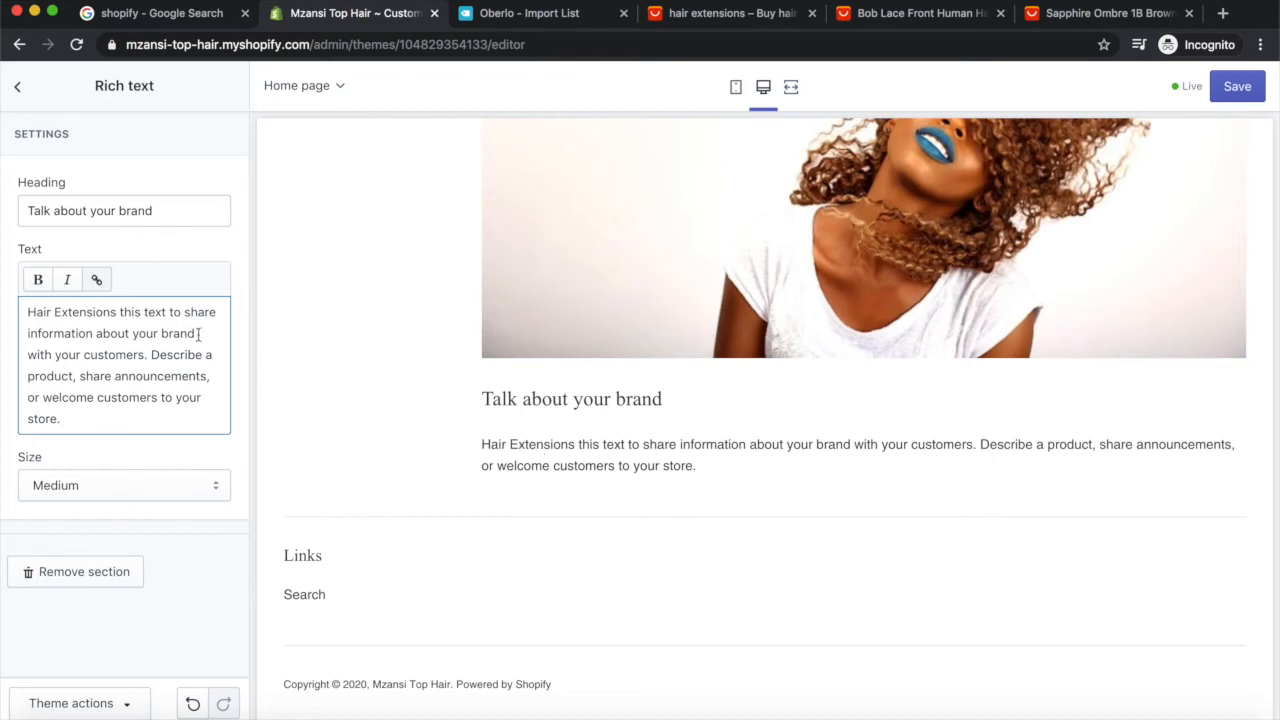
pyautogui.click(1240, 86)
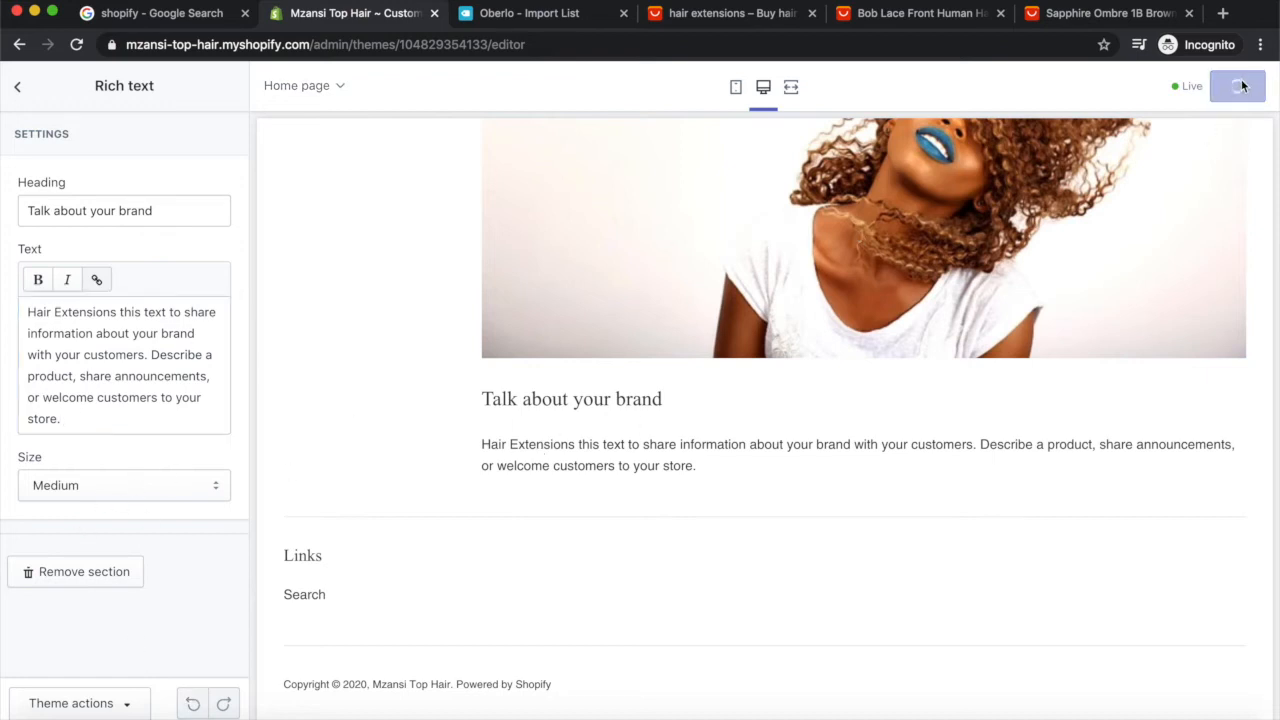
pyautogui.click(18, 87)
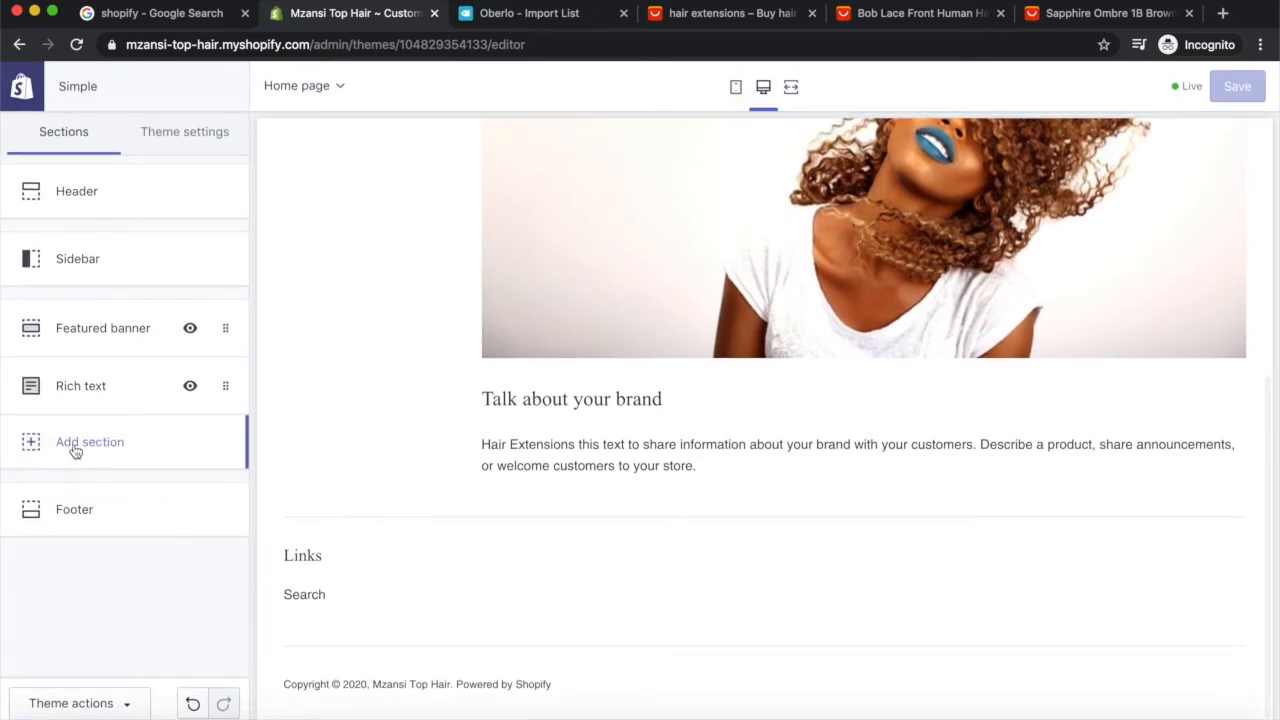
# Step: Add a Featured collection section to the home page below the Rich text section
pyautogui.click(75, 451)
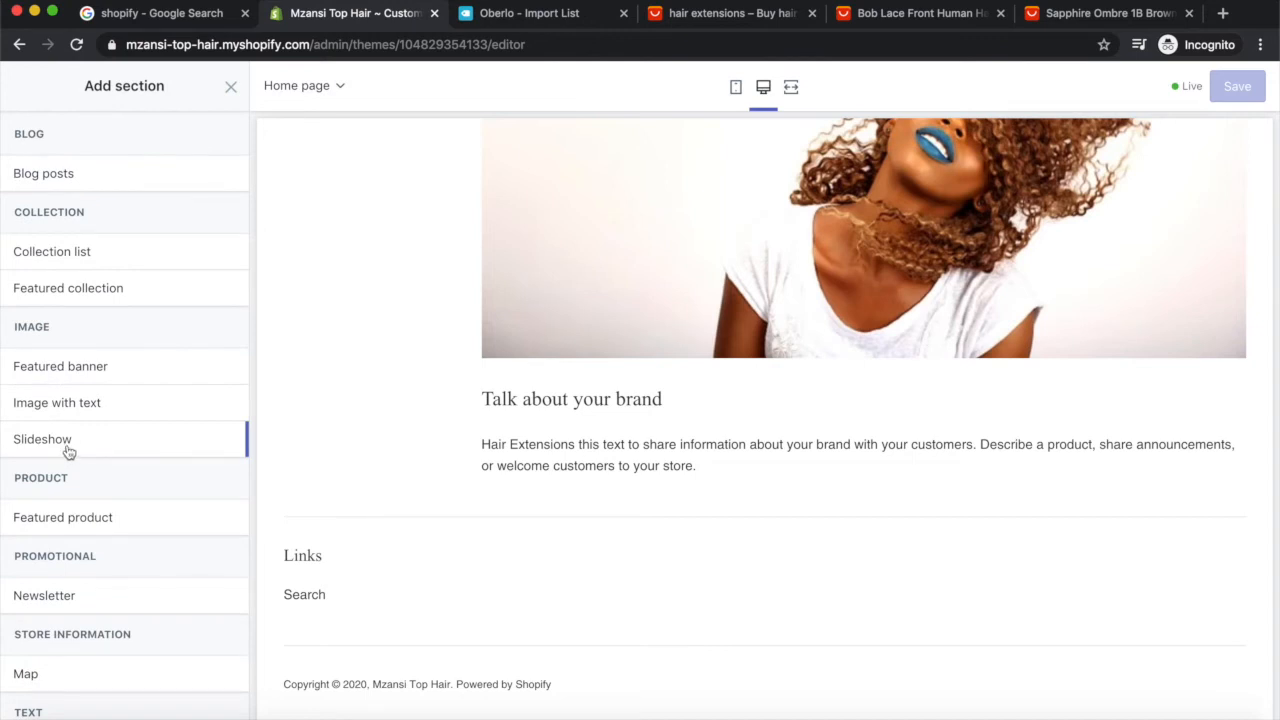
pyautogui.scroll(-2, 128, 506)
pyautogui.scroll(2, 128, 509)
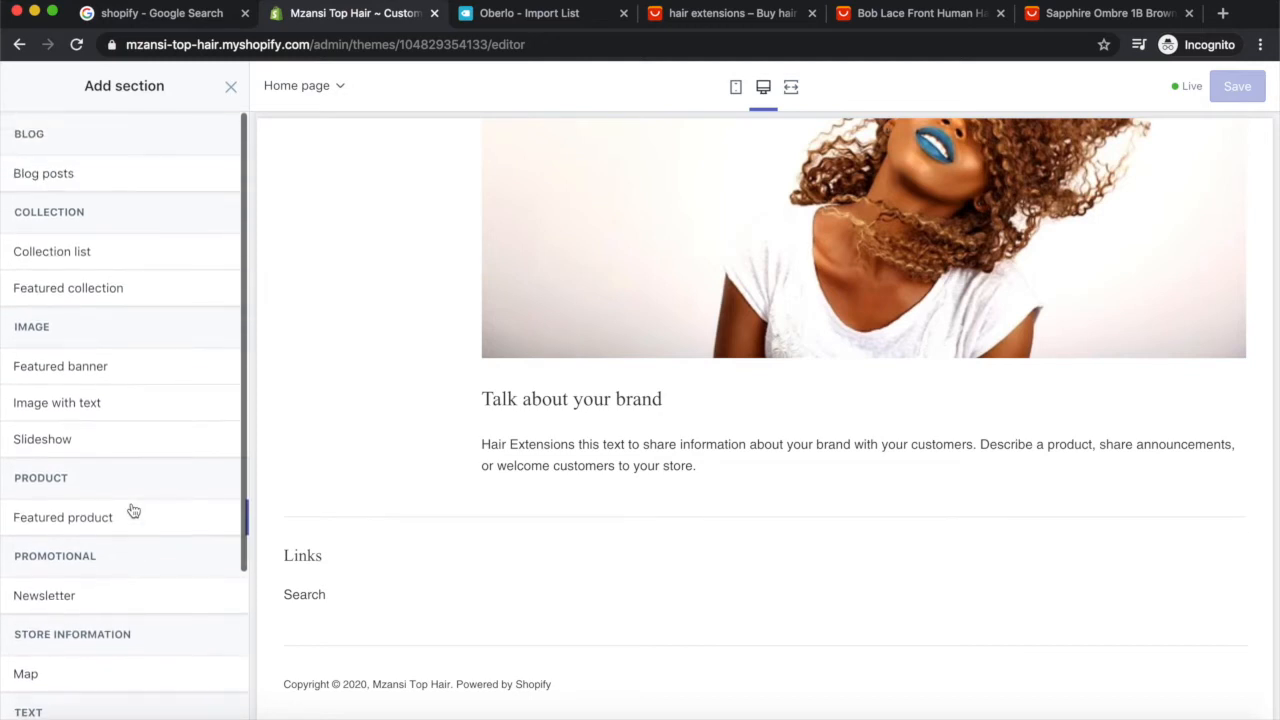
pyautogui.moveTo(110, 288)
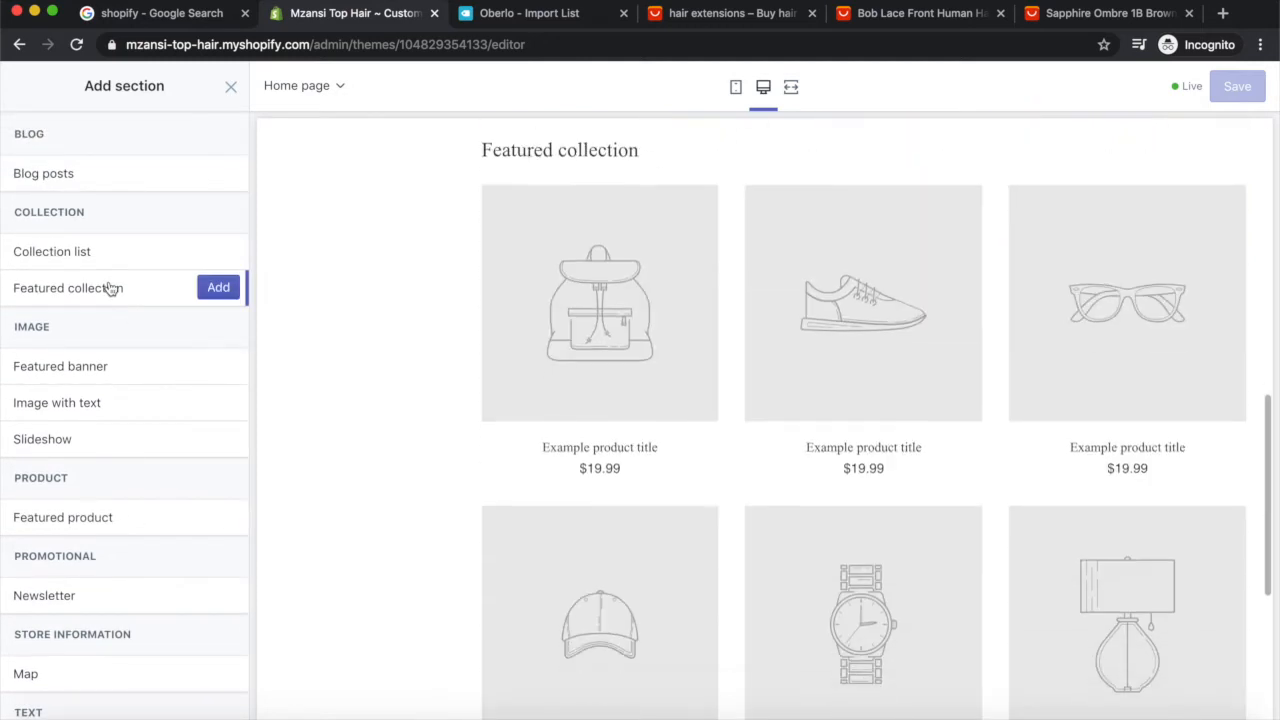
pyautogui.click(224, 289)
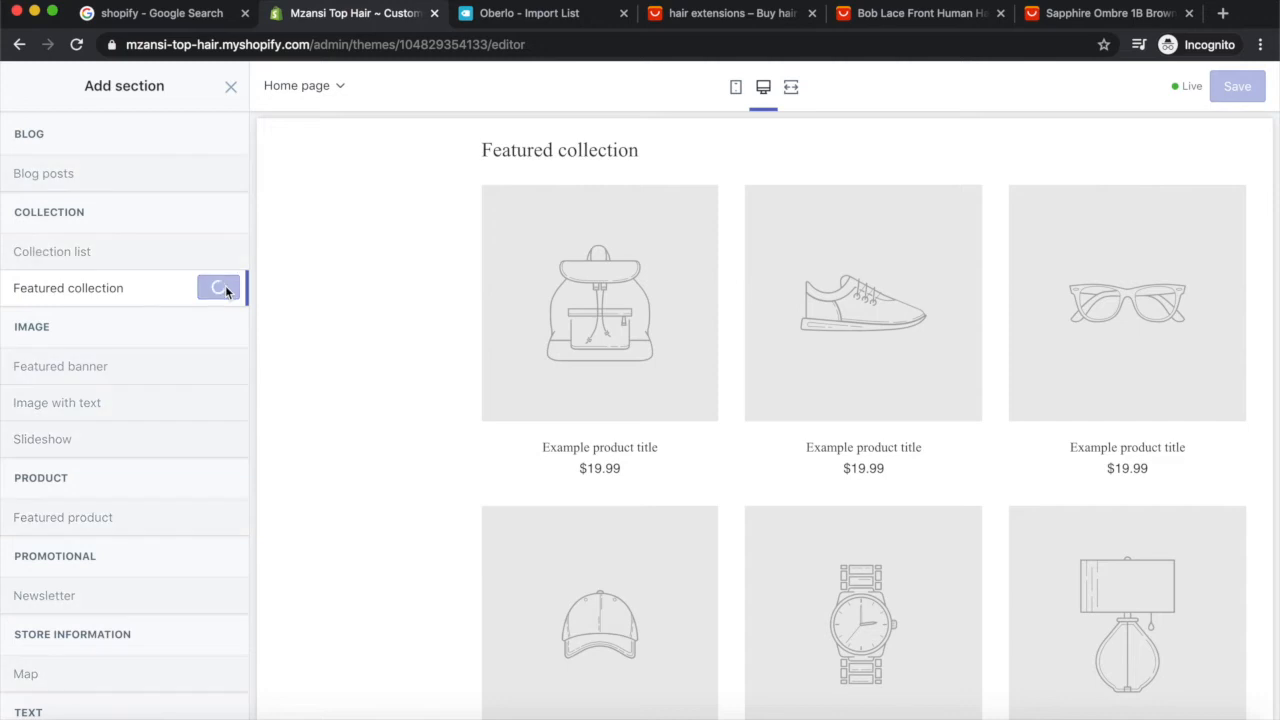
# Step: Assign the Summer Collection to the Featured collection section, check its products in the preview, and save
pyautogui.click(145, 308)
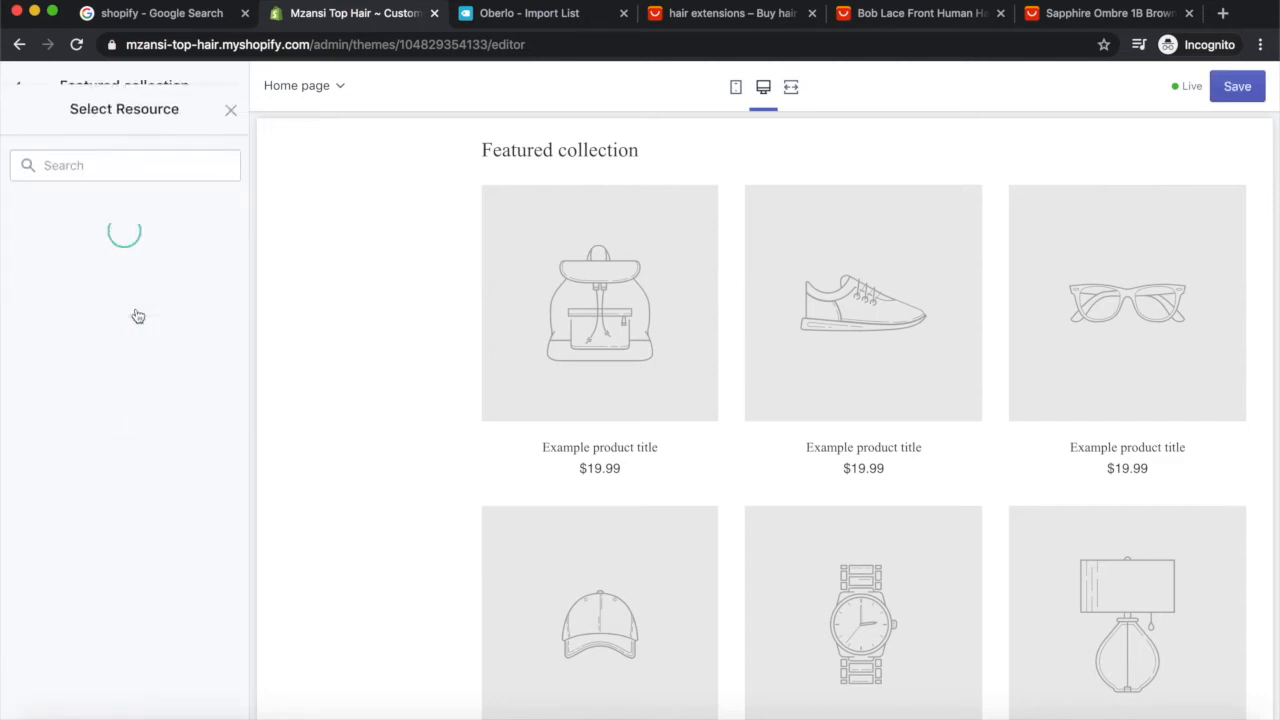
pyautogui.click(76, 260)
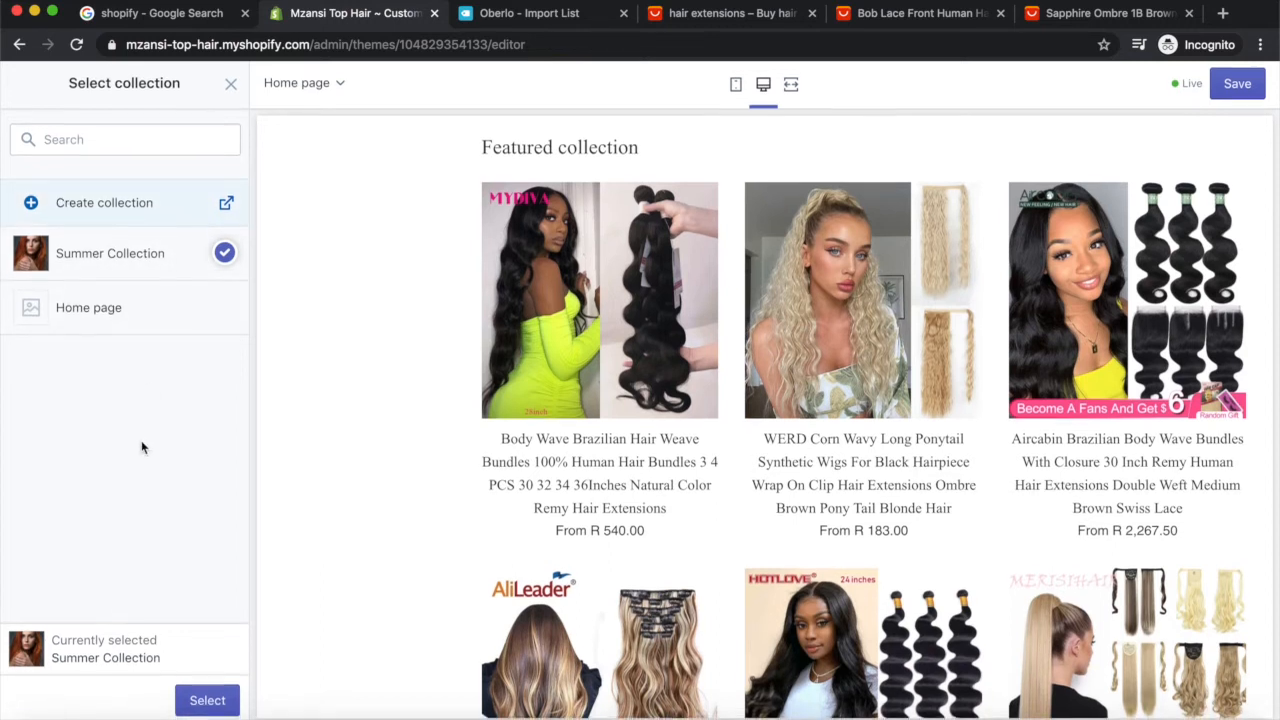
pyautogui.scroll(-3, 765, 408)
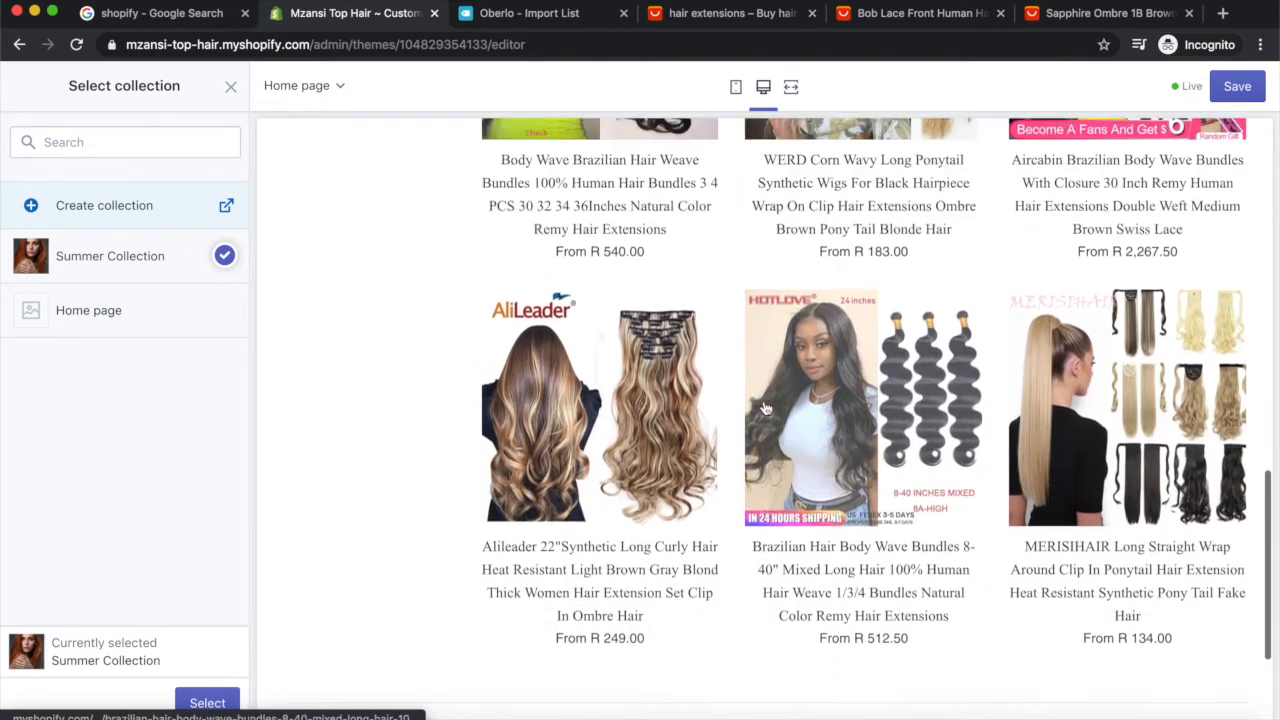
pyautogui.scroll(2, 765, 408)
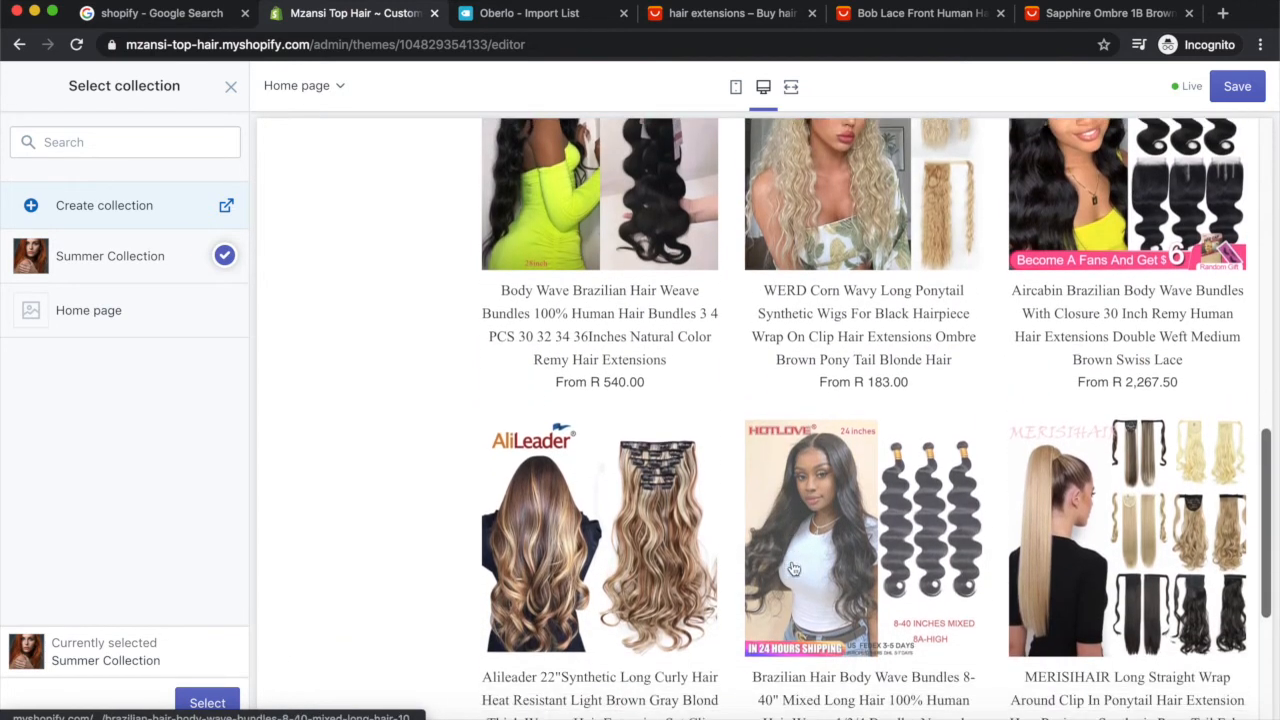
pyautogui.scroll(-1, 793, 568)
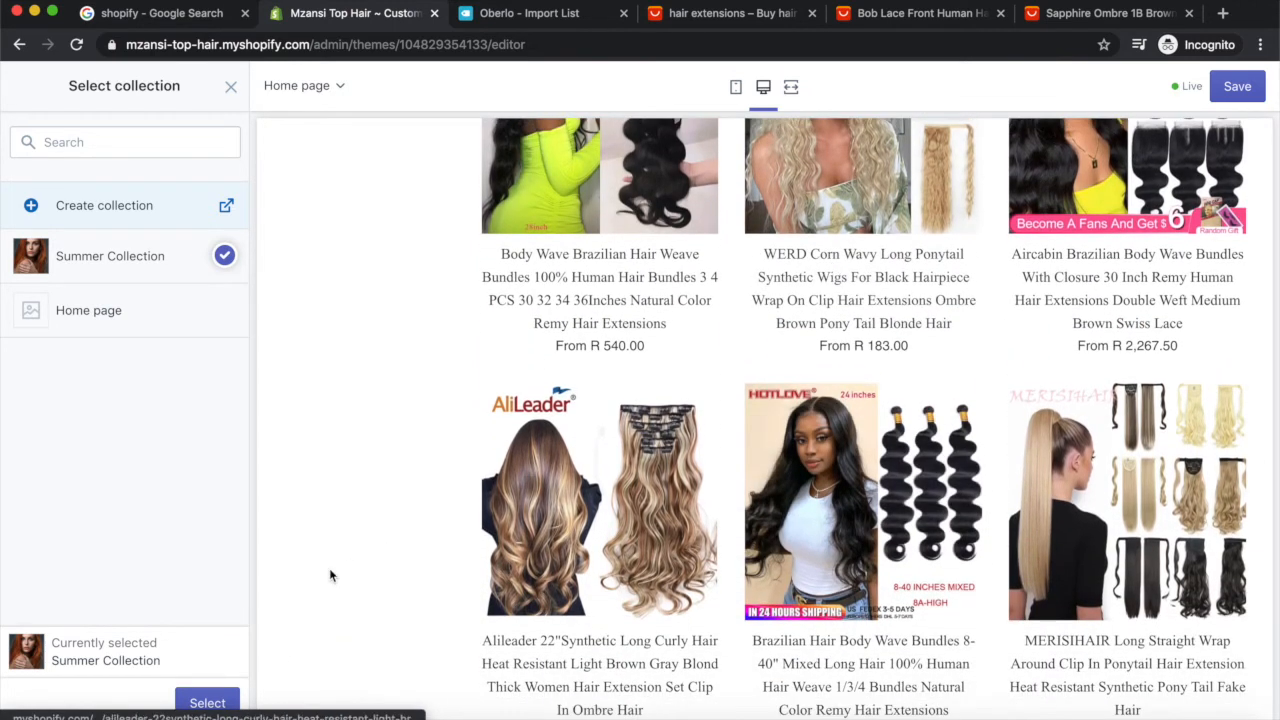
pyautogui.scroll(-1, 308, 552)
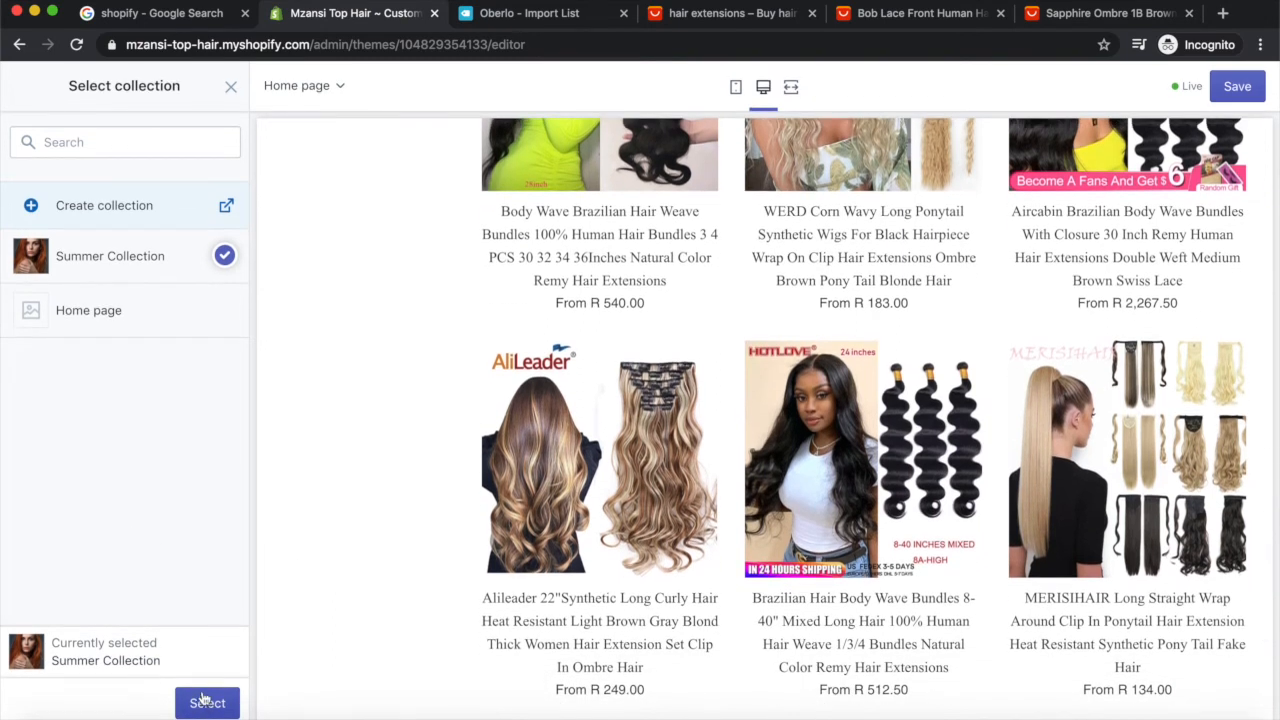
pyautogui.click(205, 702)
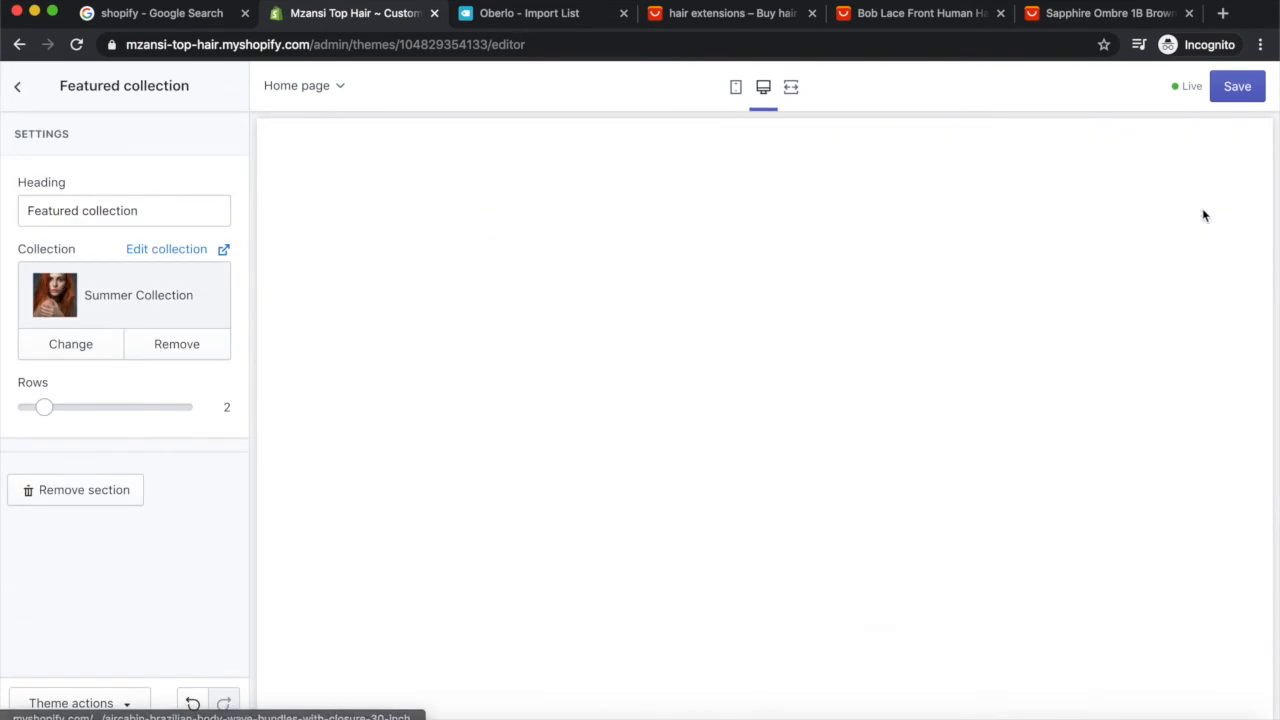
pyautogui.click(1240, 88)
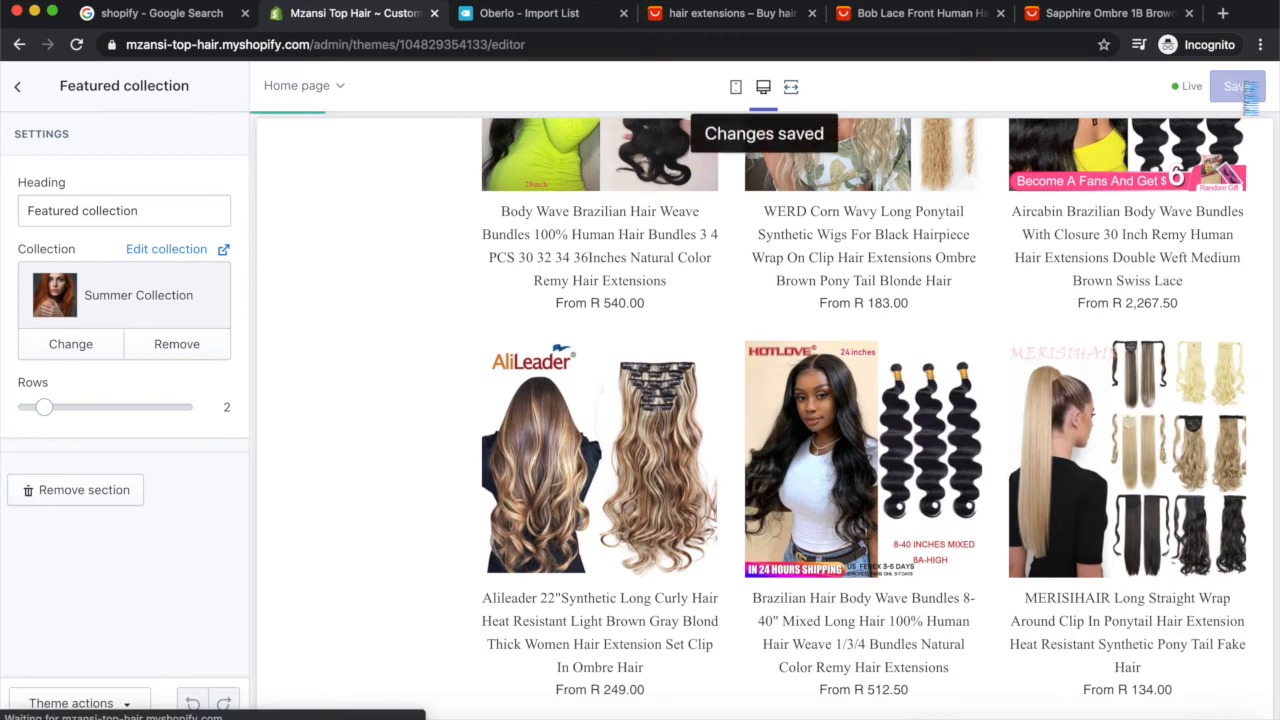
pyautogui.click(21, 91)
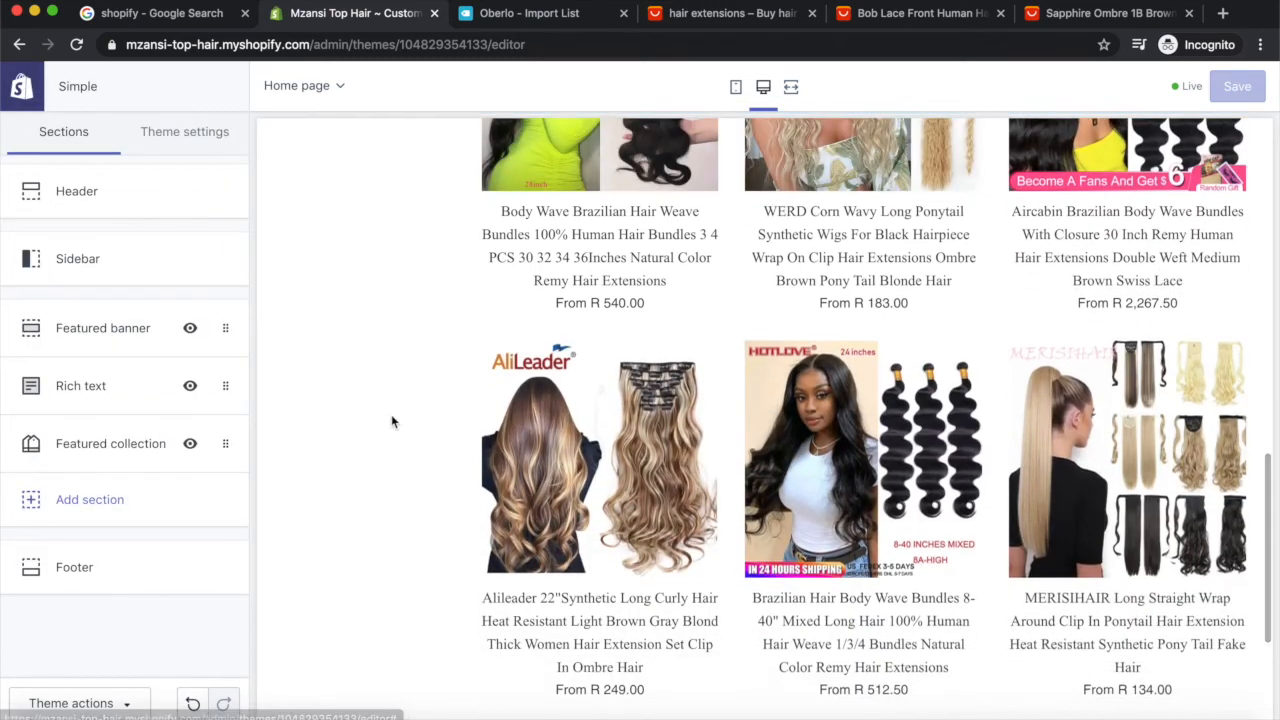
# Step: Duplicate the Rich text section's body text as a second paragraph below the original and save the theme
pyautogui.scroll(10, 391, 414)
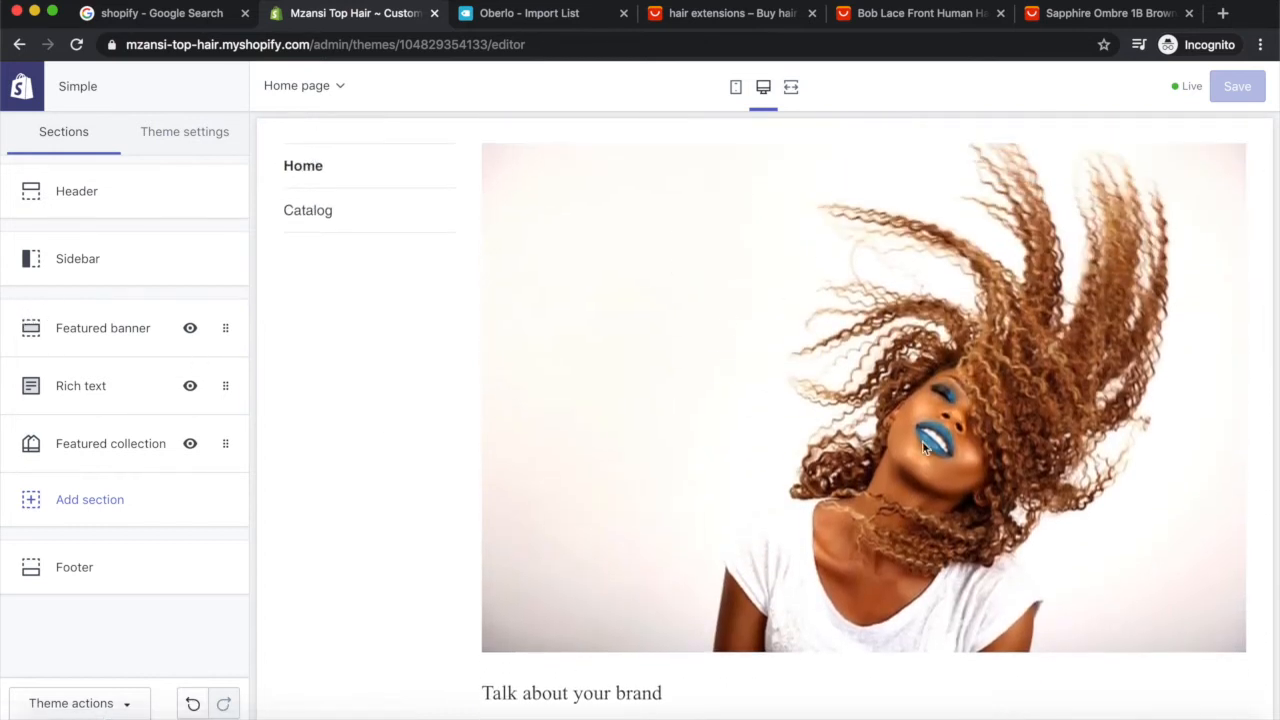
pyautogui.scroll(-5, 922, 441)
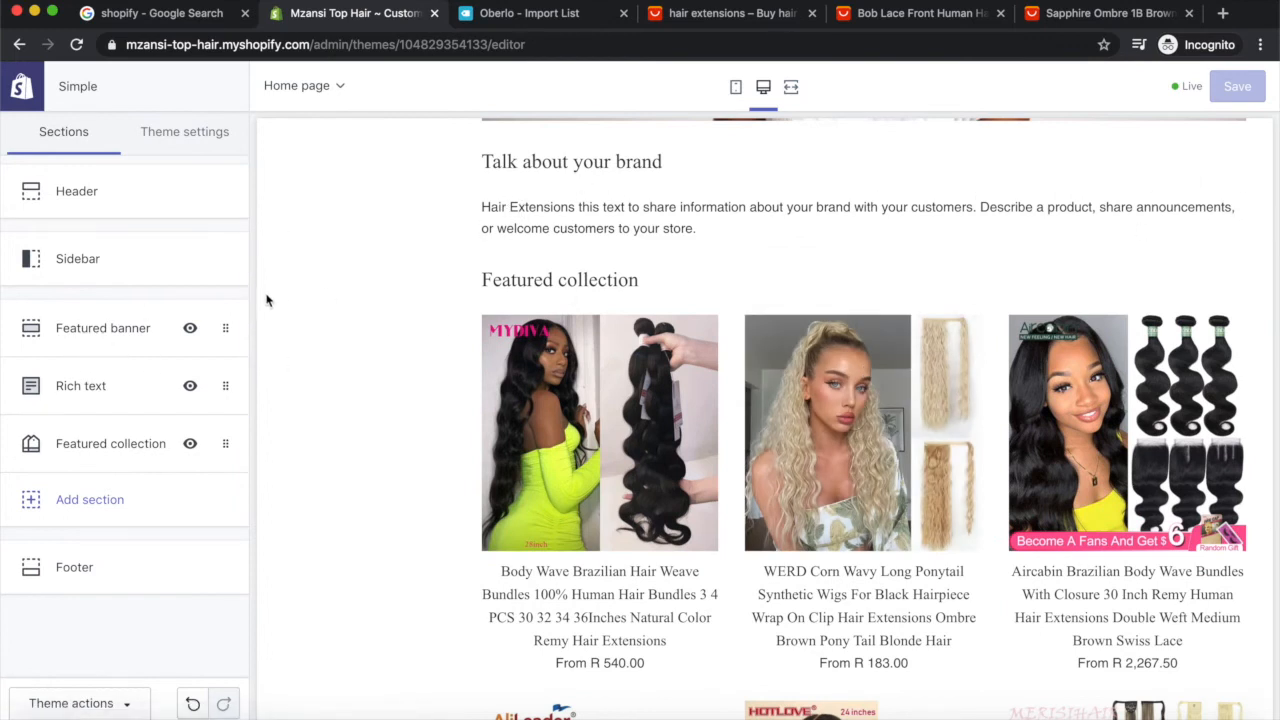
pyautogui.click(110, 386)
pyautogui.moveTo(64, 418); pyautogui.dragTo(5, 322)
pyautogui.hotkey('ctrl', 'c')
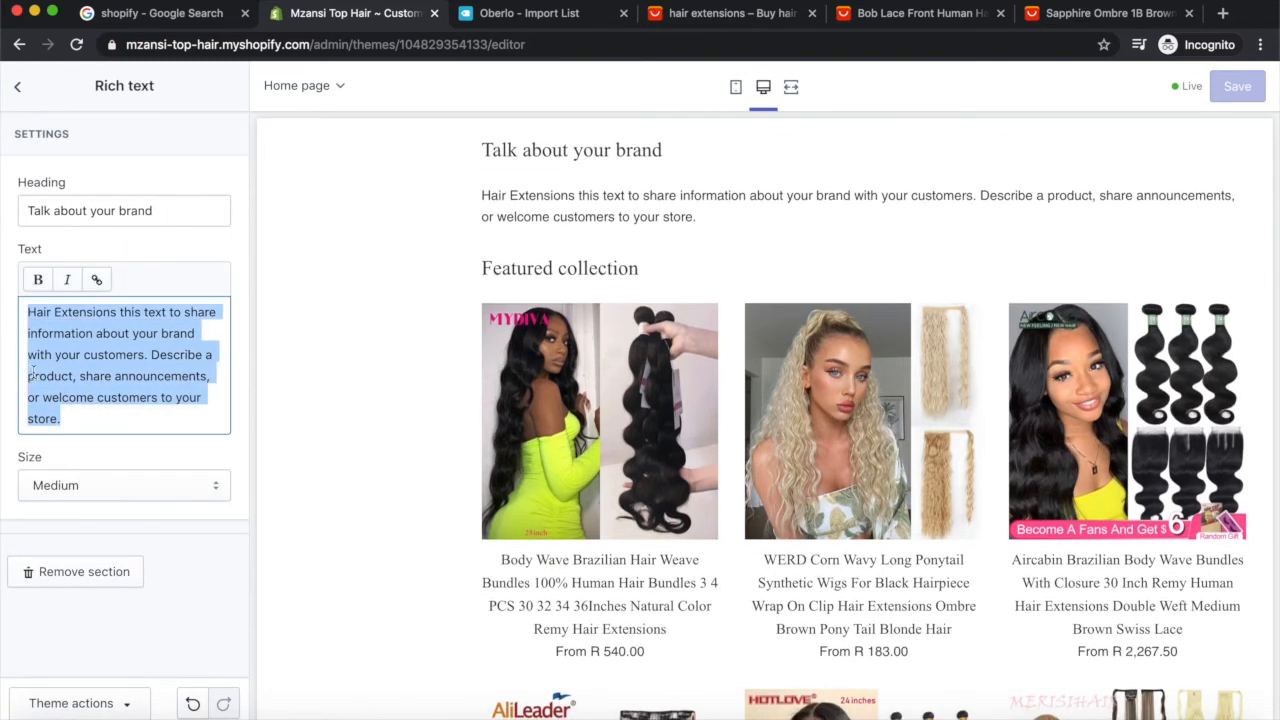
pyautogui.click(78, 420)
pyautogui.press('Return')
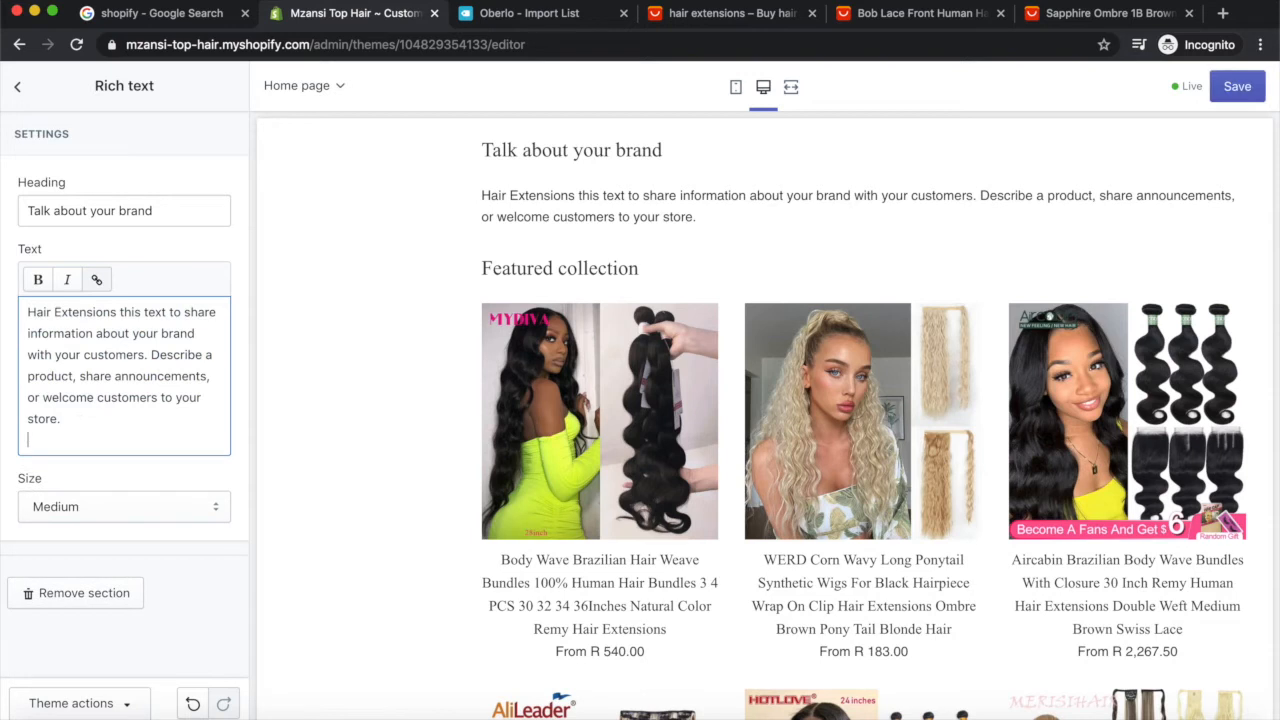
pyautogui.hotkey('ctrl', 'v')
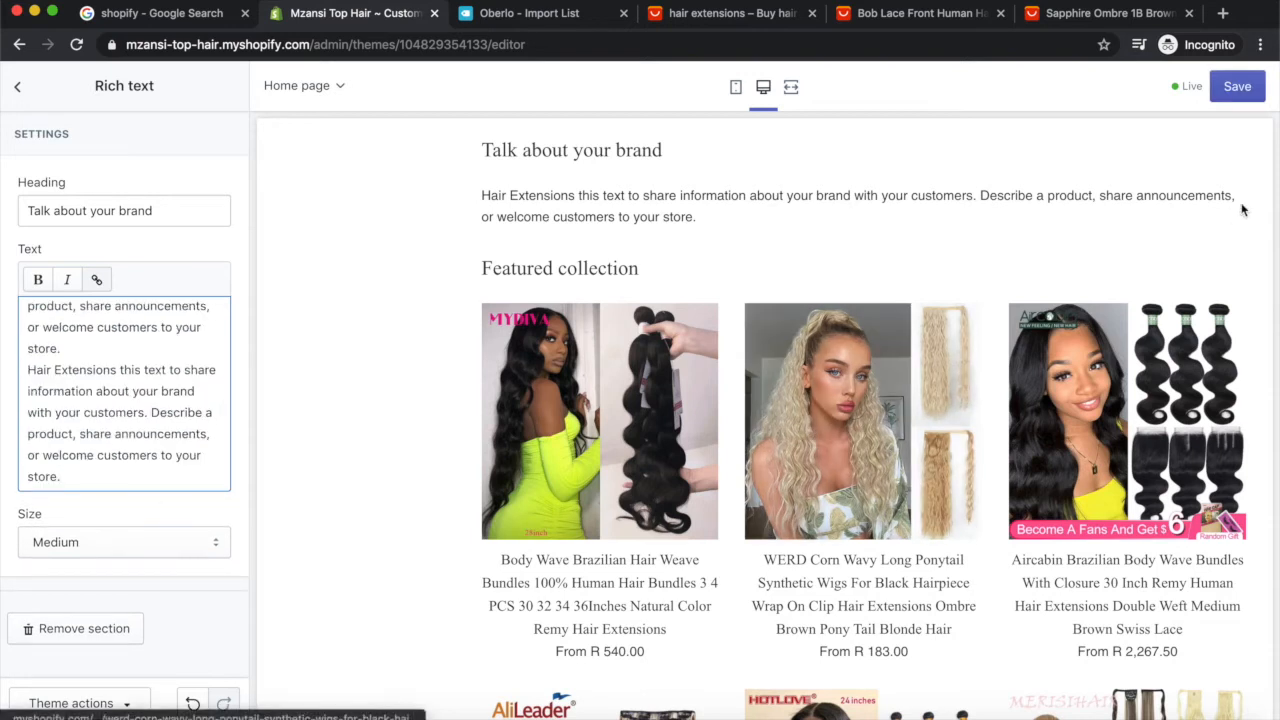
pyautogui.click(1237, 90)
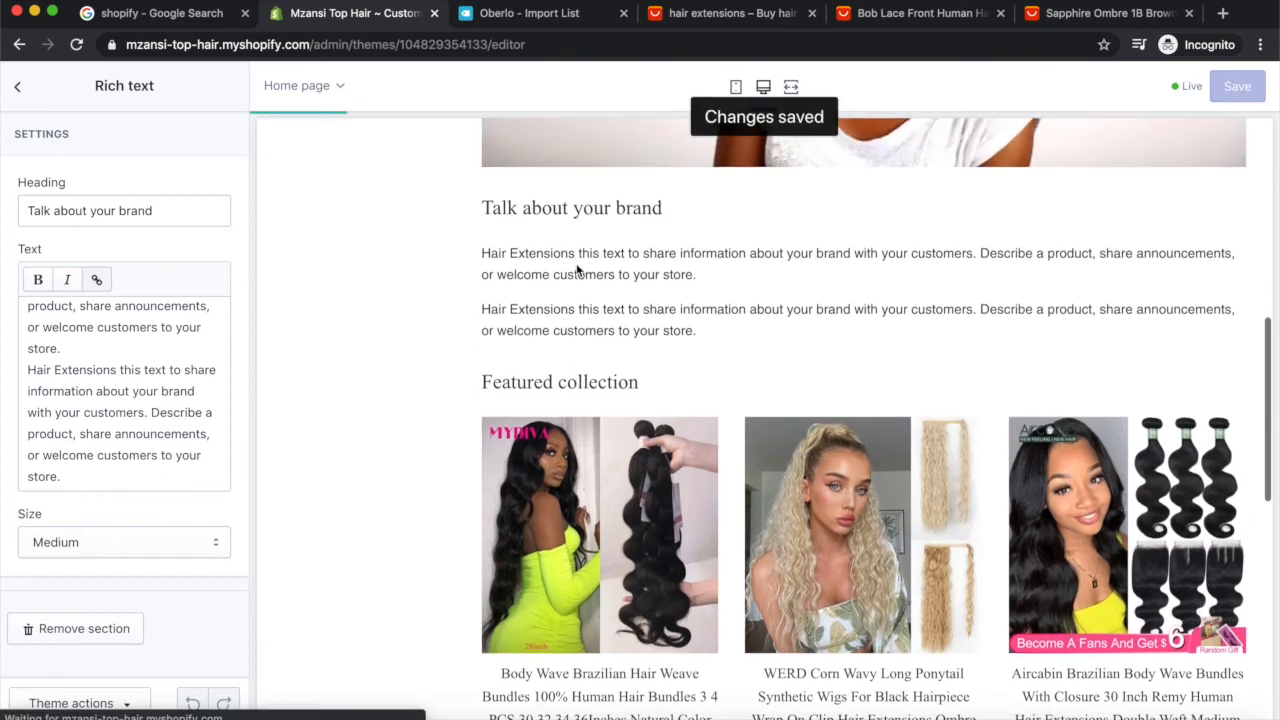
pyautogui.scroll(-1, 575, 264)
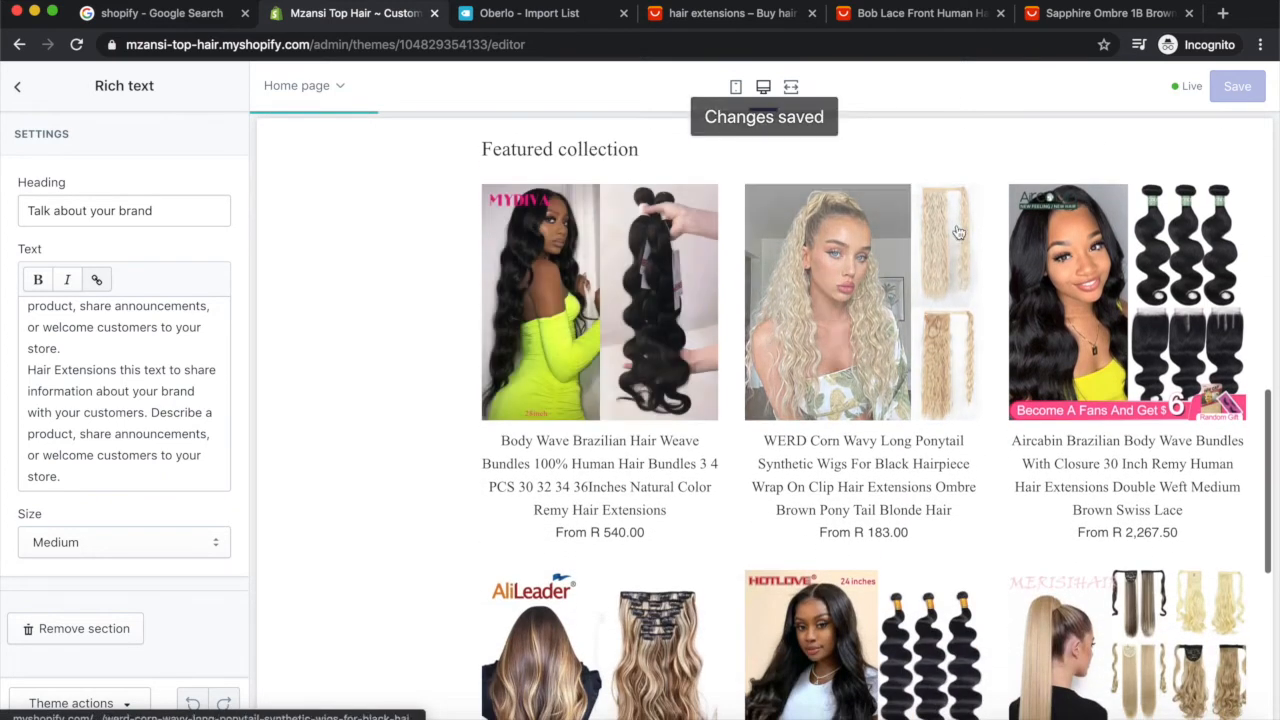
pyautogui.scroll(2, 1004, 496)
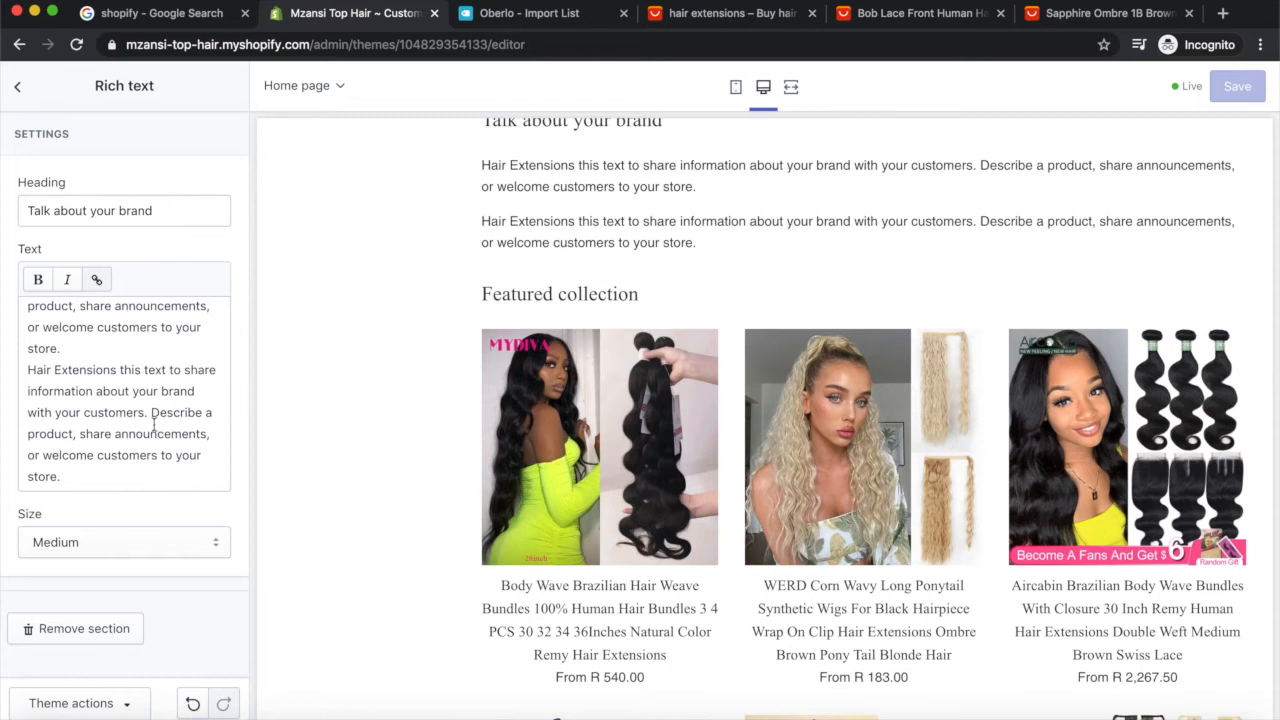
pyautogui.click(23, 88)
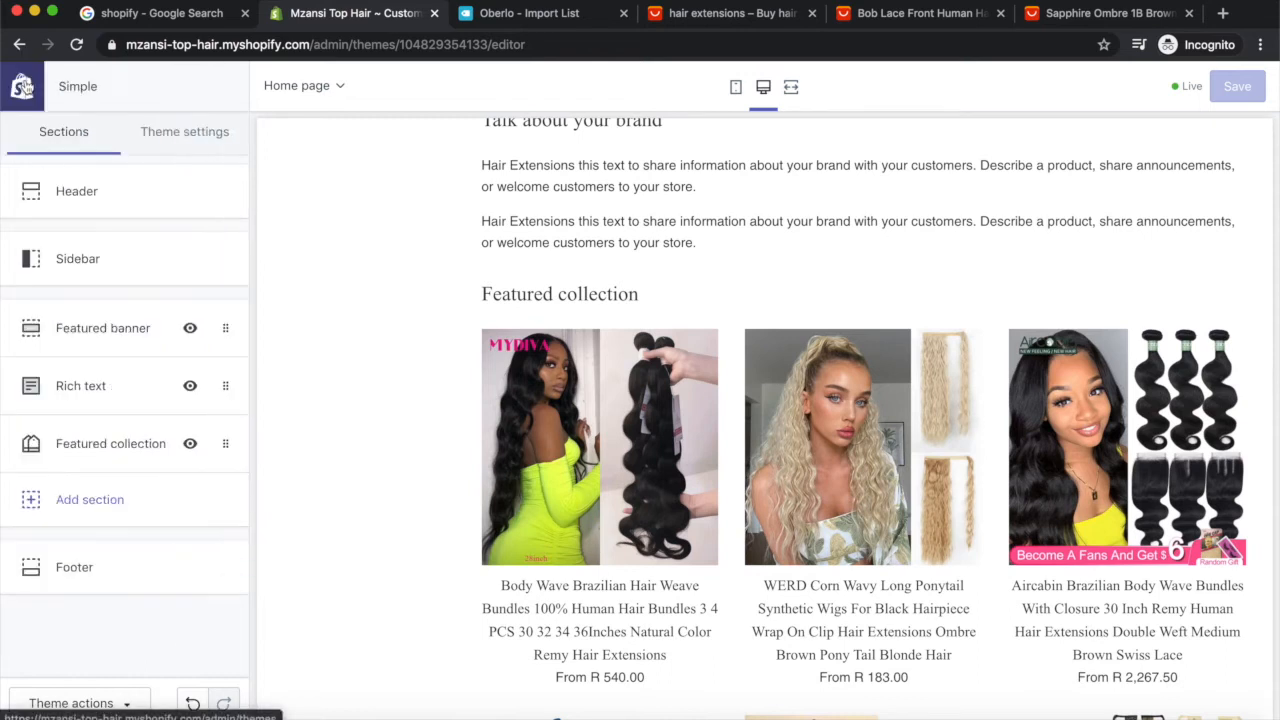
# Step: Add an Image with text section to the home page, using the library image of the red-haired woman
pyautogui.click(98, 503)
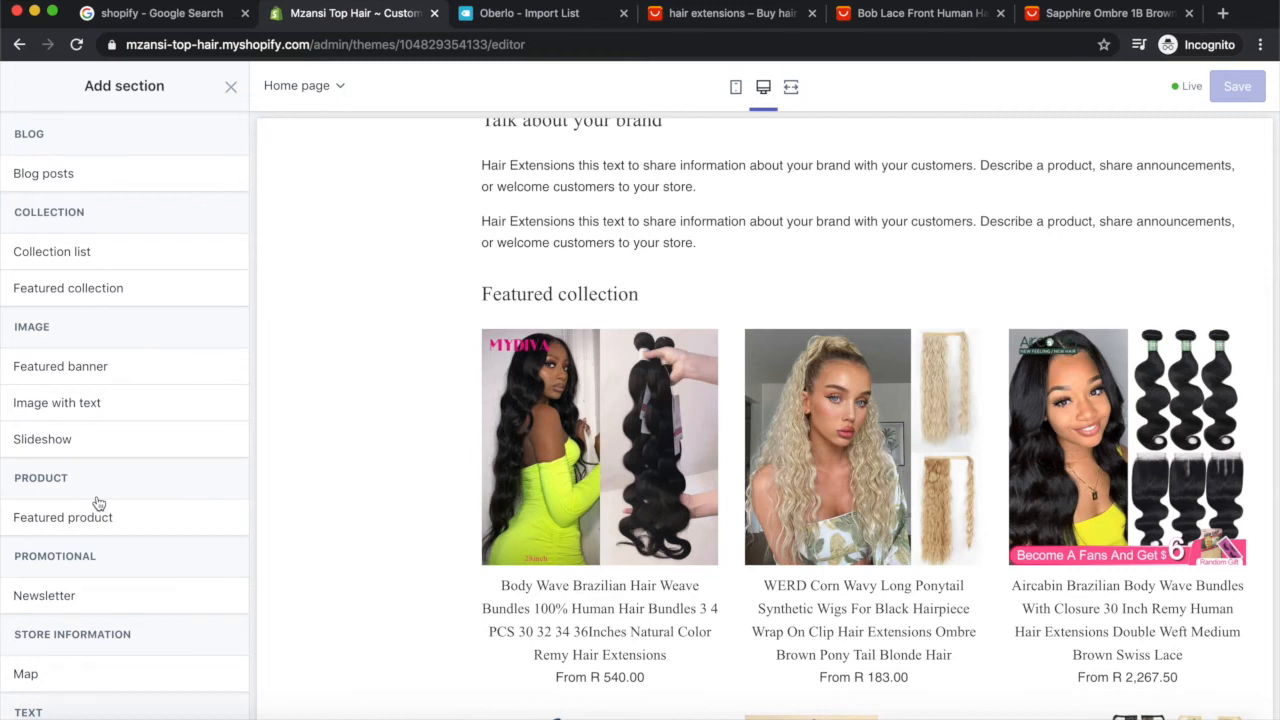
pyautogui.moveTo(64, 405)
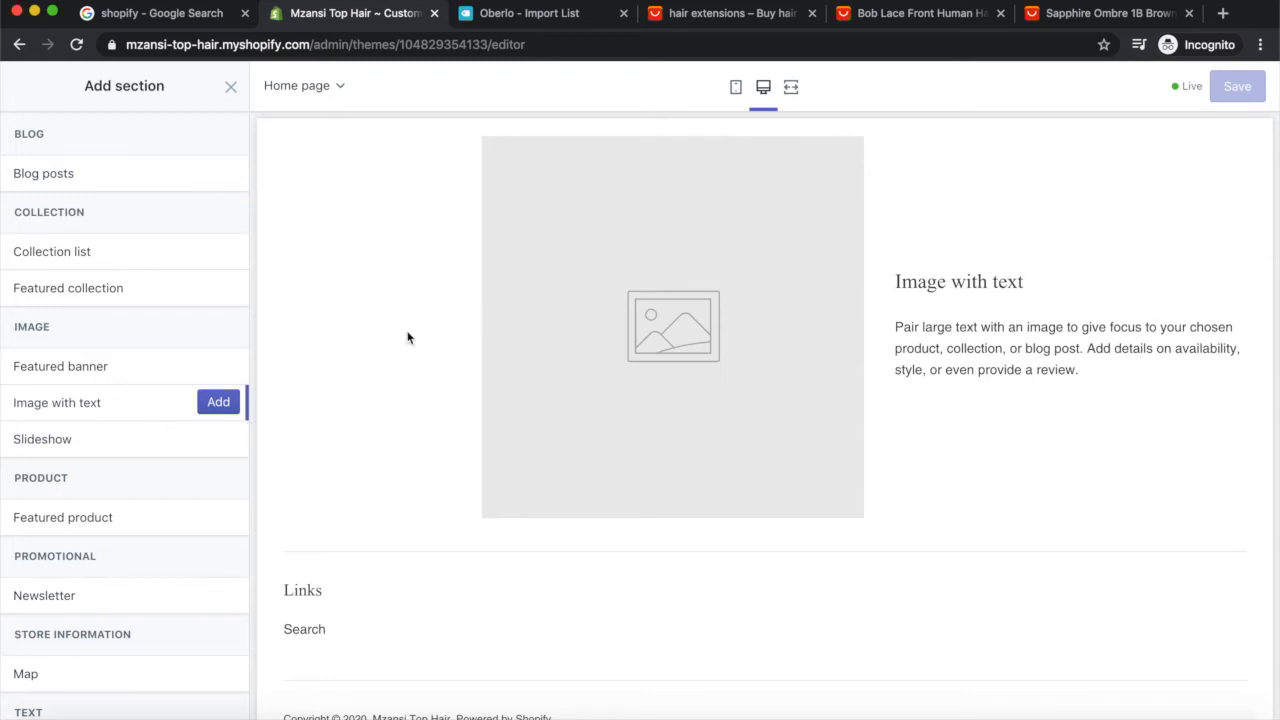
pyautogui.click(218, 404)
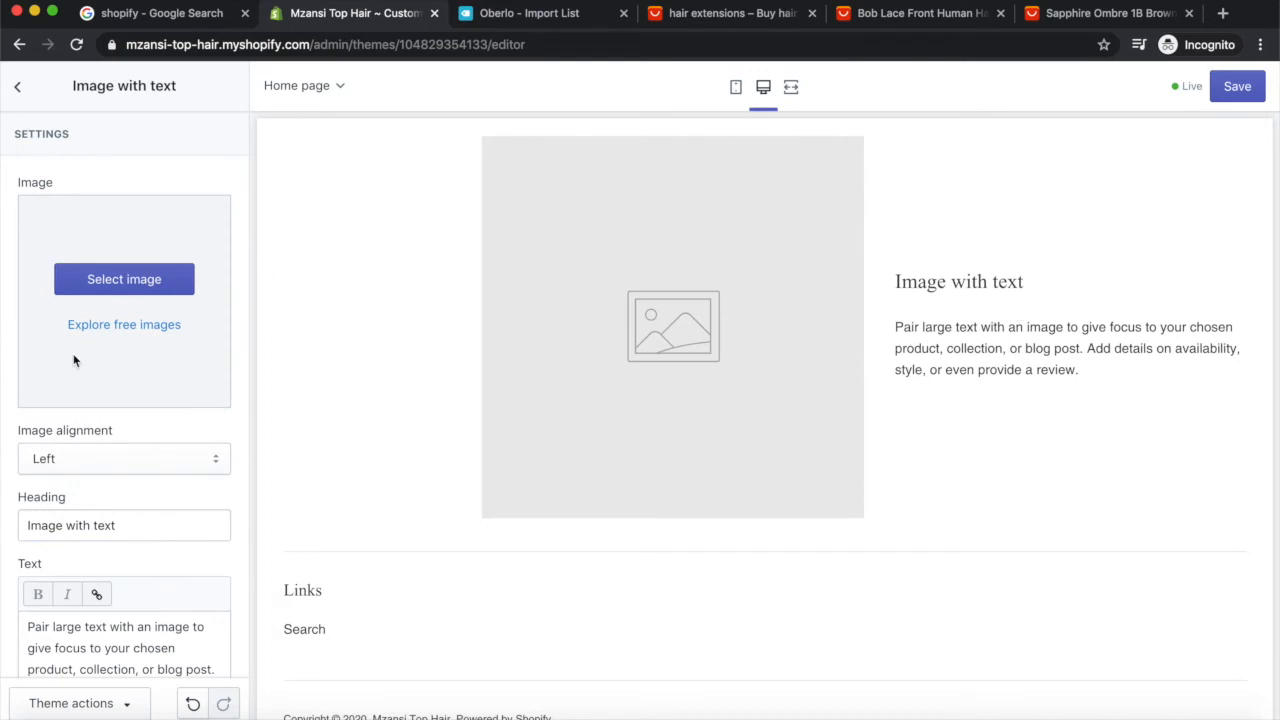
pyautogui.click(160, 278)
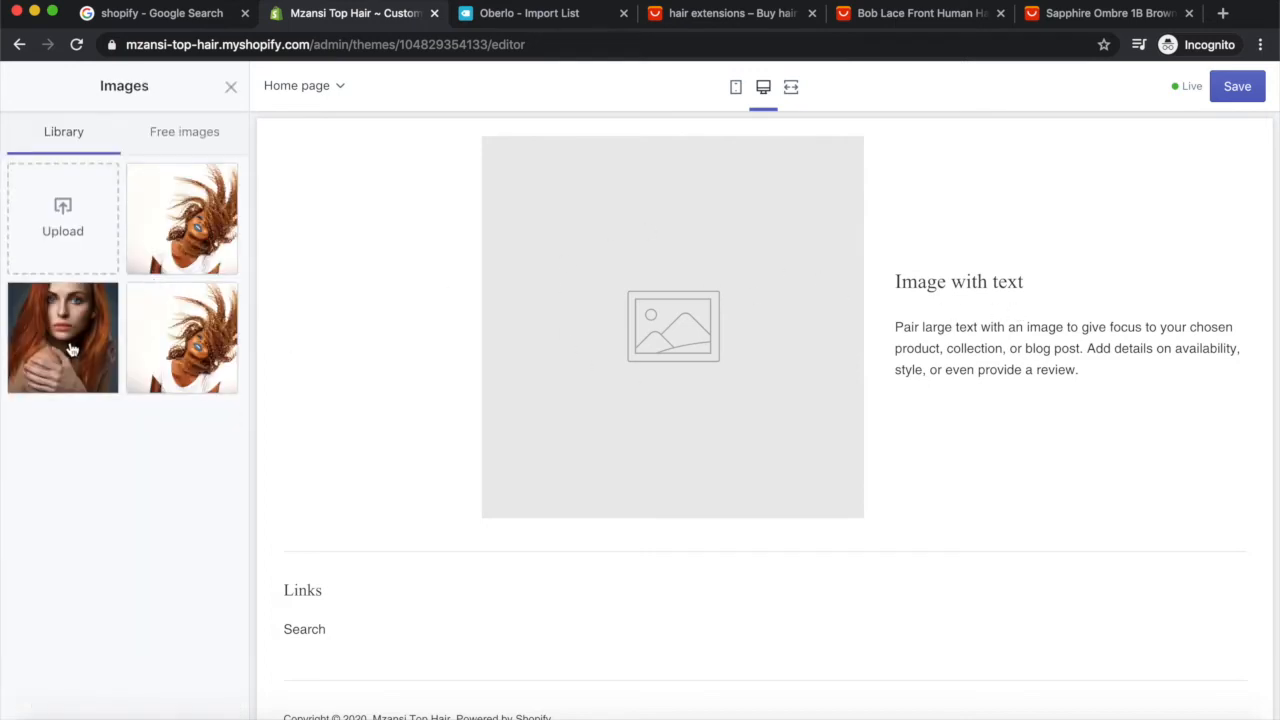
pyautogui.click(71, 348)
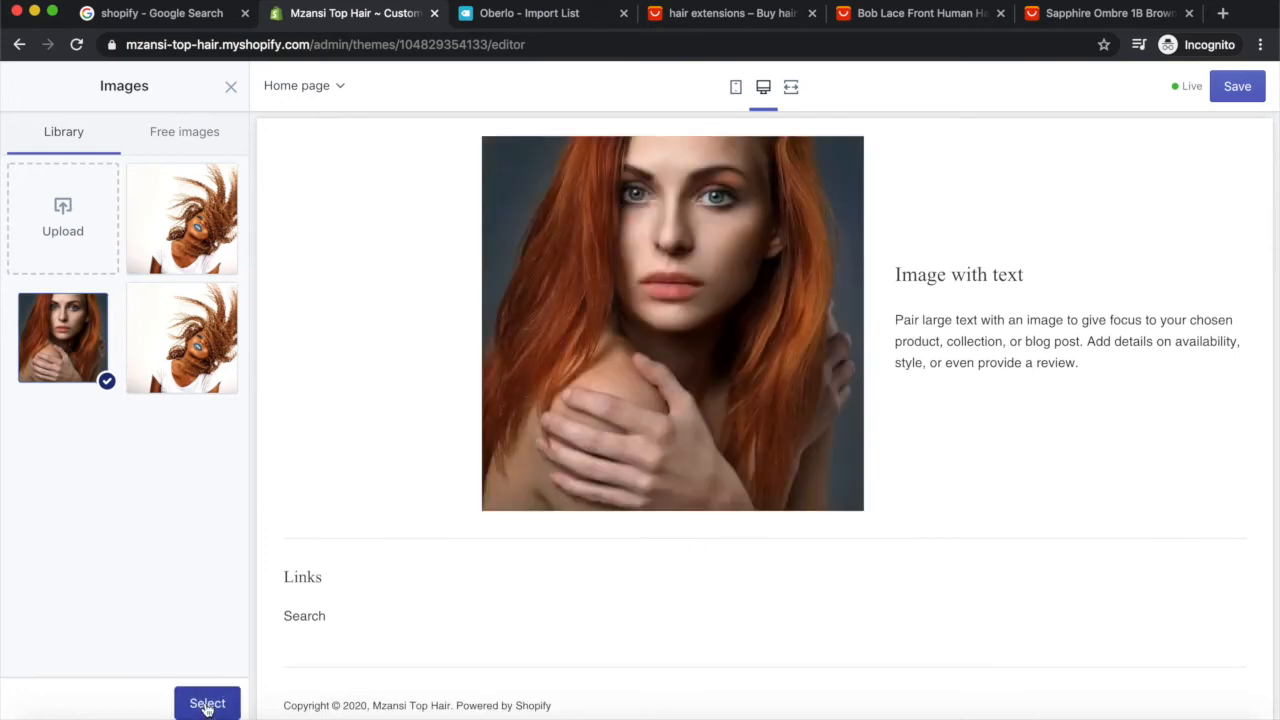
pyautogui.click(207, 704)
pyautogui.scroll(-5, 152, 549)
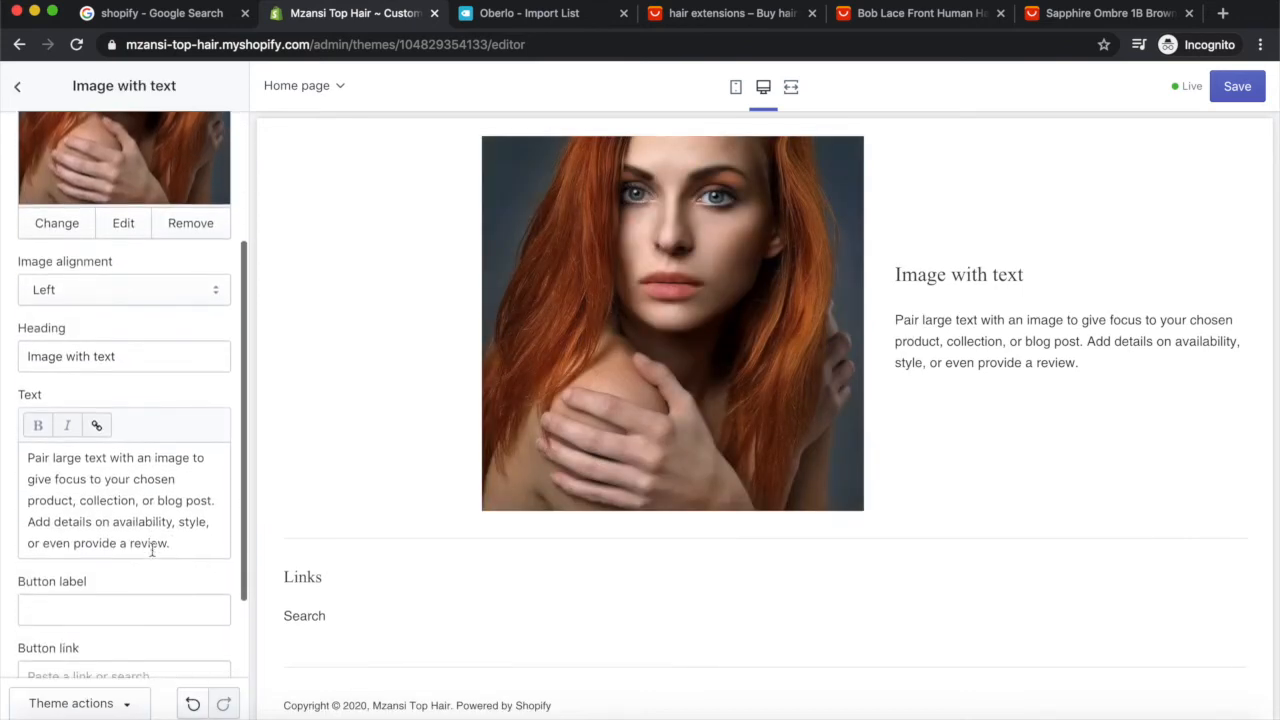
# Step: Try the Image with text section's image alignment on the right, and set it back to left
pyautogui.scroll(5, 157, 557)
pyautogui.click(145, 489)
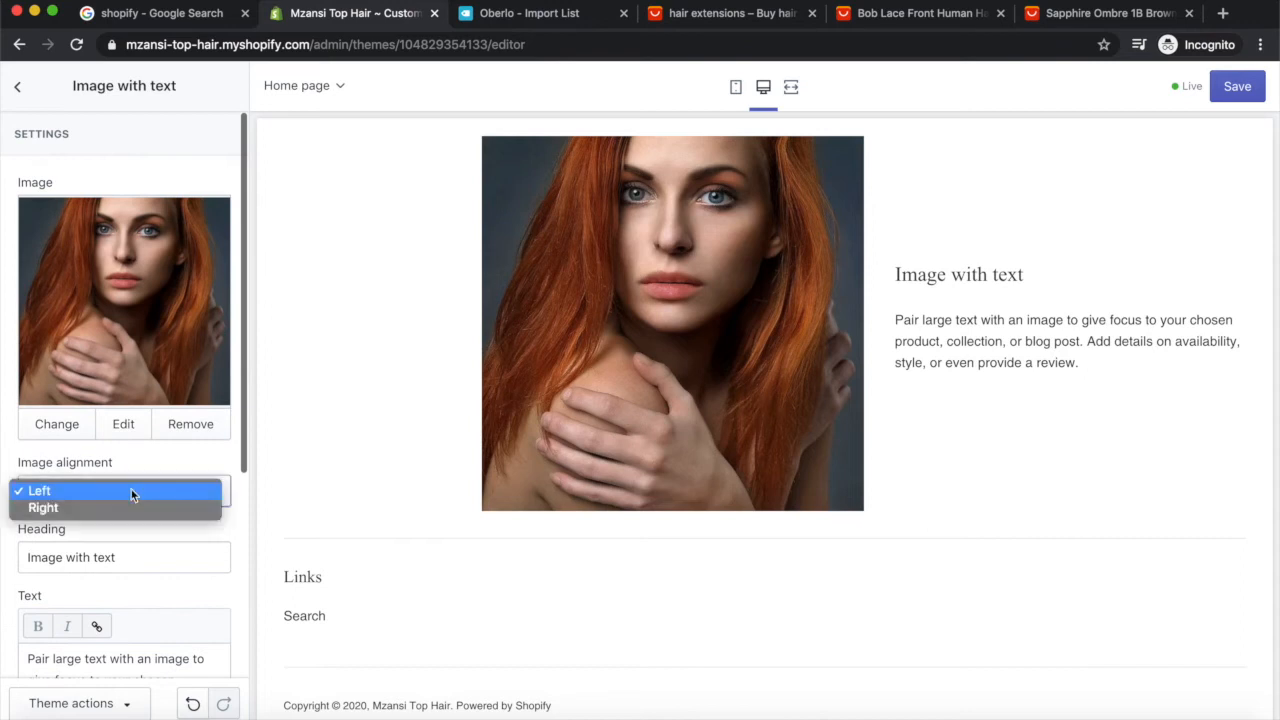
pyautogui.click(115, 507)
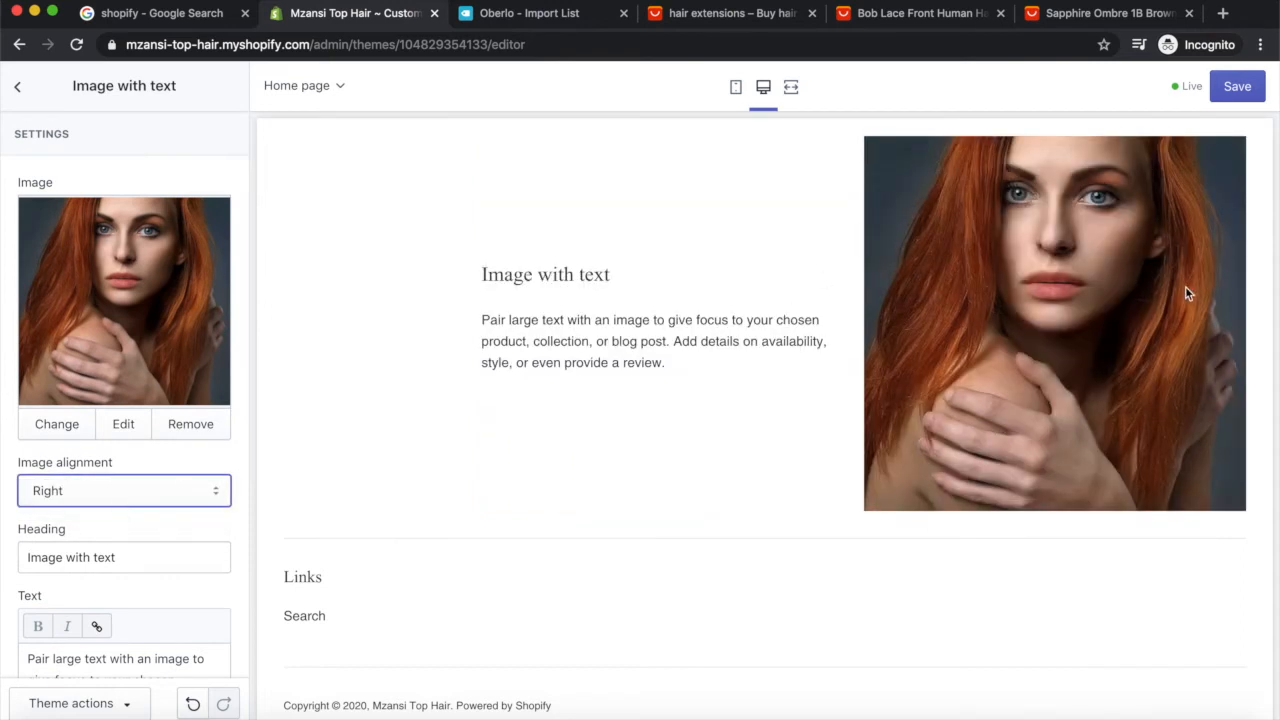
pyautogui.click(45, 494)
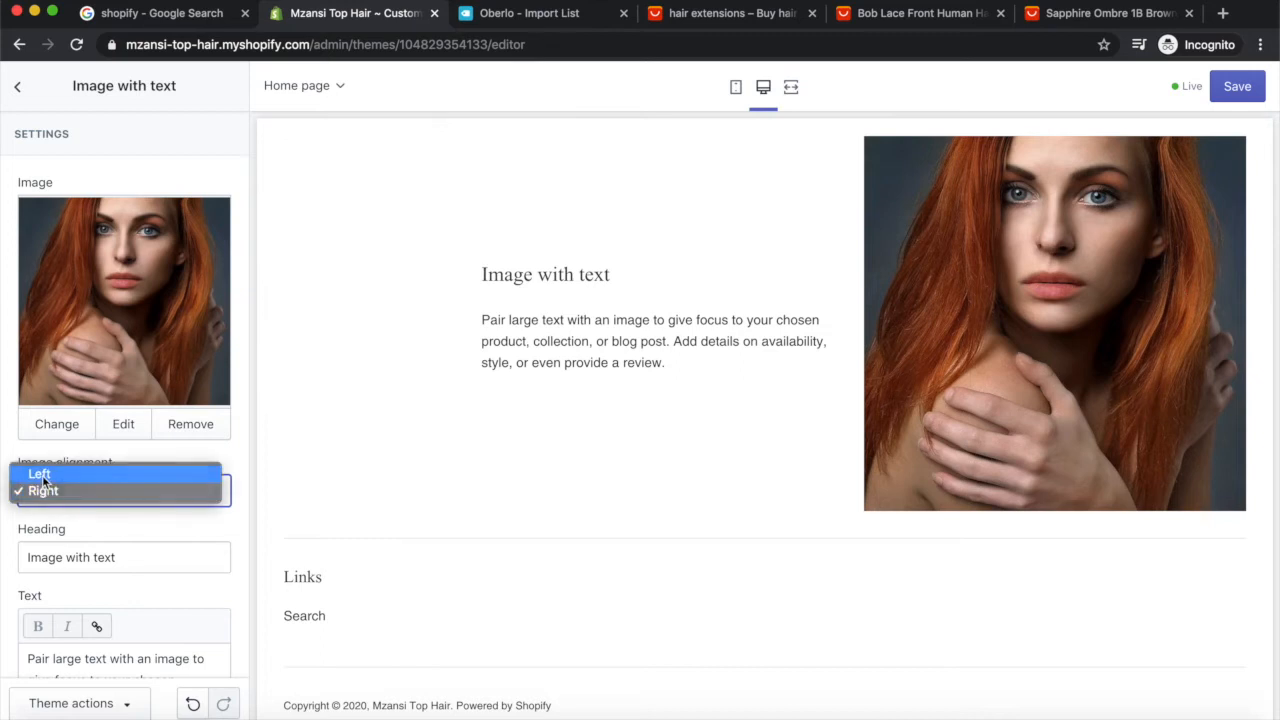
pyautogui.click(40, 475)
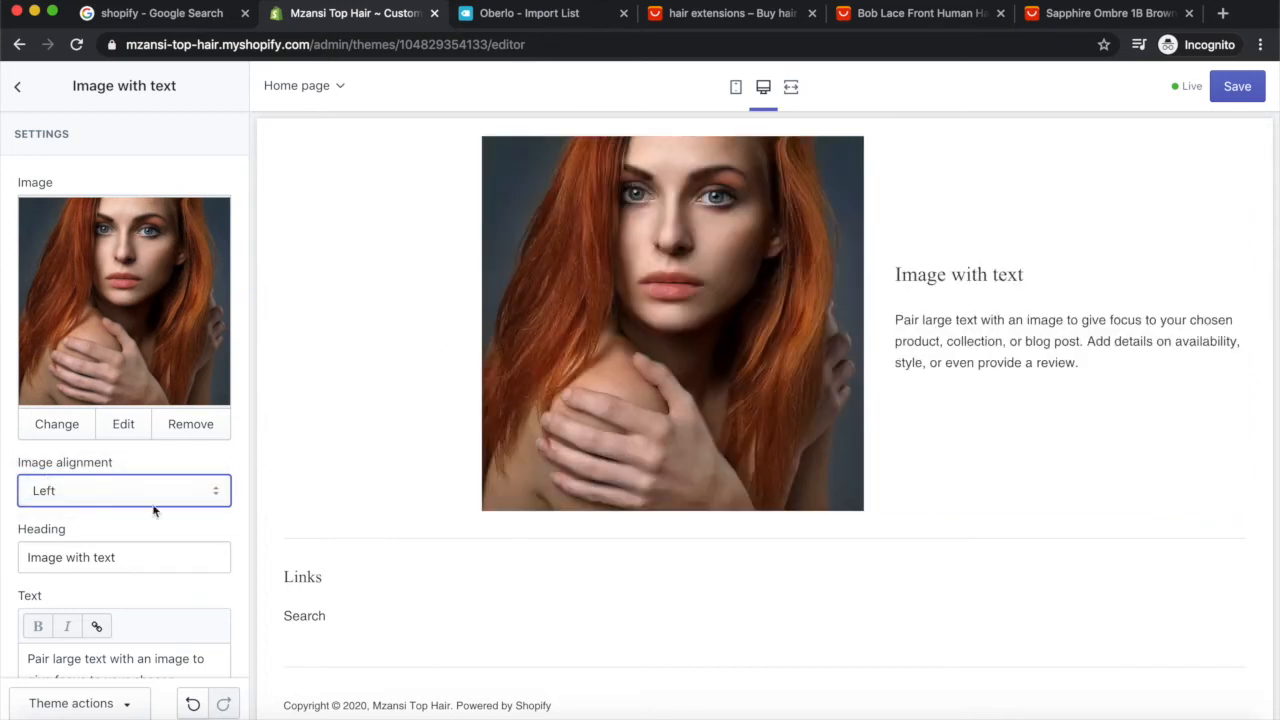
# Step: Change the Image with text section's heading to "Hair Extensions Gallore", keeping the default body text
pyautogui.scroll(-5, 80, 552)
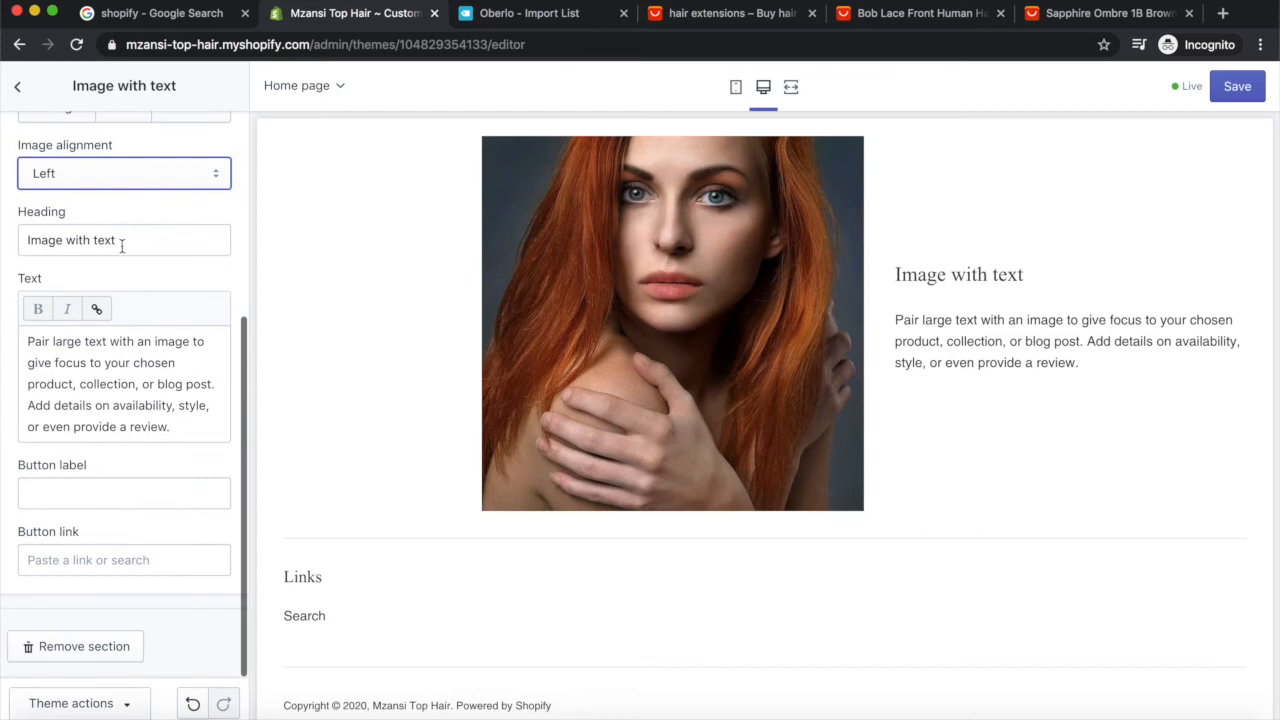
pyautogui.moveTo(121, 246); pyautogui.dragTo(3, 240)
pyautogui.write('Hai')
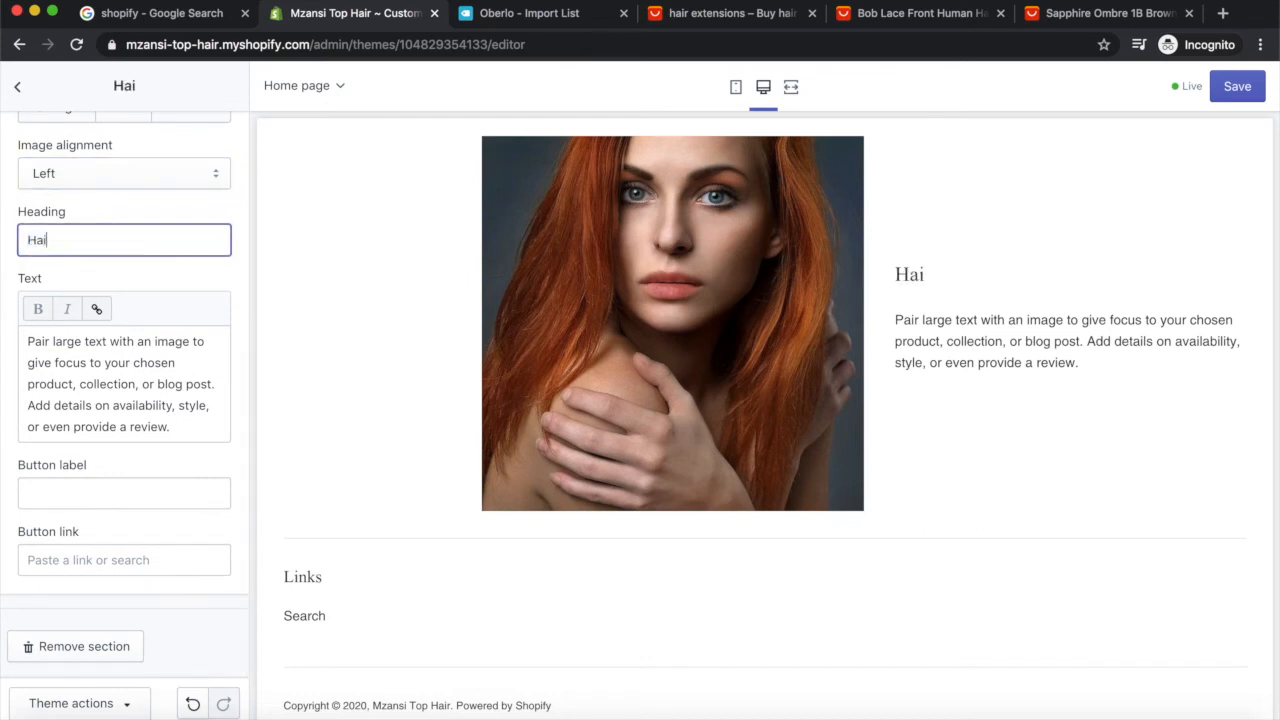
pyautogui.write('r Extens')
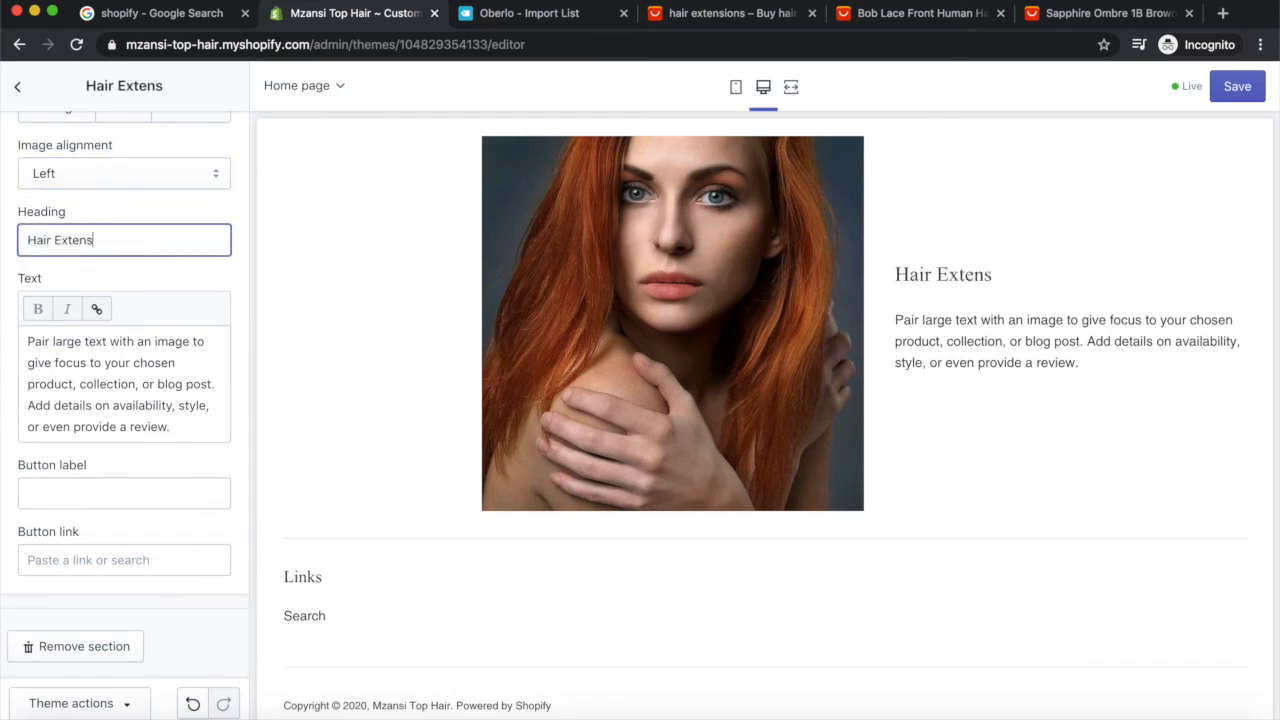
pyautogui.write('ions Gallore')
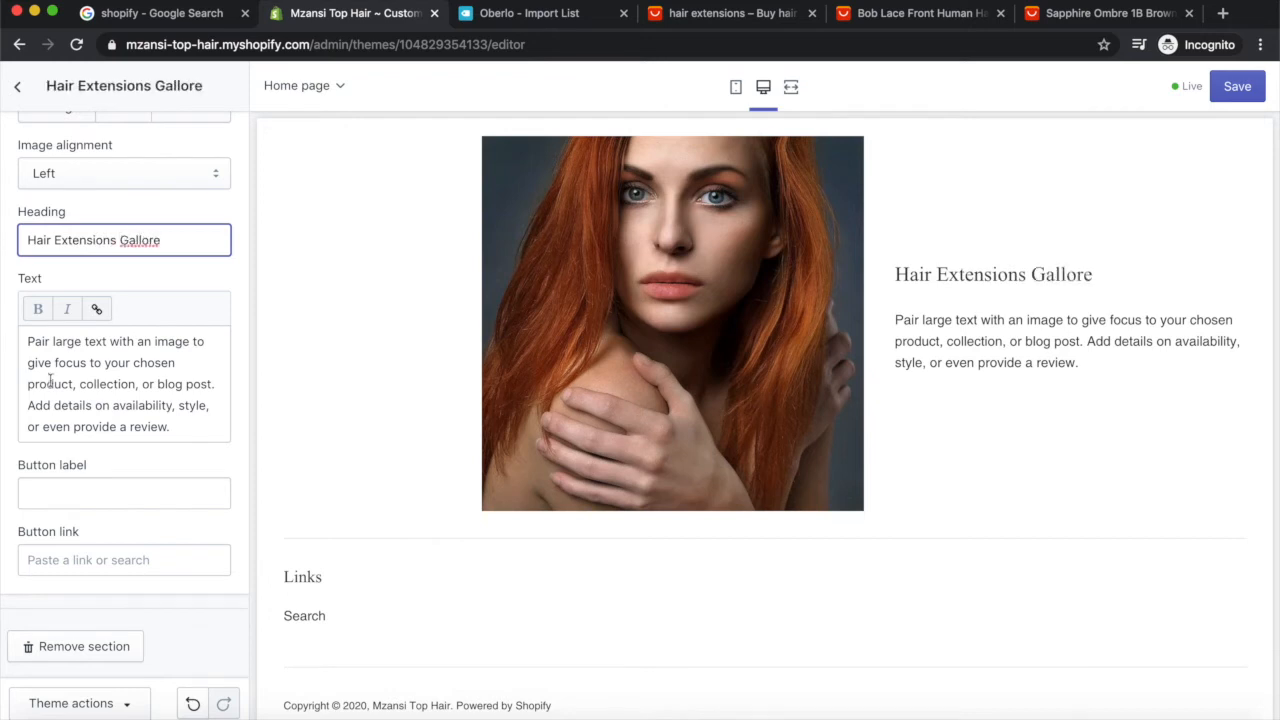
pyautogui.moveTo(181, 430); pyautogui.dragTo(17, 346)
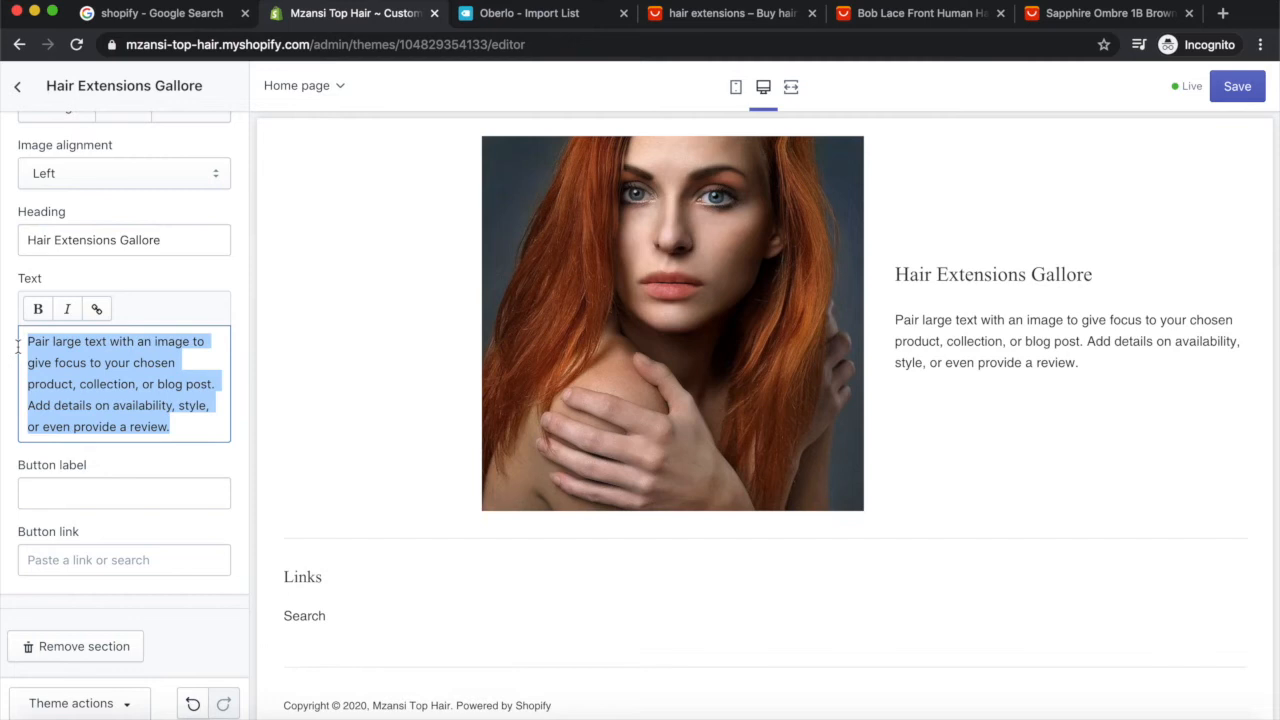
pyautogui.click(192, 427)
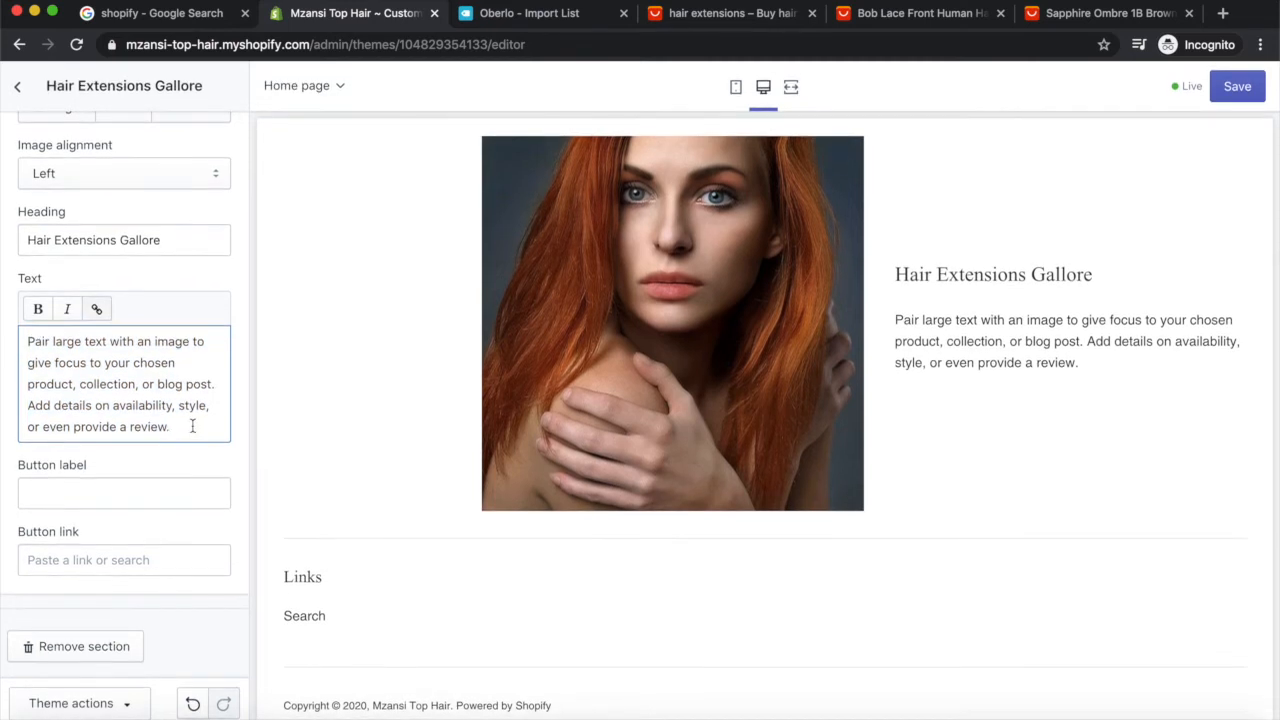
# Step: Give the image section an "Explore" button linked to All Products and save the theme
pyautogui.click(127, 491)
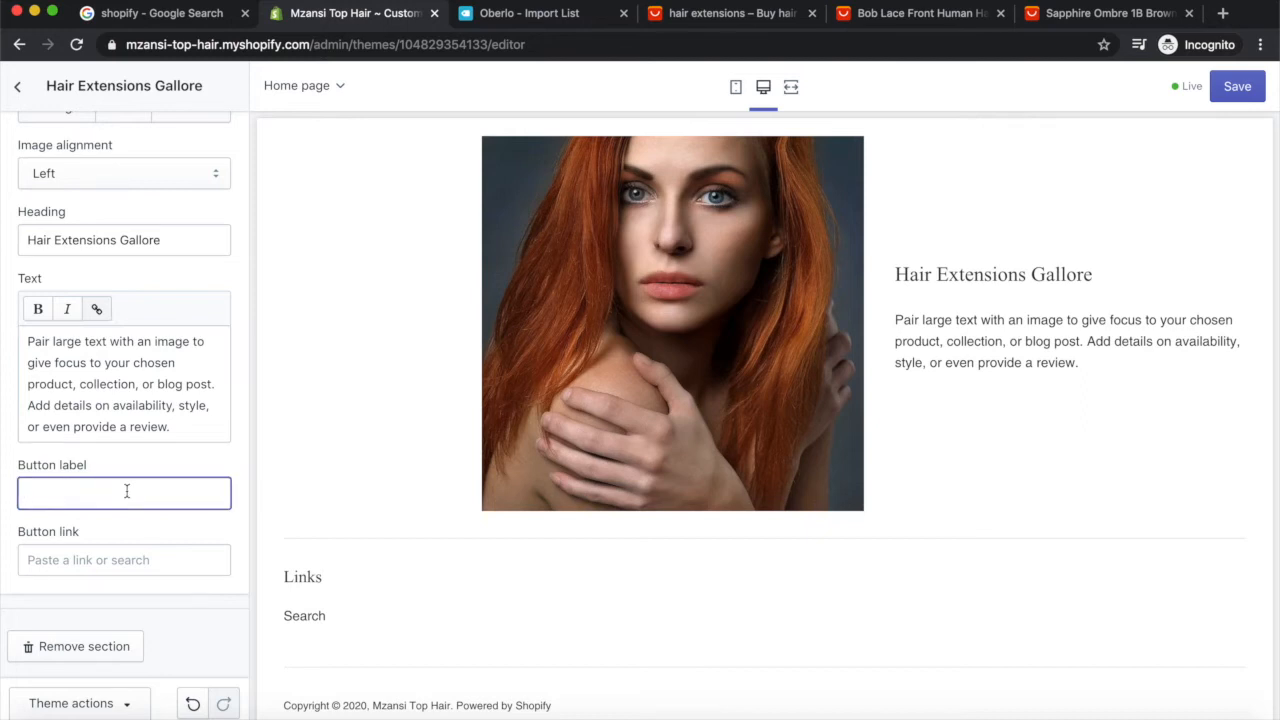
pyautogui.write('Find ')
pyautogui.write('Explore')
pyautogui.click(131, 574)
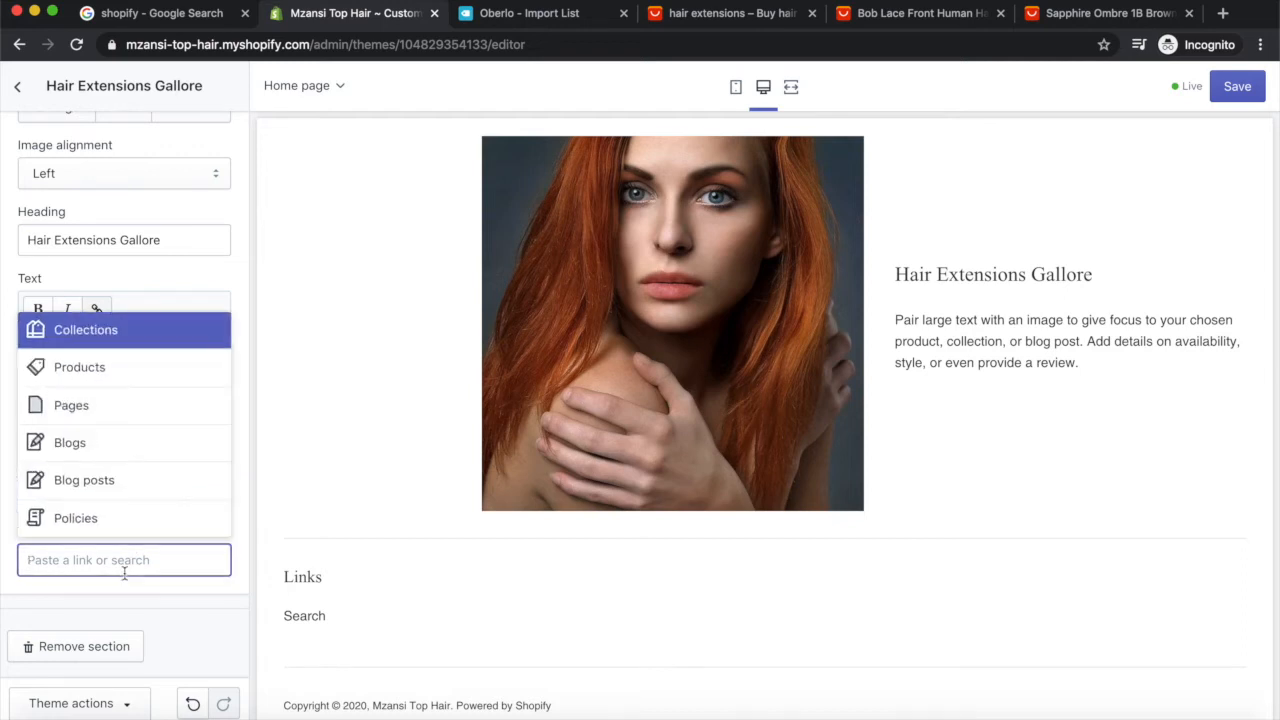
pyautogui.click(130, 369)
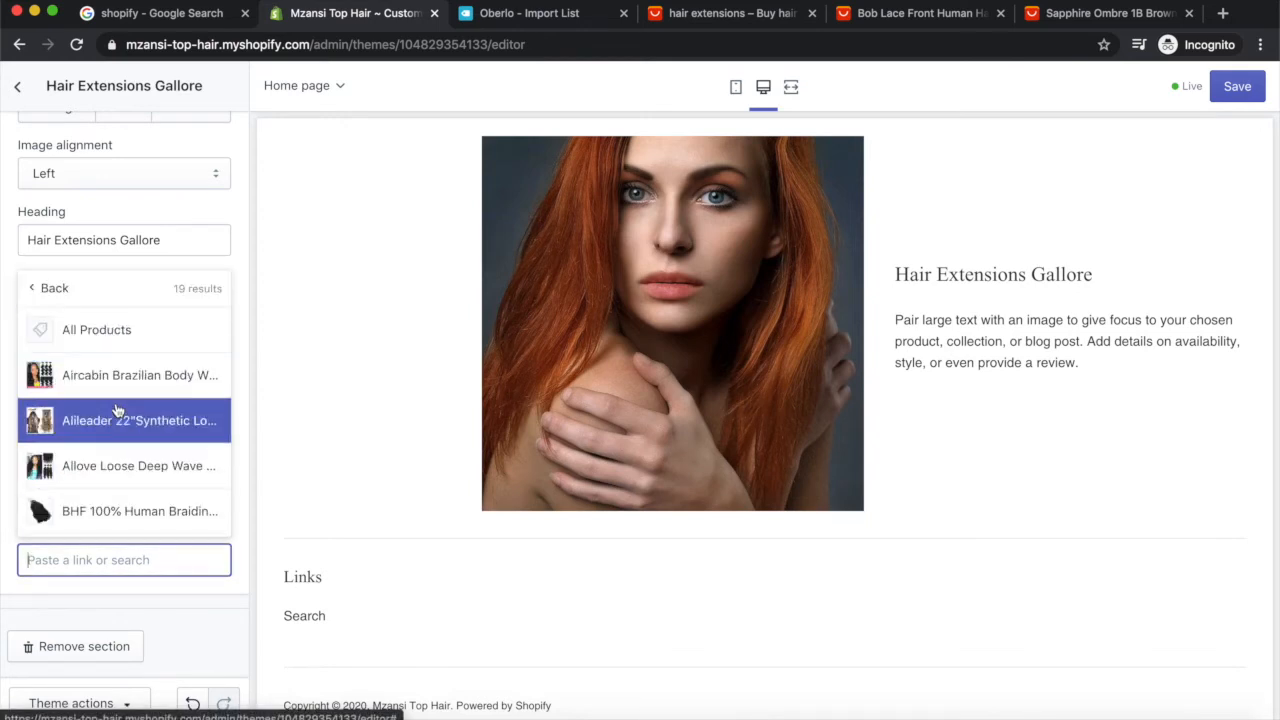
pyautogui.click(130, 330)
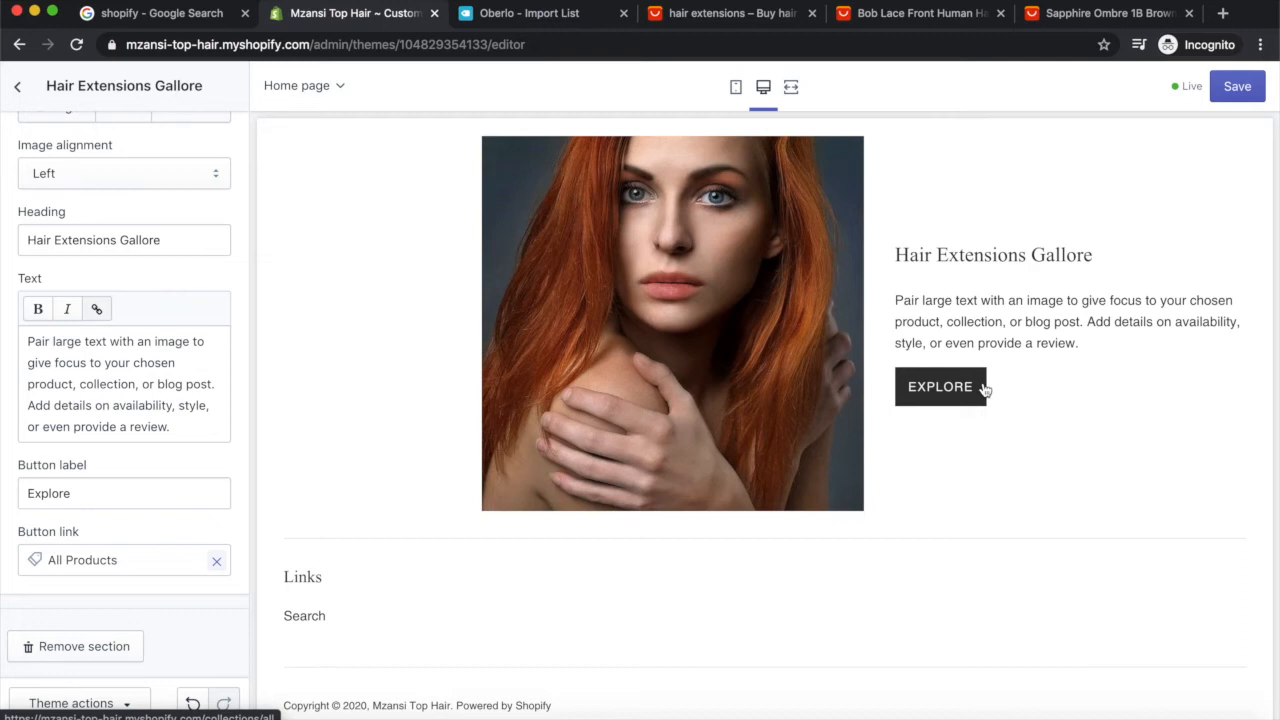
pyautogui.click(1245, 93)
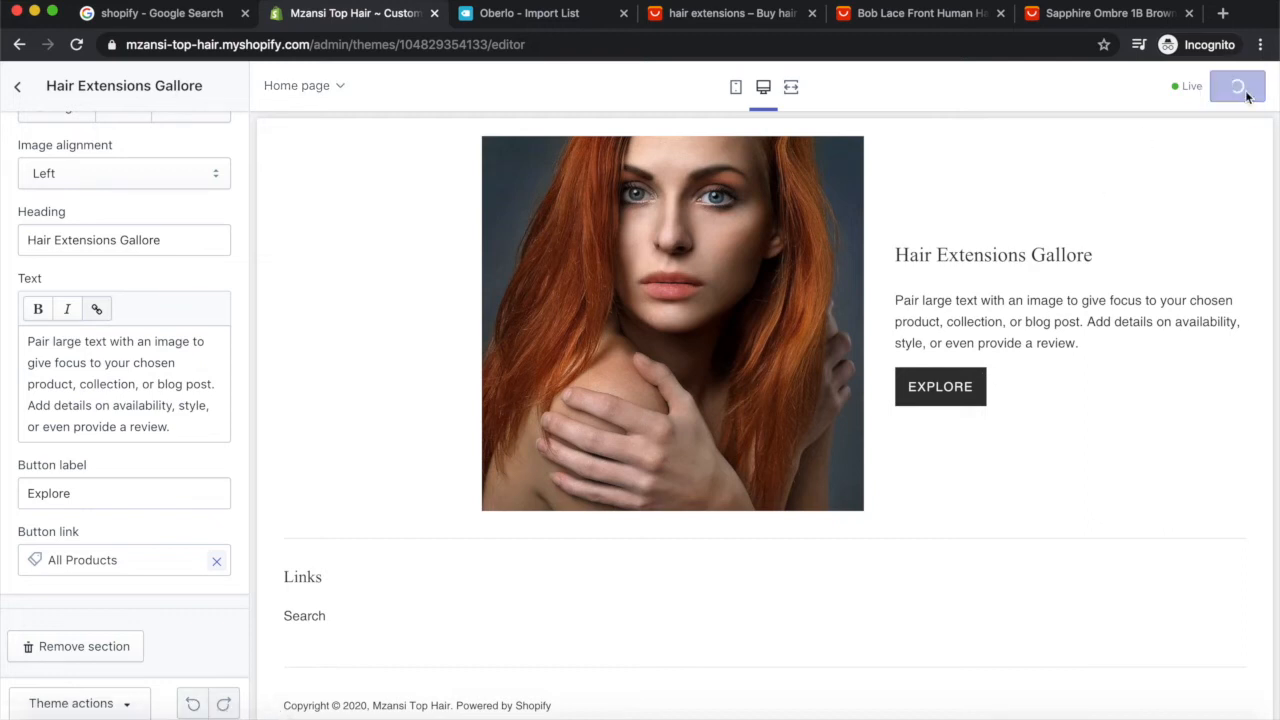
# Step: Add a Featured product section to the home page below the Hair Extensions Gallore section
pyautogui.click(17, 89)
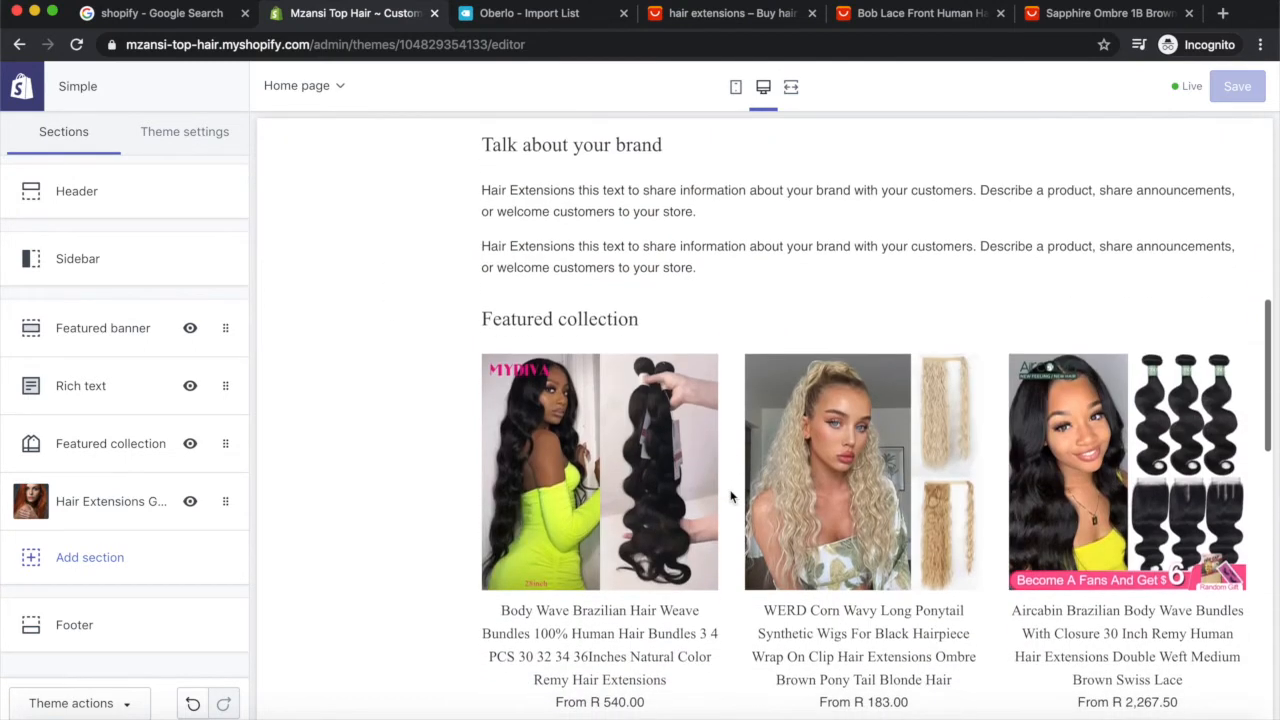
pyautogui.scroll(-4, 752, 395)
pyautogui.scroll(-5, 751, 392)
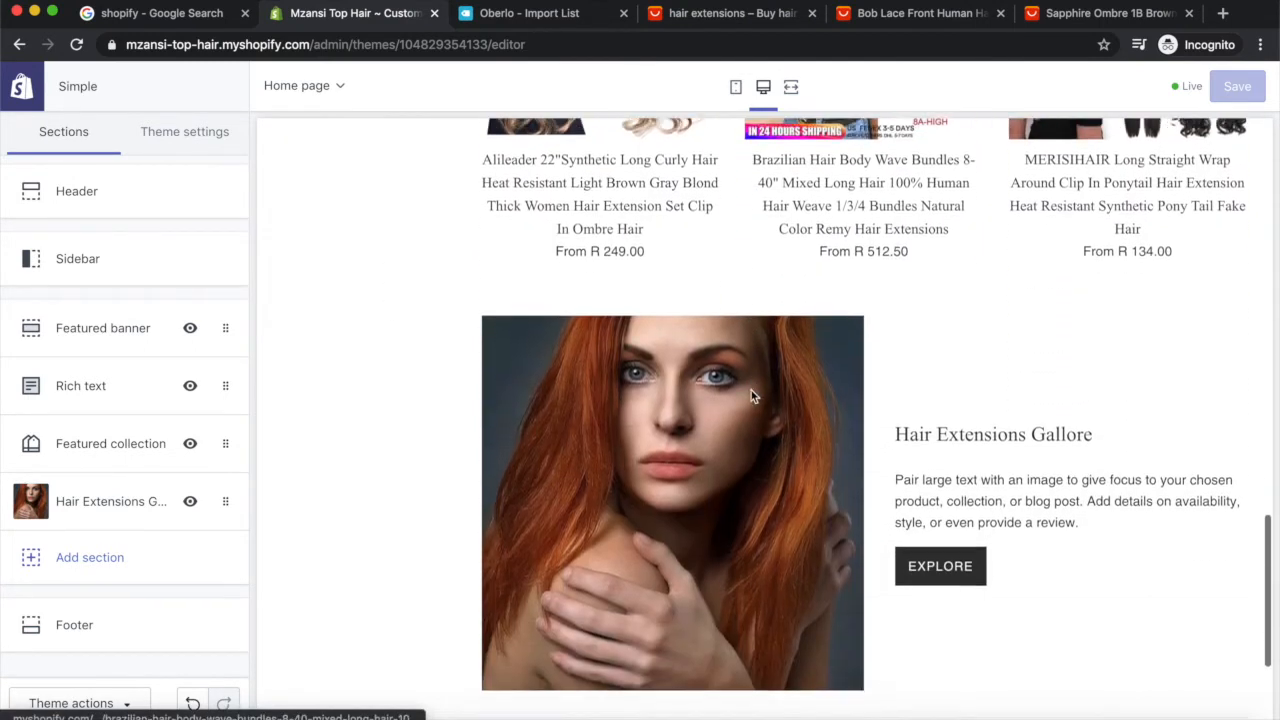
pyautogui.scroll(-1, 1024, 342)
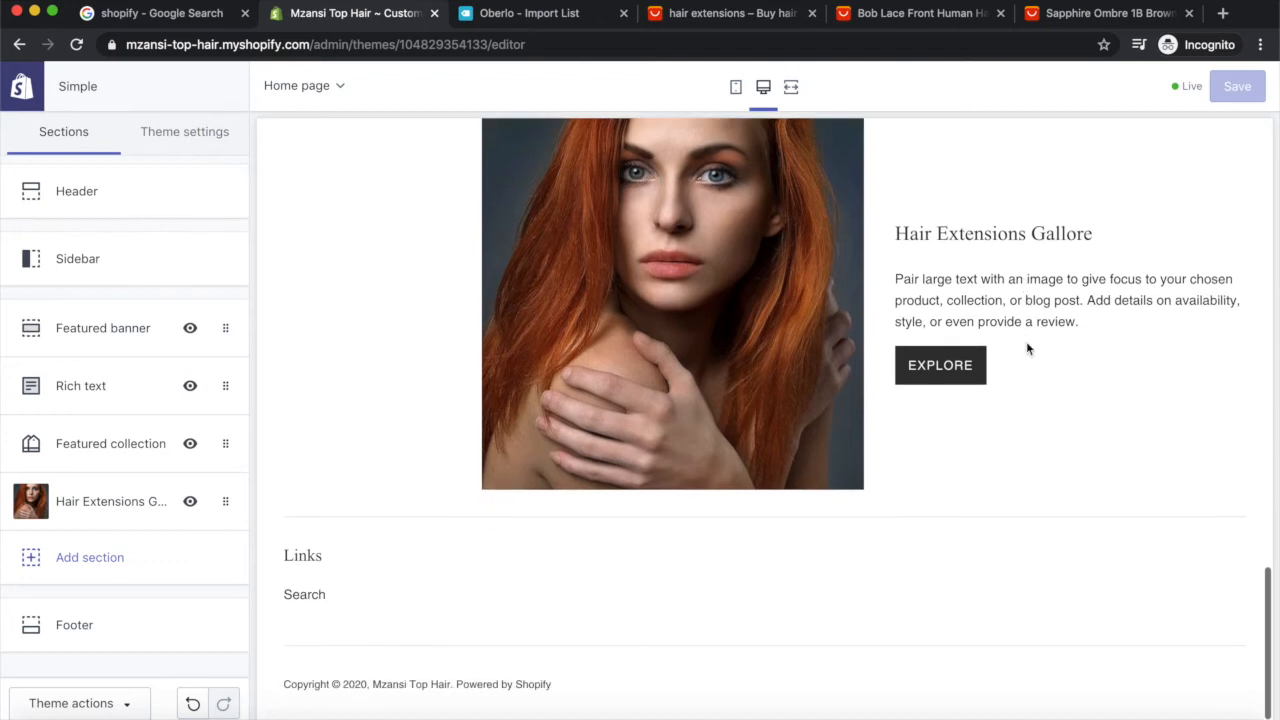
pyautogui.click(91, 557)
pyautogui.scroll(-2, 92, 568)
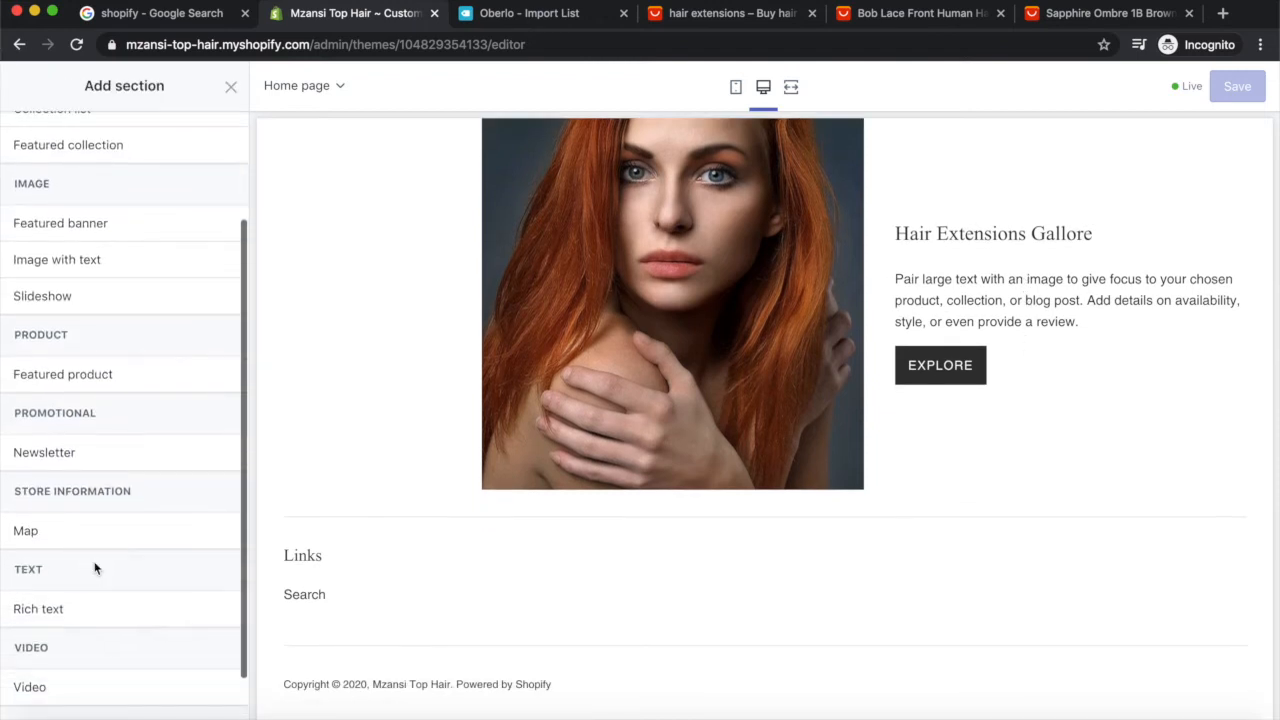
pyautogui.moveTo(64, 378)
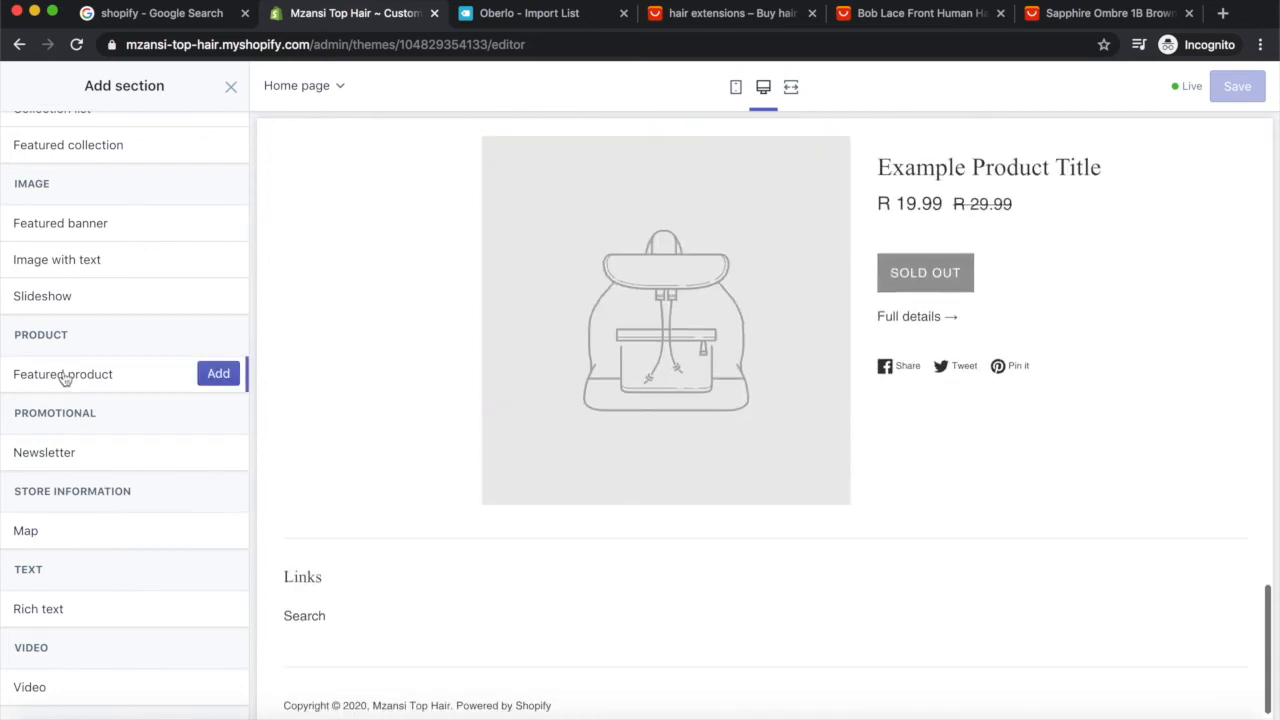
pyautogui.click(216, 379)
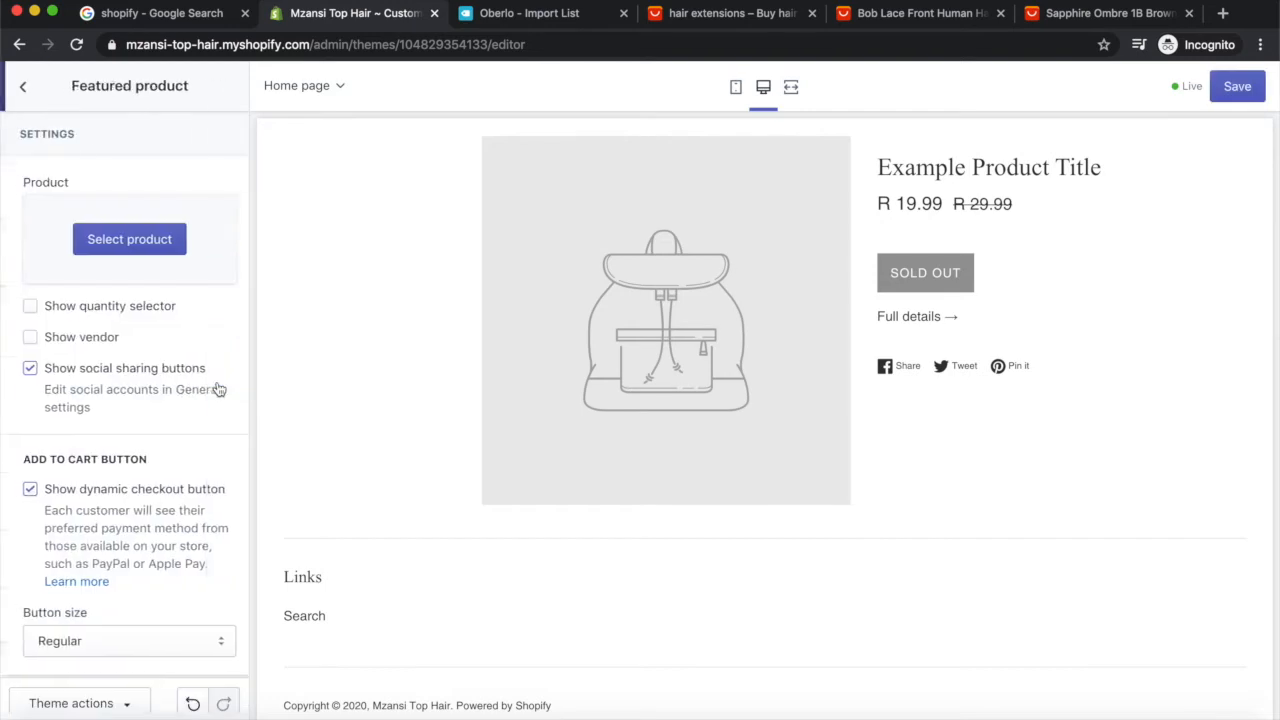
# Step: Assign the FDX Body Wave Bundles product to the Featured product section
pyautogui.click(136, 248)
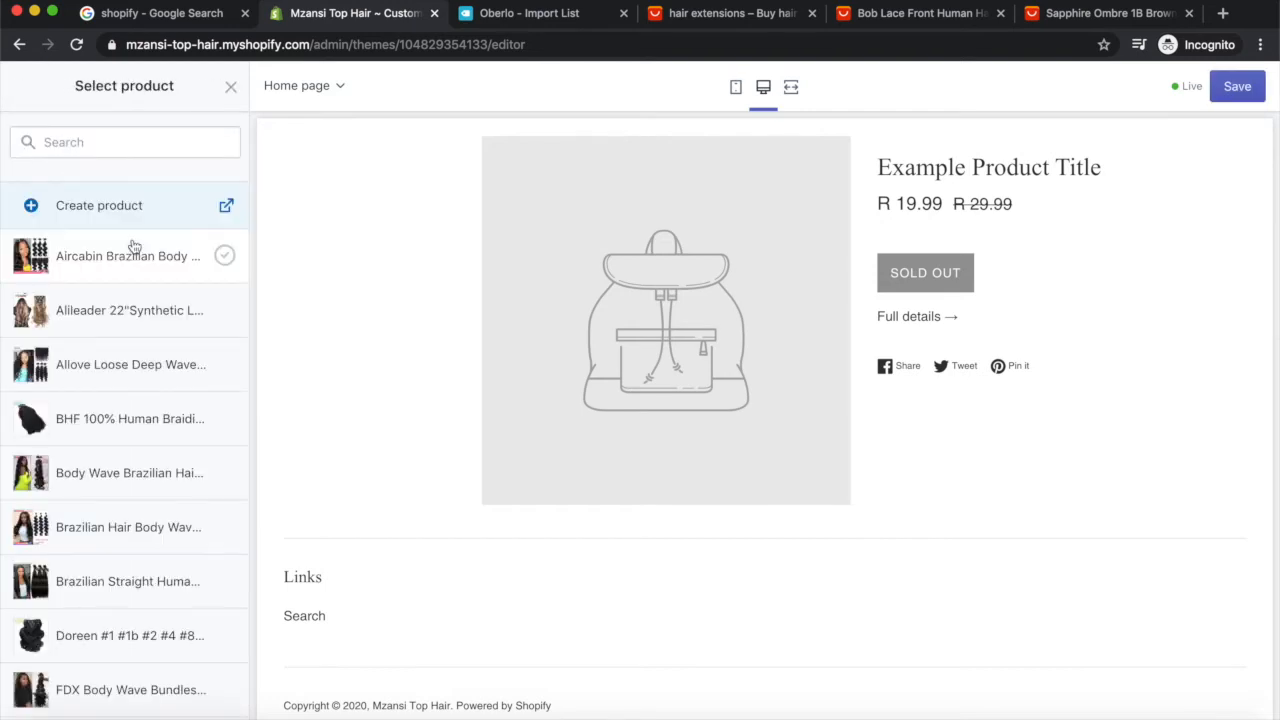
pyautogui.scroll(-3, 103, 466)
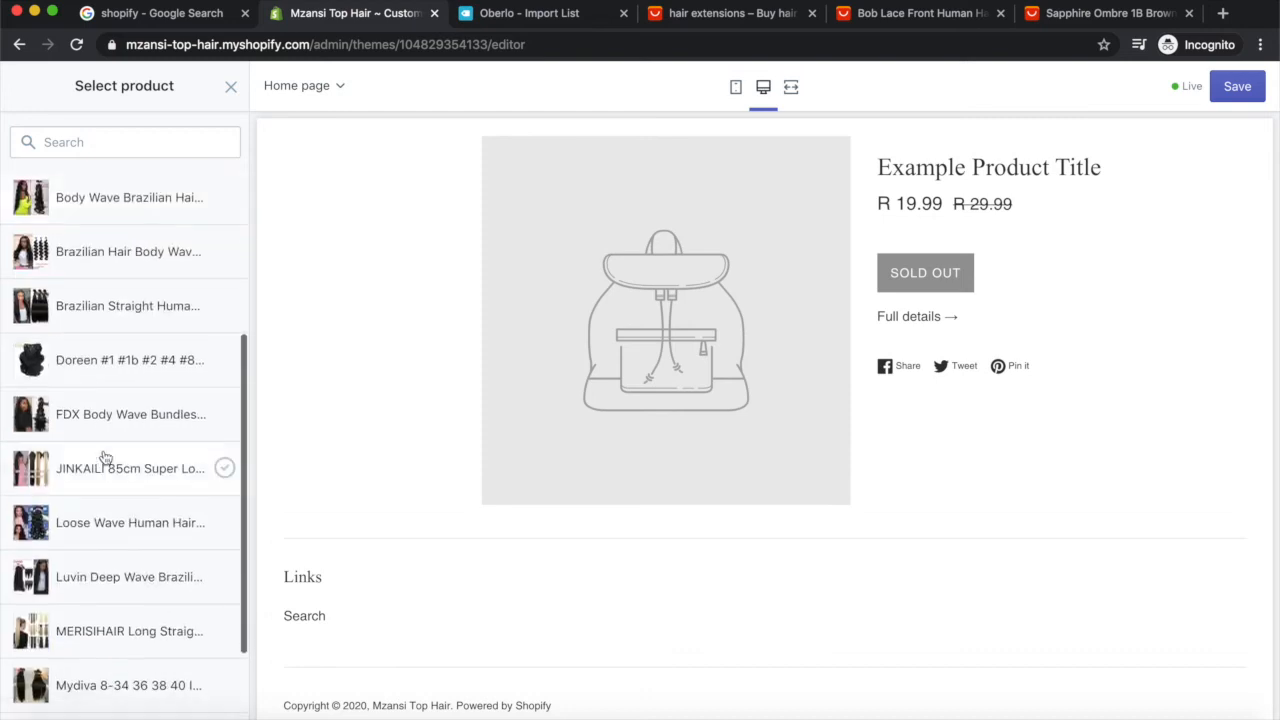
pyautogui.click(110, 420)
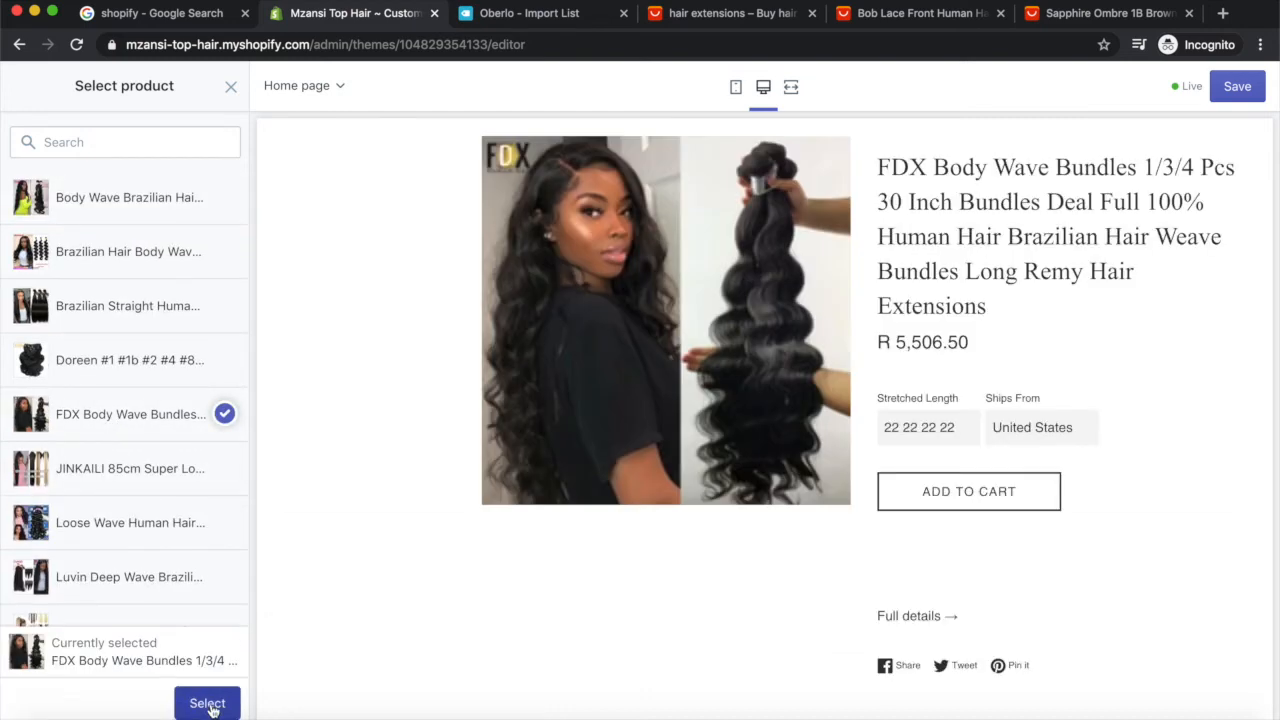
pyautogui.click(209, 704)
# Step: Test the featured product's options in the preview with stretched length 8 10 12 14 and shipping from CHINA
pyautogui.scroll(-2, 789, 306)
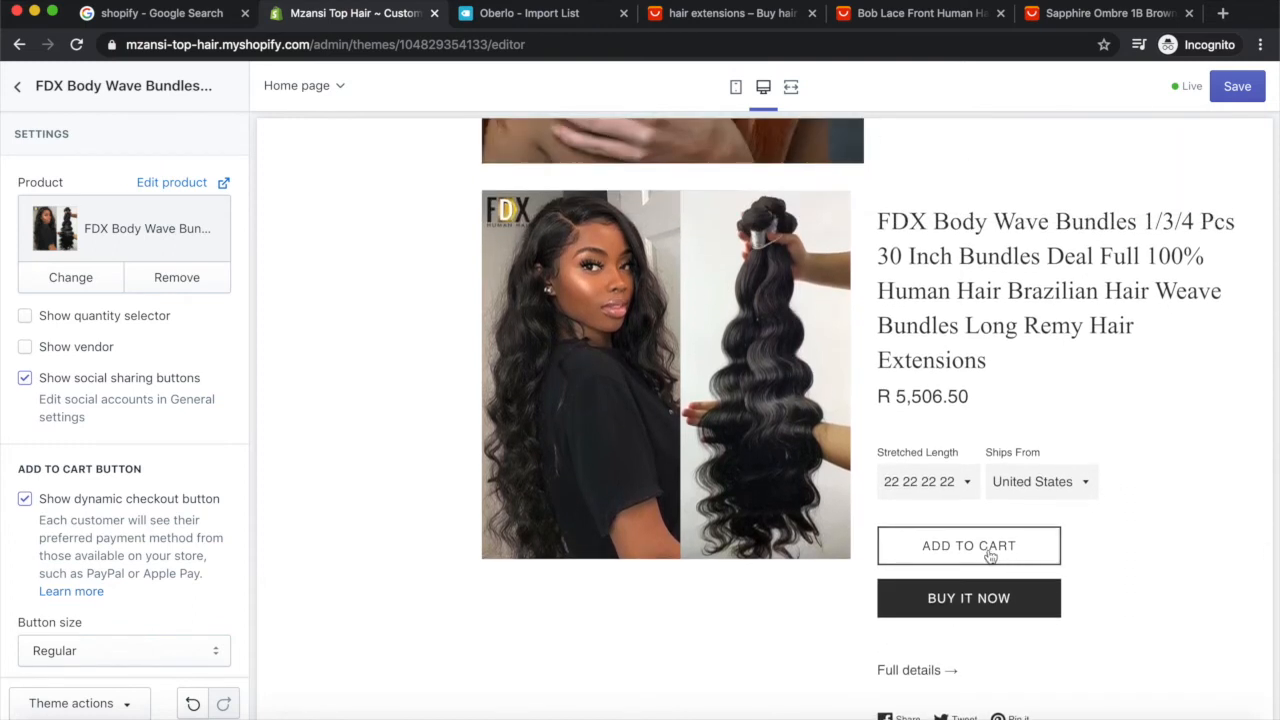
pyautogui.click(930, 483)
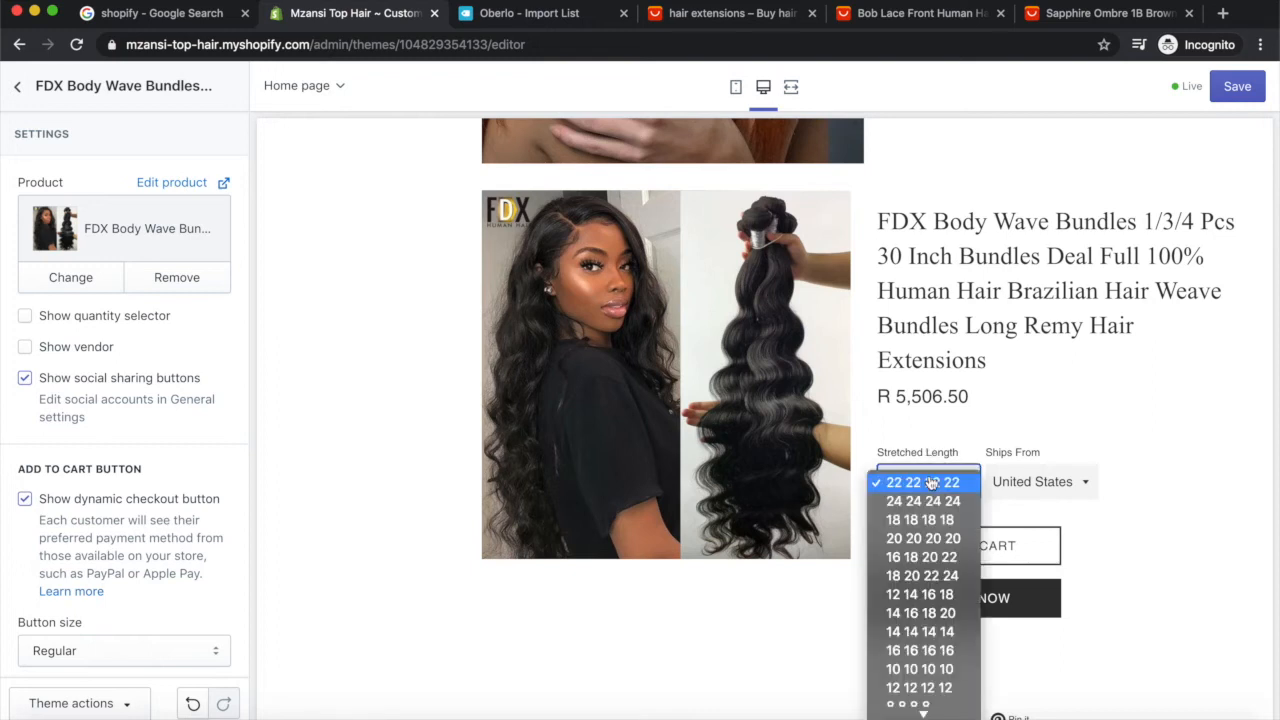
pyautogui.scroll(-3, 920, 630)
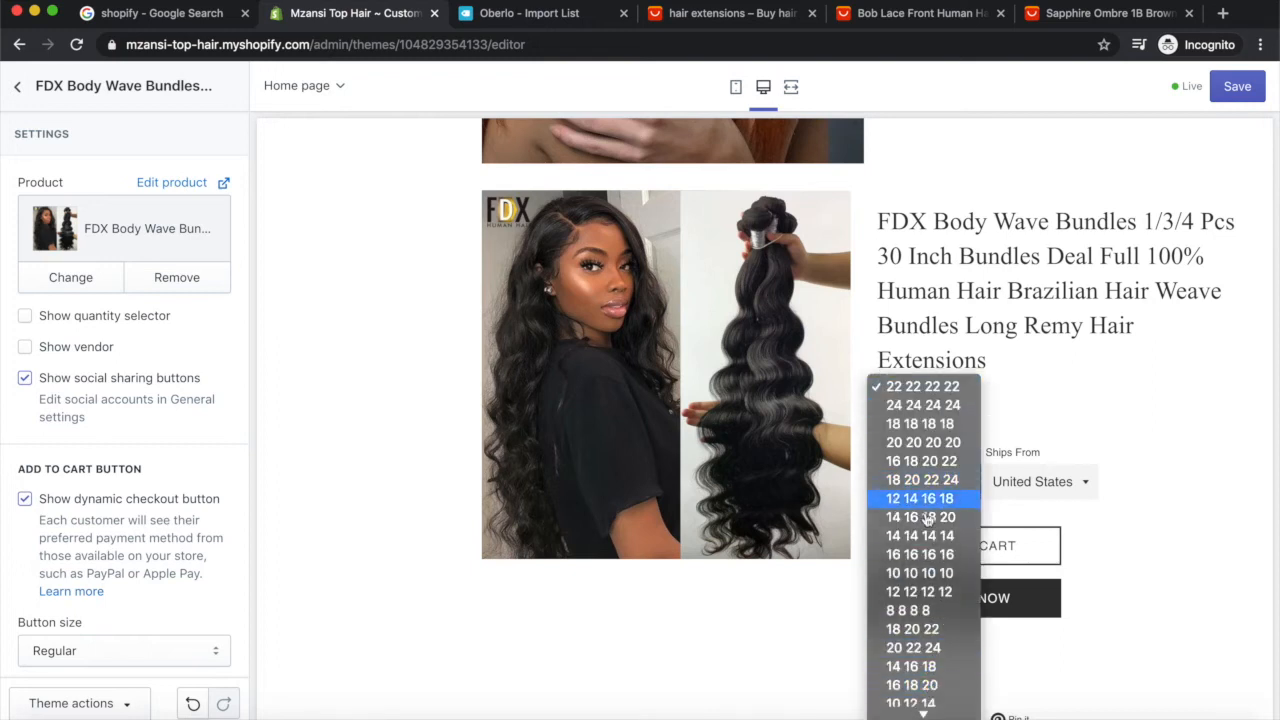
pyautogui.scroll(-5, 921, 600)
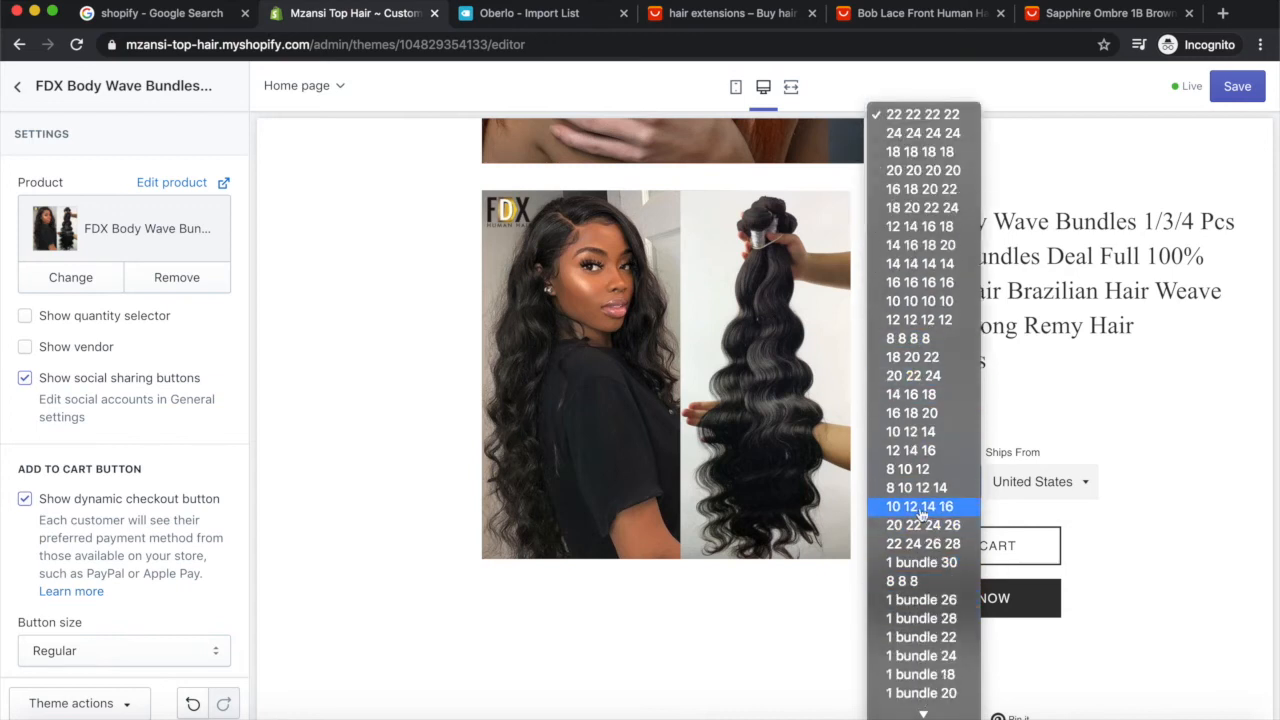
pyautogui.click(929, 487)
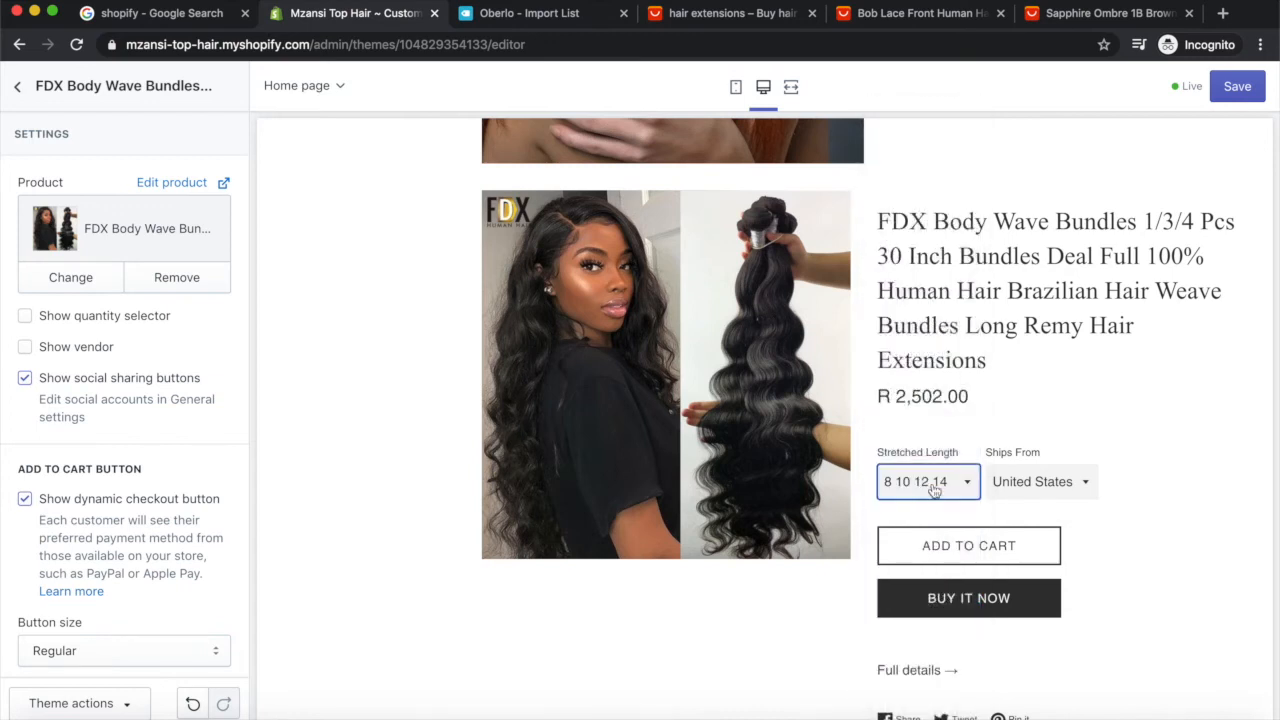
pyautogui.click(1052, 484)
pyautogui.click(1036, 503)
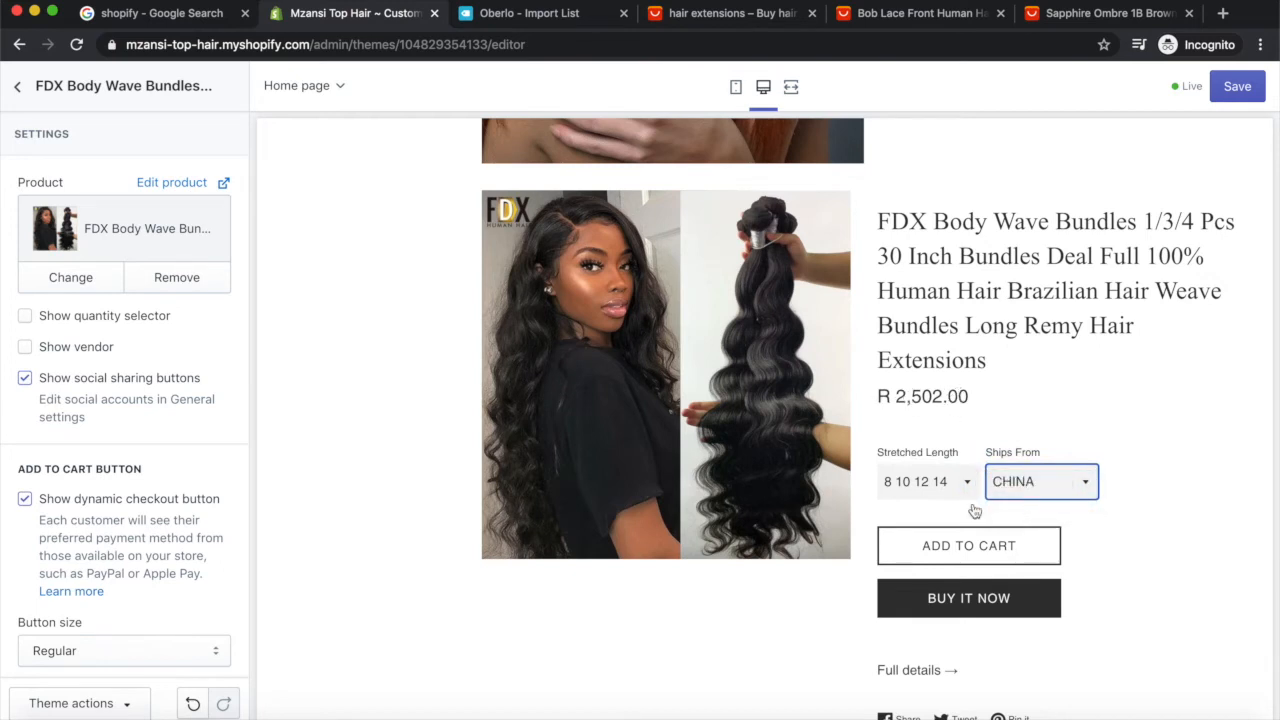
# Step: Compare the featured product's price in the preview for stretched length 16 16 16 16 and one further length option
pyautogui.click(925, 480)
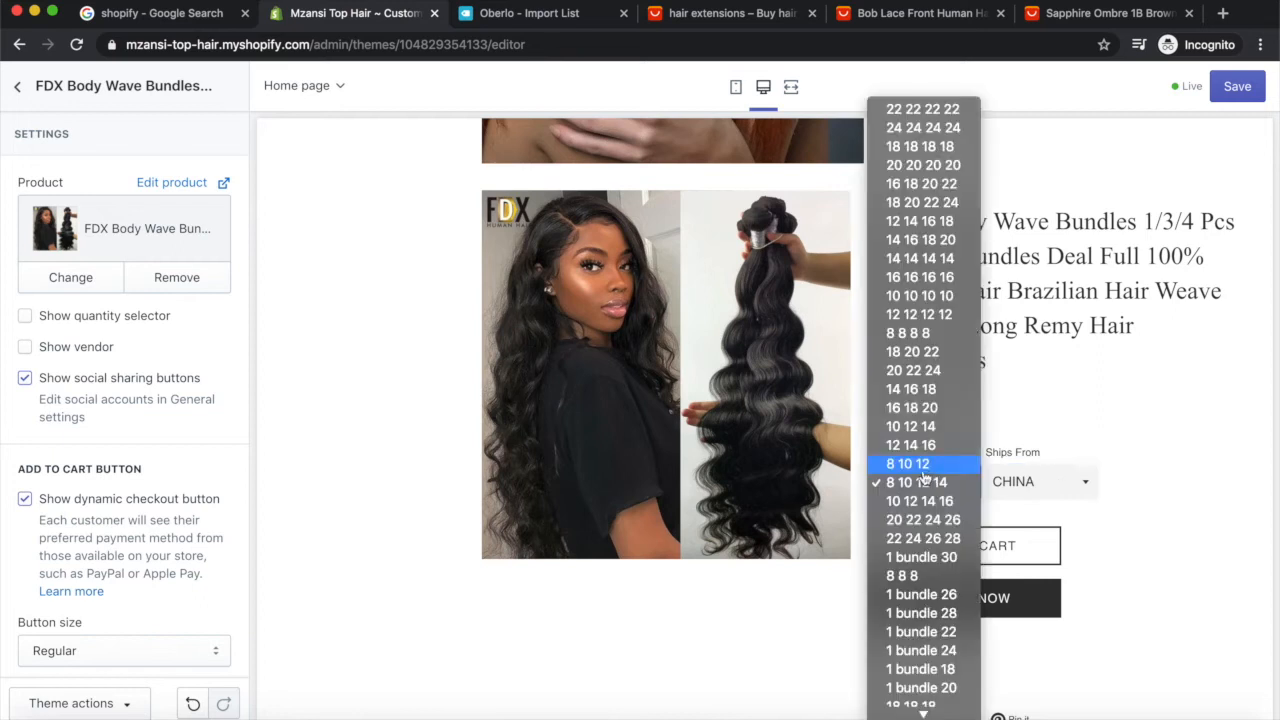
pyautogui.click(918, 277)
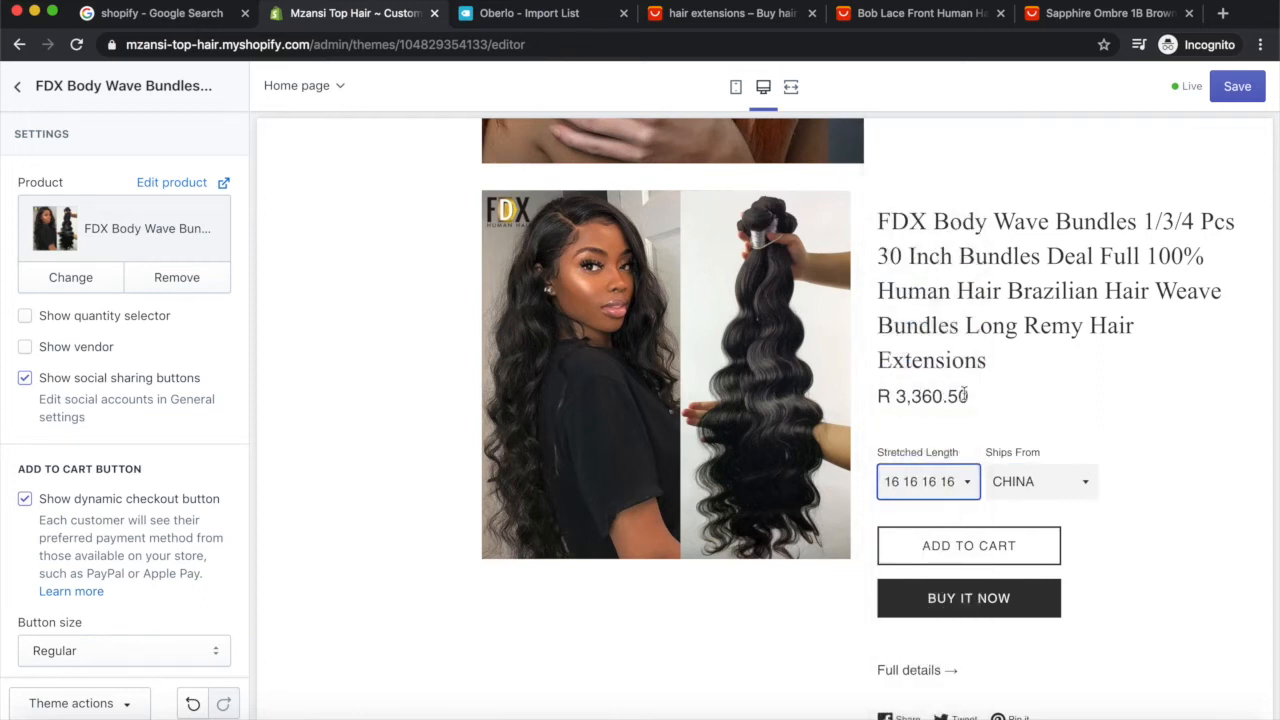
pyautogui.click(943, 480)
pyautogui.click(924, 596)
# Step: Open Oberlo's global pricing rules and check the featured product's price in the theme editor preview
pyautogui.click(1132, 10)
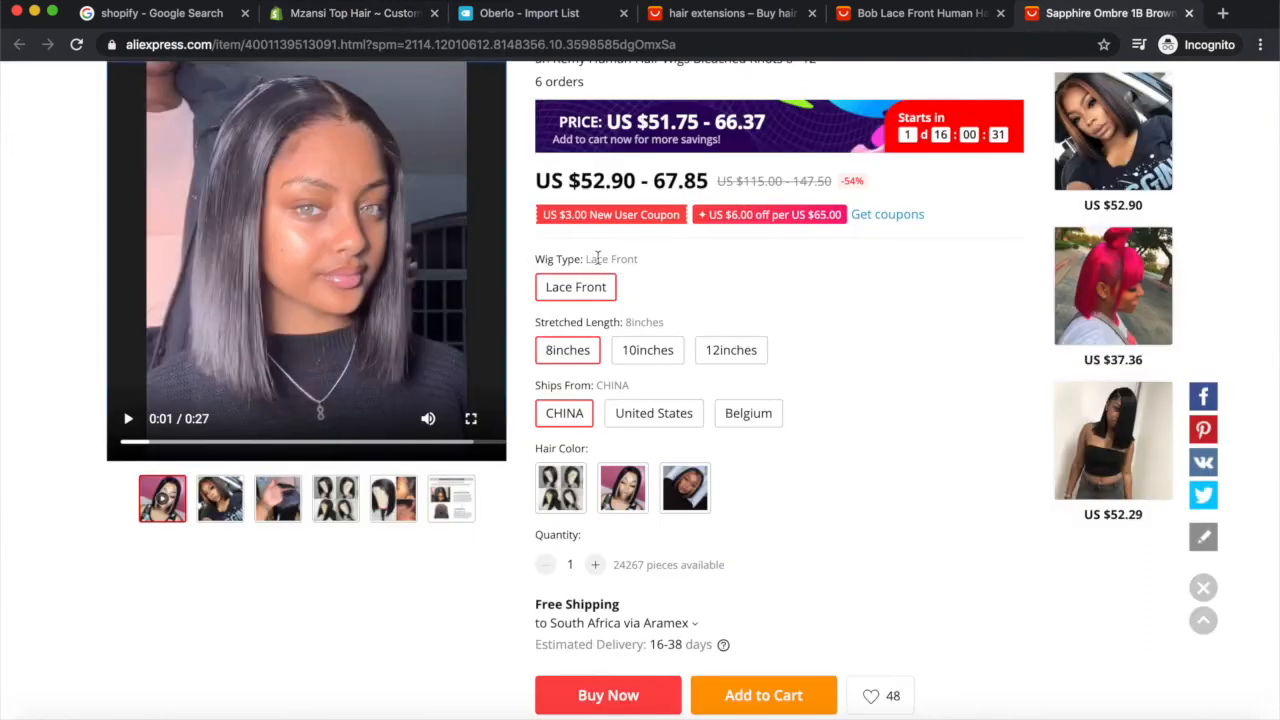
pyautogui.click(503, 17)
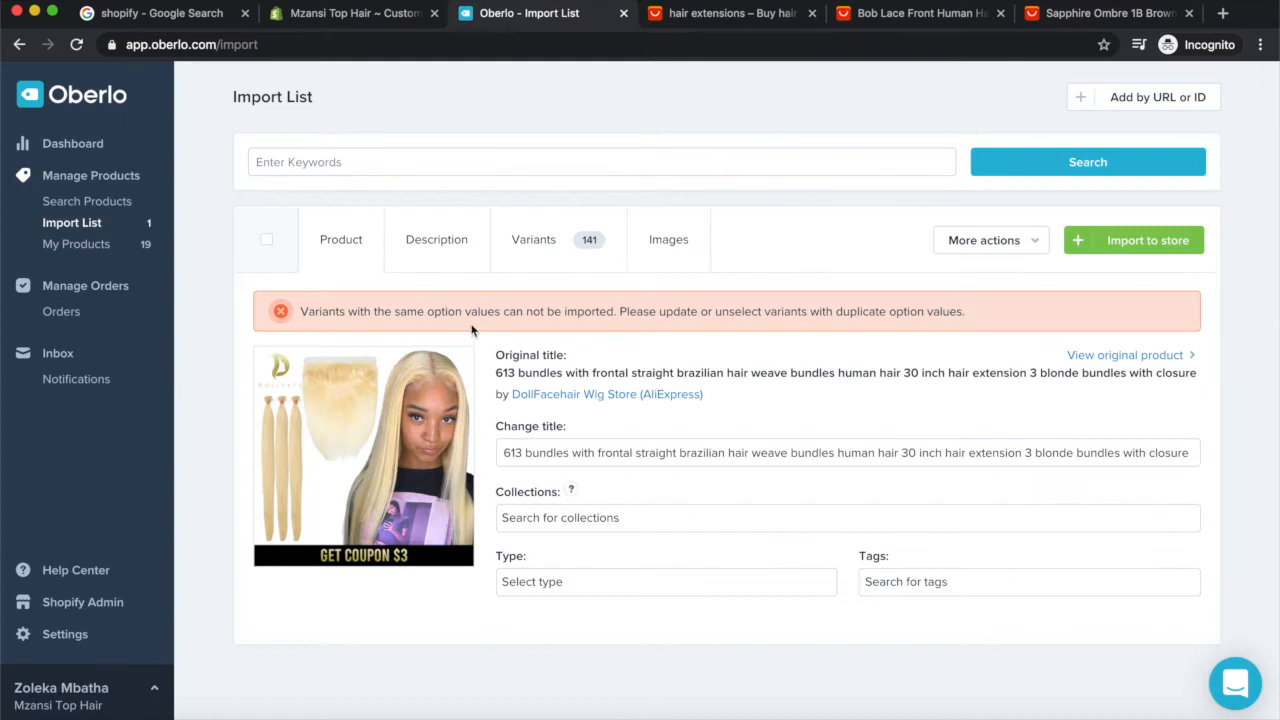
pyautogui.click(60, 635)
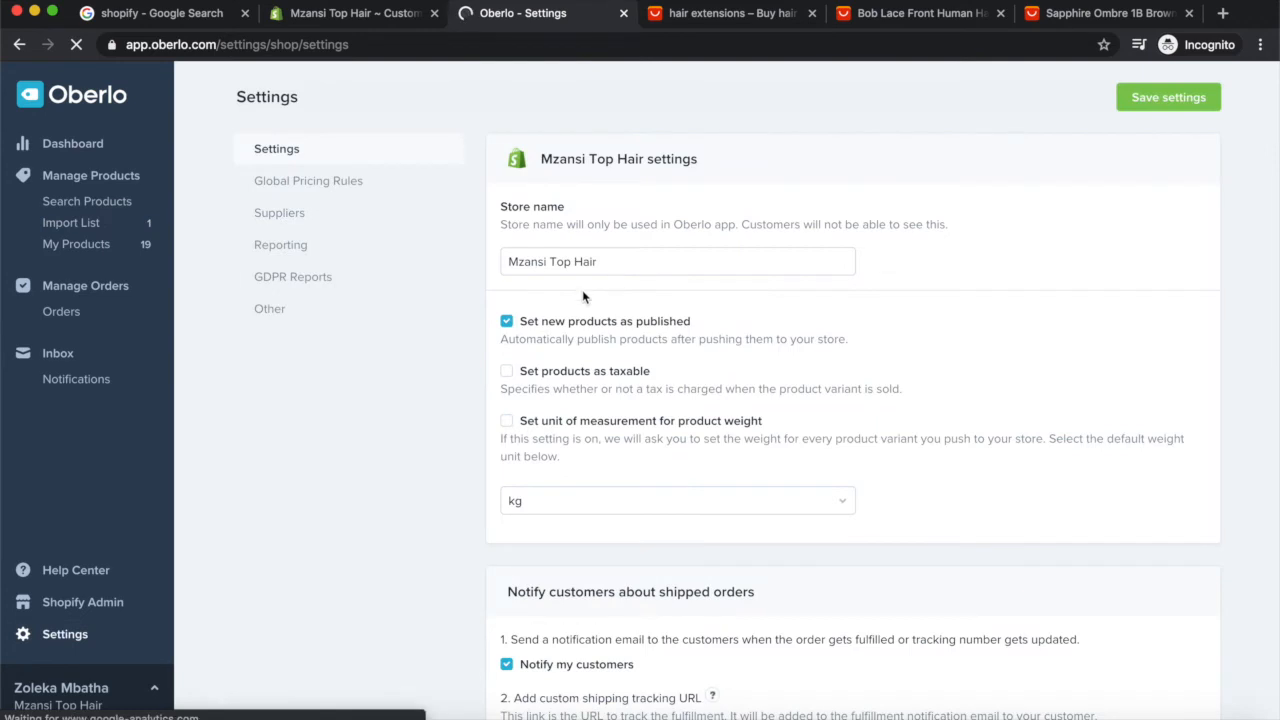
pyautogui.click(305, 180)
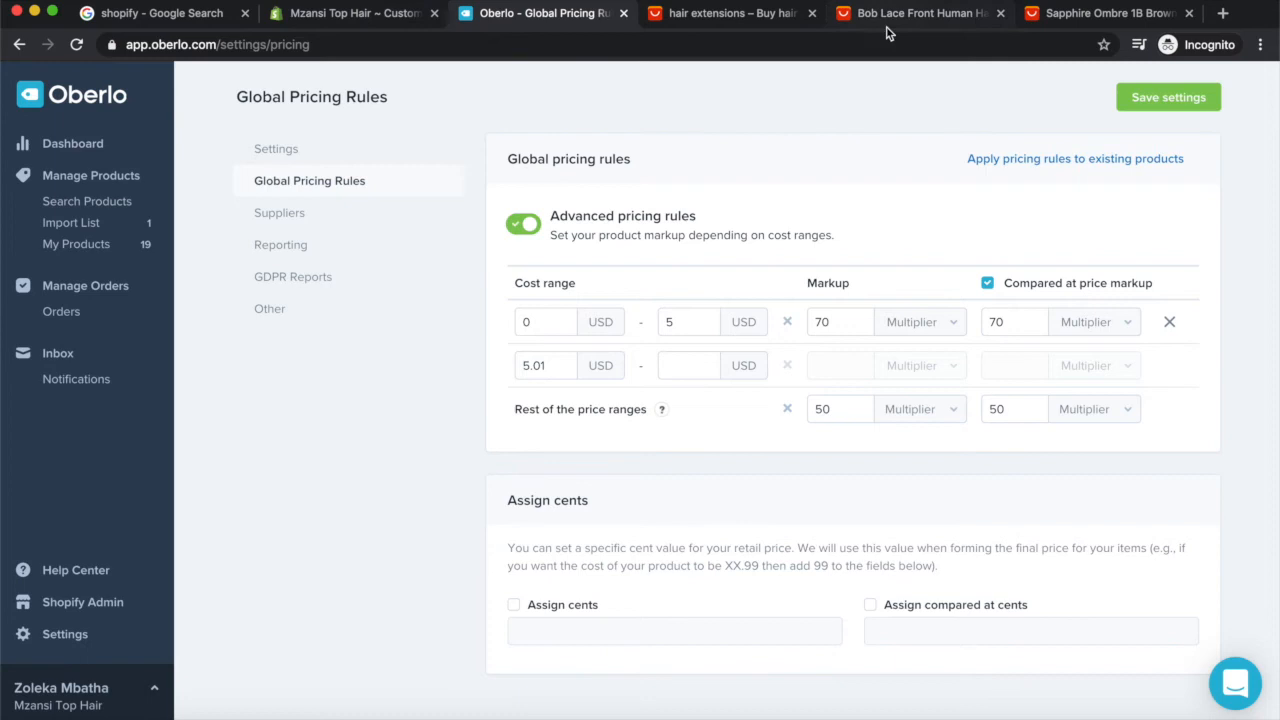
pyautogui.click(352, 12)
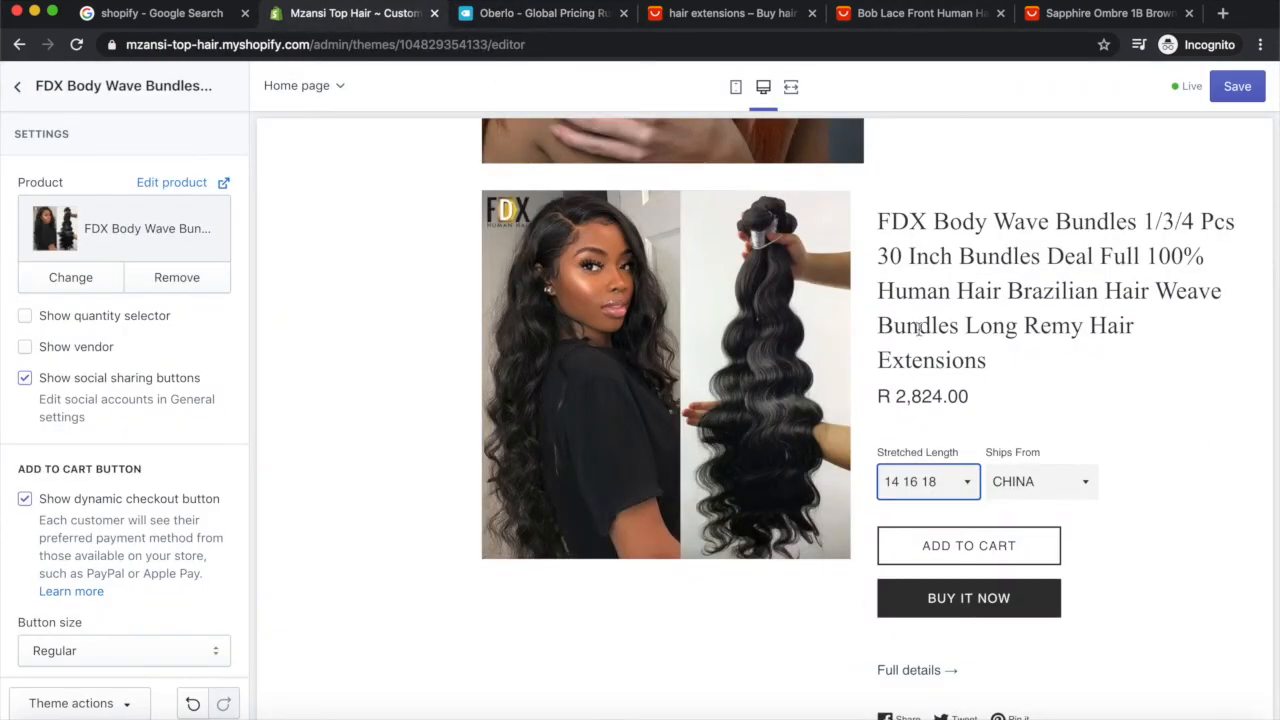
pyautogui.moveTo(891, 399); pyautogui.dragTo(981, 406)
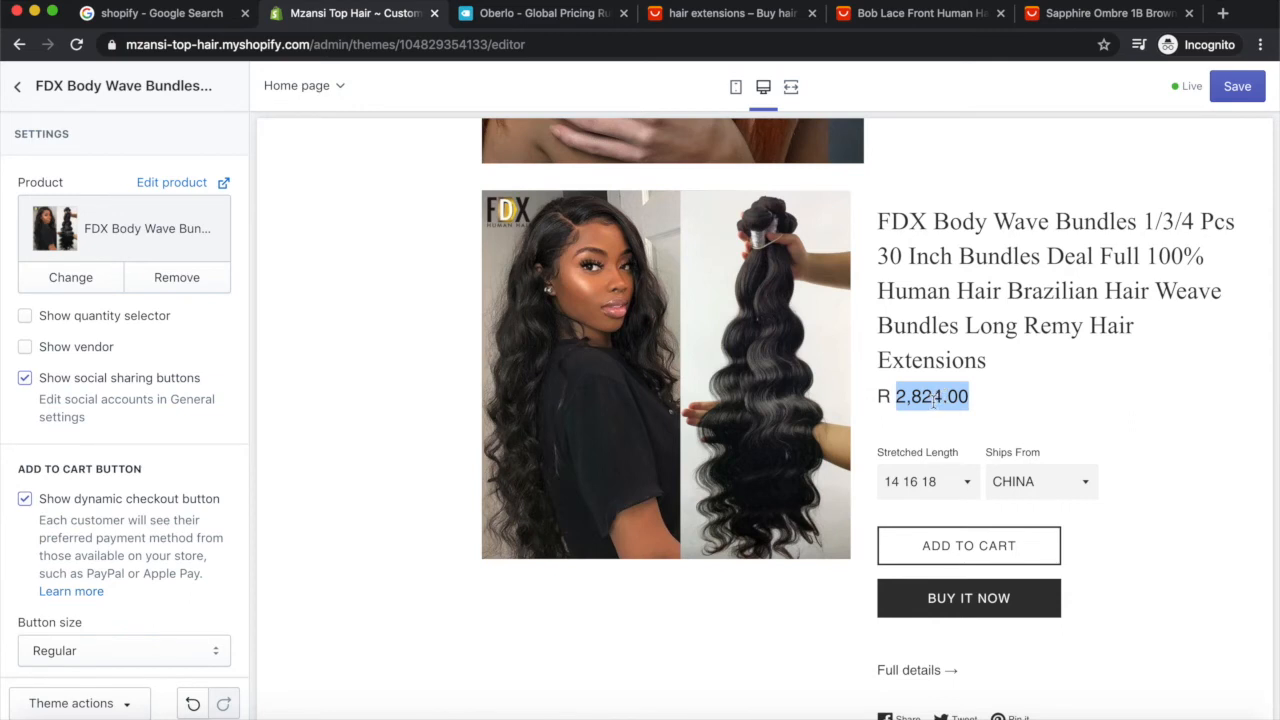
# Step: In Oberlo, set the markup and compared-at price markup multipliers for the rest of the price ranges to 35 and save the settings
pyautogui.click(533, 18)
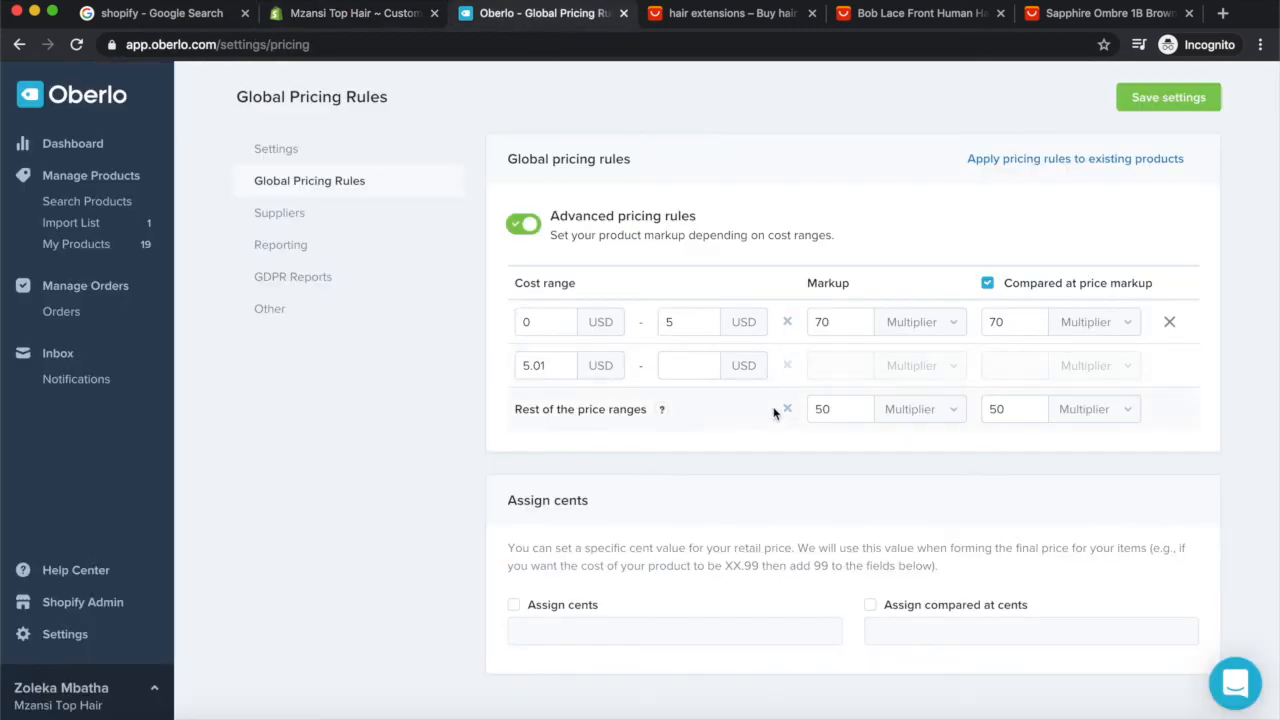
pyautogui.doubleClick(844, 413)
pyautogui.write('35')
pyautogui.doubleClick(1018, 418)
pyautogui.write('3')
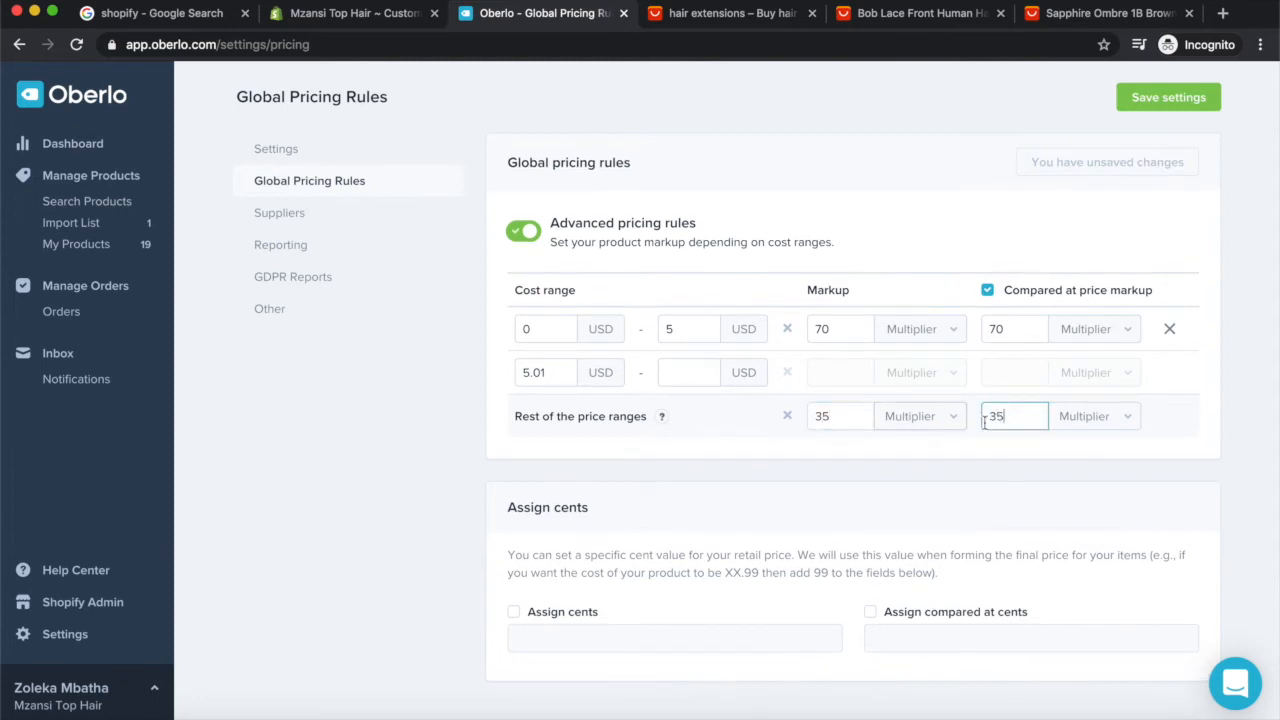
pyautogui.click(1188, 100)
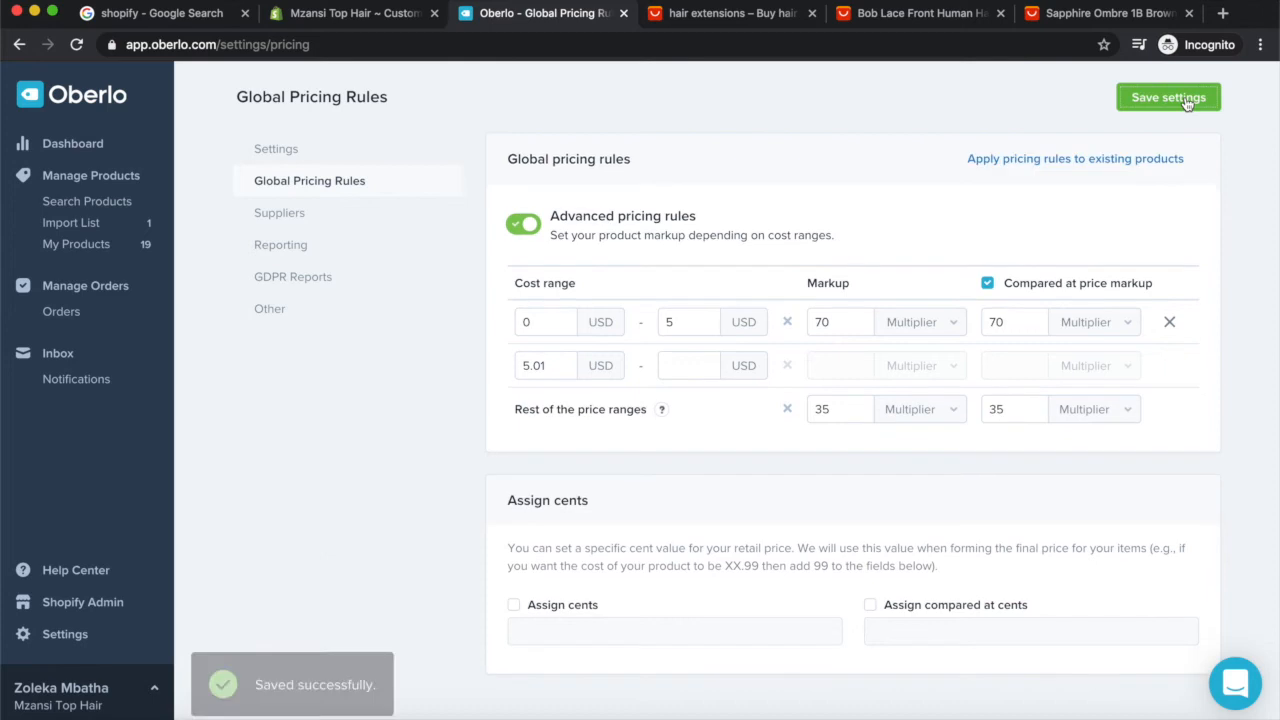
# Step: Apply the pricing rules to existing products, updating Prices and Compared at Prices for Shop and Import List
pyautogui.click(1021, 161)
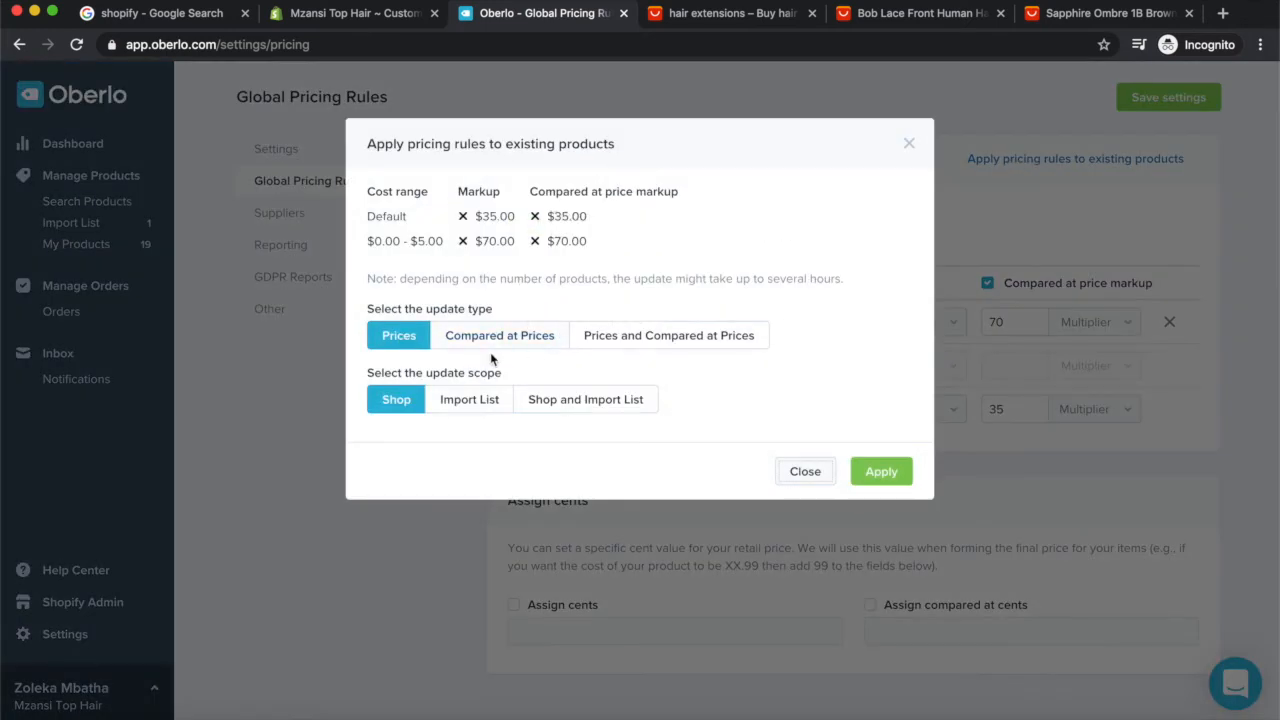
pyautogui.click(677, 342)
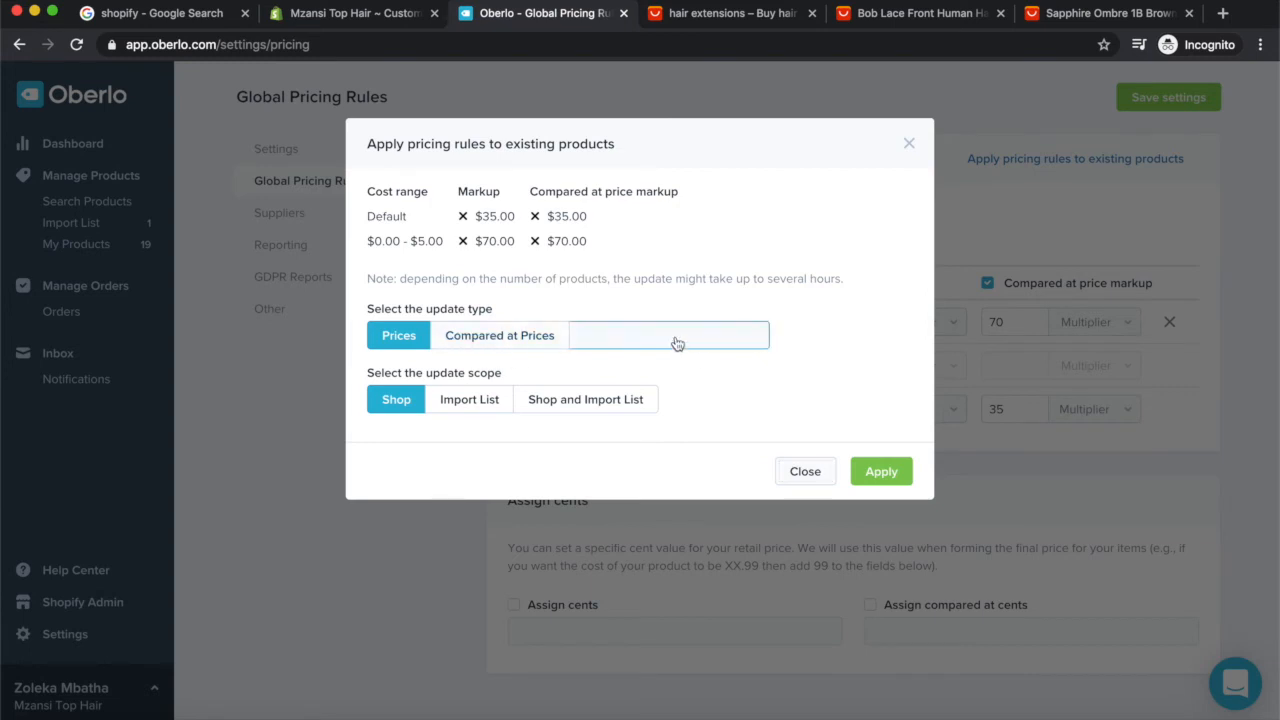
pyautogui.click(585, 402)
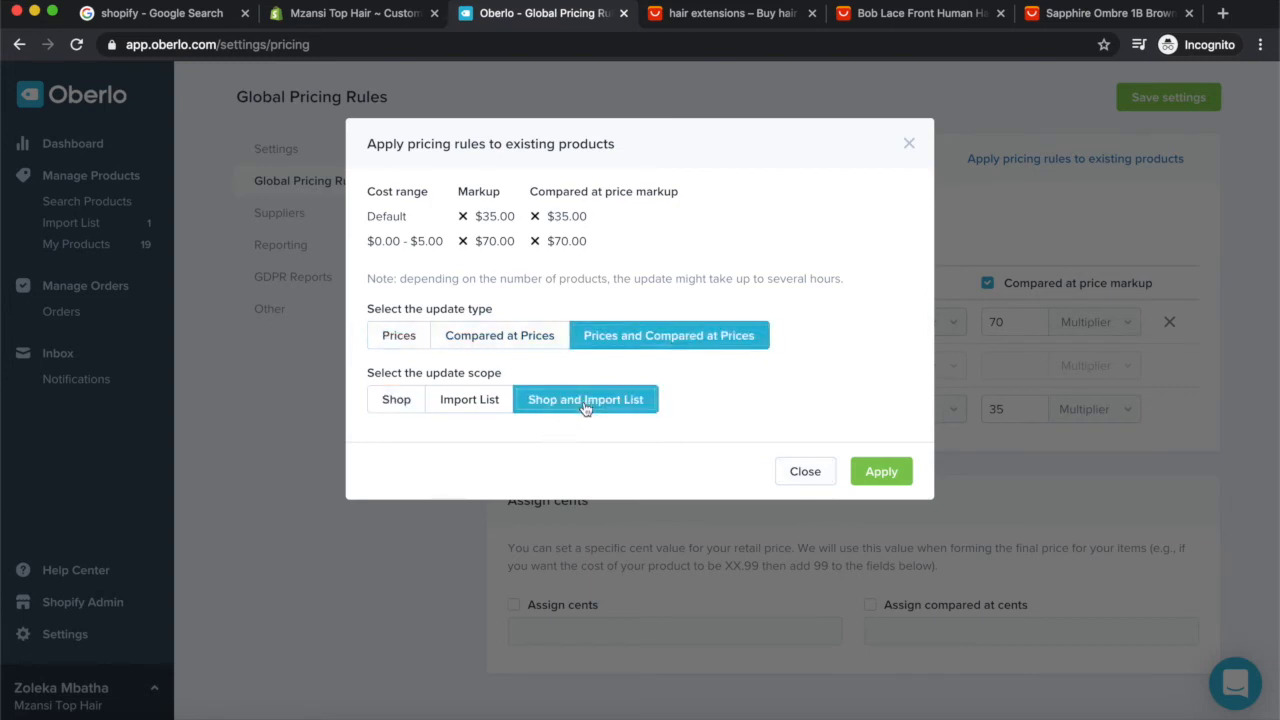
pyautogui.click(875, 471)
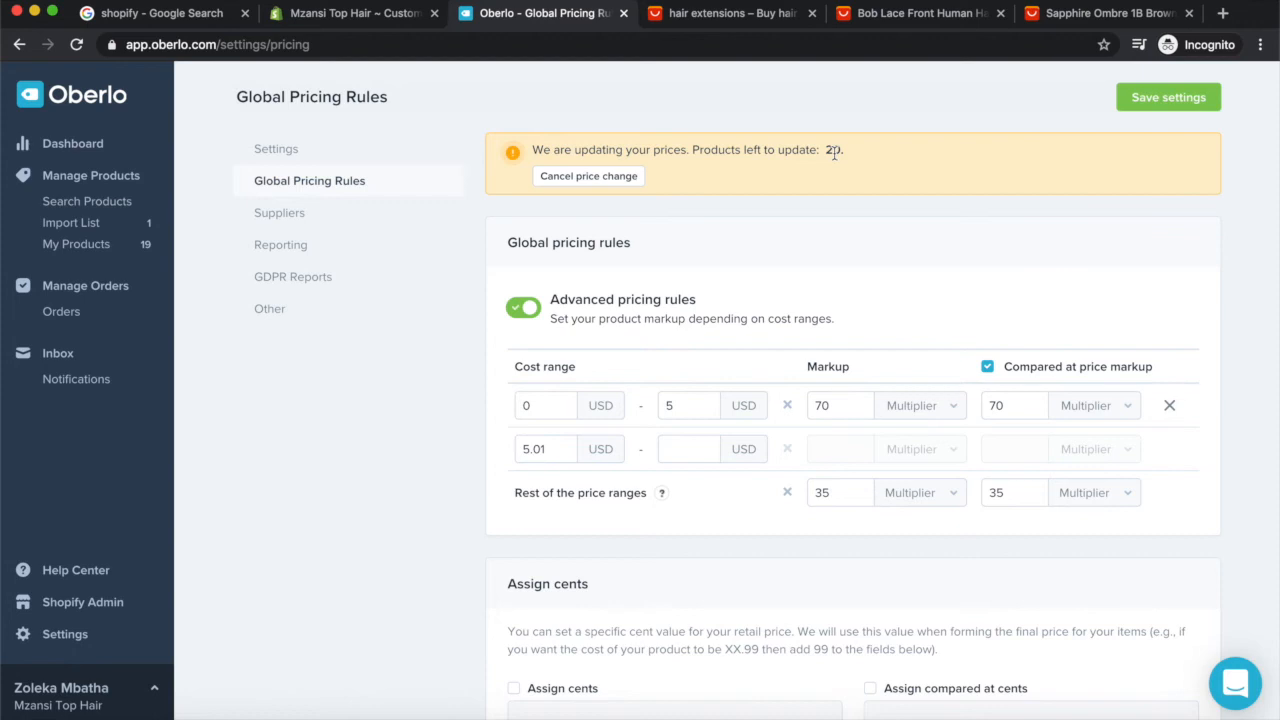
# Step: Switch to the Shopify theme editor and review the home page preview from the featured product up to the banner
pyautogui.click(357, 13)
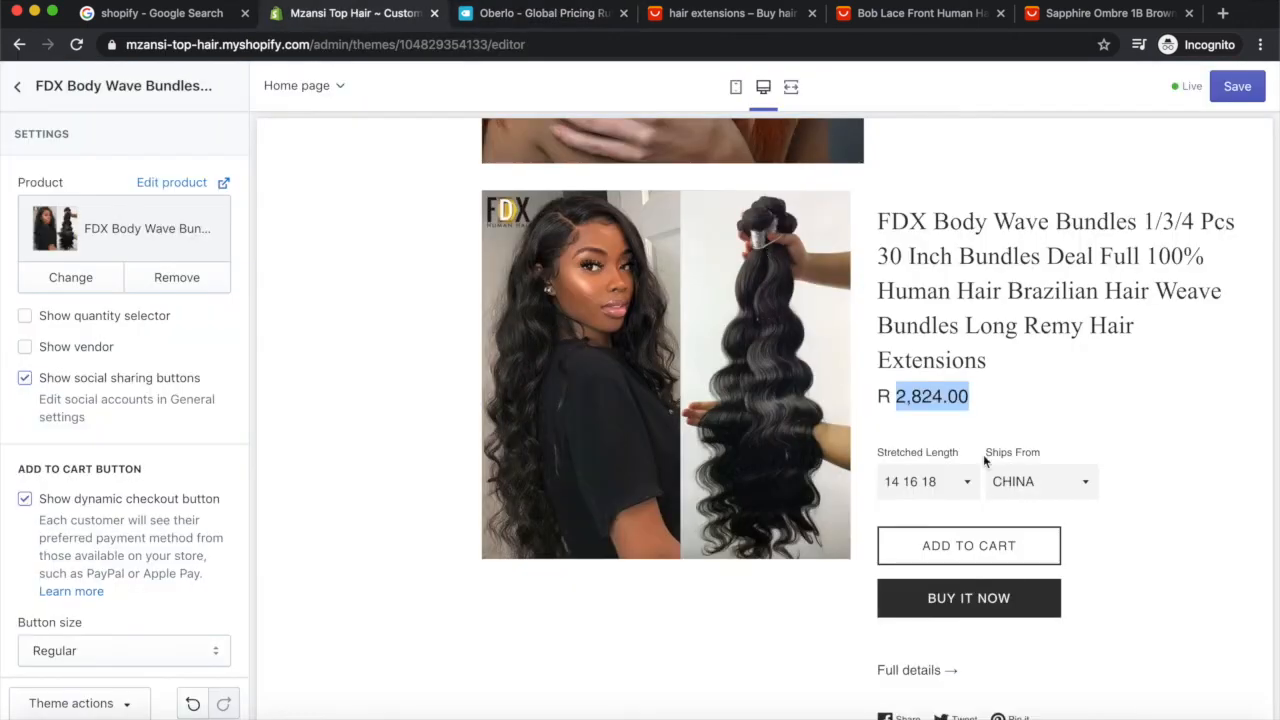
pyautogui.click(994, 410)
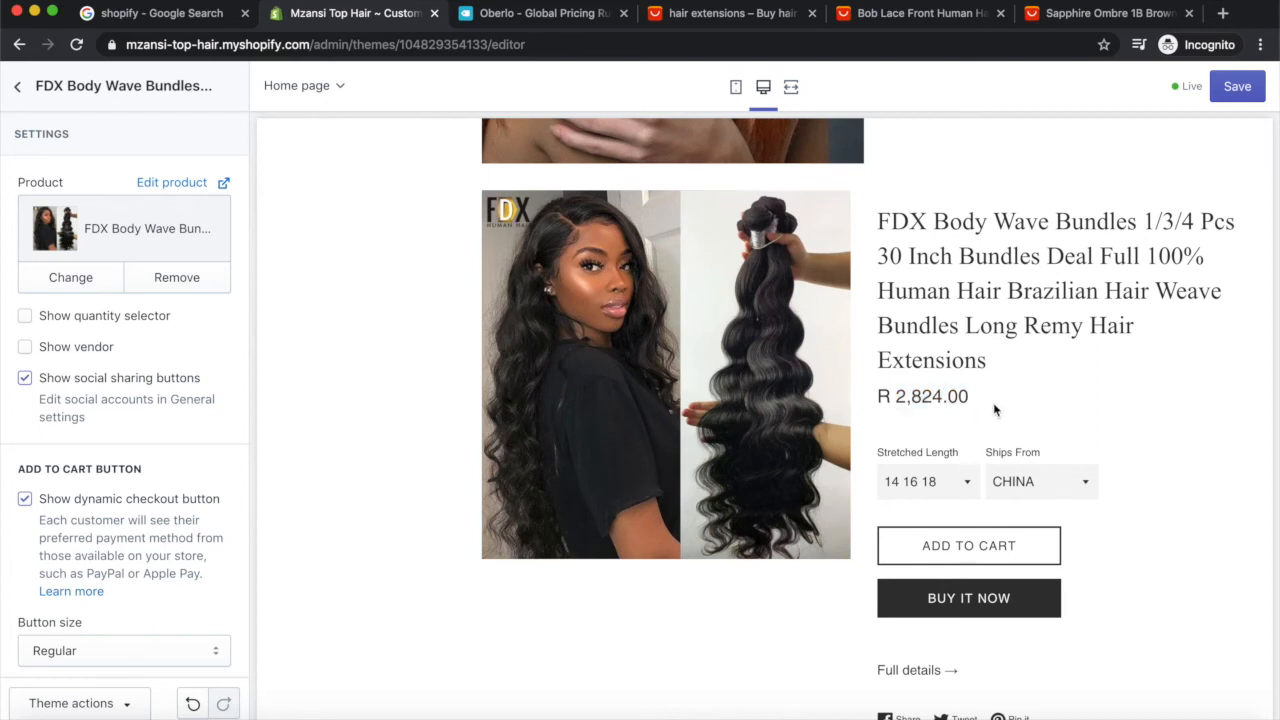
pyautogui.scroll(-2, 994, 410)
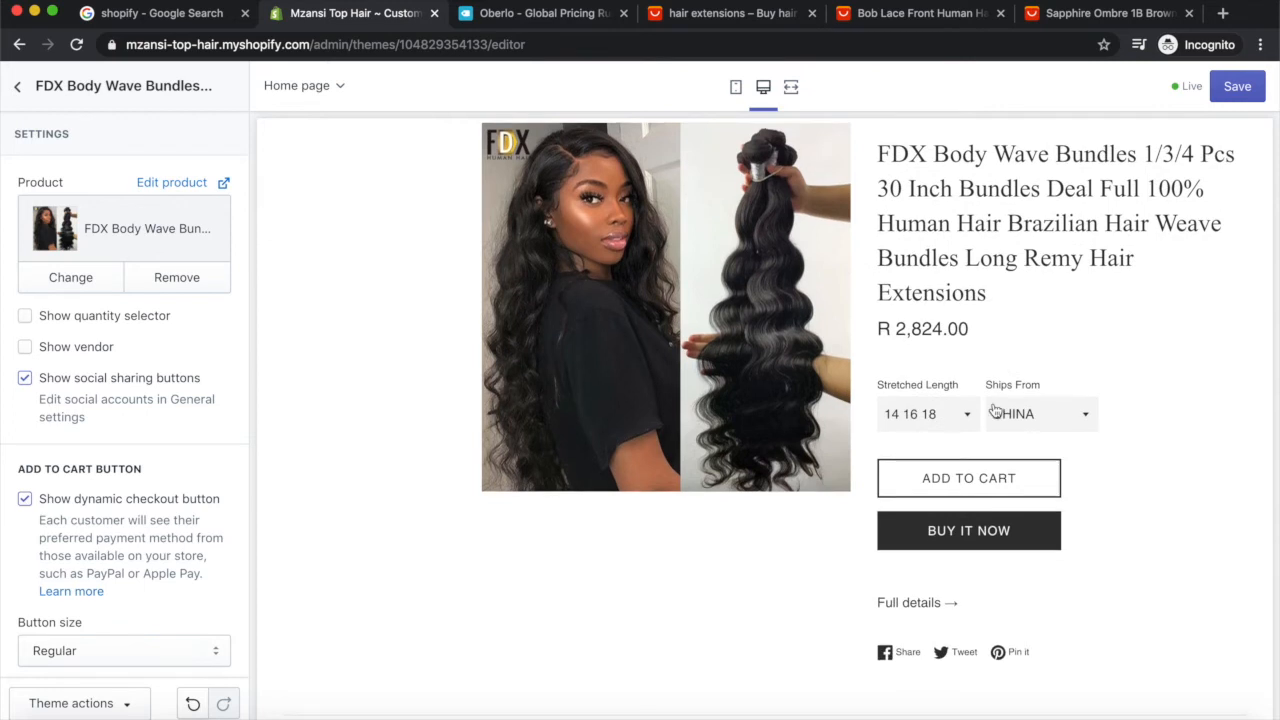
pyautogui.scroll(5, 1136, 471)
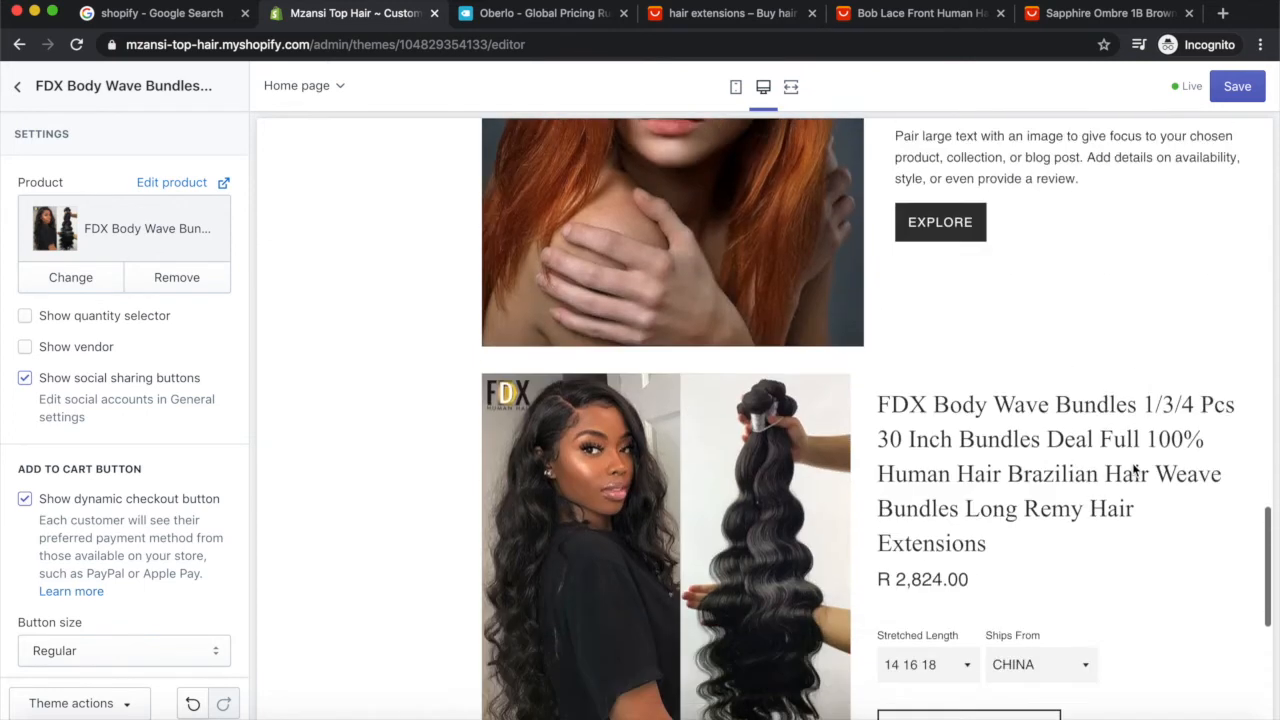
pyautogui.scroll(-3, 1136, 471)
pyautogui.scroll(10, 997, 414)
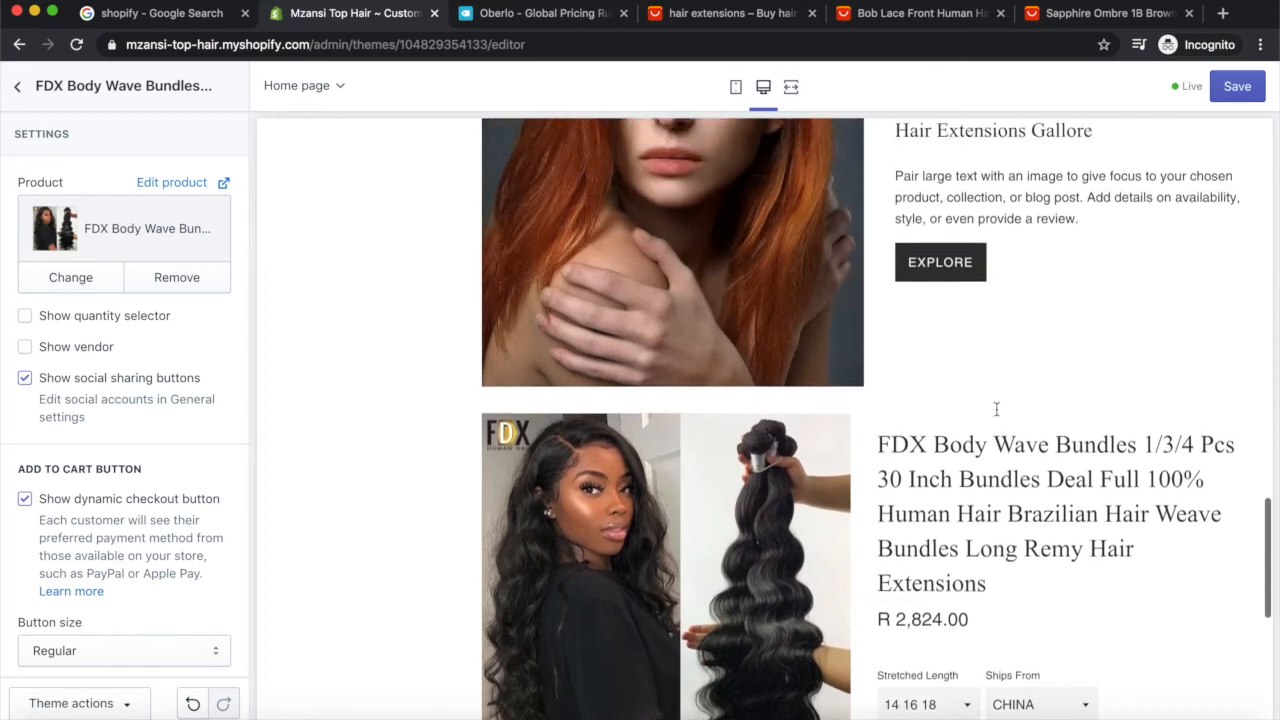
pyautogui.scroll(12, 997, 415)
pyautogui.scroll(-10, 997, 415)
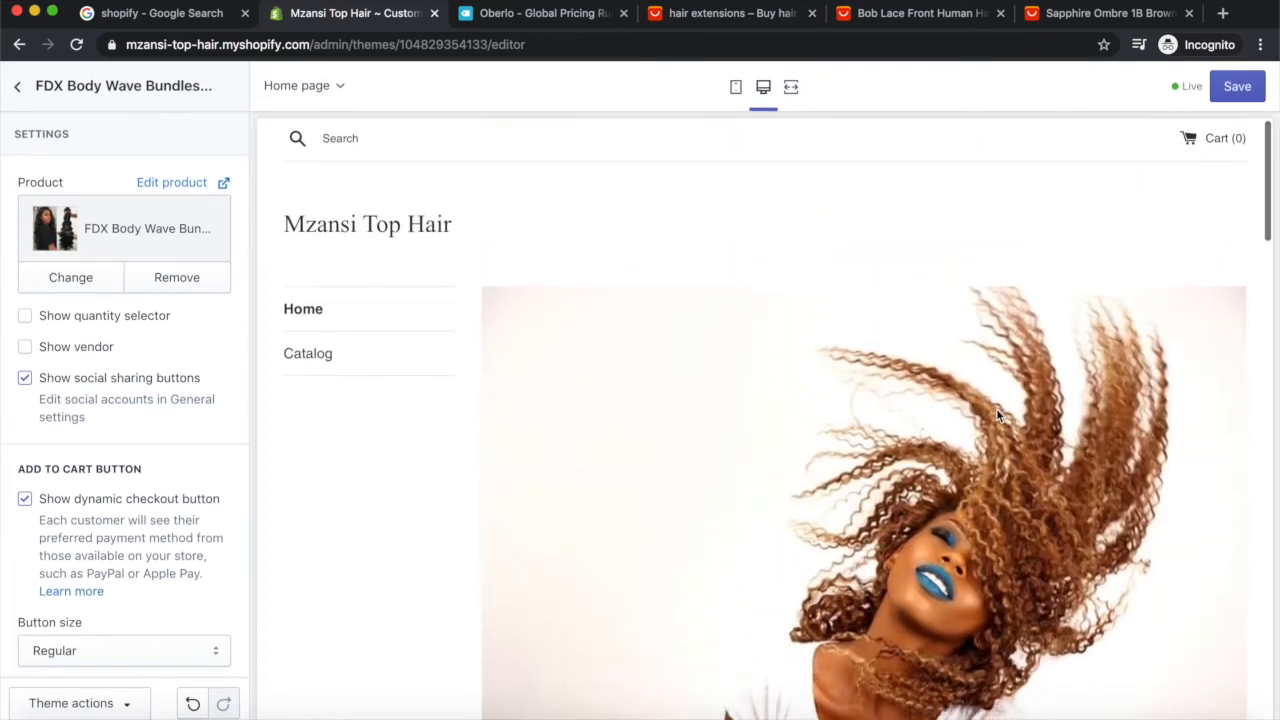
pyautogui.scroll(-12, 997, 415)
pyautogui.scroll(15, 997, 415)
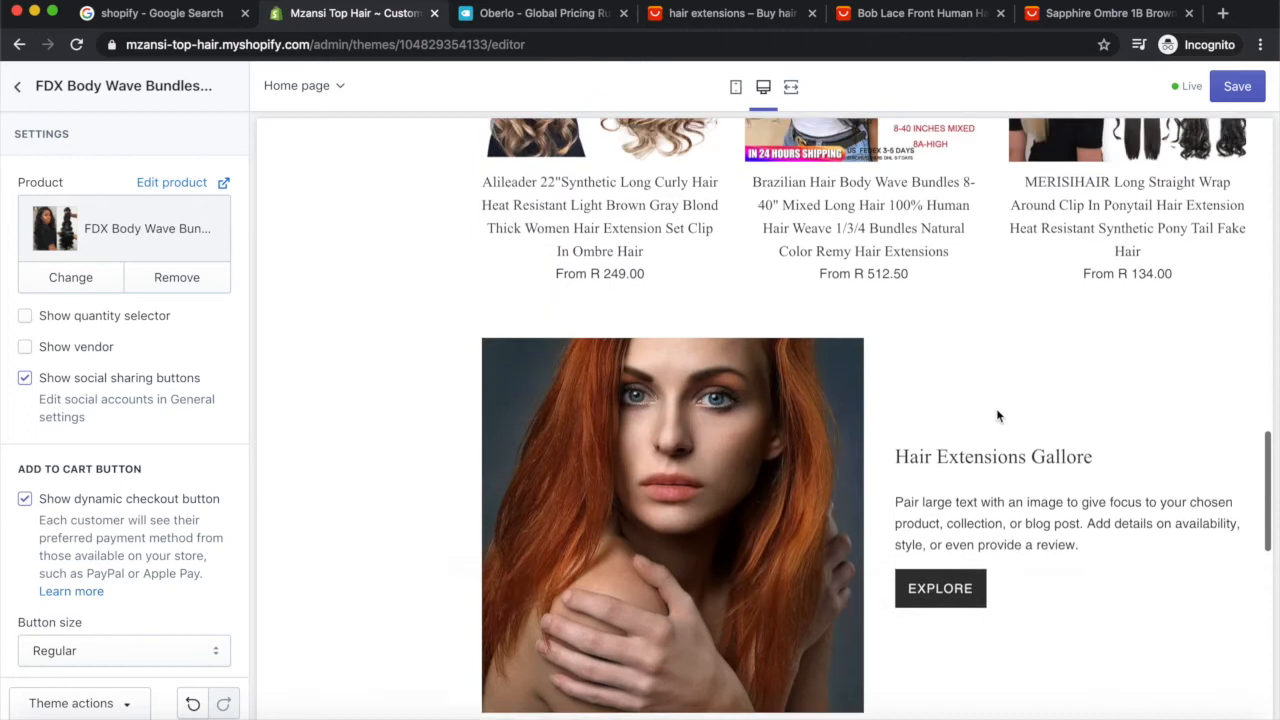
pyautogui.scroll(8, 996, 408)
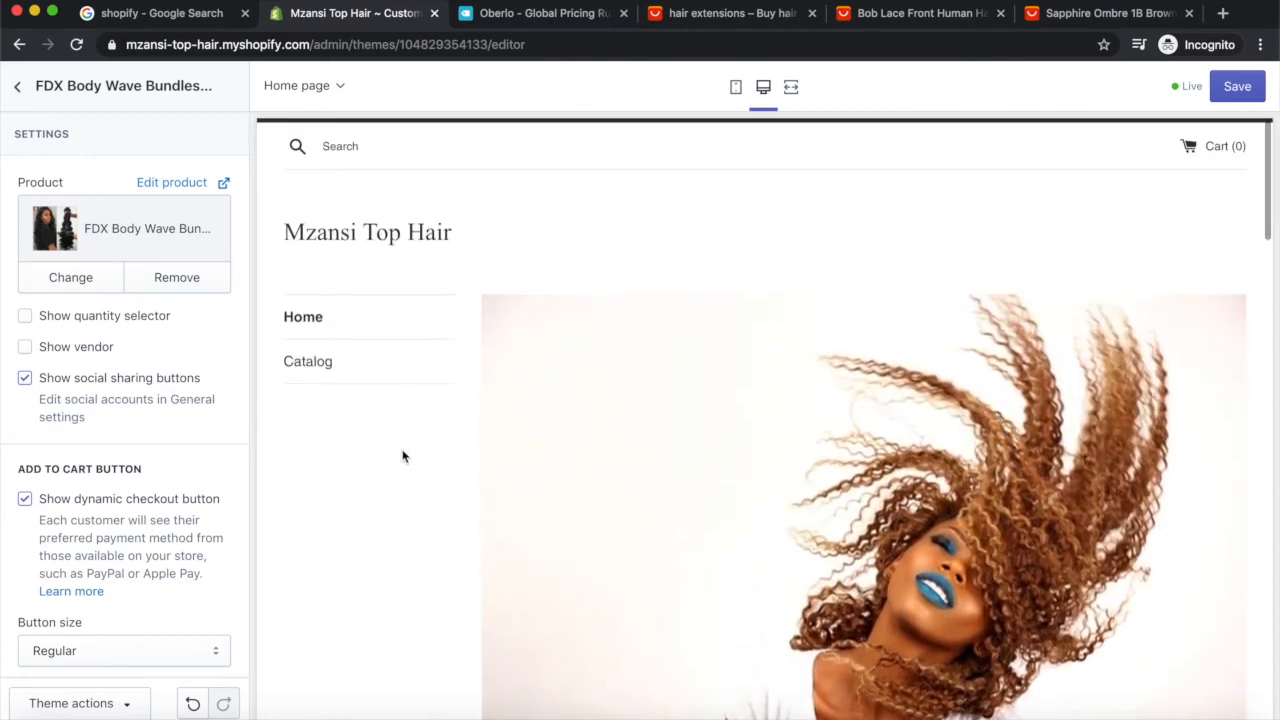
# Step: Examine the product listings and prices on the Catalog page in the preview
pyautogui.click(318, 366)
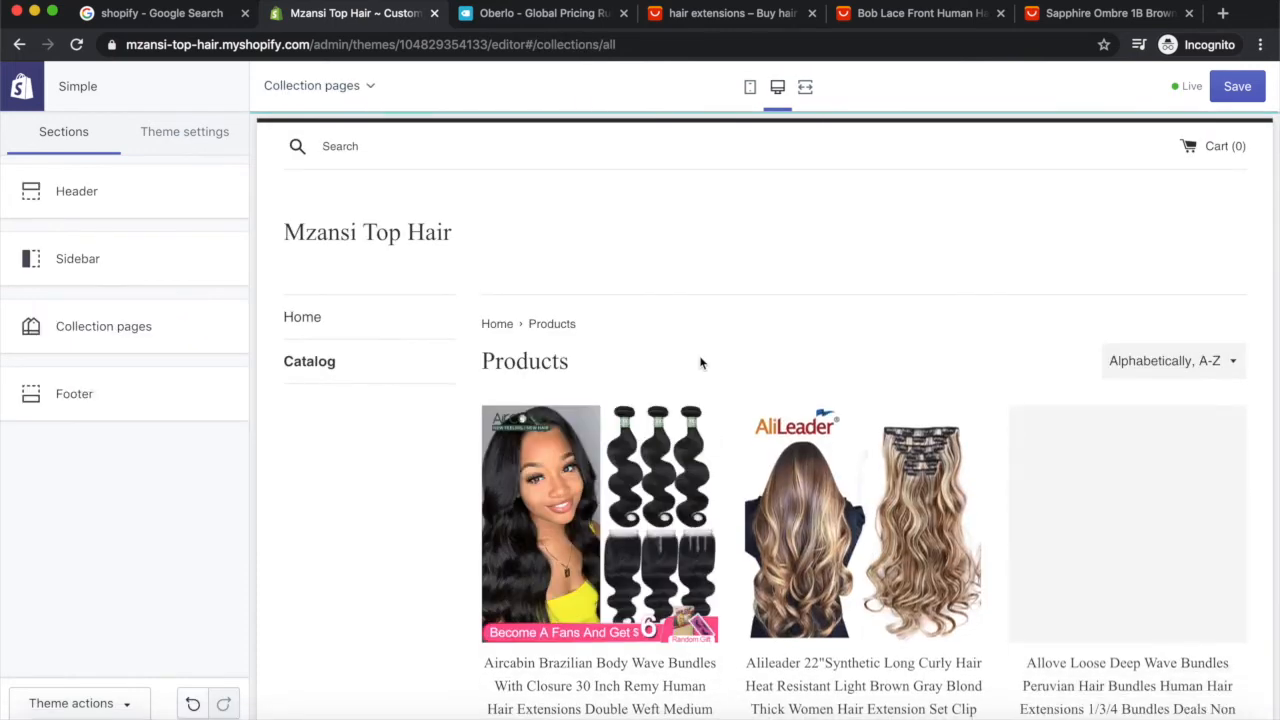
pyautogui.scroll(-2, 760, 430)
pyautogui.scroll(-10, 818, 490)
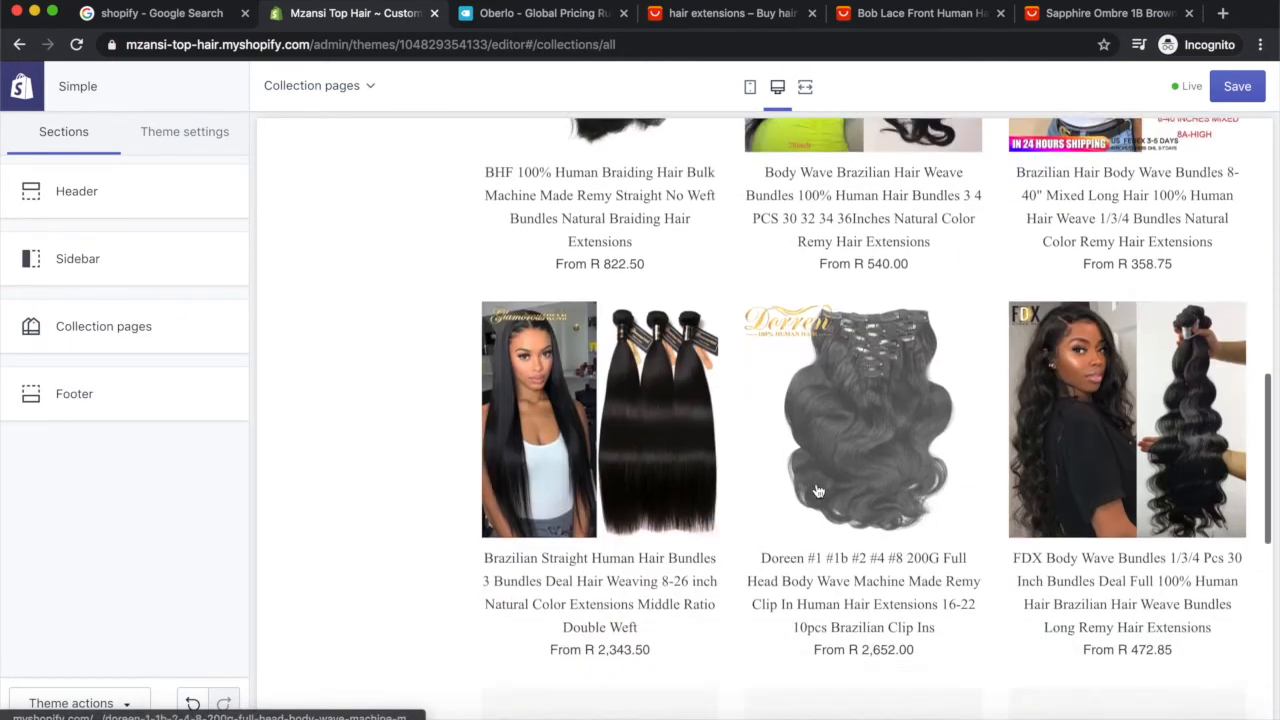
pyautogui.scroll(-3, 818, 490)
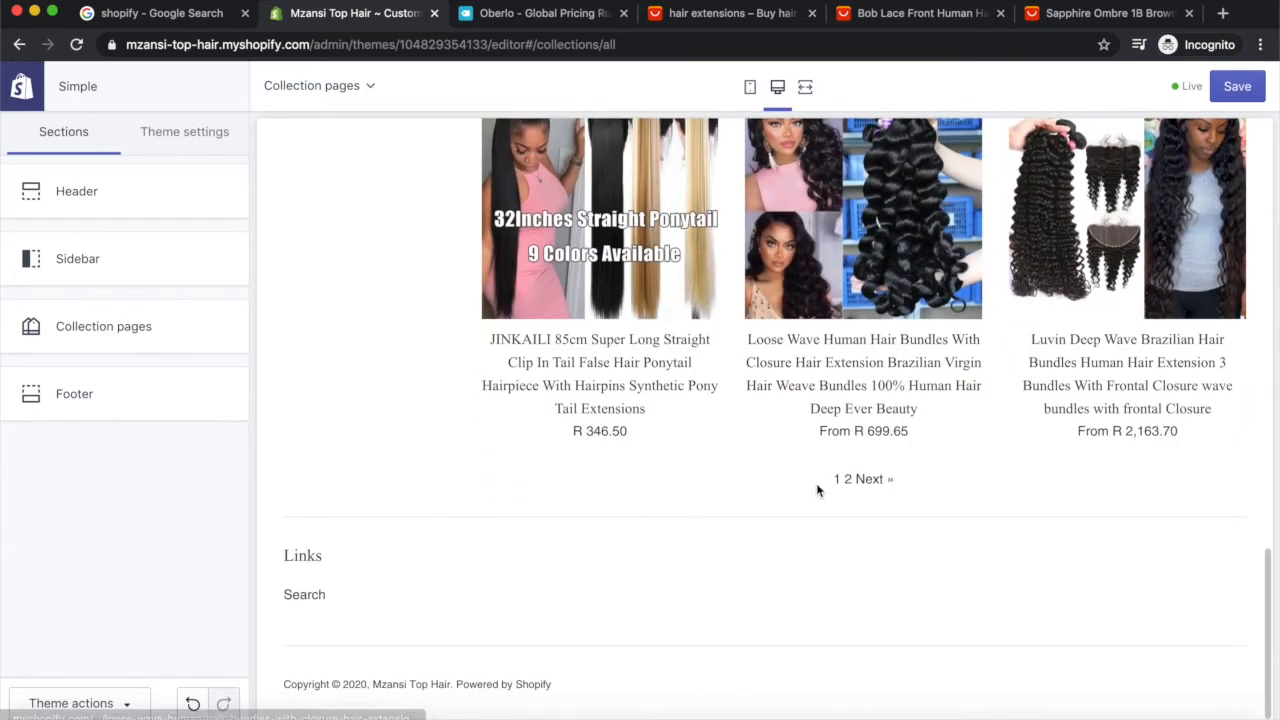
pyautogui.scroll(20, 818, 490)
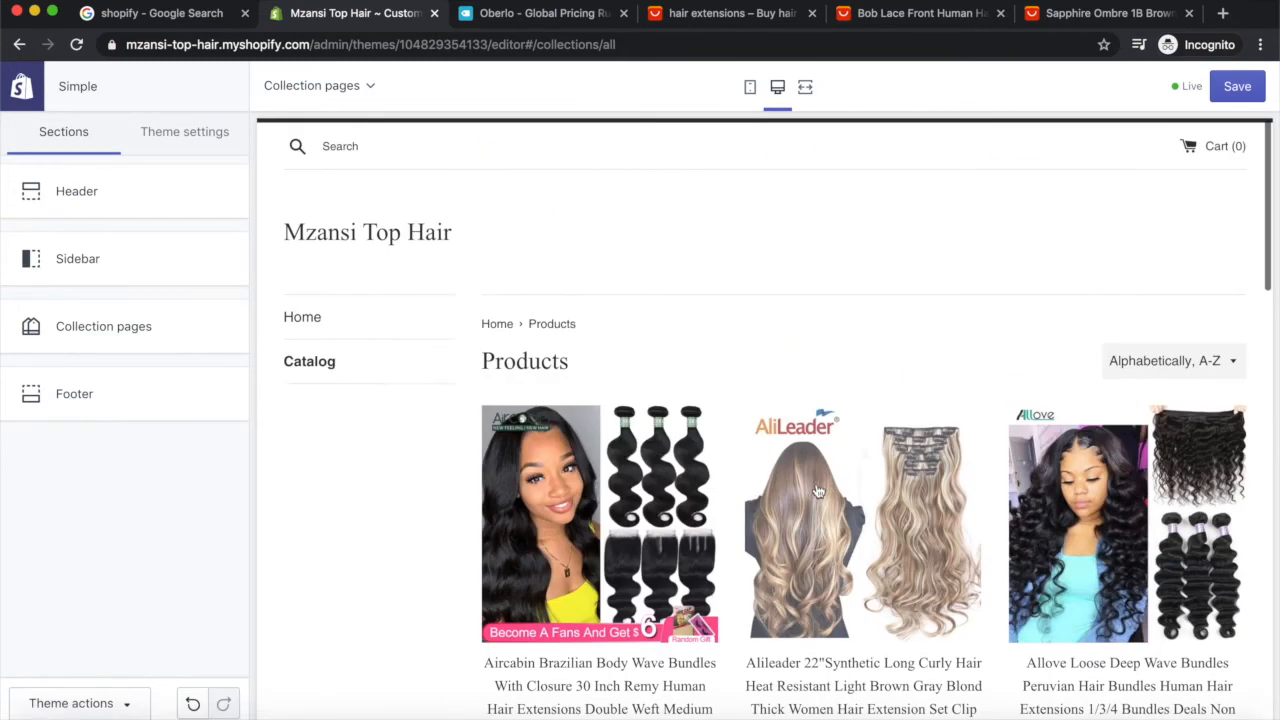
# Step: Return the preview to the home page and check the prices in its featured collection
pyautogui.click(308, 320)
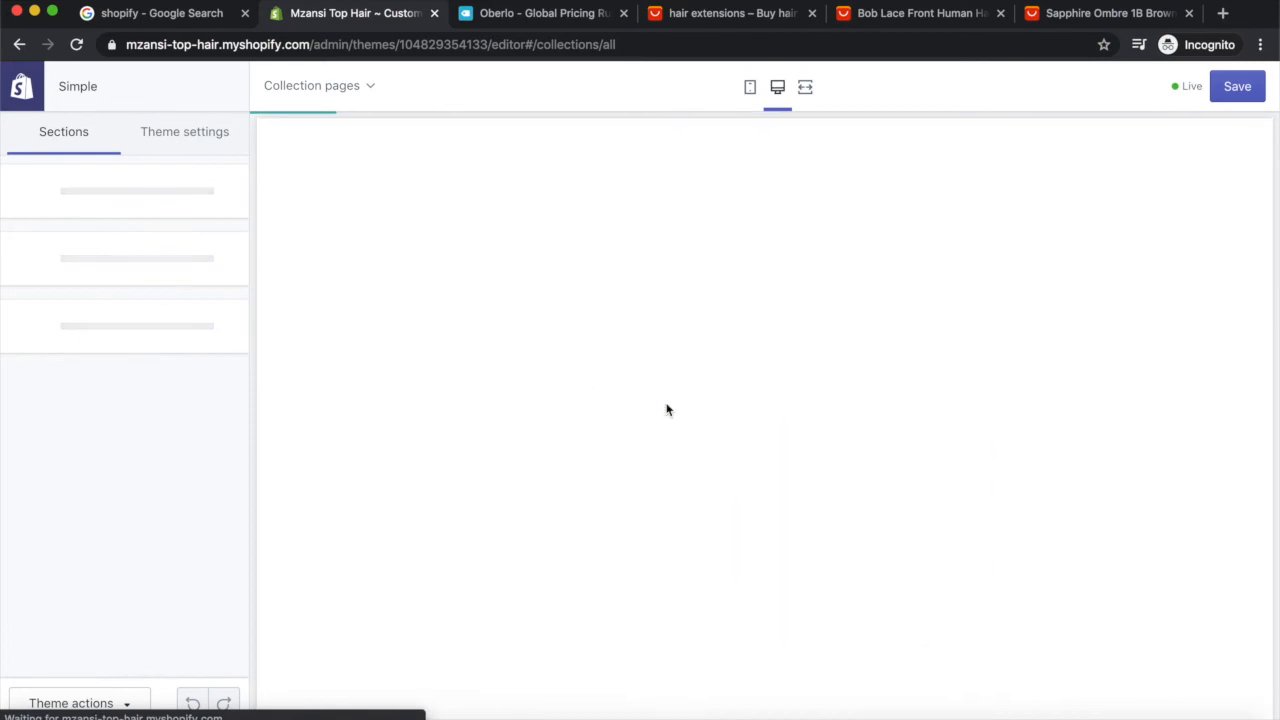
pyautogui.scroll(-15, 667, 409)
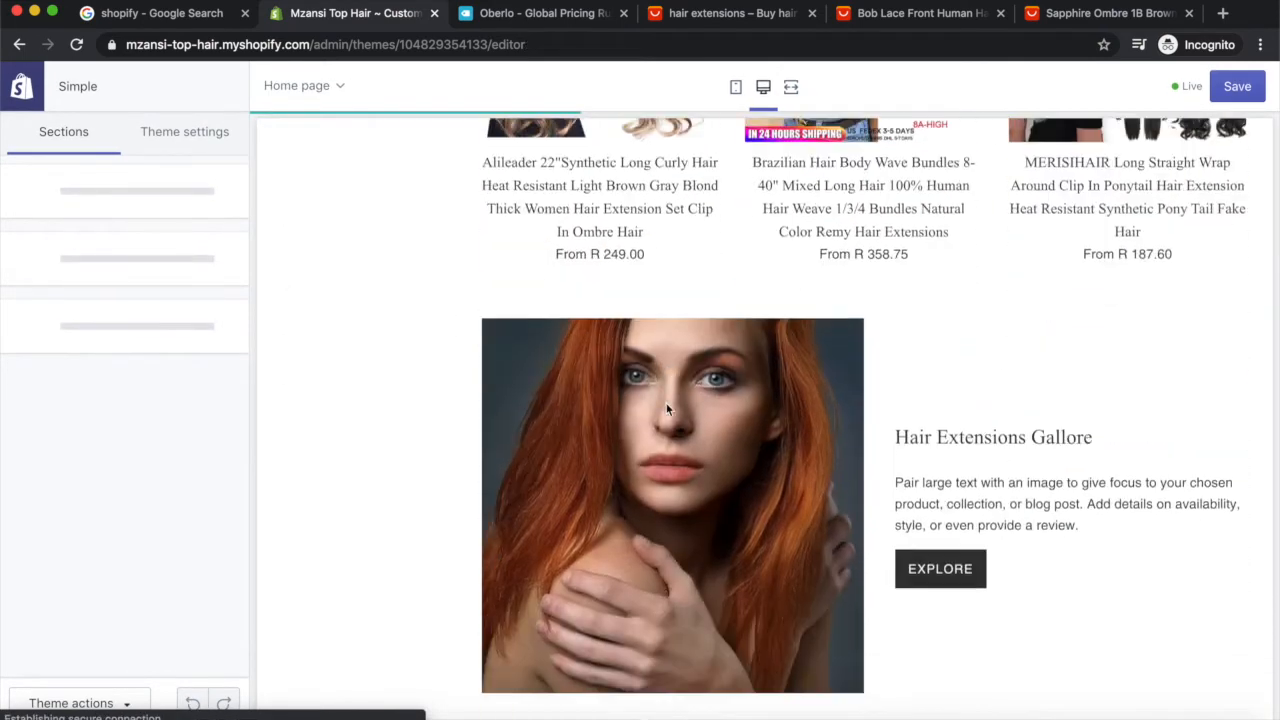
pyautogui.scroll(15, 667, 409)
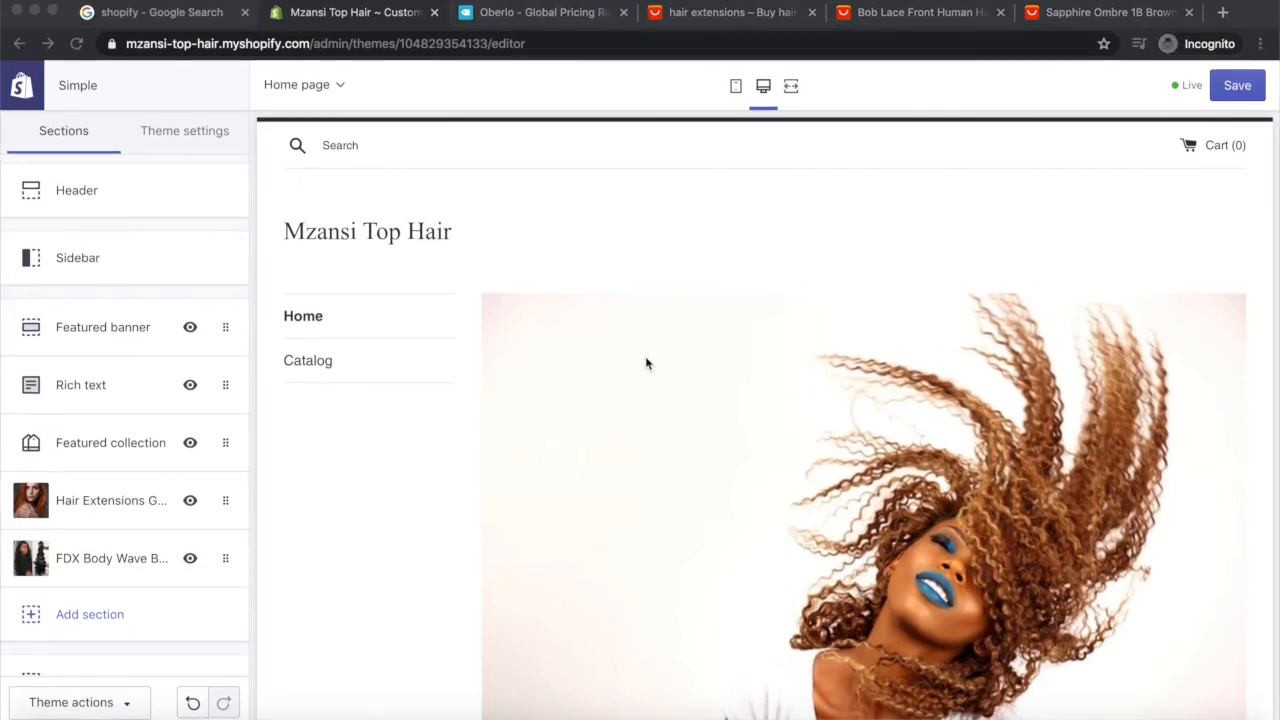
# Step: Save the Simple theme's changes and exit the theme editor to the Themes page
pyautogui.click(22, 90)
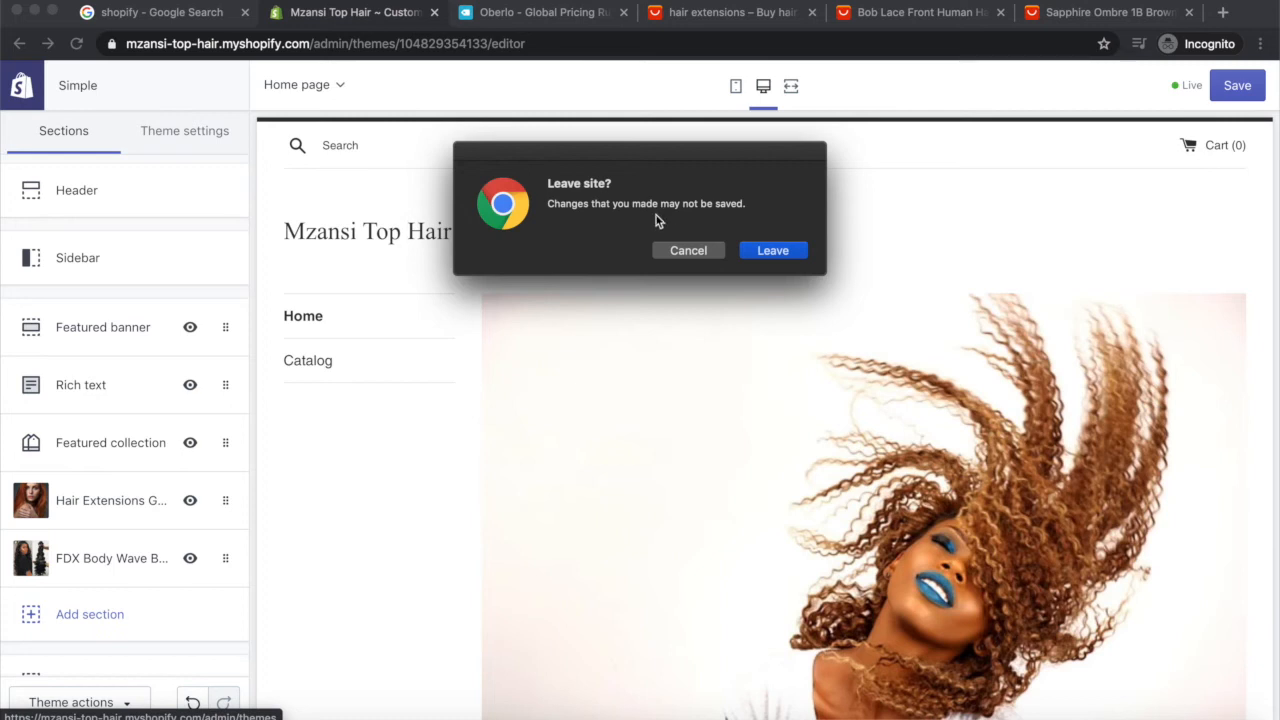
pyautogui.click(684, 251)
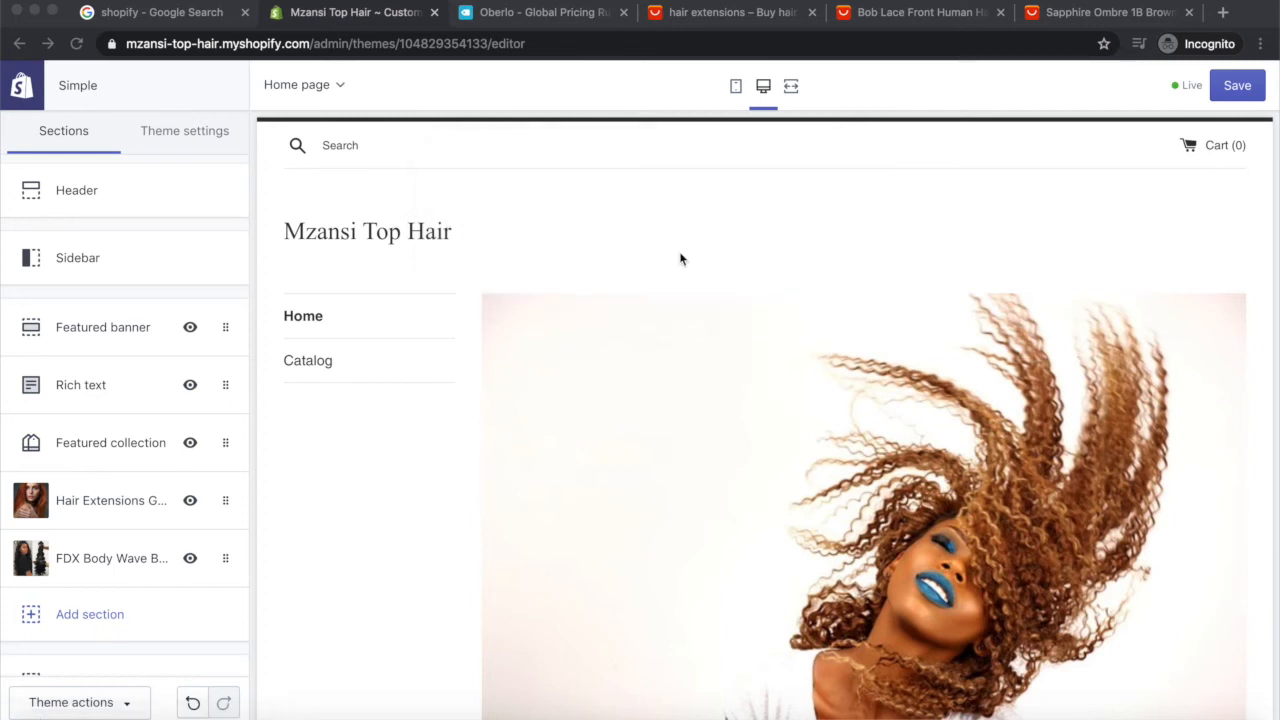
pyautogui.click(1237, 91)
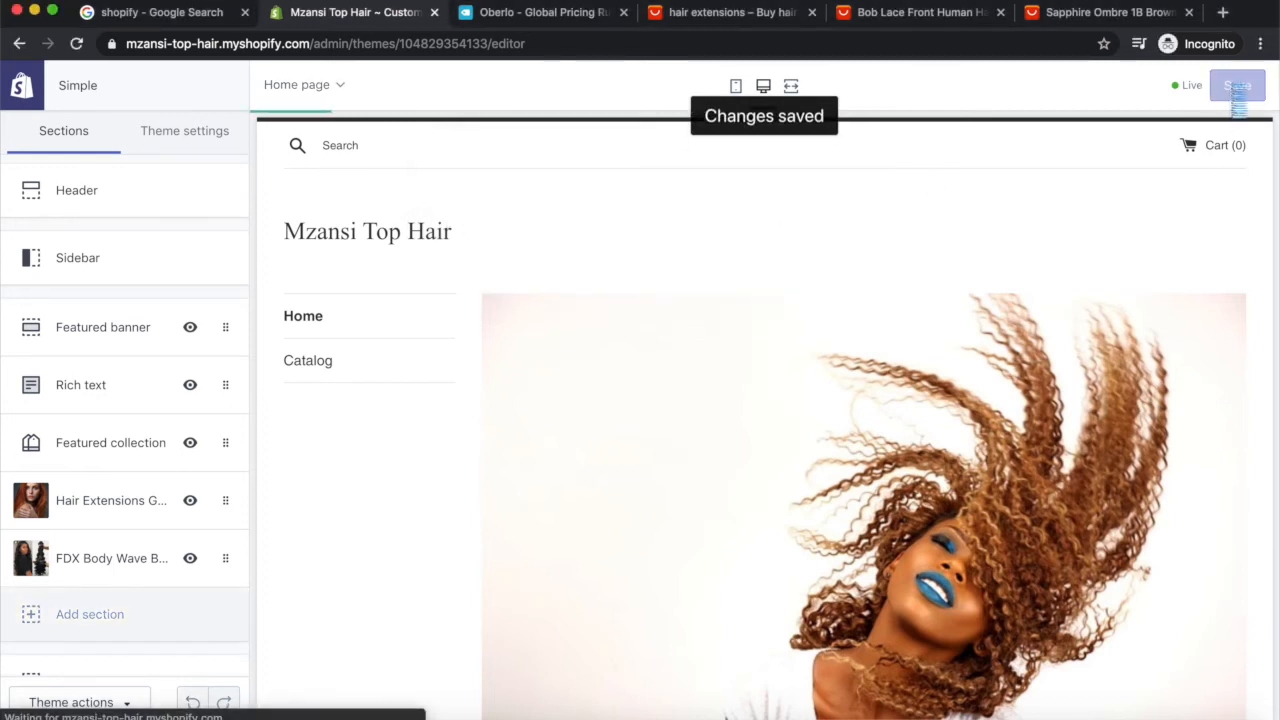
pyautogui.click(27, 104)
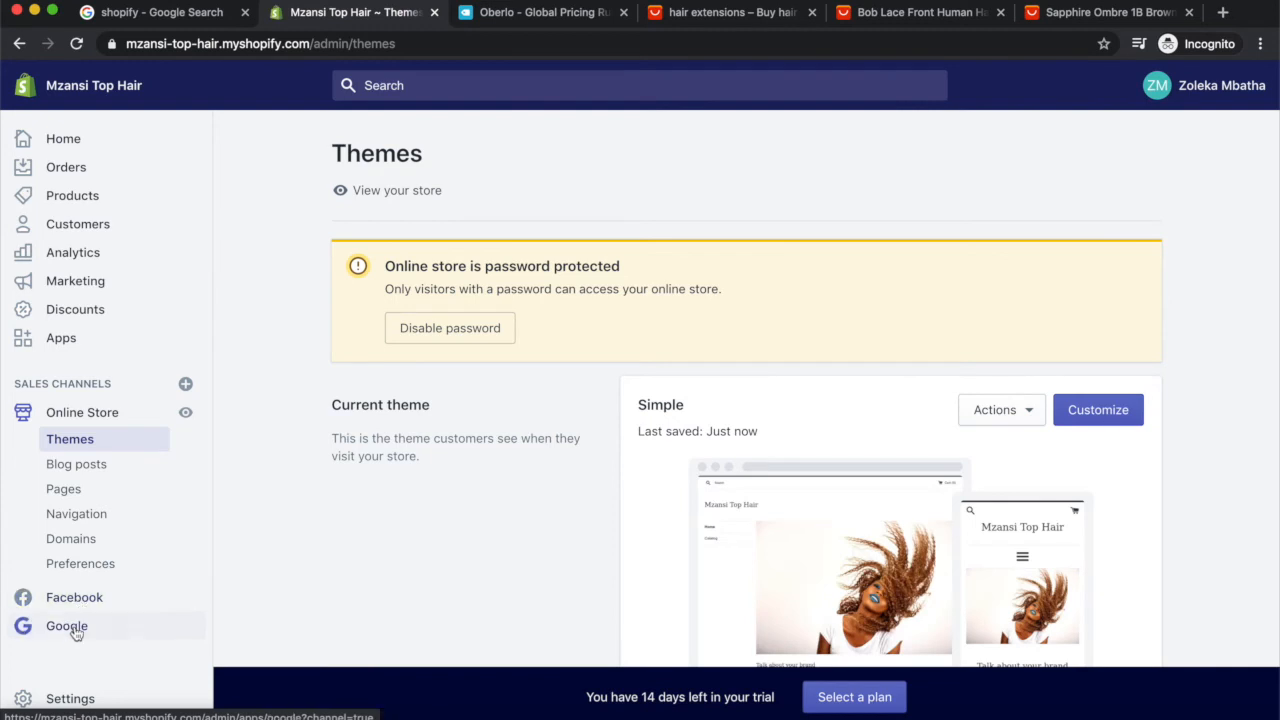
# Step: Look through the store admin's Apps, Home and Orders pages
pyautogui.click(66, 341)
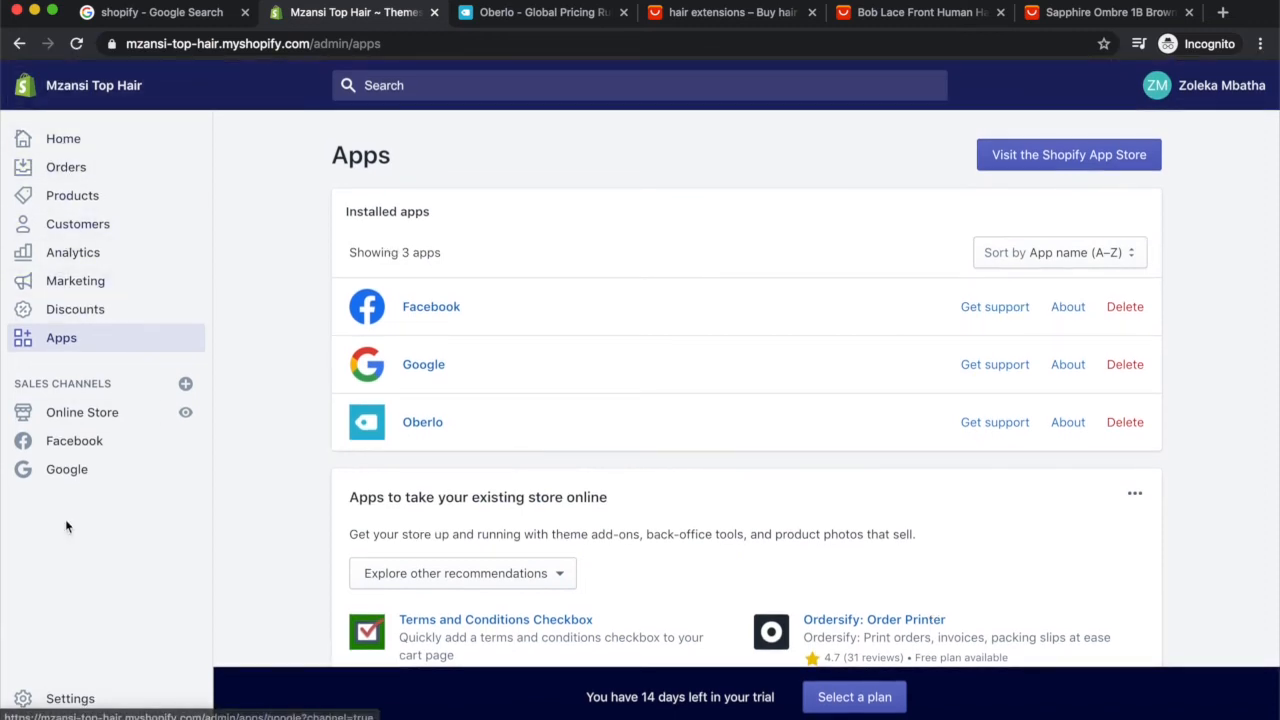
pyautogui.click(66, 138)
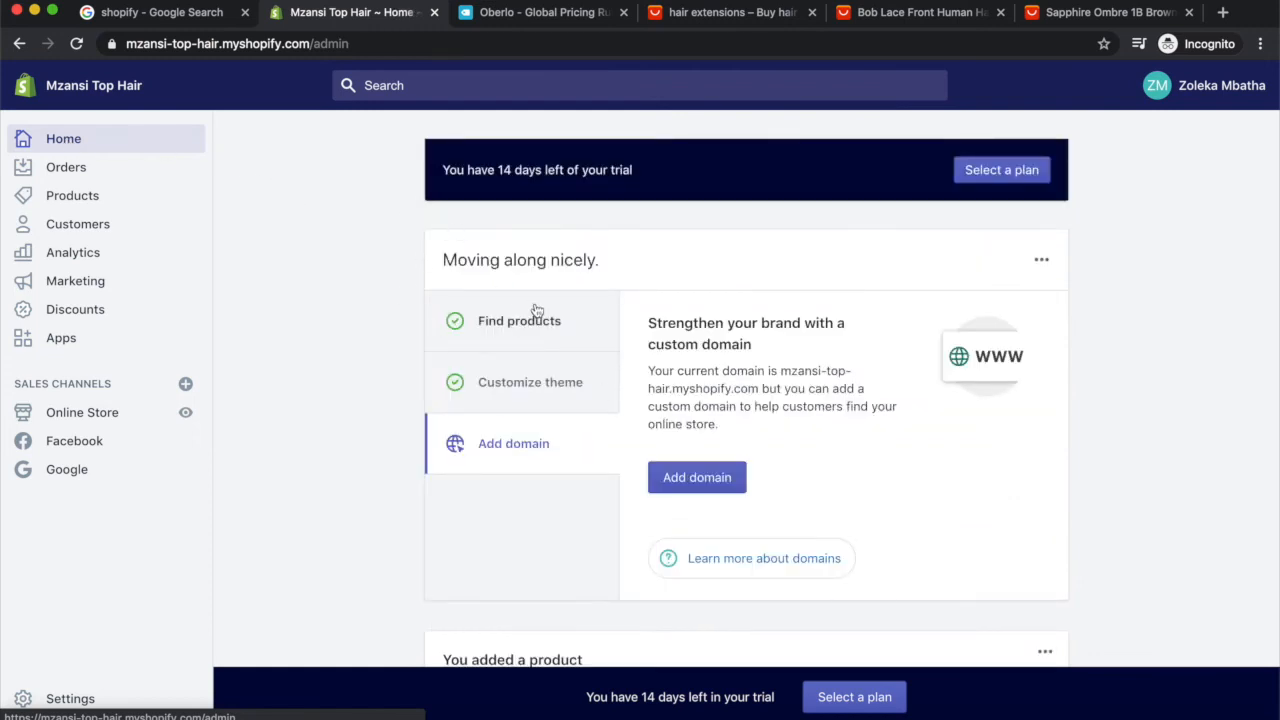
pyautogui.click(66, 168)
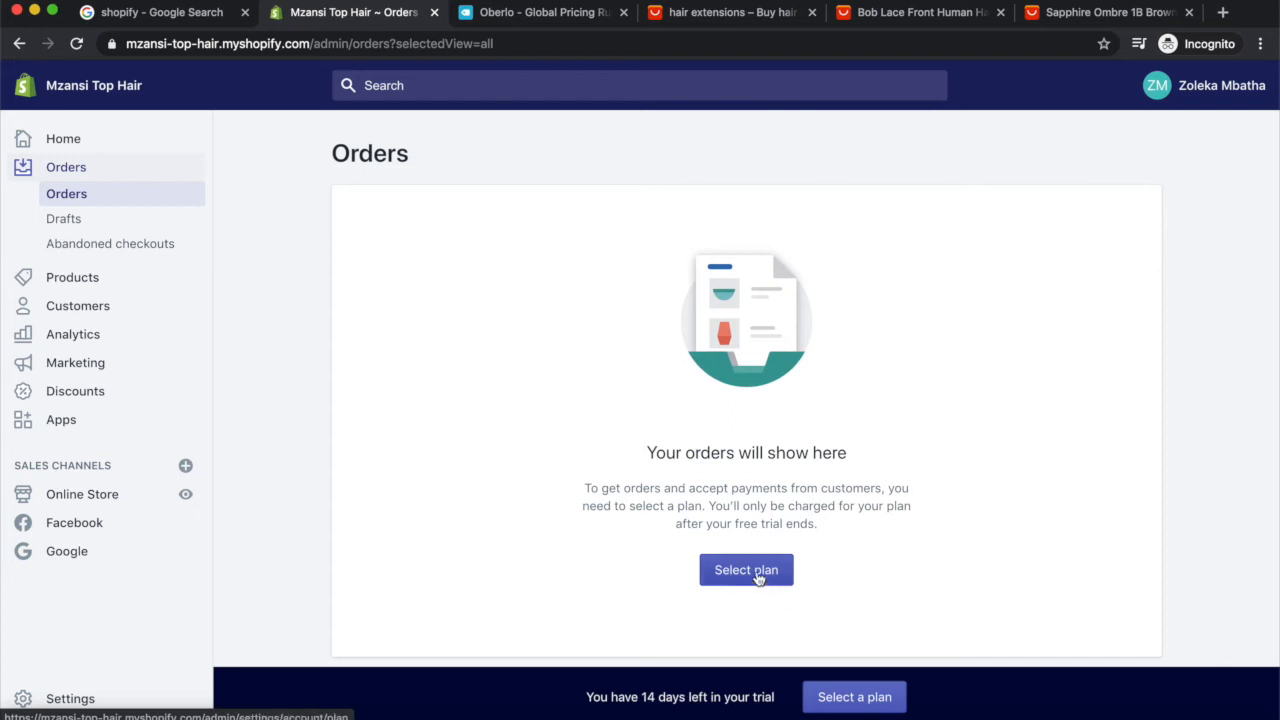
# Step: Look through the imported hair products and their inventory on the Products page
pyautogui.click(67, 281)
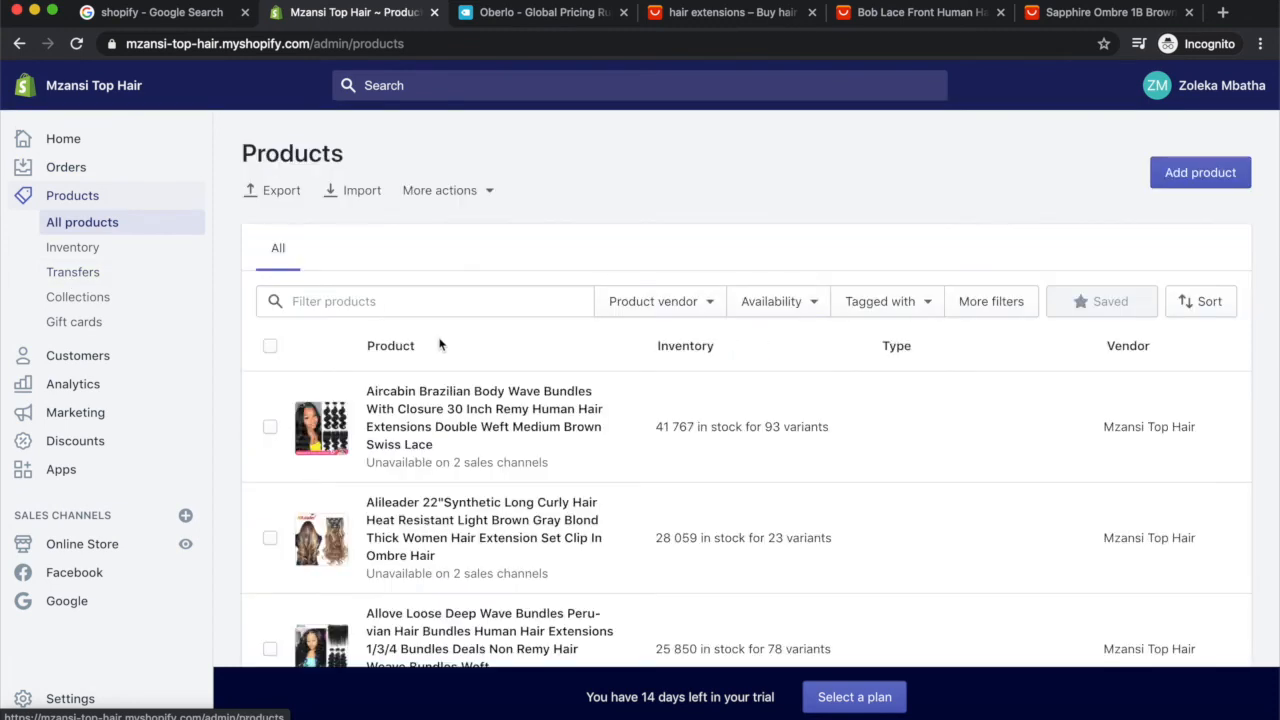
pyautogui.scroll(-1, 571, 481)
pyautogui.scroll(-1, 571, 481)
pyautogui.scroll(3, 571, 440)
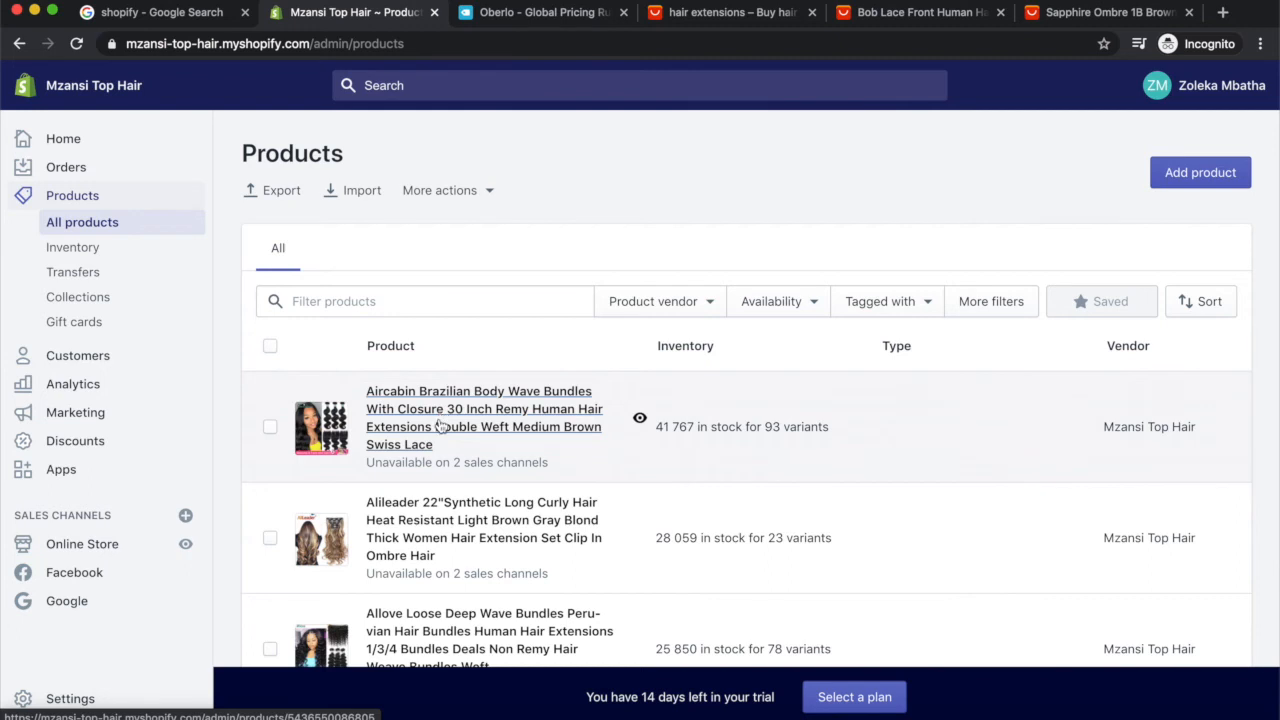
pyautogui.scroll(-3, 451, 430)
pyautogui.scroll(3, 451, 430)
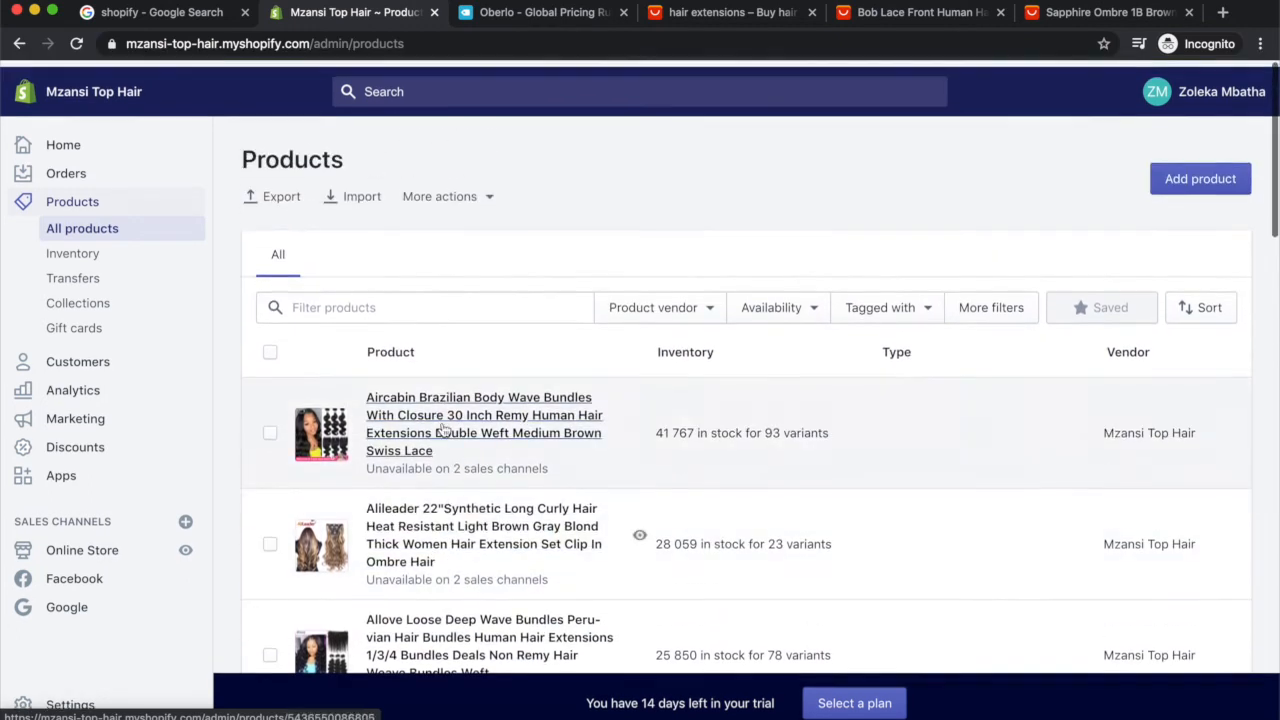
# Step: View the Customers page and its options for adding or importing customers
pyautogui.click(78, 358)
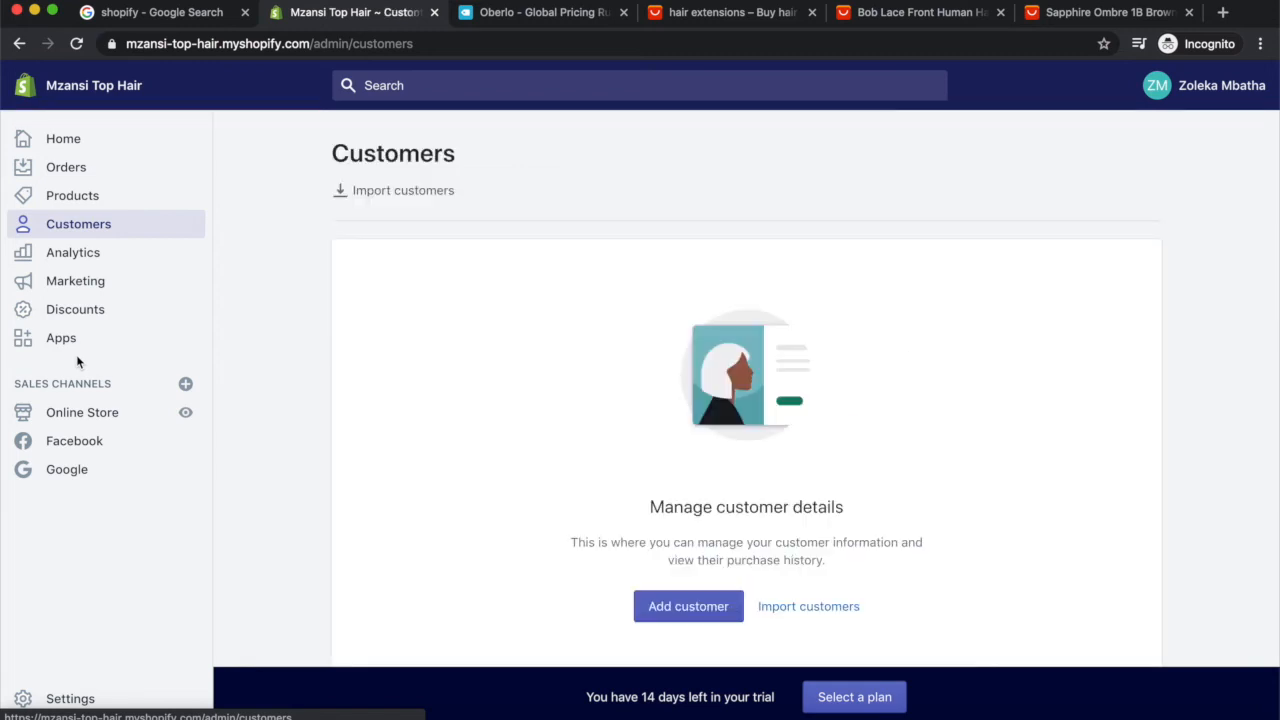
pyautogui.scroll(-1, 722, 510)
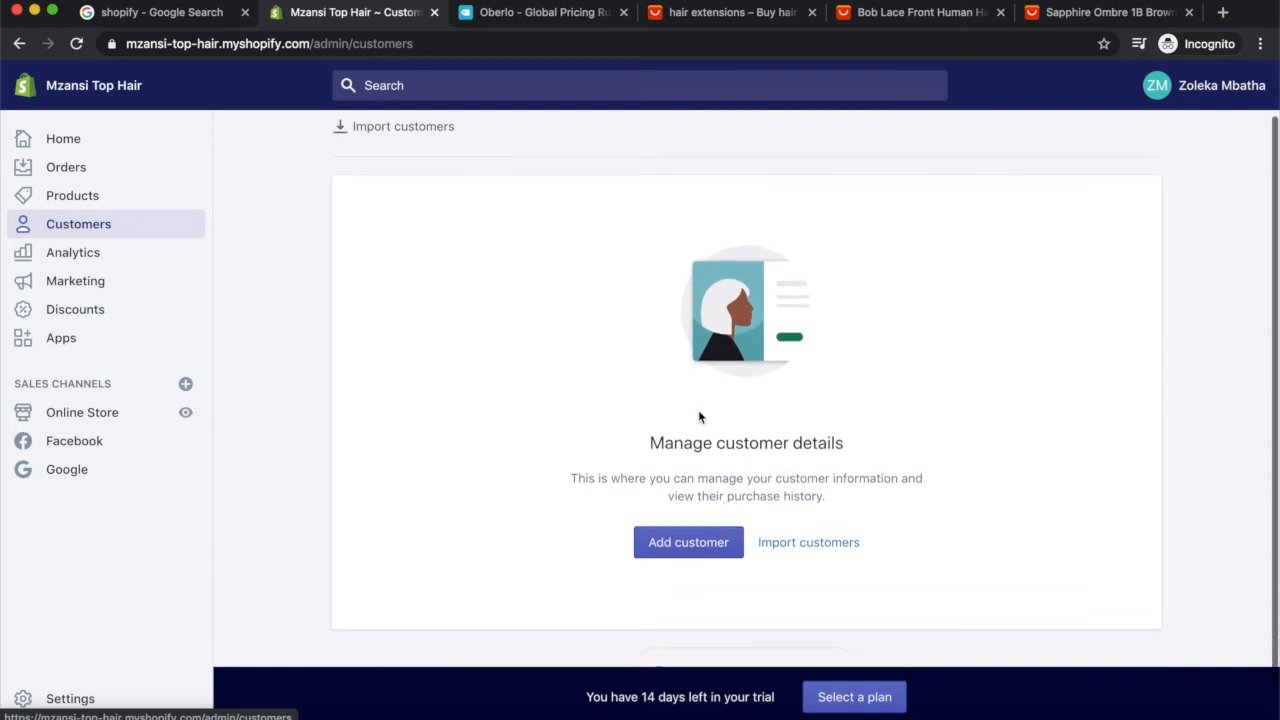
pyautogui.scroll(-1, 698, 416)
pyautogui.scroll(2, 634, 314)
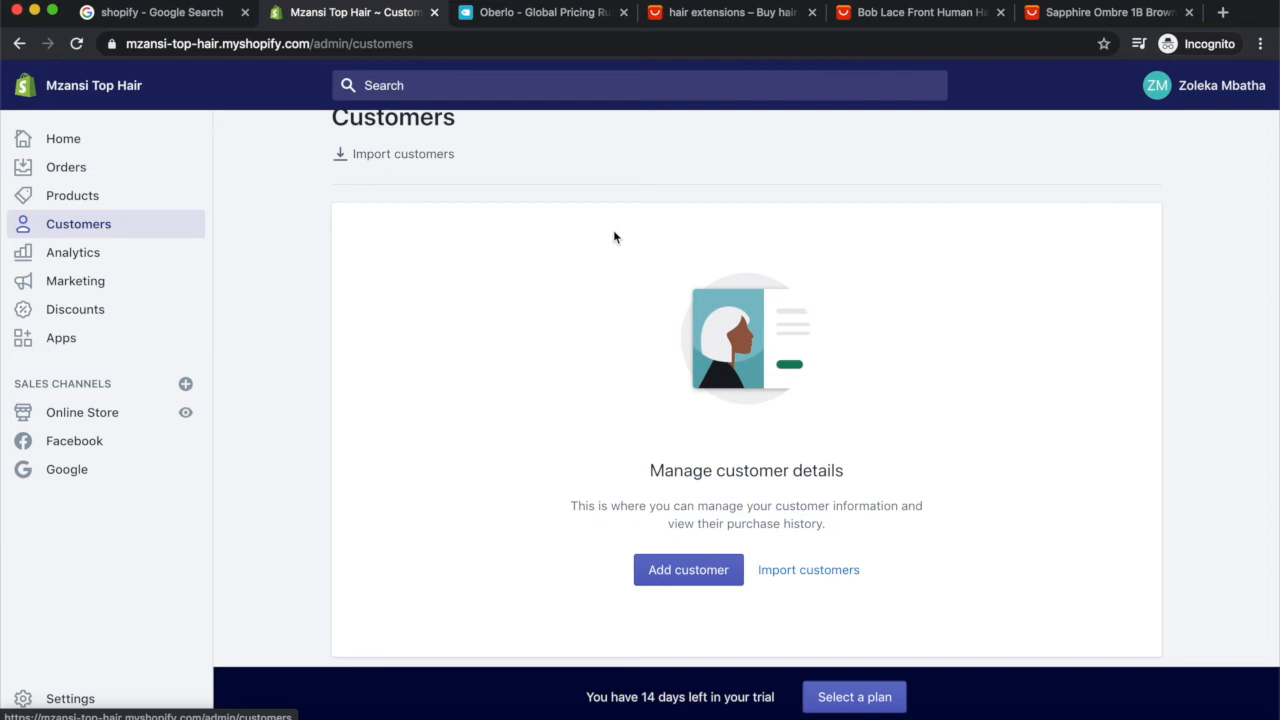
# Step: Examine the sales, sessions and traffic cards on the Analytics overview dashboard
pyautogui.click(68, 258)
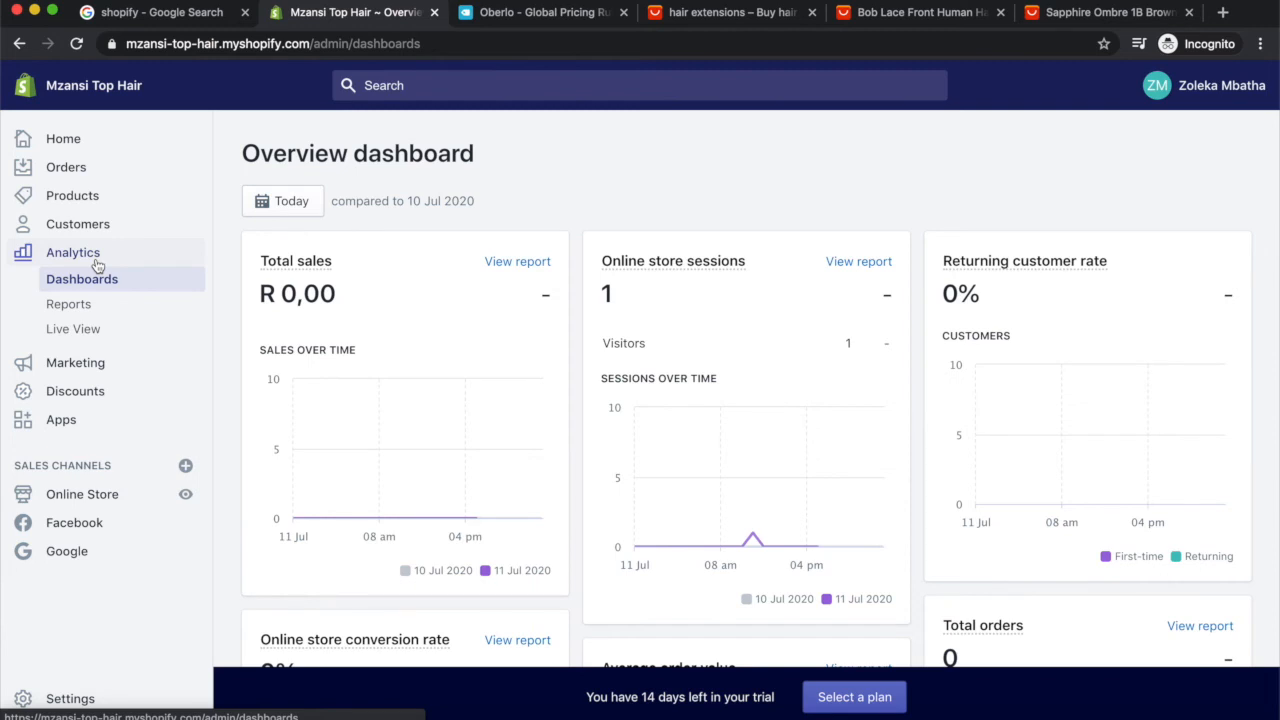
pyautogui.scroll(-2, 120, 314)
pyautogui.moveTo(378, 336)
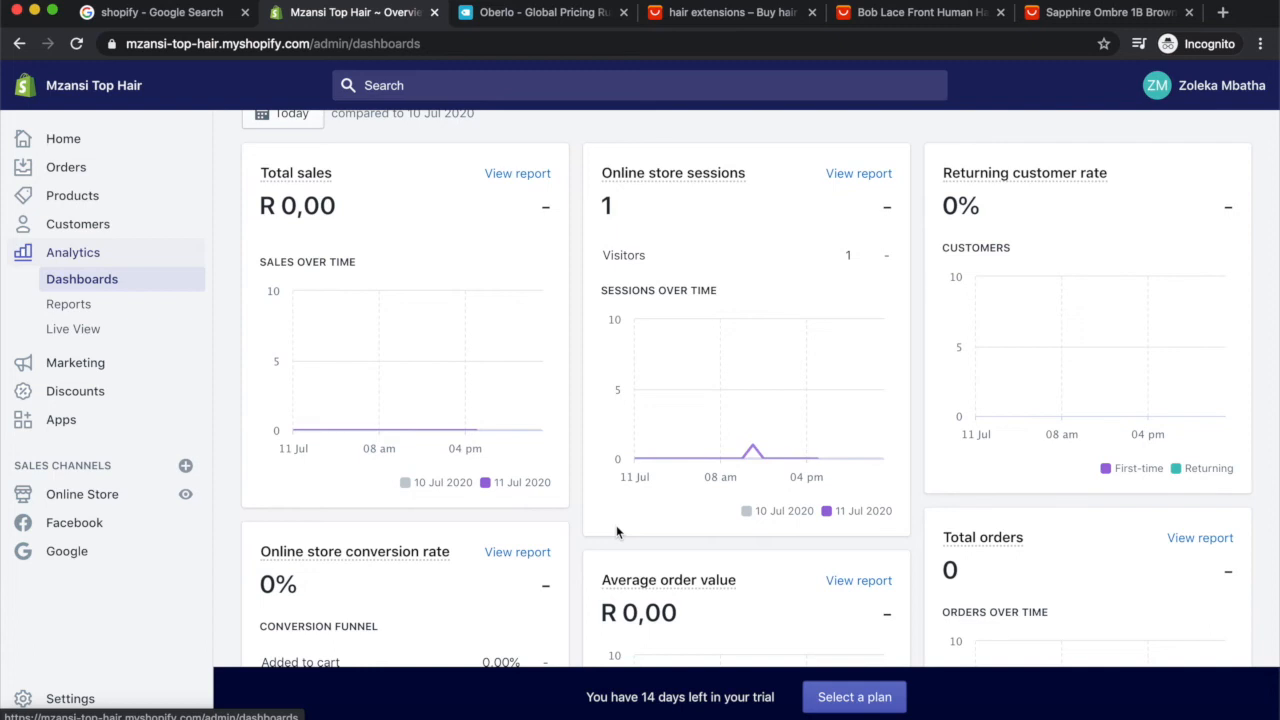
pyautogui.scroll(-10, 616, 532)
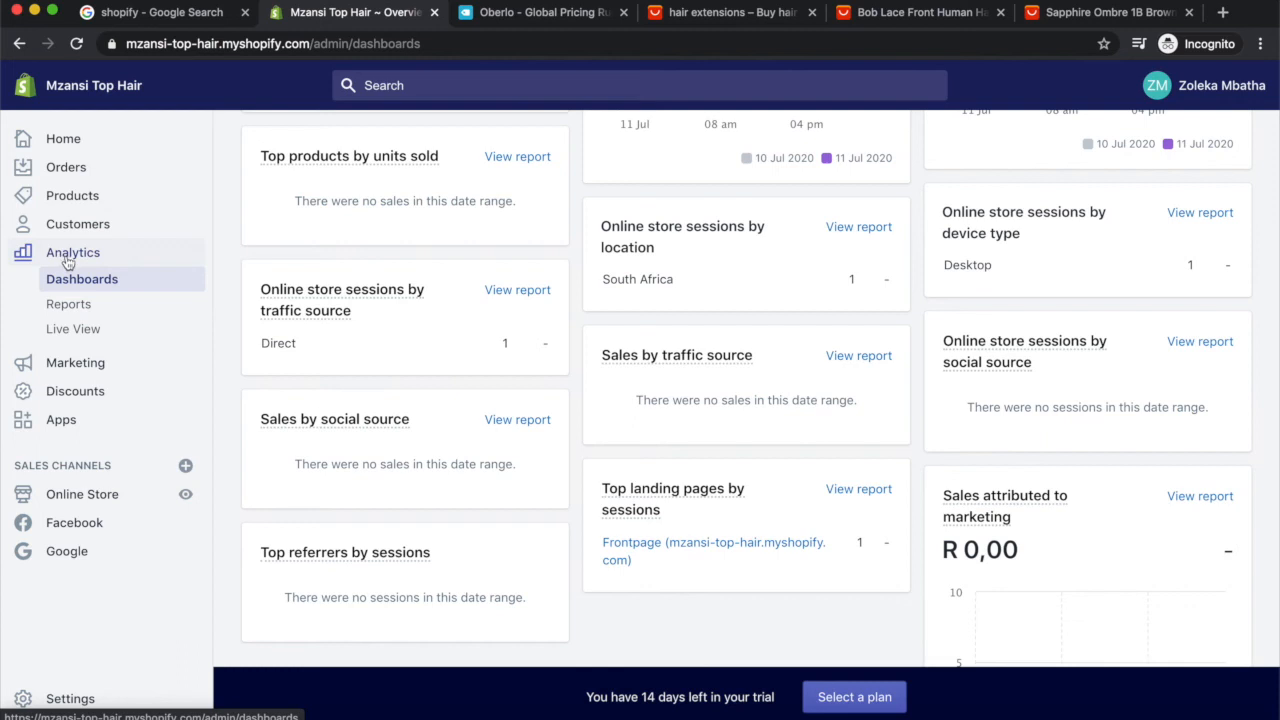
# Step: Review the Marketing overview, including its results, recent marketing and suggested marketing apps
pyautogui.click(66, 366)
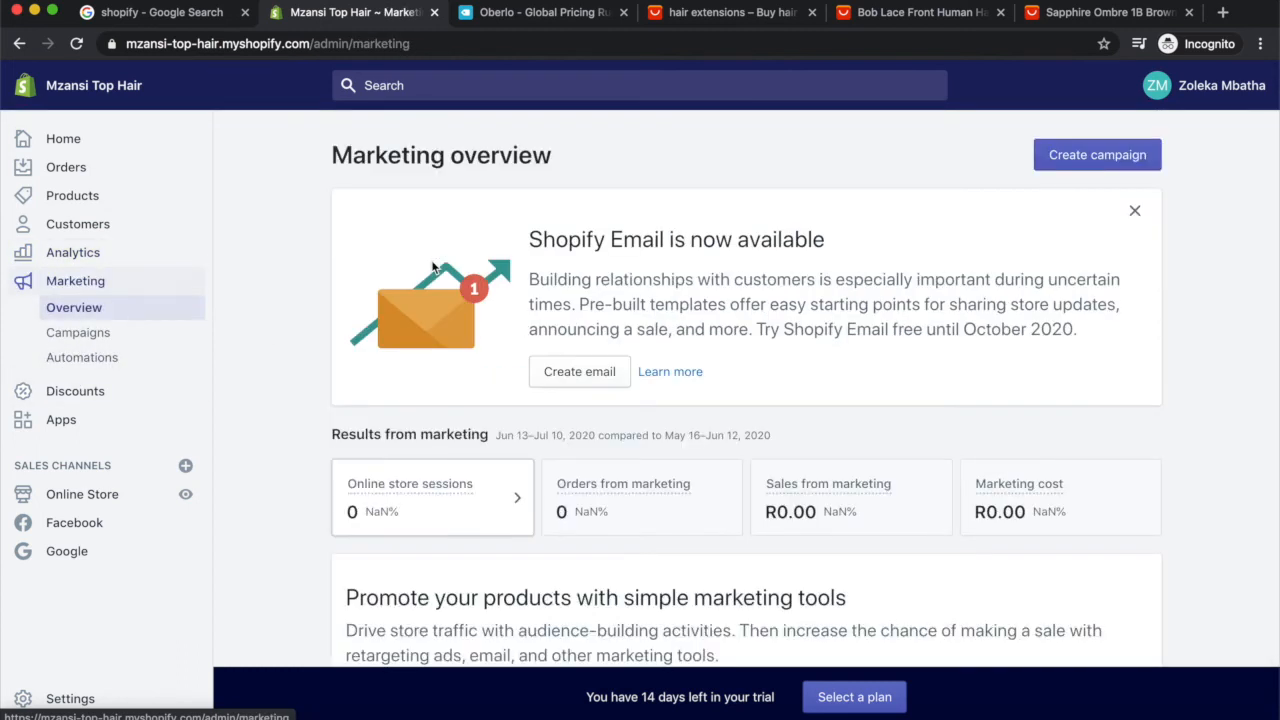
pyautogui.scroll(-5, 600, 518)
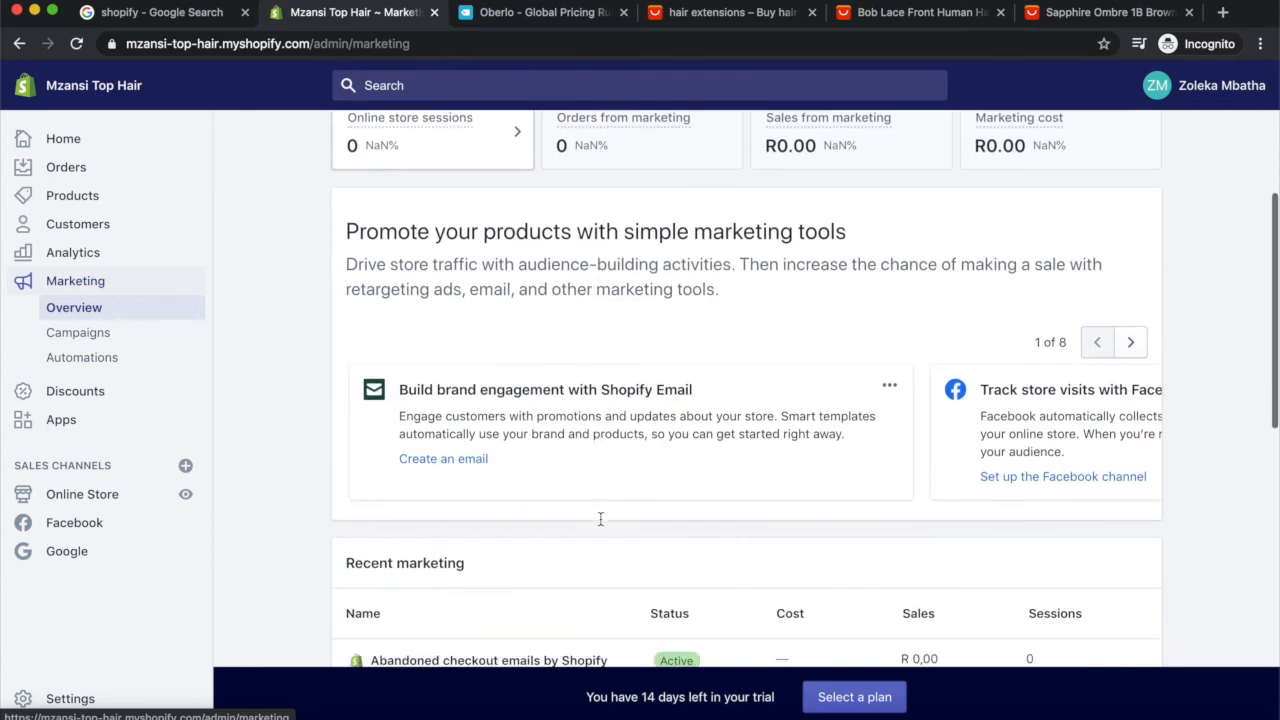
pyautogui.scroll(3, 600, 518)
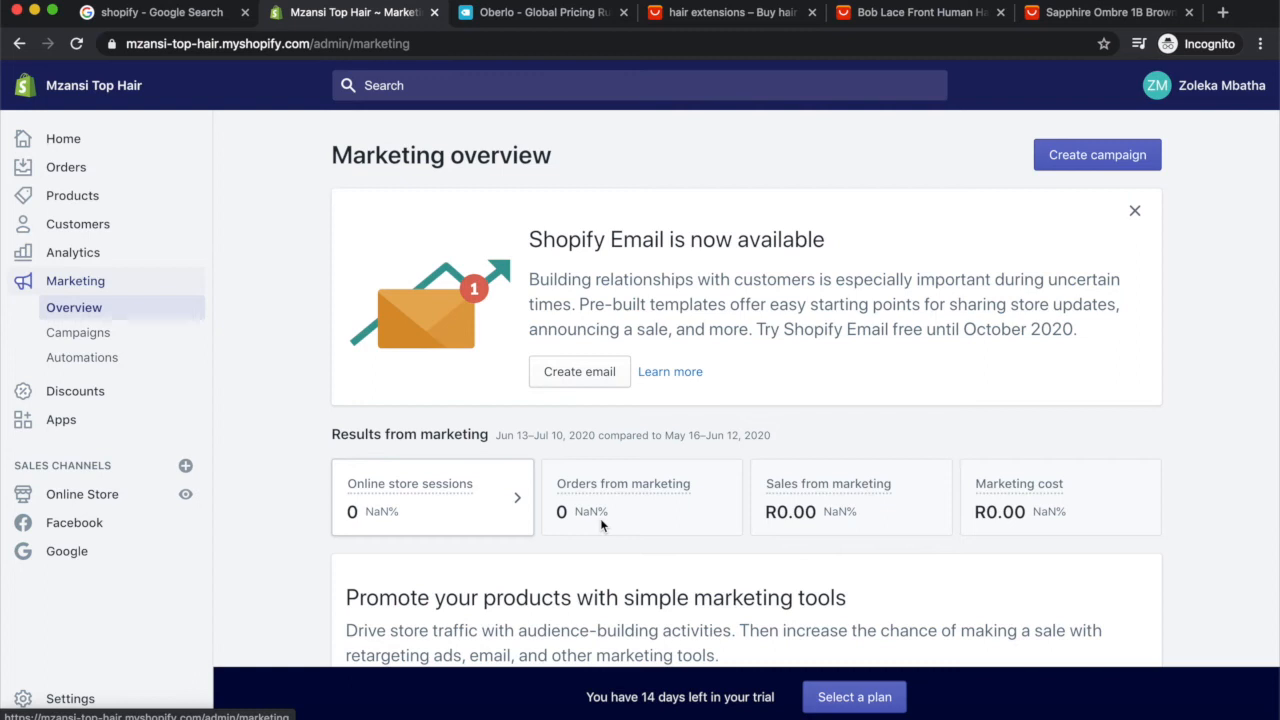
pyautogui.scroll(-6, 601, 520)
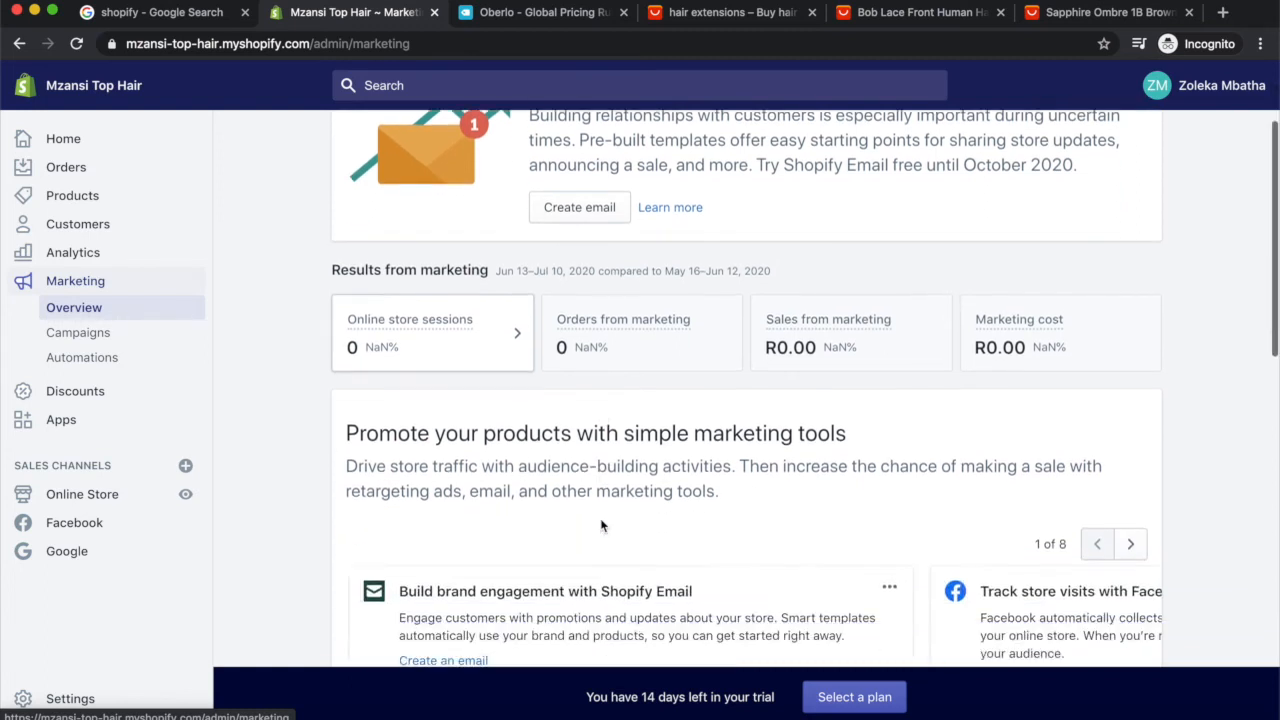
pyautogui.scroll(-2, 601, 524)
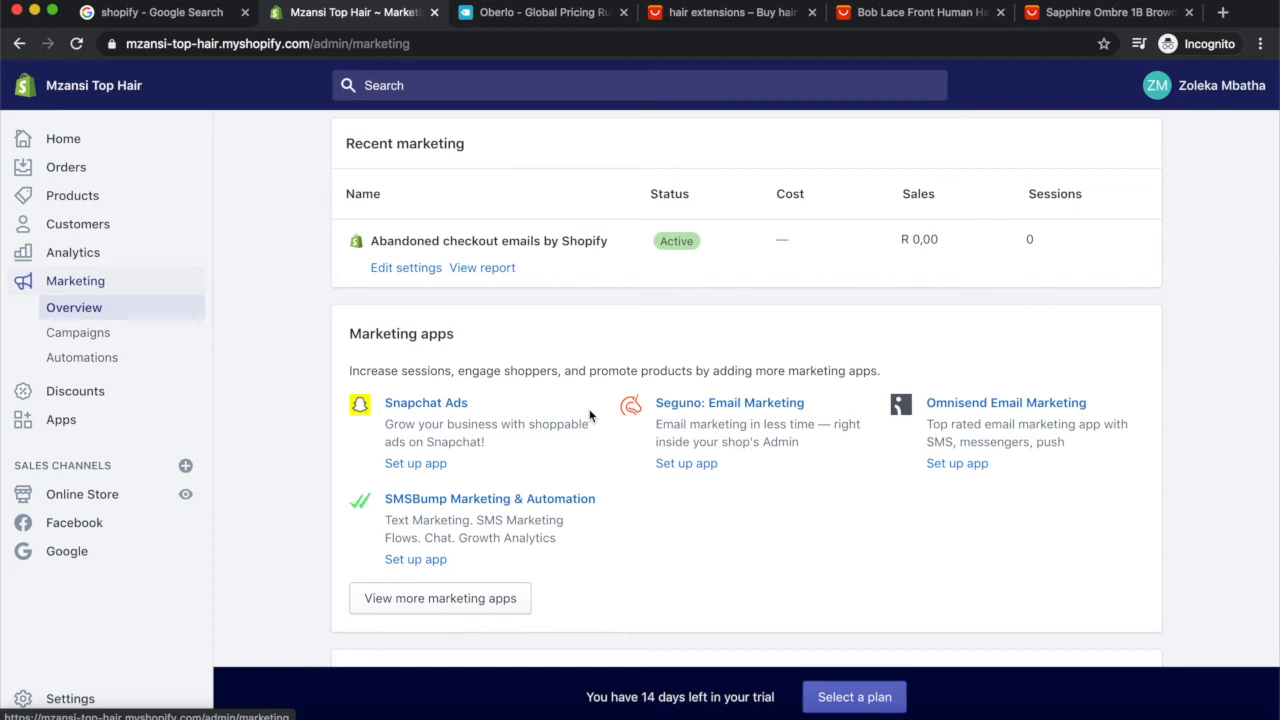
# Step: Look over the Discounts page and the list of installed apps on the Apps page
pyautogui.click(95, 392)
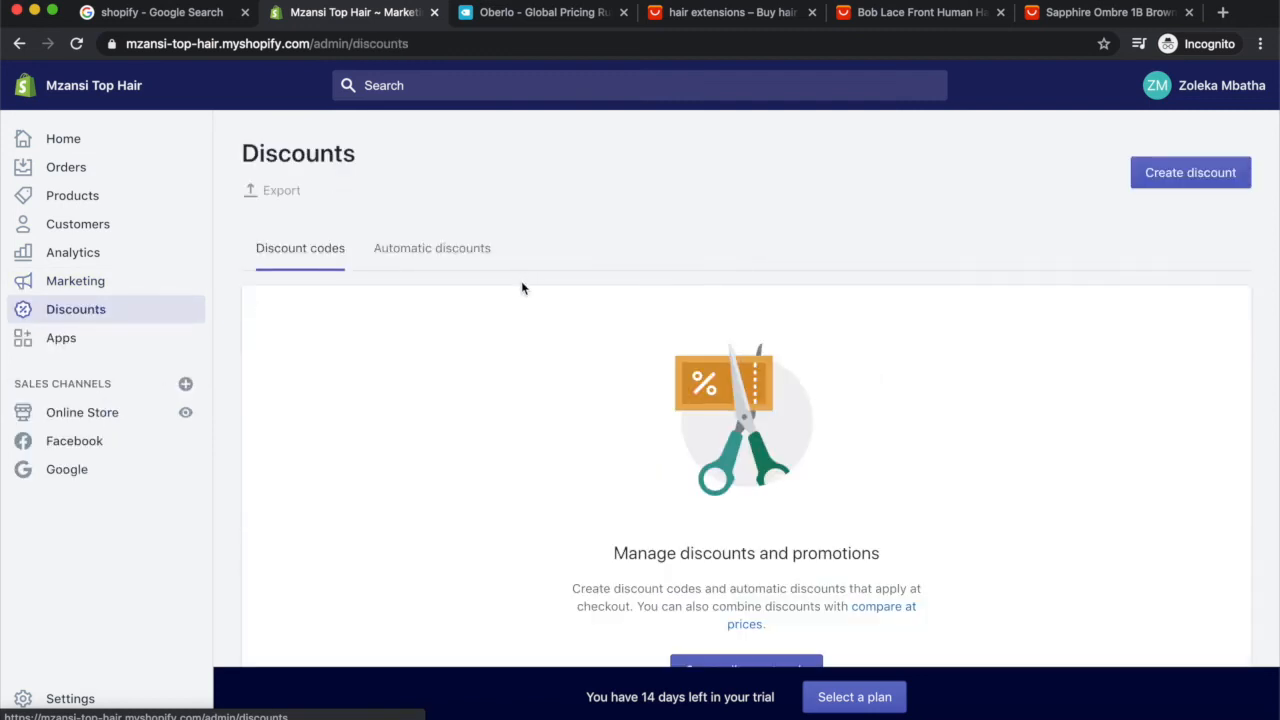
pyautogui.scroll(-3, 521, 288)
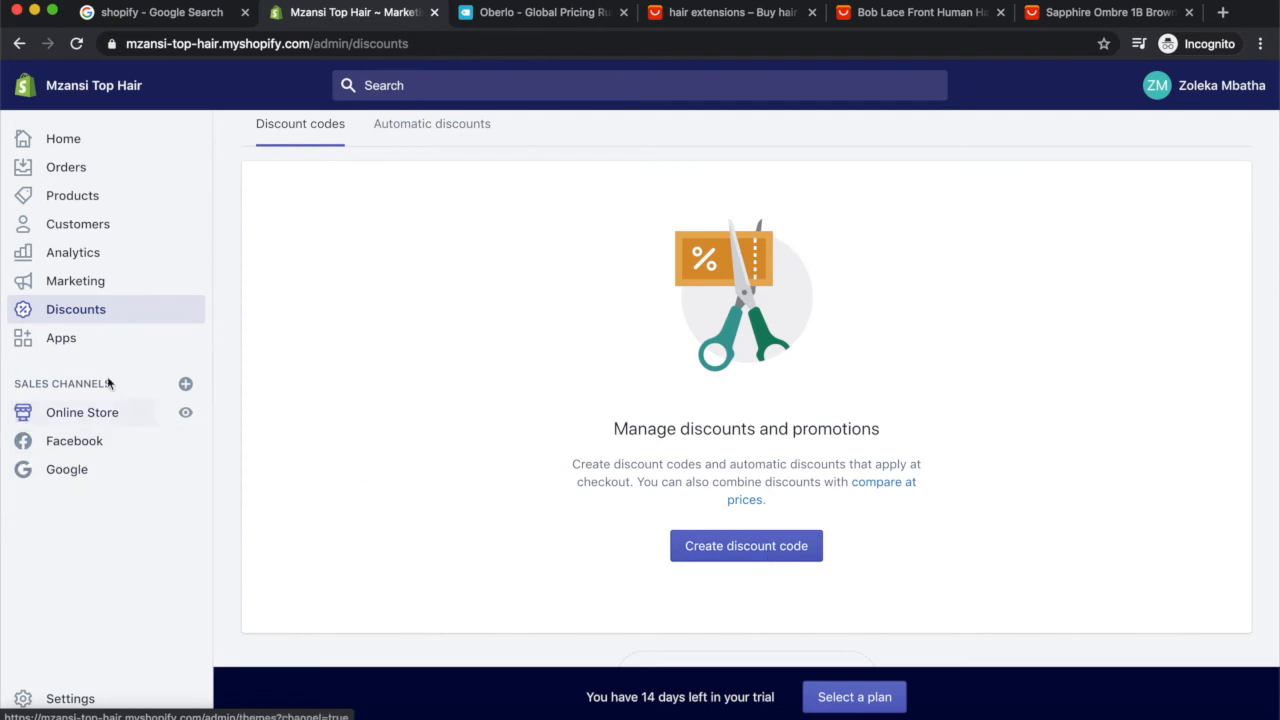
pyautogui.click(62, 340)
pyautogui.scroll(-1, 414, 402)
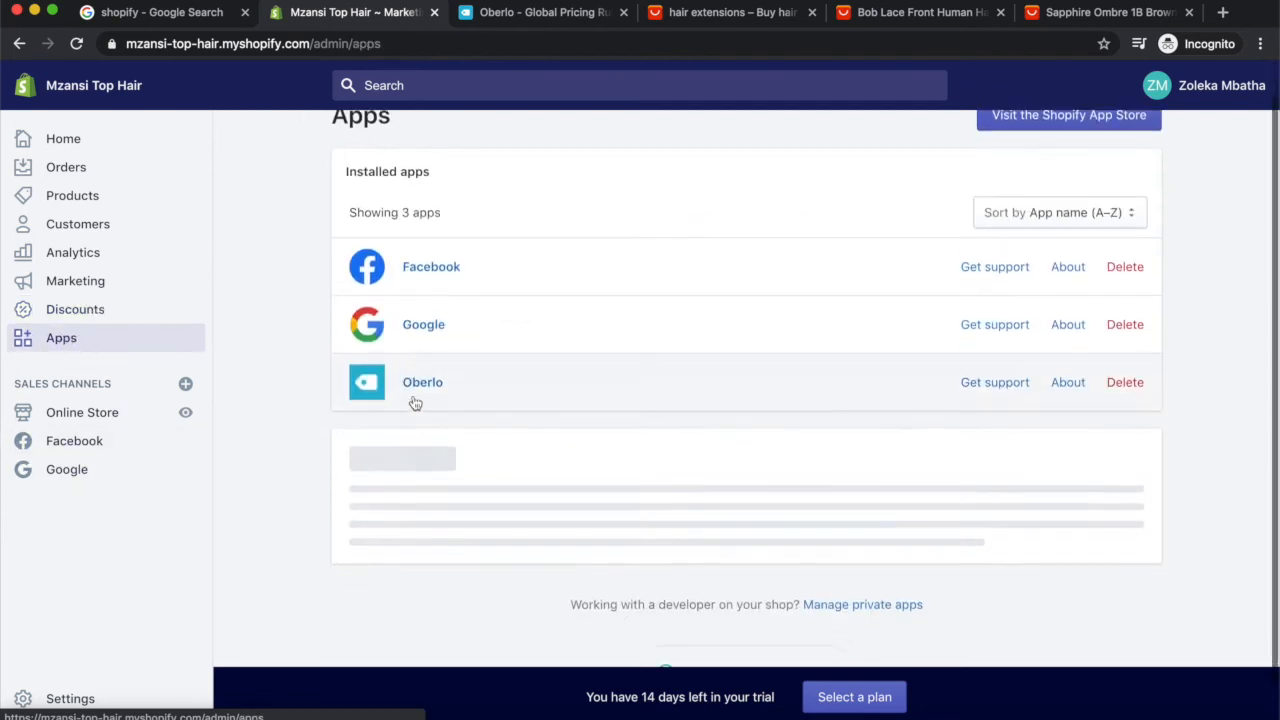
pyautogui.scroll(2, 650, 366)
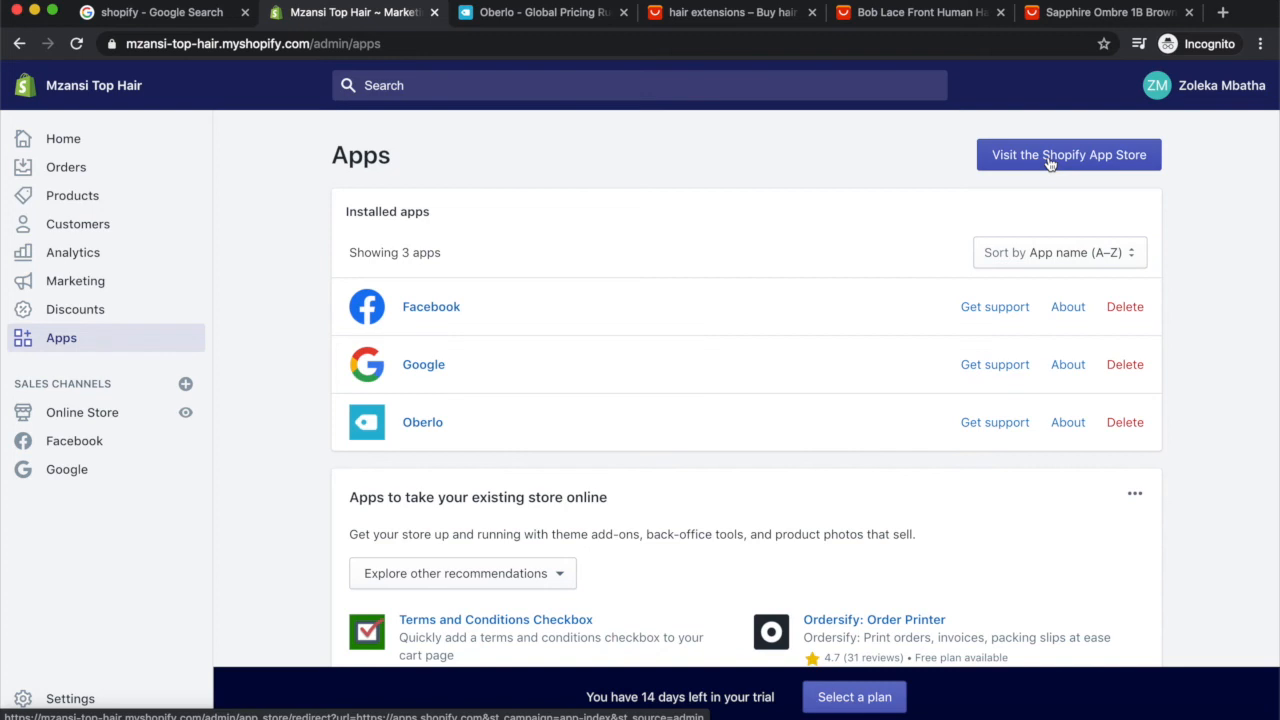
# Step: Review the setup tasks on the admin Home page and open the domain settings from the Add domain task
pyautogui.click(64, 142)
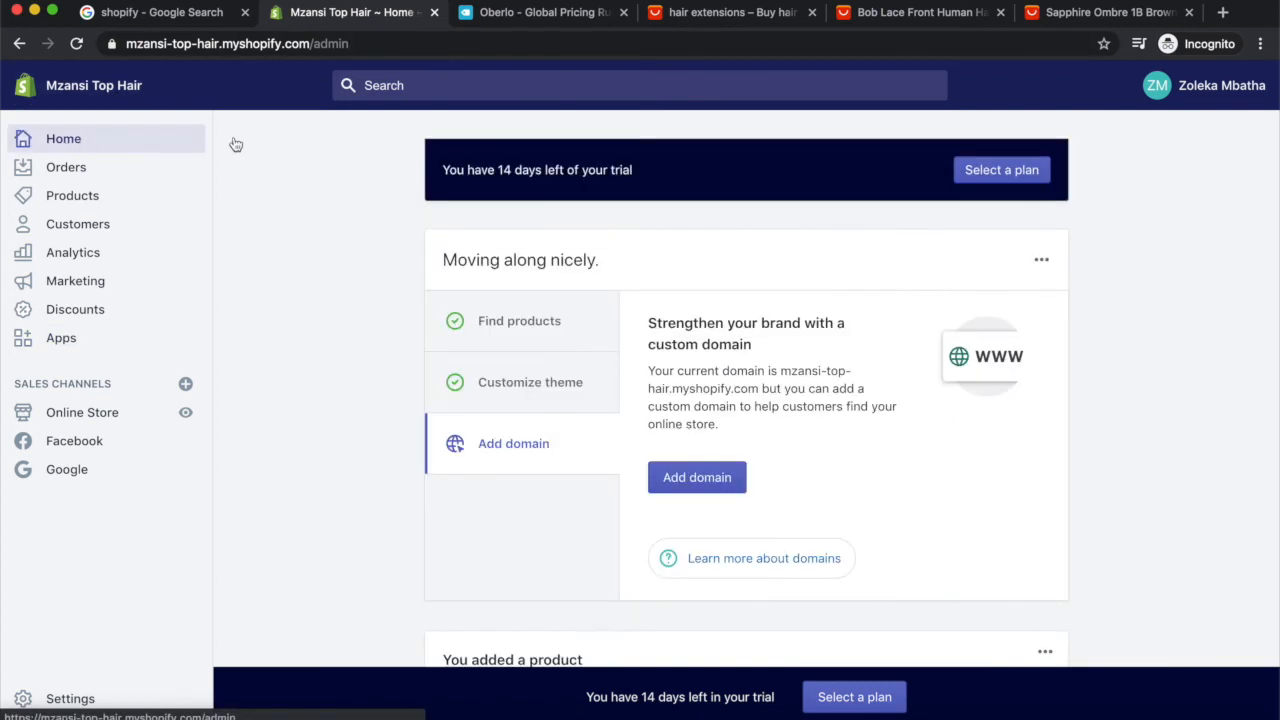
pyautogui.scroll(-1, 510, 513)
pyautogui.scroll(-1, 510, 514)
pyautogui.scroll(1, 511, 514)
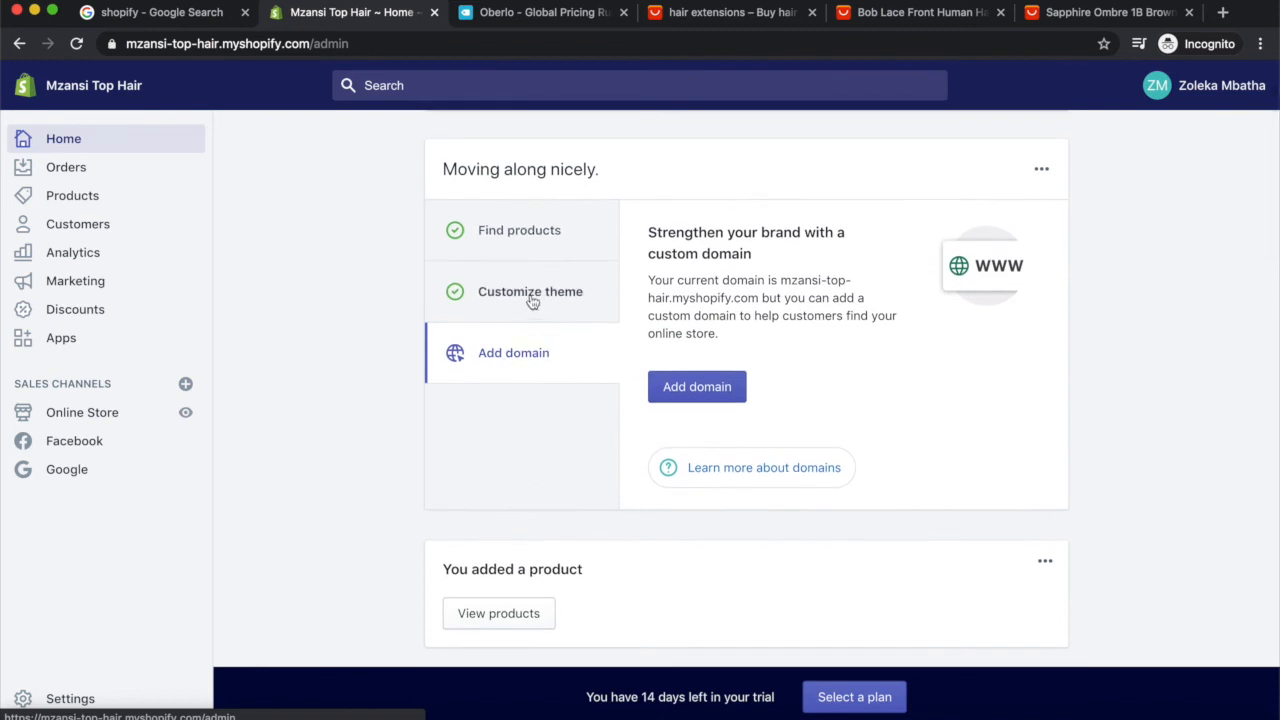
pyautogui.scroll(-1, 518, 410)
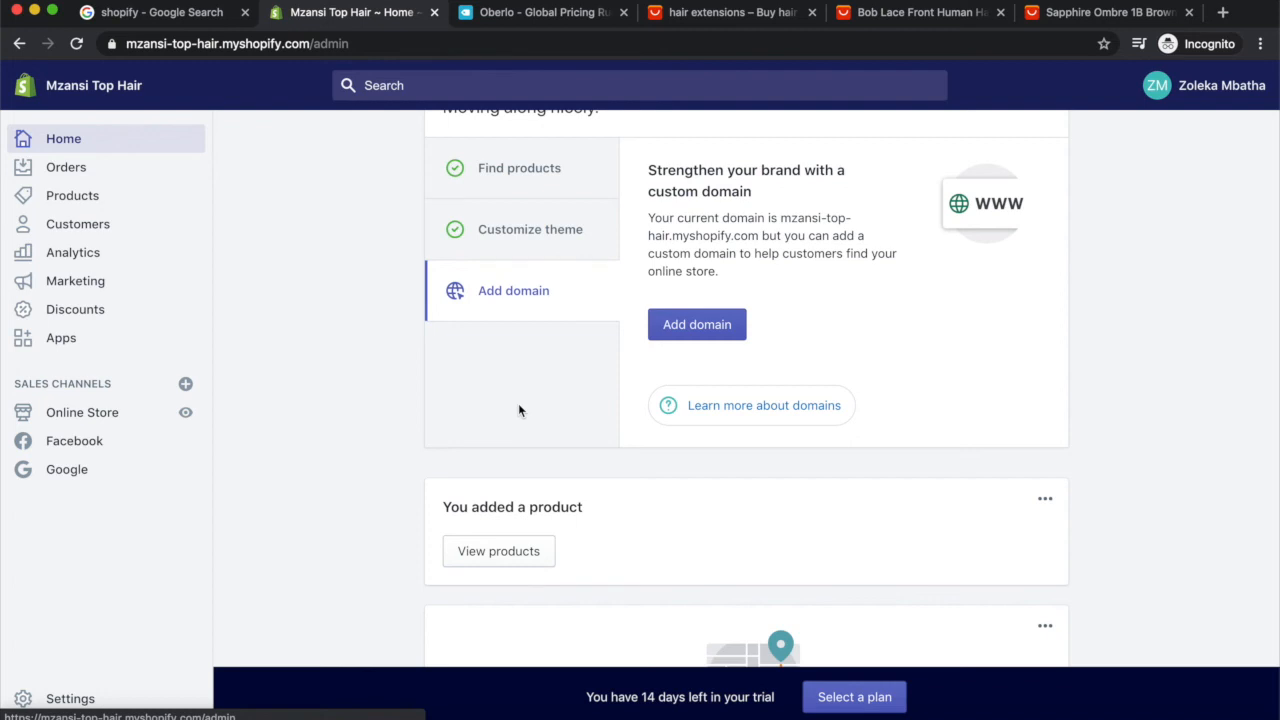
pyautogui.scroll(3, 518, 410)
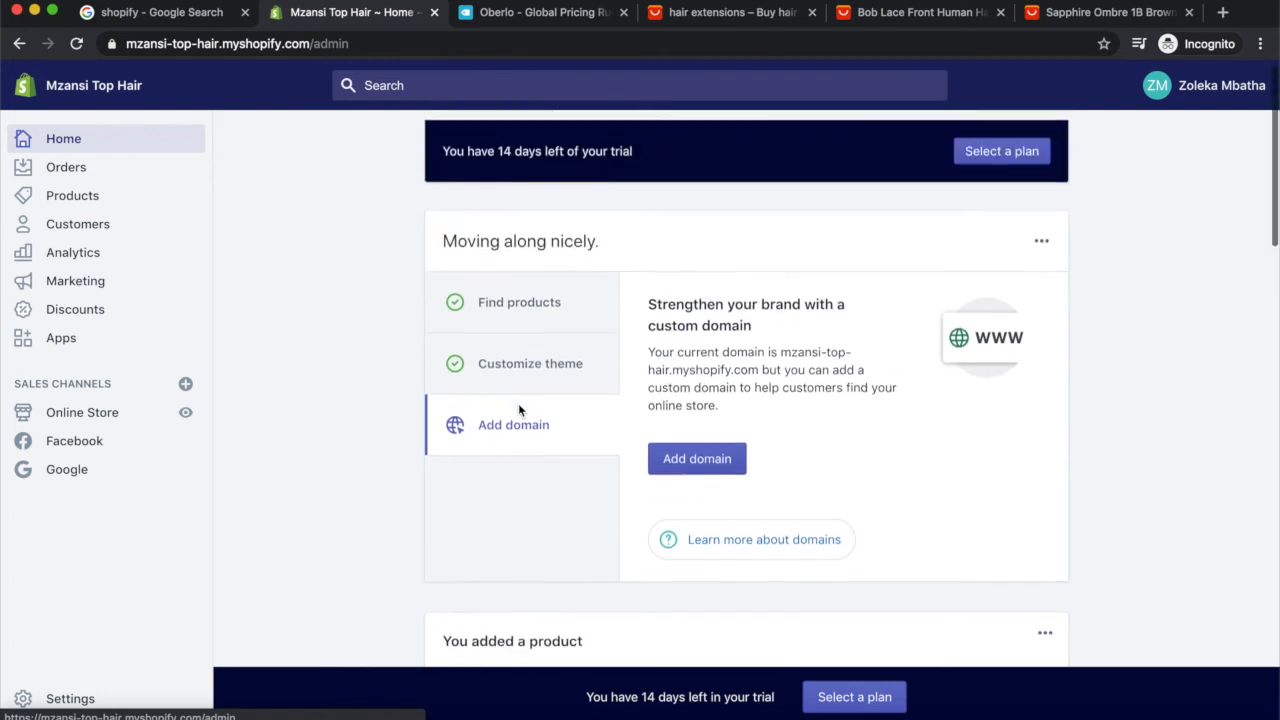
pyautogui.scroll(-3, 560, 392)
pyautogui.click(688, 323)
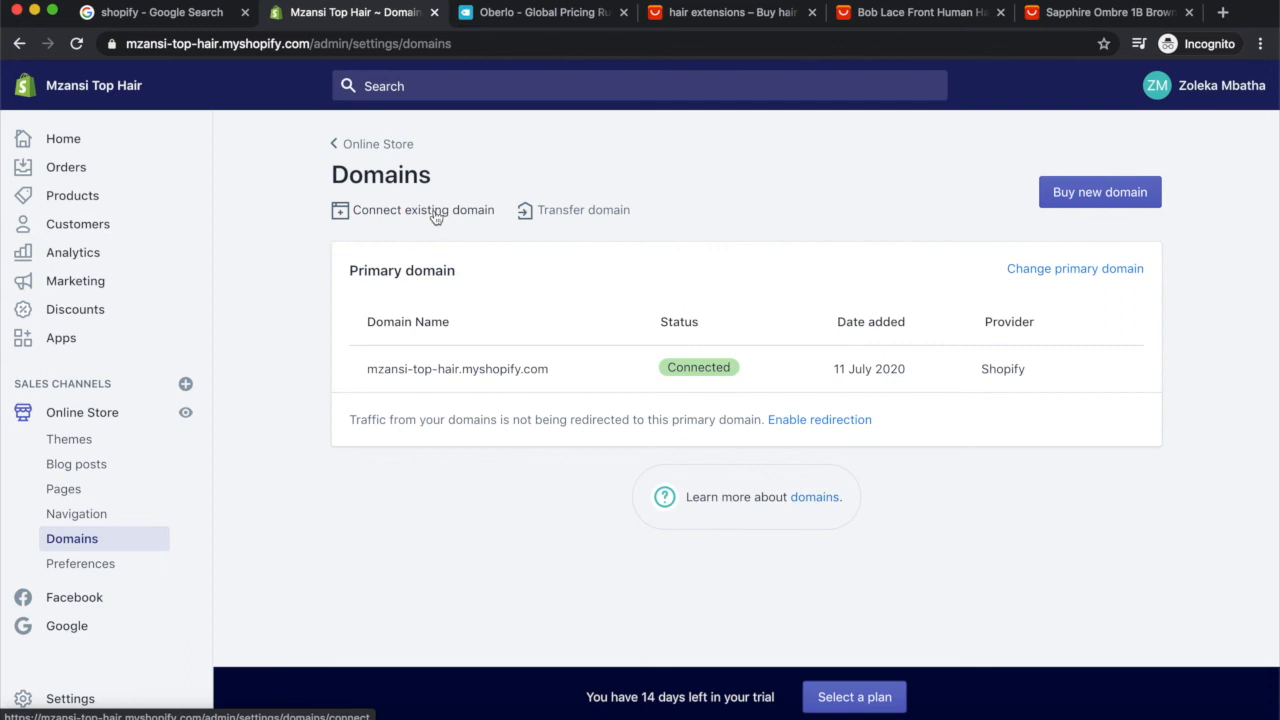
# Step: Return to the Themes page and open the password protection settings through its option to disable the store password
pyautogui.click(367, 150)
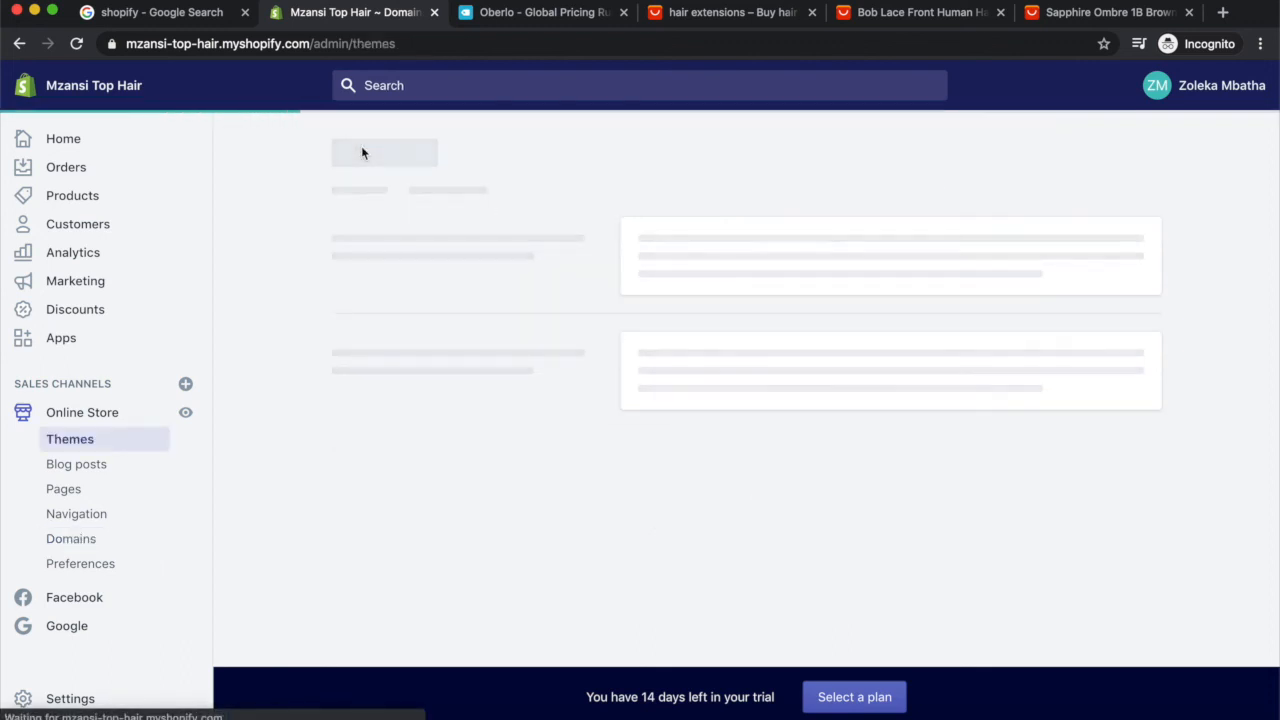
pyautogui.scroll(-3, 388, 326)
pyautogui.scroll(3, 388, 326)
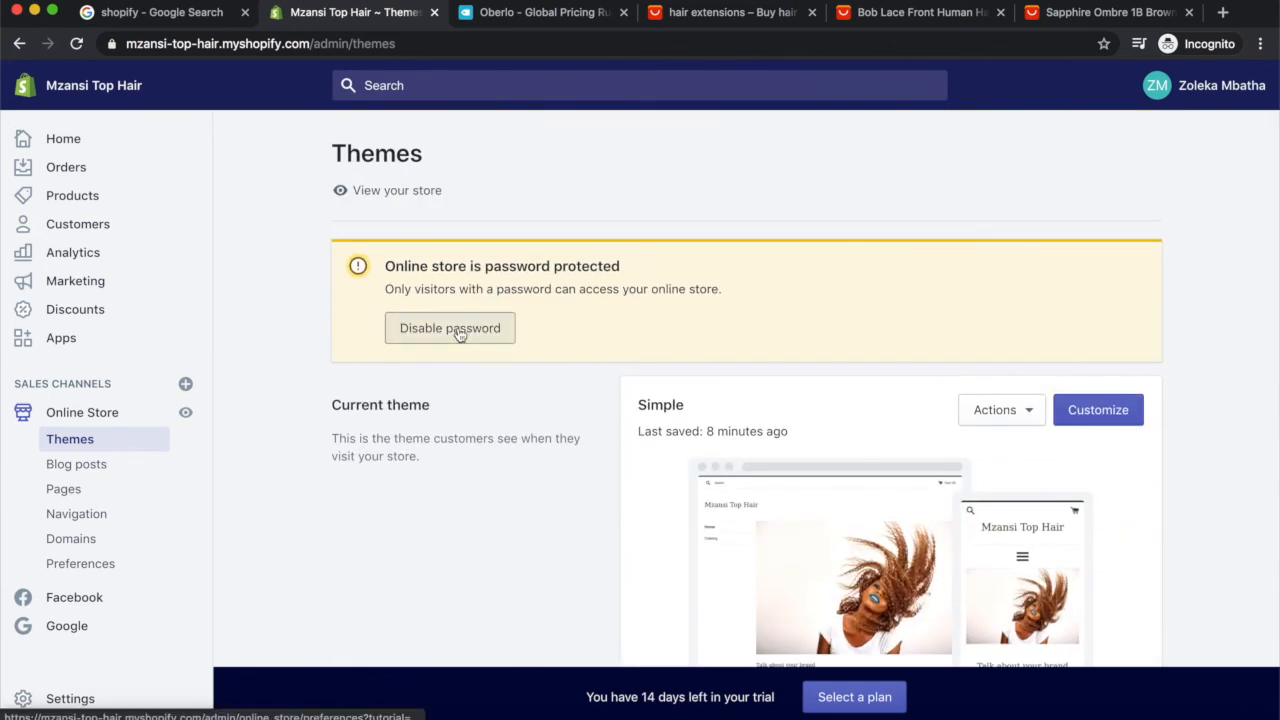
pyautogui.click(459, 334)
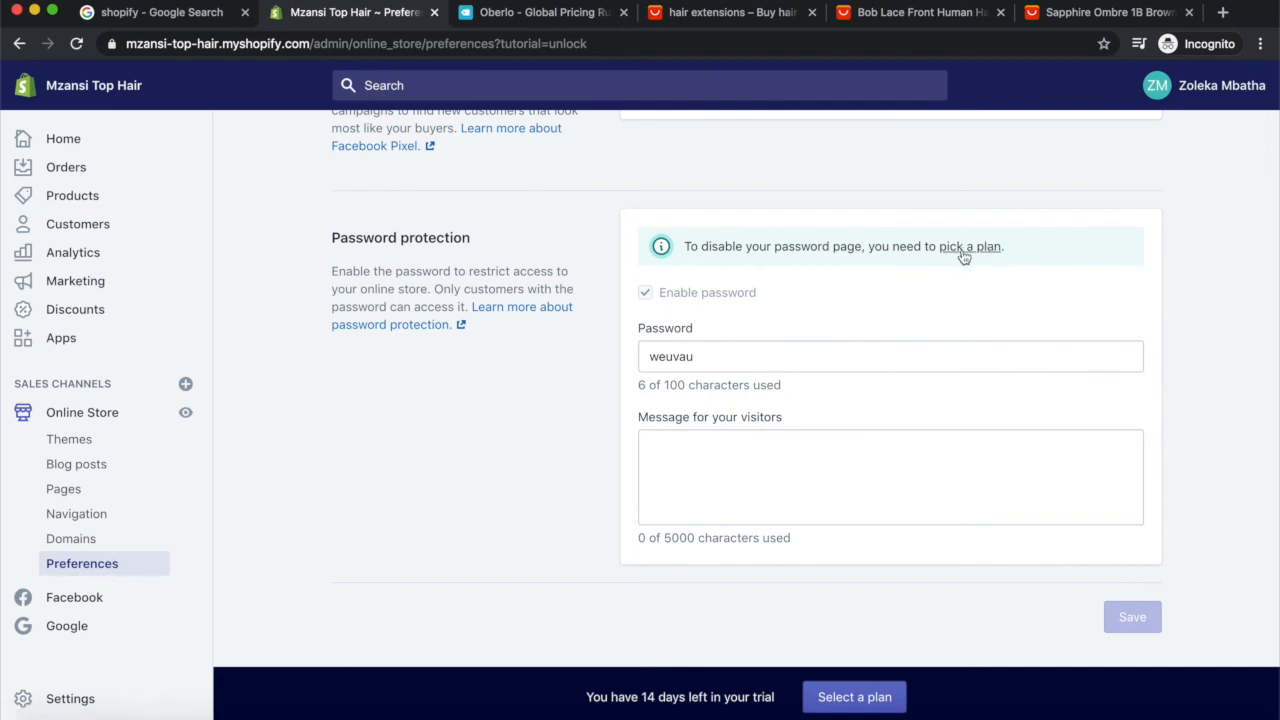
# Step: Examine the homepage title, meta description, social sharing image, Google Analytics and Facebook Pixel settings on the Preferences page
pyautogui.scroll(10, 885, 345)
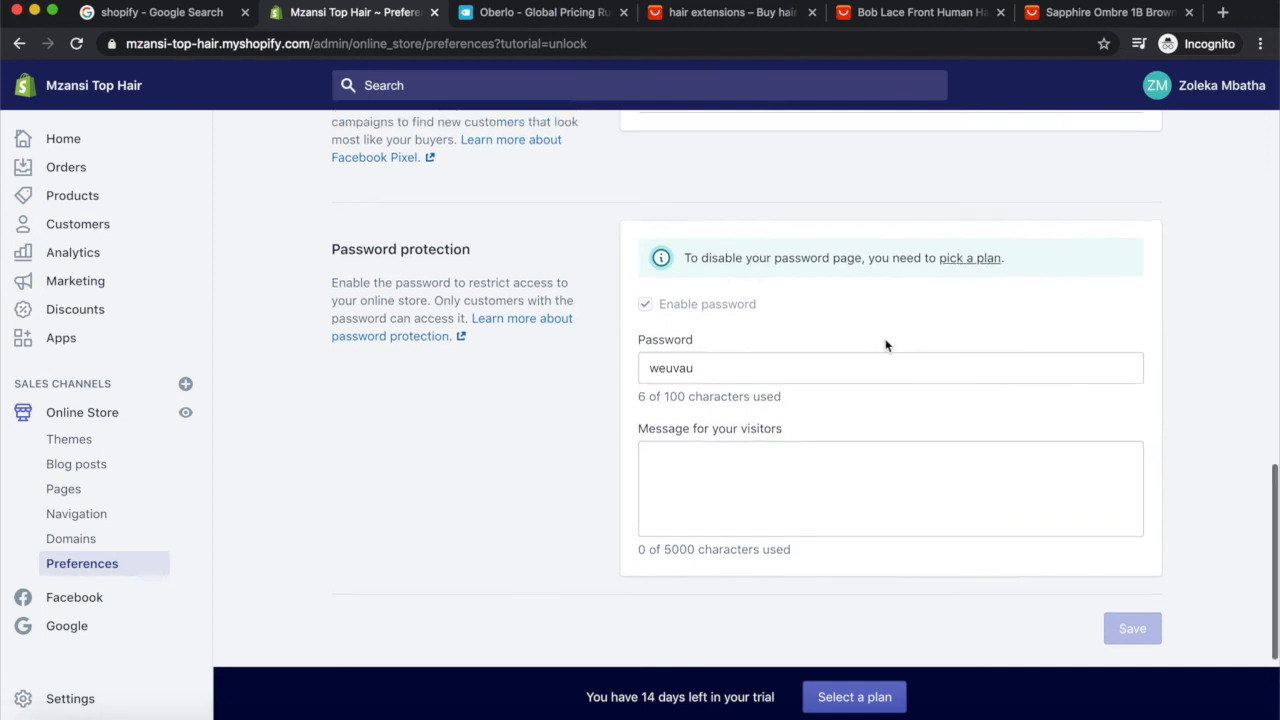
pyautogui.scroll(3, 885, 345)
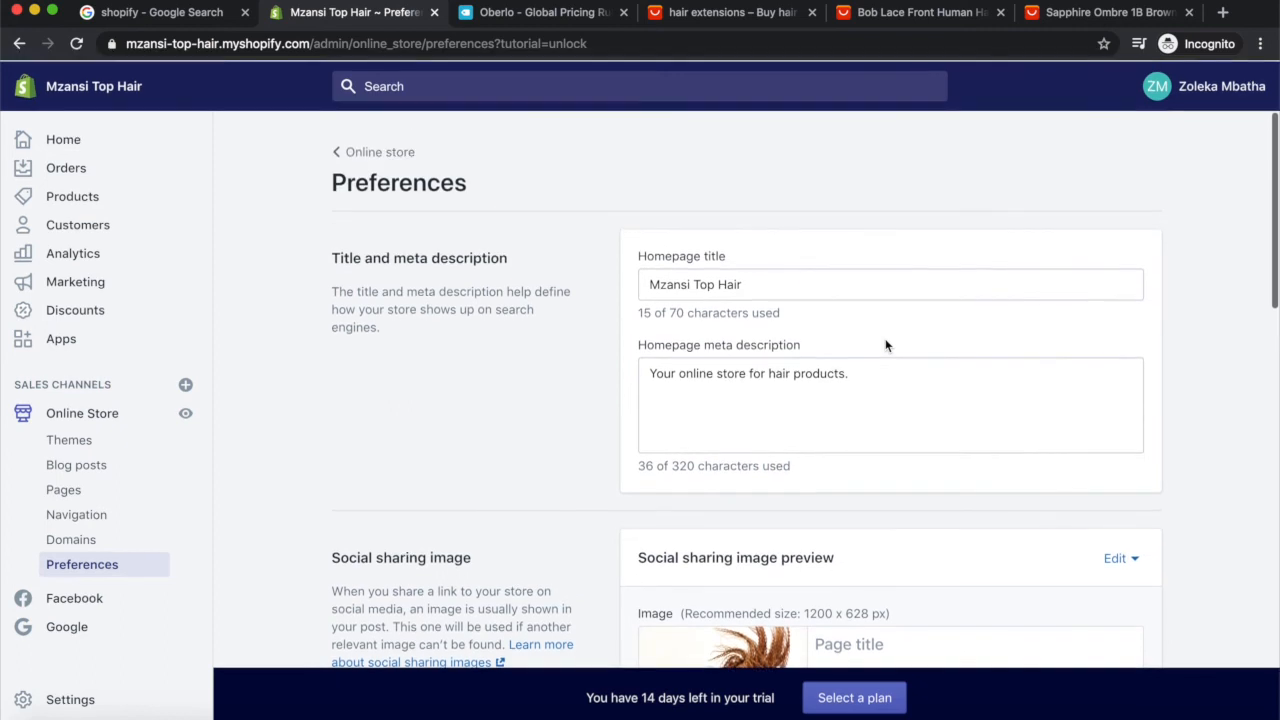
pyautogui.scroll(-2, 810, 214)
pyautogui.click(771, 185)
pyautogui.click(891, 282)
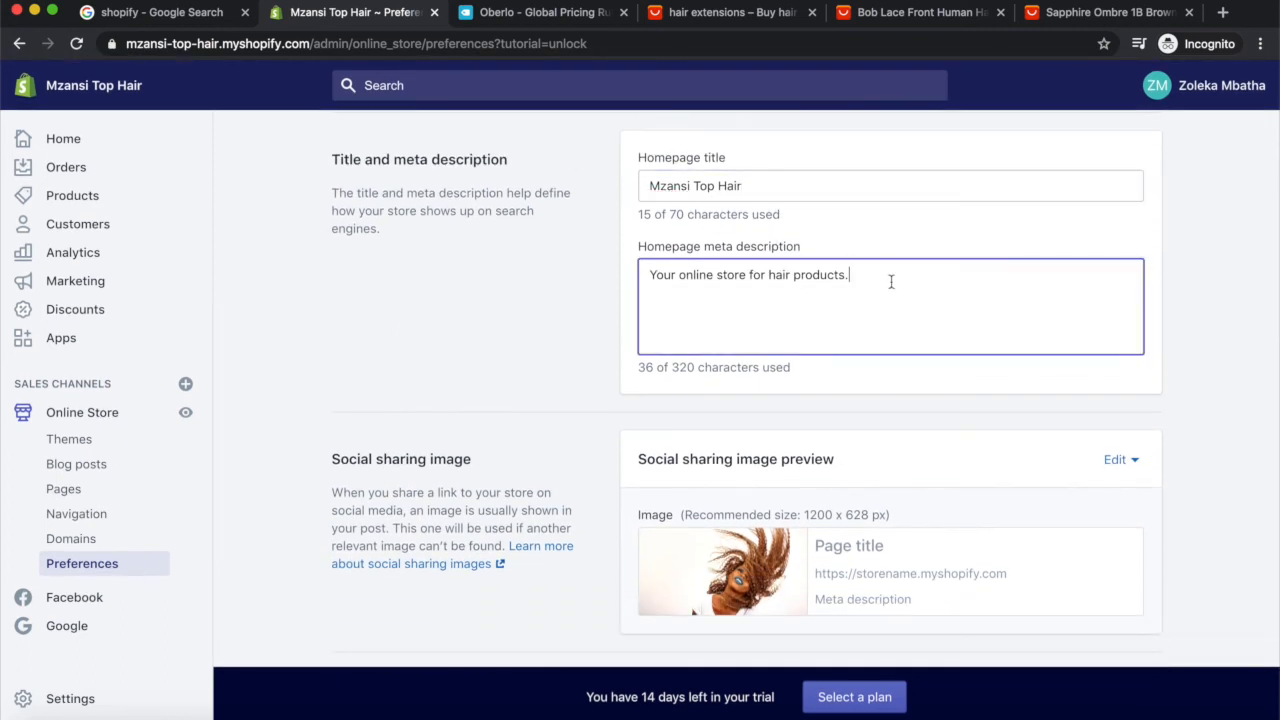
pyautogui.scroll(-3, 877, 306)
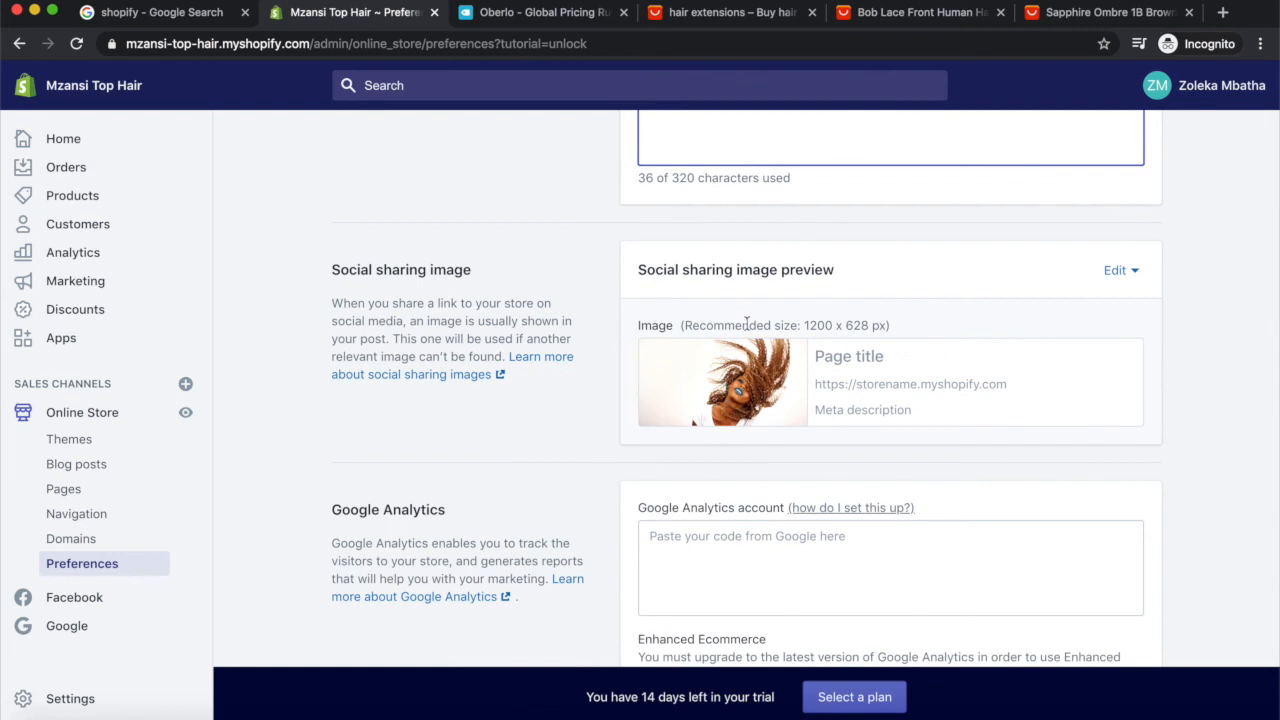
pyautogui.scroll(-1, 845, 405)
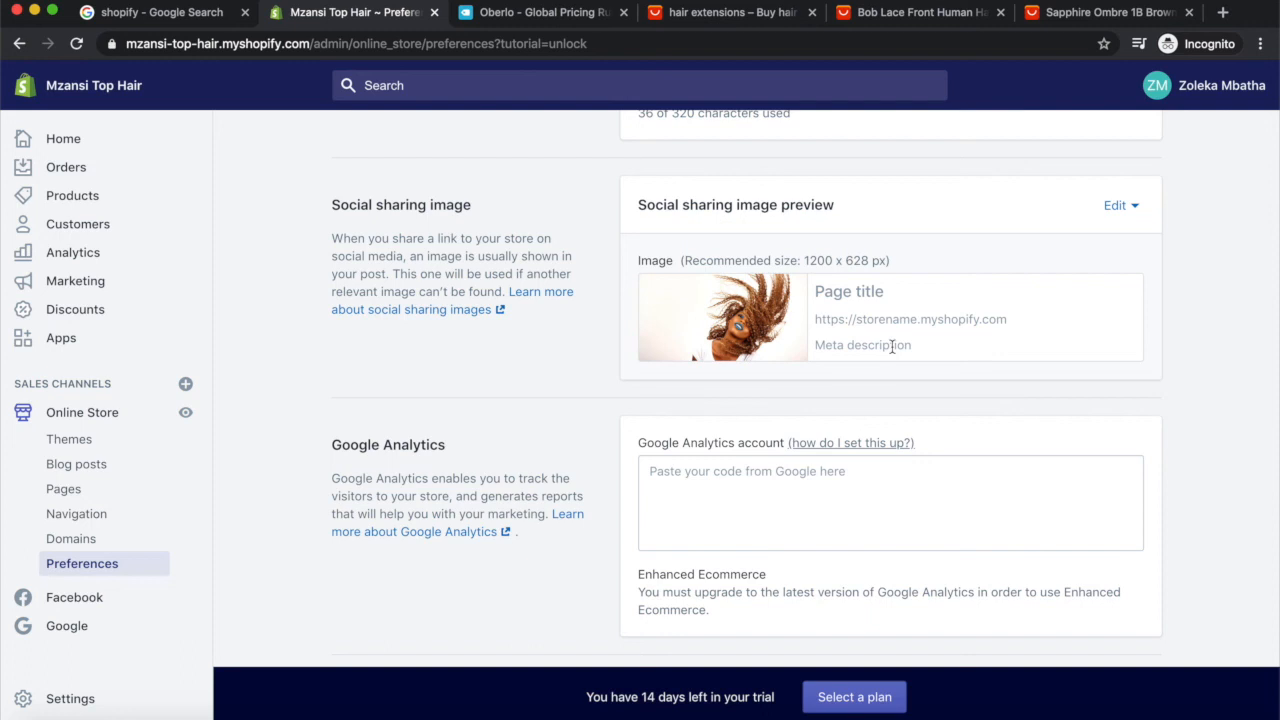
pyautogui.scroll(-2, 892, 346)
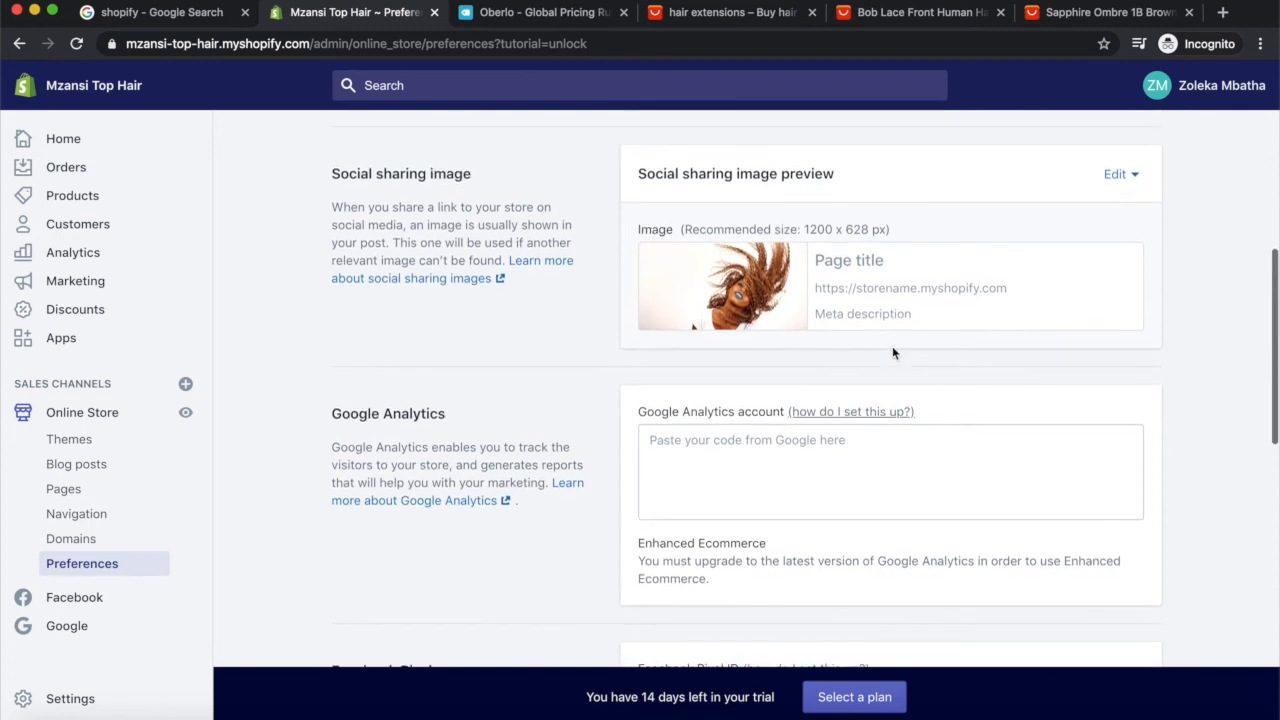
pyautogui.scroll(-2, 892, 346)
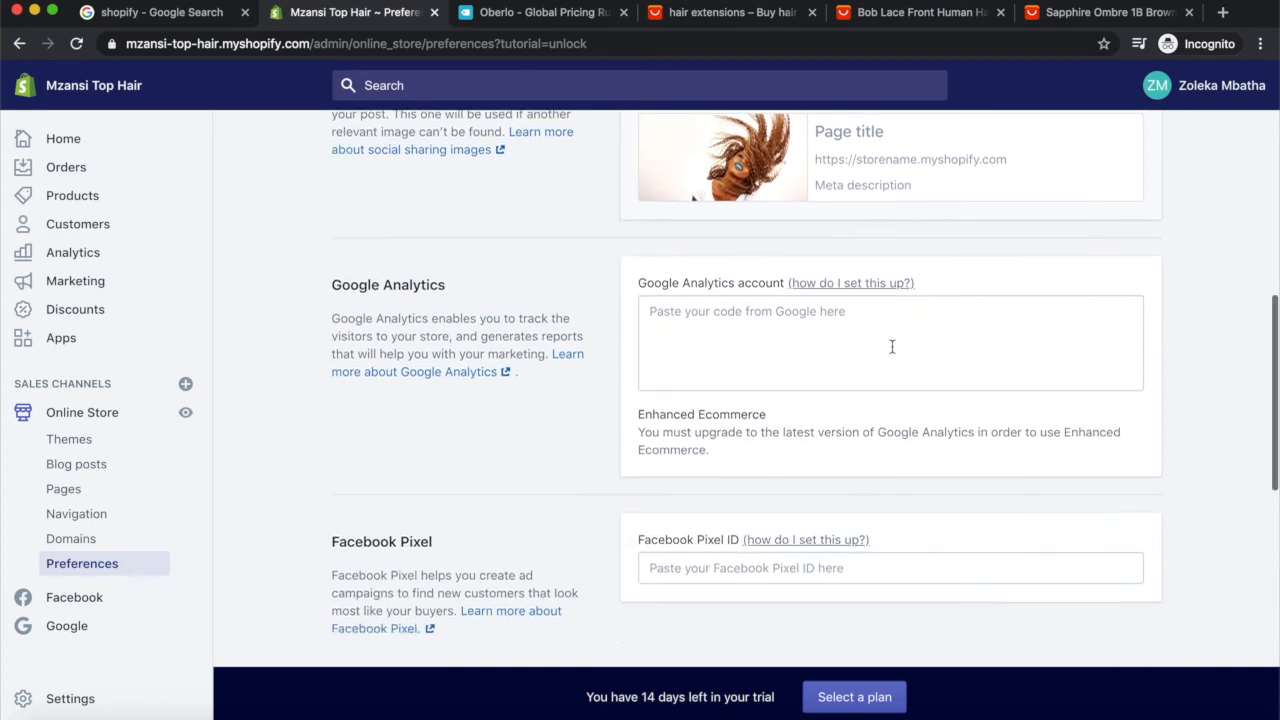
# Step: Return to the password protection section of Preferences and follow its pick a plan link to the Shopify pricing plans
pyautogui.scroll(-5, 893, 352)
pyautogui.scroll(8, 893, 352)
pyautogui.scroll(3, 892, 346)
pyautogui.scroll(-8, 891, 346)
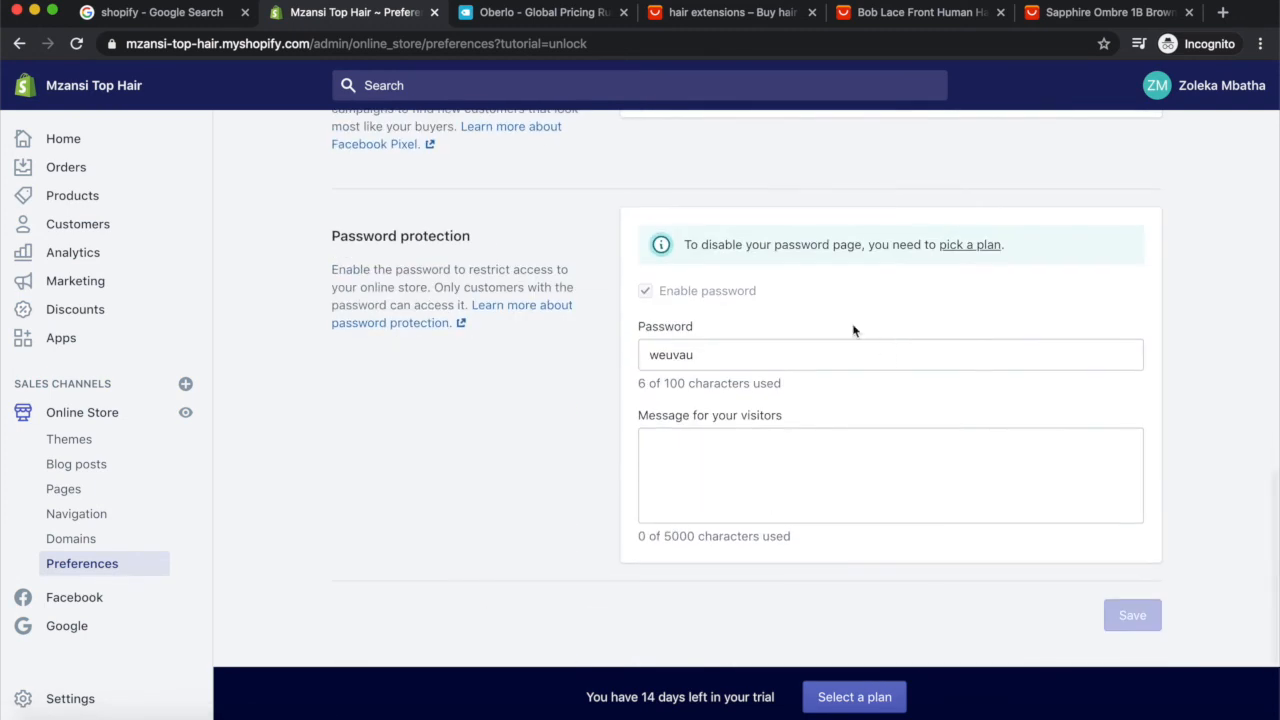
pyautogui.click(945, 250)
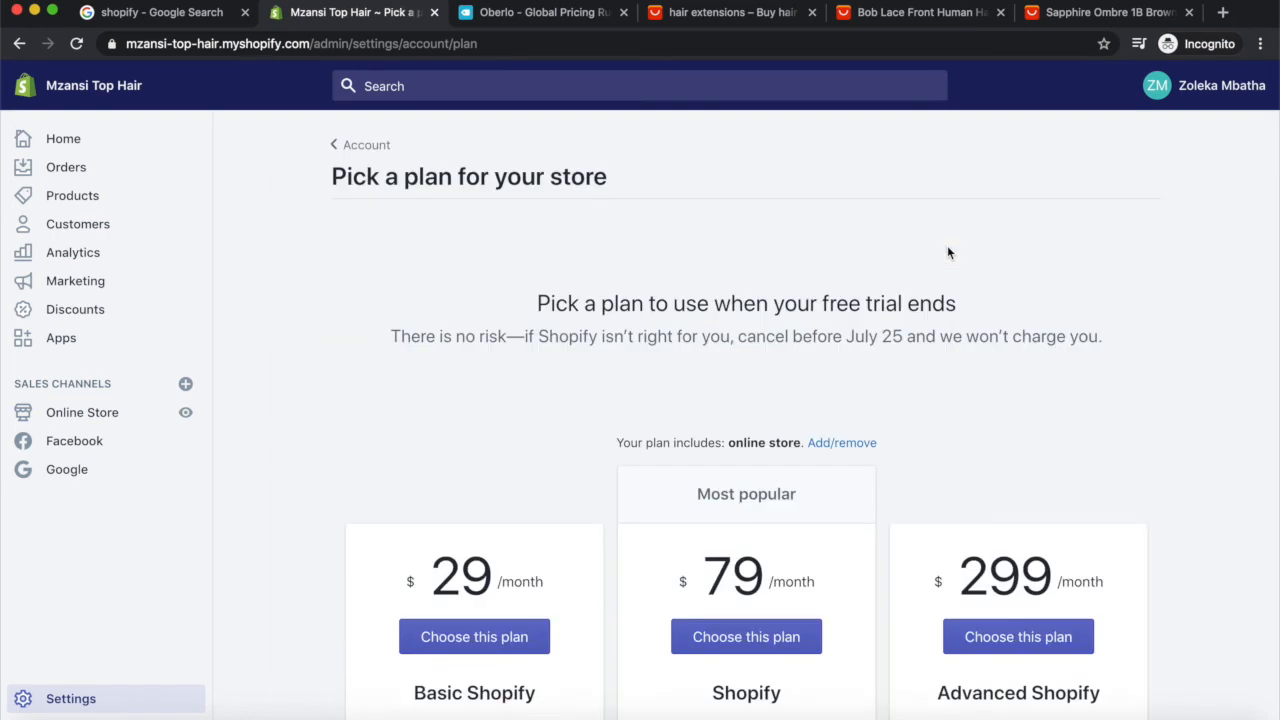
# Step: Examine the Basic Shopify plan, highlighting its monthly price and its transaction fee
pyautogui.scroll(-5, 948, 253)
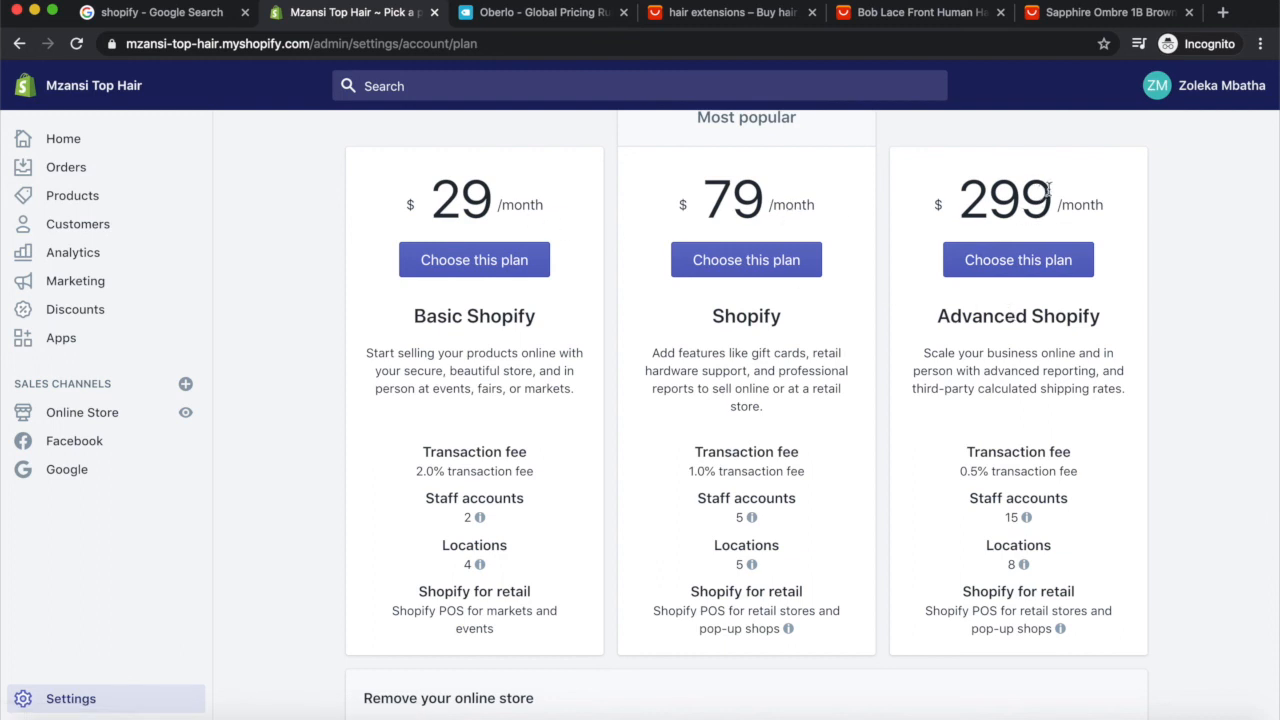
pyautogui.moveTo(492, 203); pyautogui.dragTo(397, 207)
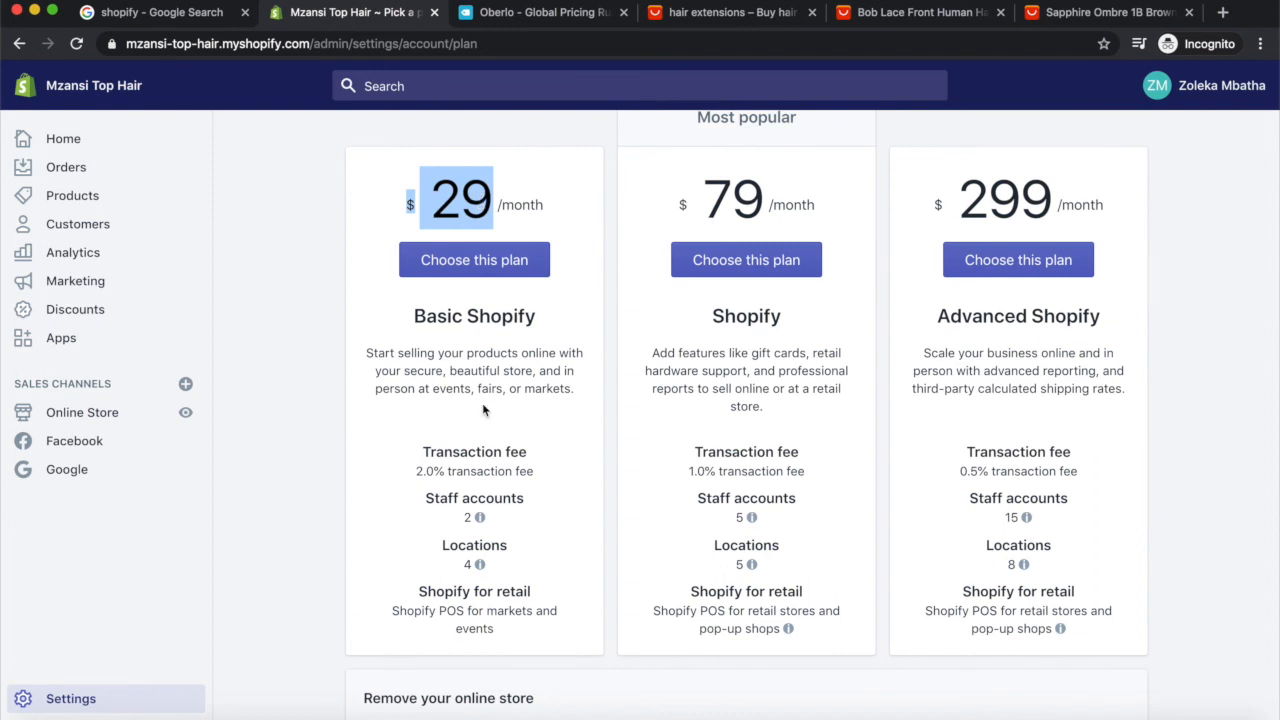
pyautogui.scroll(-2, 482, 444)
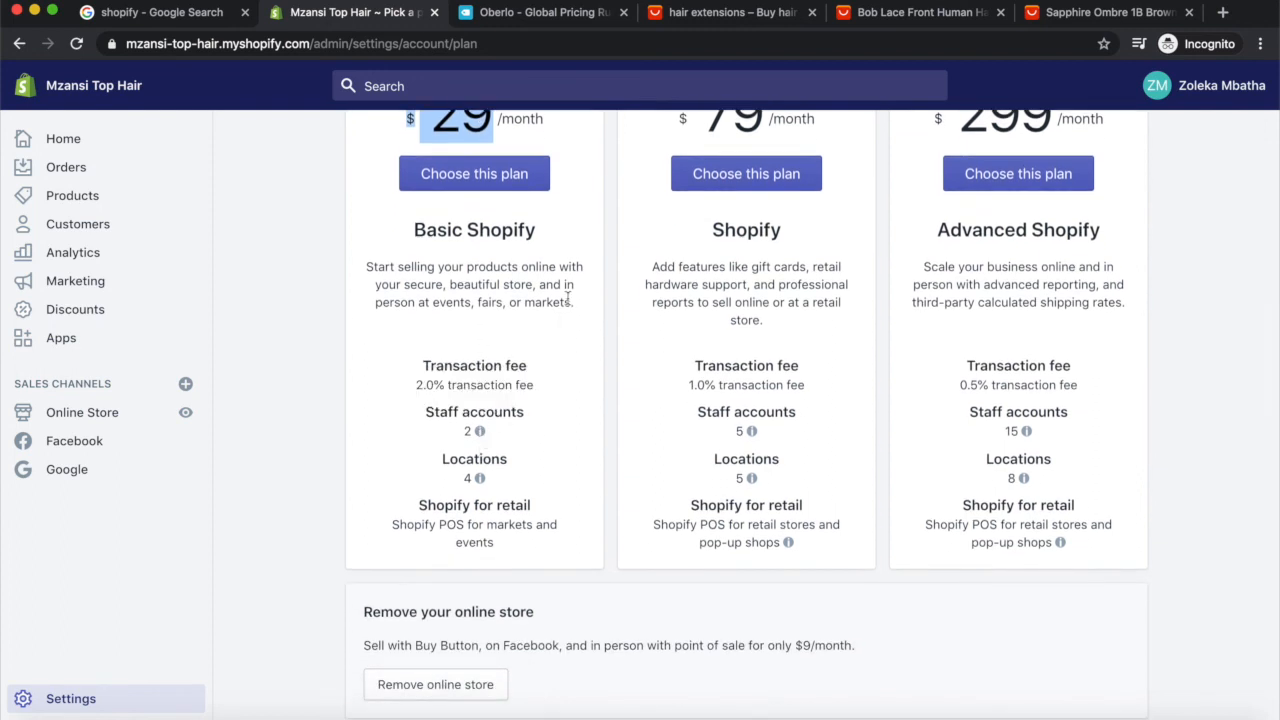
pyautogui.scroll(2, 568, 296)
pyautogui.moveTo(540, 477); pyautogui.dragTo(414, 481)
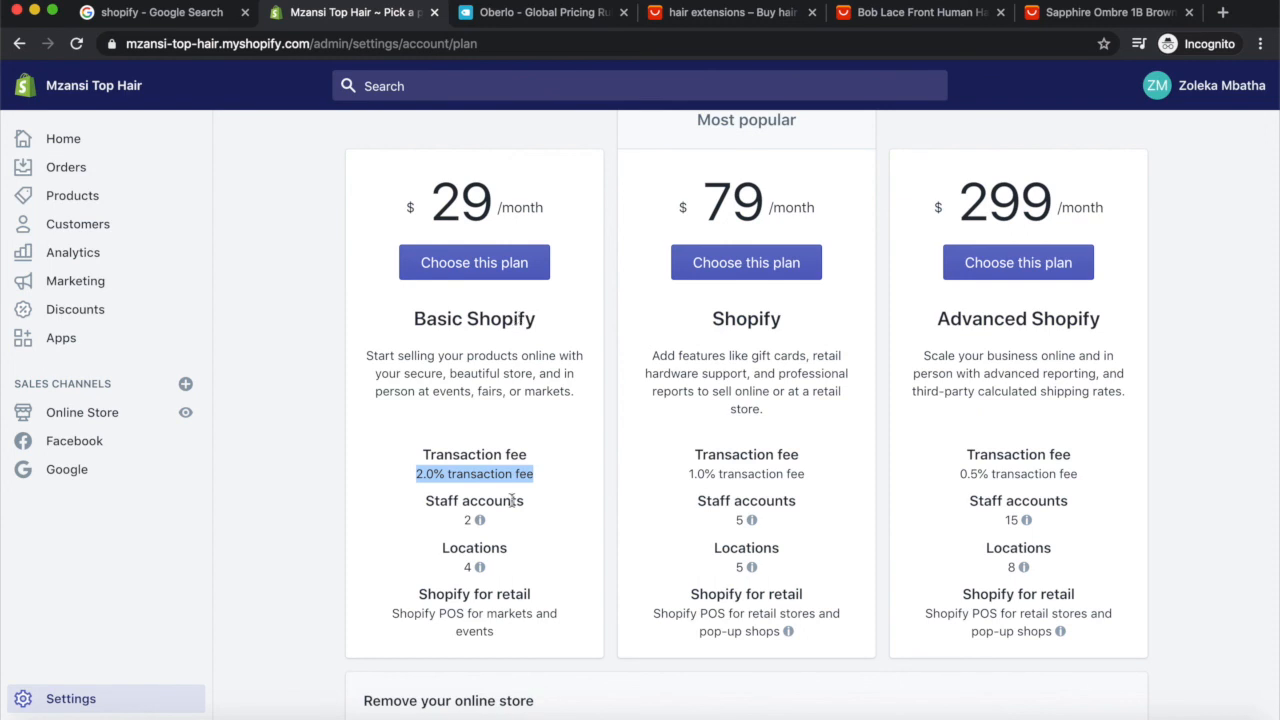
# Step: Compare the prices, transaction fees, staff accounts and locations of the Basic Shopify, Shopify and Advanced Shopify plans
pyautogui.scroll(-4, 512, 500)
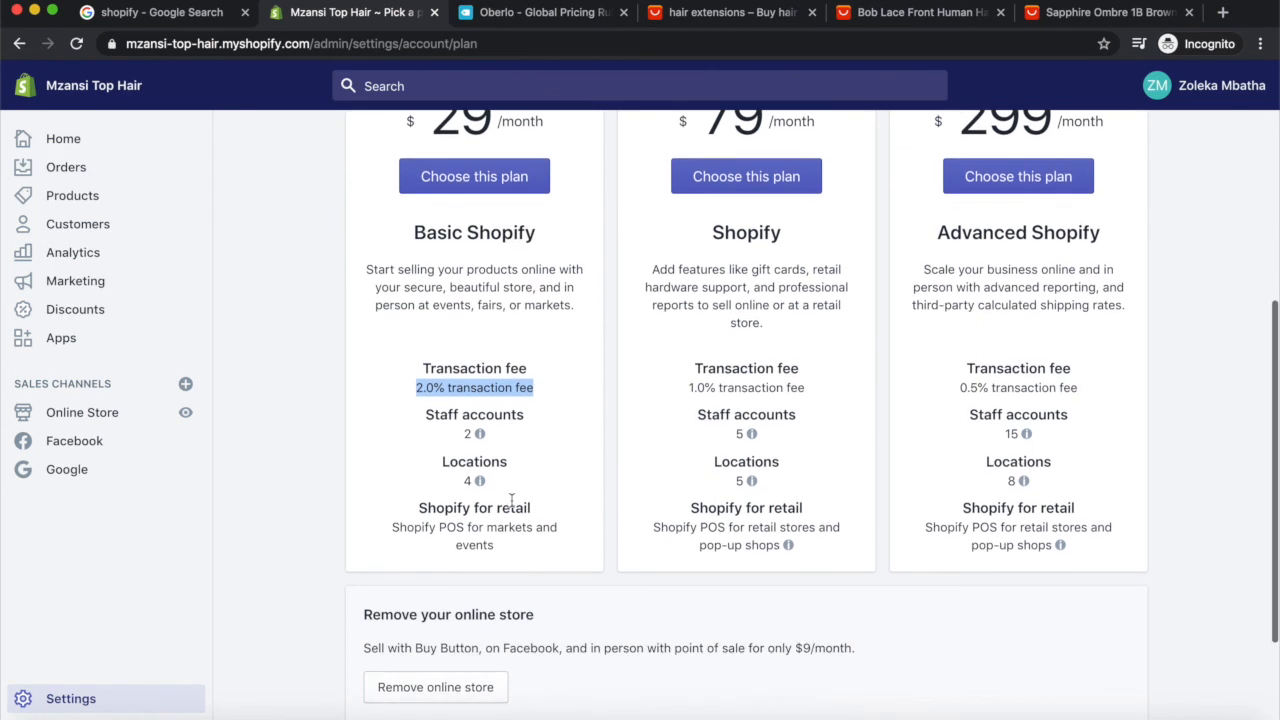
pyautogui.scroll(5, 513, 507)
pyautogui.scroll(4, 513, 507)
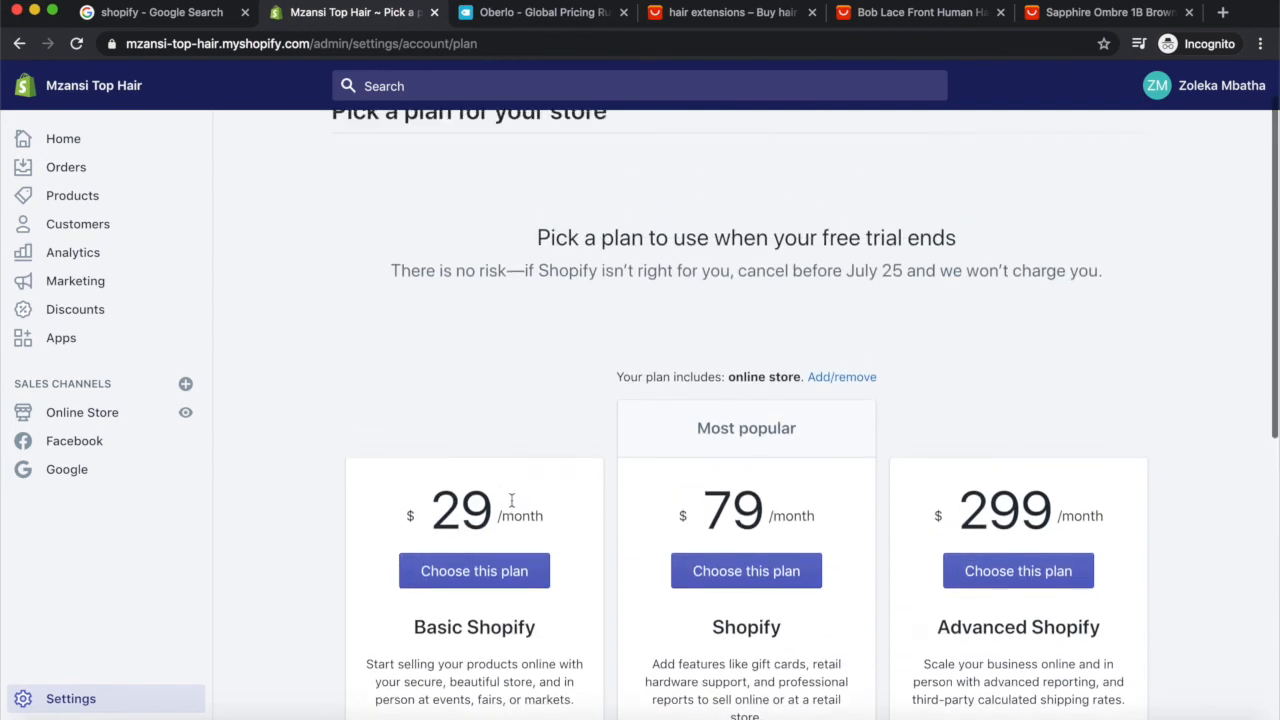
pyautogui.scroll(-5, 512, 507)
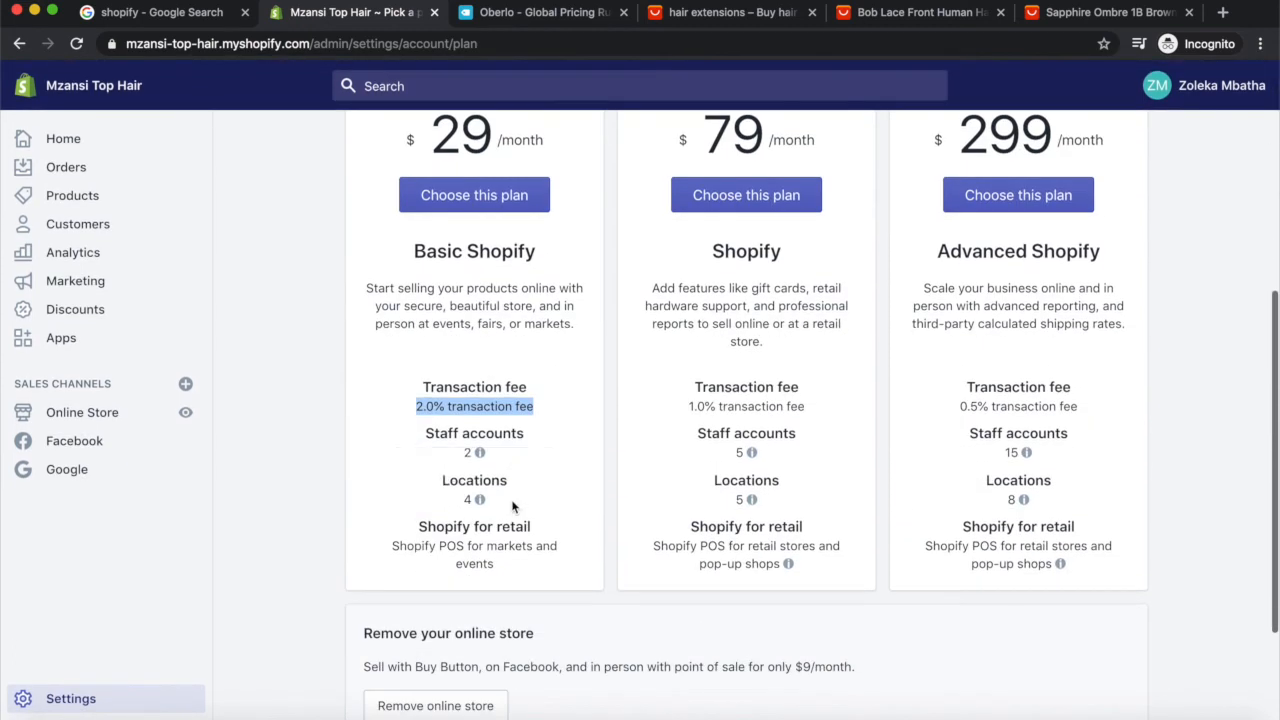
pyautogui.scroll(1, 719, 311)
pyautogui.scroll(-1, 719, 311)
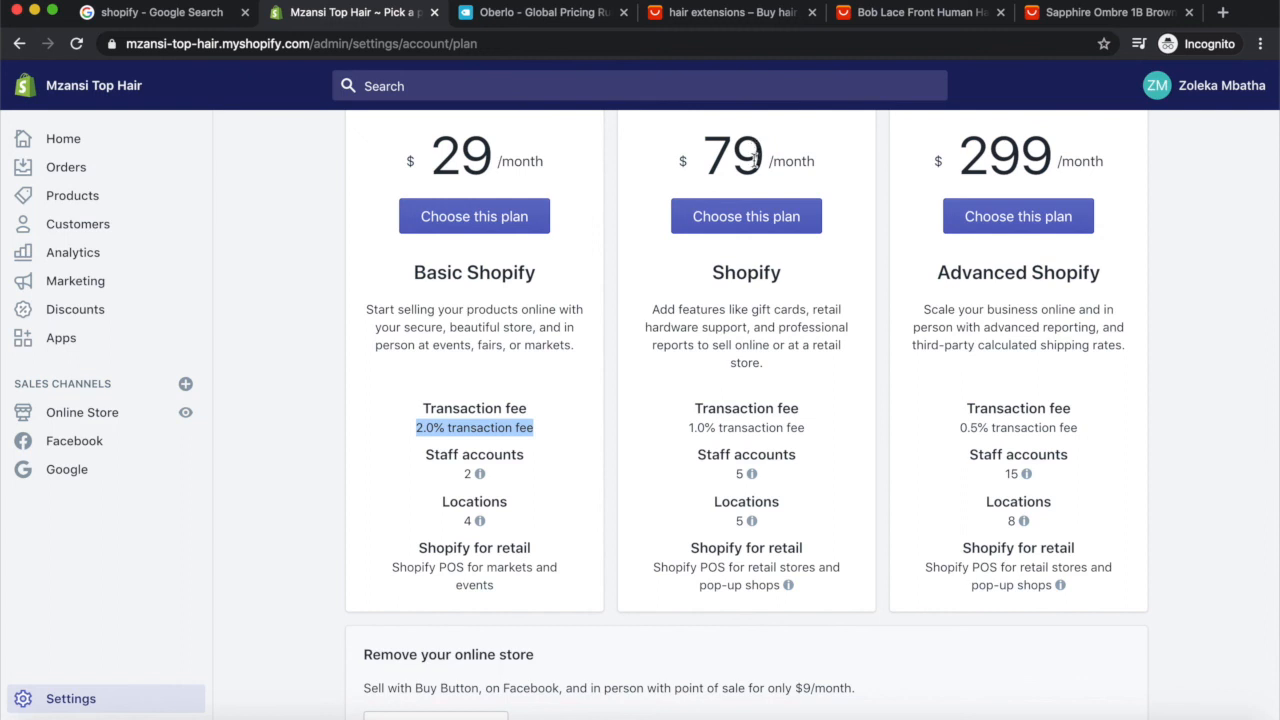
pyautogui.moveTo(751, 473)
pyautogui.scroll(3, 801, 577)
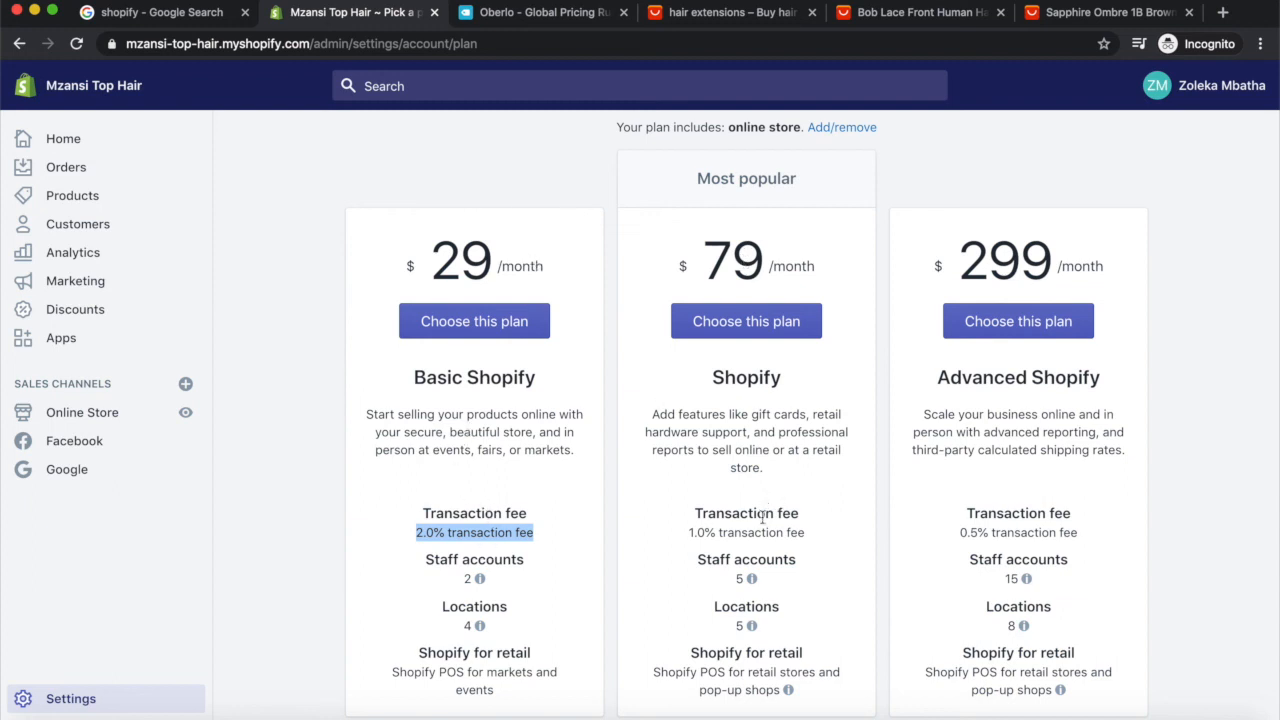
pyautogui.scroll(-5, 752, 596)
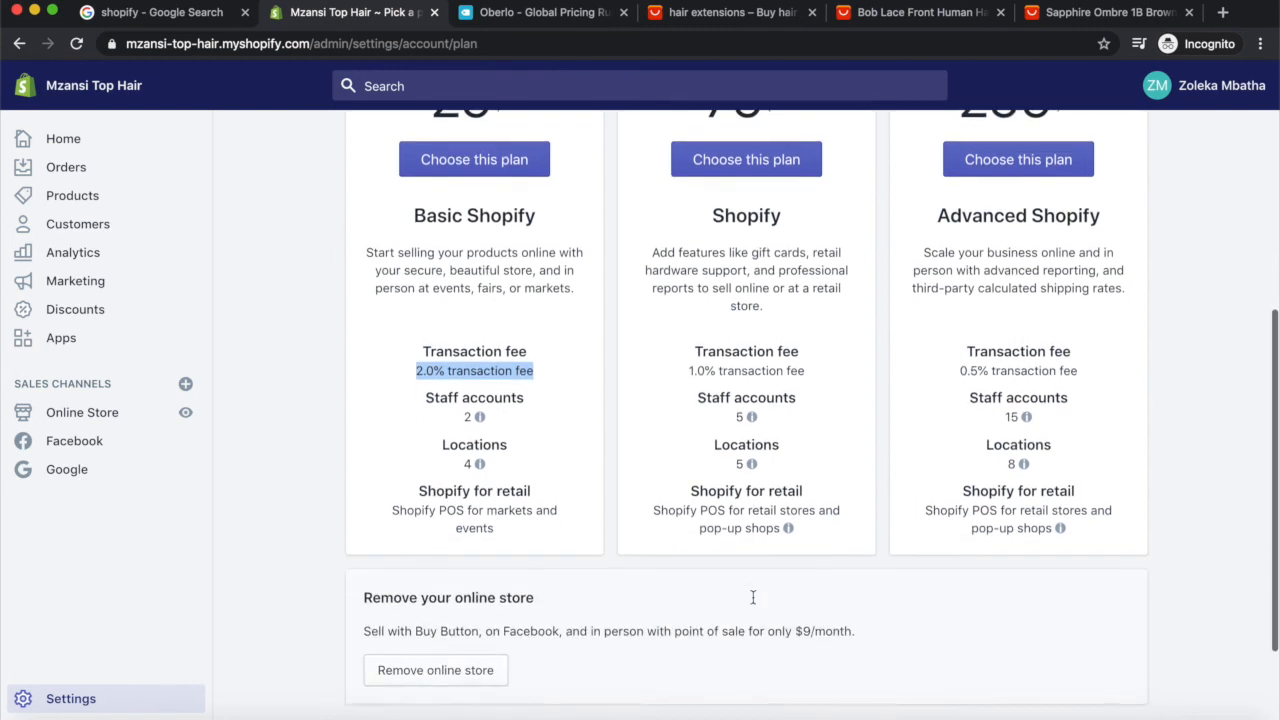
pyautogui.scroll(5, 754, 603)
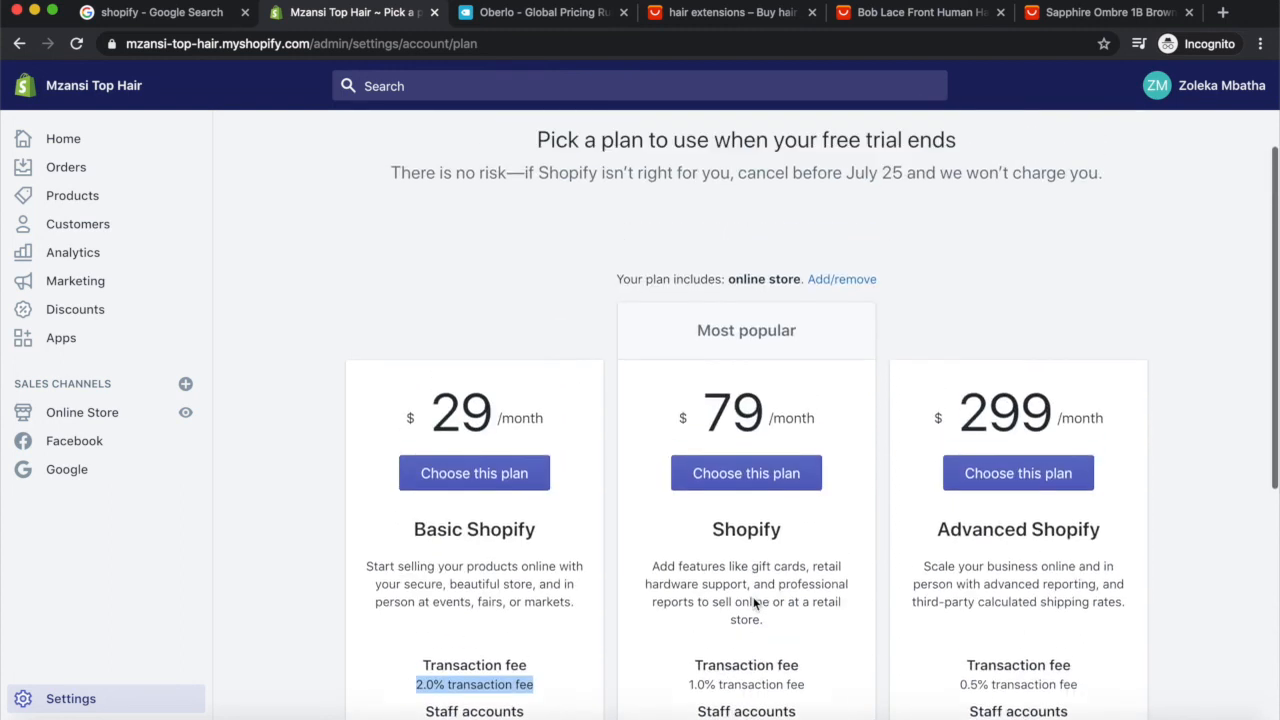
pyautogui.click(363, 145)
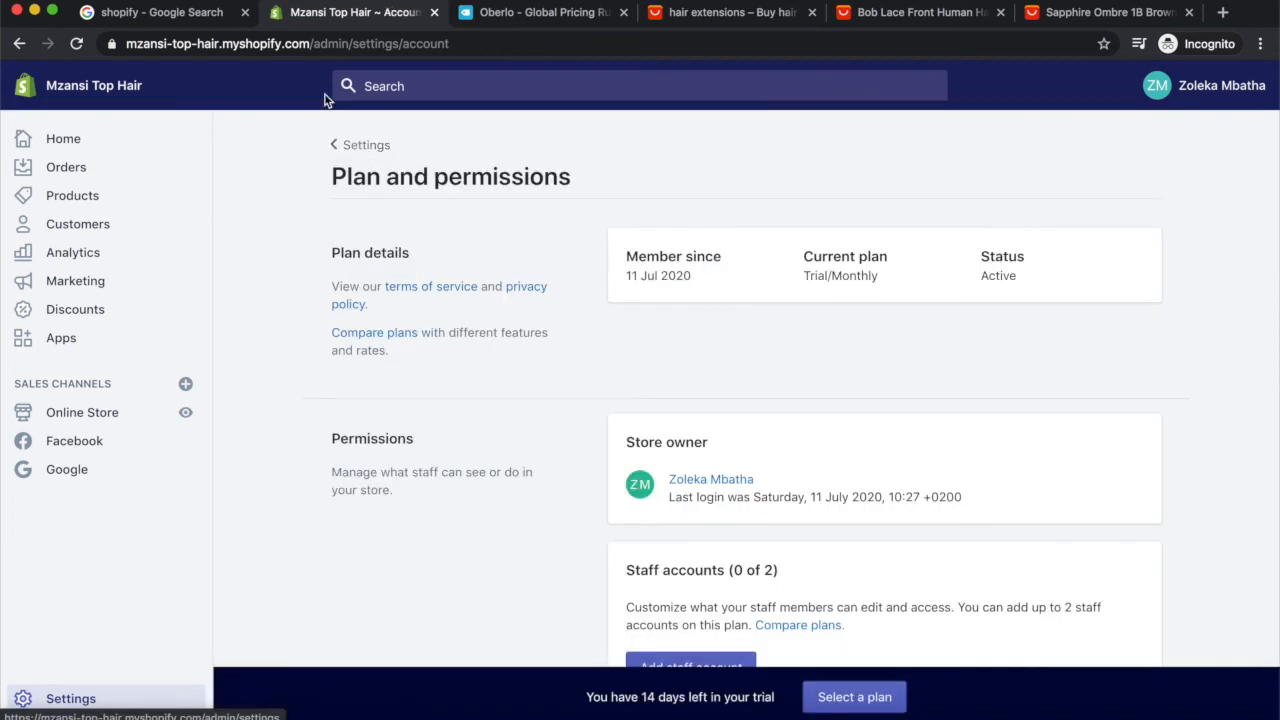
pyautogui.moveTo(309, 46); pyautogui.dragTo(124, 50)
pyautogui.press('super+c')
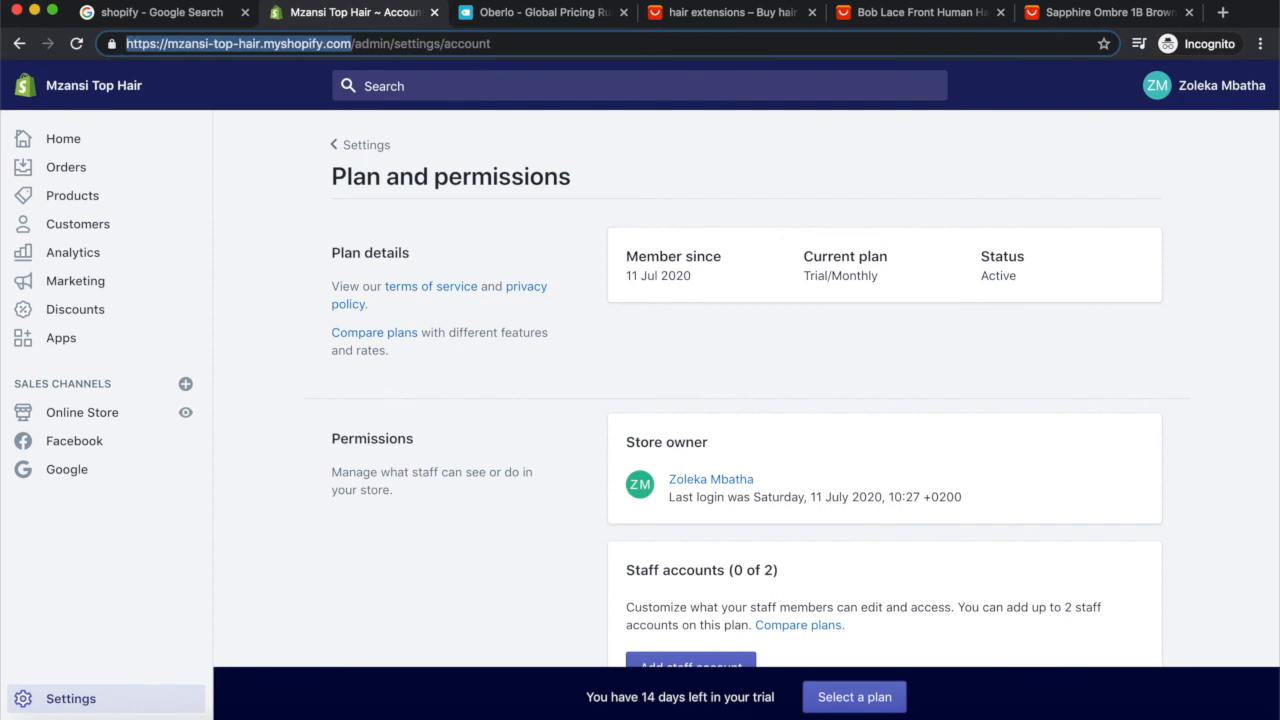
pyautogui.click(1223, 12)
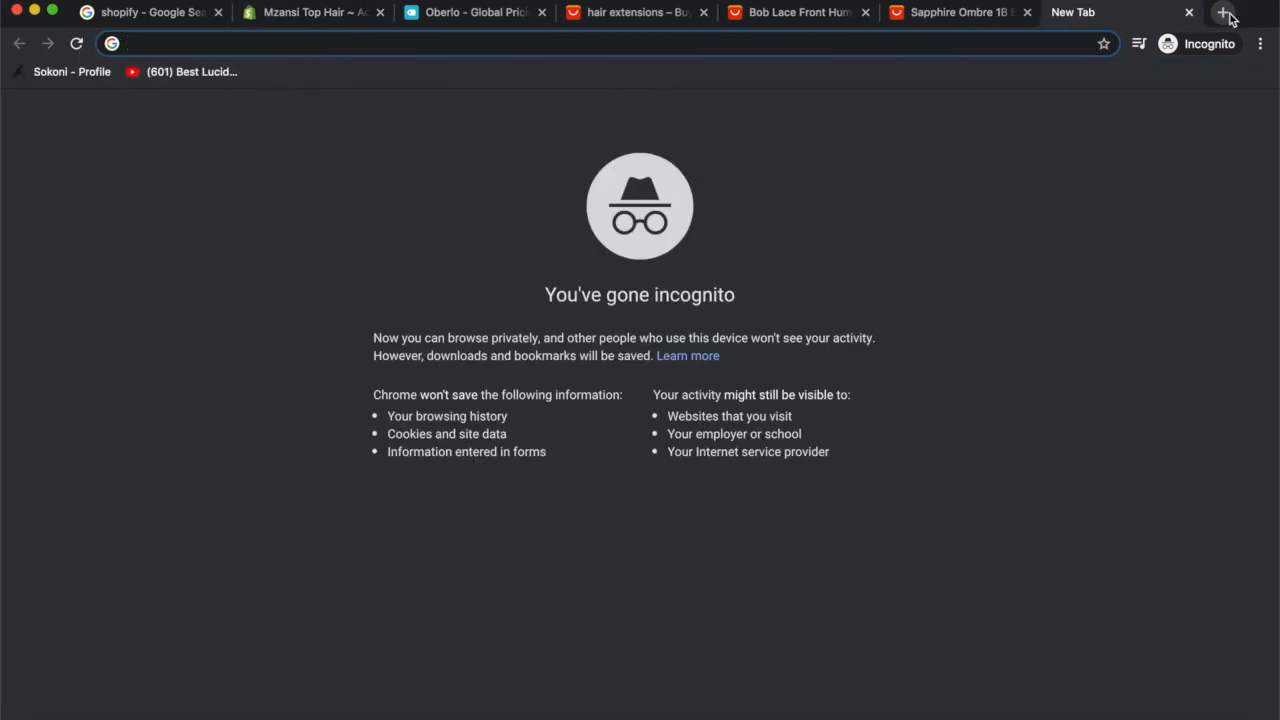
pyautogui.press('super+v')
pyautogui.press('Return')
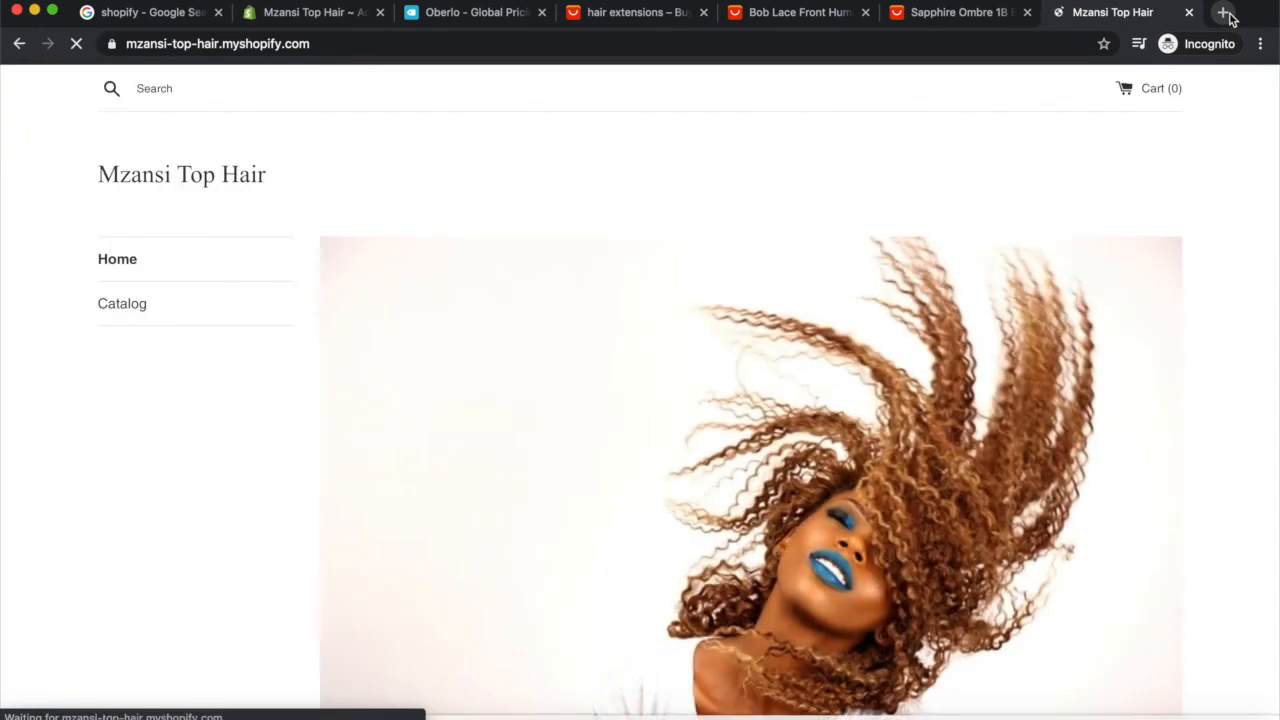
# Step: Look through the storefront homepage from the header and hero image down to the footer
pyautogui.scroll(-10, 676, 408)
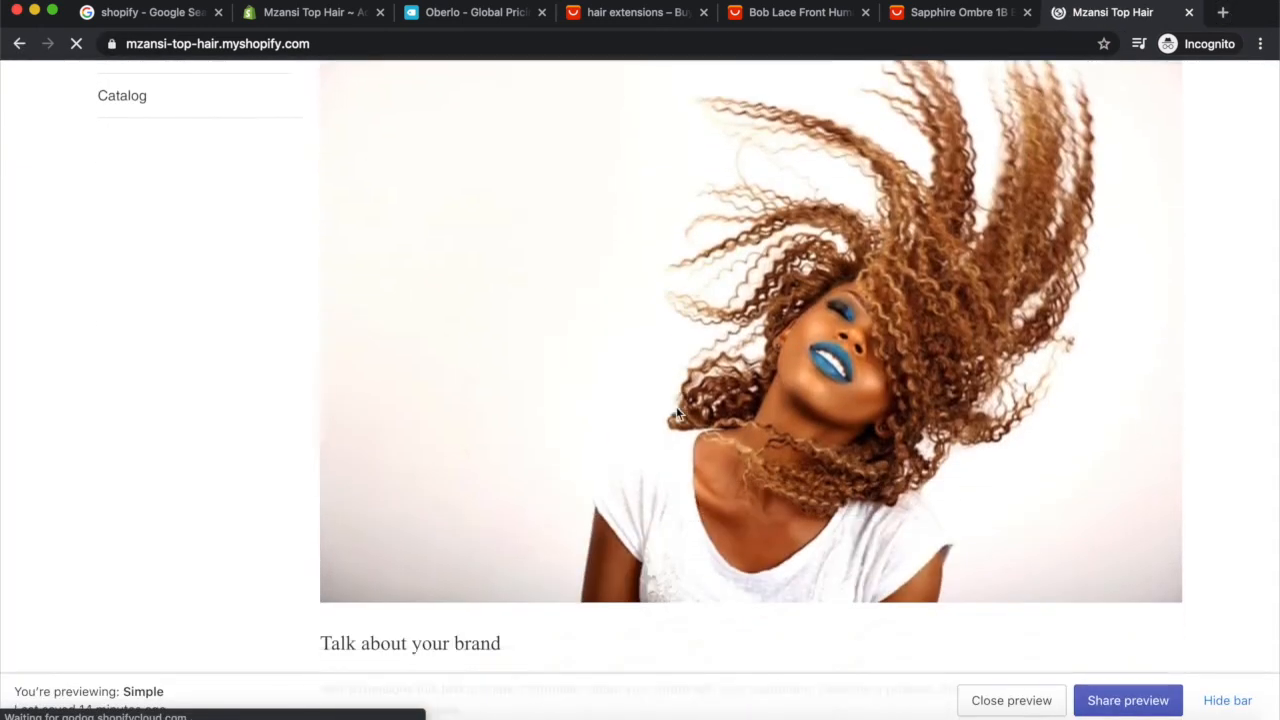
pyautogui.scroll(10, 676, 412)
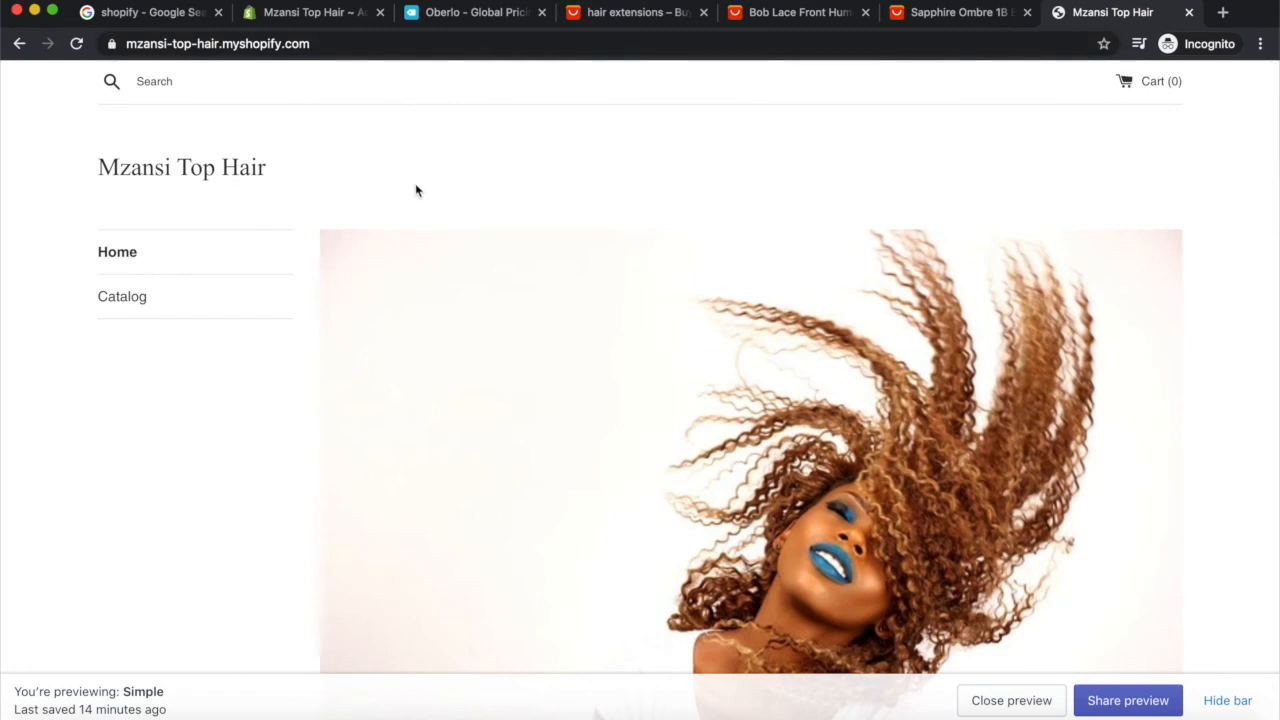
pyautogui.scroll(-2, 416, 186)
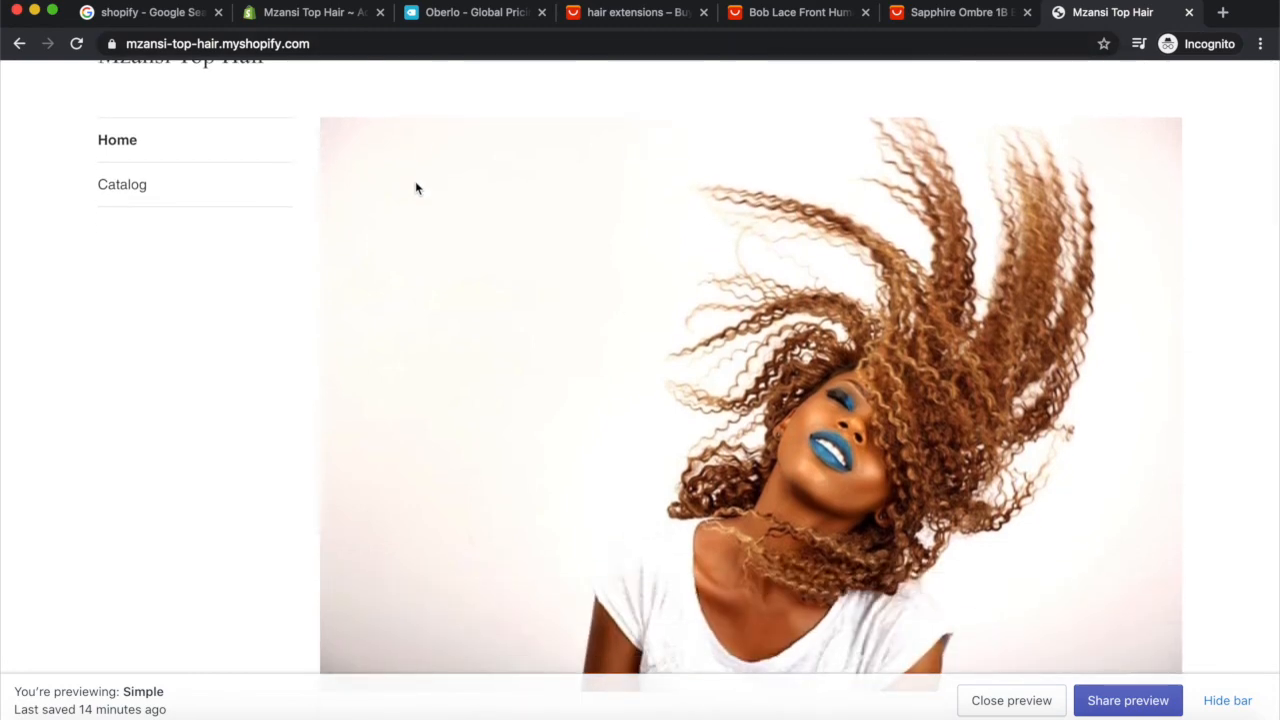
pyautogui.scroll(-10, 477, 297)
pyautogui.scroll(-20, 477, 297)
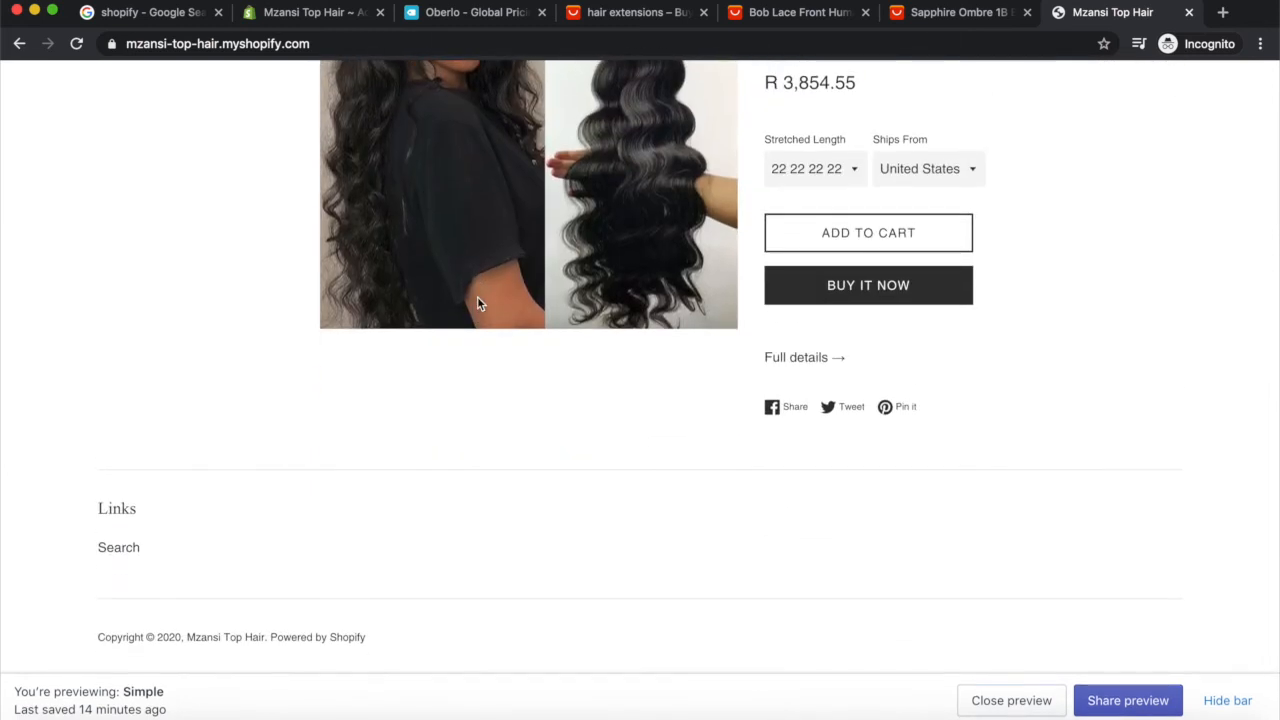
# Step: Examine the featured FDX Body Wave Bundles product and the footer, and return past the product collection to the homepage header
pyautogui.scroll(2, 477, 300)
pyautogui.scroll(-2, 477, 300)
pyautogui.scroll(5, 530, 328)
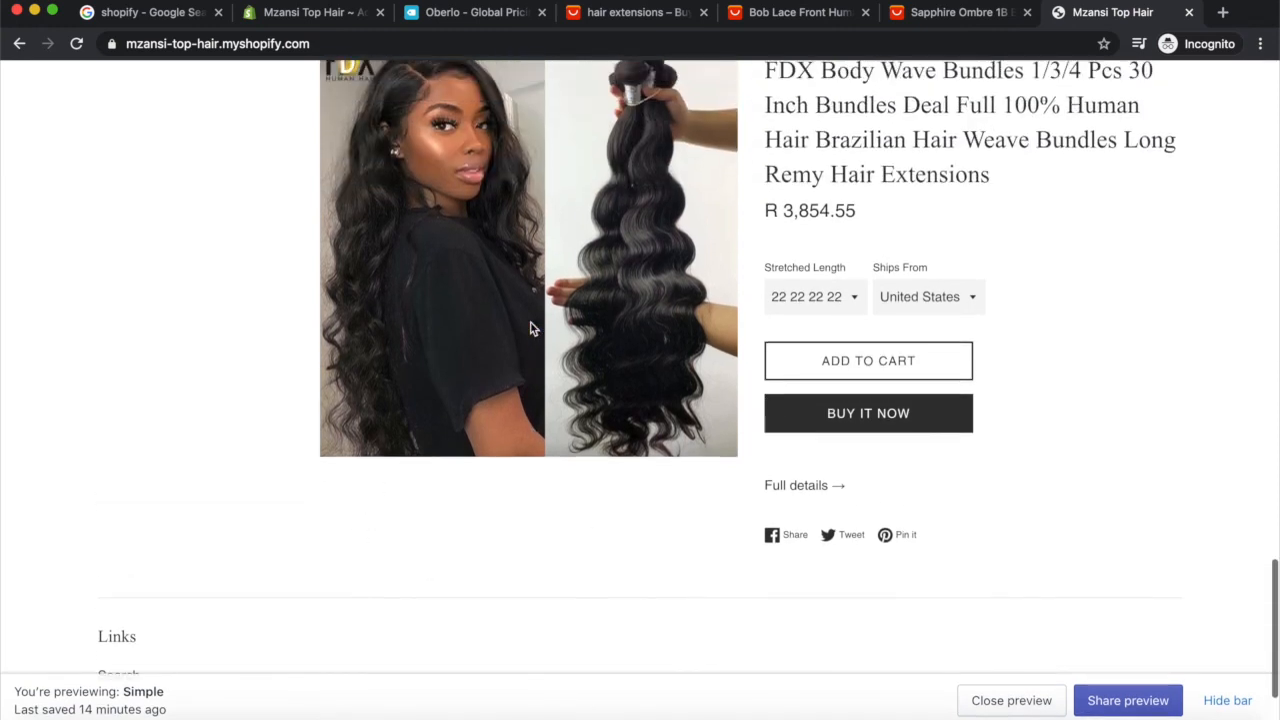
pyautogui.scroll(-4, 530, 328)
pyautogui.scroll(1, 507, 464)
pyautogui.scroll(-2, 507, 464)
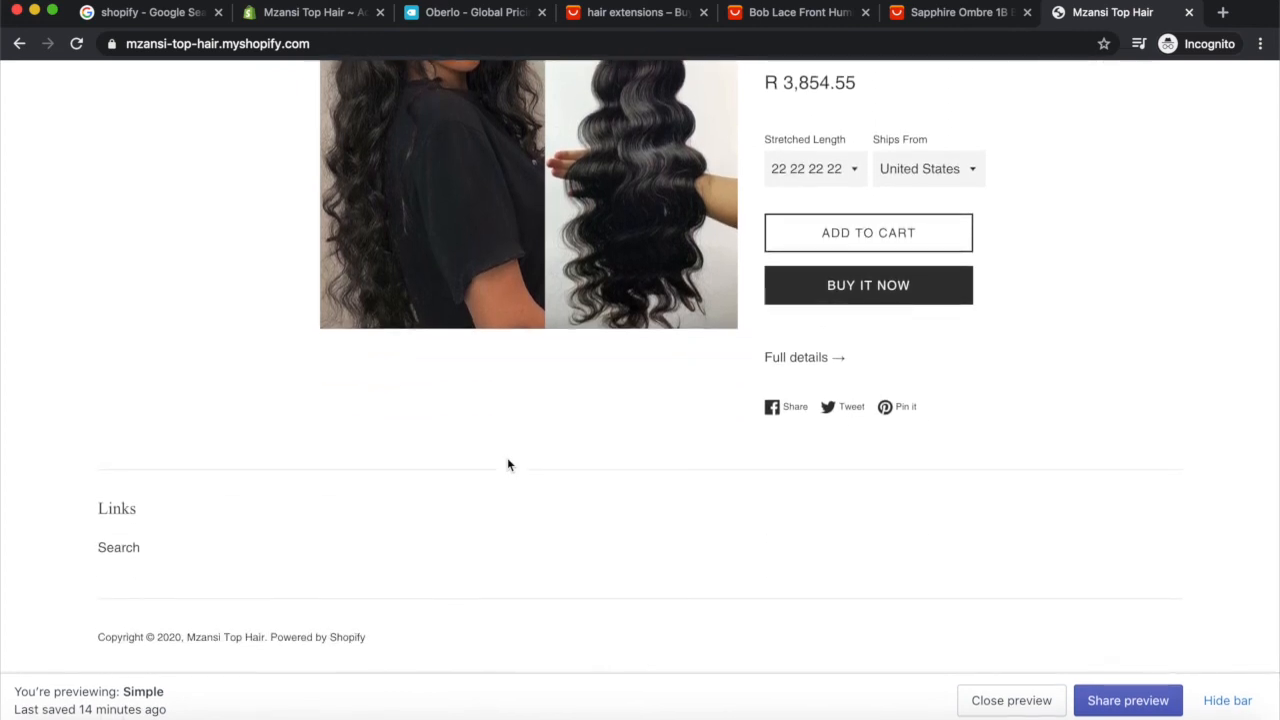
pyautogui.scroll(3, 507, 464)
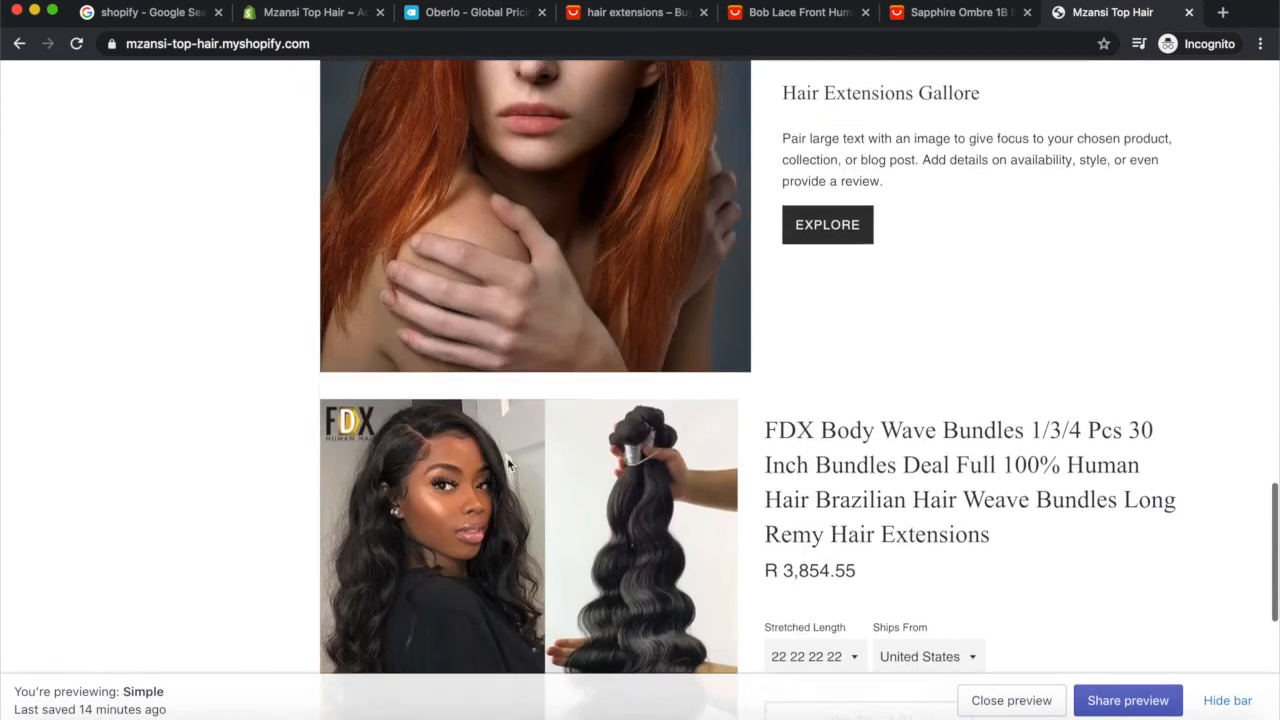
pyautogui.scroll(-3, 507, 464)
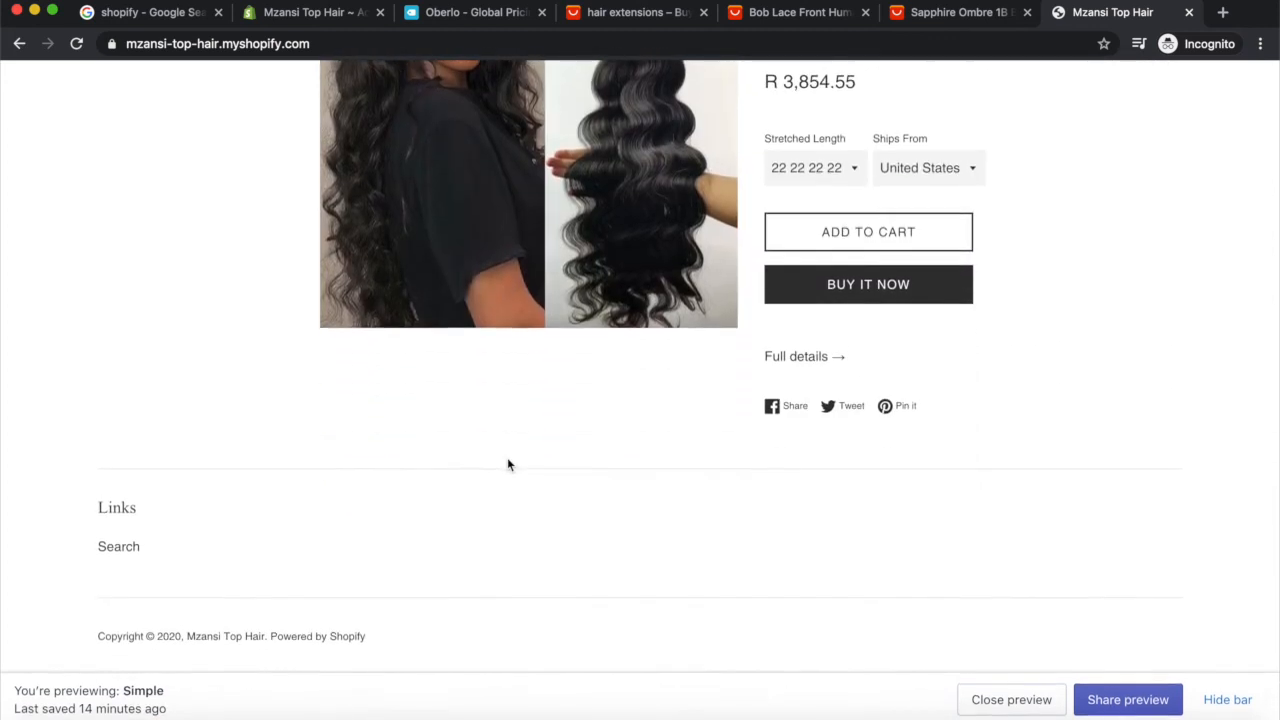
pyautogui.scroll(2, 392, 486)
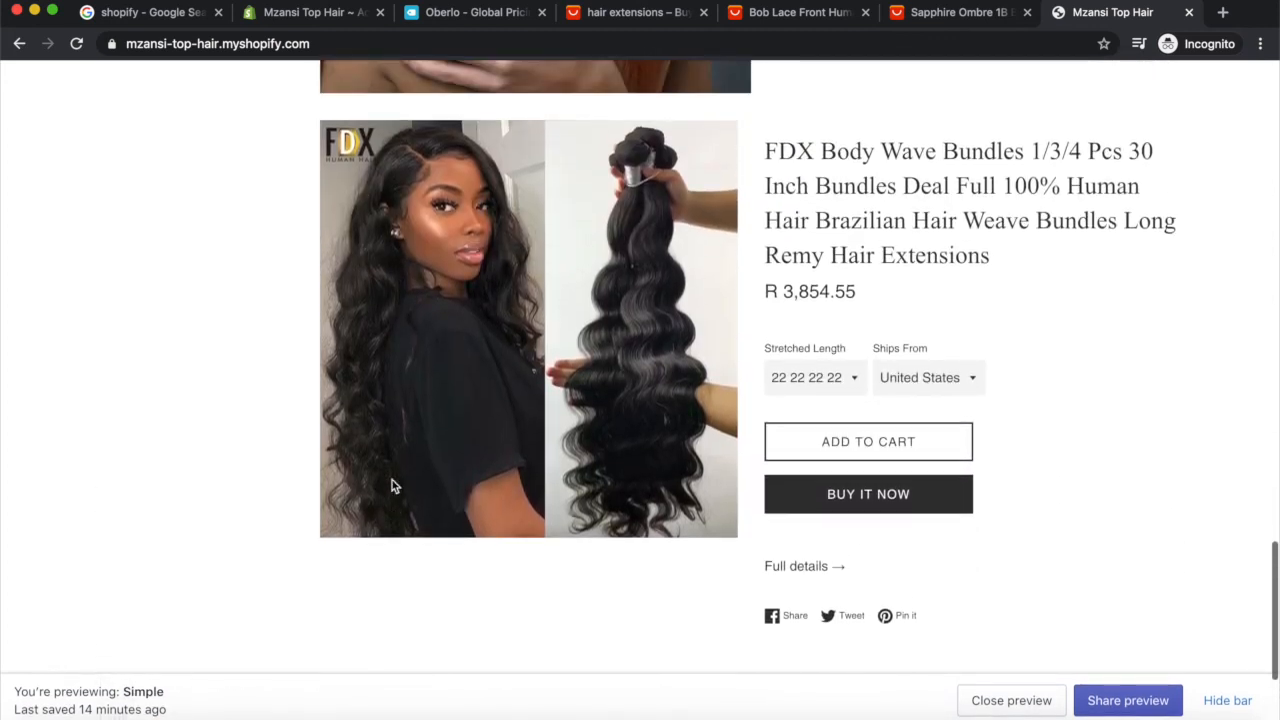
pyautogui.scroll(-2, 436, 268)
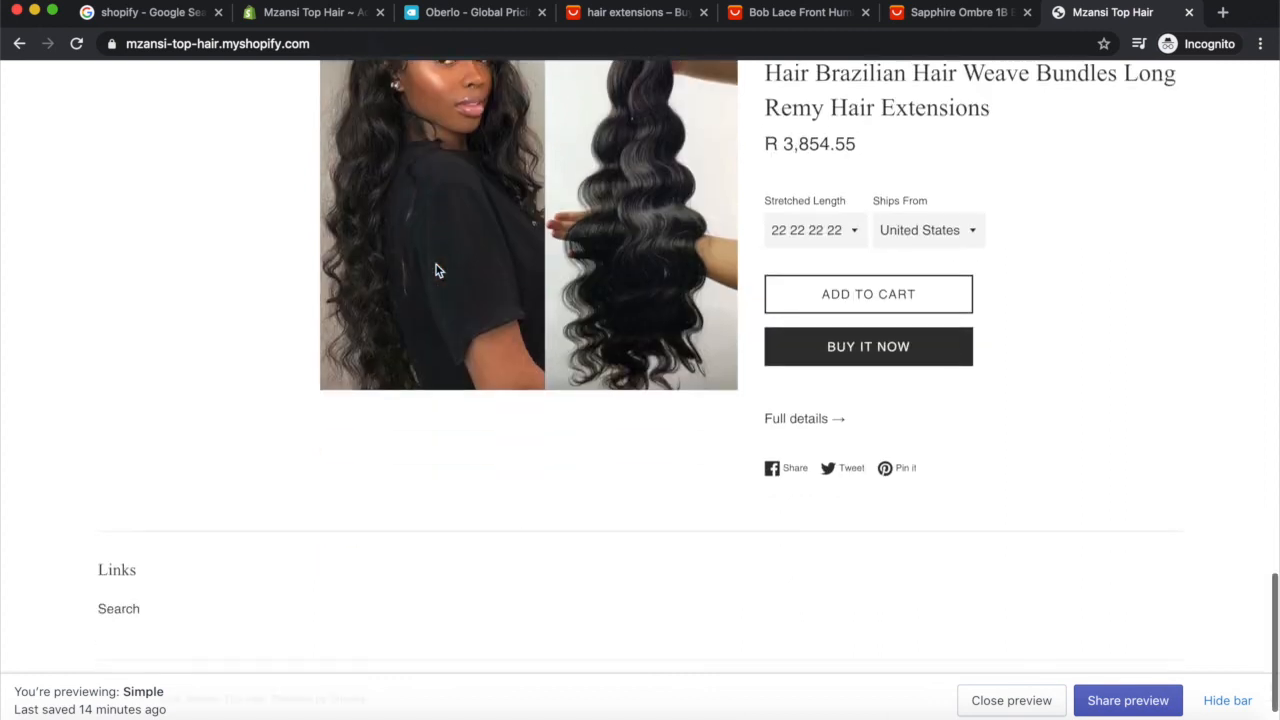
pyautogui.scroll(1, 456, 420)
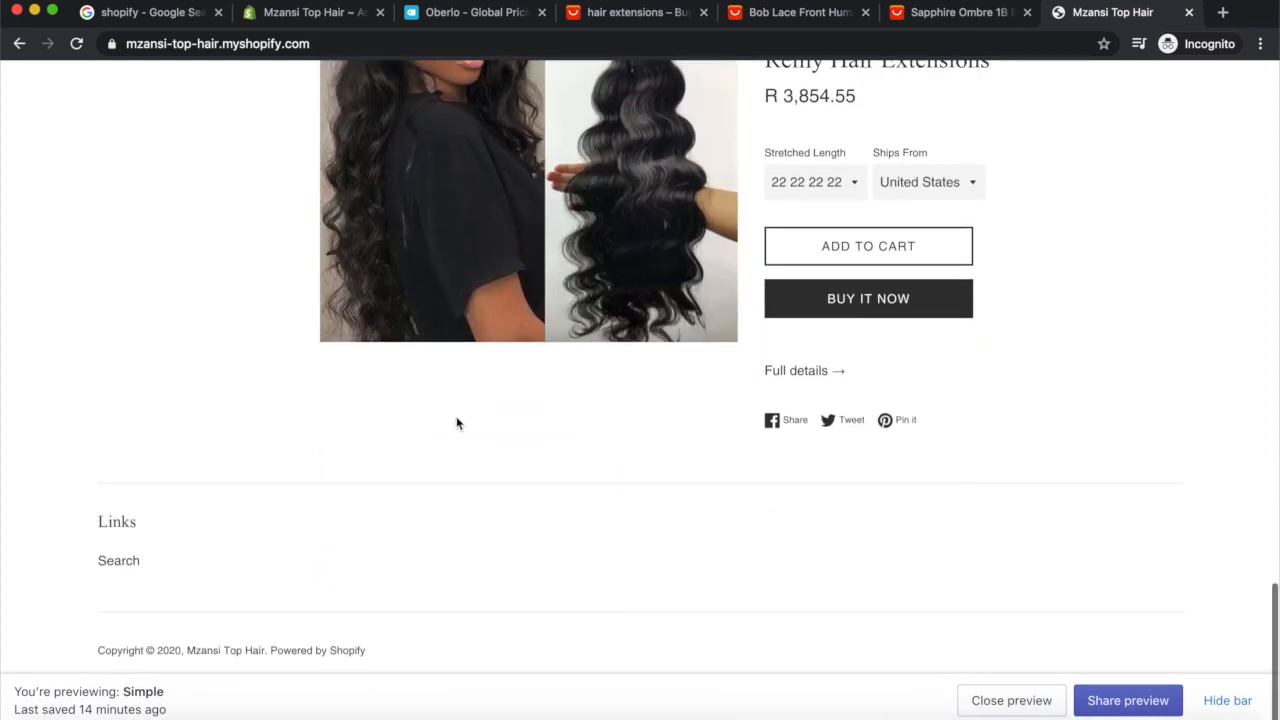
pyautogui.scroll(10, 680, 490)
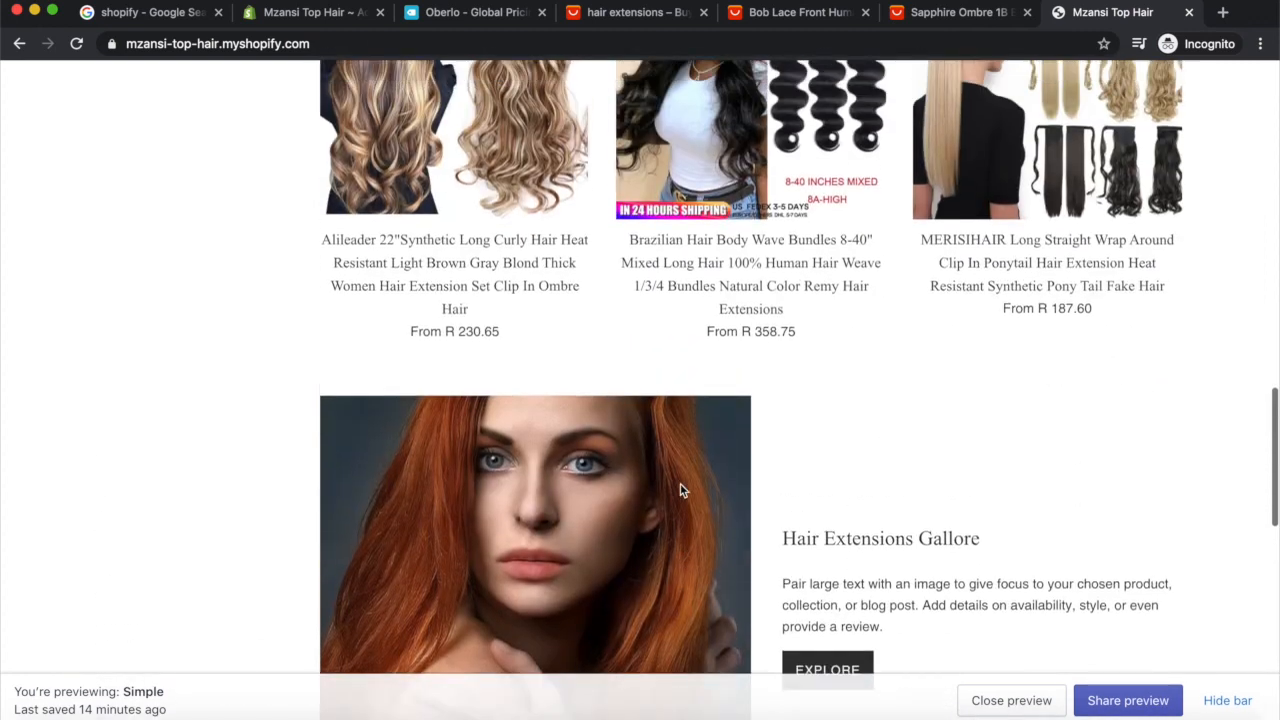
pyautogui.scroll(15, 680, 490)
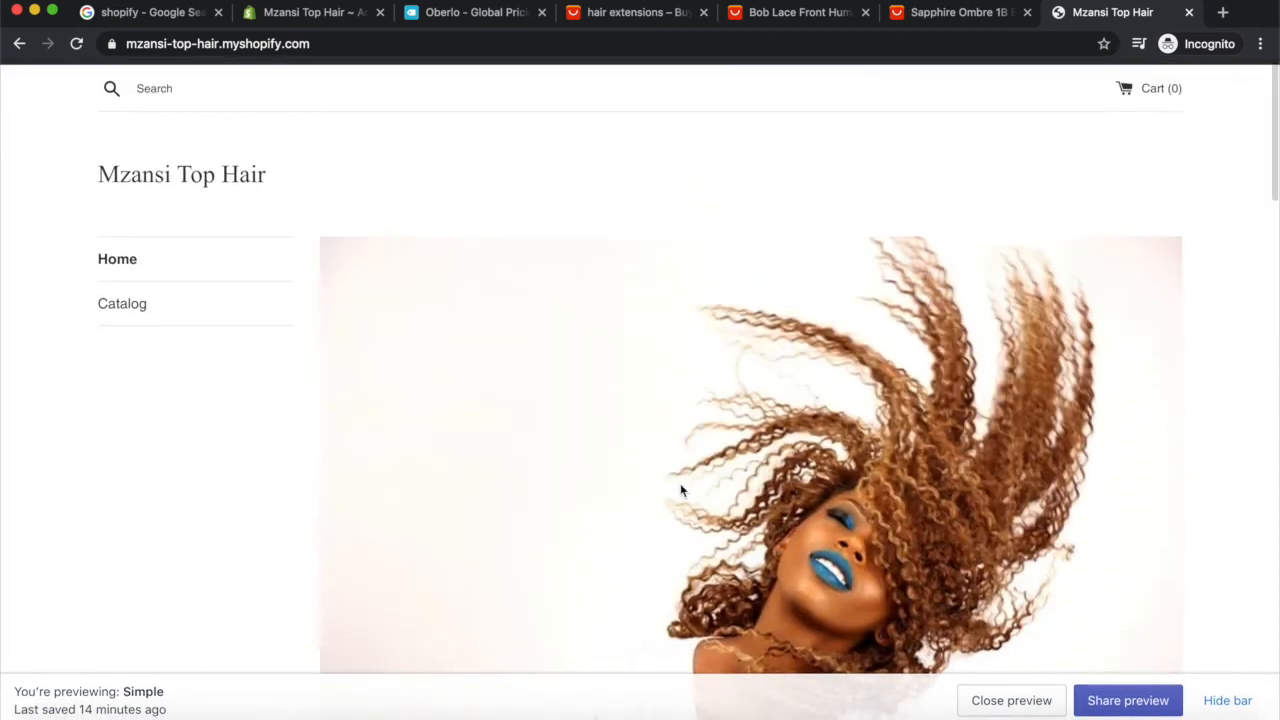